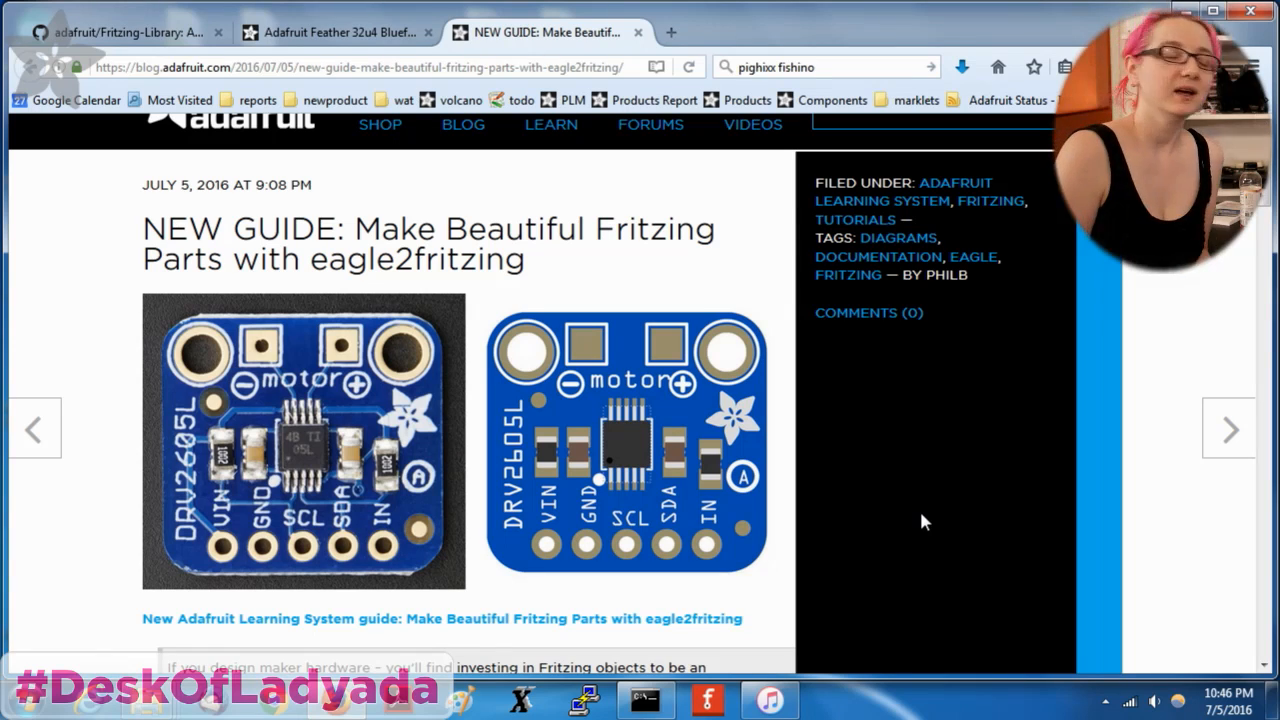
Open the Make Beautiful Fritzing Parts with eagle2fritzing guide from the blog post and read its Overview page.
click(716, 620)
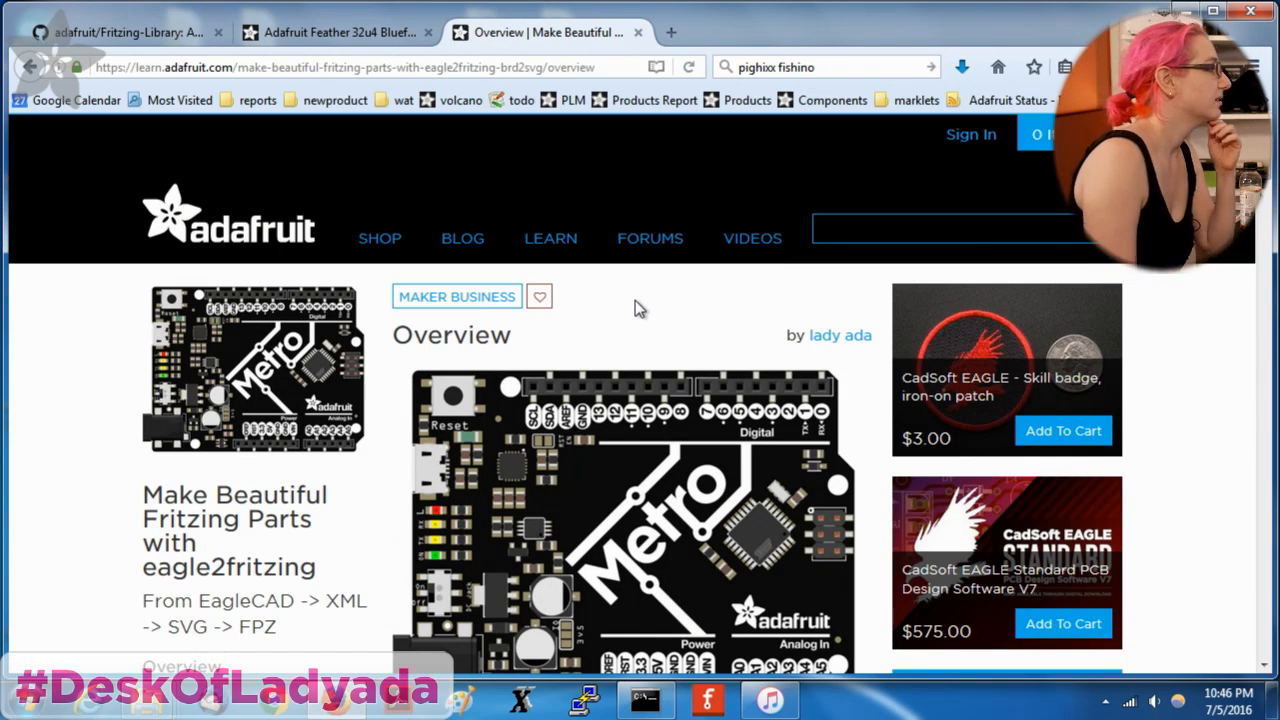
scroll(660, 320, down, 2)
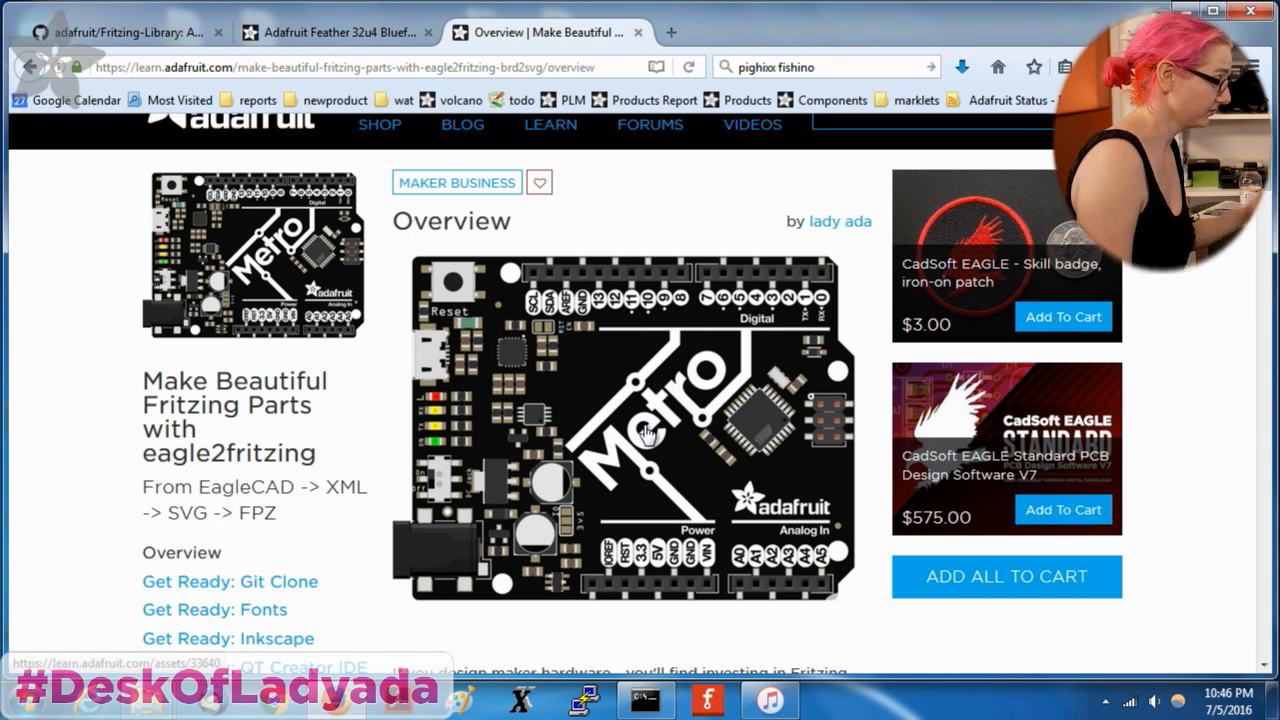
scroll(730, 213, down, 2)
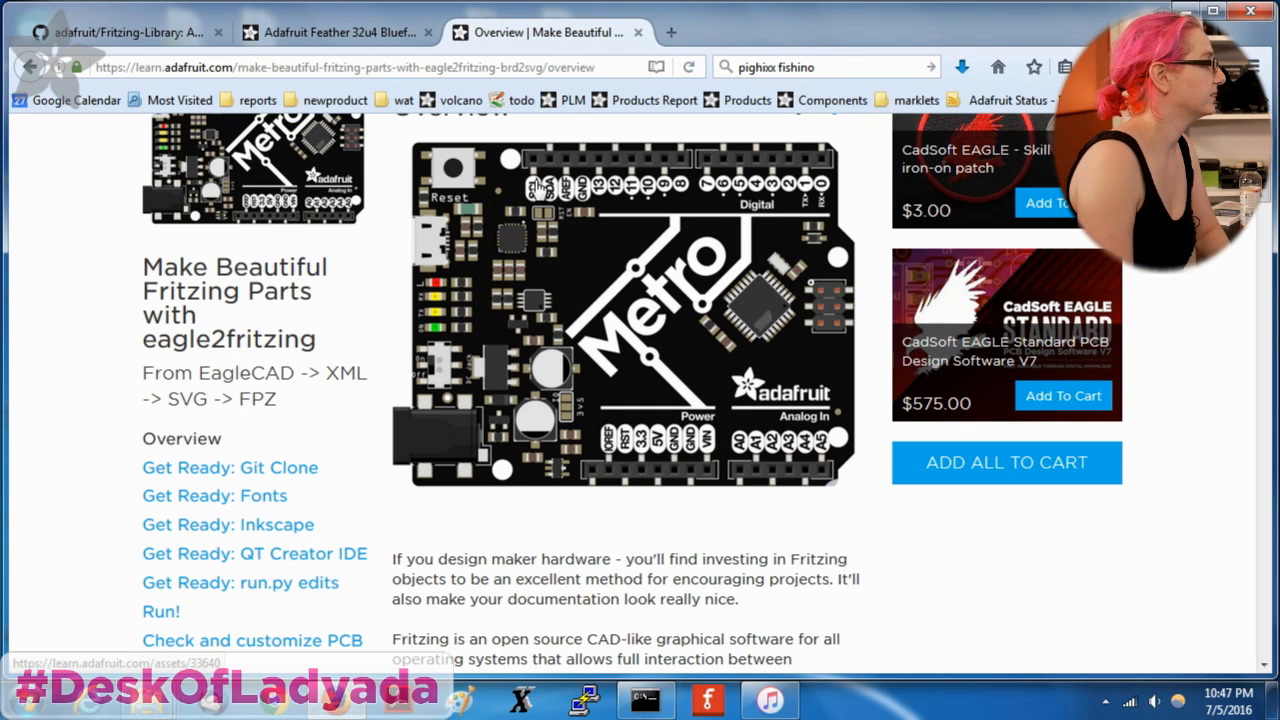
scroll(266, 354, down, 10)
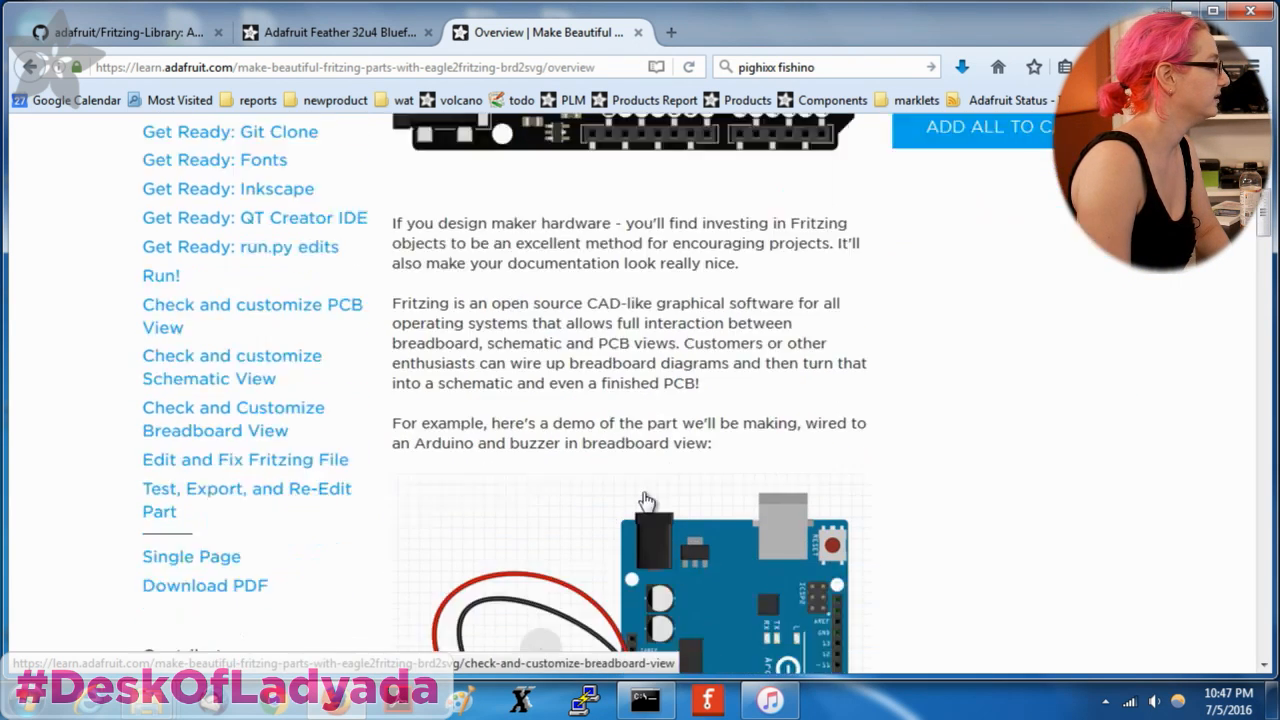
scroll(219, 408, up, 5)
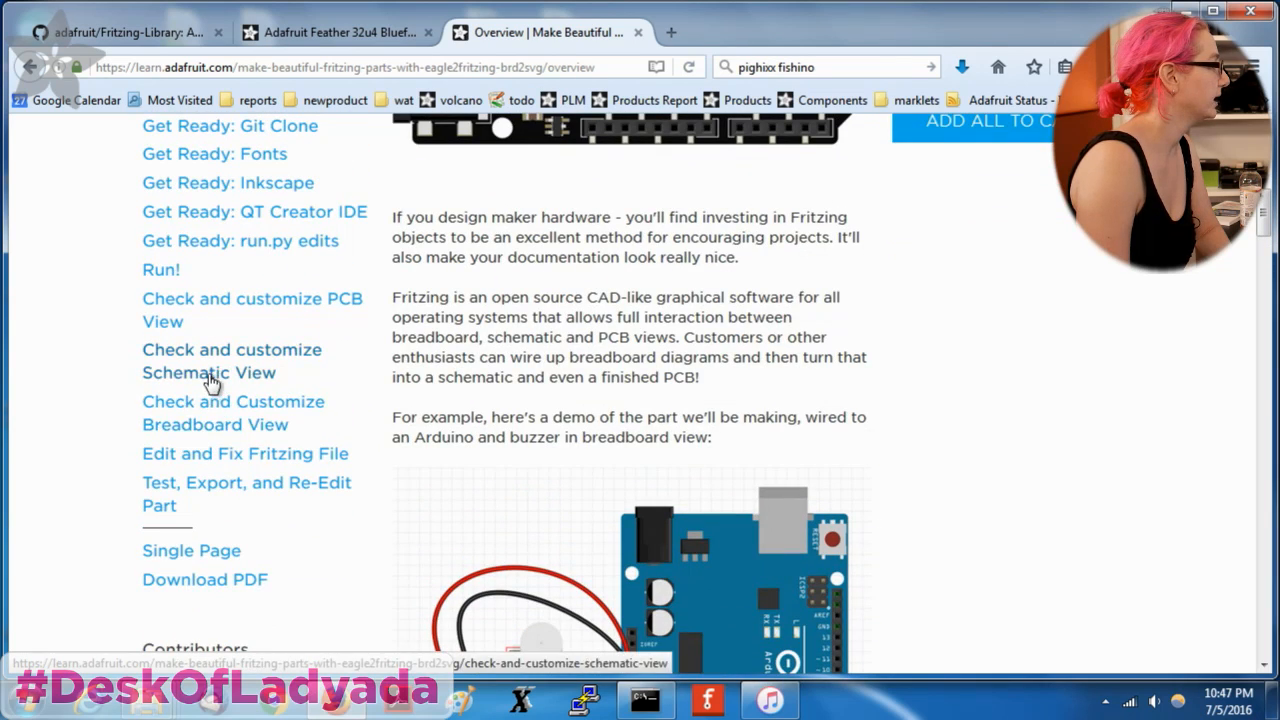
Open the guide's Test, Export, and Re-Edit Part page and examine its wiring and schematic examples.
click(200, 487)
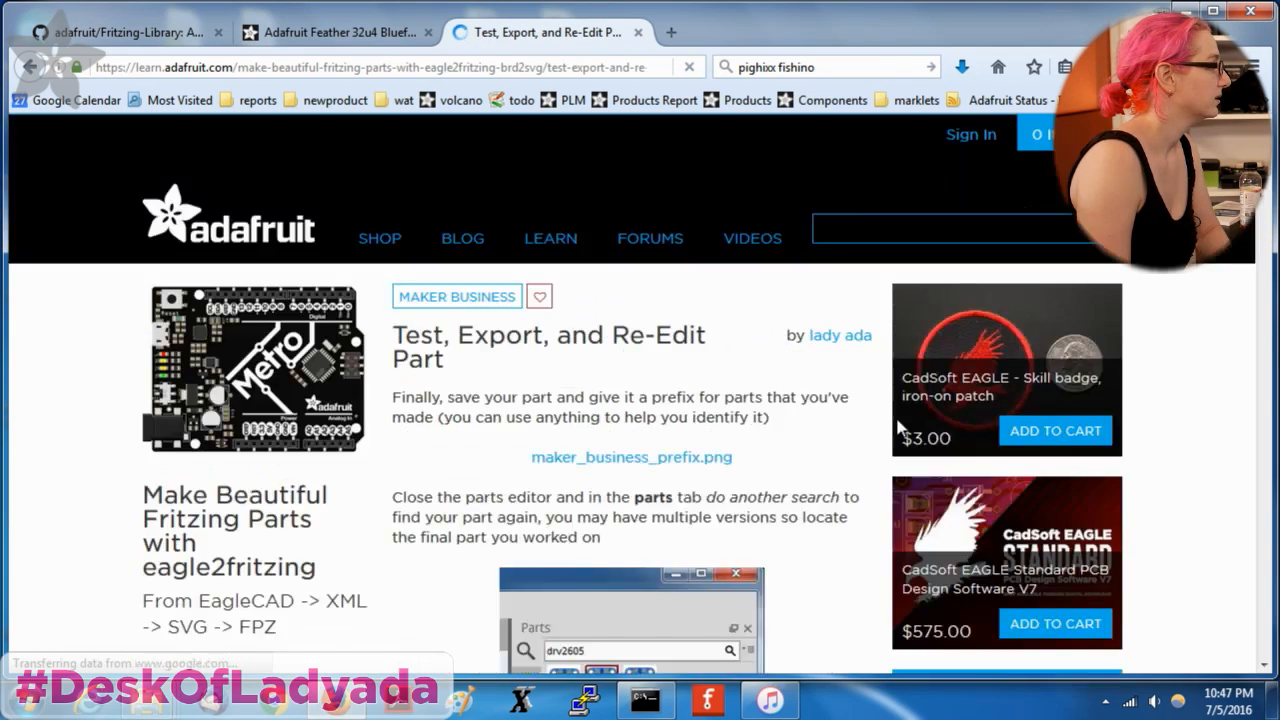
scroll(897, 427, down, 5)
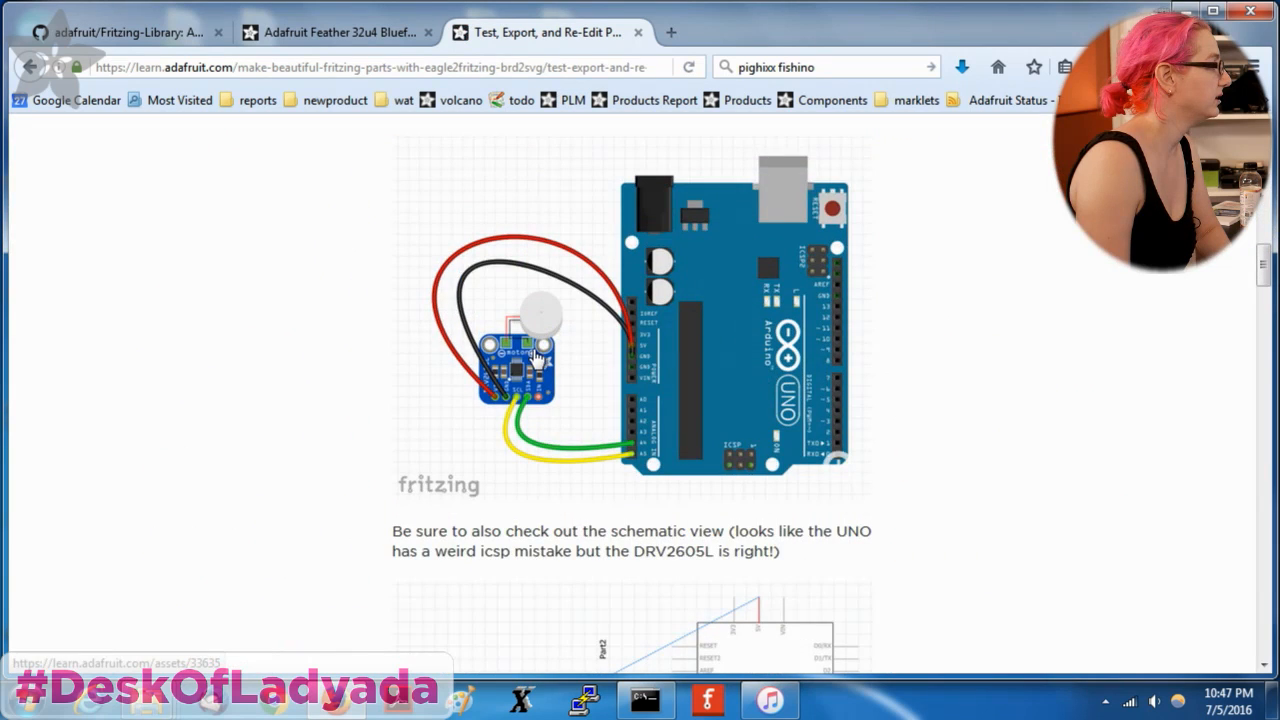
scroll(871, 386, down, 3)
scroll(871, 386, down, 5)
scroll(586, 406, up, 10)
scroll(663, 430, up, 5)
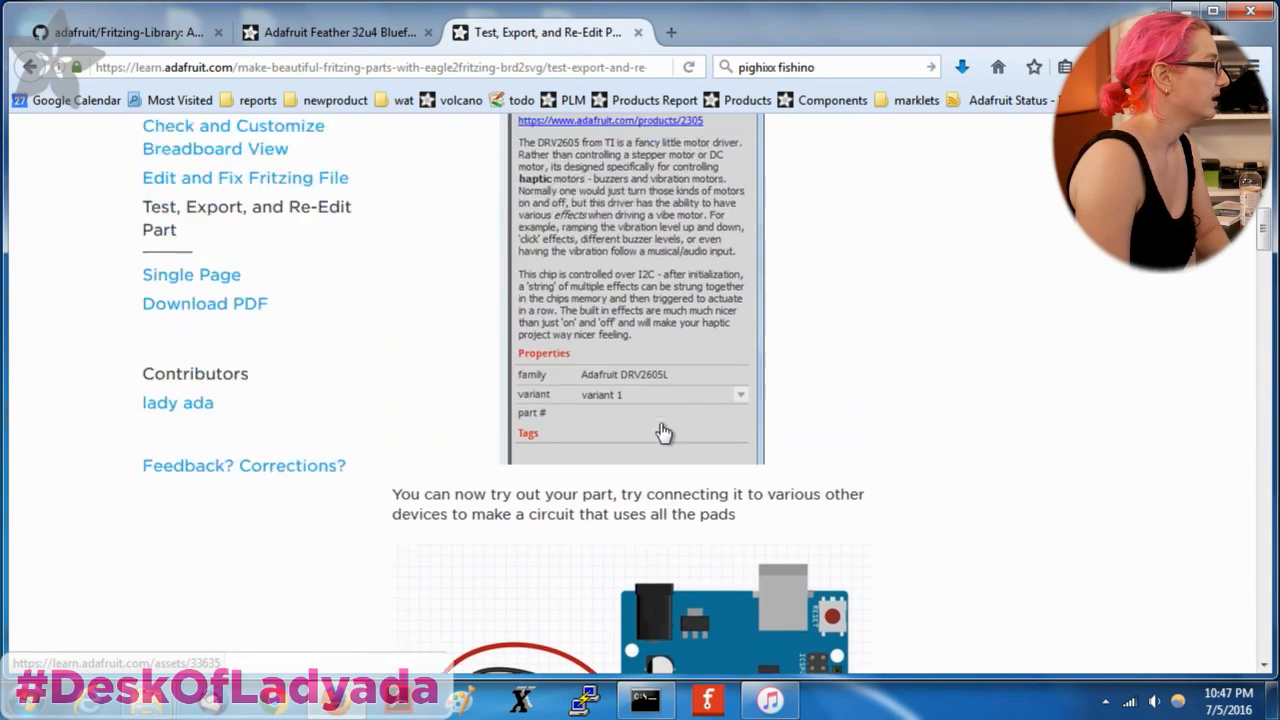
scroll(663, 432, up, 4)
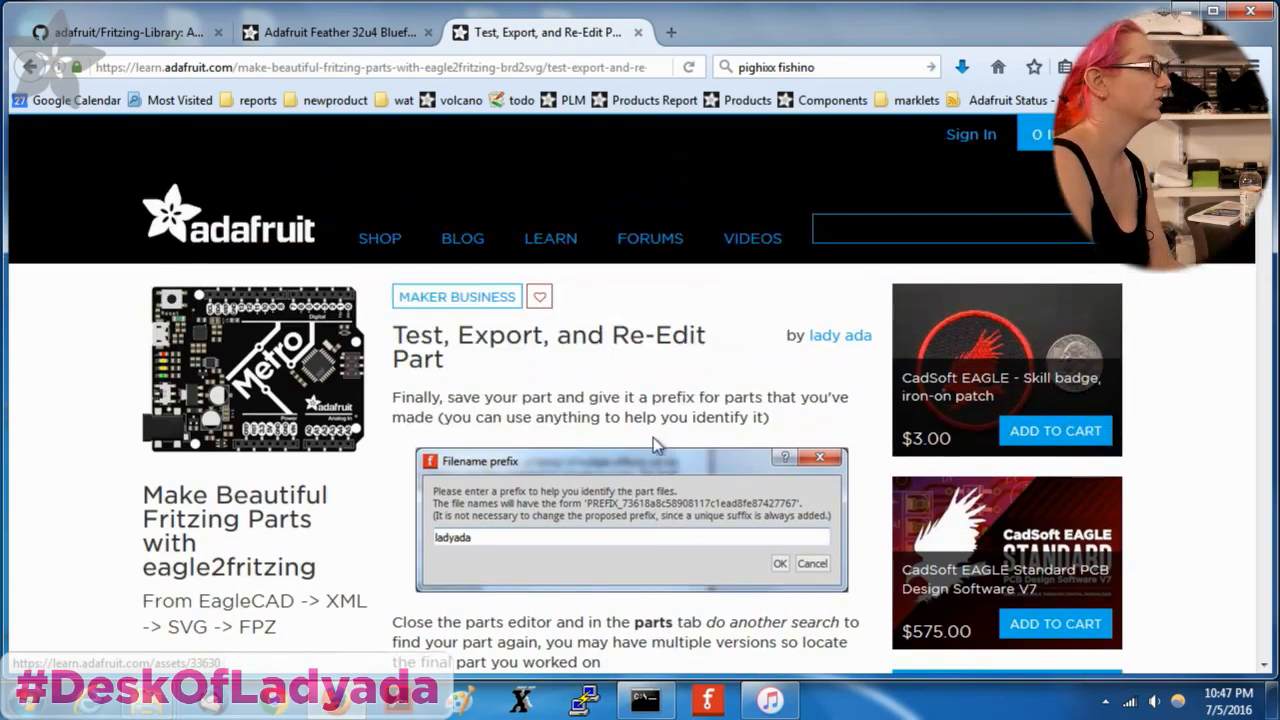
Open the guide's Get Ready: QT Creator IDE page and read the Qt setup instructions.
scroll(406, 461, down, 2)
scroll(406, 461, down, 4)
click(196, 330)
scroll(704, 406, down, 3)
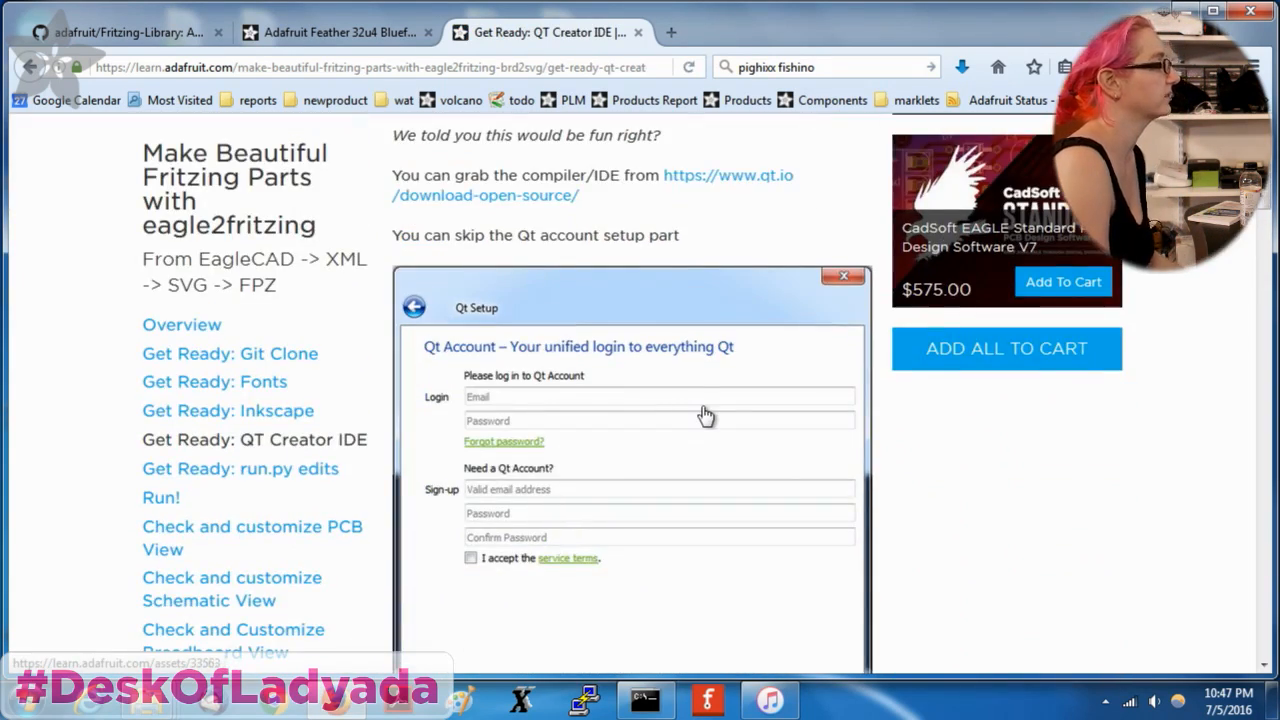
Switch to the Adafruit Feather 32u4 Bluefruit LE product page and look over the board.
click(335, 33)
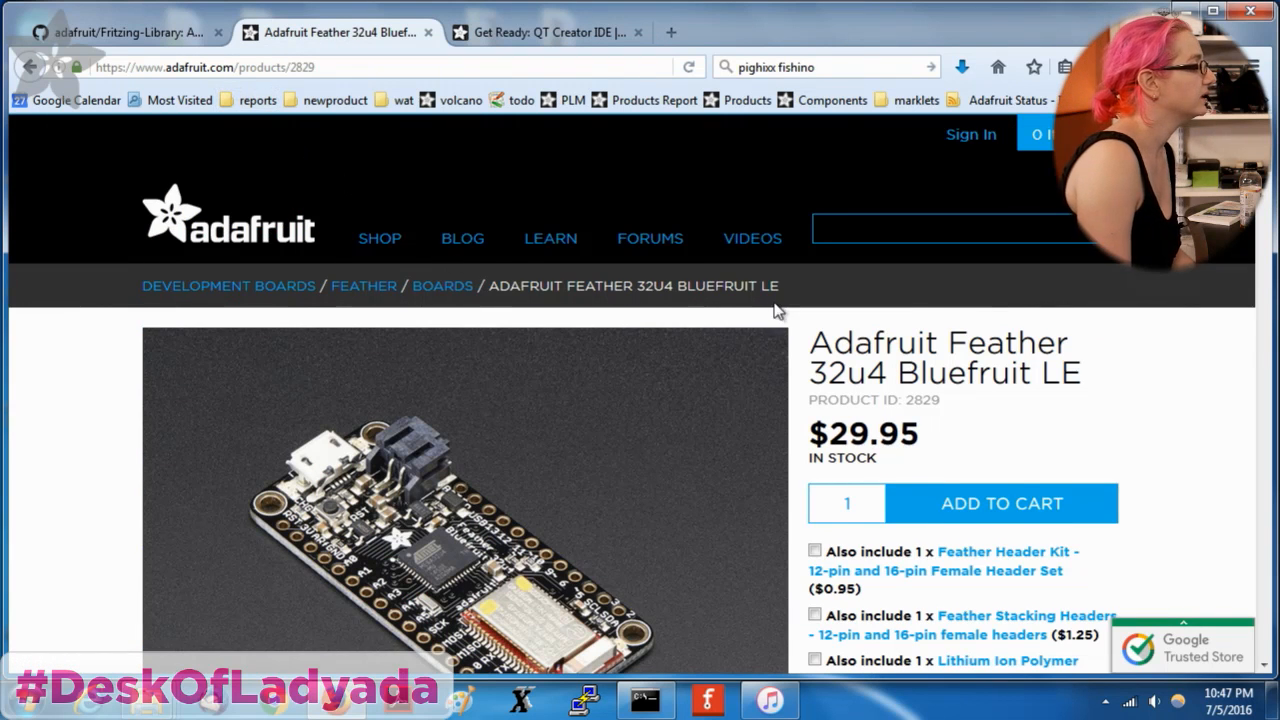
scroll(778, 330, down, 3)
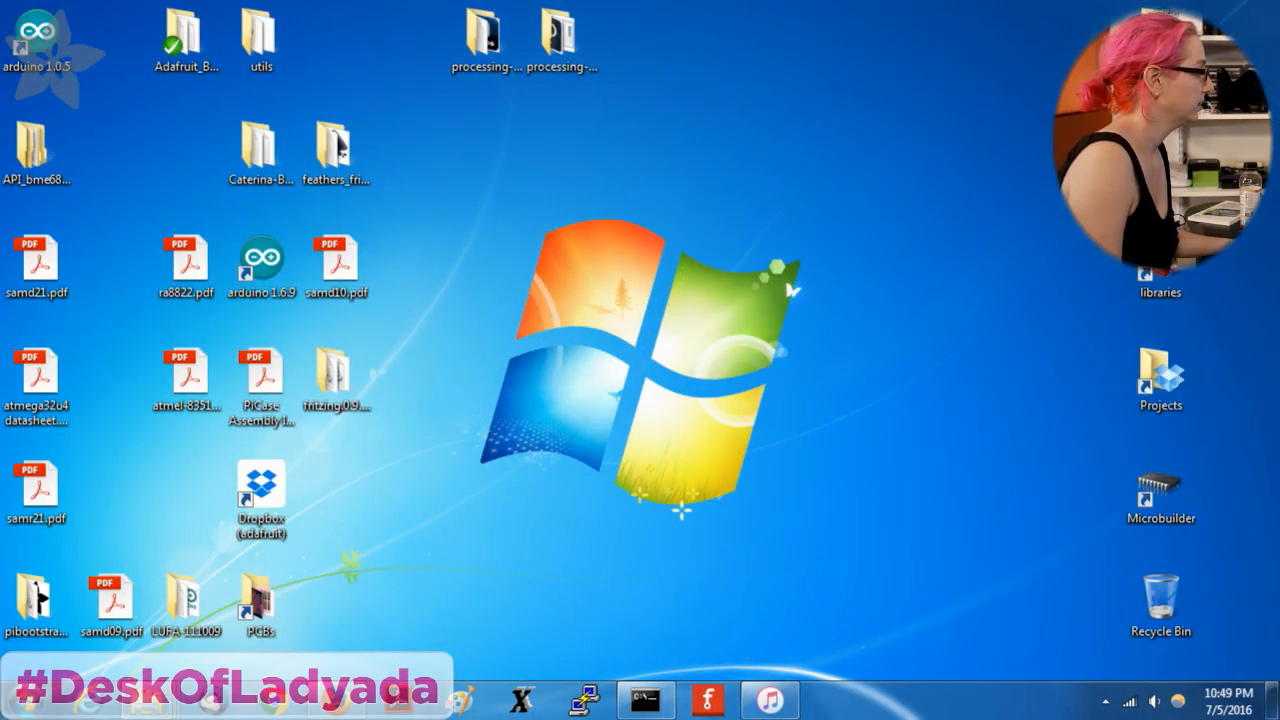
In File Explorer, copy Feather 32u4 Bluefruit rev D.brd from the rev D subfolder of Dev Boards' Feather 32u4 Bluefruit folder.
mouse_move(150, 700)
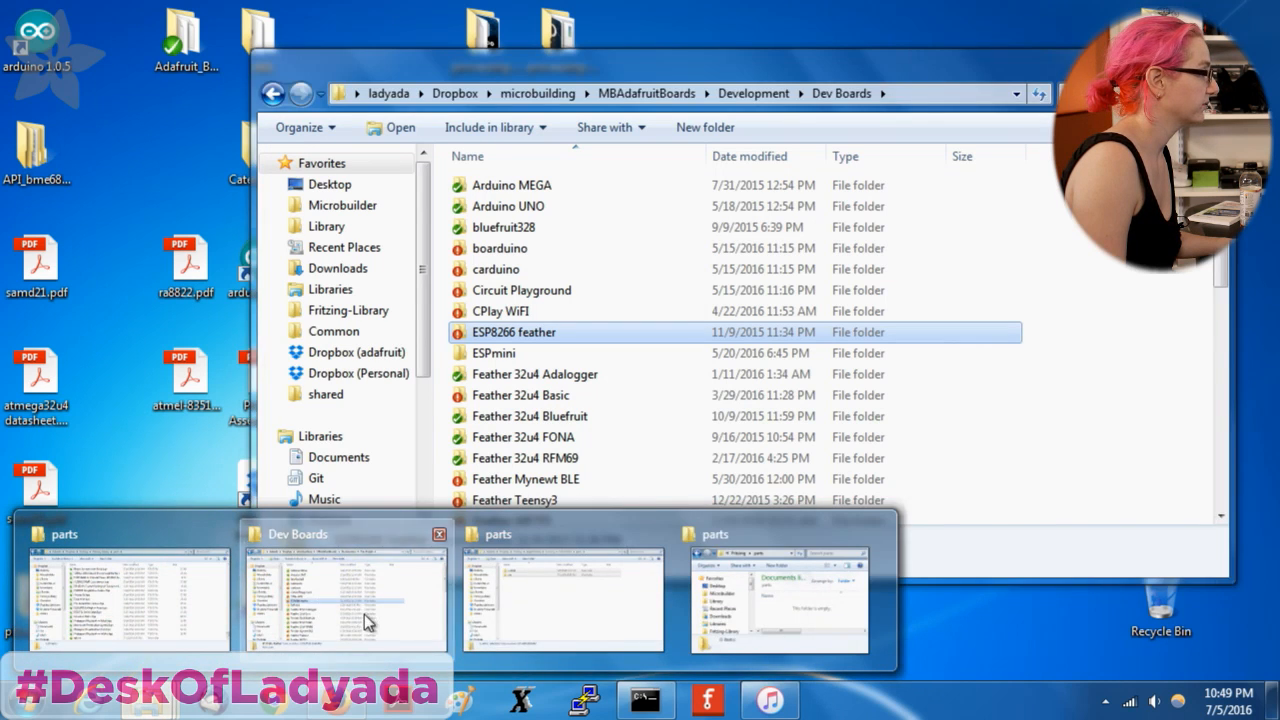
click(364, 614)
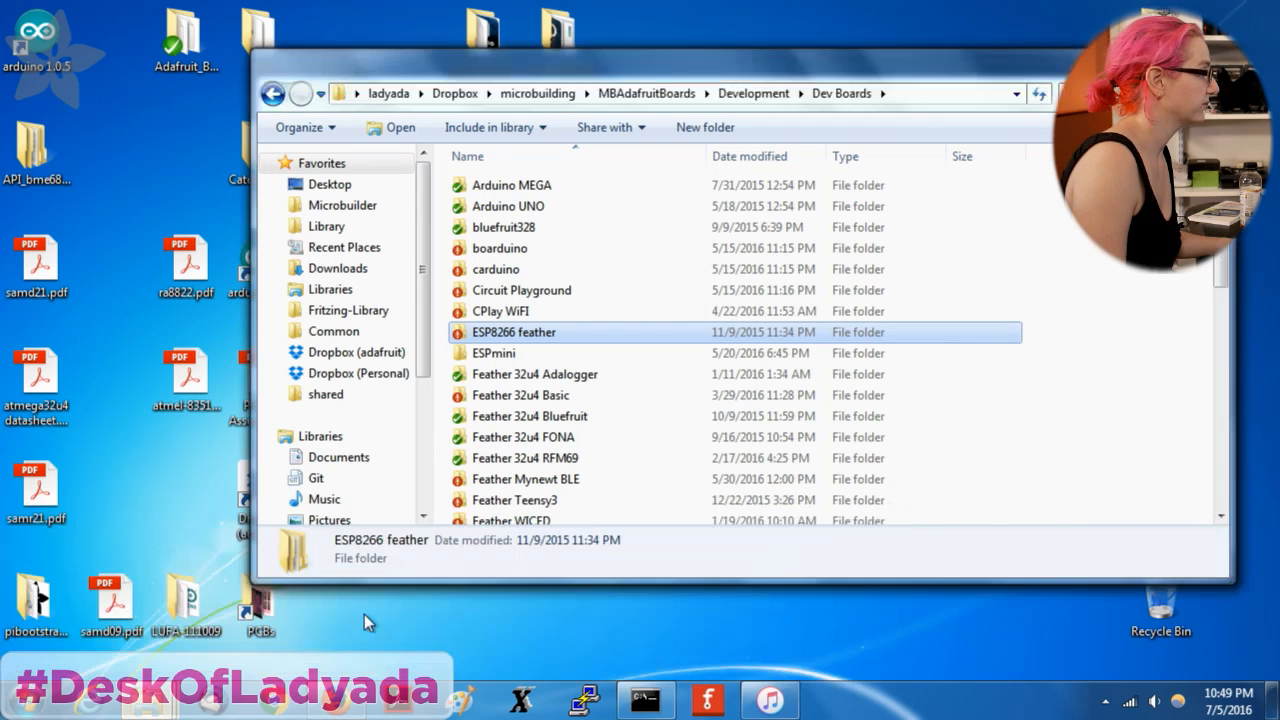
scroll(623, 363, down, 1)
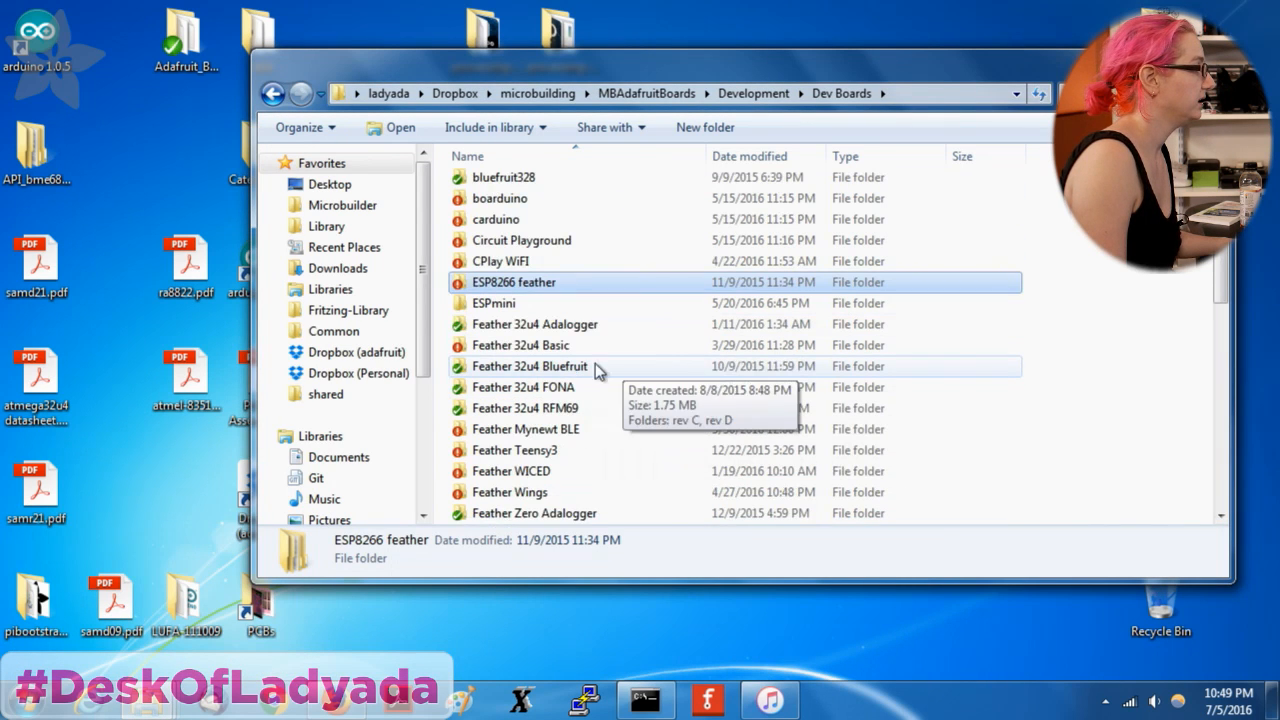
double_click(588, 365)
double_click(508, 207)
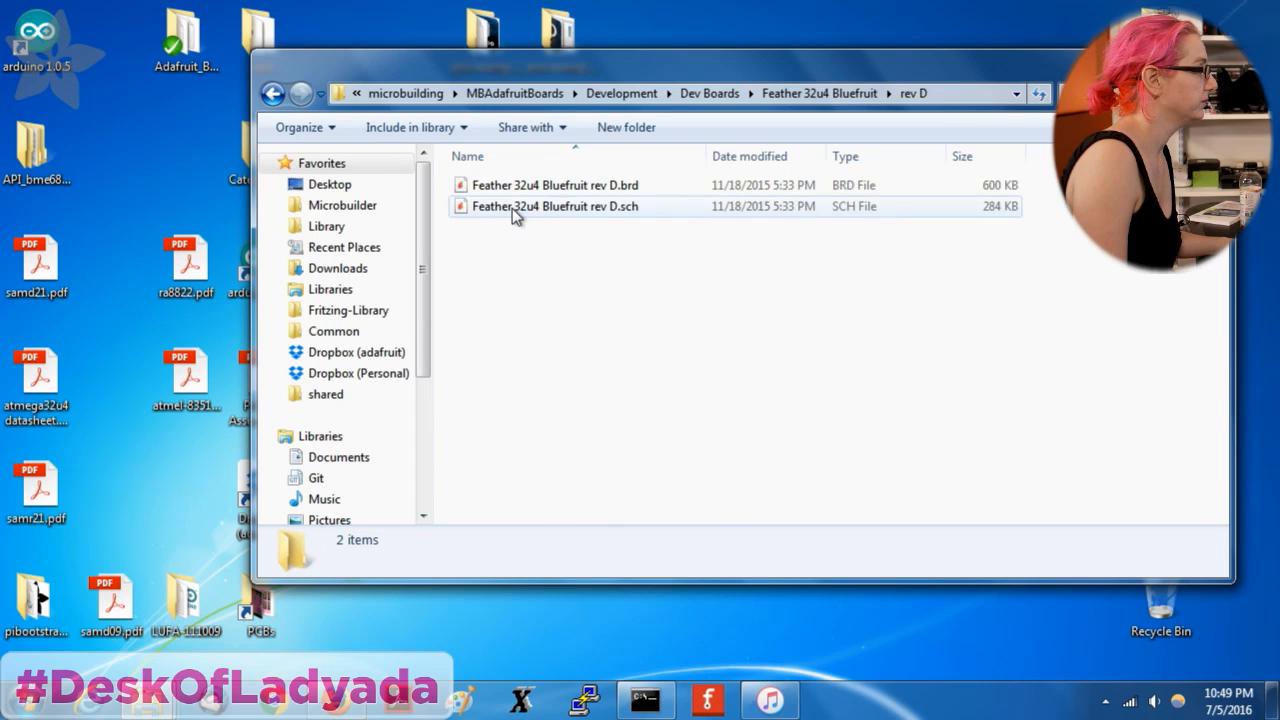
click(562, 187)
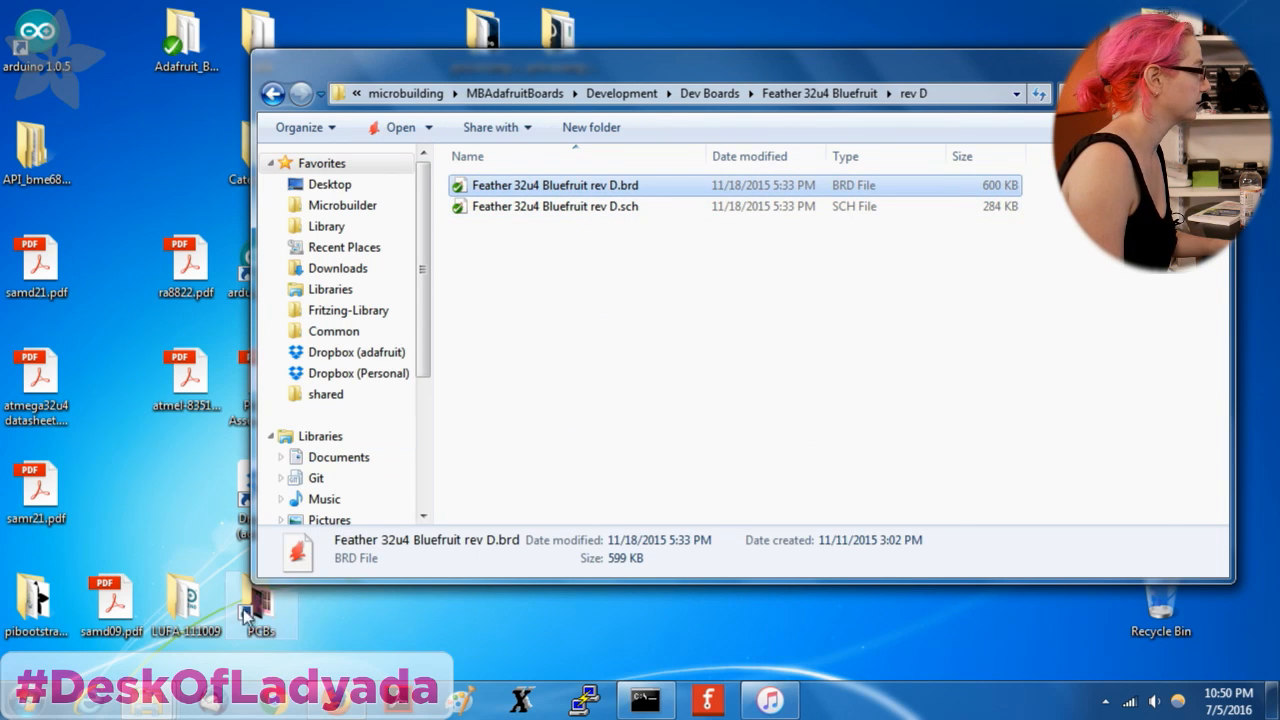
Open the brds folder inside FritzingTest in the other File Explorer window showing the brd2svg parts.
mouse_move(167, 703)
mouse_move(562, 597)
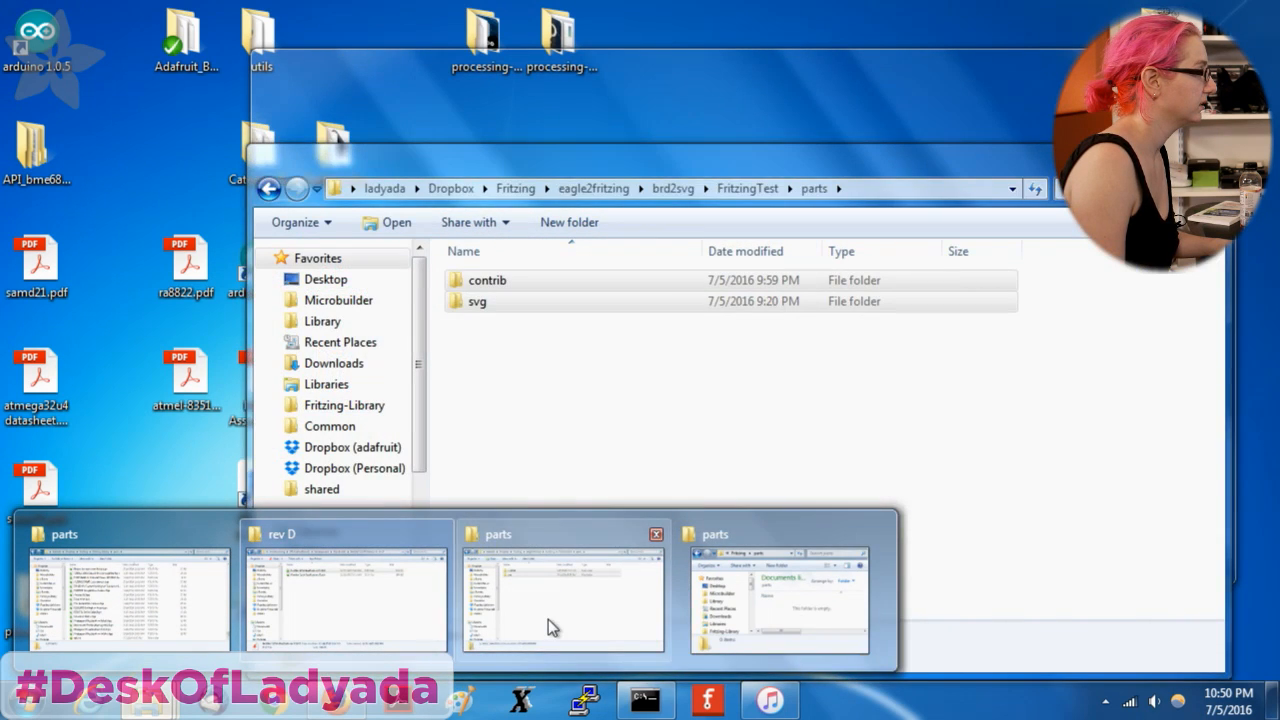
click(548, 620)
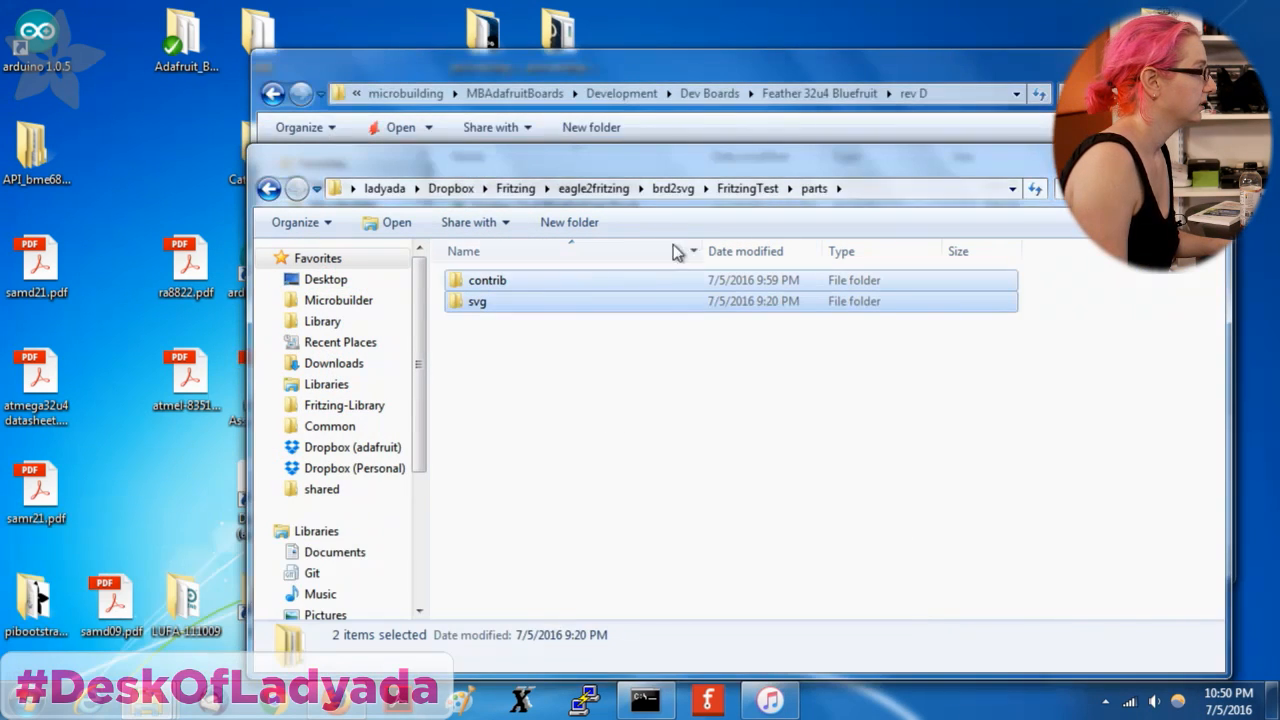
click(756, 188)
double_click(498, 297)
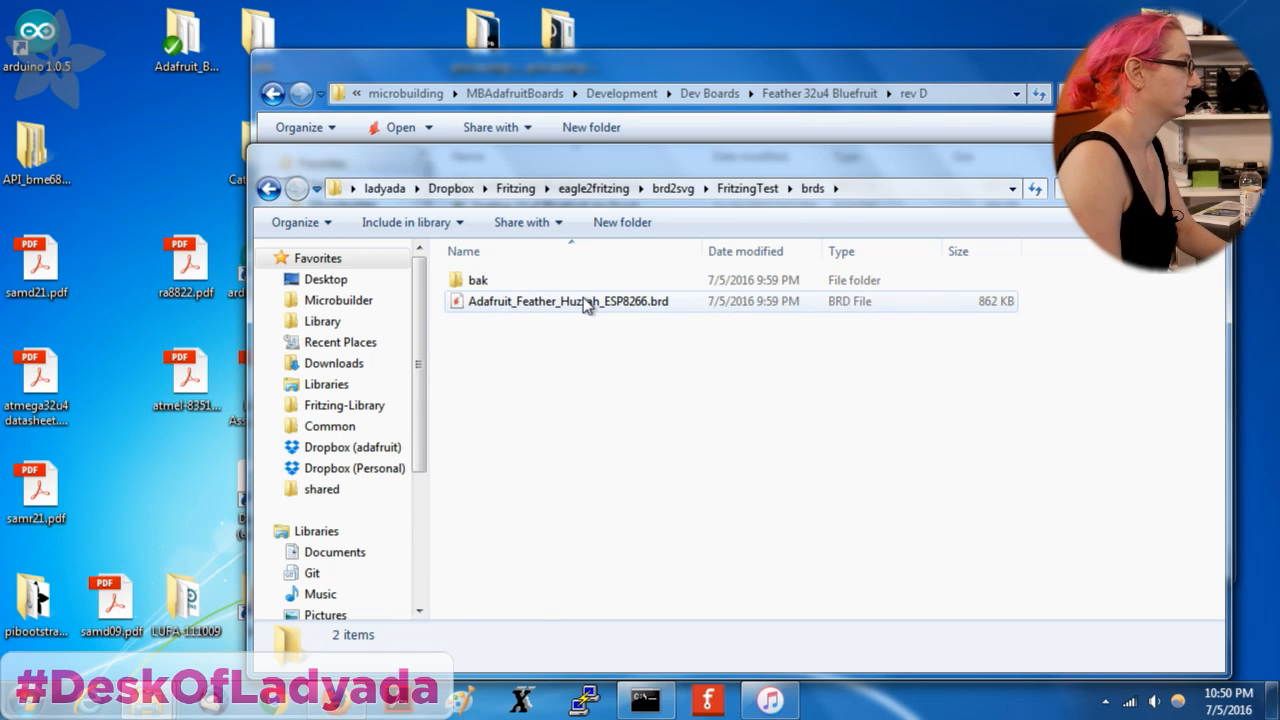
Replace Adafruit_Feather_Huzzah_ESP8266.brd in the brds folder with the copied Feather 32u4 Bluefruit rev D.brd file.
click(583, 297)
key(Delete)
key(Return)
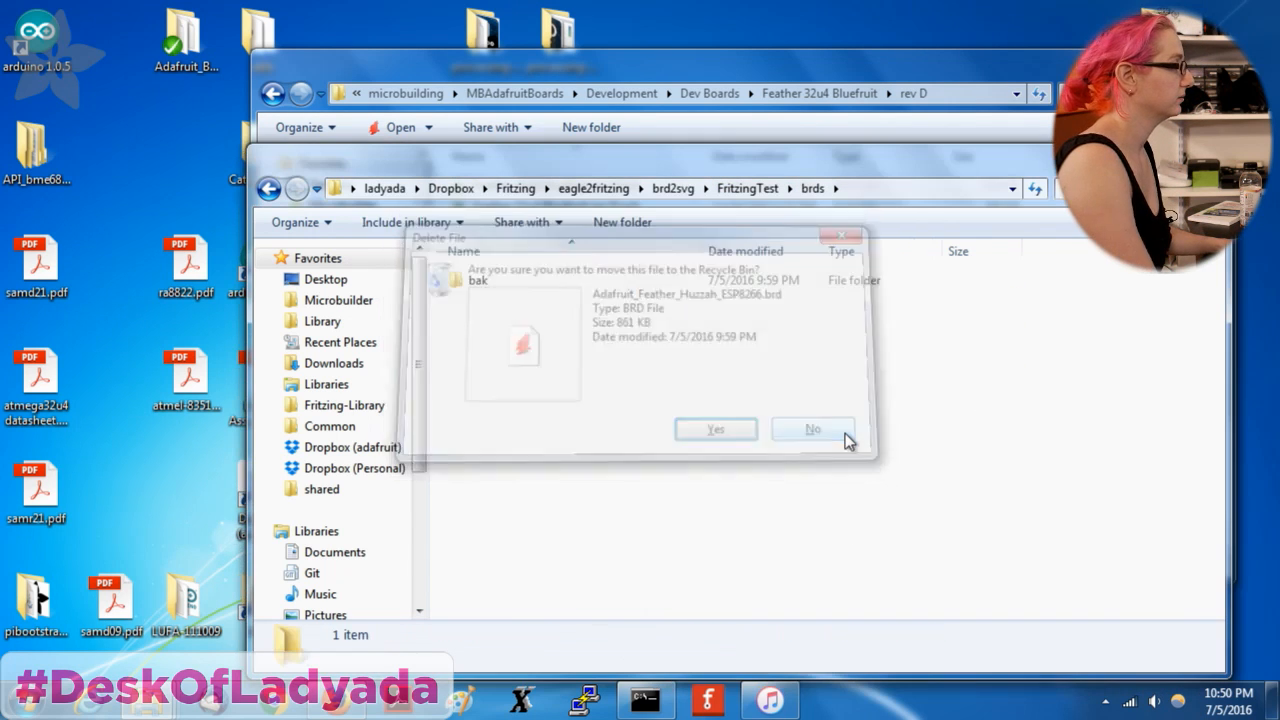
key(ctrl+v)
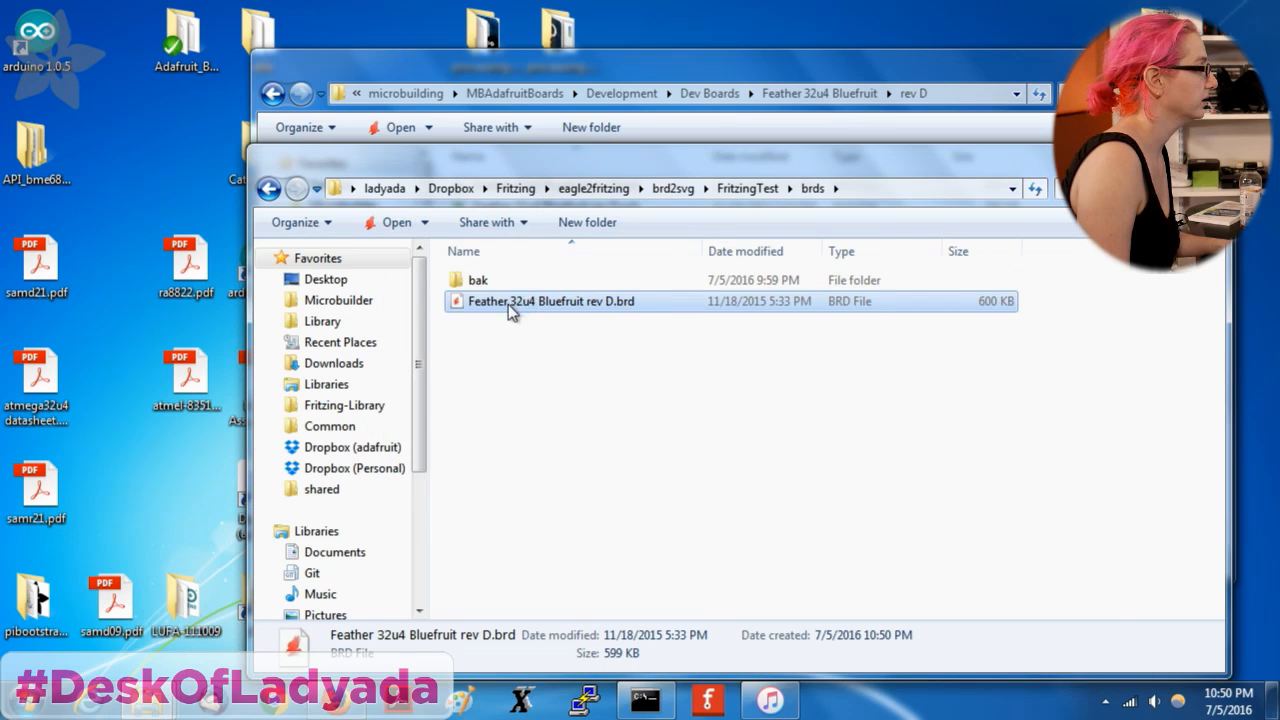
Rename the pasted board file as Adafruit_Feather_32u4_Bluefruit.brd.
click(508, 304)
text(Adafrui)
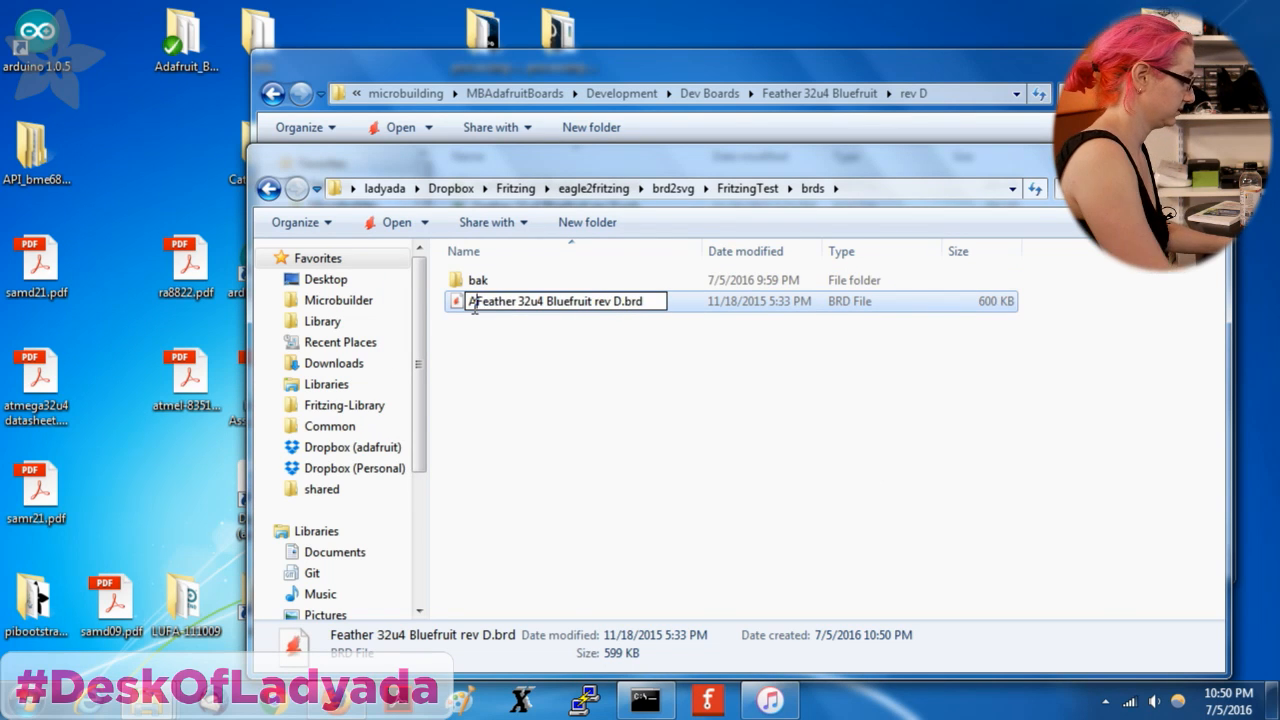
text(t_Feather)
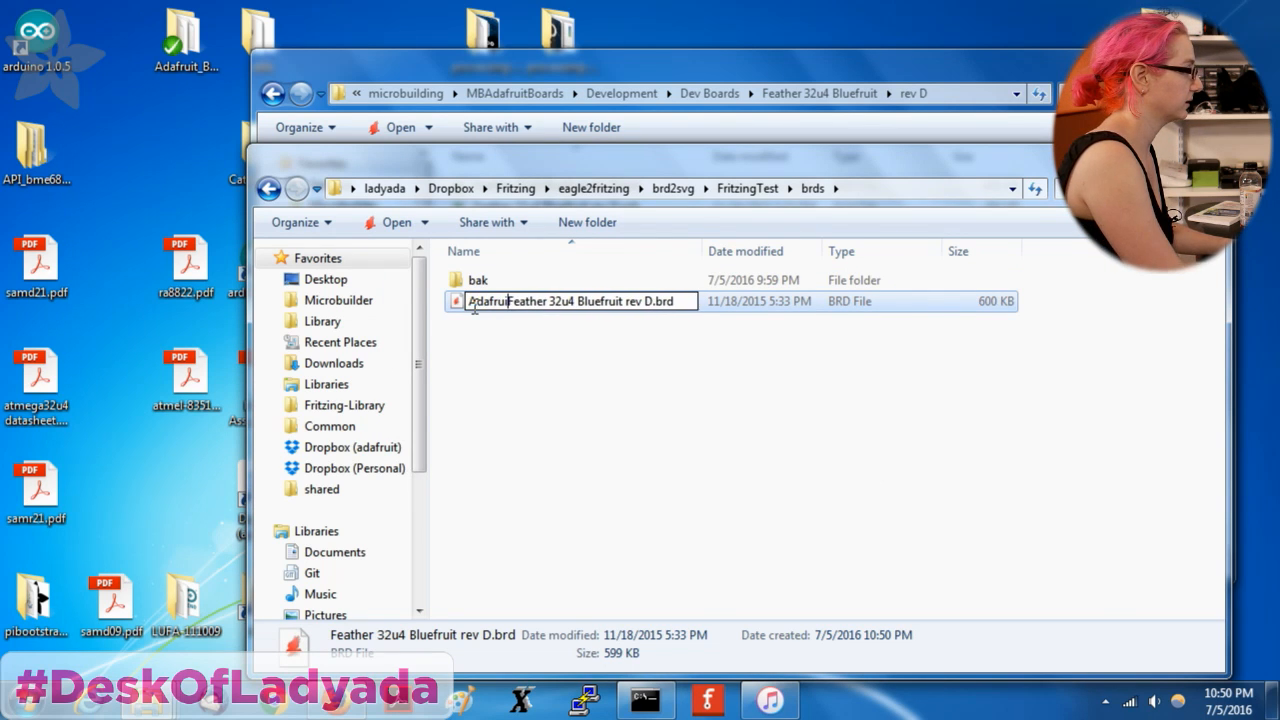
text(_)
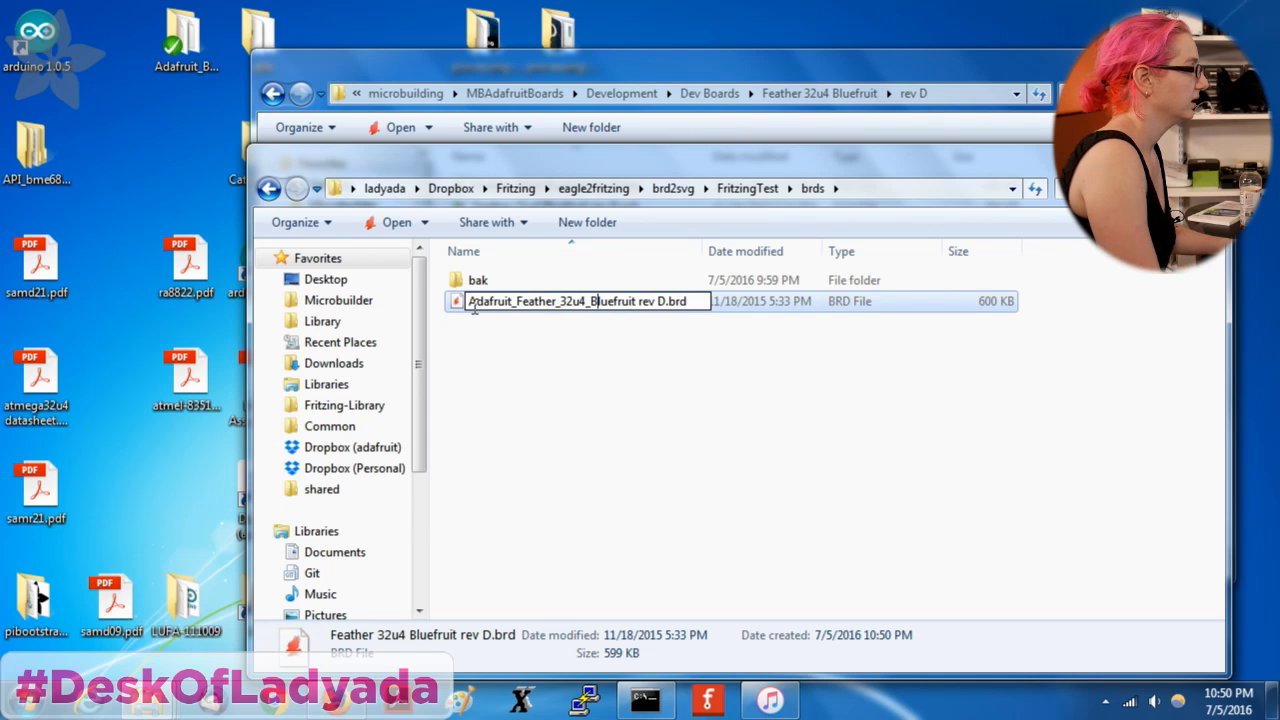
key(Delete)
key(Delete)
key(Delete)
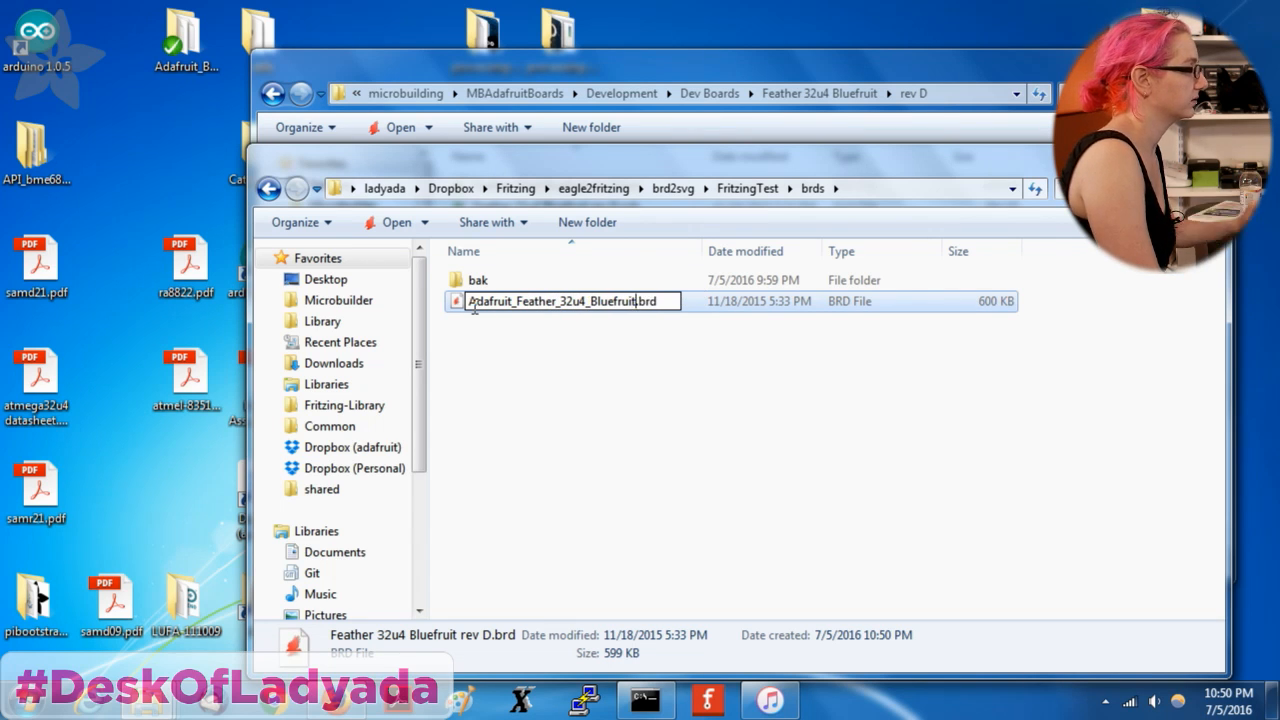
key(shift+period)
key(Return)
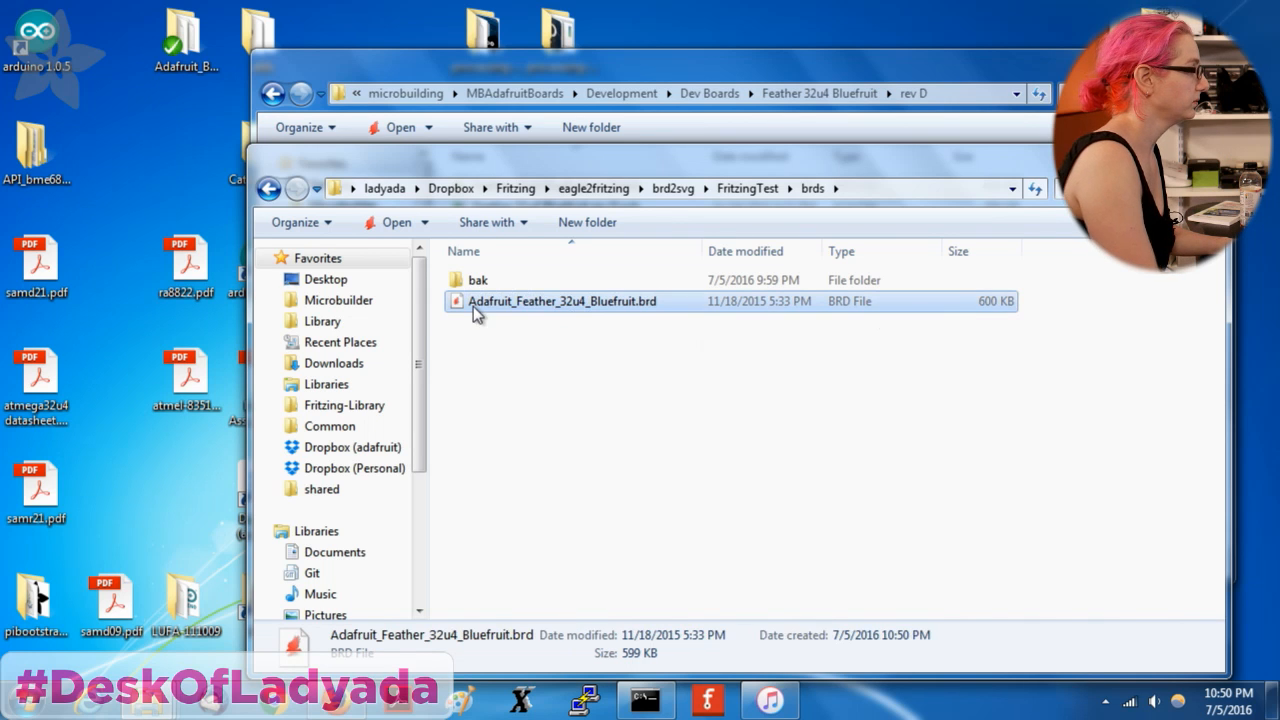
Switch to the command prompt, execute run.py in the brd2svg folder, and review the subpart output.
click(626, 704)
drag(314, 334, 236, 324)
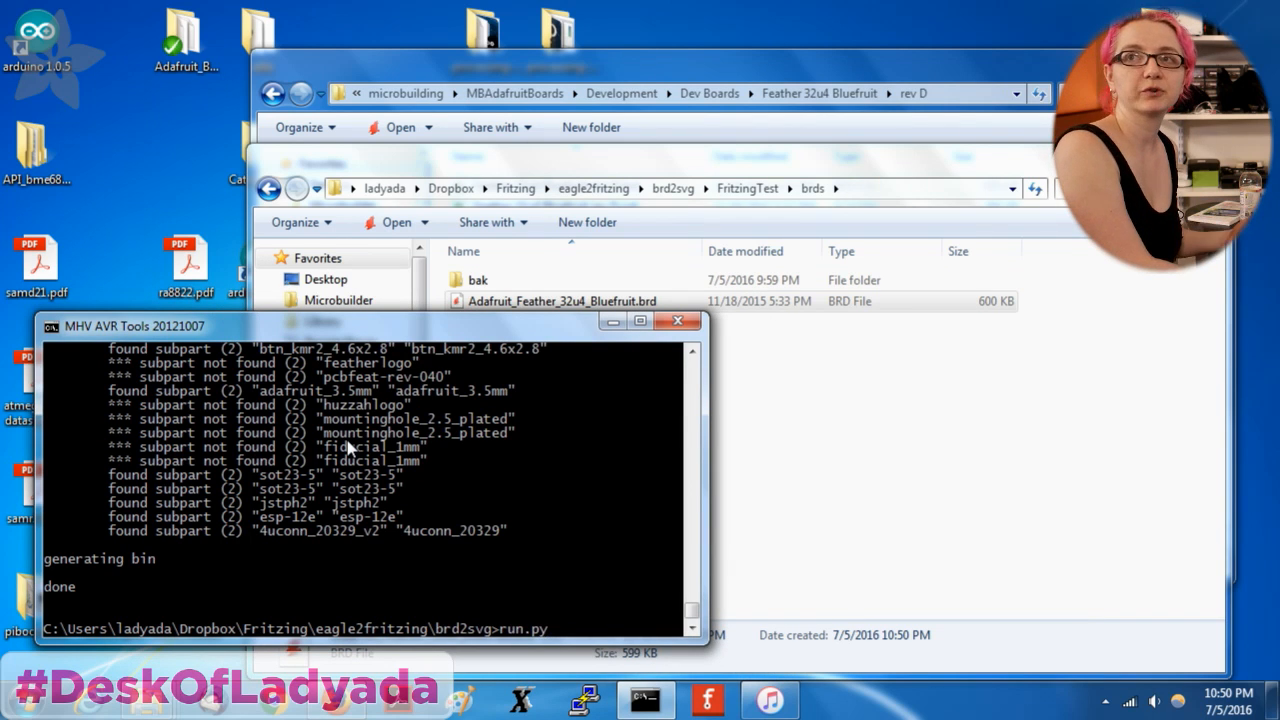
key(Return)
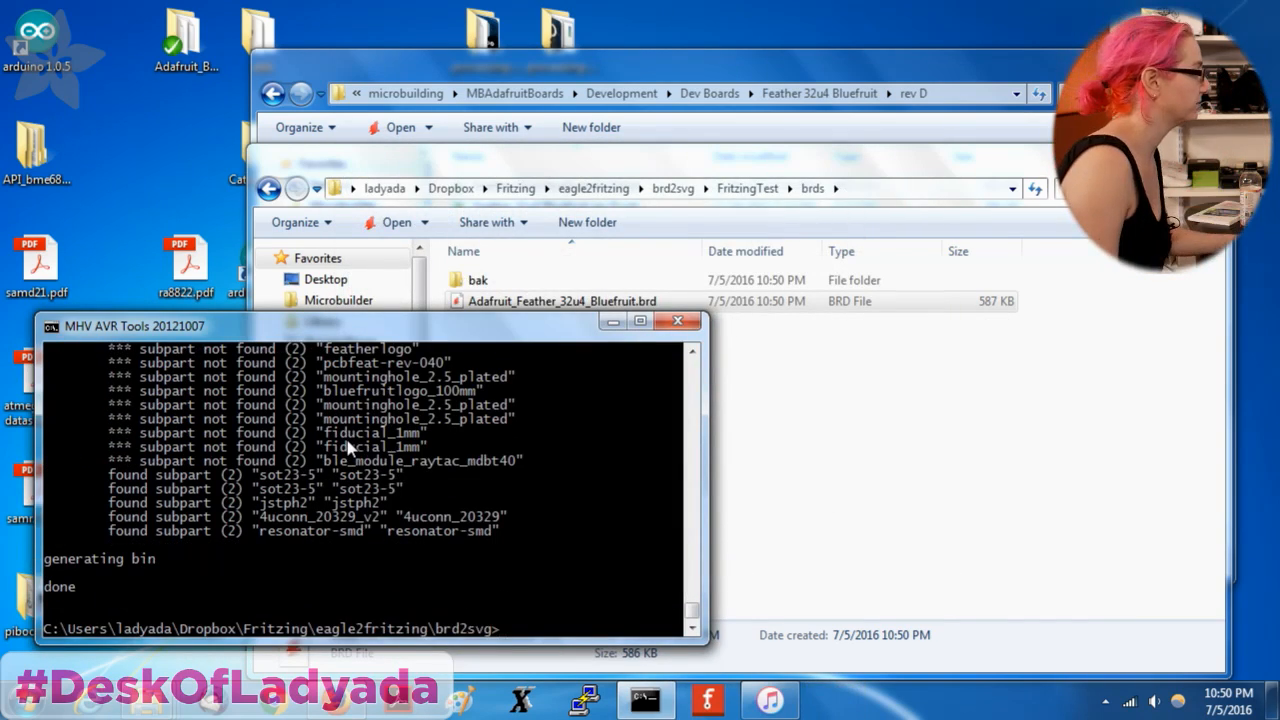
scroll(472, 470, up, 3)
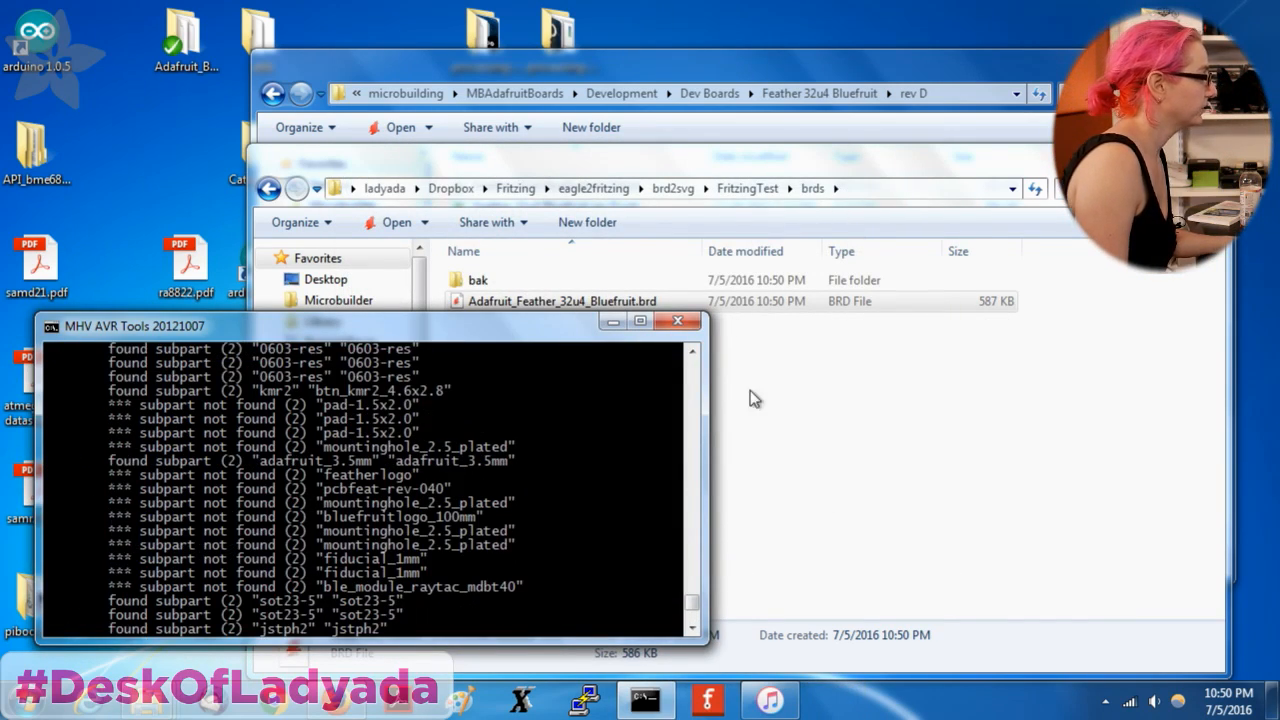
In the Fritzing-Library parts window of File Explorer, navigate to Fritzing\eagle2fritzing\brd2svg\FritzingTest.
click(955, 460)
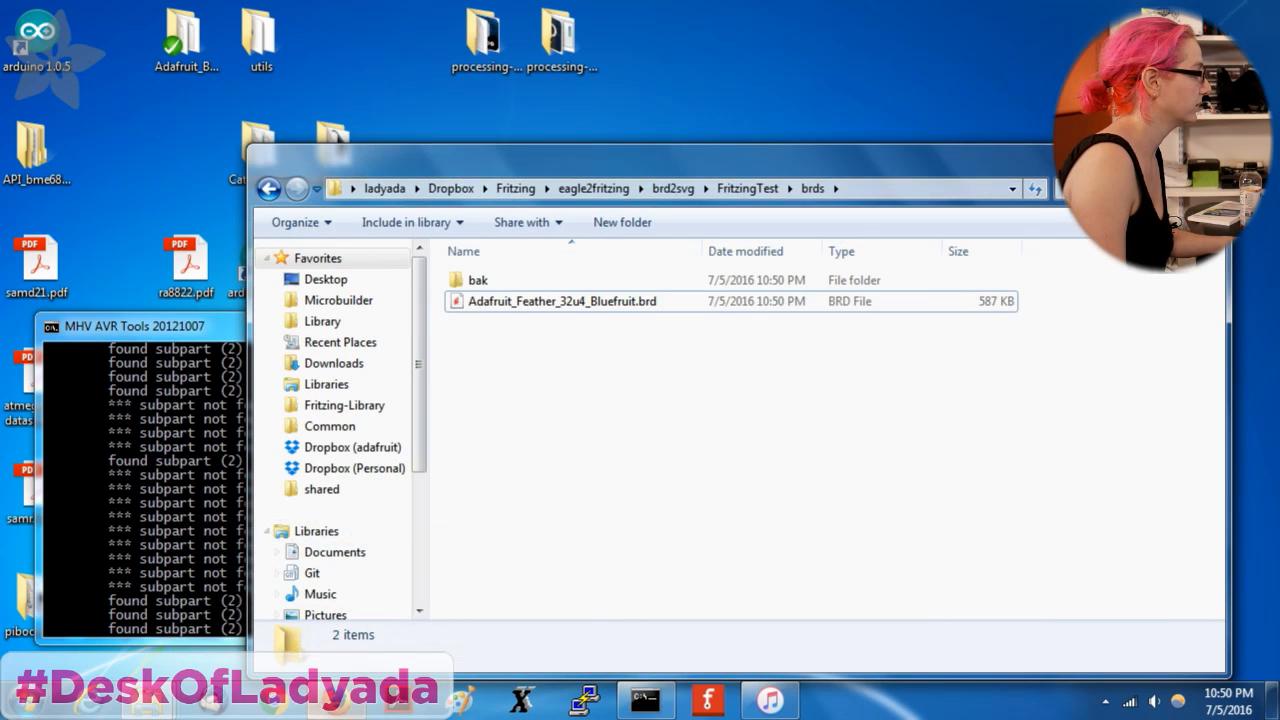
mouse_move(174, 703)
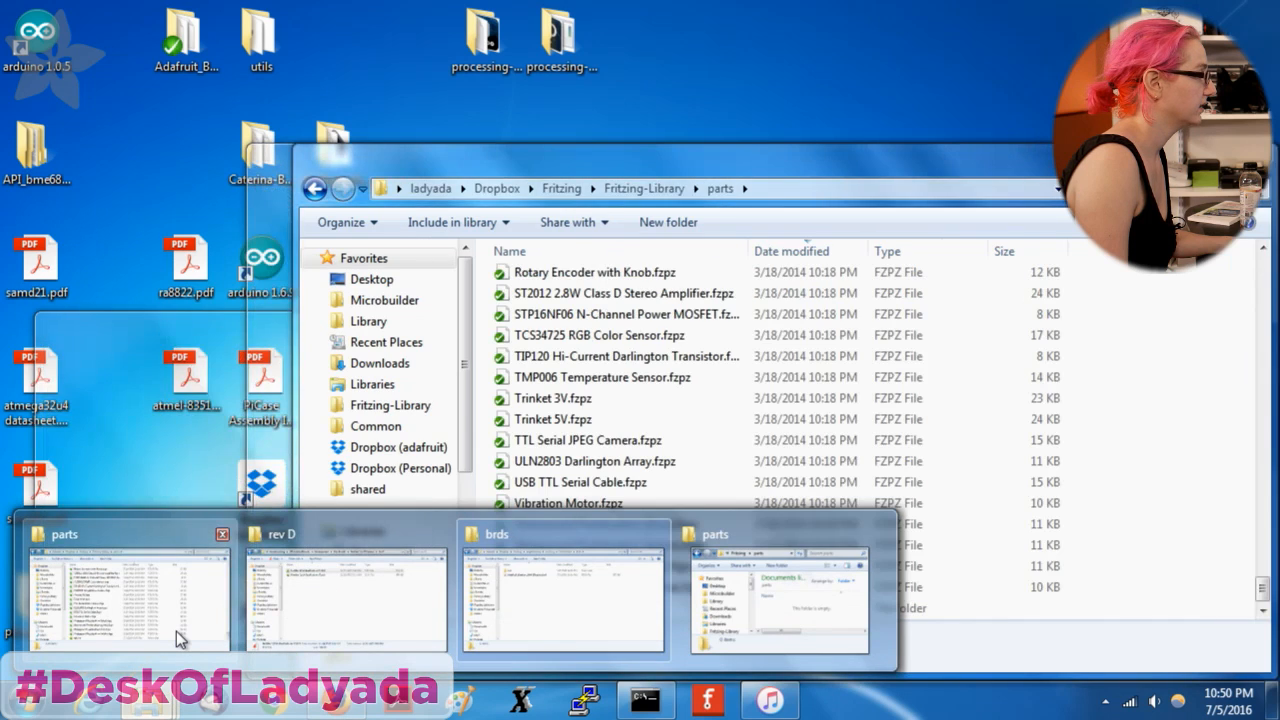
click(178, 641)
click(561, 188)
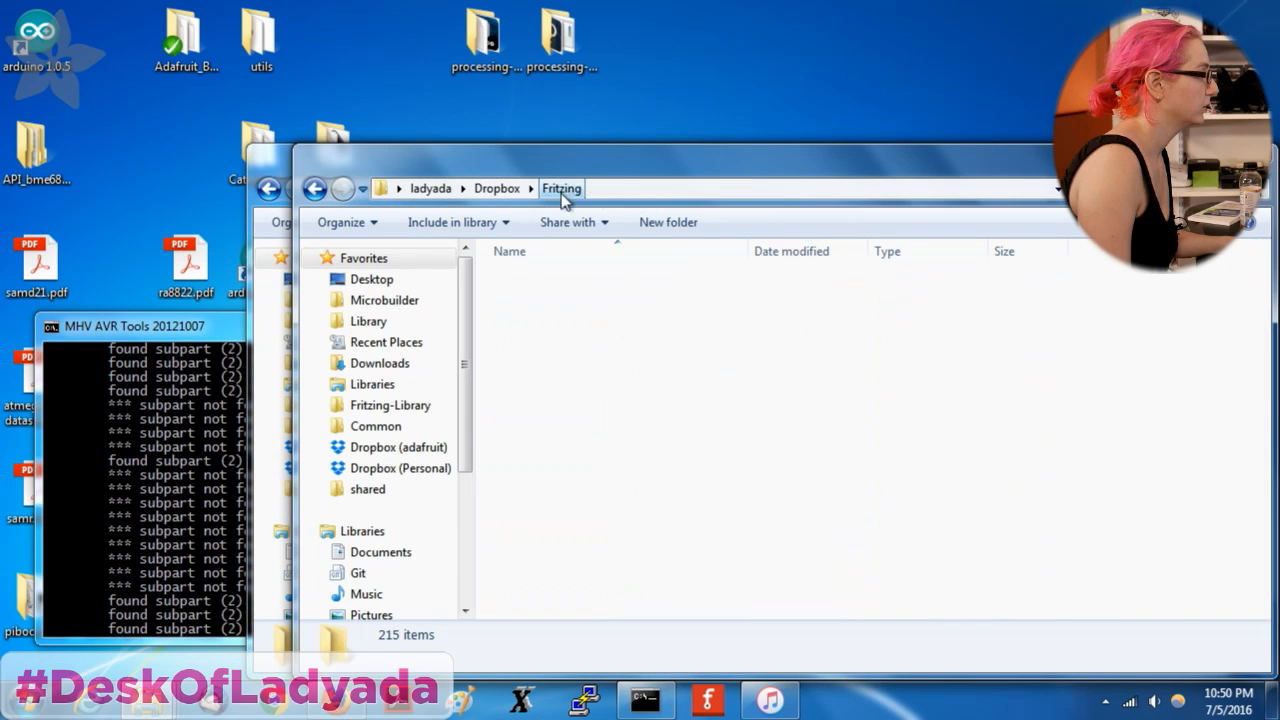
double_click(556, 283)
click(543, 344)
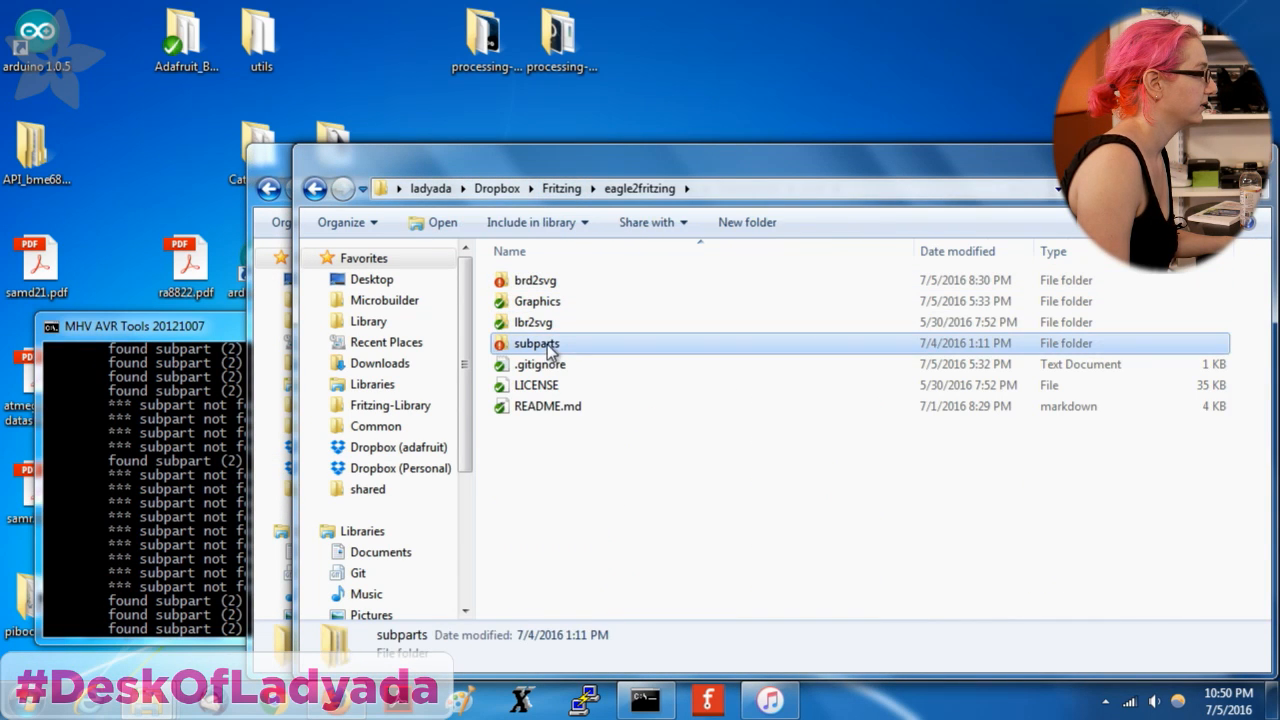
double_click(578, 286)
double_click(577, 298)
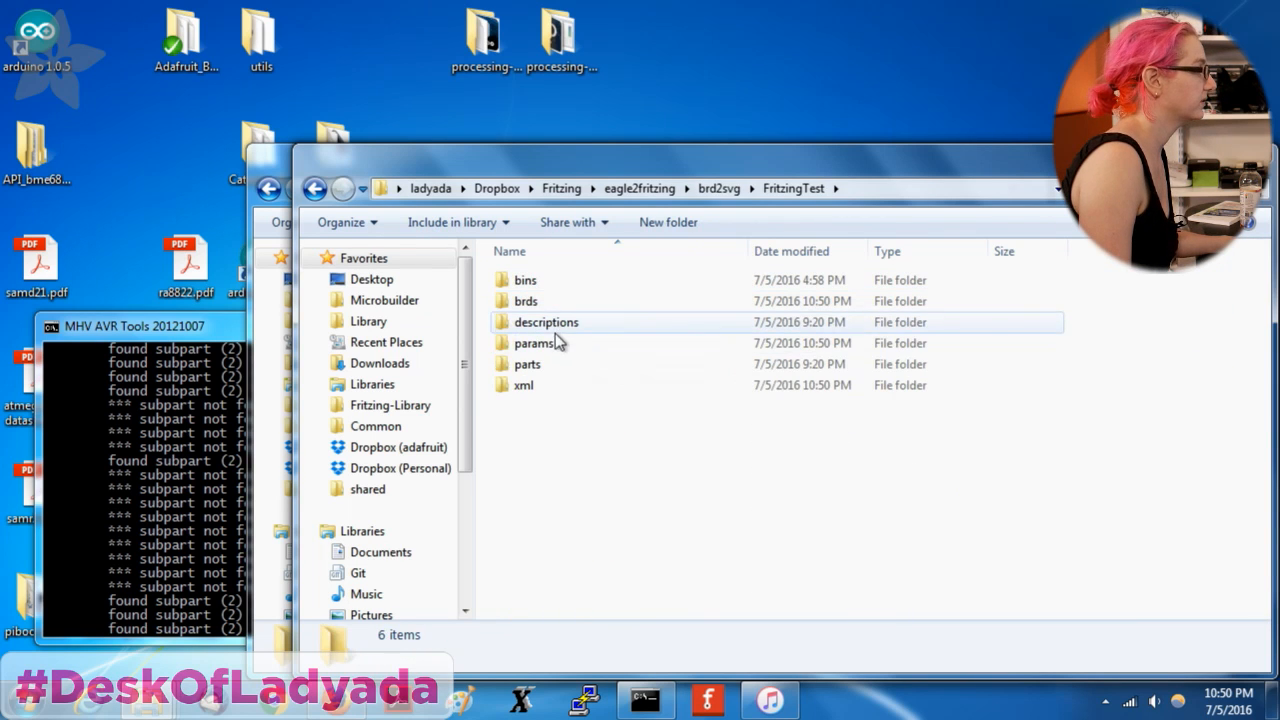
Go to parts\svg\contrib\breadboard inside FritzingTest and delete the extra file below Adafruit_Feather_32u4_Bluefruit_breadboard.svg.
double_click(530, 364)
double_click(552, 300)
click(562, 284)
double_click(564, 288)
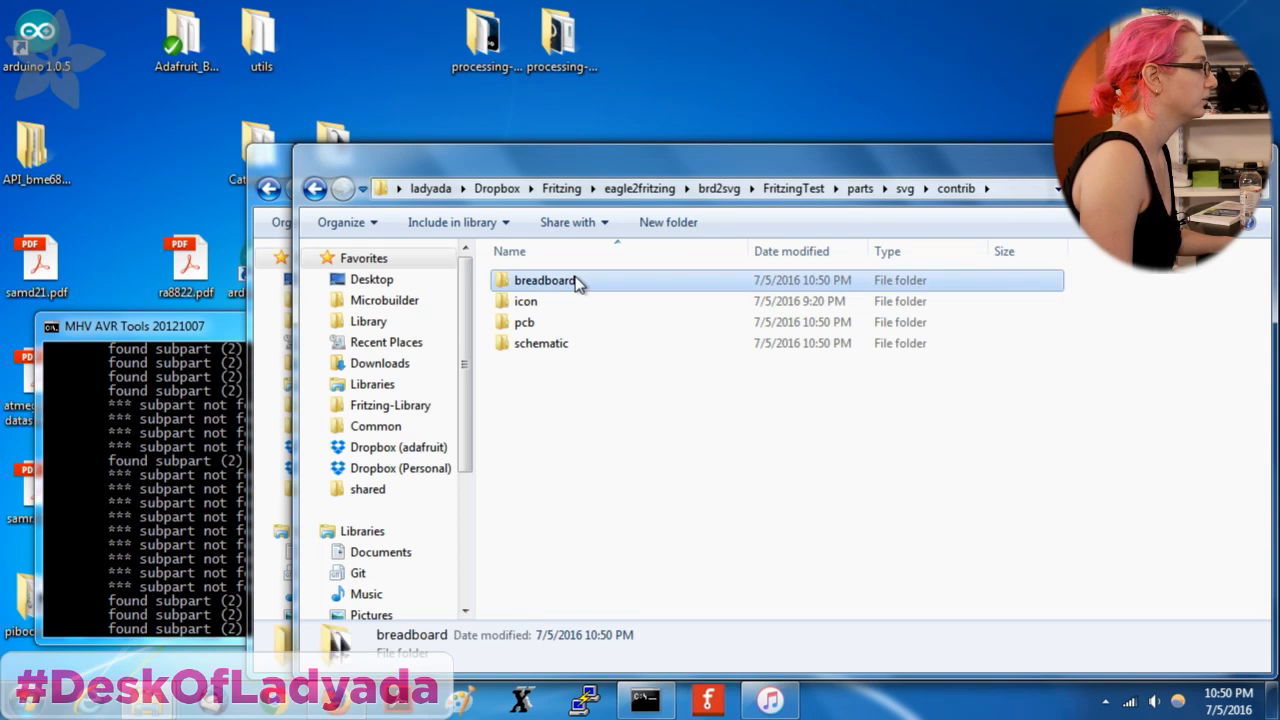
double_click(575, 281)
click(581, 299)
key(Delete)
key(Return)
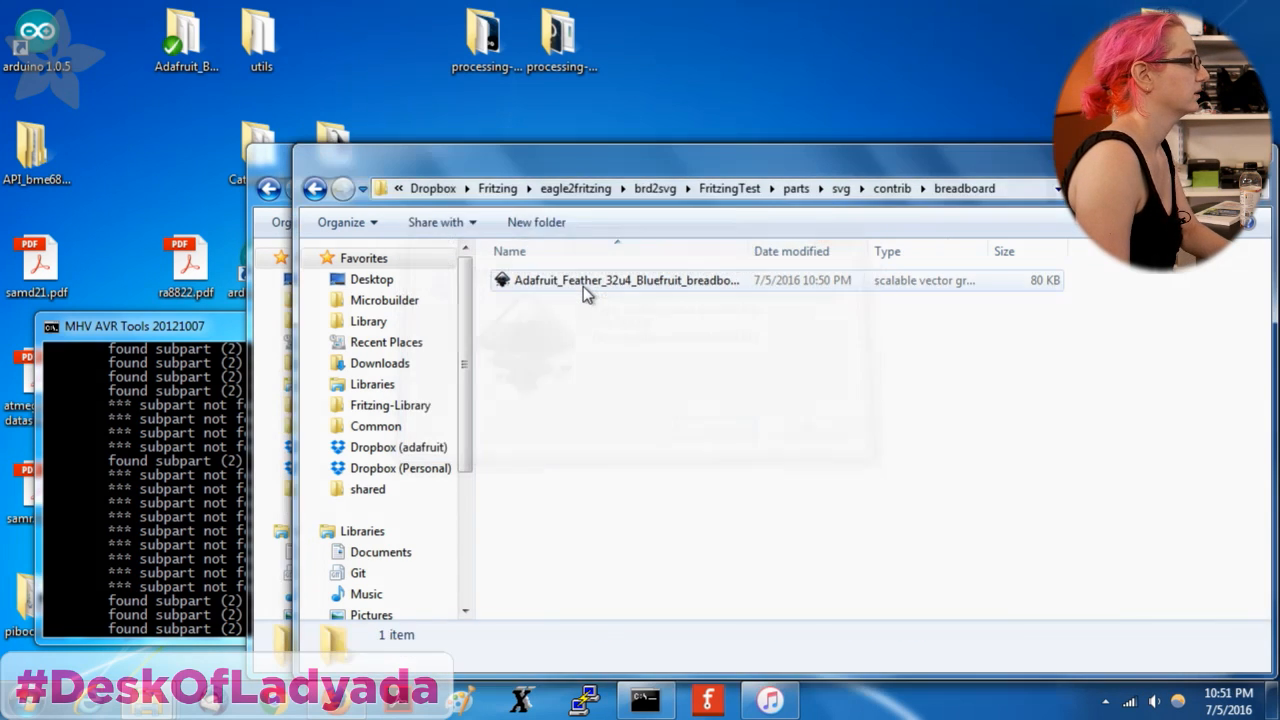
Open the generated Adafruit_Feather_32u4_Bluefruit_breadboard.svg in Inkscape and inspect the board drawing in an enlarged window.
double_click(583, 286)
key(Return)
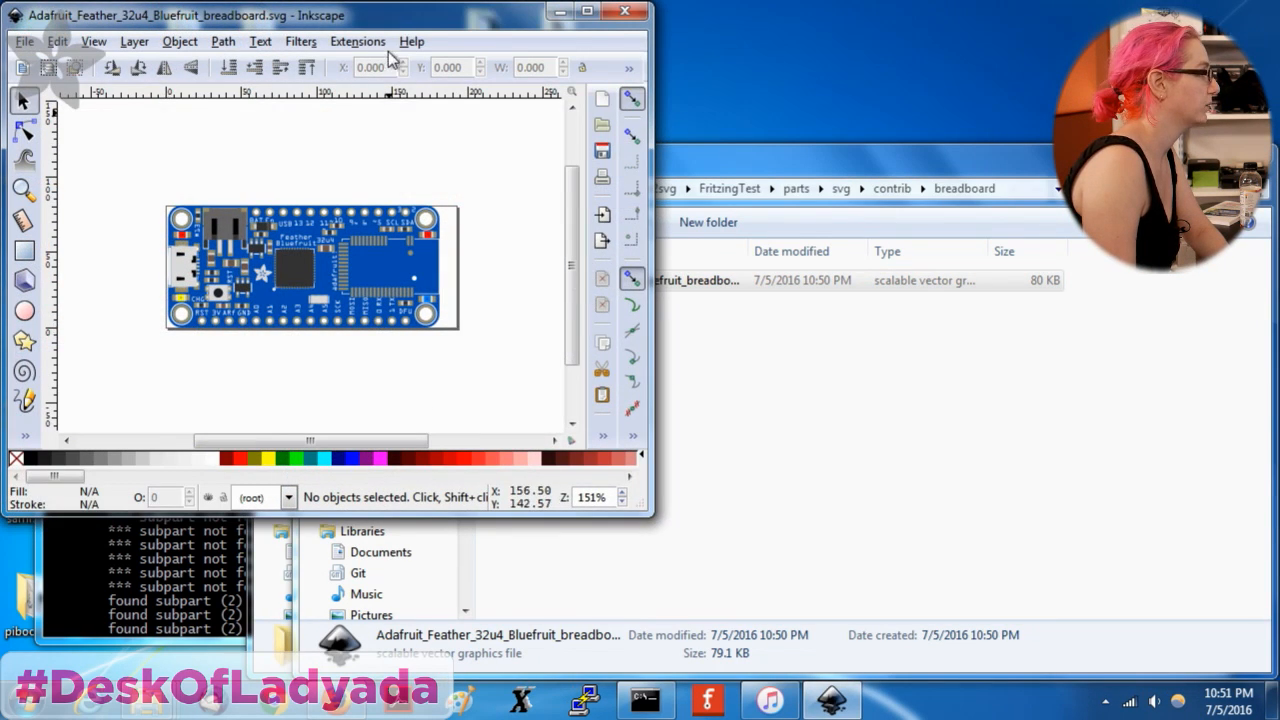
drag(400, 28, 776, 117)
ctrl+scroll(740, 348, up, 1)
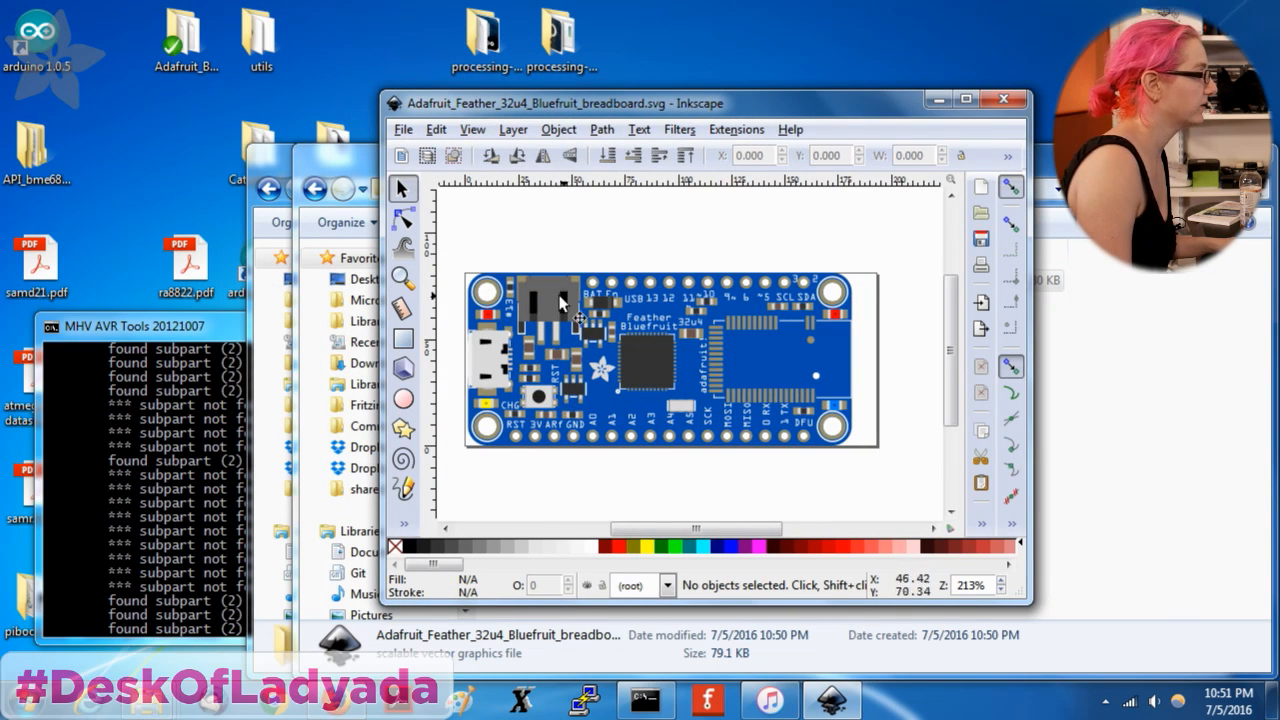
drag(762, 101, 551, 13)
drag(818, 513, 1255, 676)
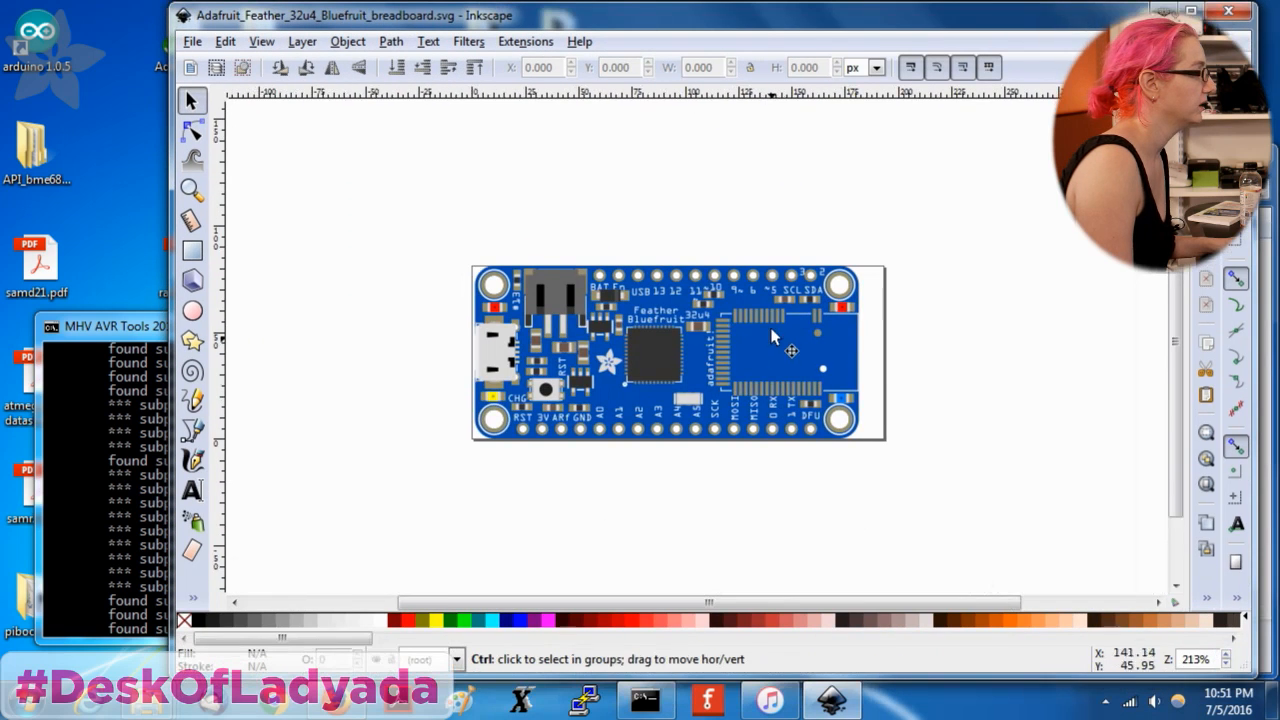
ctrl+scroll(775, 355, up, 1)
ctrl+scroll(479, 349, up, 1)
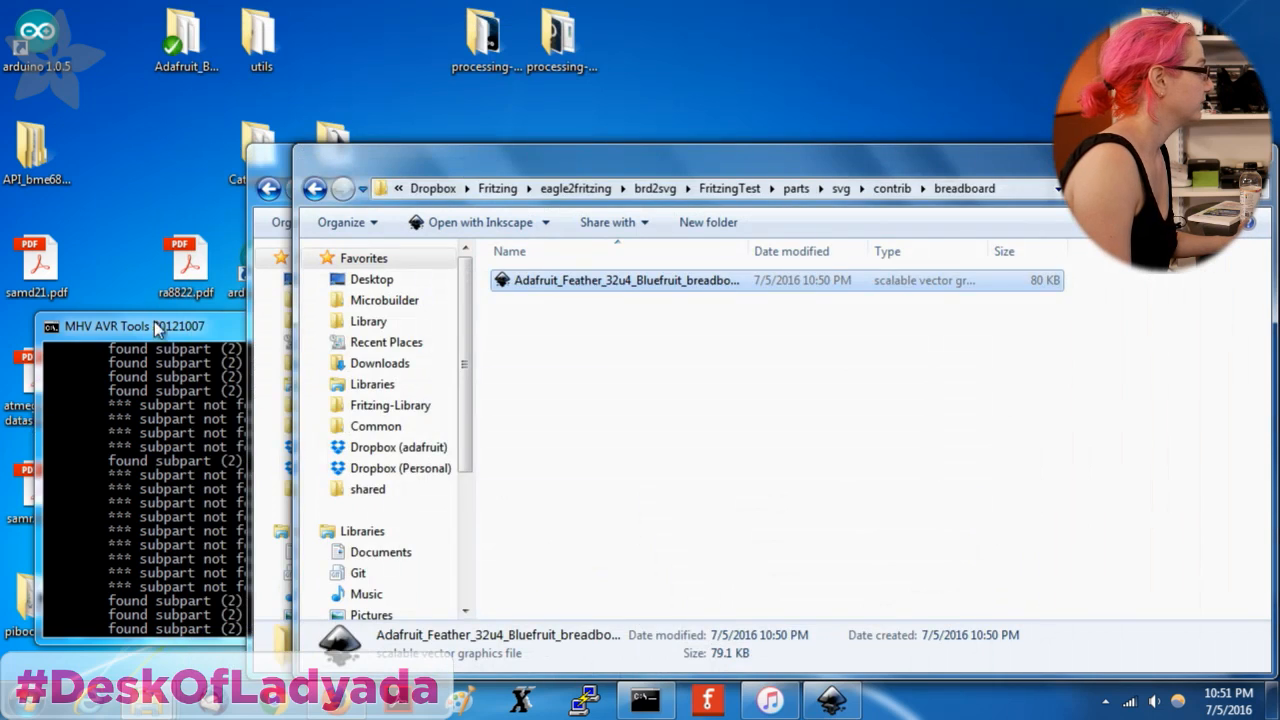
Arrange the windows so the script's subpart output is readable, and relocate the feathers_fritzing_svg folder on the desktop to uncover it.
drag(157, 330, 278, 37)
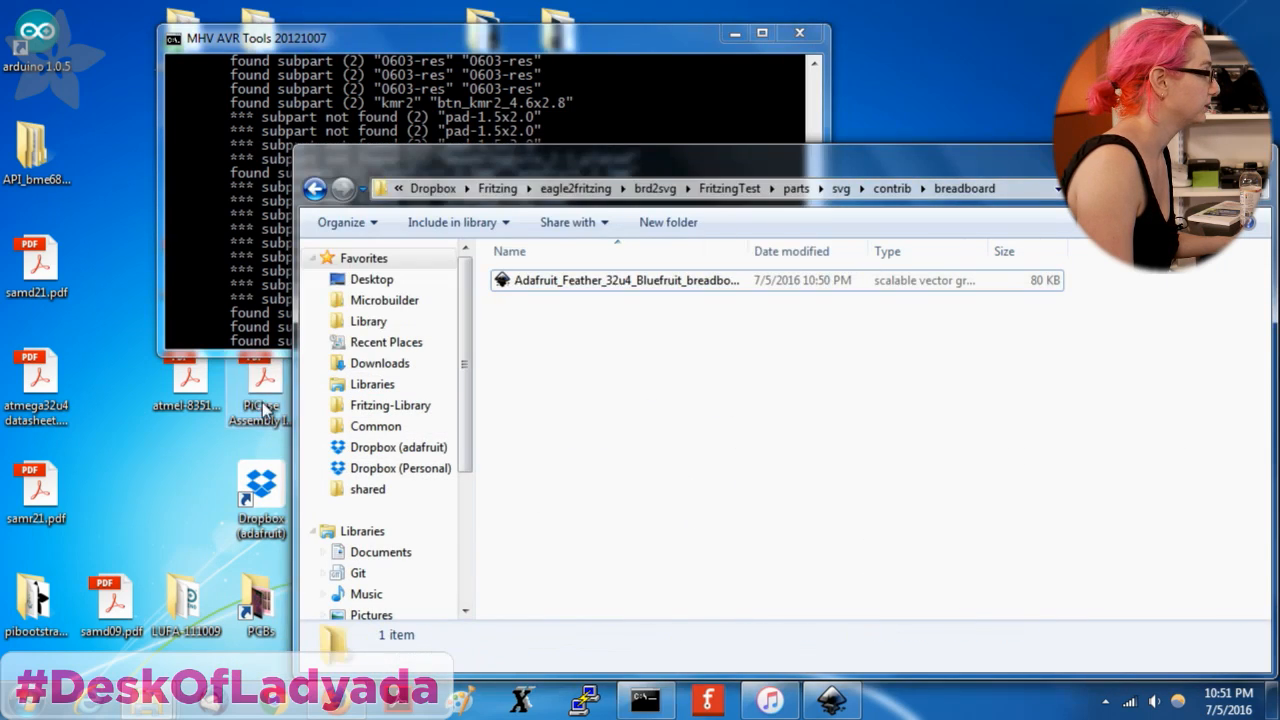
drag(427, 158, 474, 173)
drag(243, 44, 406, 356)
drag(335, 147, 112, 147)
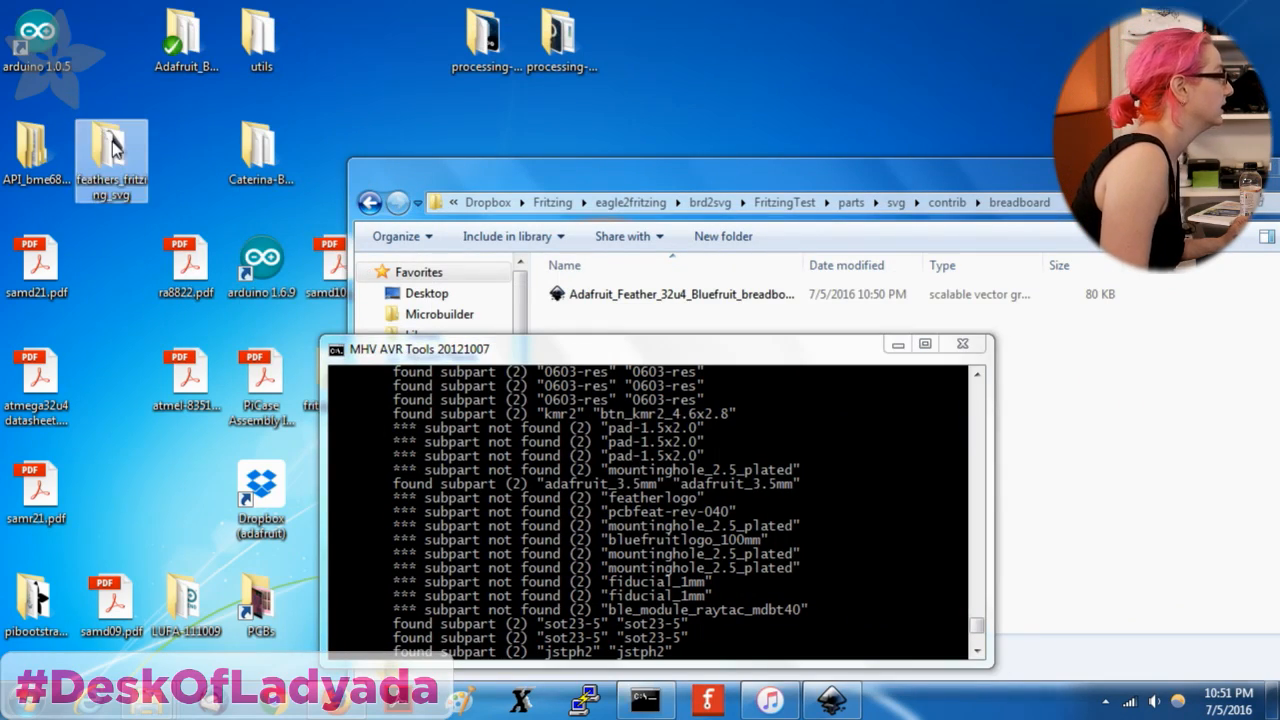
Open 2795_fritzing_v1.svg from the feathers_fritzing_svg folder, check its drawing, and close it.
double_click(112, 147)
double_click(310, 201)
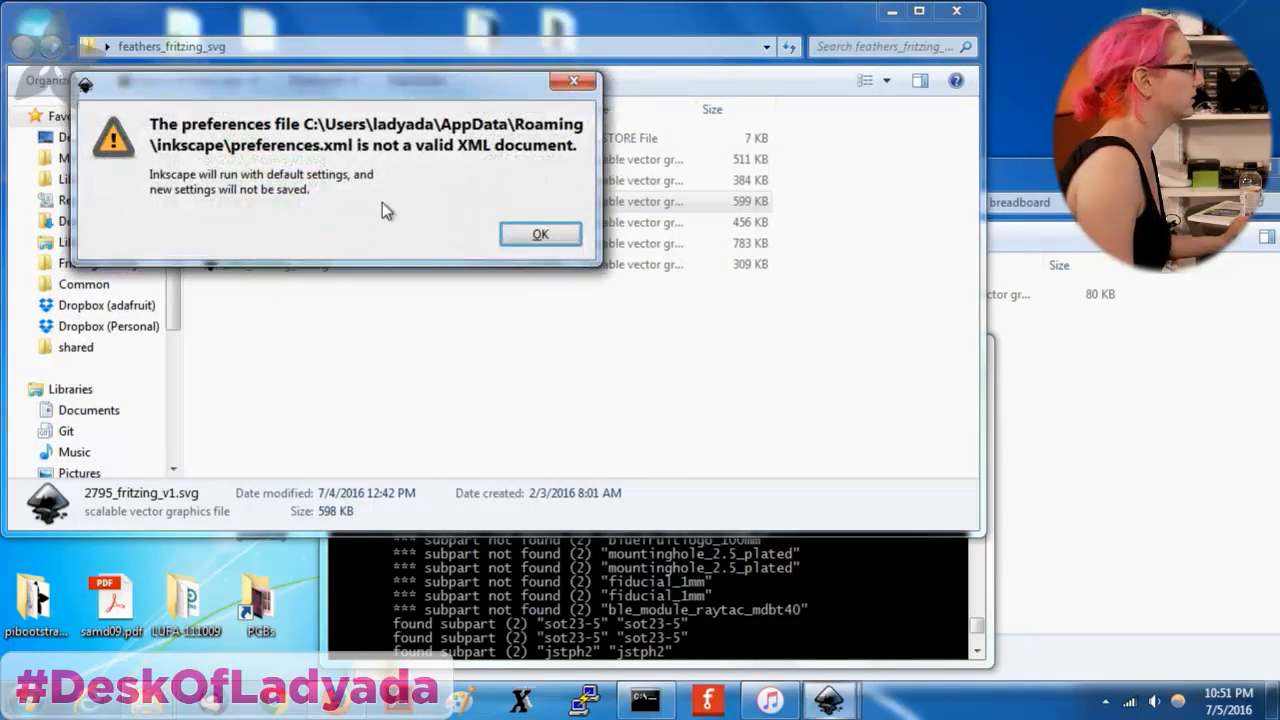
click(545, 238)
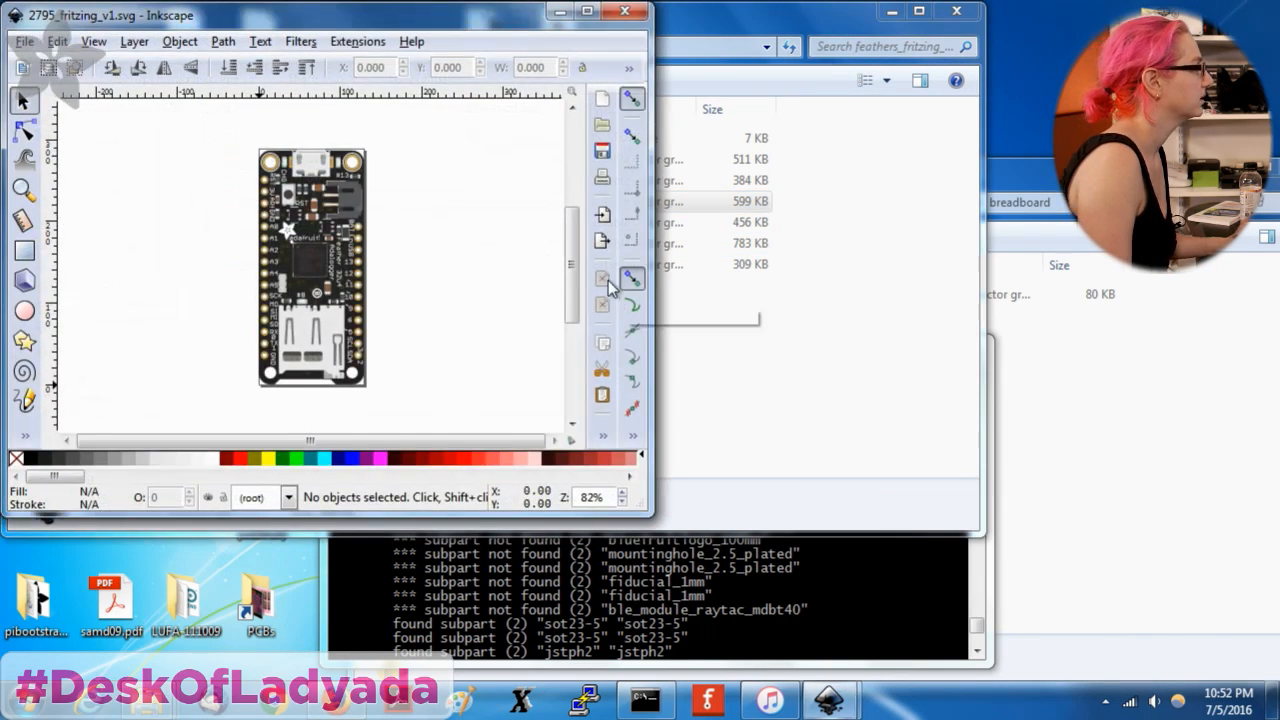
click(624, 10)
Open 2995_Fritzing_v1.svg to check its drawing and return to the feathers_fritzing_svg folder.
double_click(237, 267)
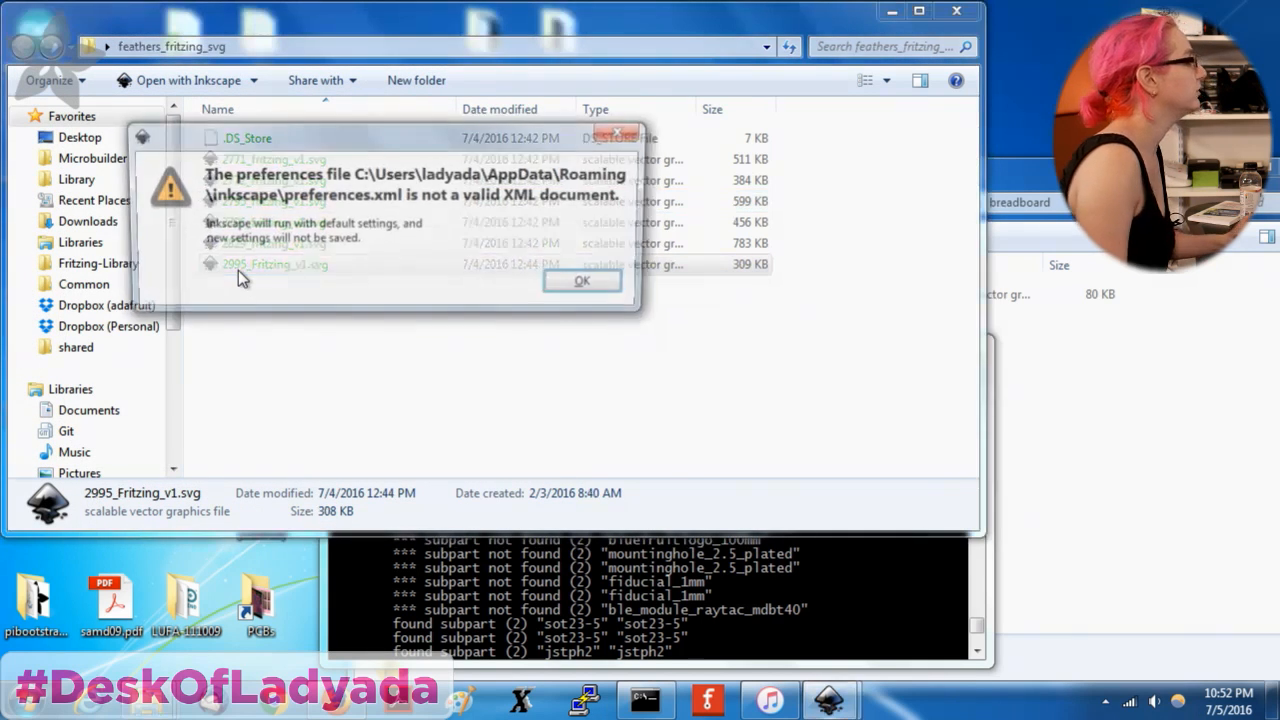
key(Return)
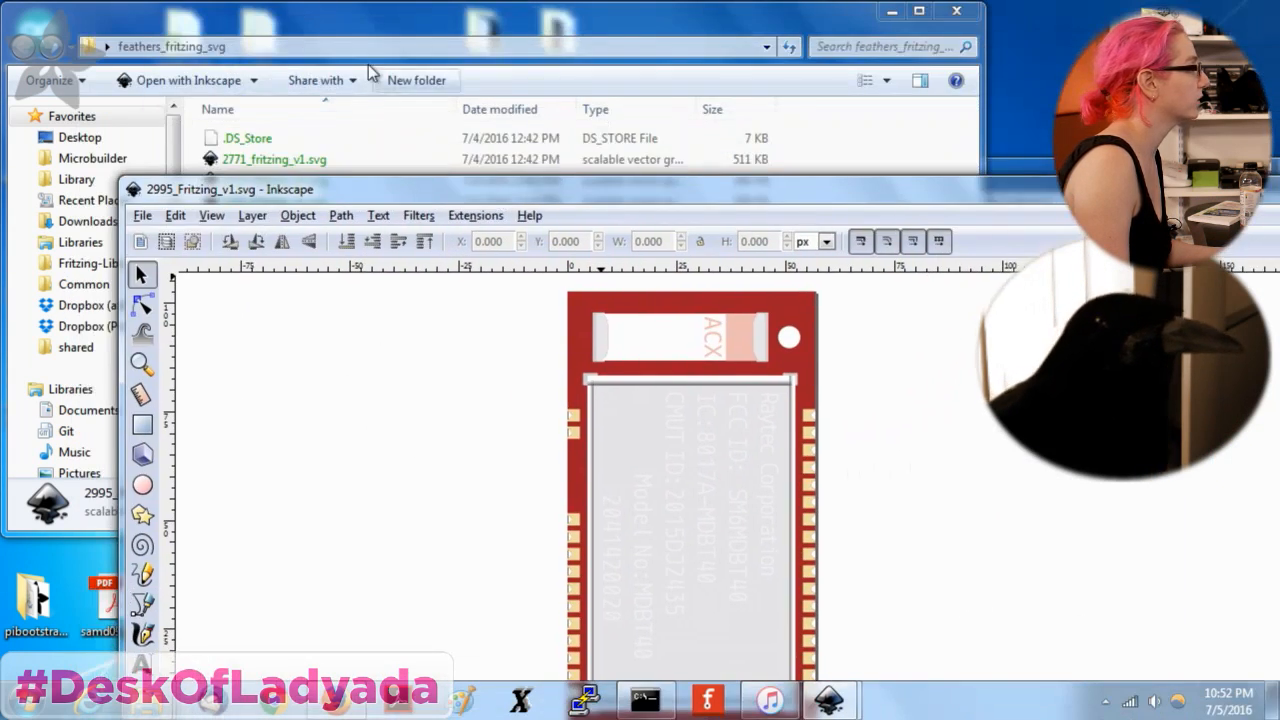
click(374, 47)
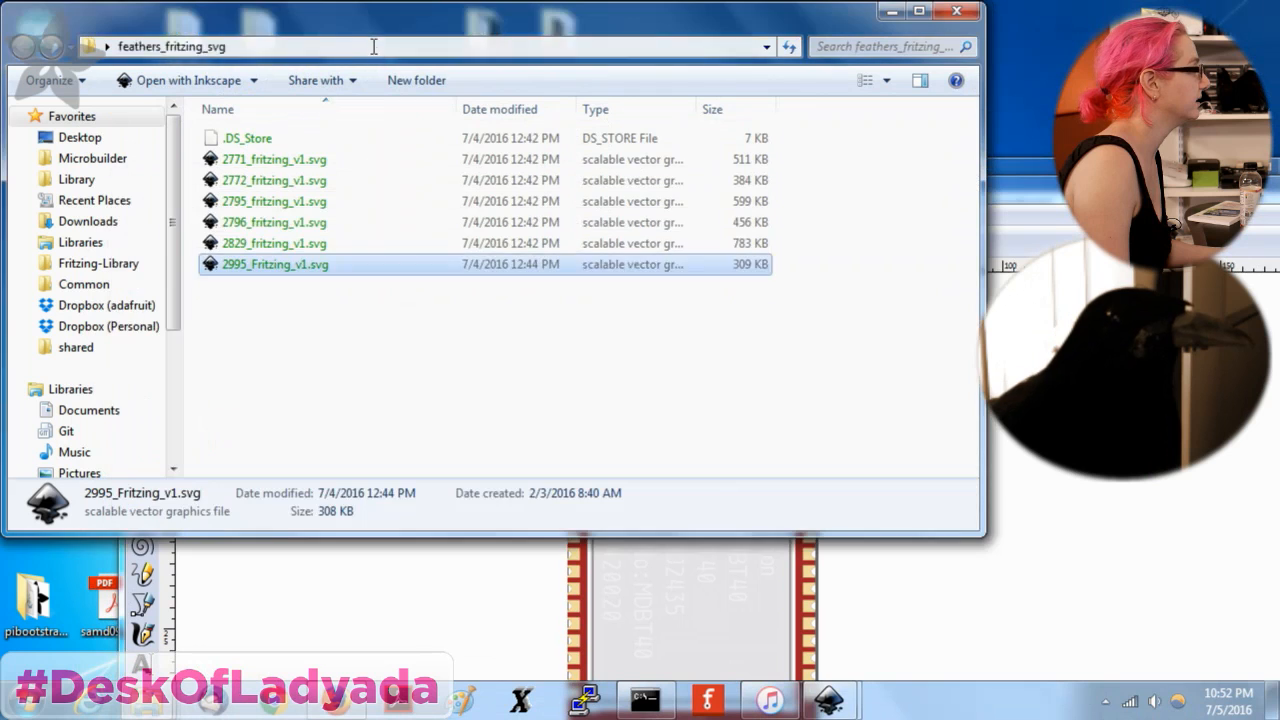
Open 2829_fritzing_v1.svg in Inkscape in an enlarged window showing the Feather board up close.
double_click(287, 248)
click(466, 189)
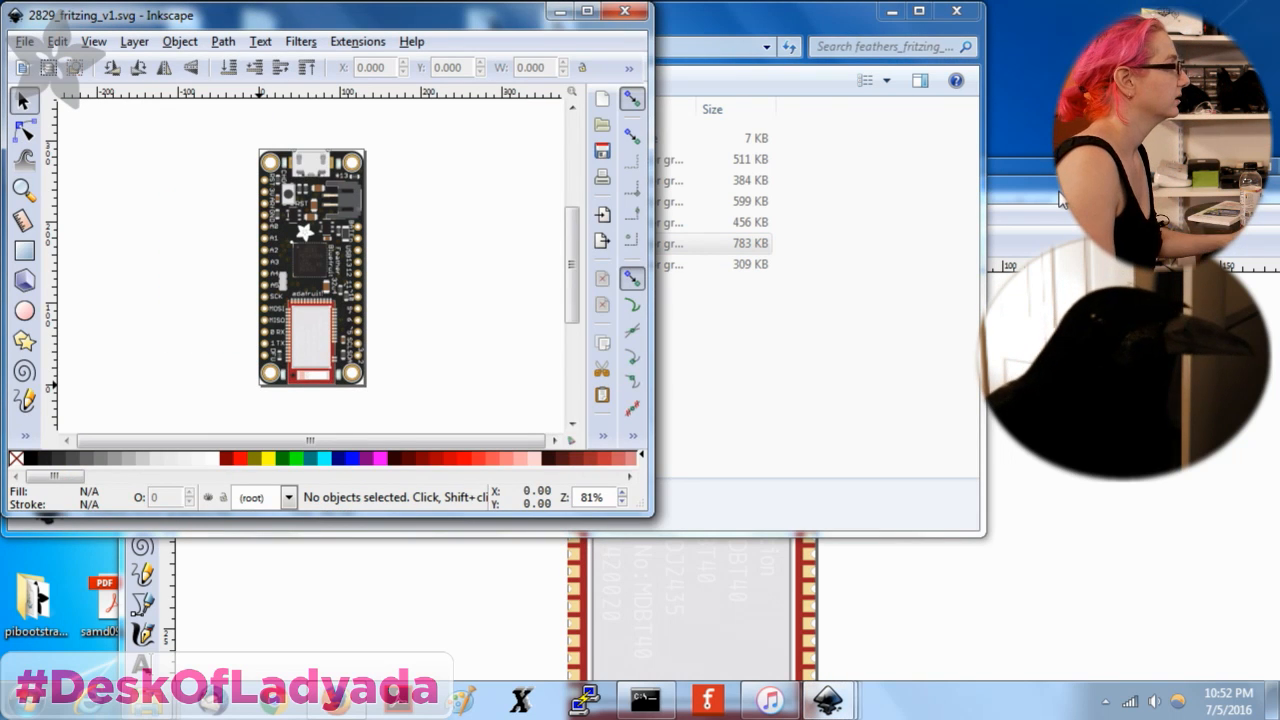
drag(652, 515, 1089, 579)
click(24, 190)
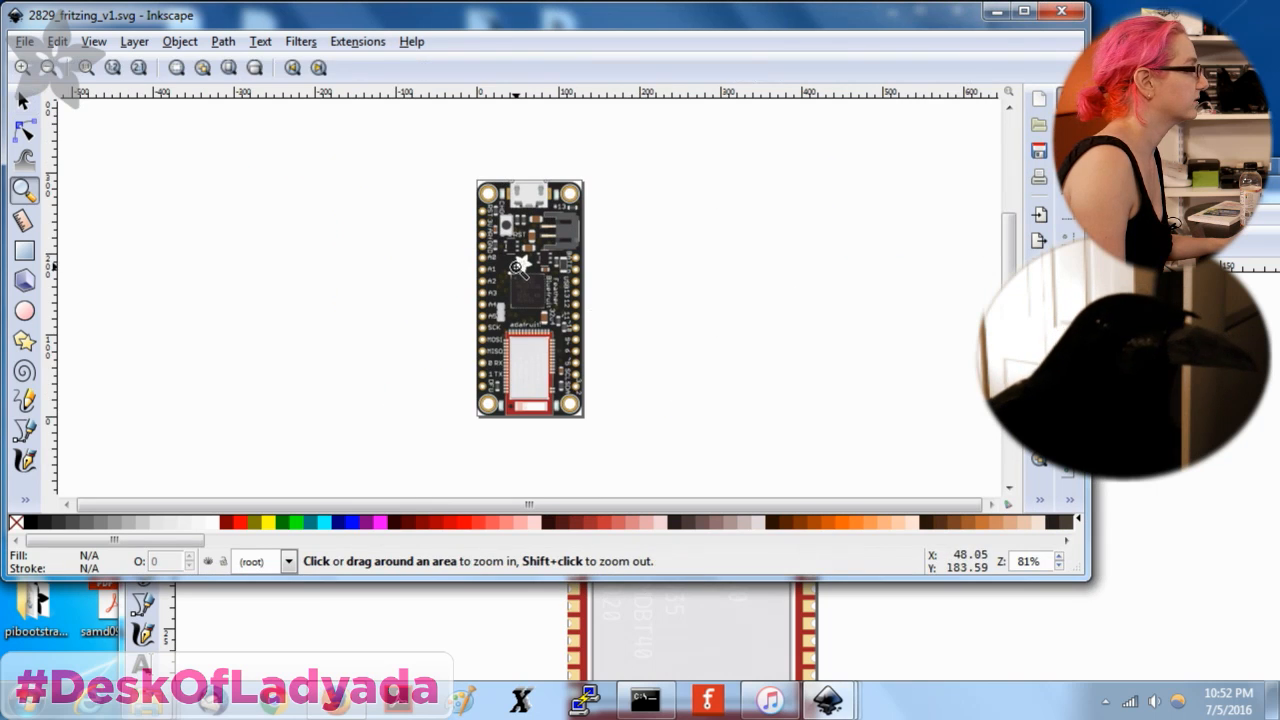
click(516, 267)
Ungroup the Pads group of the Feather board drawing.
click(22, 100)
click(590, 258)
right_click(590, 256)
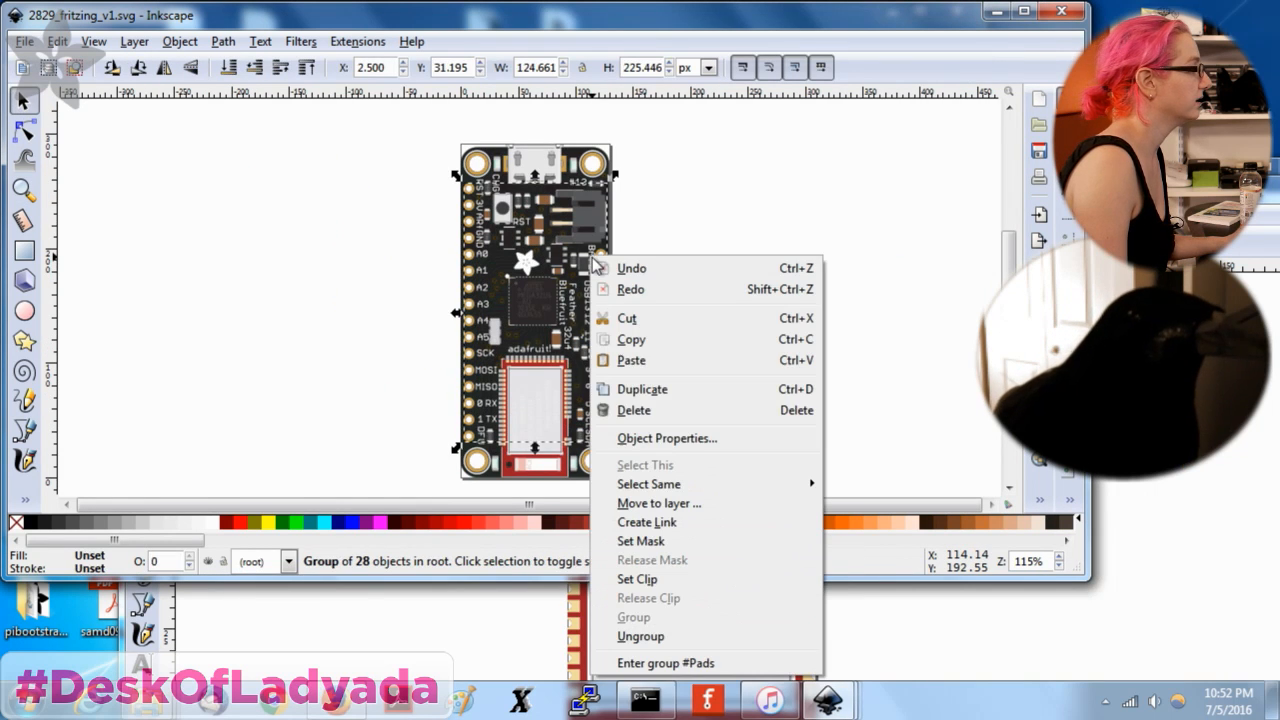
click(687, 638)
click(771, 334)
Delete the loose gold pads along both sides of the board's upper half.
drag(388, 92, 674, 316)
key(ctrl+z)
drag(432, 118, 638, 263)
click(641, 270)
drag(406, 137, 649, 342)
click(649, 342)
Ungroup the main group that holds the whole board drawing.
click(537, 222)
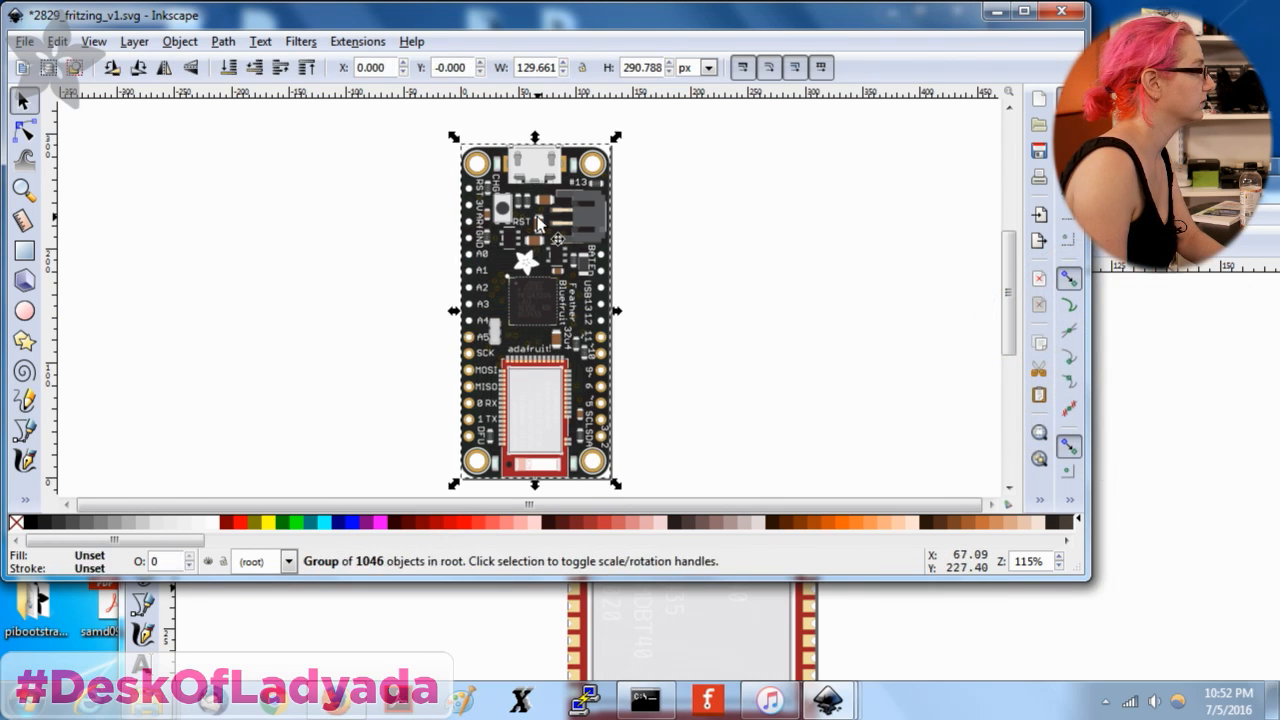
right_click(537, 222)
click(603, 596)
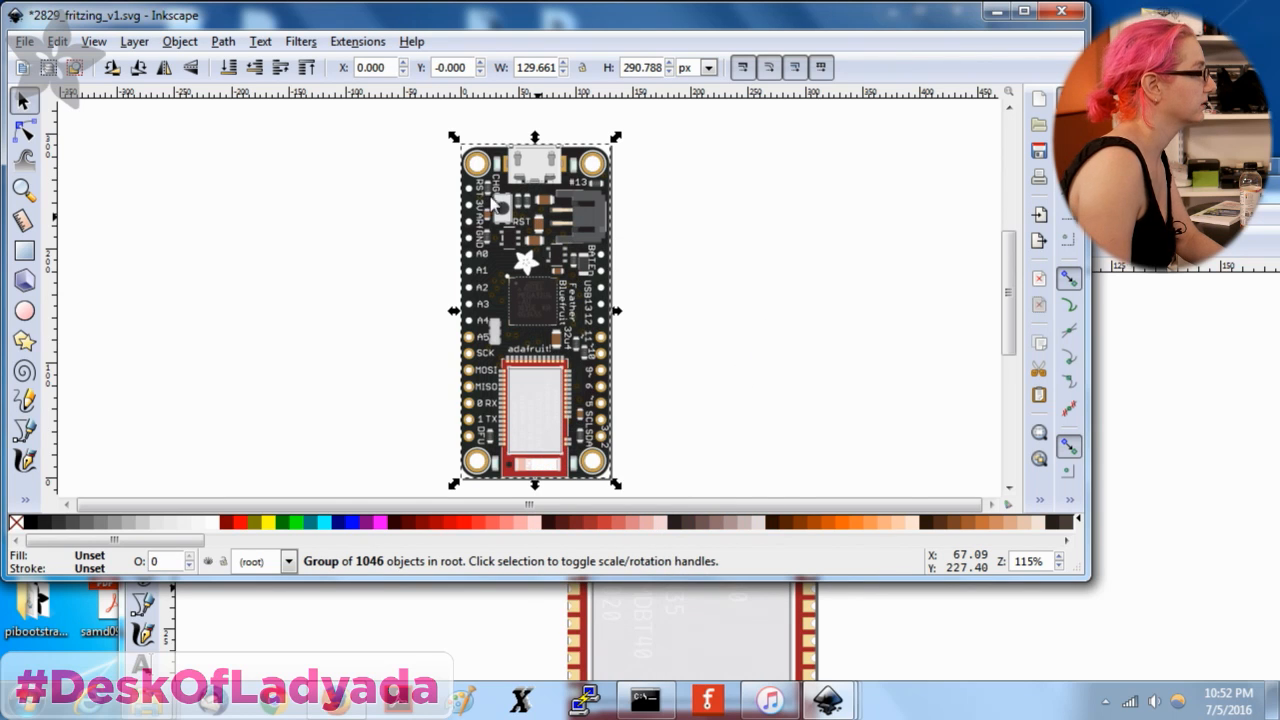
click(622, 237)
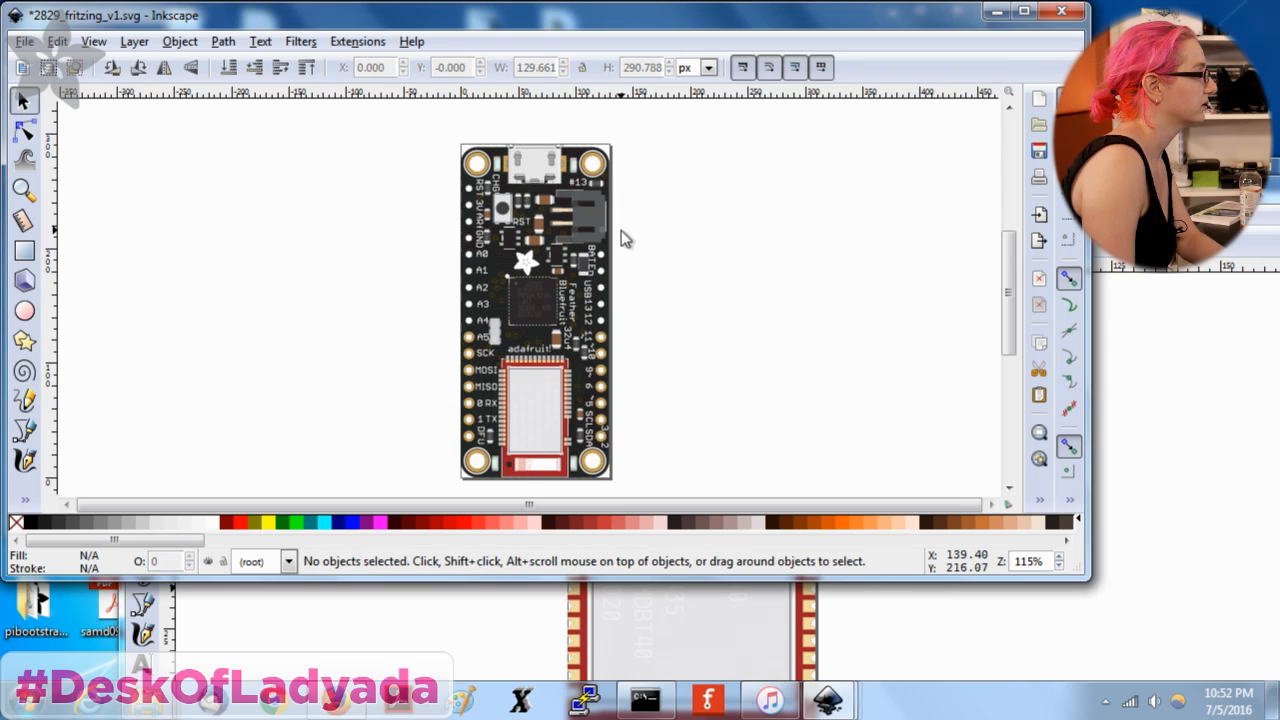
Delete the components in the board's upper half along with the black microcontroller chip.
drag(394, 120, 752, 317)
key(Delete)
drag(418, 124, 654, 283)
key(Delete)
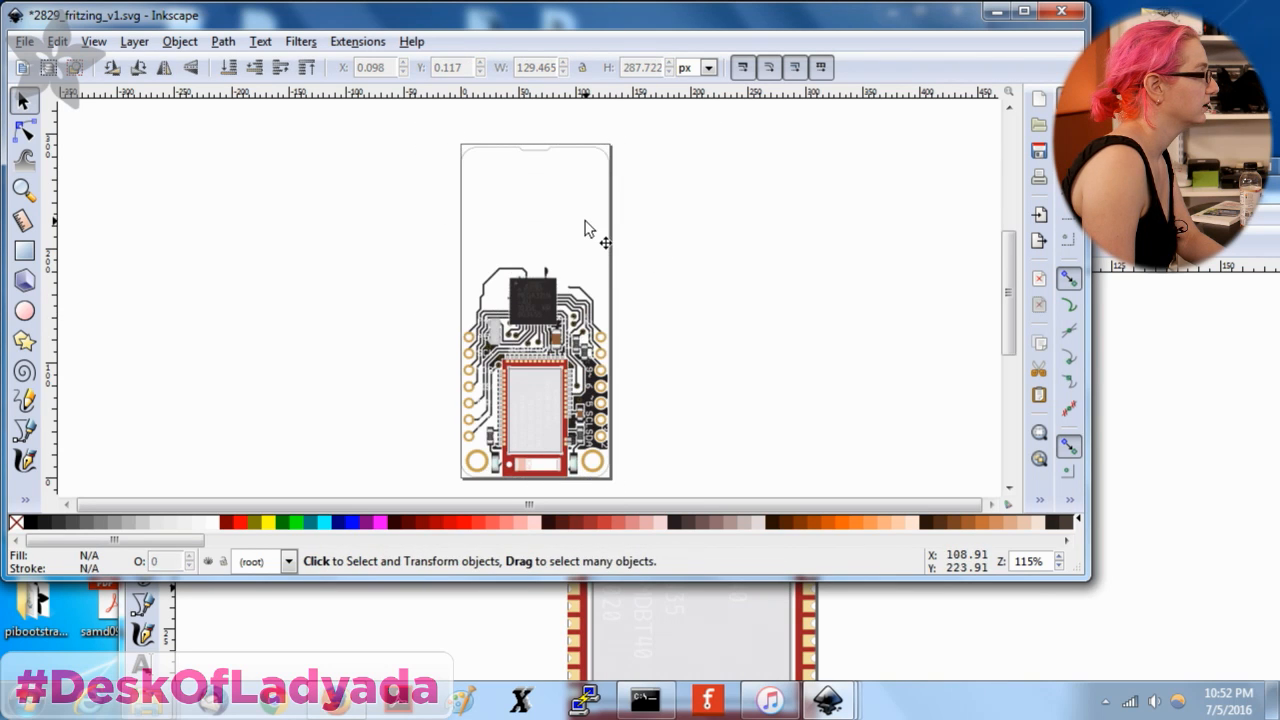
click(533, 301)
key(Delete)
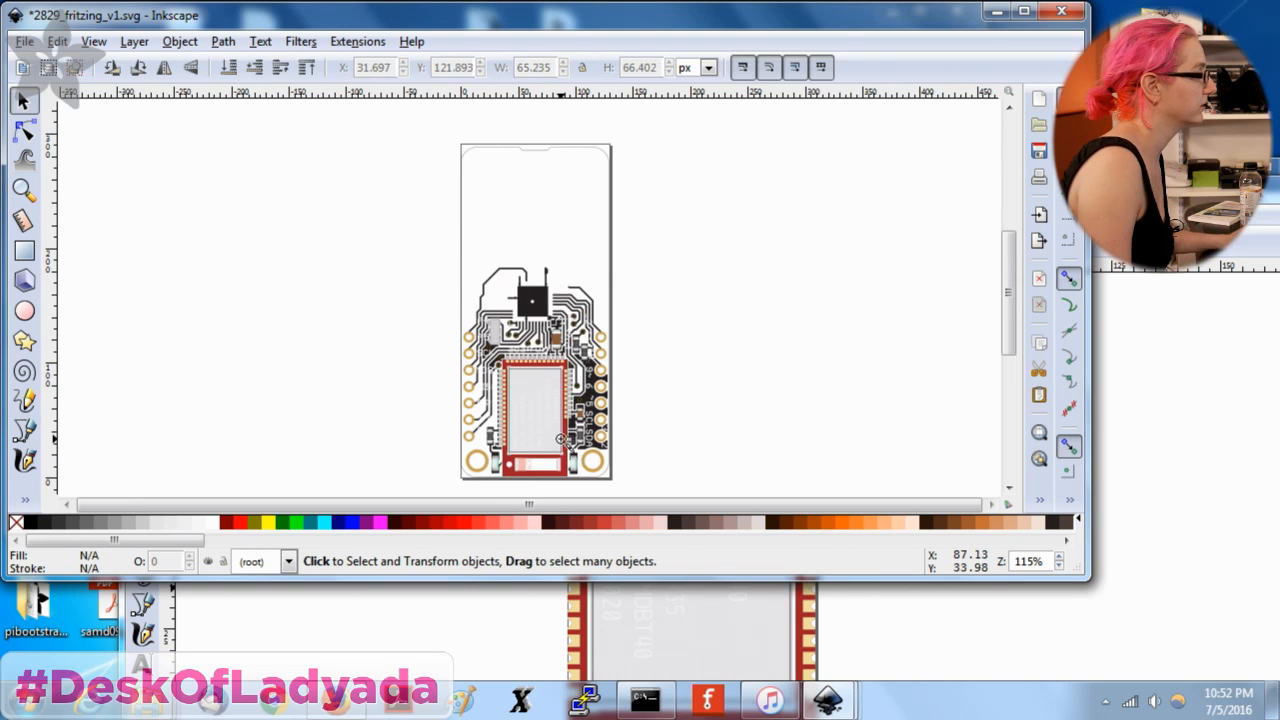
Delete the leftover chip pad and the components and short traces between it and the red Bluetooth module.
key(z)
click(557, 424)
click(23, 101)
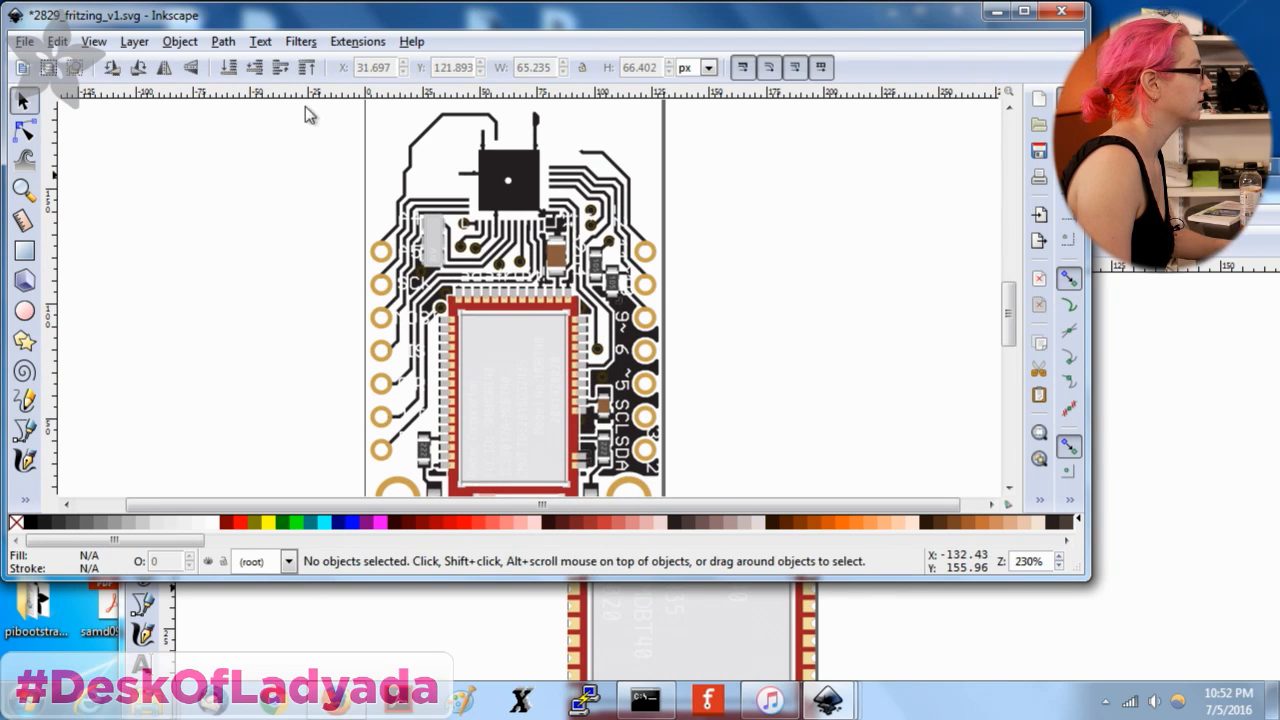
drag(345, 120, 751, 291)
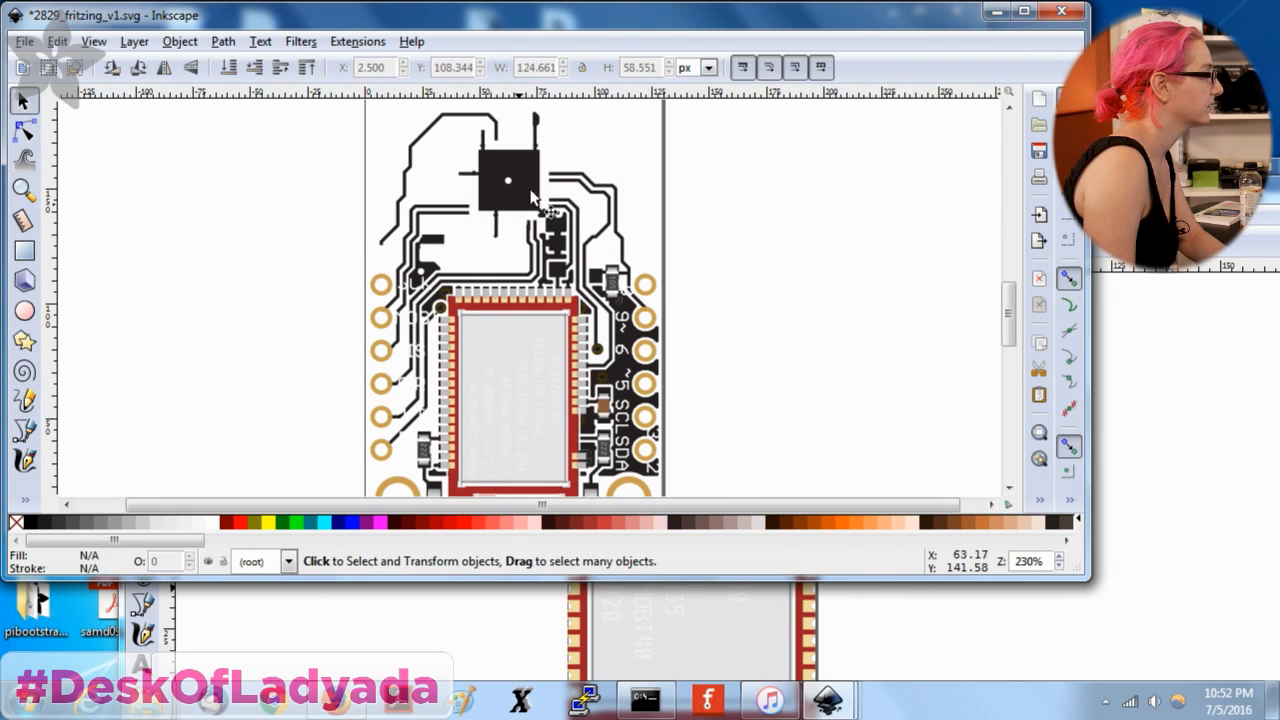
key(Delete)
key(Escape)
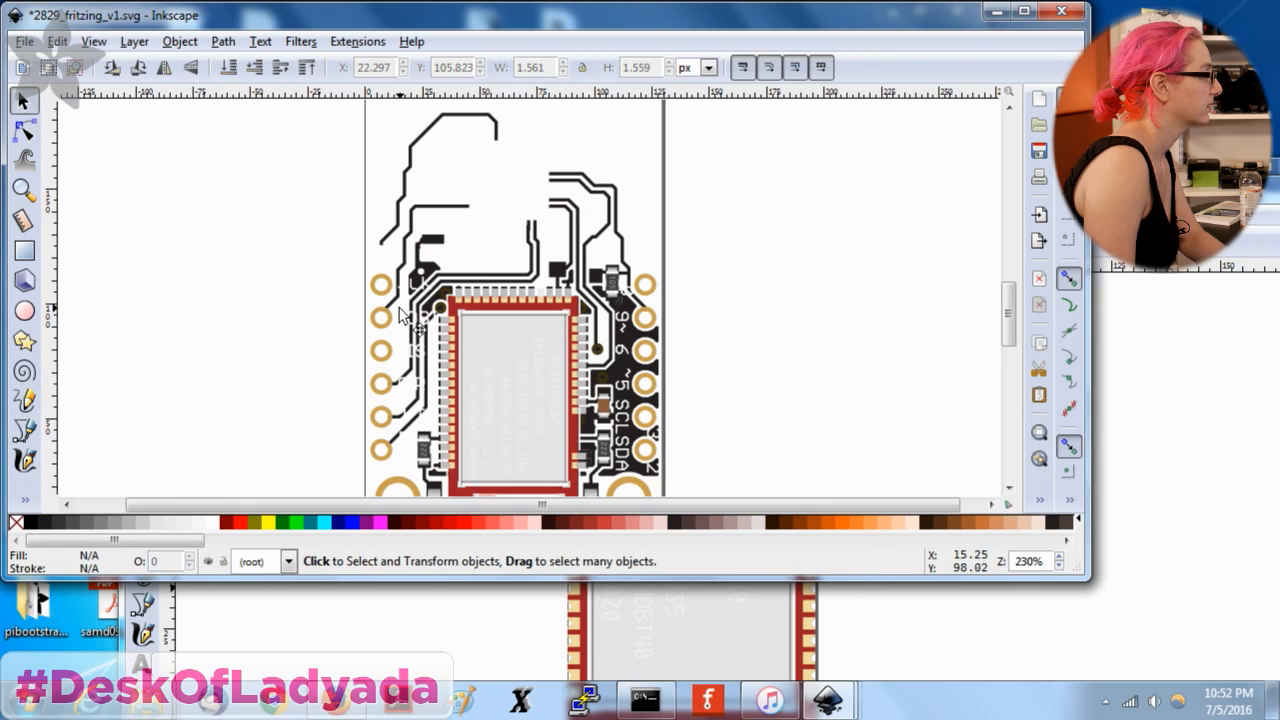
Delete the pads, labels, mounting hole and small components to the right of the Bluetooth module.
click(607, 285)
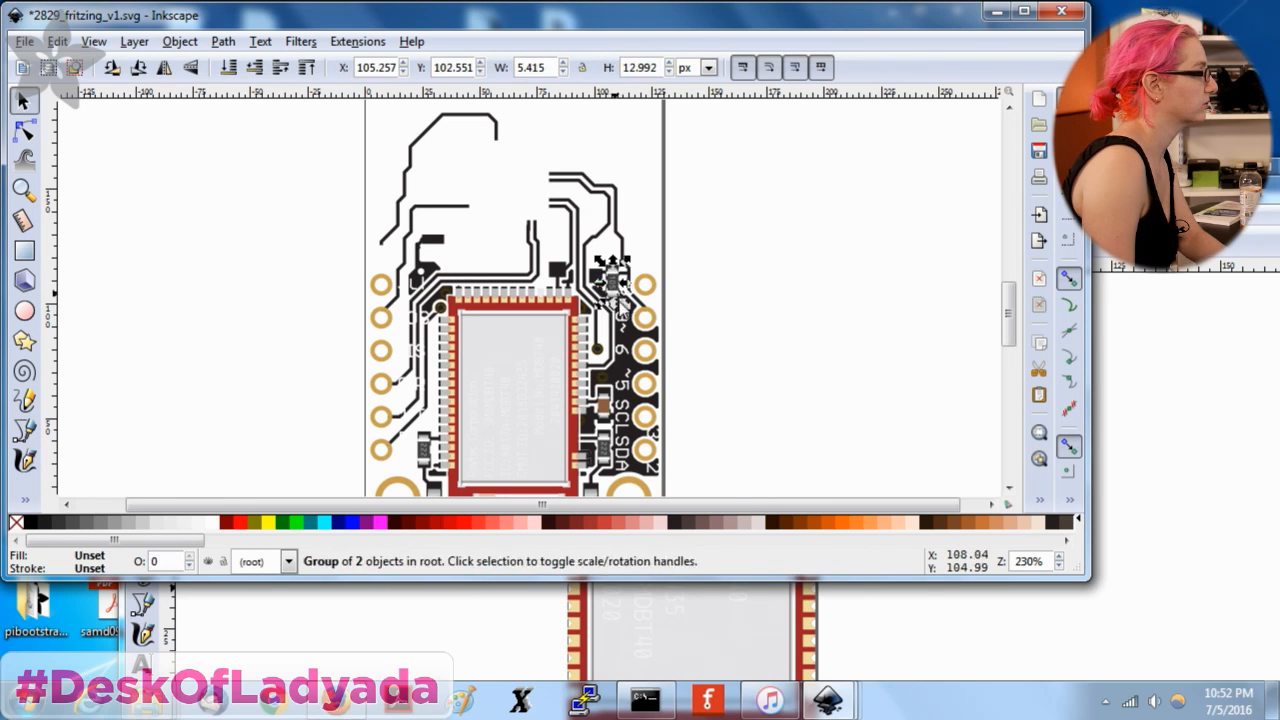
key(Escape)
scroll(649, 173, down, 1)
click(684, 479)
drag(684, 487, 720, 406)
key(Delete)
drag(726, 493, 590, 200)
click(636, 296)
key(Delete)
key(Delete)
Delete the trace above left of the Bluetooth module and the pads and mounting hole along the board's left edge.
click(410, 195)
key(Delete)
drag(316, 157, 436, 503)
key(Delete)
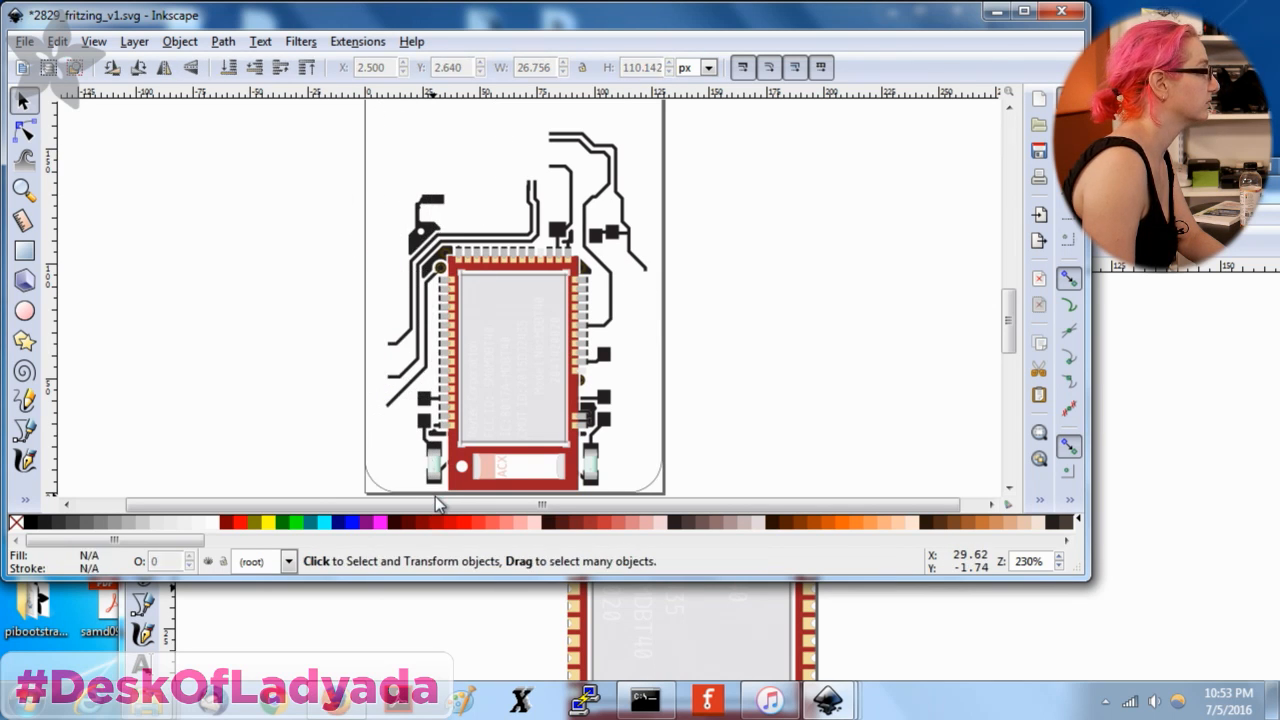
Delete the remaining traces, solder pads and component left of the Bluetooth module.
click(418, 229)
key(Delete)
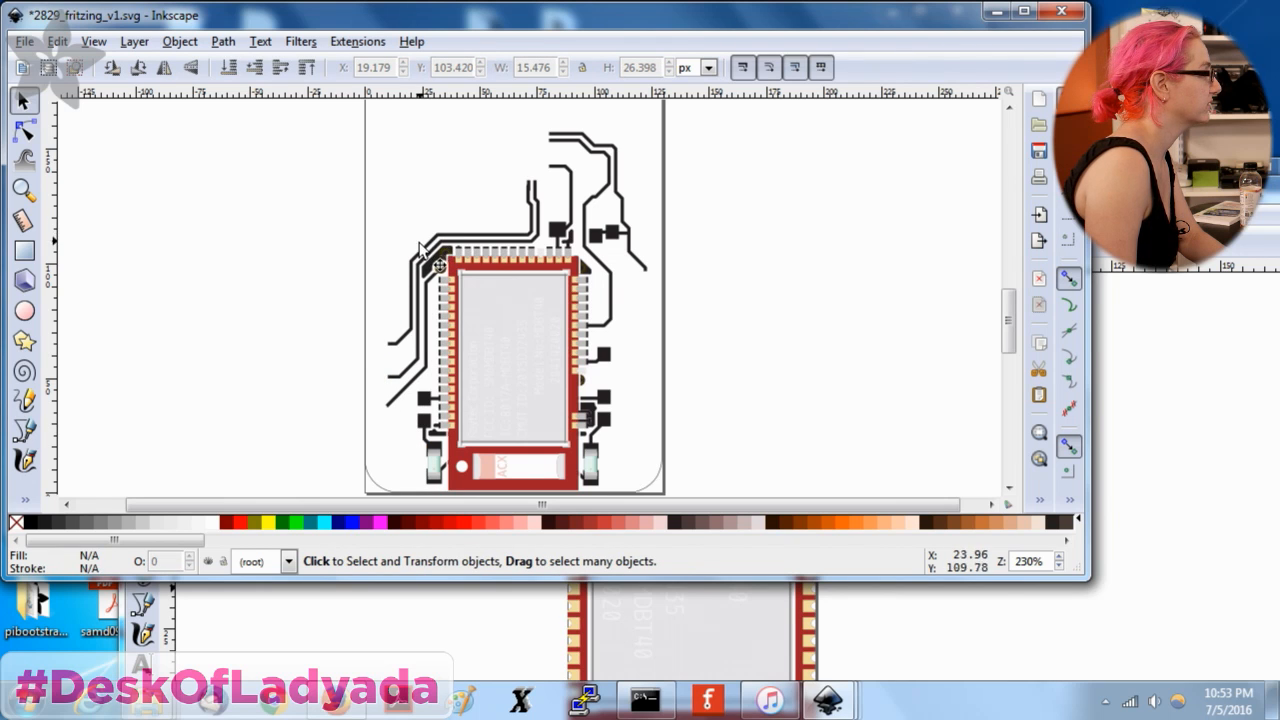
click(422, 248)
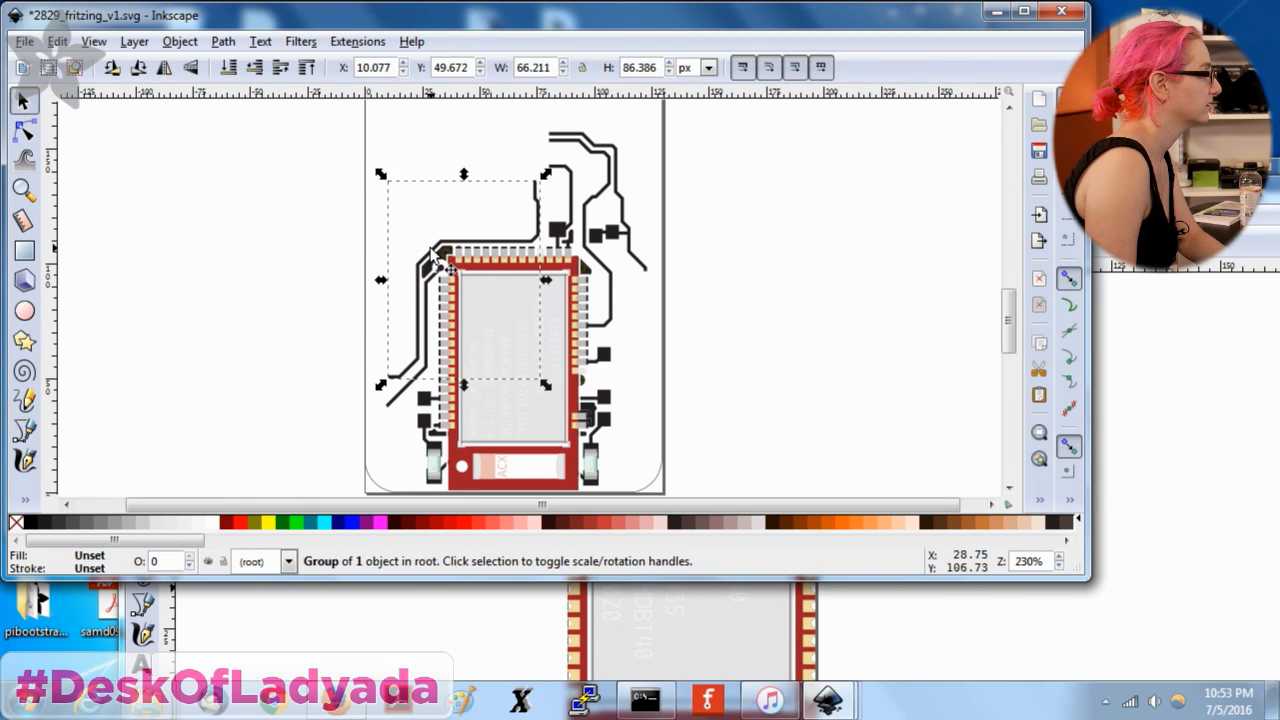
key(Delete)
click(430, 436)
key(Delete)
click(424, 424)
key(Delete)
click(423, 400)
key(Delete)
click(414, 377)
key(Delete)
click(433, 262)
key(Delete)
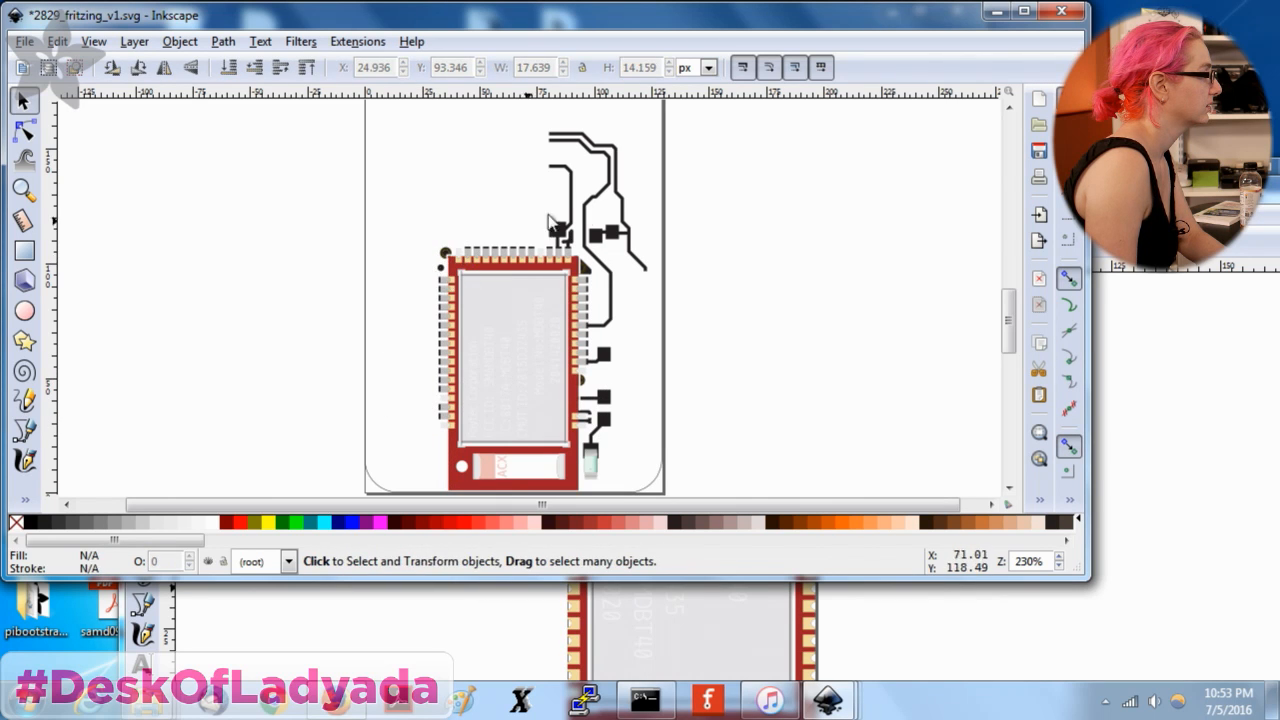
Delete the traces and small solder pads above and to the upper right of the Bluetooth module.
click(576, 145)
key(Delete)
click(585, 140)
key(Delete)
click(568, 203)
key(Delete)
click(574, 250)
key(Delete)
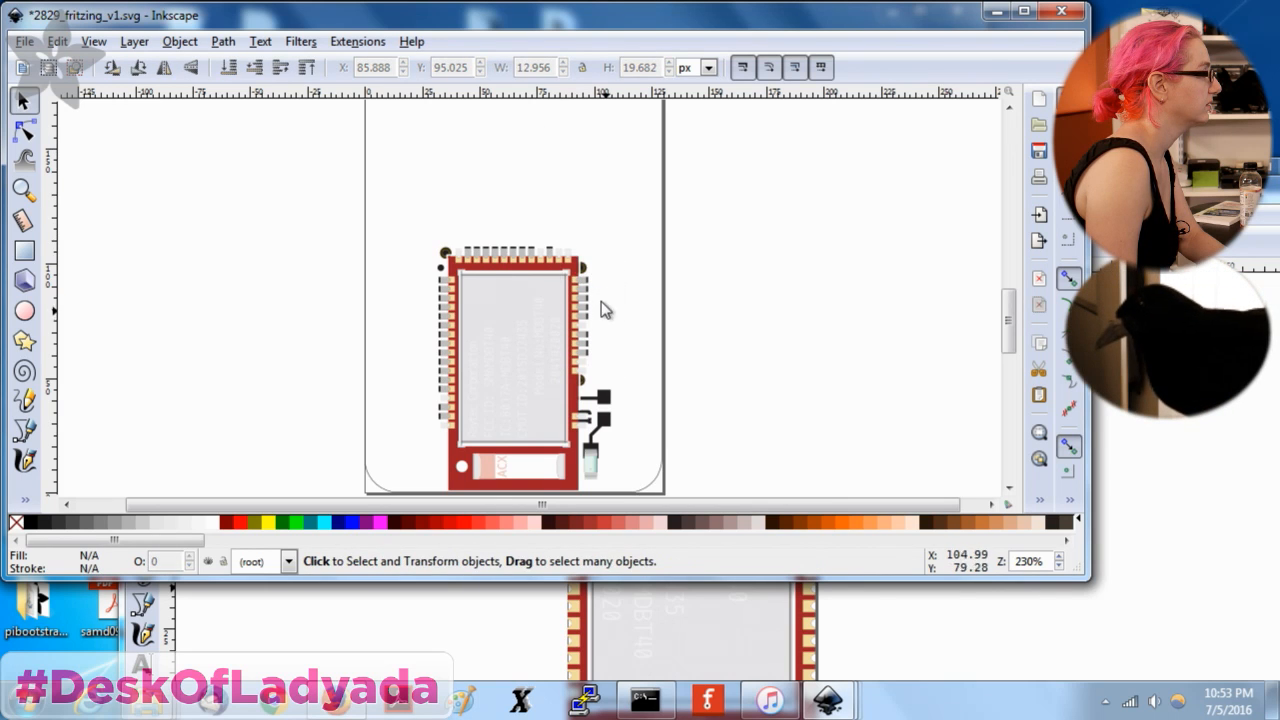
Delete the solder pads, traces and component at the lower right of the Bluetooth module.
click(582, 270)
key(Delete)
click(594, 420)
key(Delete)
click(590, 463)
key(Delete)
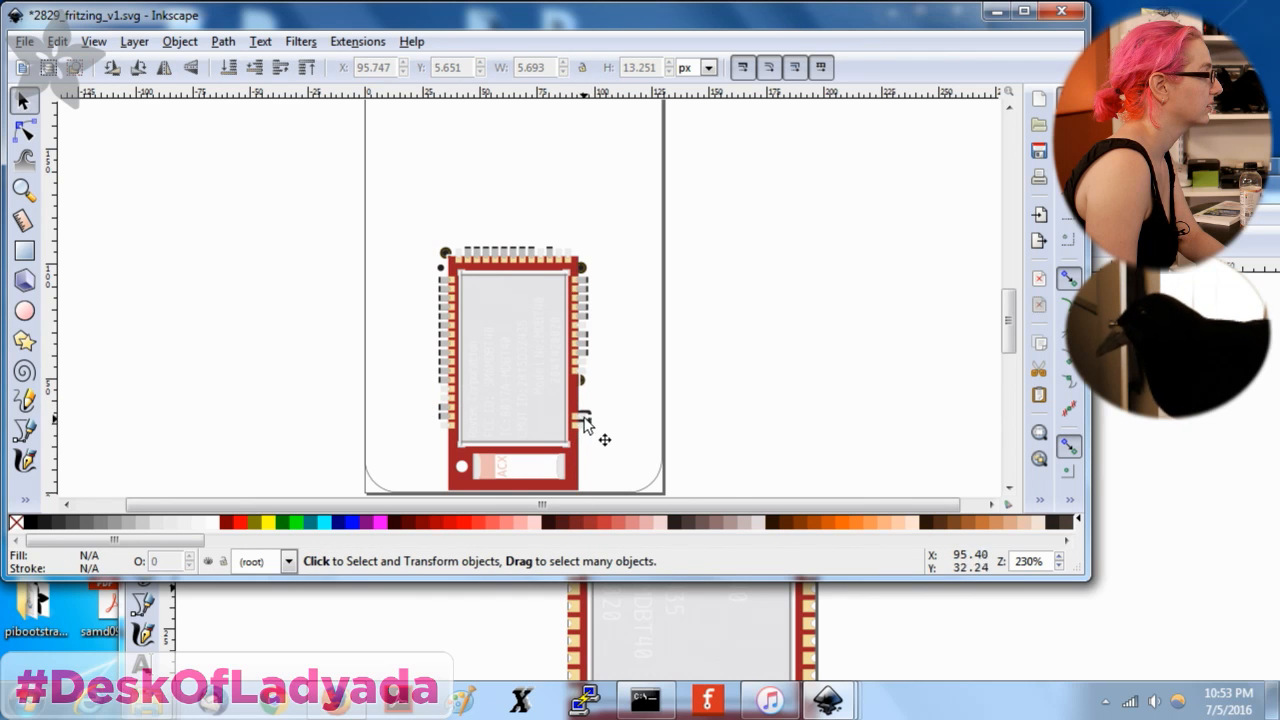
Move the Bluetooth module aside, delete the trace fragments and vias left beneath it, and move the module back onto the page.
click(592, 418)
drag(535, 391, 772, 330)
drag(344, 168, 605, 472)
key(Delete)
drag(760, 317, 483, 337)
right_click(483, 337)
key(Escape)
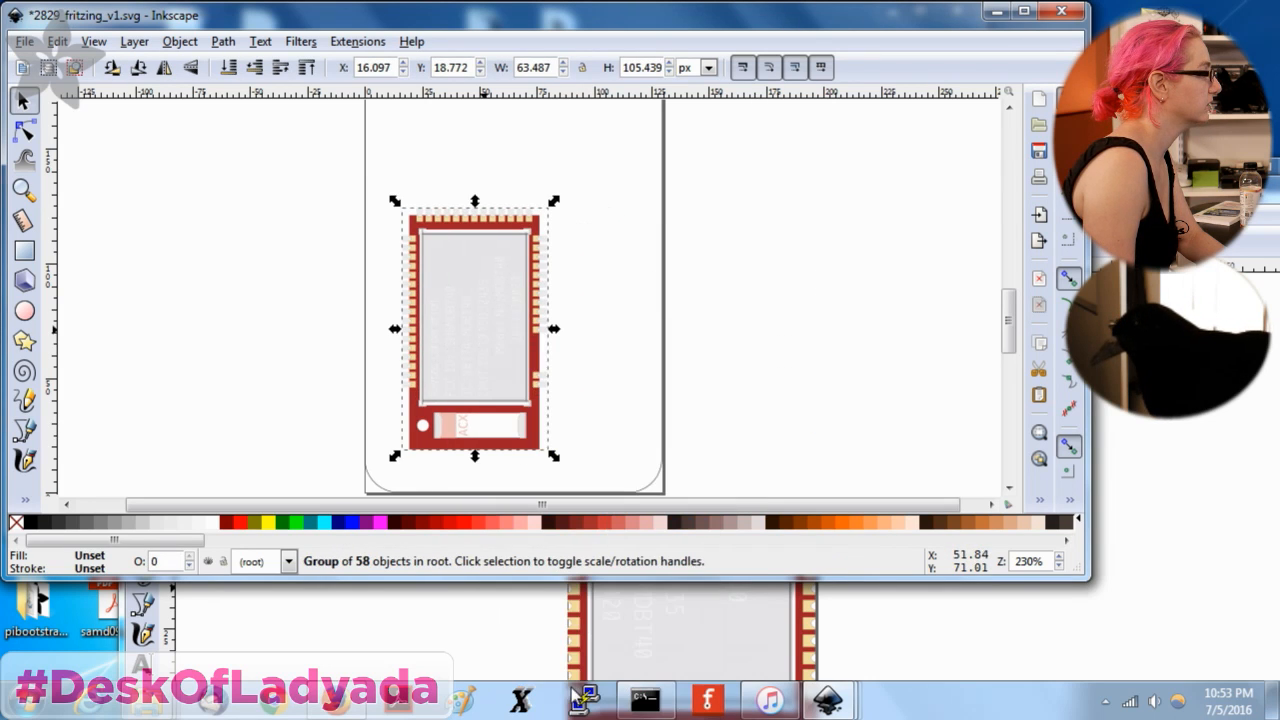
Try moving the faint label text off the Bluetooth module's shield, undo the move, and view the module closer.
click(617, 362)
click(421, 217)
click(440, 178)
drag(406, 177, 551, 216)
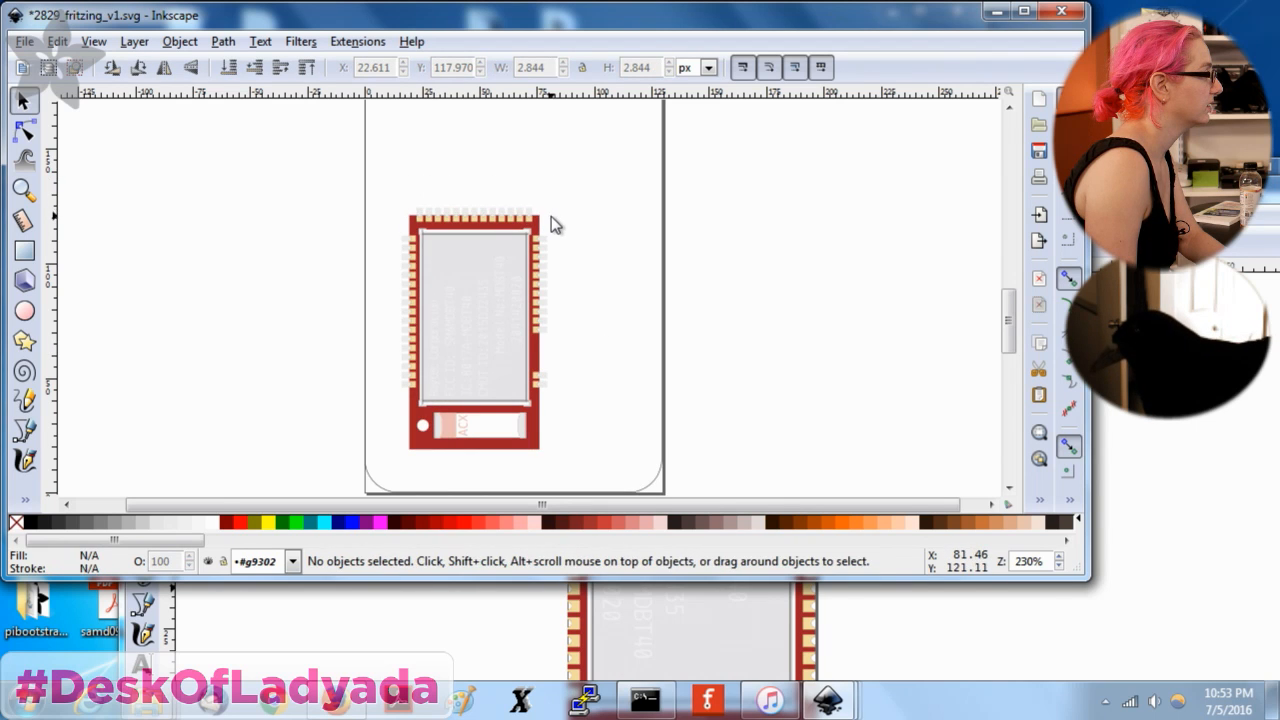
drag(491, 316, 676, 342)
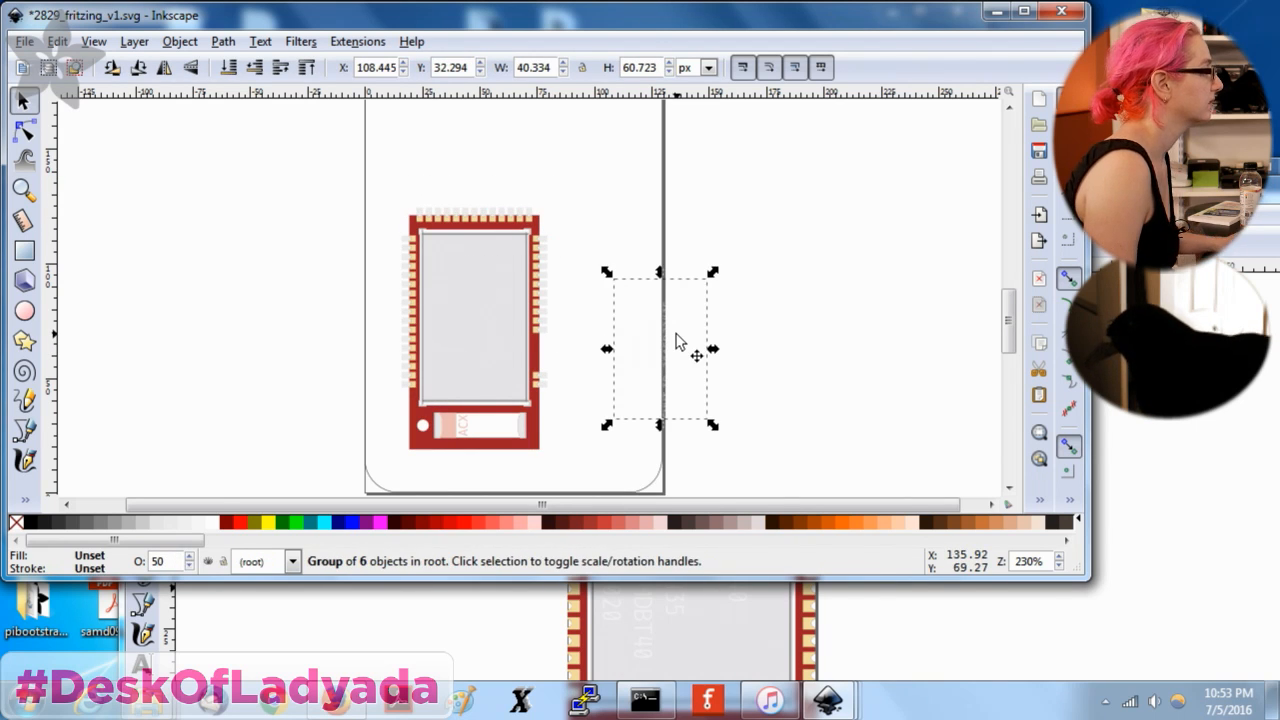
key(ctrl+z)
key(Escape)
key(F3)
click(480, 378)
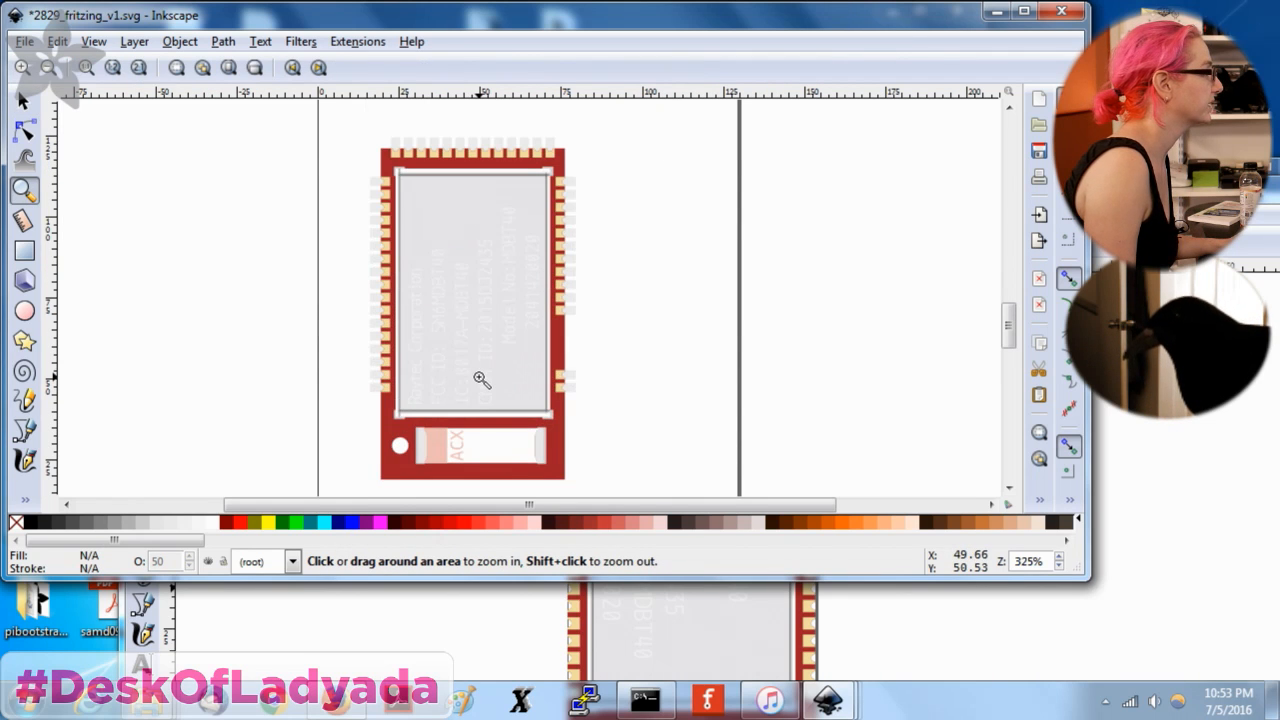
Group all objects of the Bluetooth module and rotate the group 180° so the antenna end faces up.
click(23, 100)
drag(346, 125, 639, 495)
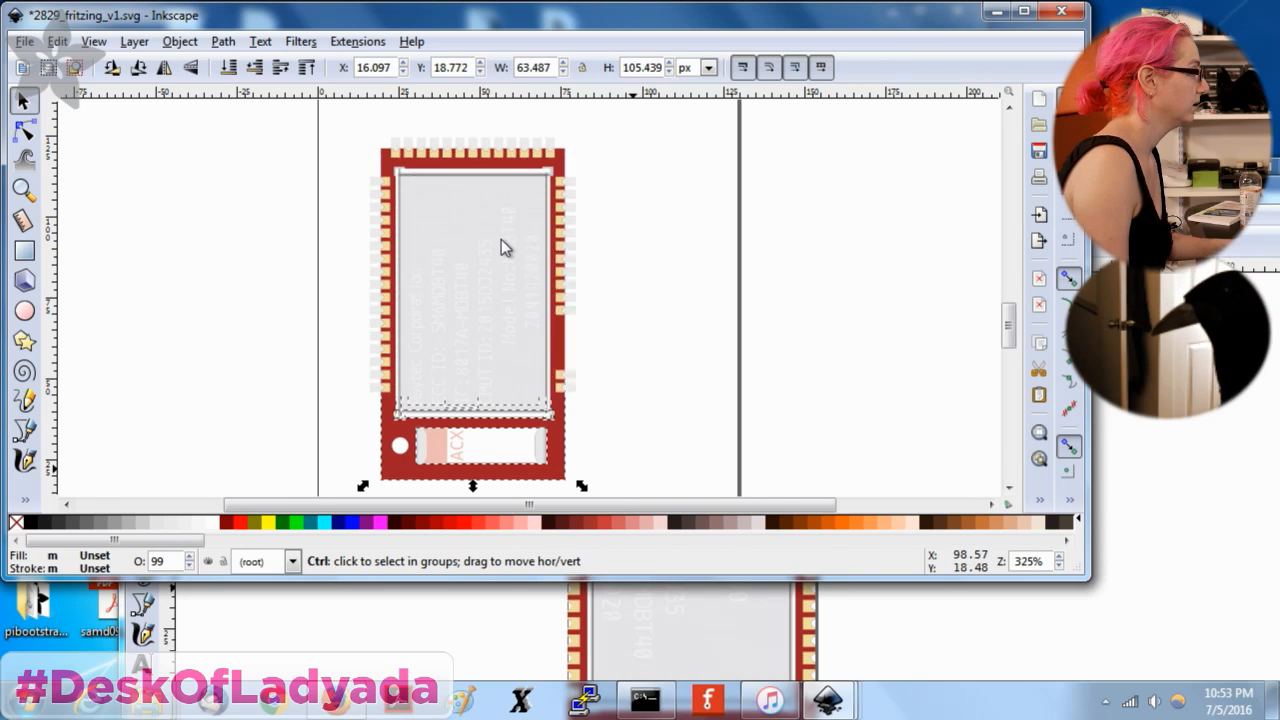
key(ctrl+g)
right_click(501, 246)
click(163, 72)
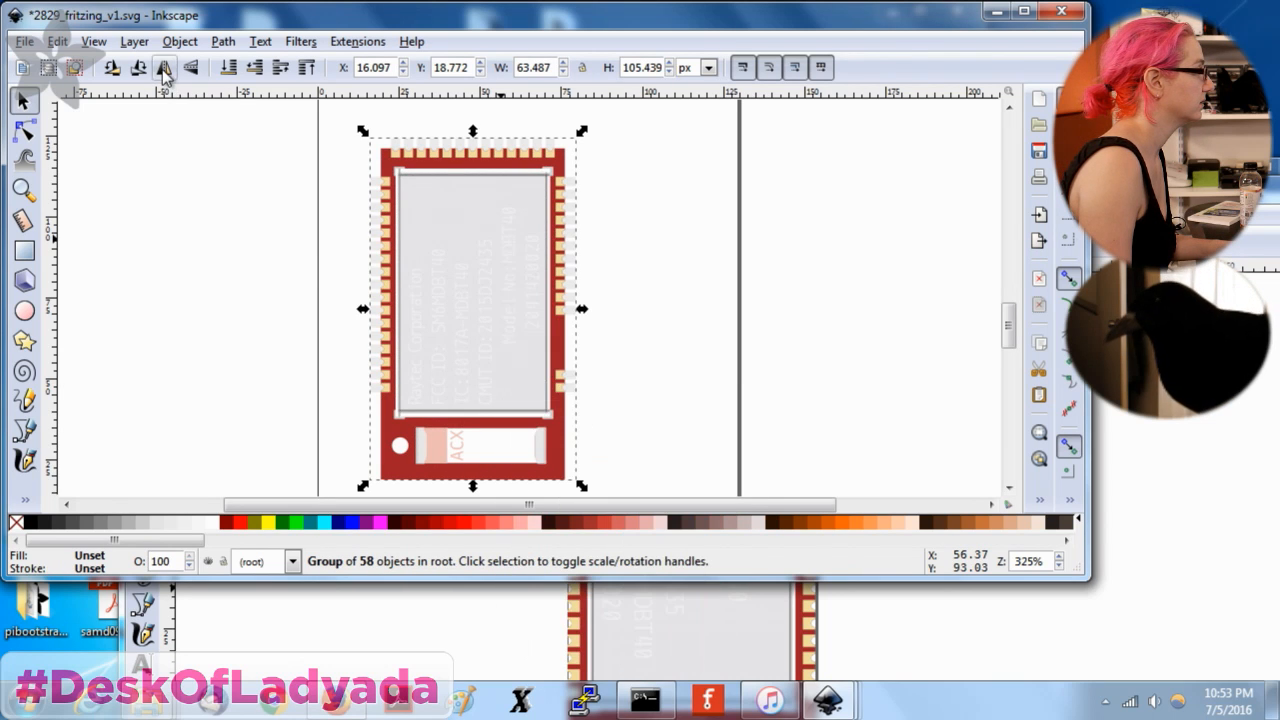
click(139, 70)
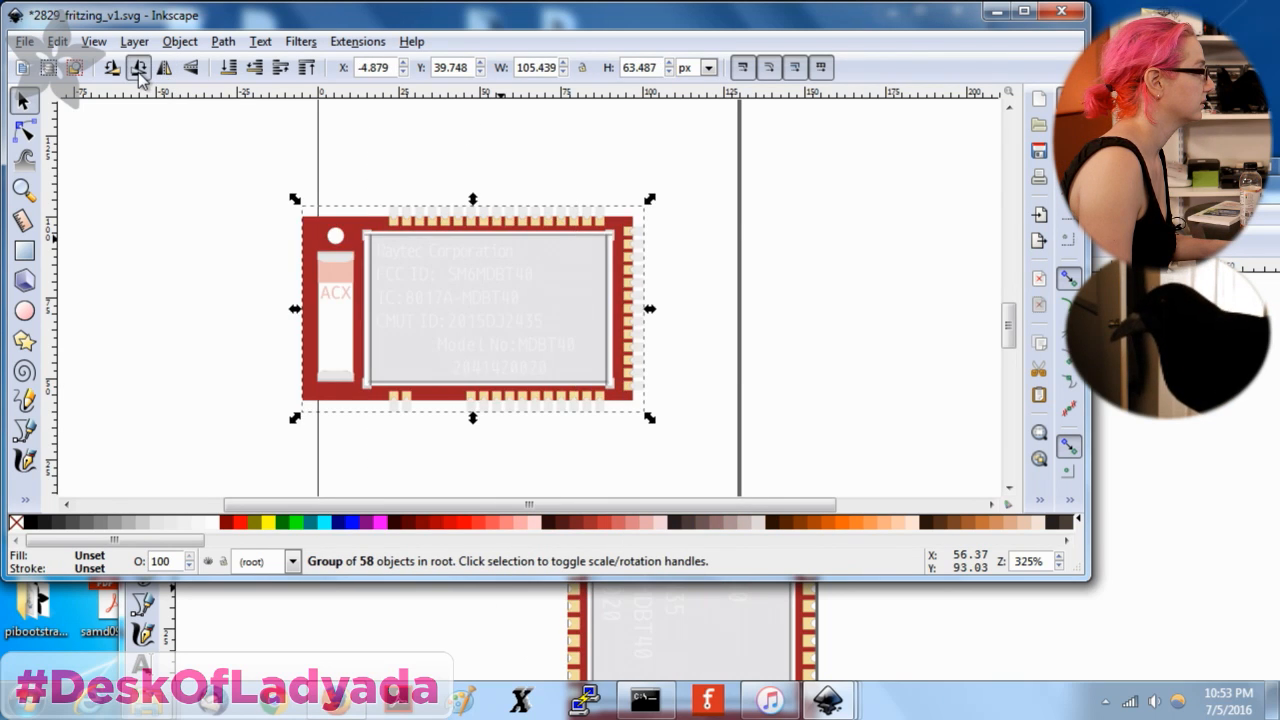
click(139, 70)
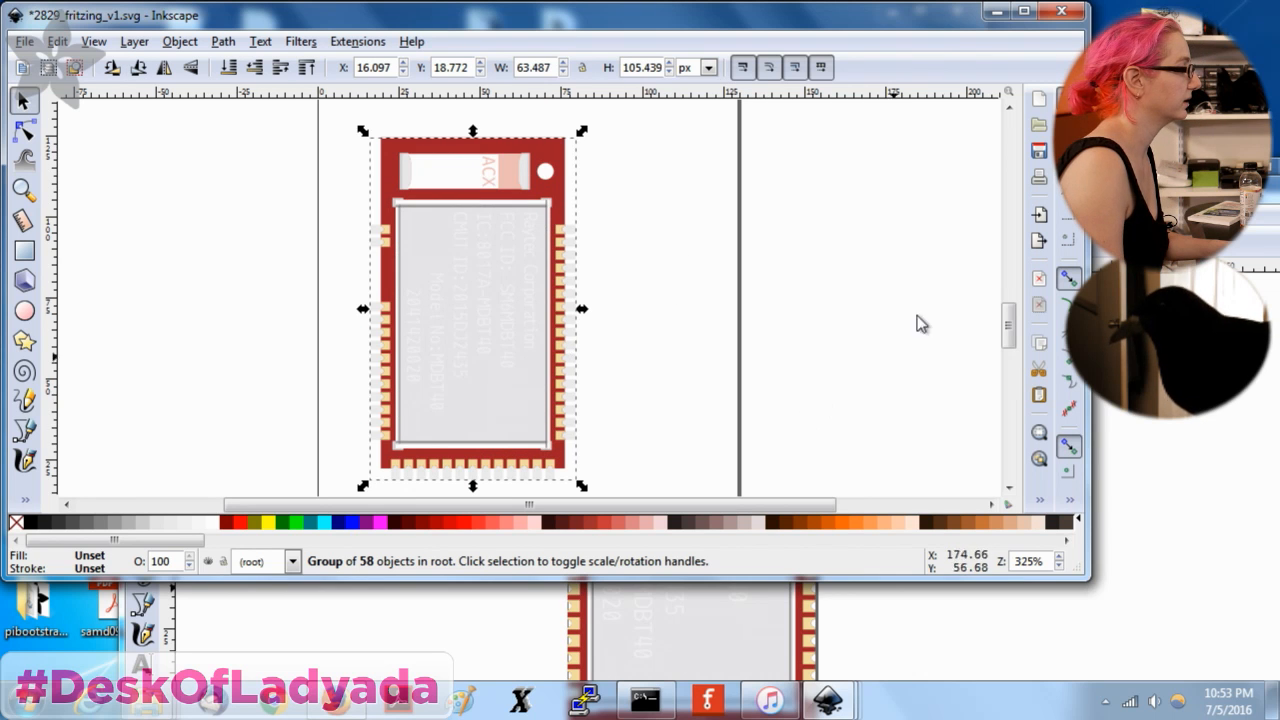
Discard the changes to 2829_fritzing_v1.svg, then save a copy of 2995_Fritzing_v1.svg as MDBT40 in the feathers_fritzing_svg folder.
click(1061, 11)
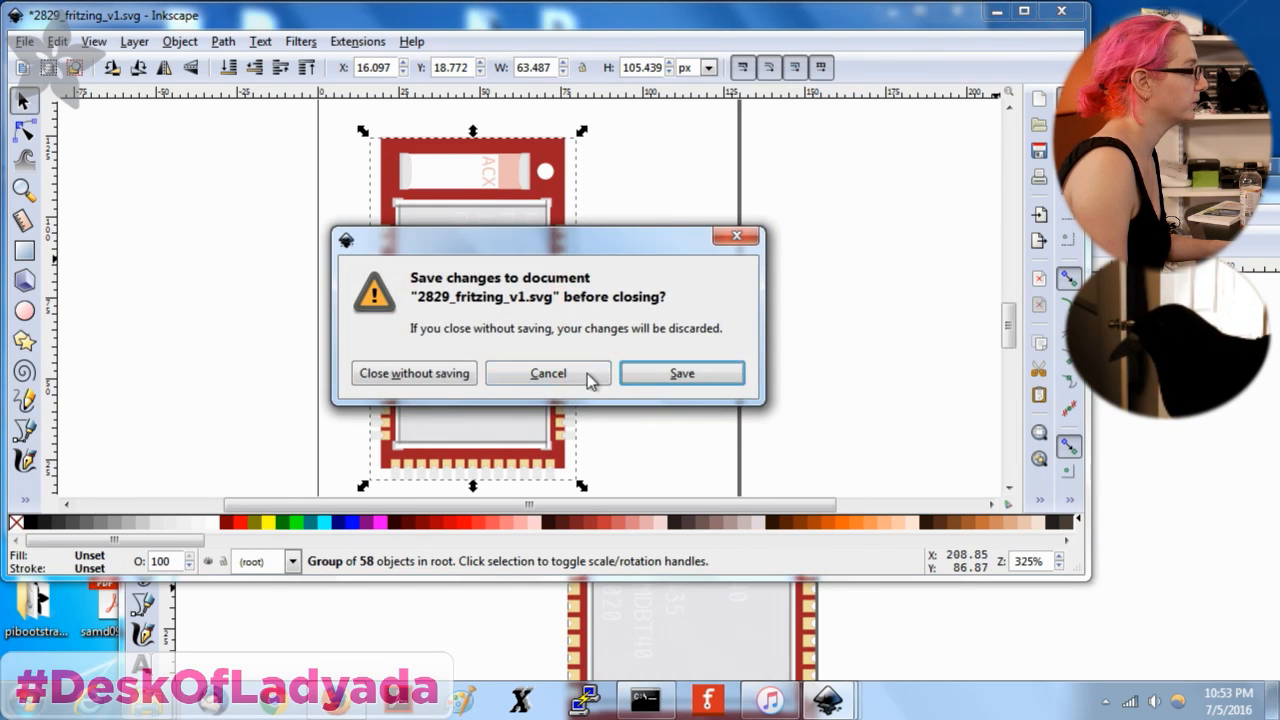
click(466, 376)
drag(1060, 193, 942, 31)
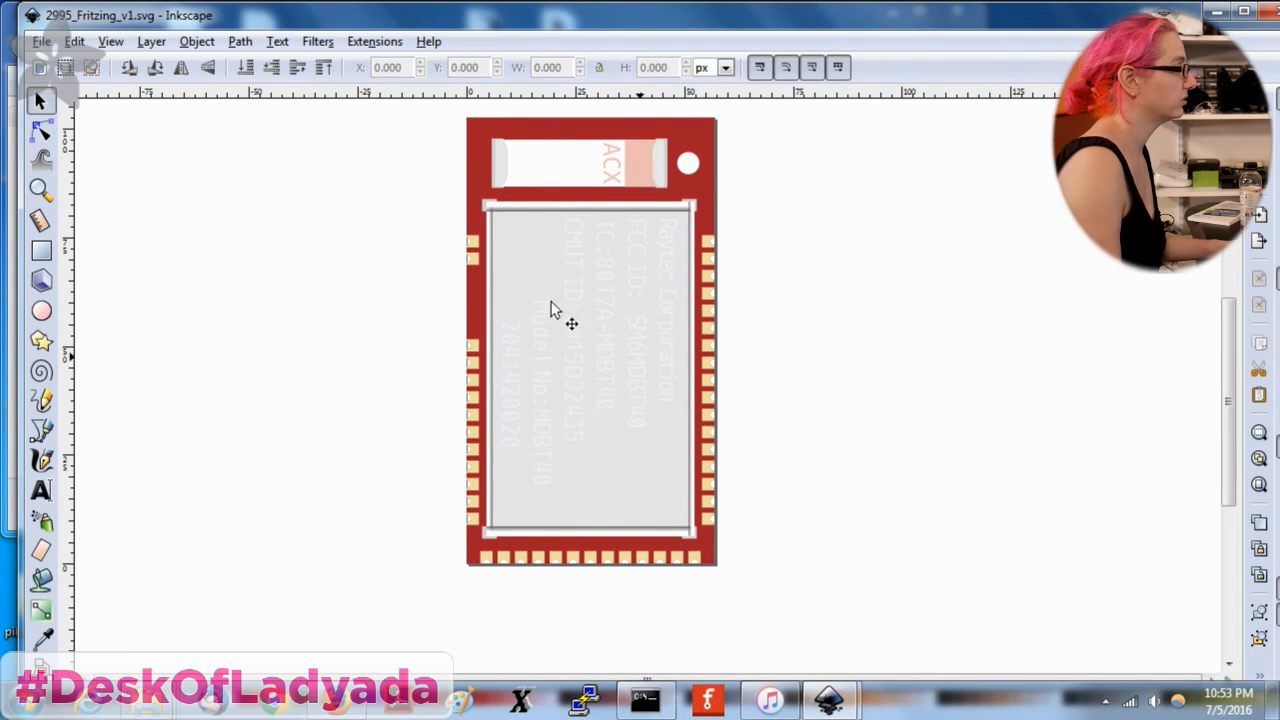
click(38, 43)
click(80, 186)
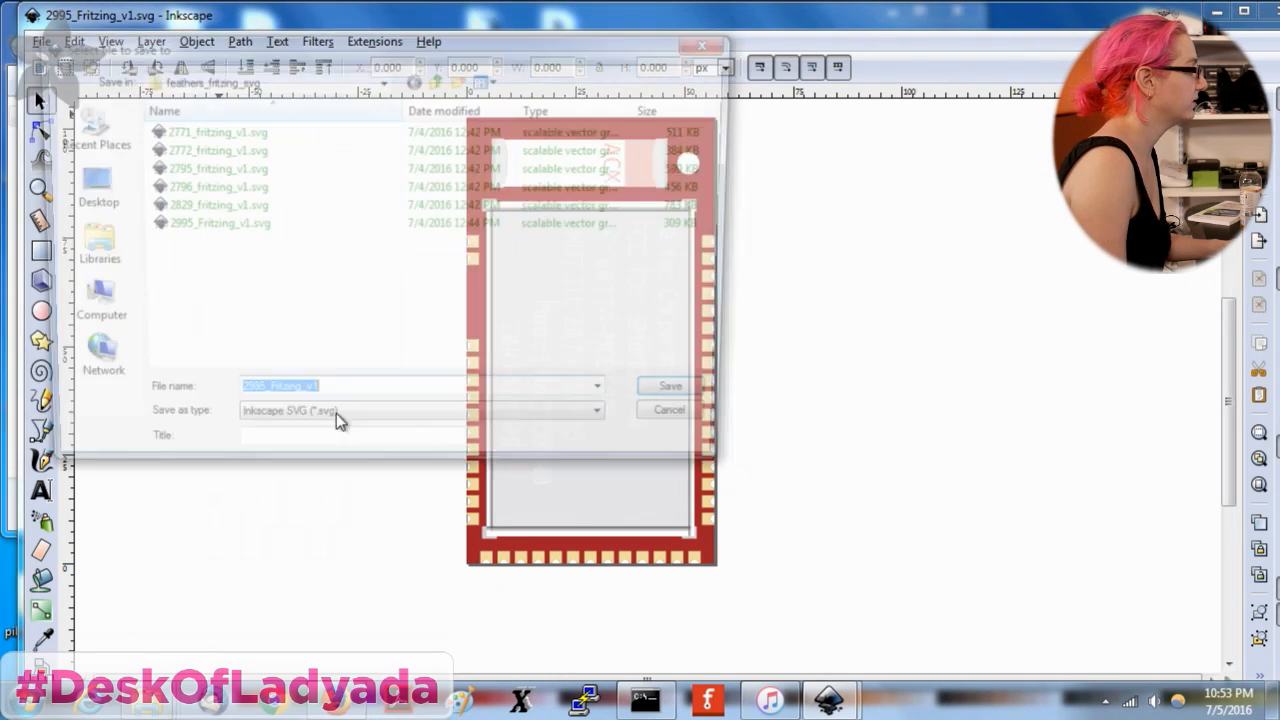
click(625, 695)
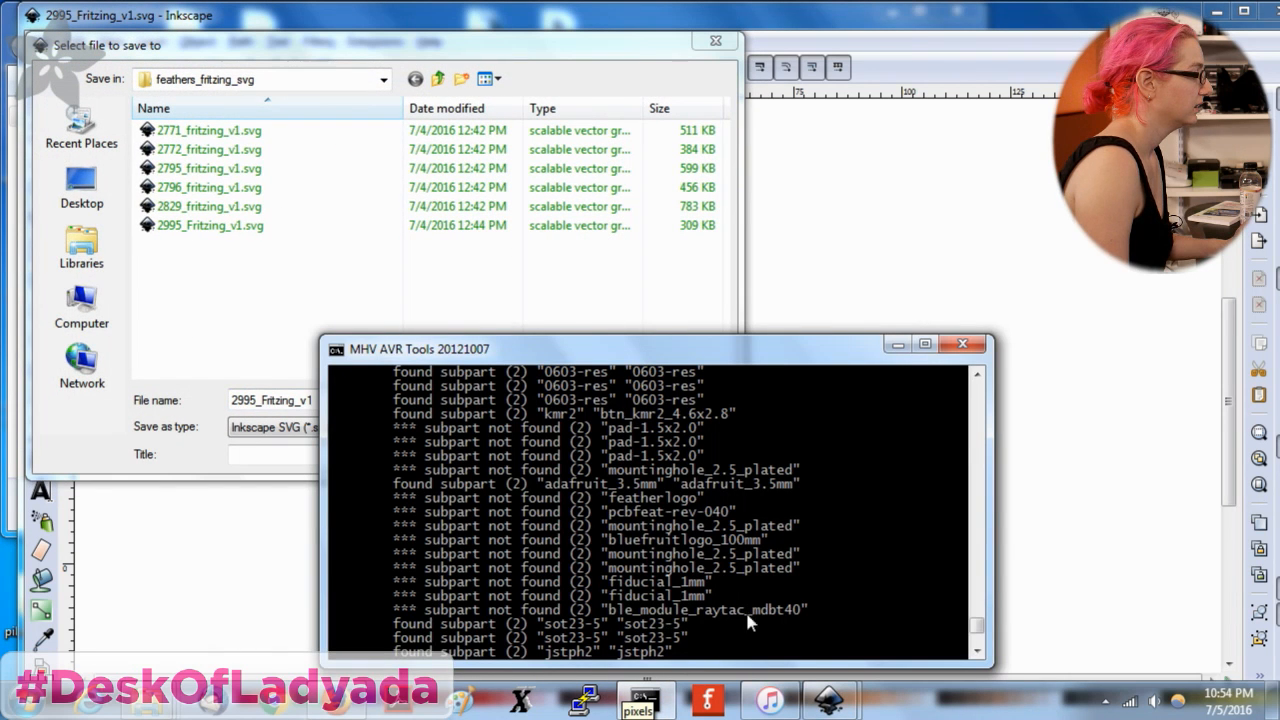
click(283, 410)
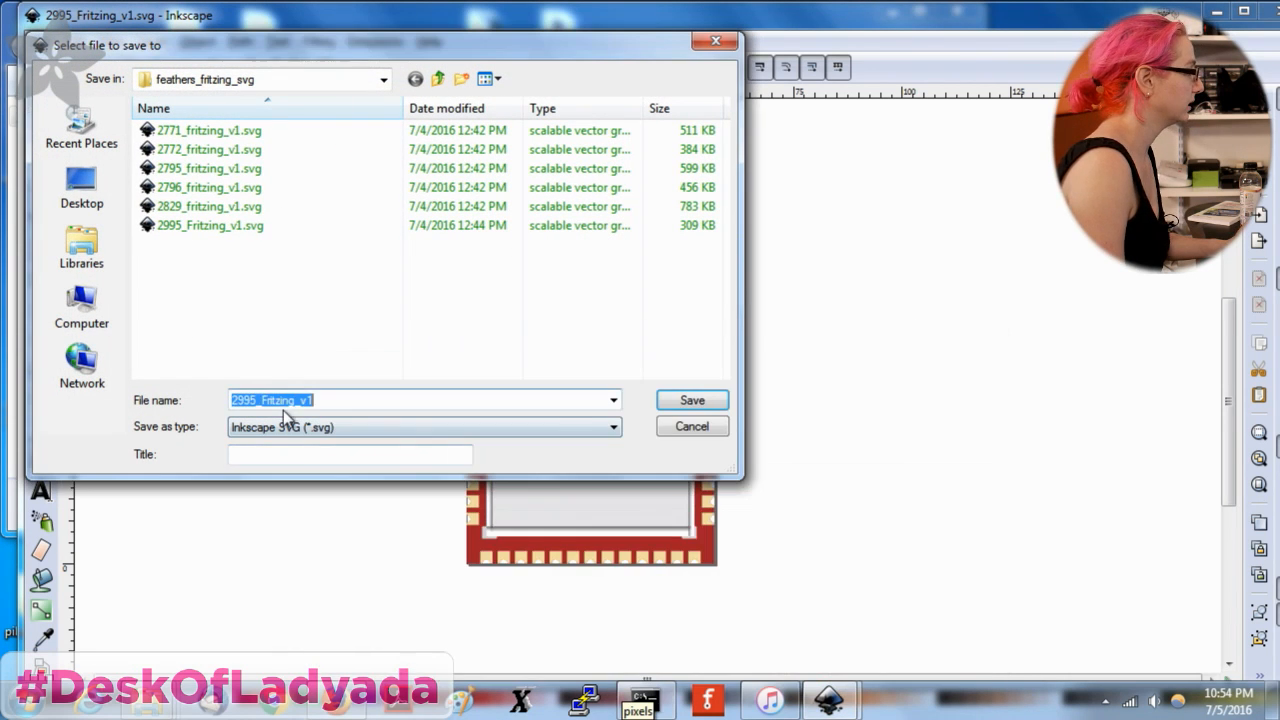
text(MDBT40)
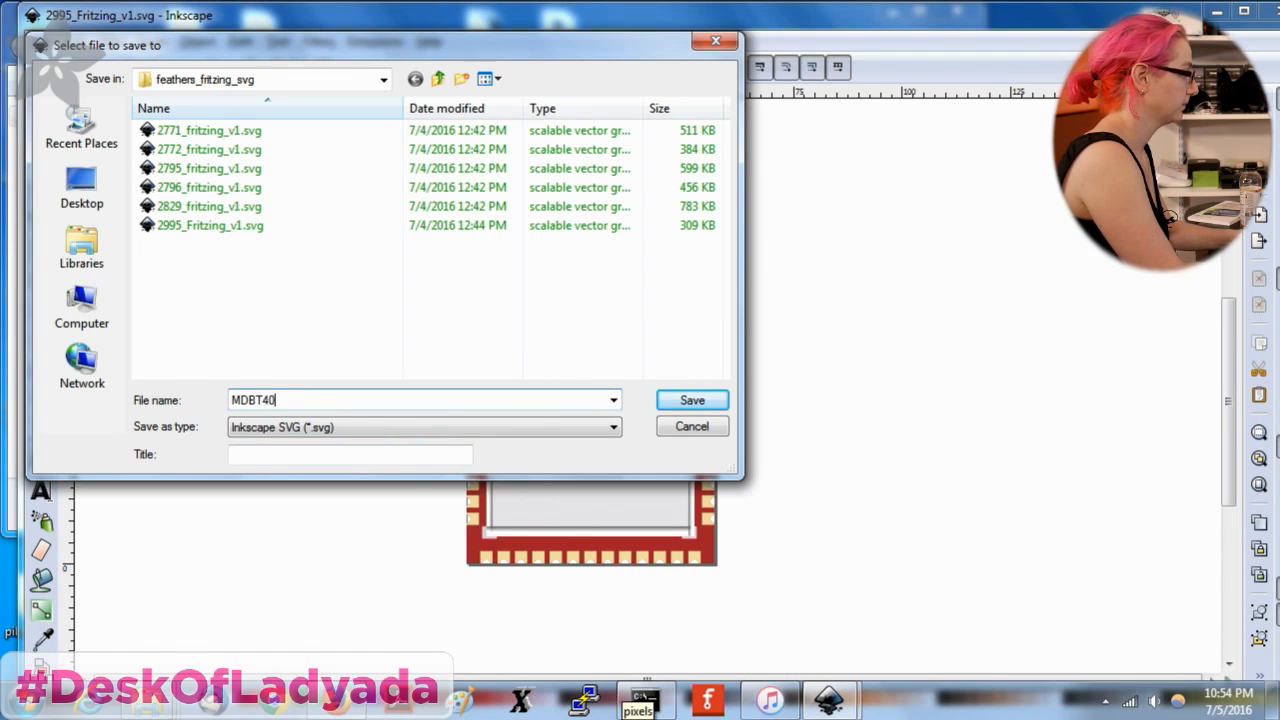
key(Return)
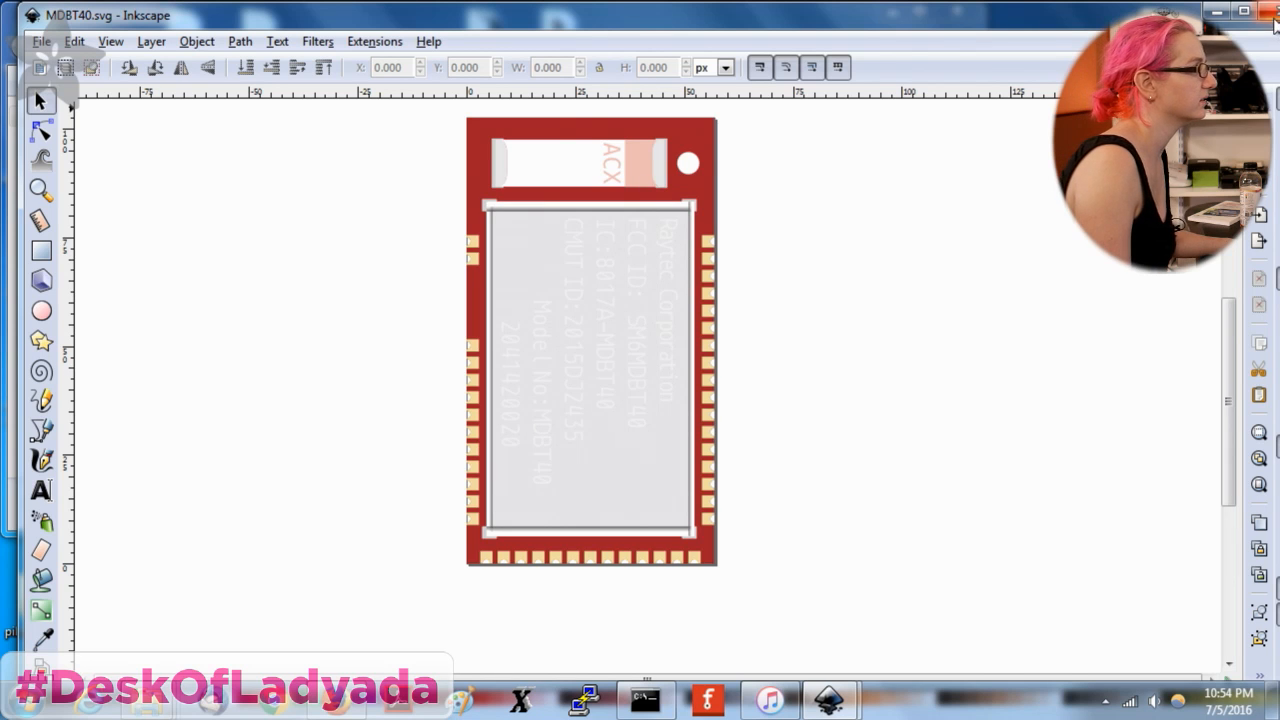
click(1217, 11)
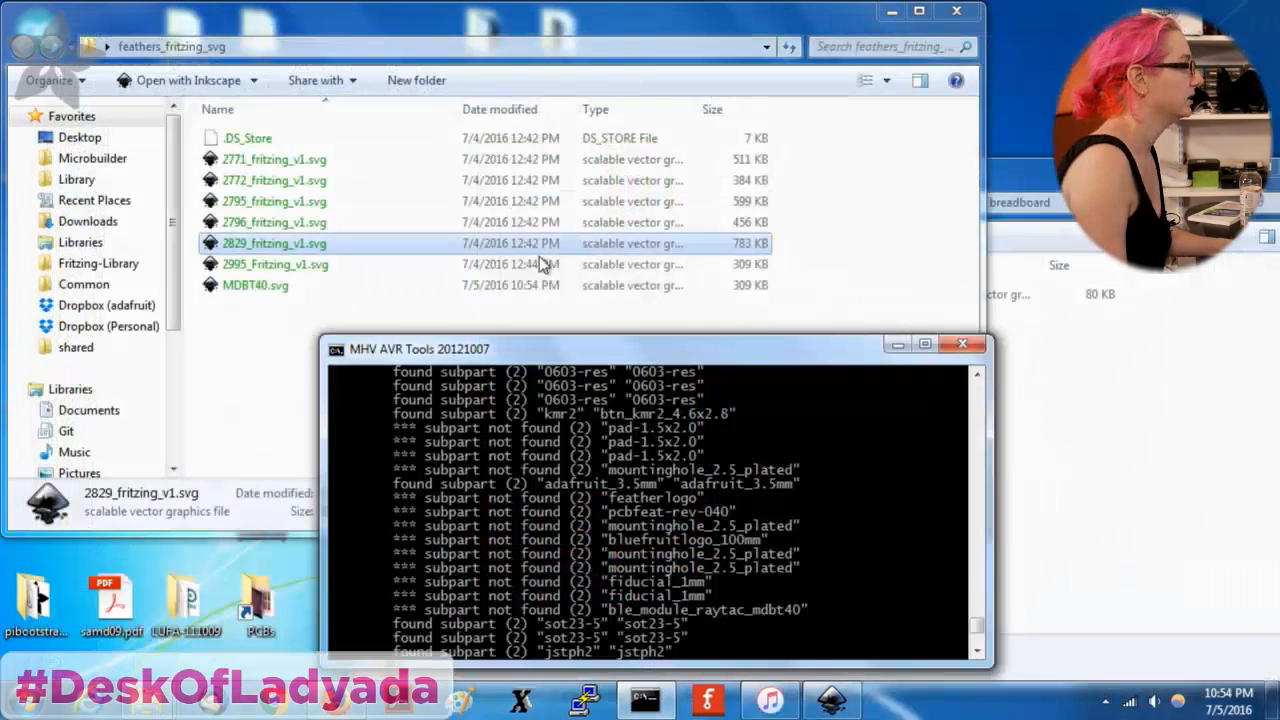
Switch to the eagle2fritzing folder, open its subparts breadboard folder, and locate MDBT40.svg.
click(253, 287)
click(1188, 530)
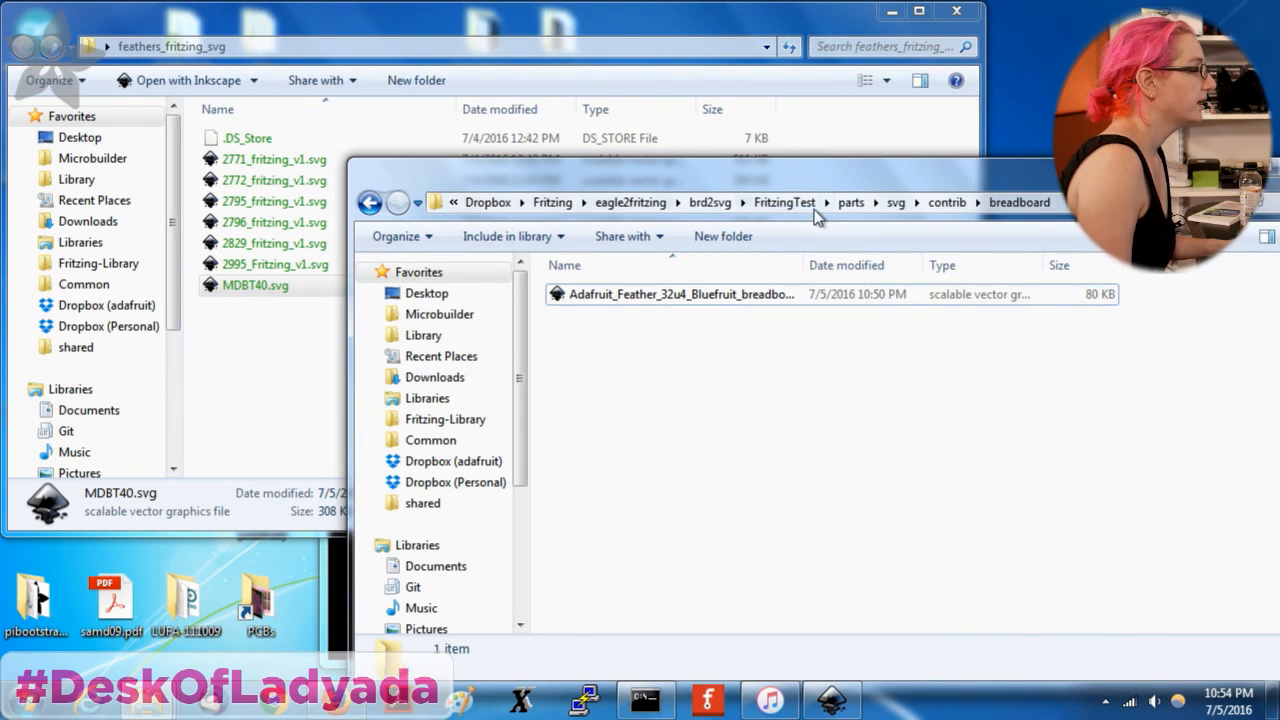
click(710, 202)
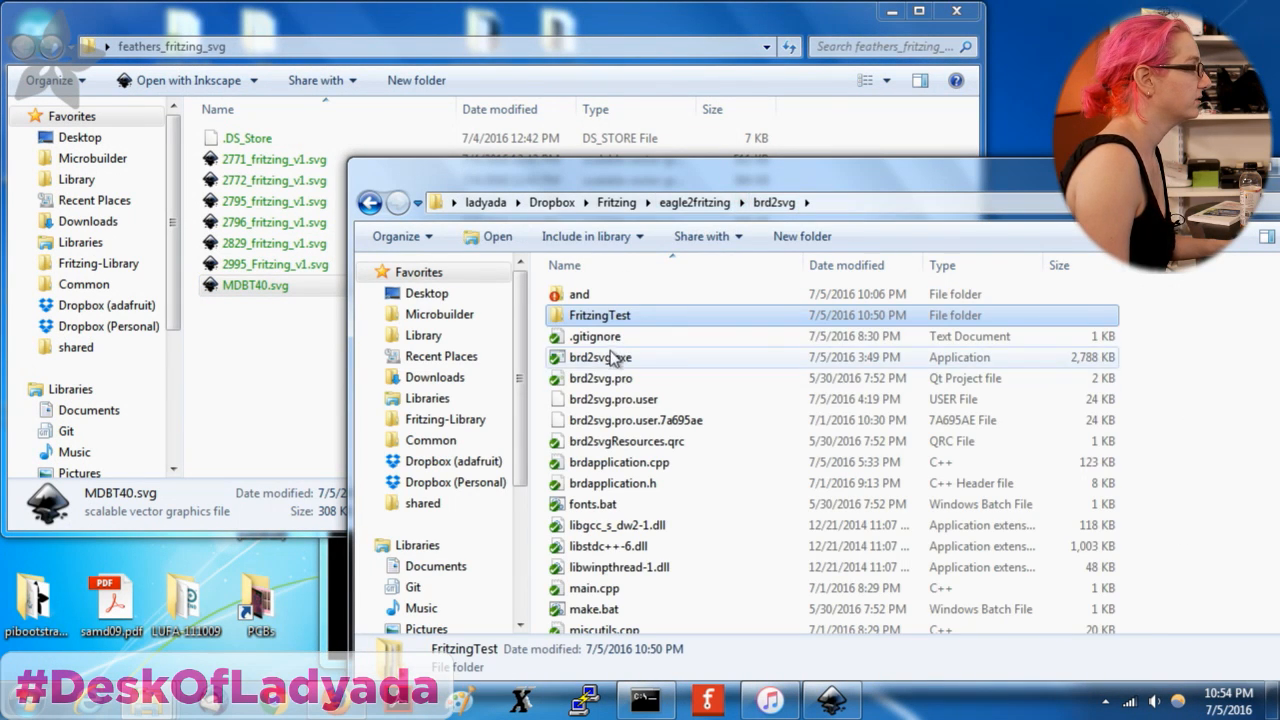
scroll(623, 429, down, 4)
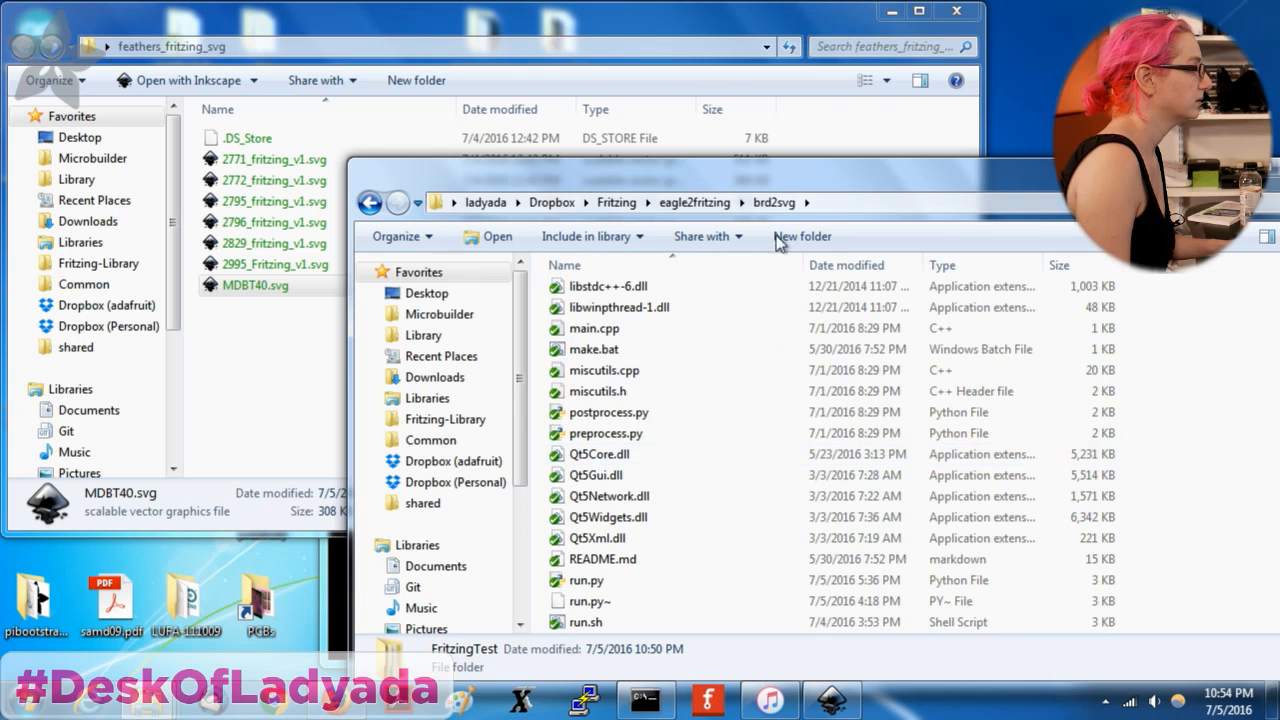
click(700, 202)
double_click(616, 357)
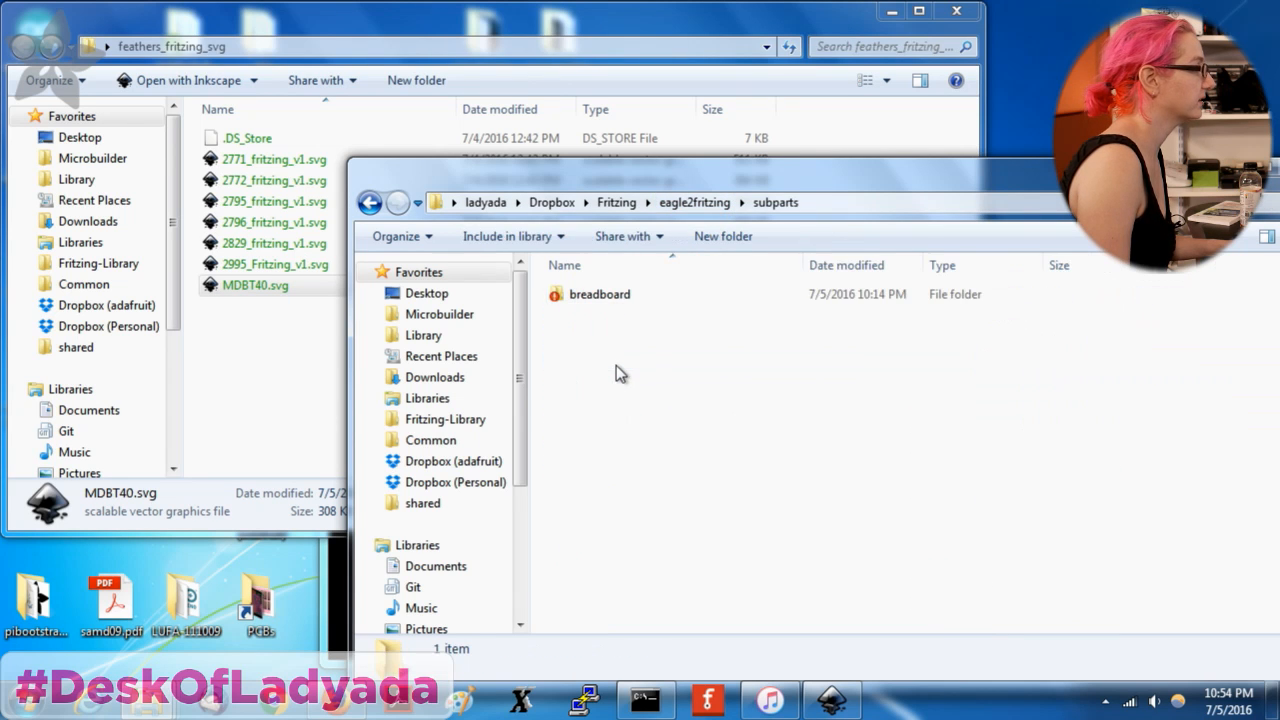
double_click(617, 298)
key(m)
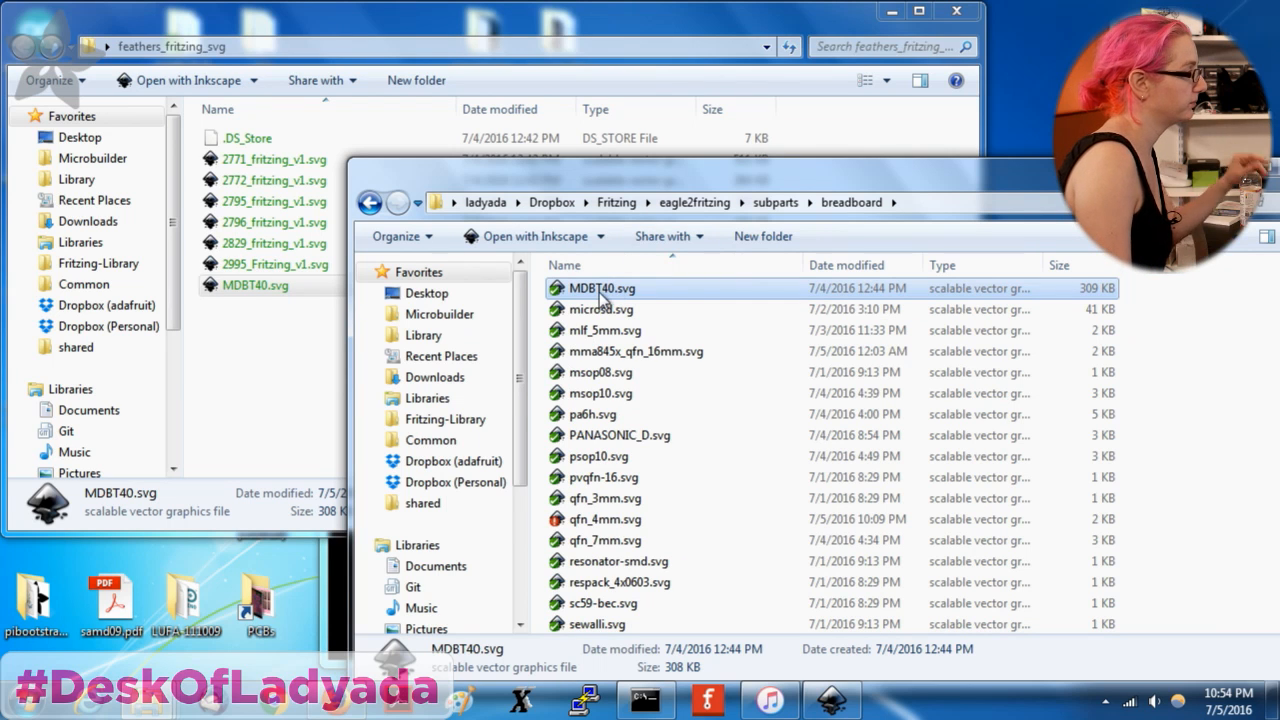
Inspect the drawing in the subparts folder's MDBT40.svg, close it, and compare its file name with the missing-subpart list in the terminal.
double_click(601, 289)
click(556, 234)
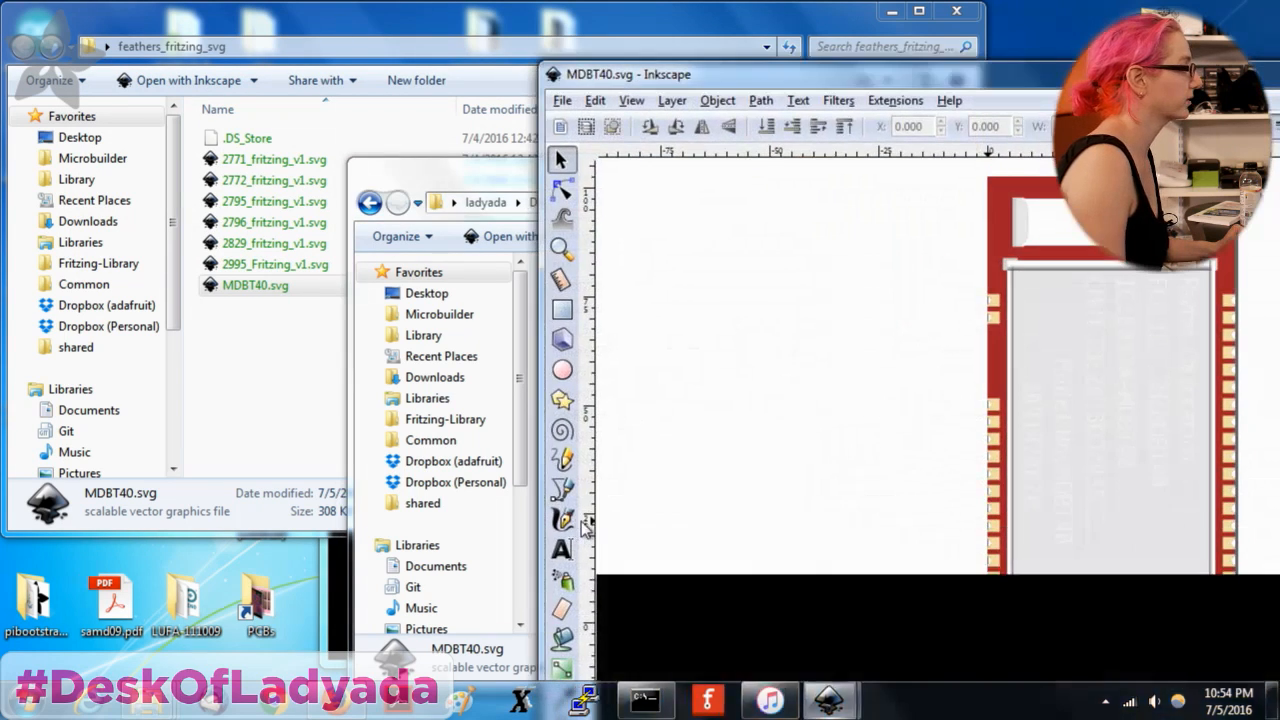
double_click(905, 87)
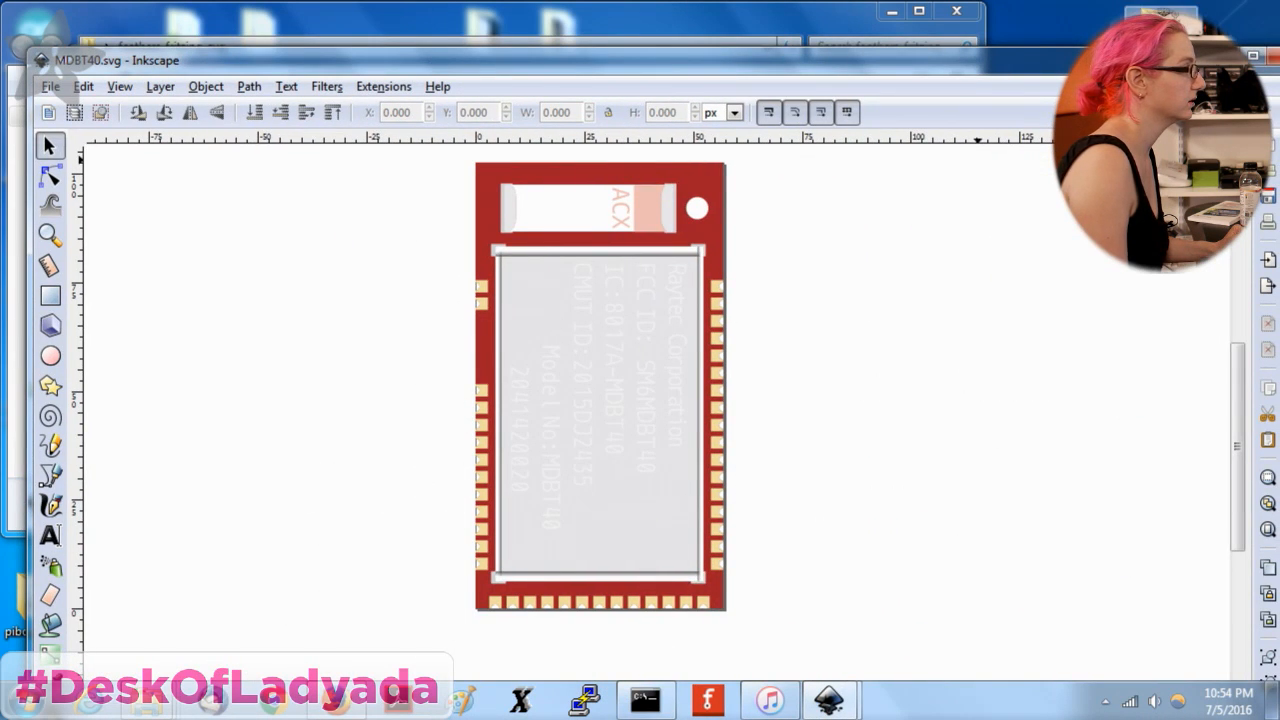
click(1273, 58)
drag(690, 175, 531, 64)
click(650, 637)
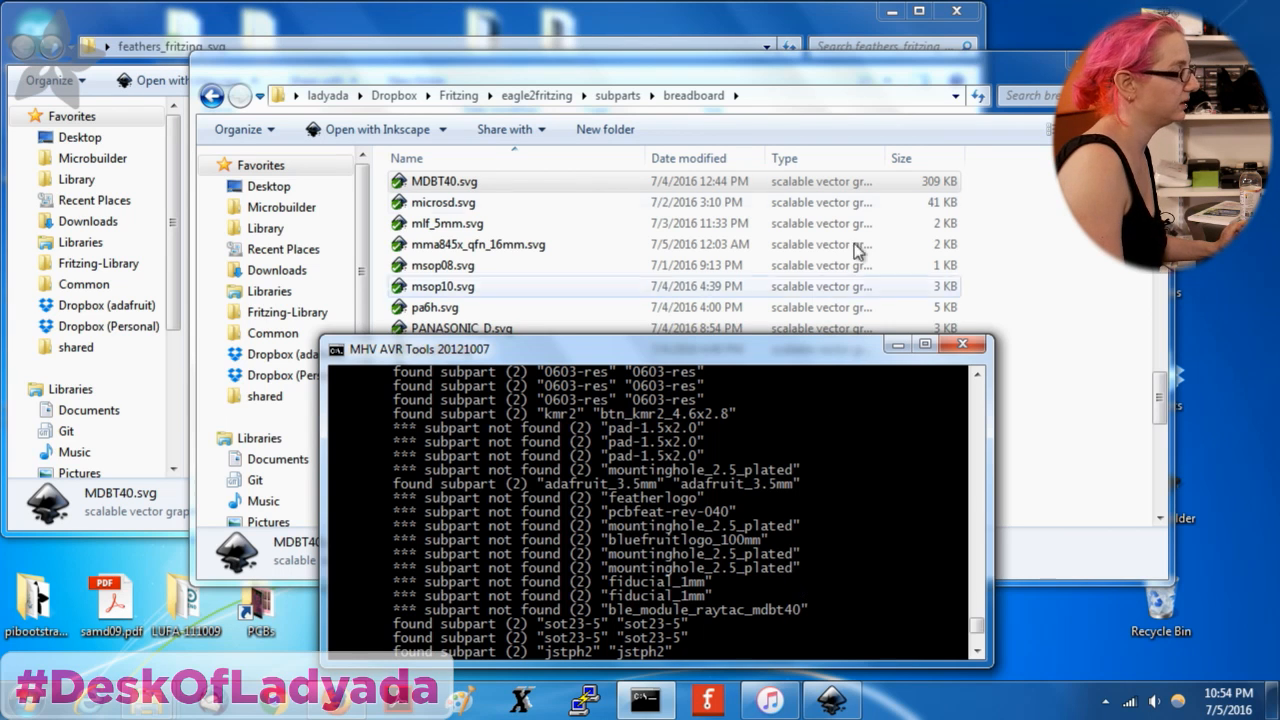
click(442, 190)
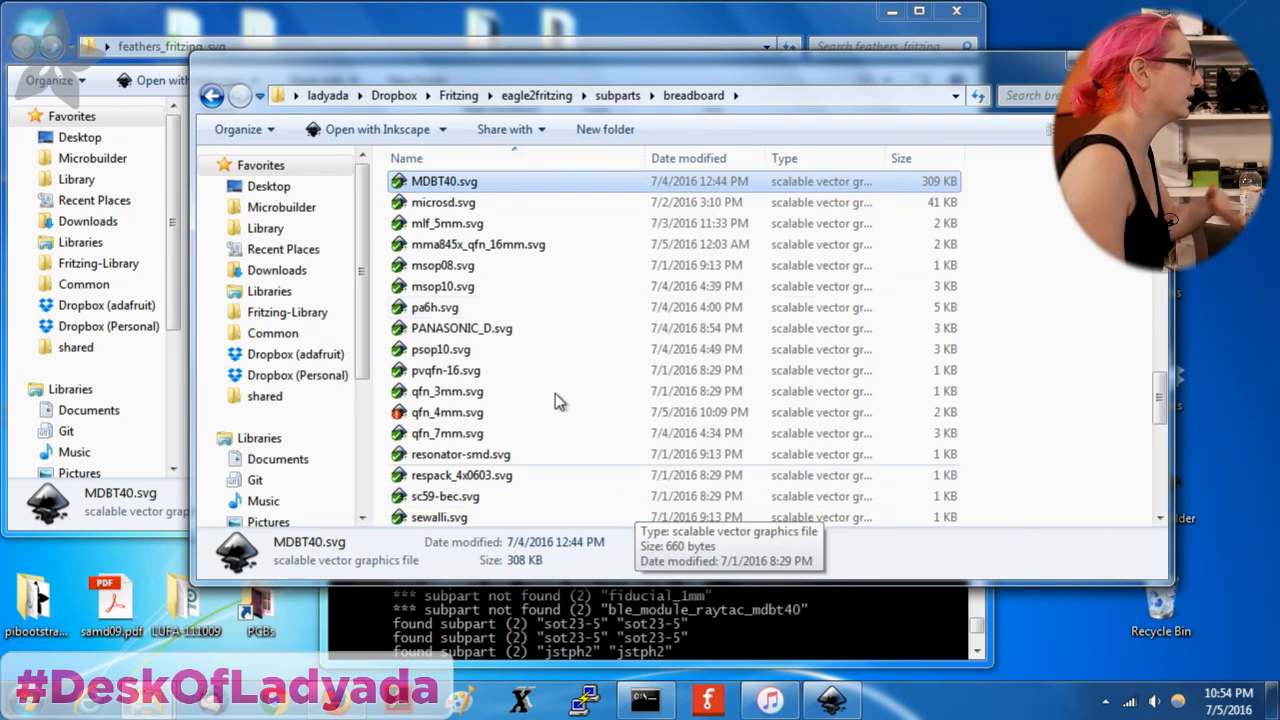
Go to the brd2svg folder's "and" subfolder and open all.packages.txt in XEmacs.
click(615, 95)
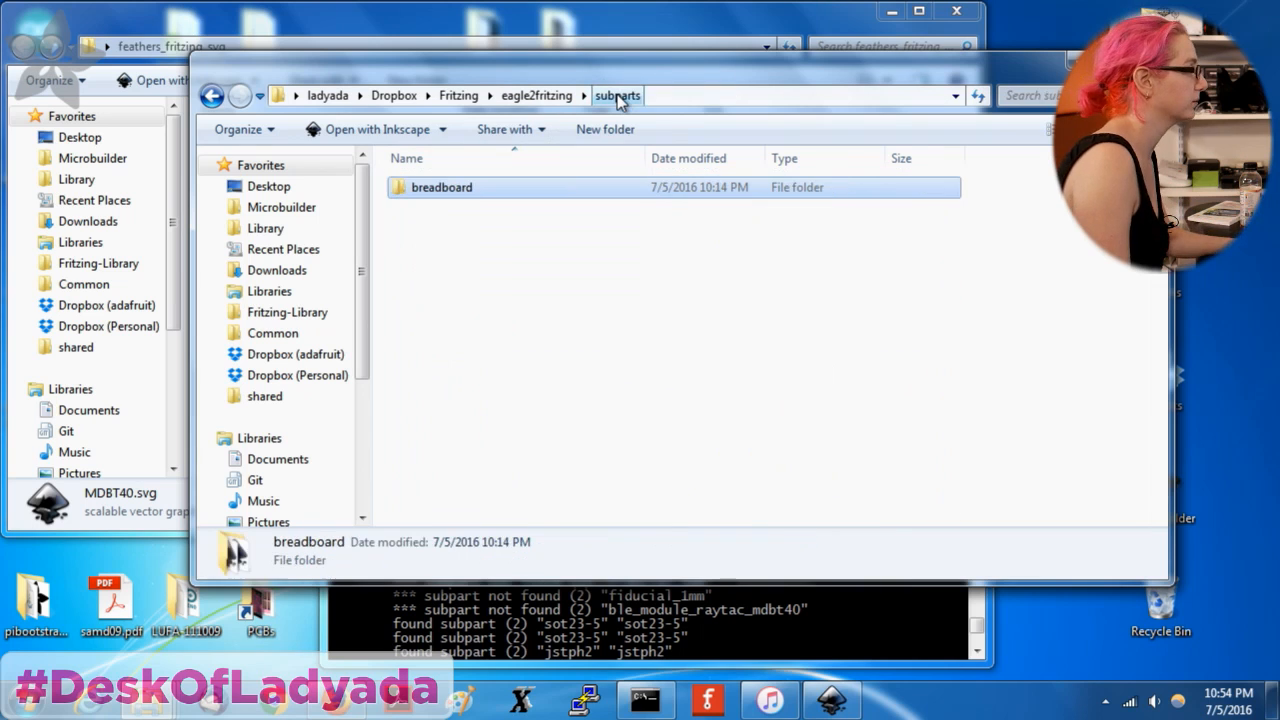
click(548, 96)
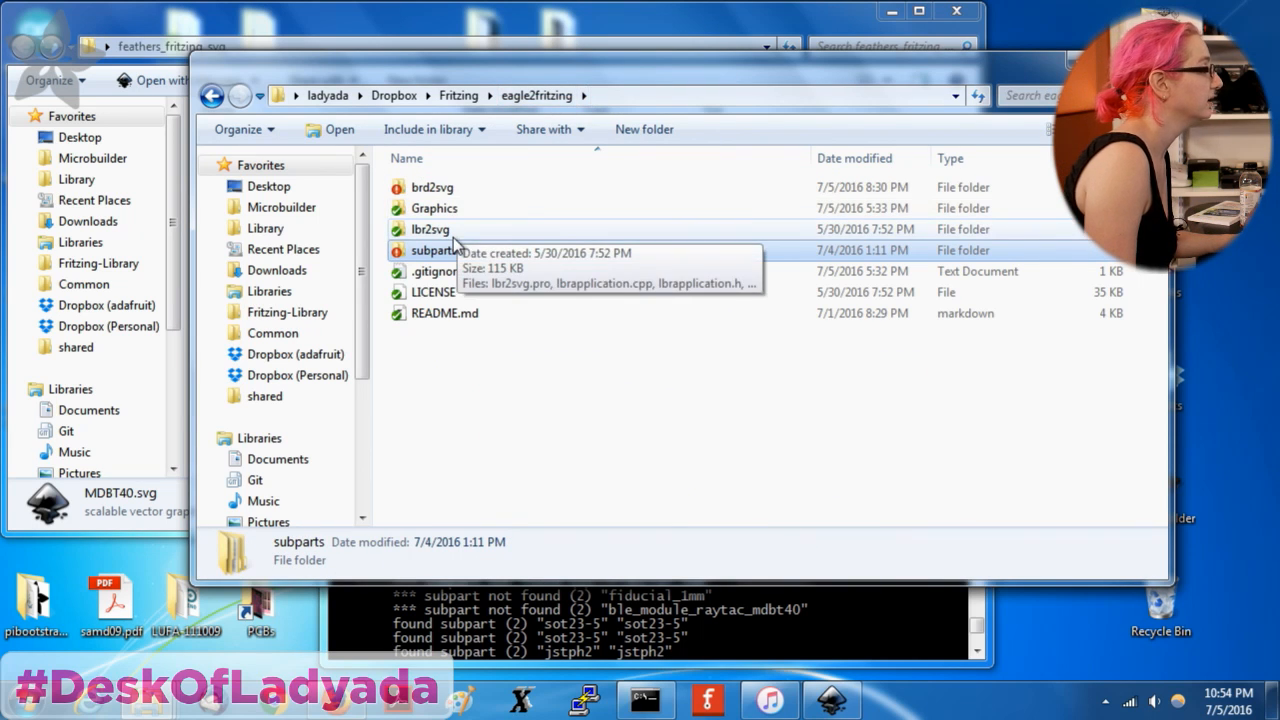
double_click(456, 193)
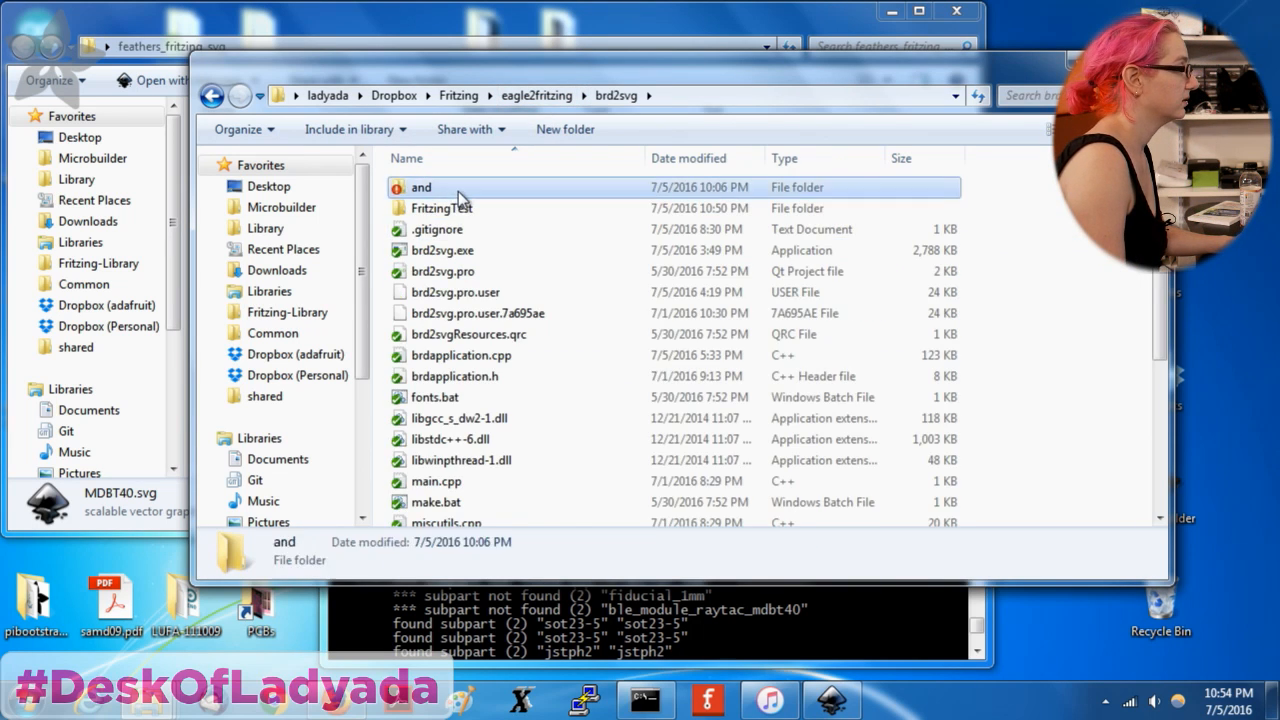
double_click(458, 190)
click(506, 703)
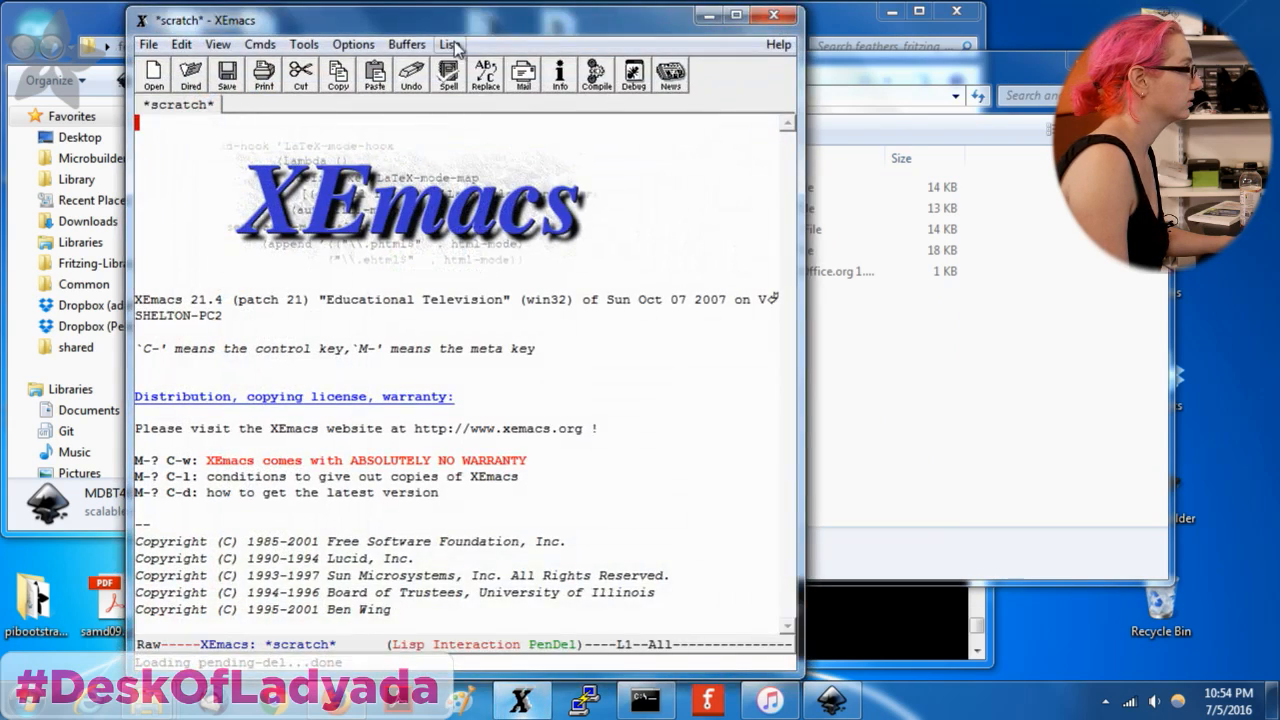
drag(485, 12, 875, 245)
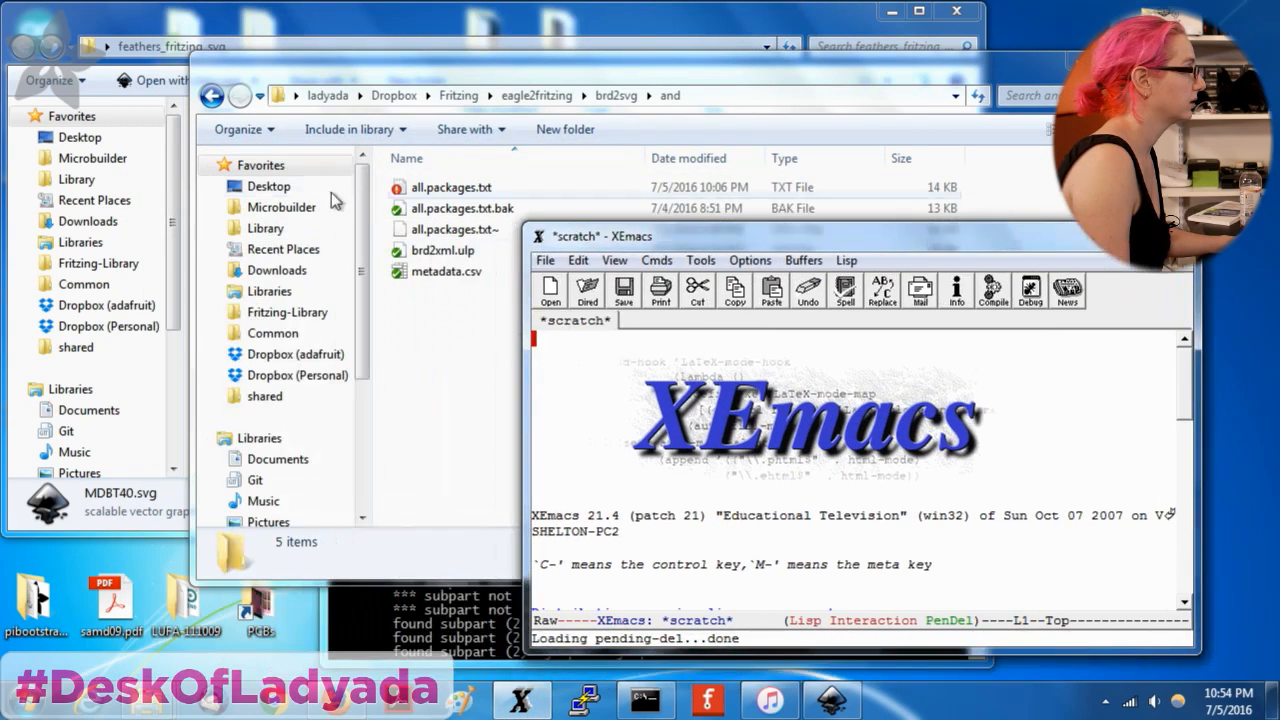
drag(431, 188, 743, 412)
Examine the package mappings at the end of all.packages.txt, comparing the WINC1500 package names with their atwinc1500 targets.
click(906, 422)
scroll(906, 430, down, 20)
scroll(906, 430, down, 5)
drag(912, 503, 536, 500)
click(718, 450)
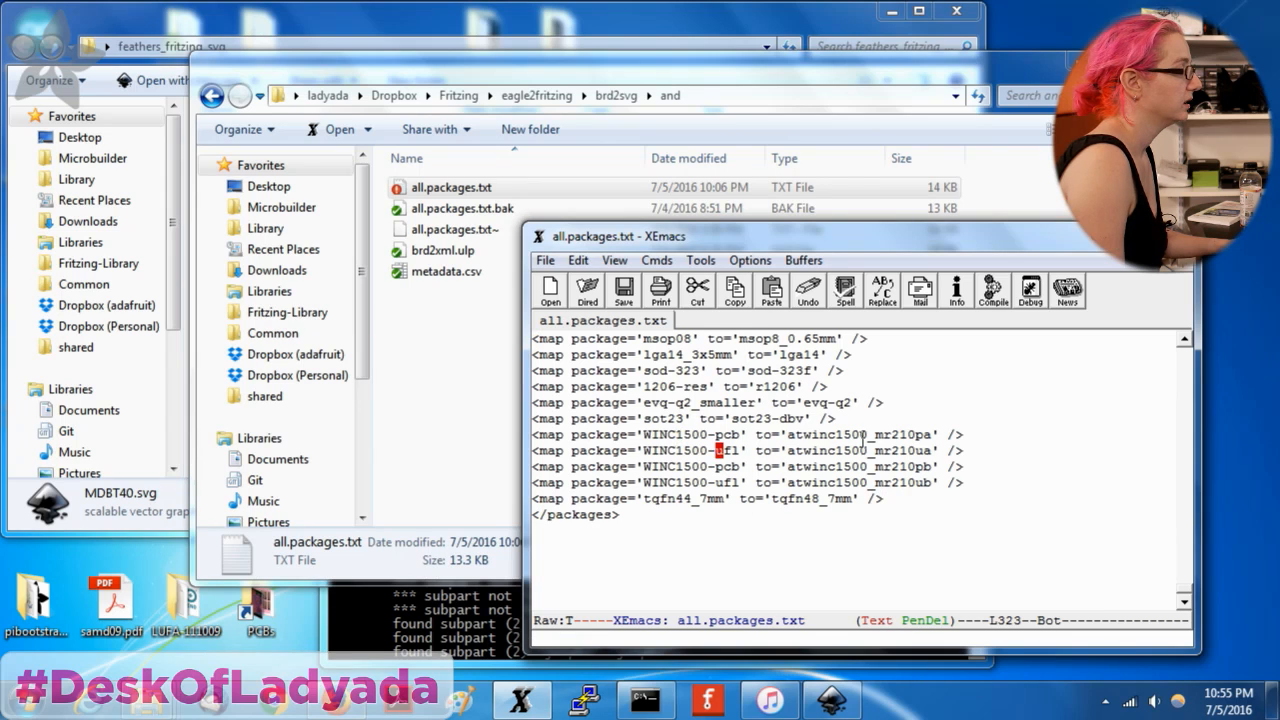
drag(789, 437, 934, 446)
drag(644, 435, 745, 436)
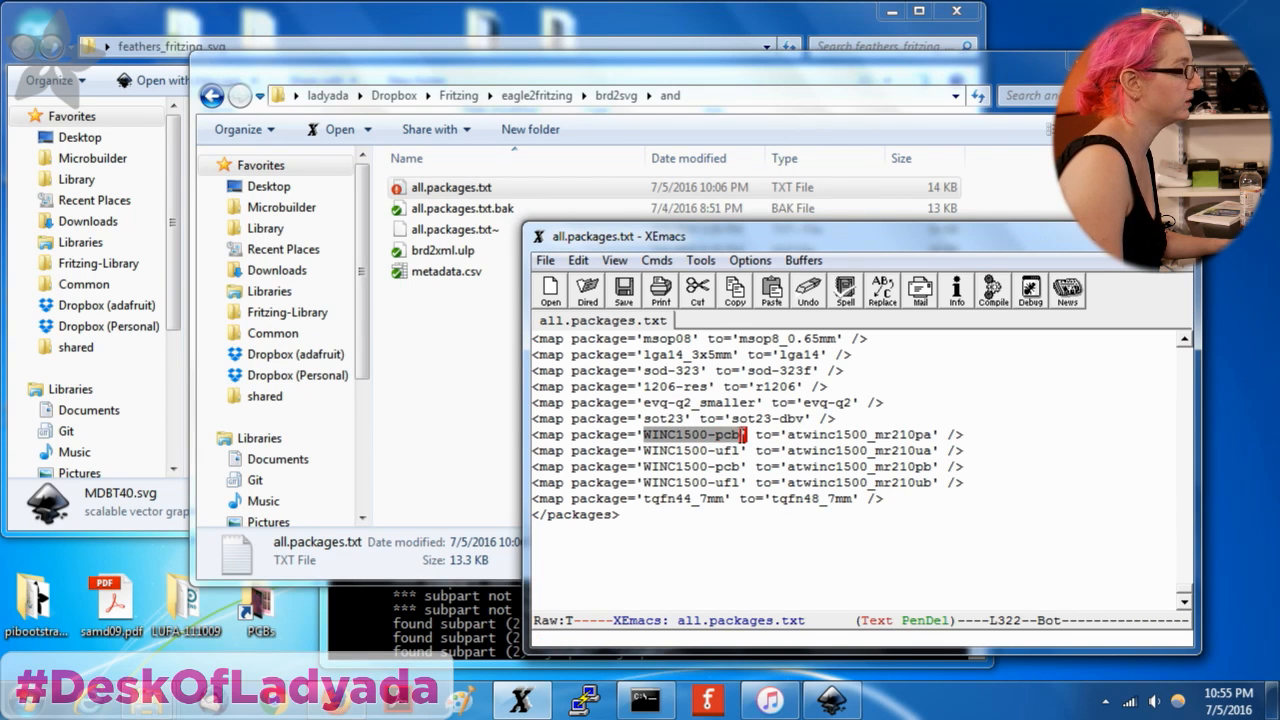
drag(660, 465, 711, 450)
click(912, 466)
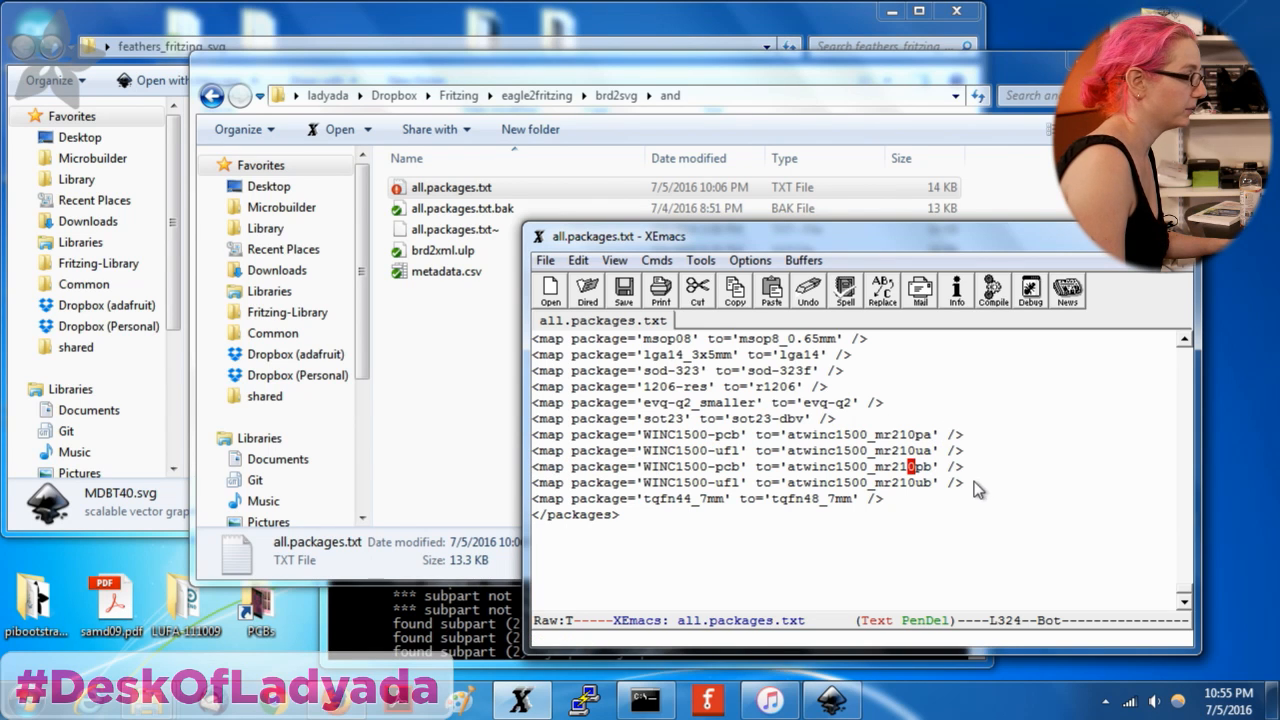
Duplicate the tqfn44_7mm mapping line directly below itself, before the closing packages tag.
drag(978, 487, 516, 480)
drag(946, 504, 535, 512)
key(alt+w)
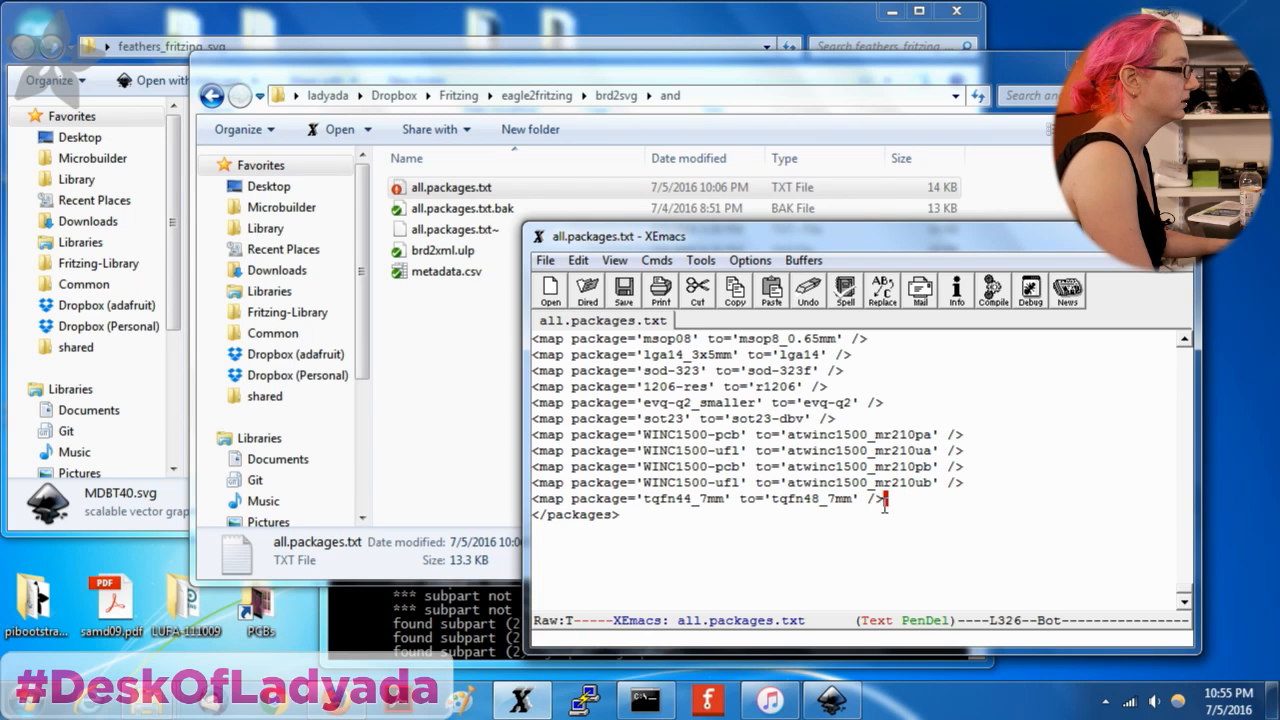
key(Return)
key(ctrl+y)
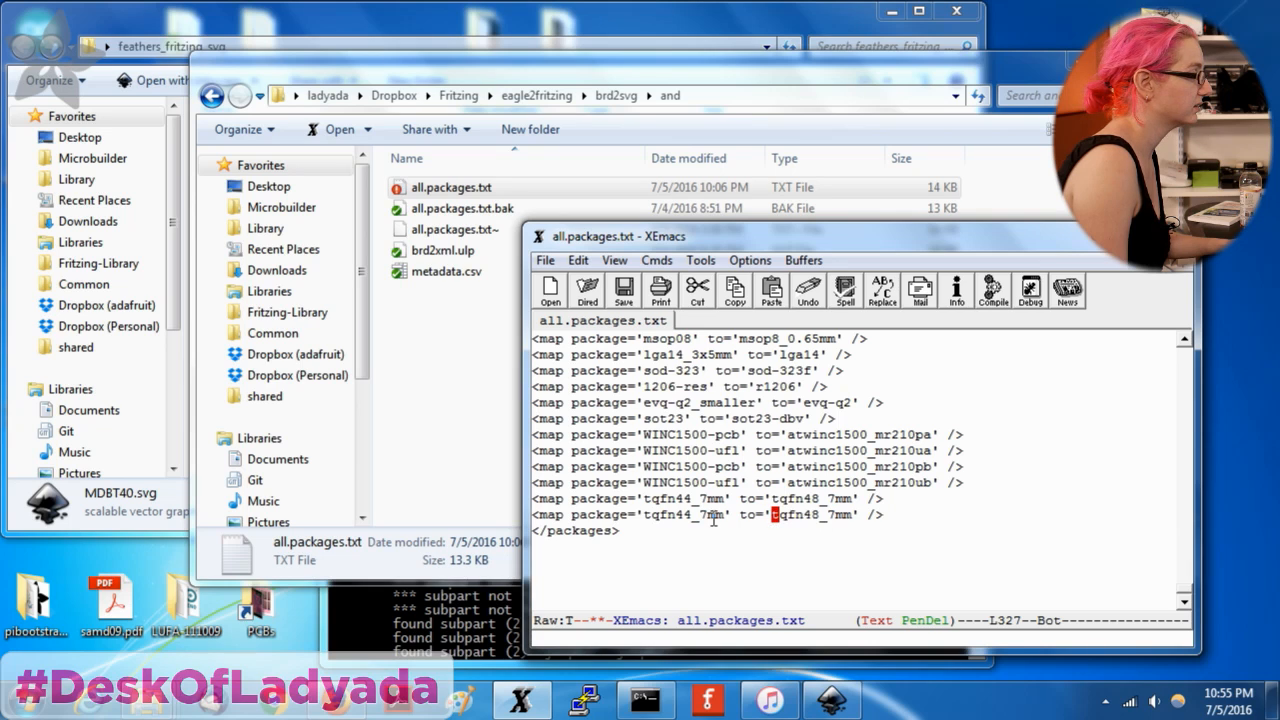
Set the package name in the duplicated mapping line to MBDT40.
drag(645, 516, 677, 518)
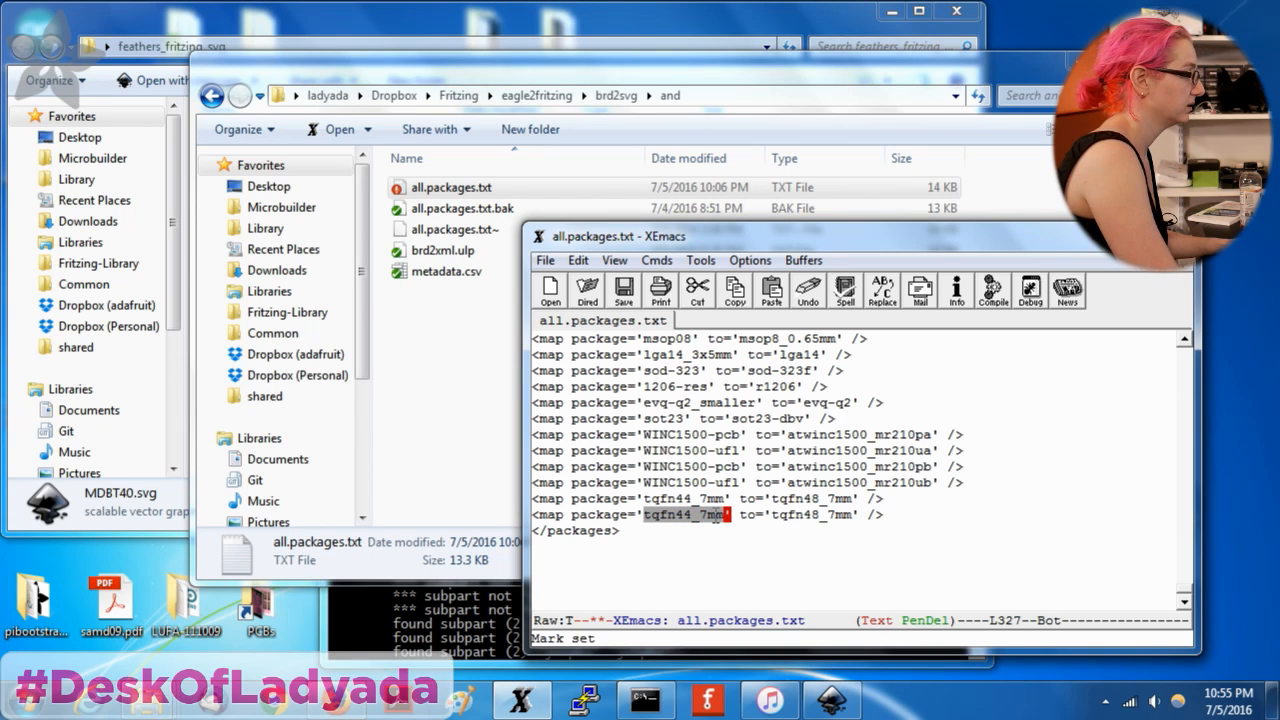
key(BackSpace)
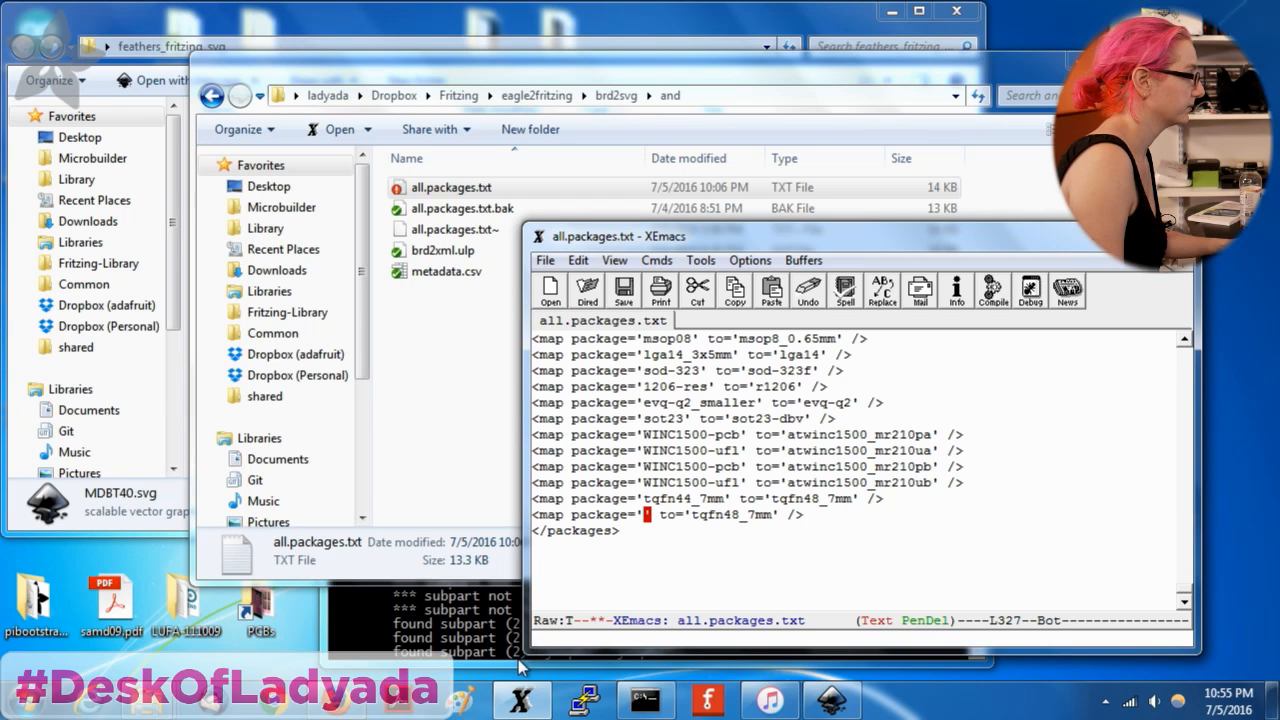
text(MBDT40)
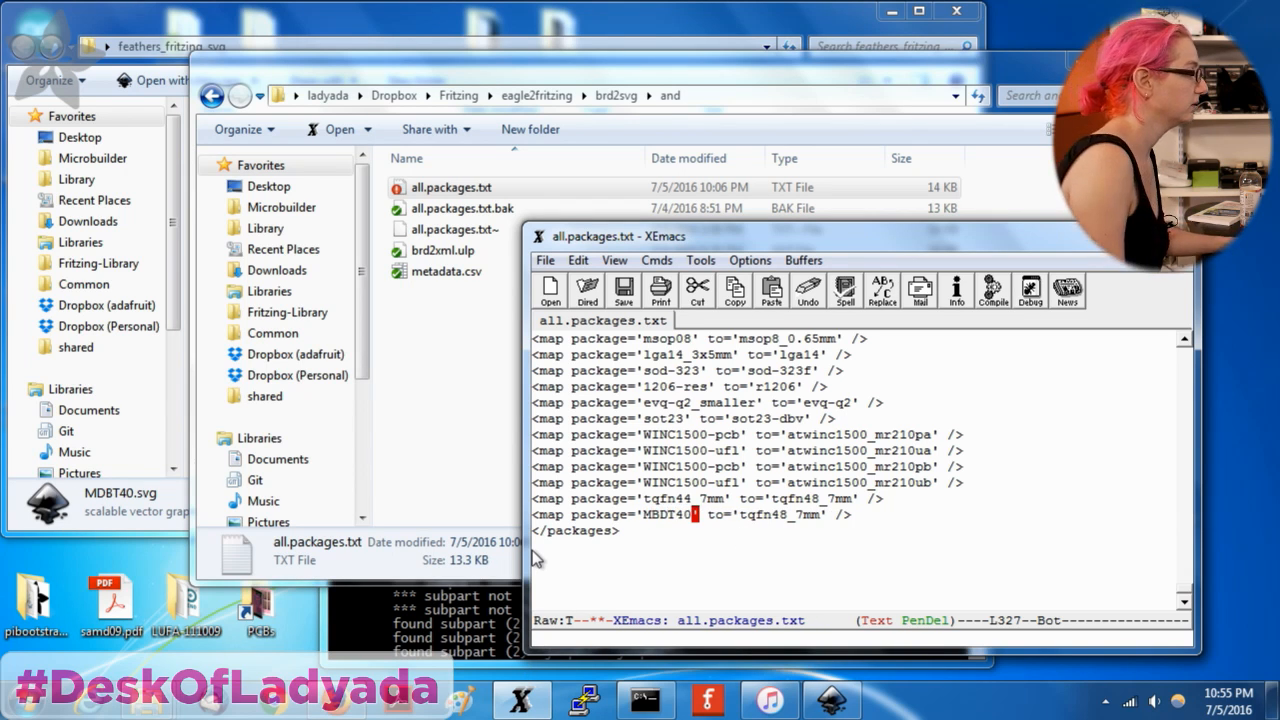
Copy ble_module_raytac_mdbt40 from the terminal output into the new mapping's "to" value and save all.packages.txt.
click(475, 623)
right_click(618, 622)
click(690, 492)
drag(610, 609, 776, 611)
right_click(799, 611)
drag(1062, 239, 1062, 255)
drag(741, 531, 826, 531)
key(ctrl+y)
key(ctrl+x)
key(ctrl+s)
Rerun the previous board conversion command in the terminal.
drag(449, 338, 449, 124)
key(Up)
key(Return)
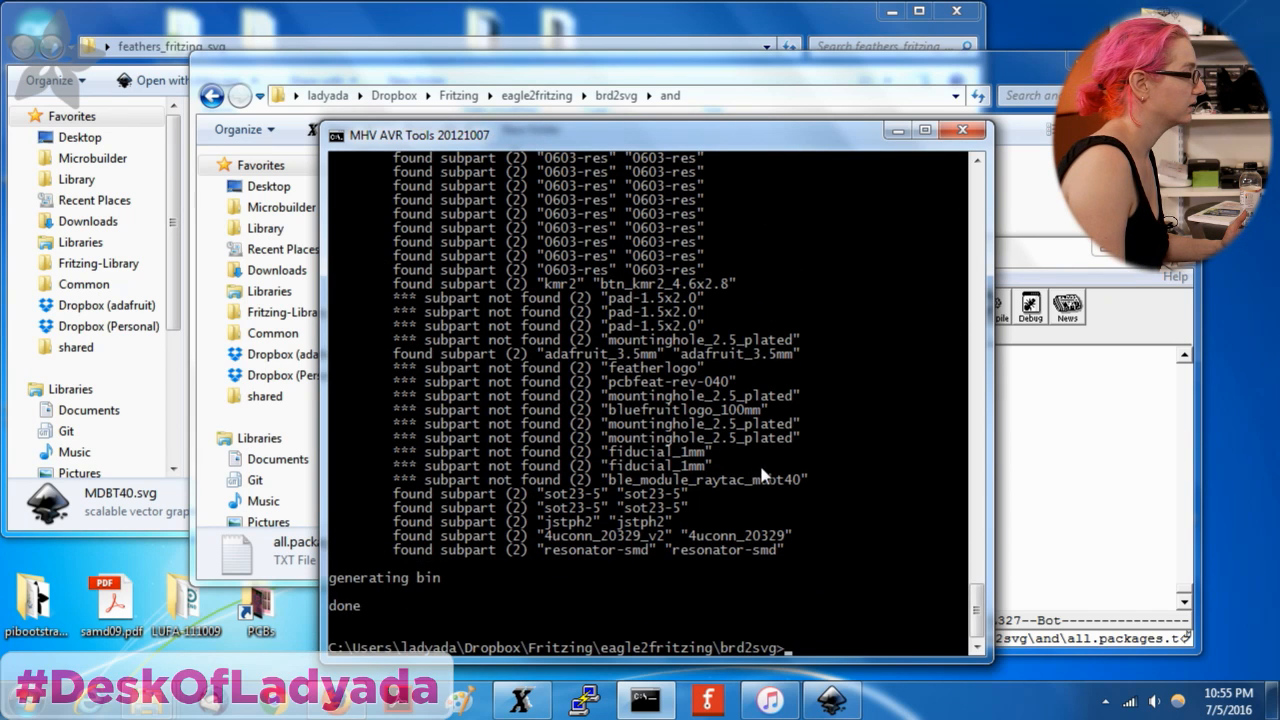
Check the last package mapping in all.packages.txt against the module graphic's file name in the eagle2fritzing subparts breadboard folder.
click(1057, 492)
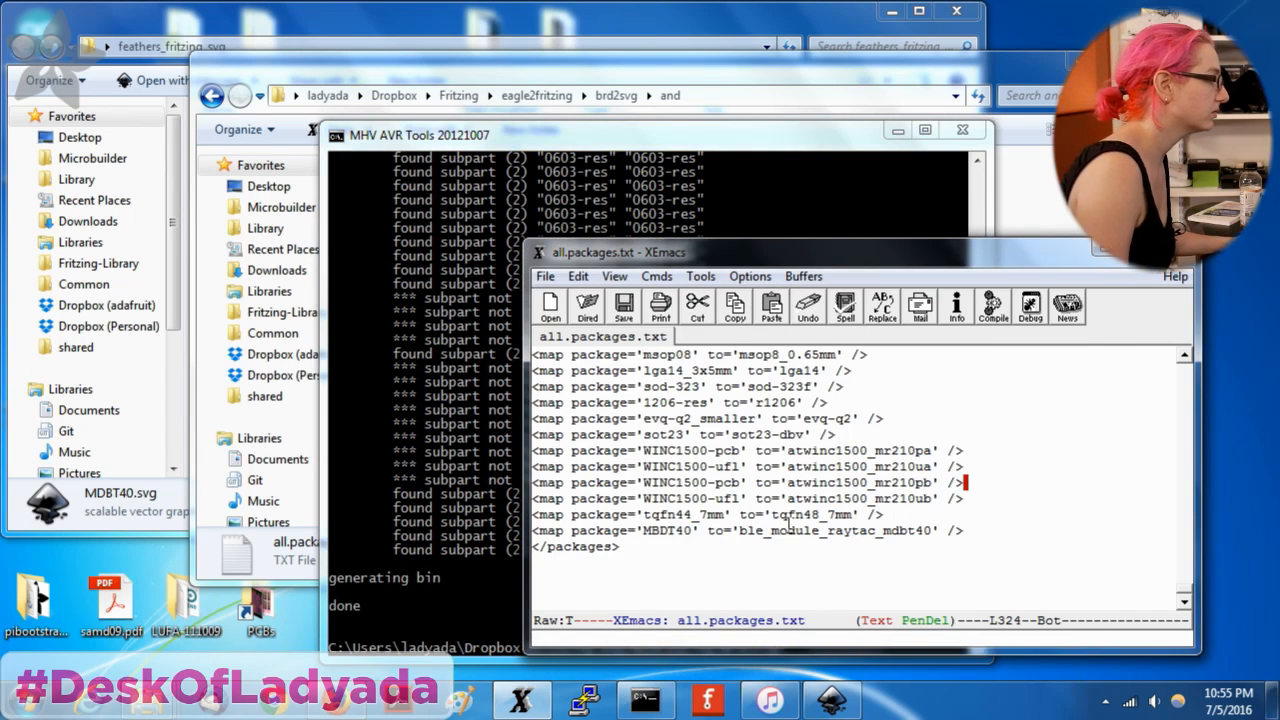
scroll(930, 526, up, 2)
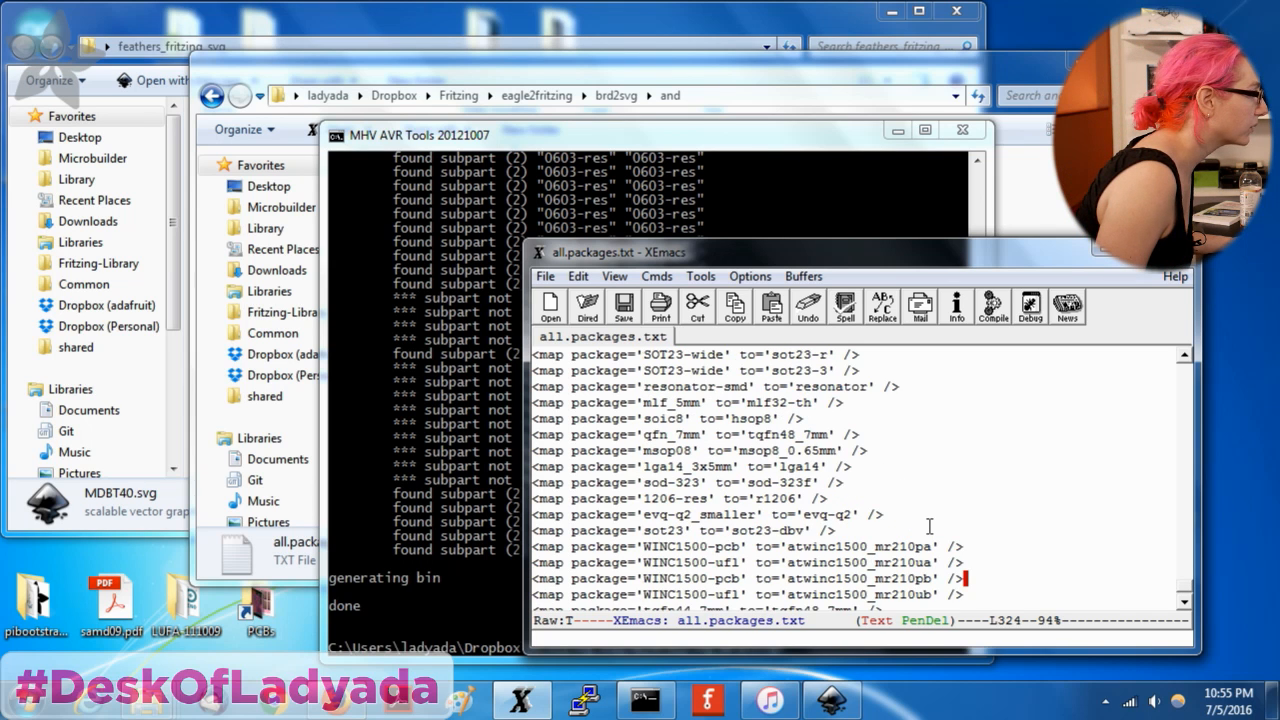
scroll(930, 526, down, 1)
click(1045, 204)
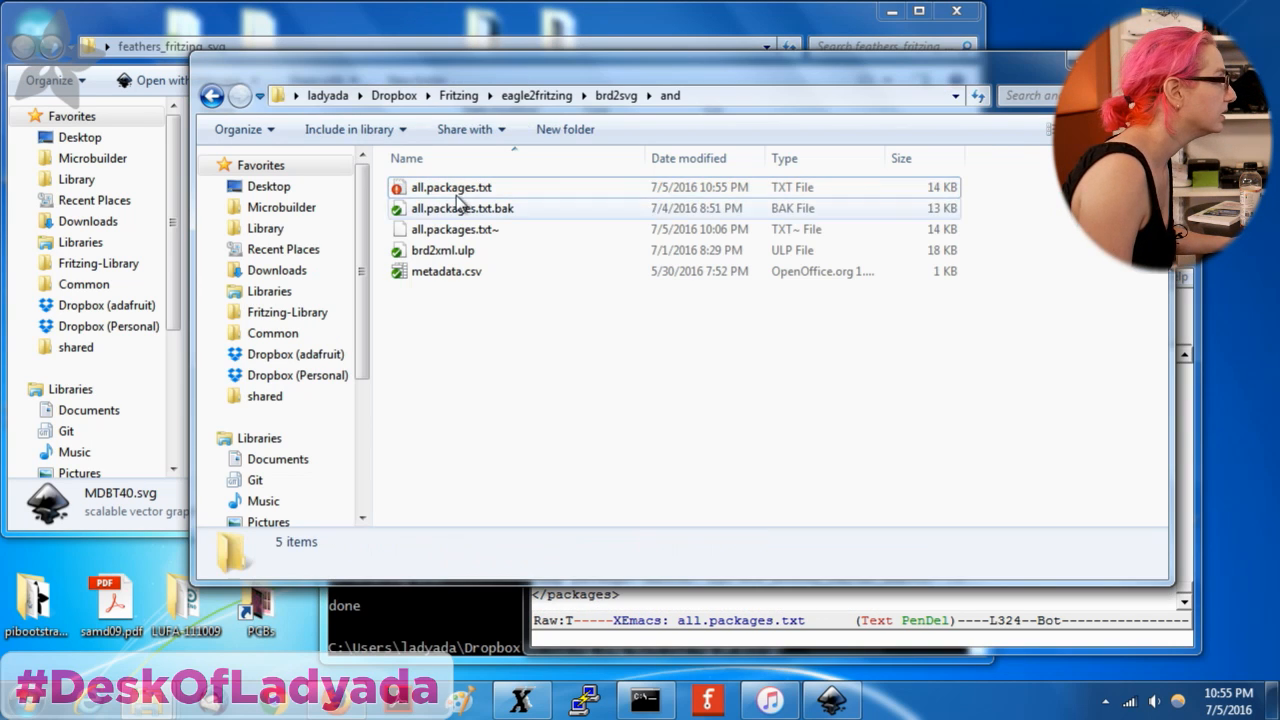
click(211, 95)
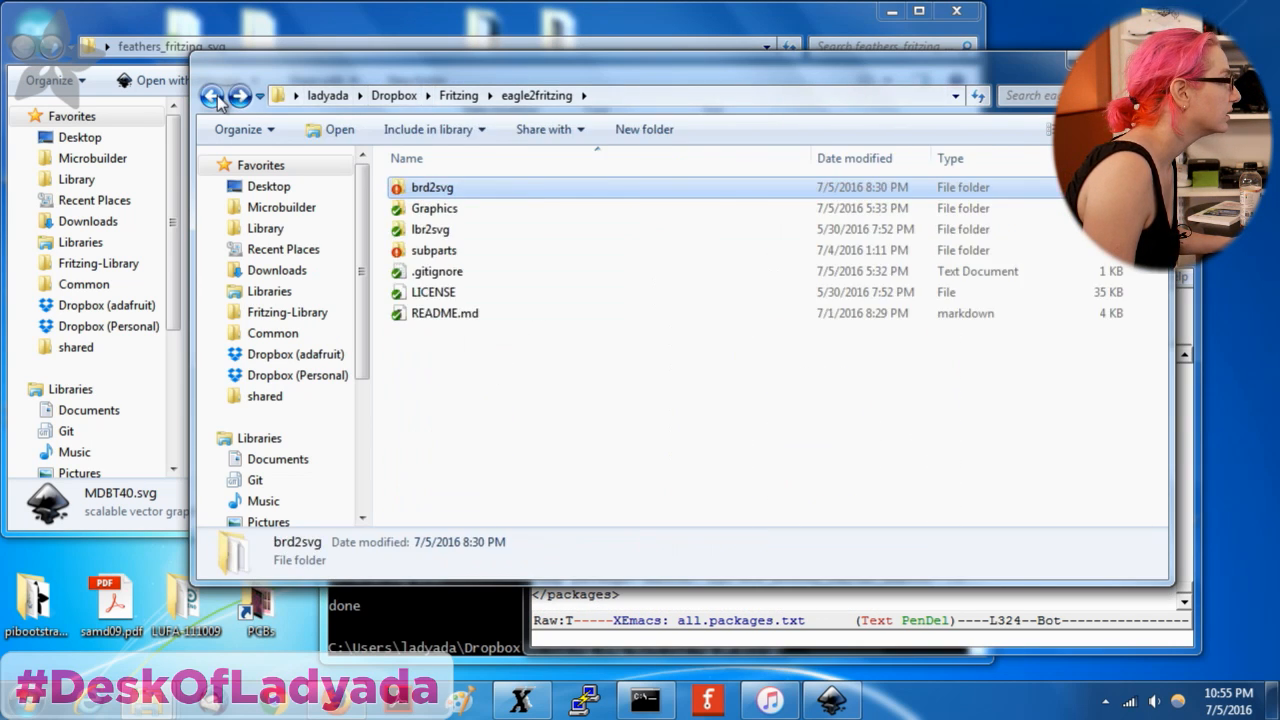
double_click(441, 244)
double_click(470, 182)
key(m)
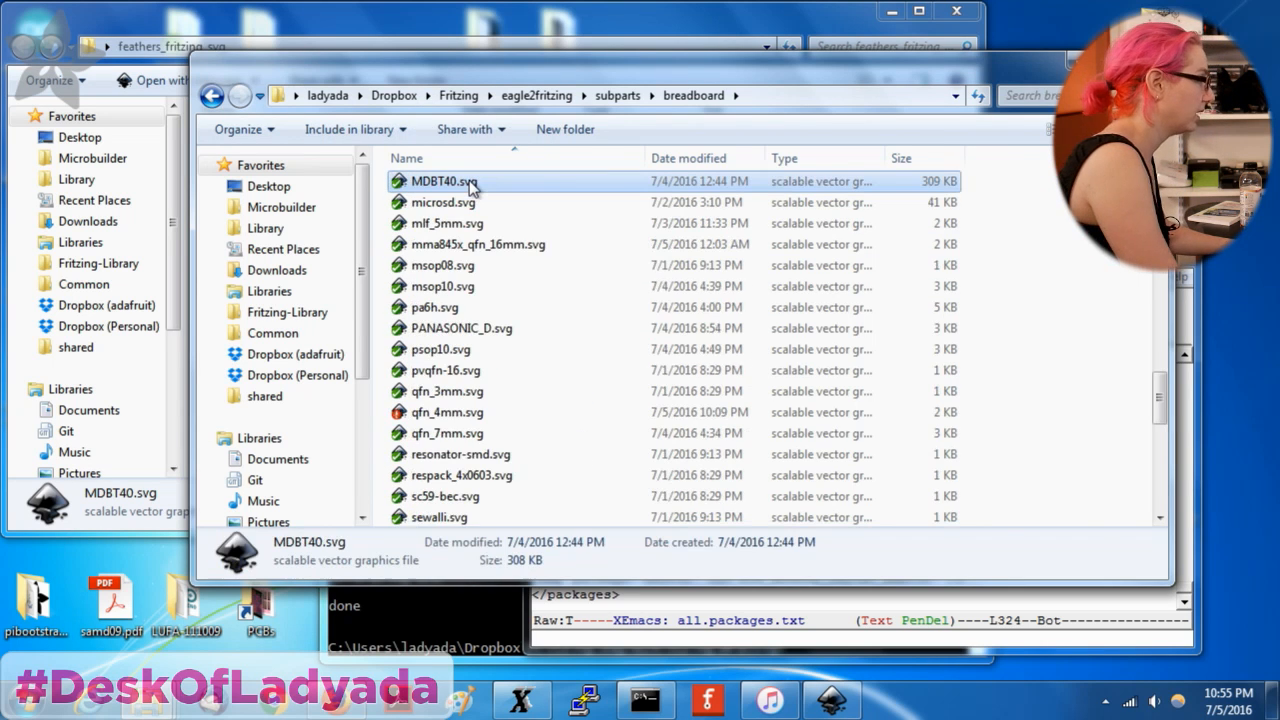
Correct the package name in the last mapping line to MDBT40 and save all.packages.txt.
click(1017, 612)
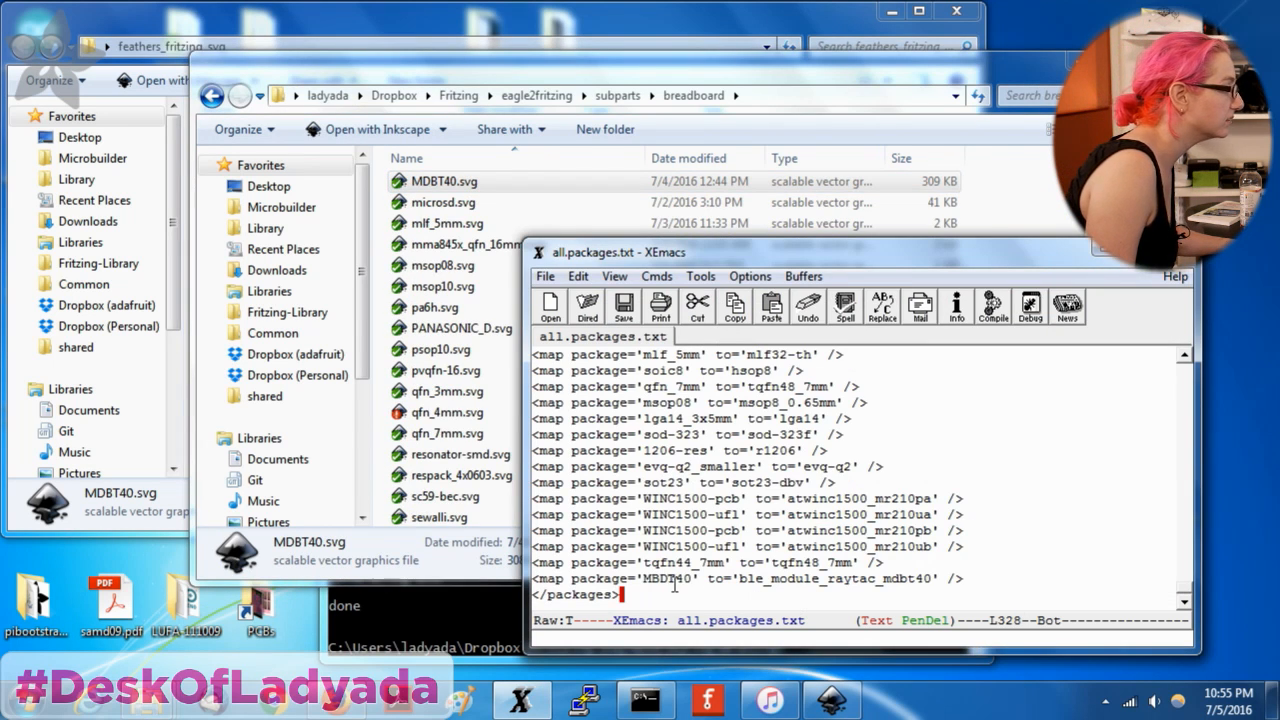
key(Left)
key(BackSpace)
key(Right)
text(B)
key(ctrl+x)
key(ctrl+s)
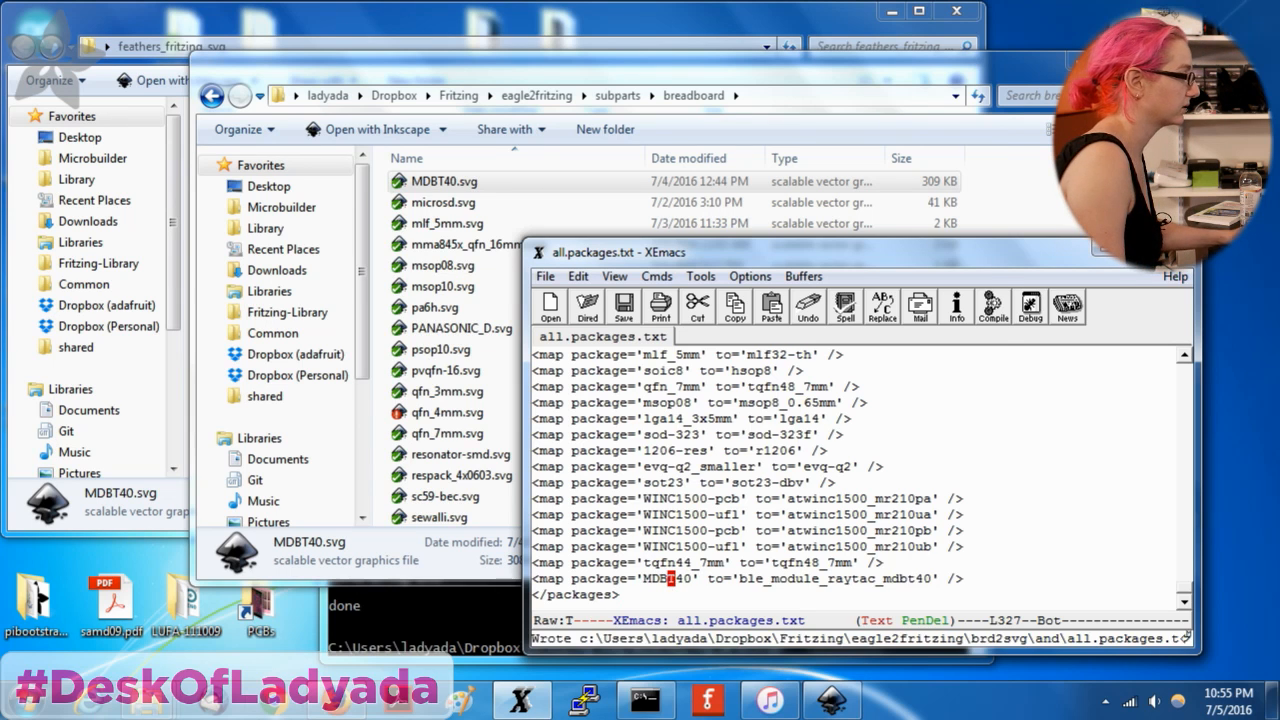
Rerun run.py in the terminal and check the ble_module_raytac_mdbt40 line of its output.
click(375, 643)
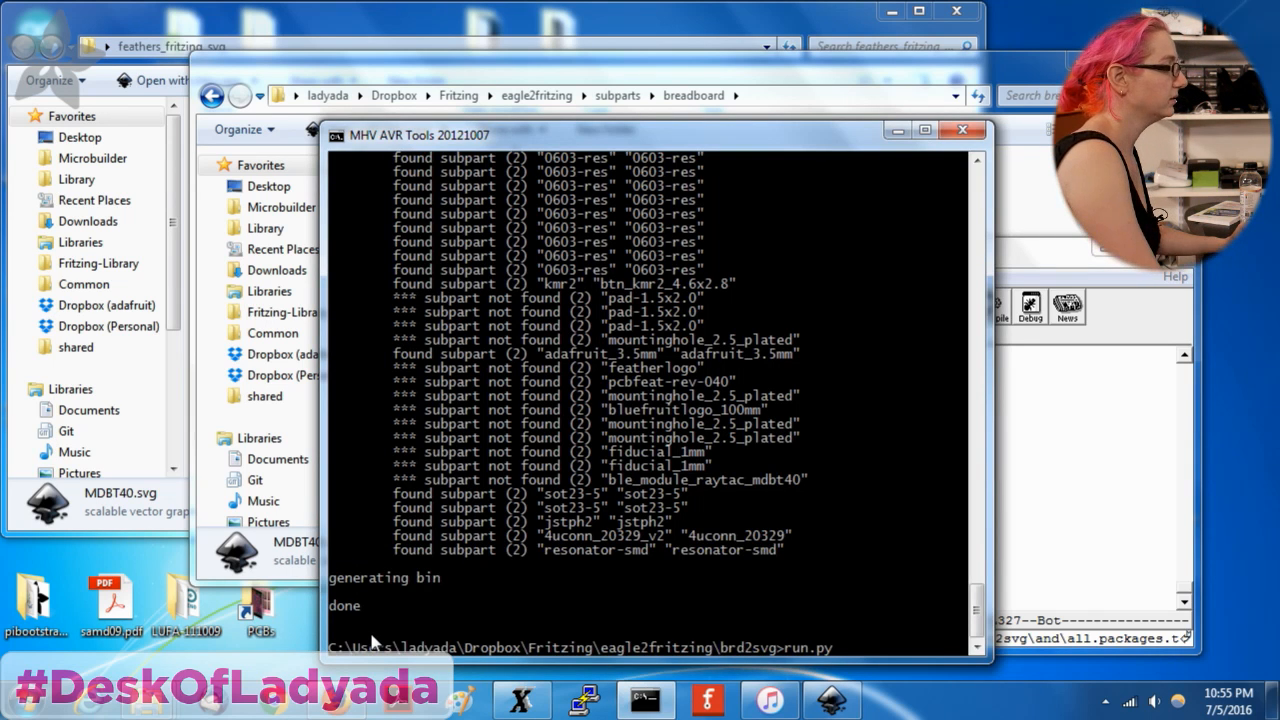
key(Return)
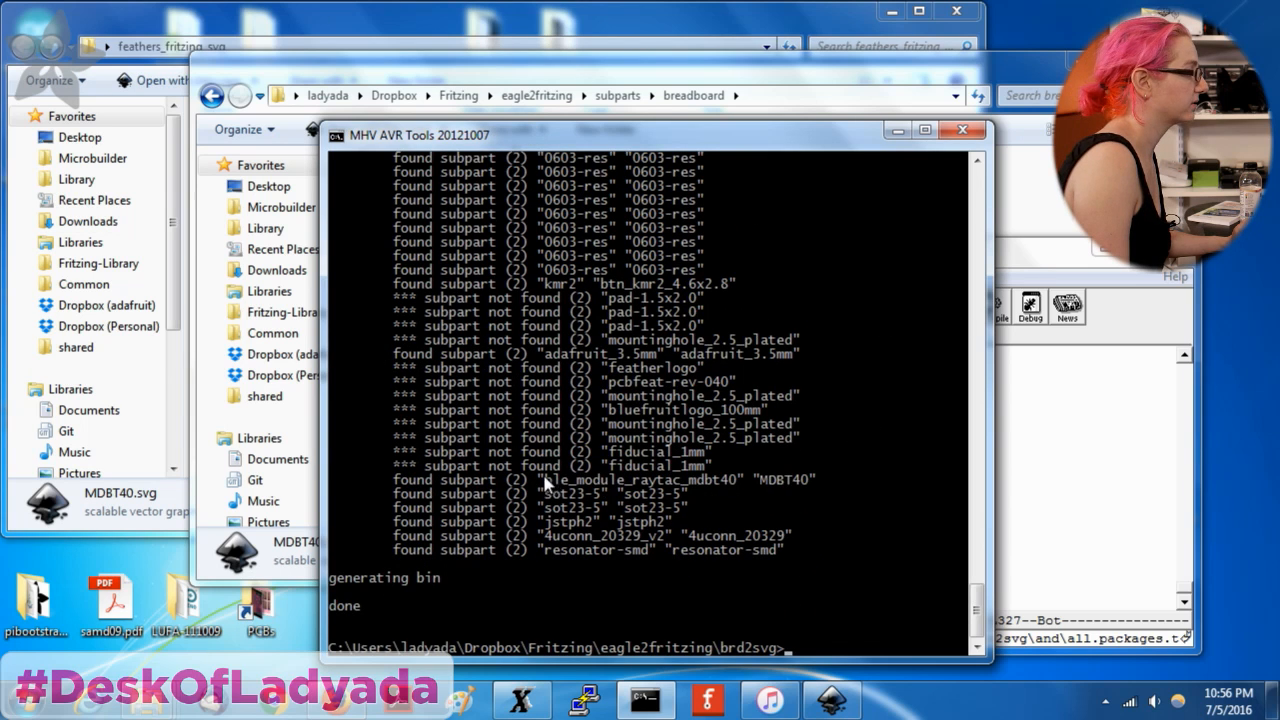
right_click(552, 482)
click(571, 491)
drag(395, 480, 818, 484)
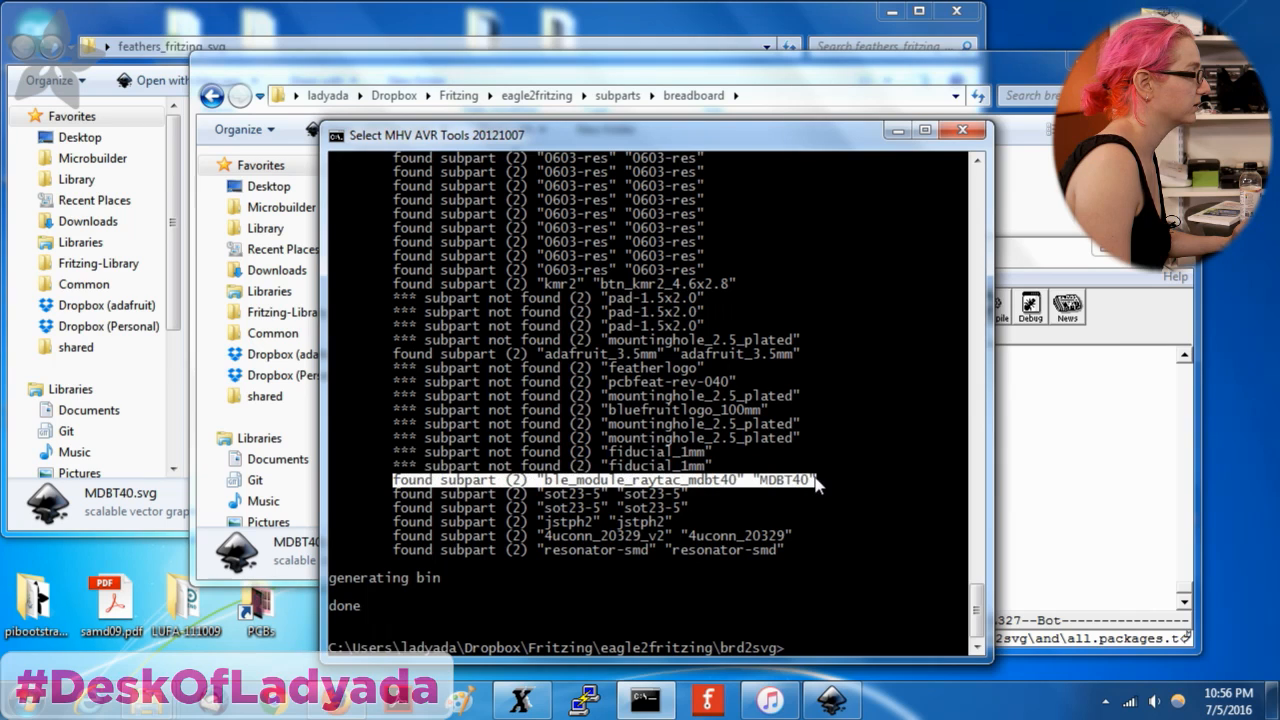
click(899, 484)
Switch to Inkscape and reload the Feather 32u4 Bluefruit breadboard SVG from disk to inspect the Bluetooth module's size and placement.
click(832, 698)
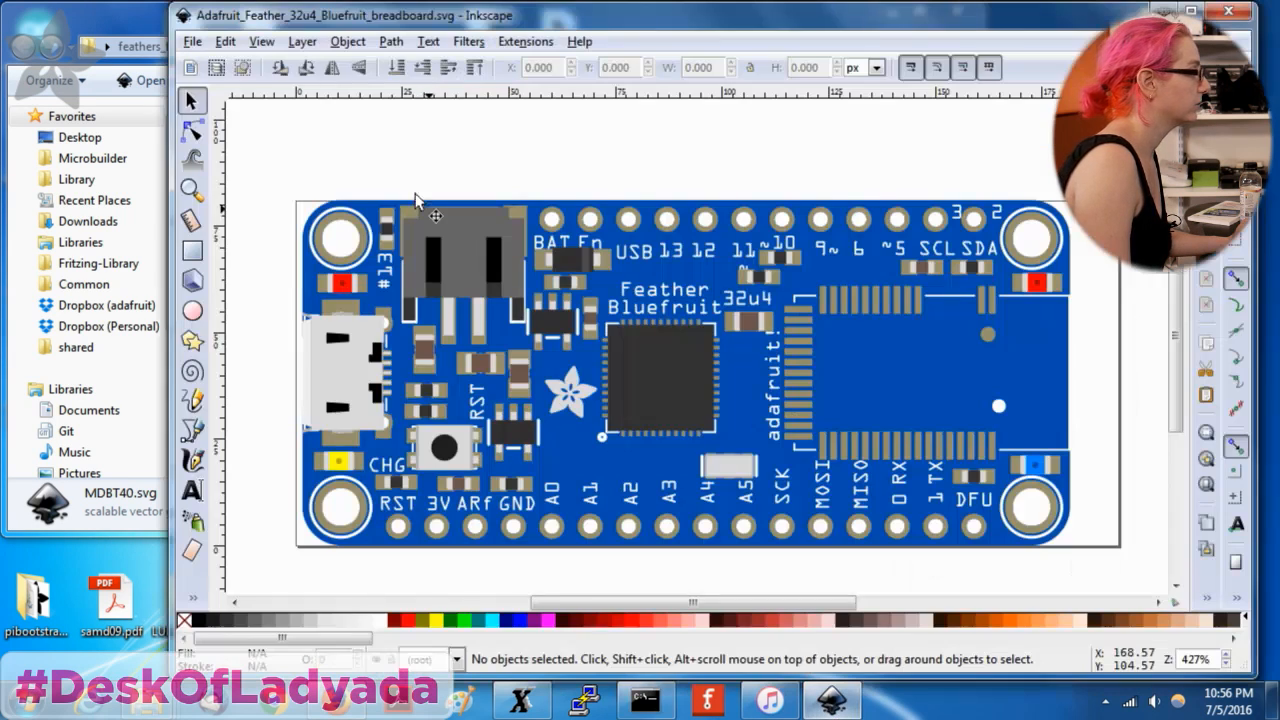
click(191, 41)
click(242, 147)
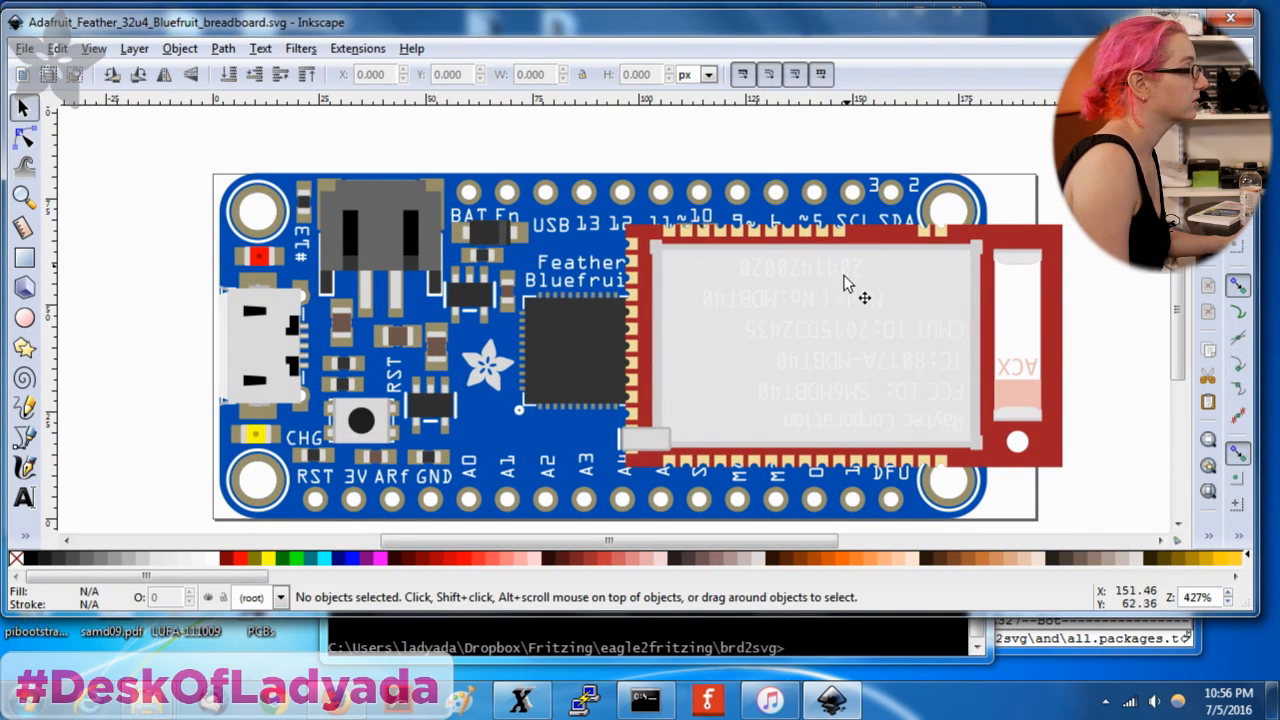
click(862, 313)
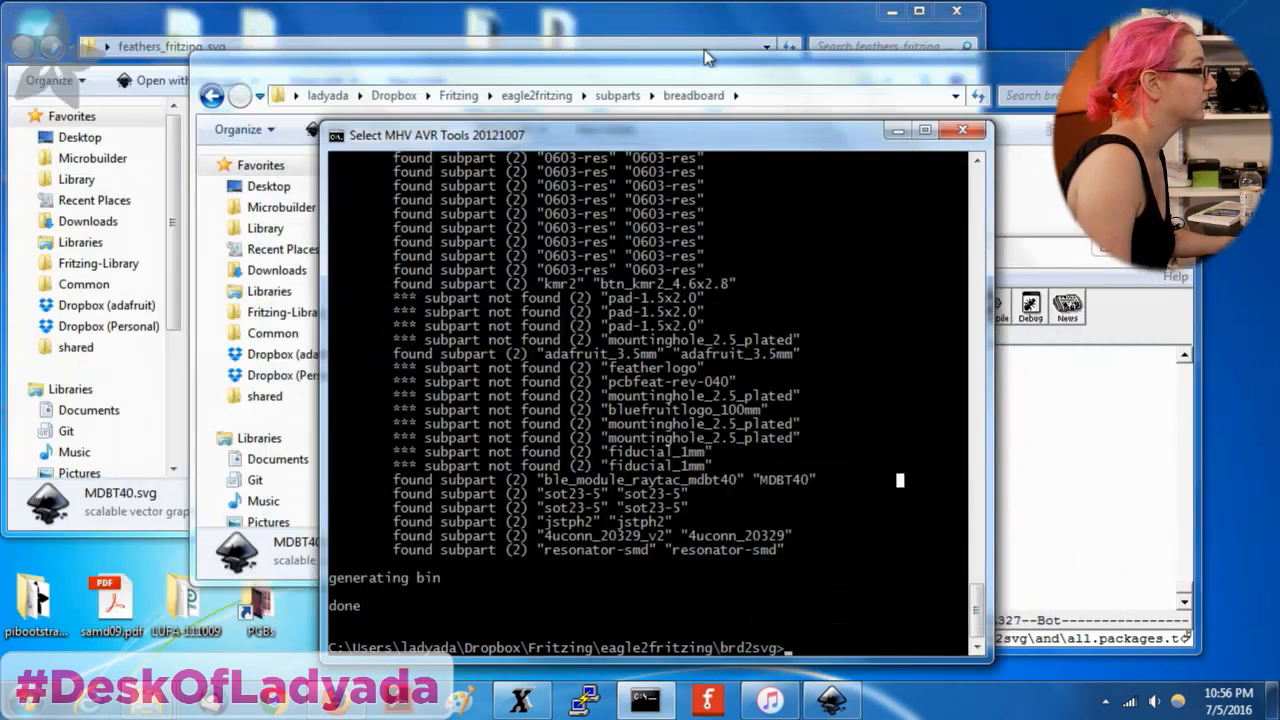
Open MDBT40.svg from the subparts breadboard folder in Inkscape and position its window so the module is in view.
click(618, 74)
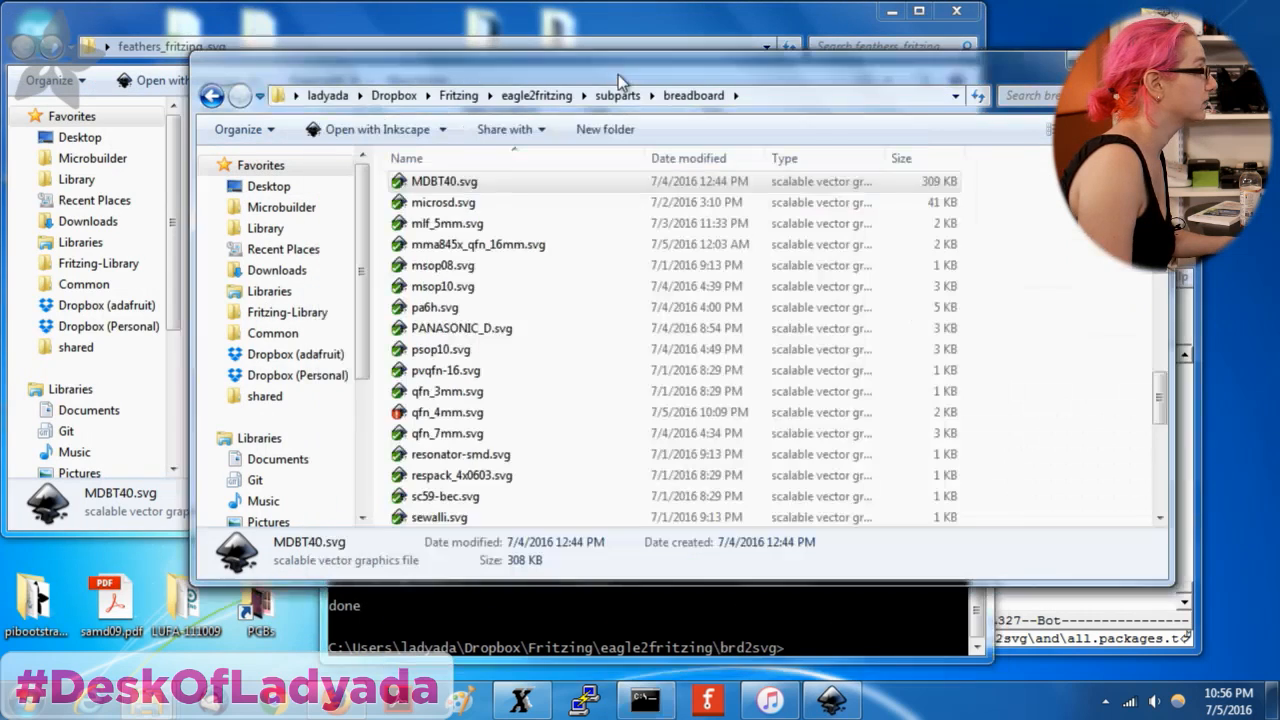
double_click(442, 181)
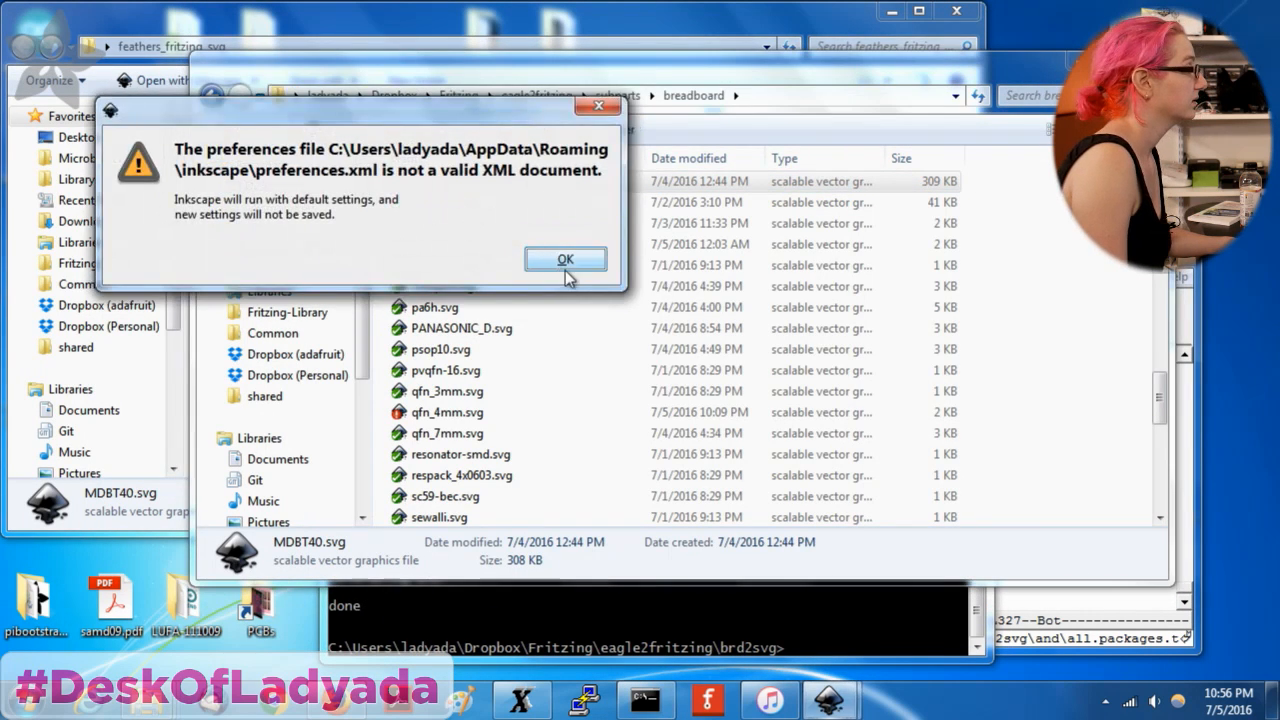
click(563, 259)
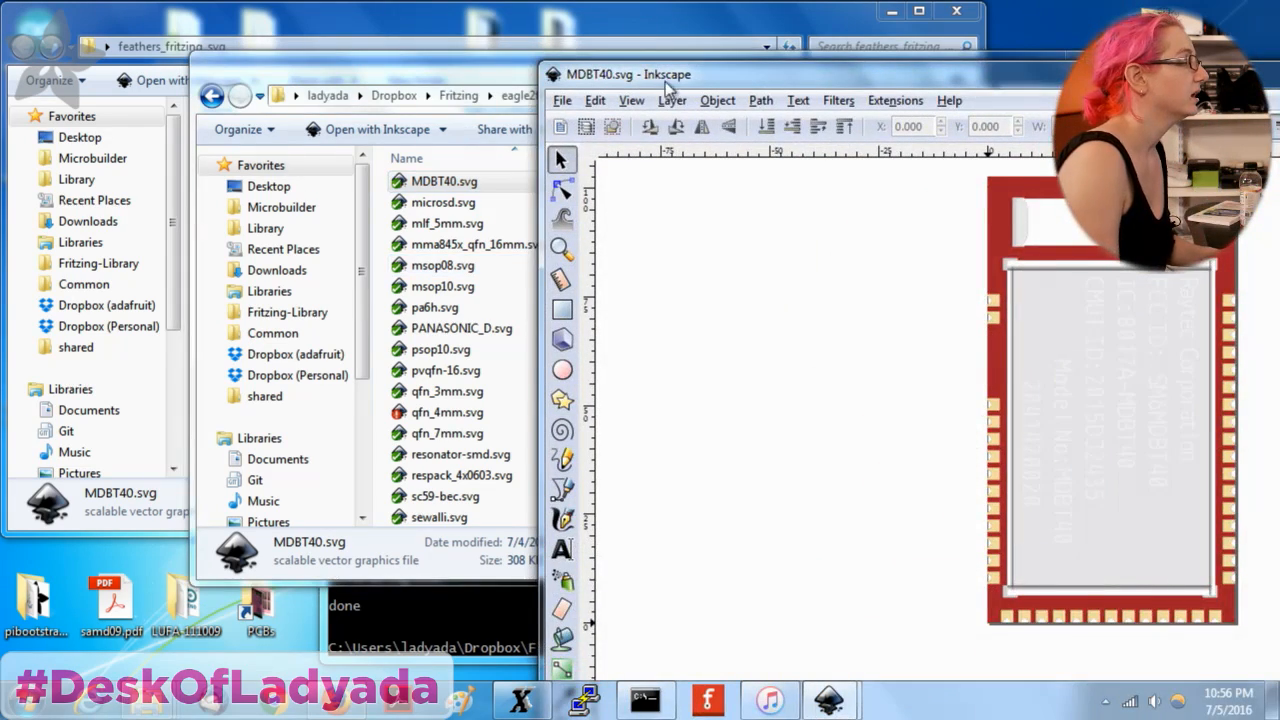
drag(665, 82, 152, 38)
drag(42, 12, 307, 104)
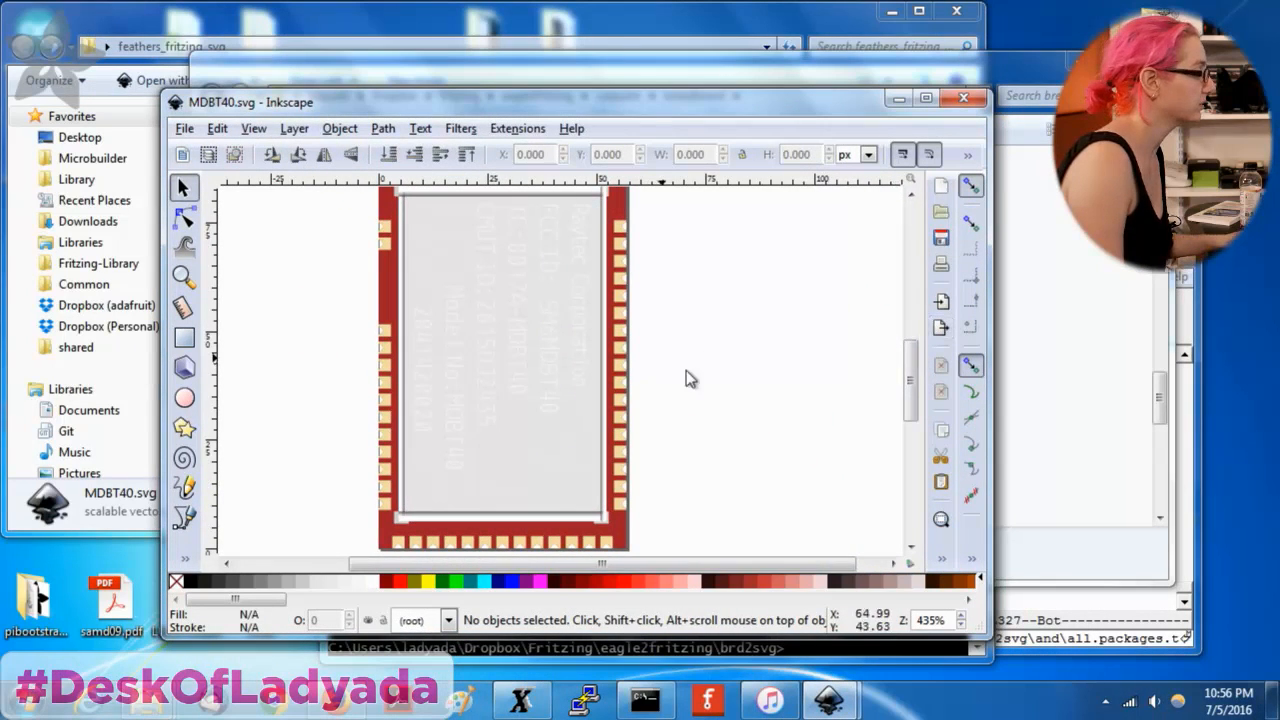
drag(623, 88, 623, 2)
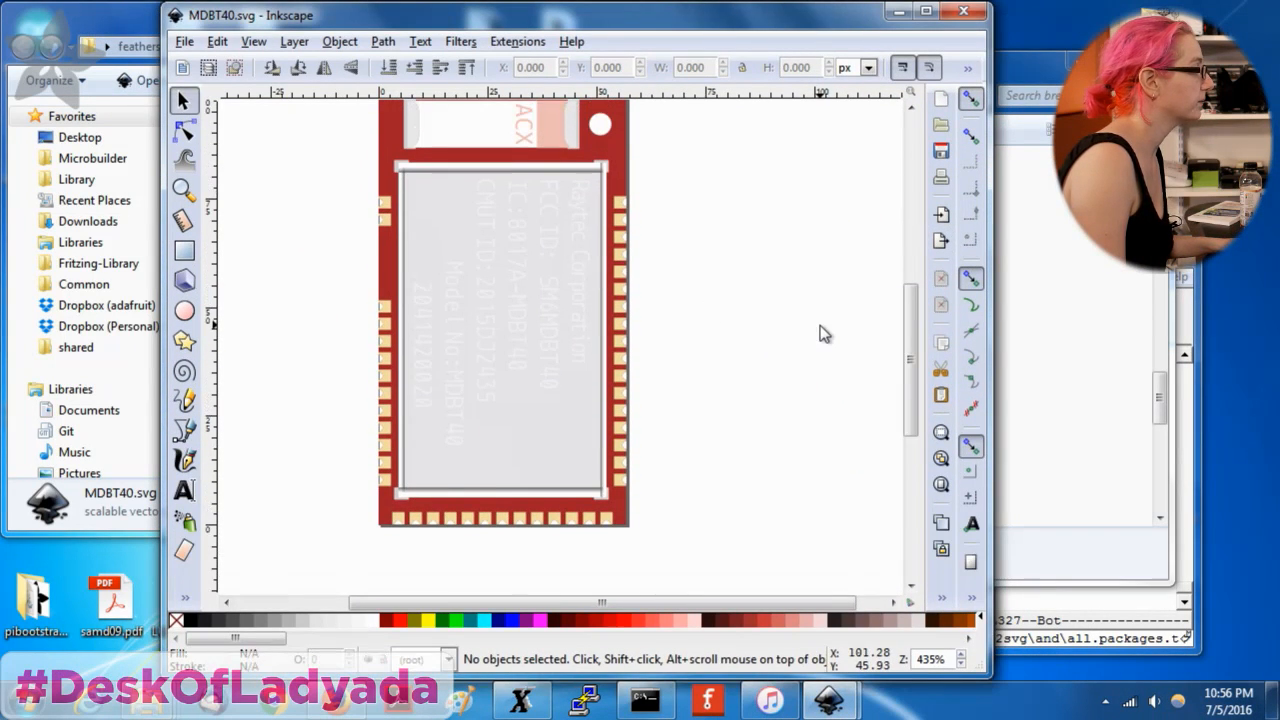
Select the module group, set the document's default units to mm and save MDBT40.svg.
click(424, 322)
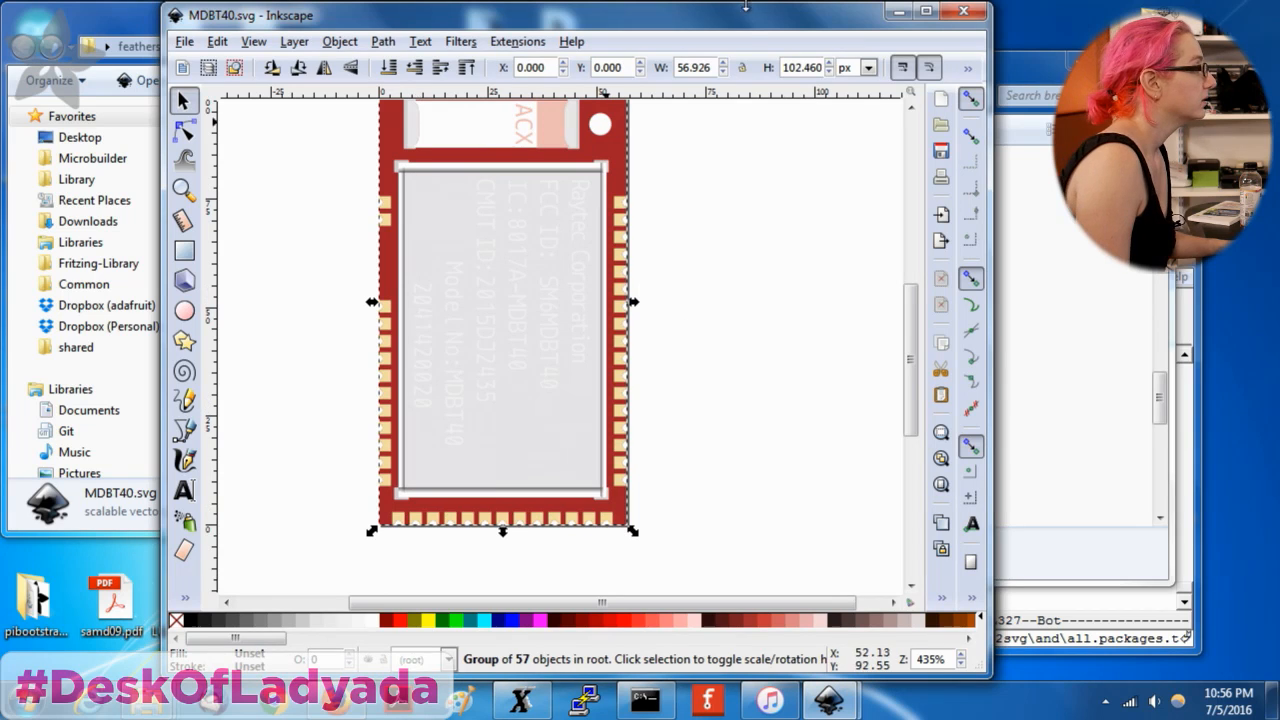
key(ctrl+shift+d)
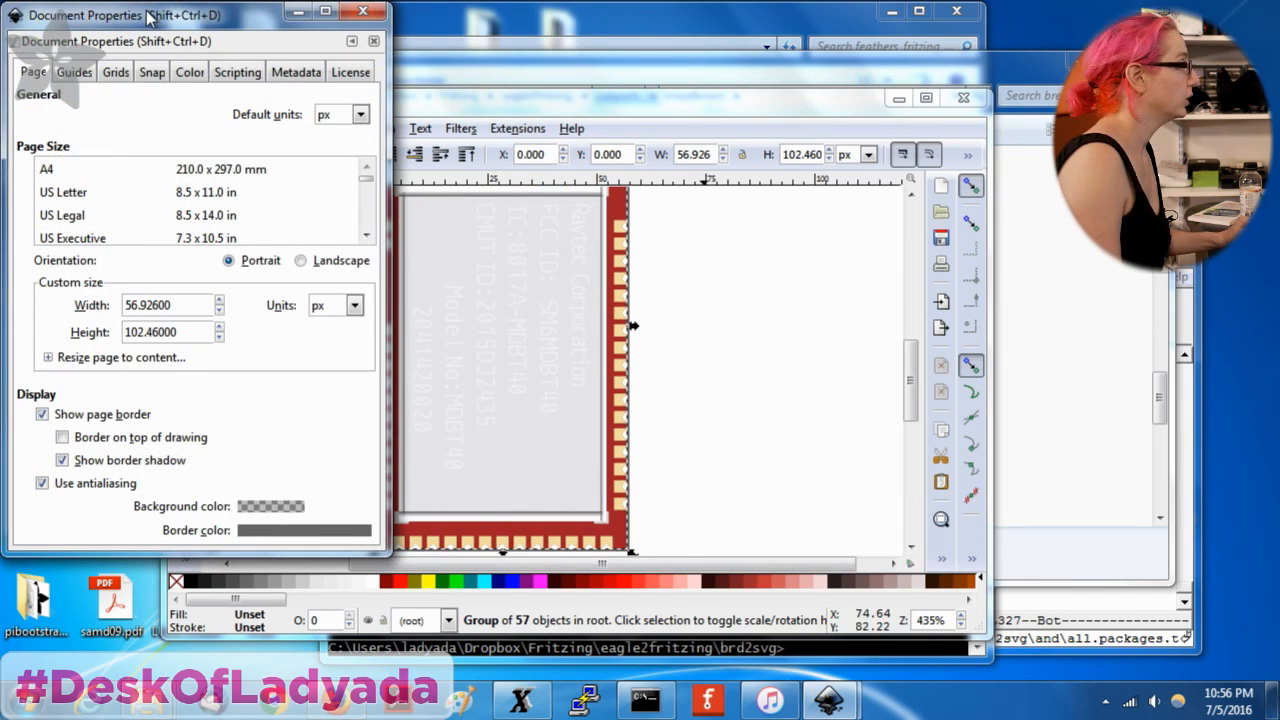
drag(150, 10, 678, 75)
click(890, 174)
click(877, 290)
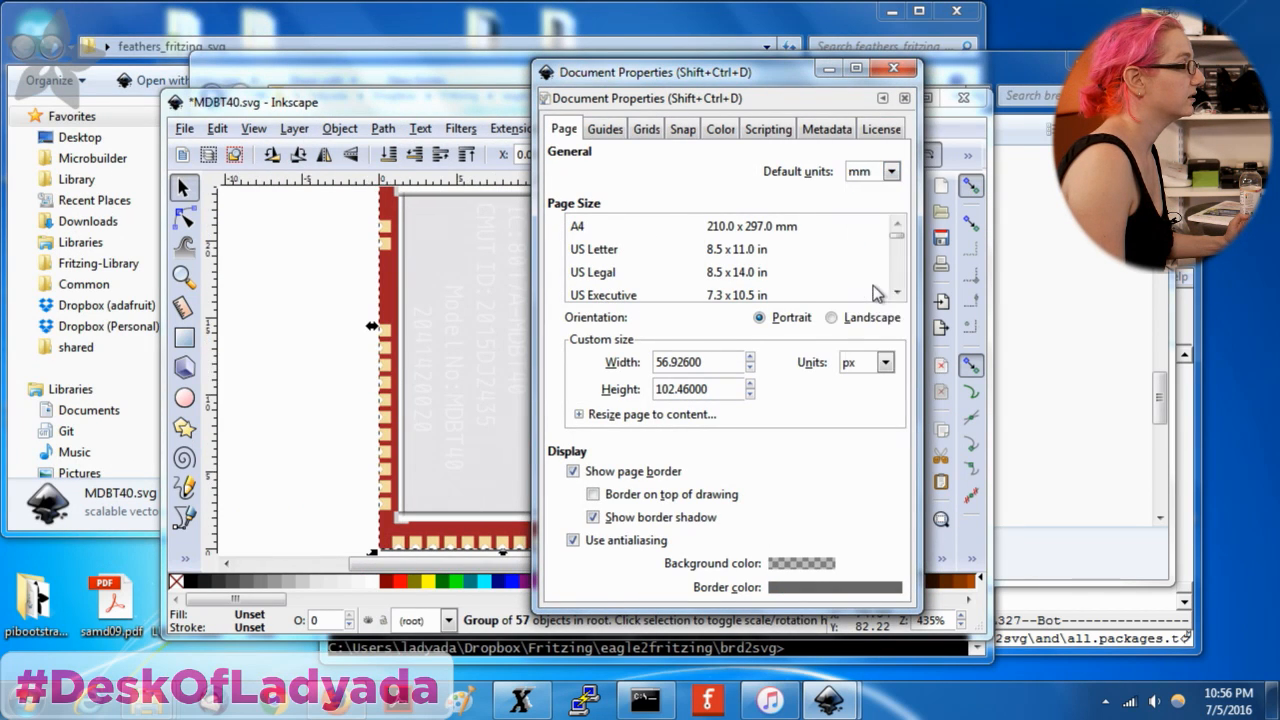
click(885, 362)
click(870, 490)
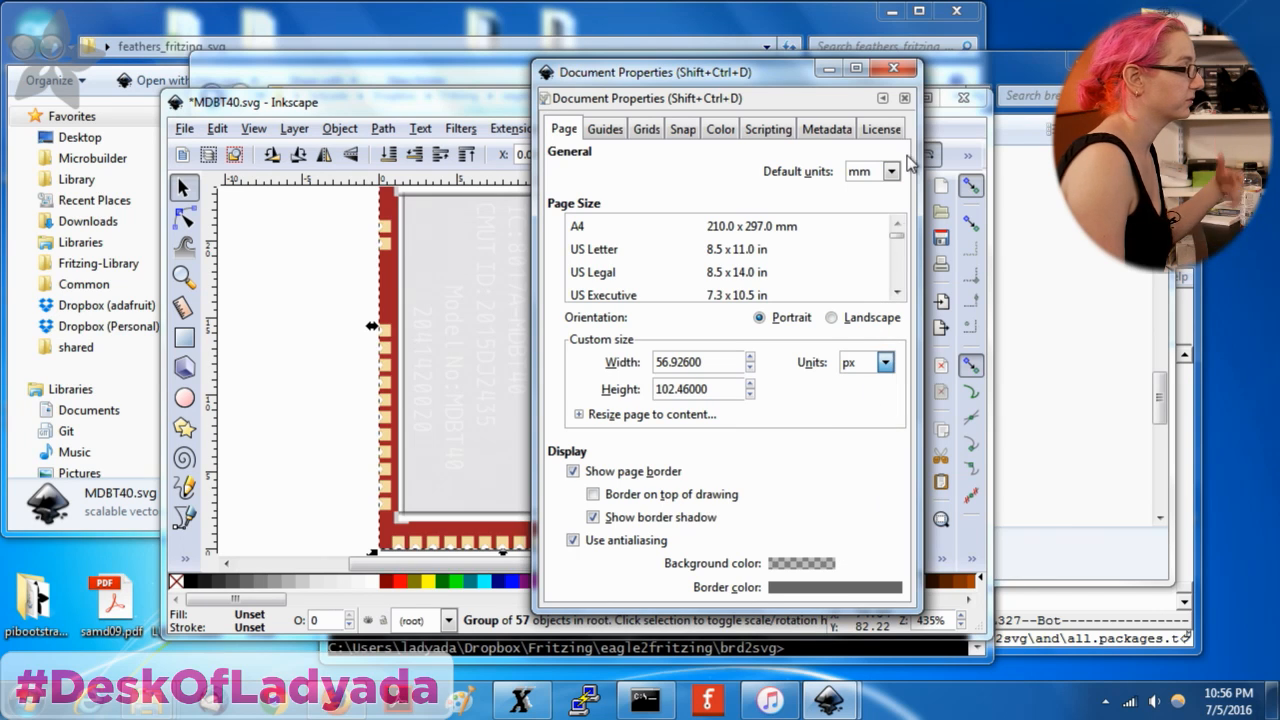
click(900, 74)
key(ctrl+s)
Switch to the web browser, search for mdbt40 and open Raytac's MDBT40 specification PDF.
key(alt+Tab)
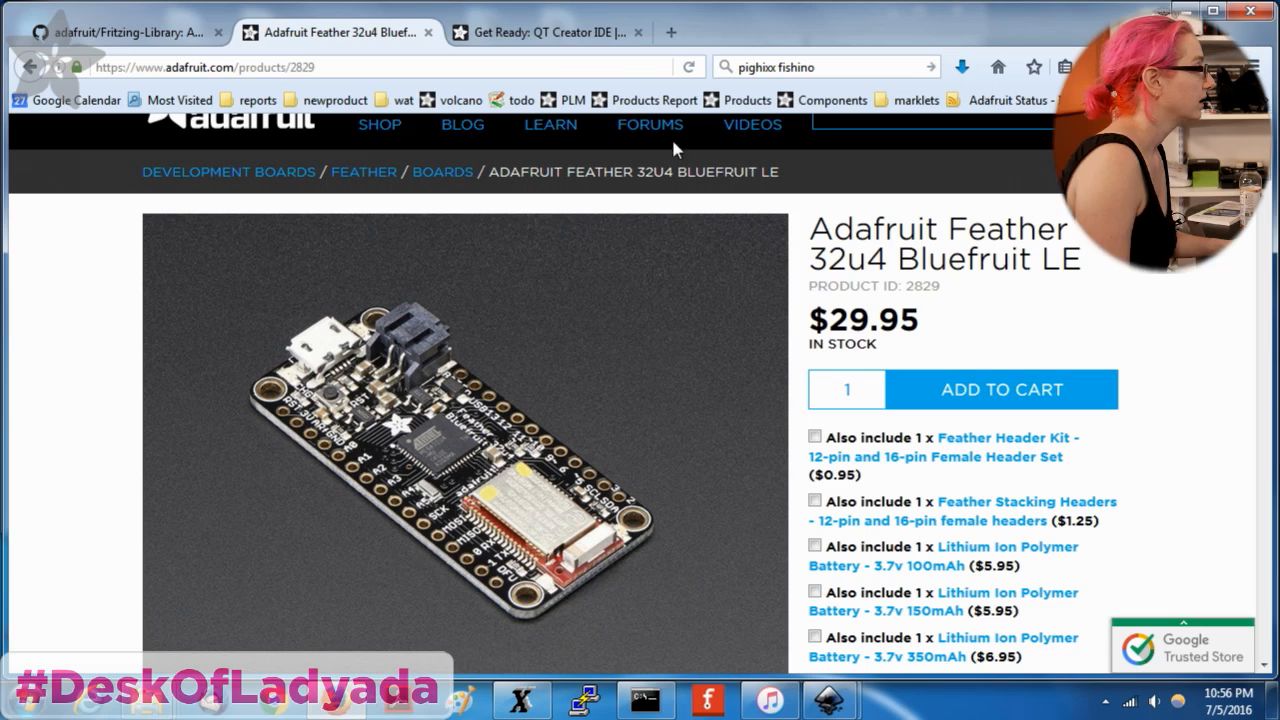
click(769, 67)
text(mdbt5)
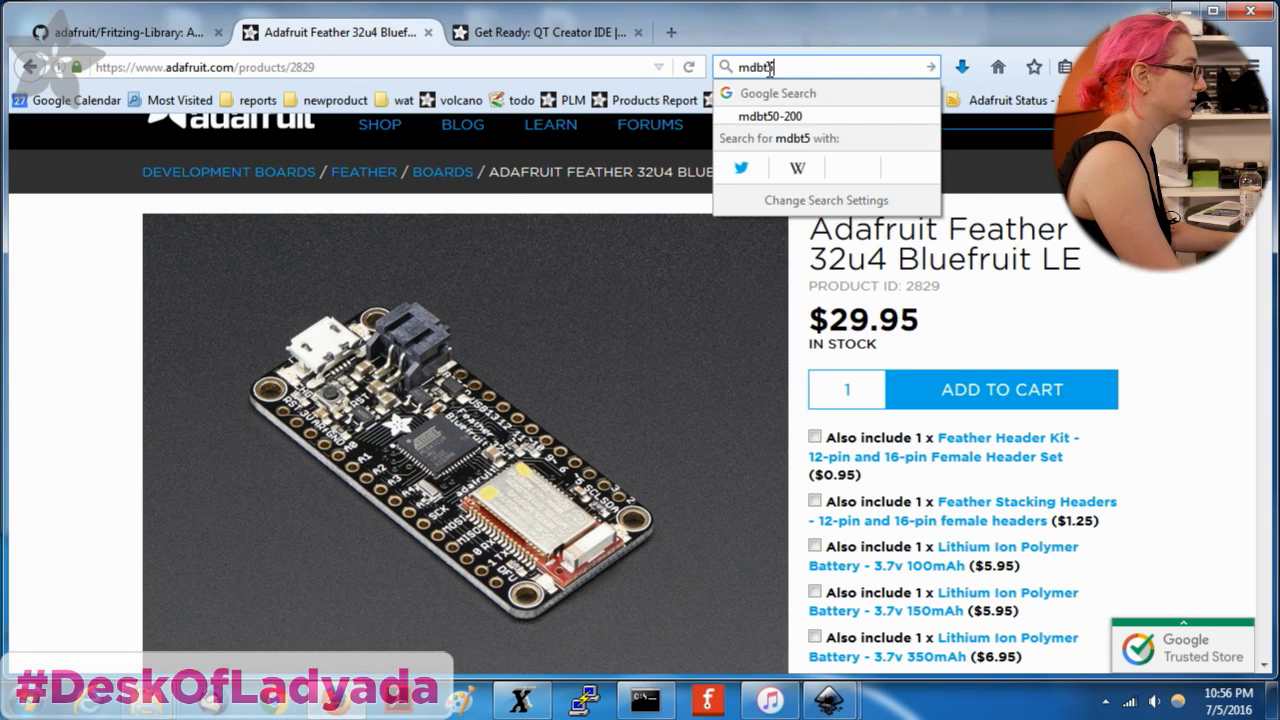
key(BackSpace)
text(40)
key(Return)
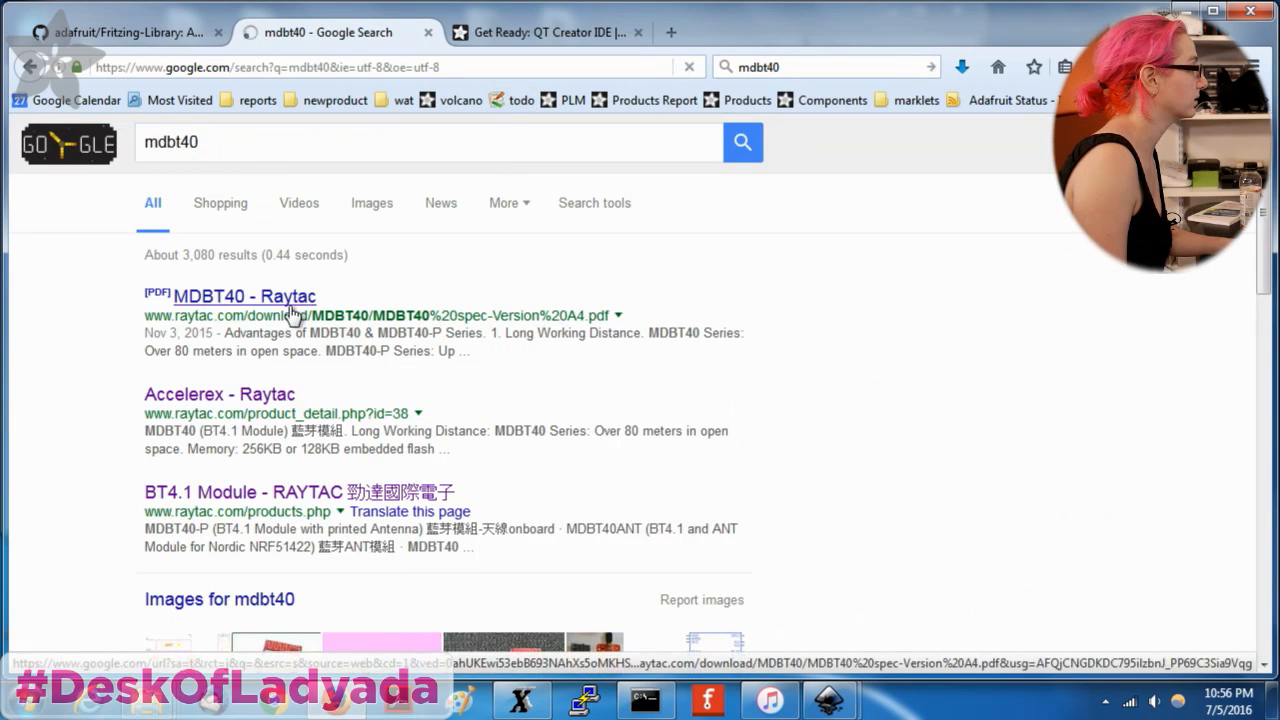
click(290, 306)
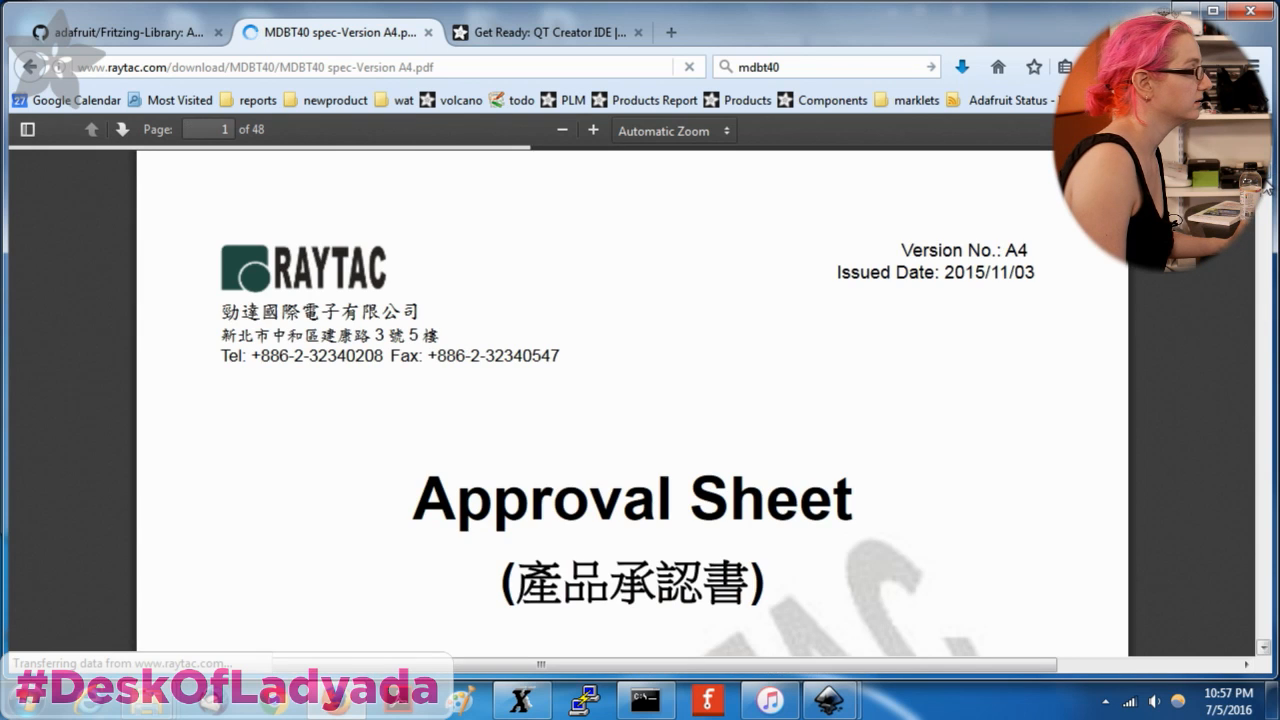
Examine the PCB dimensions of the MDBT40 series in the datasheet's Product Dimension section on page 7.
scroll(1257, 305, down, 10)
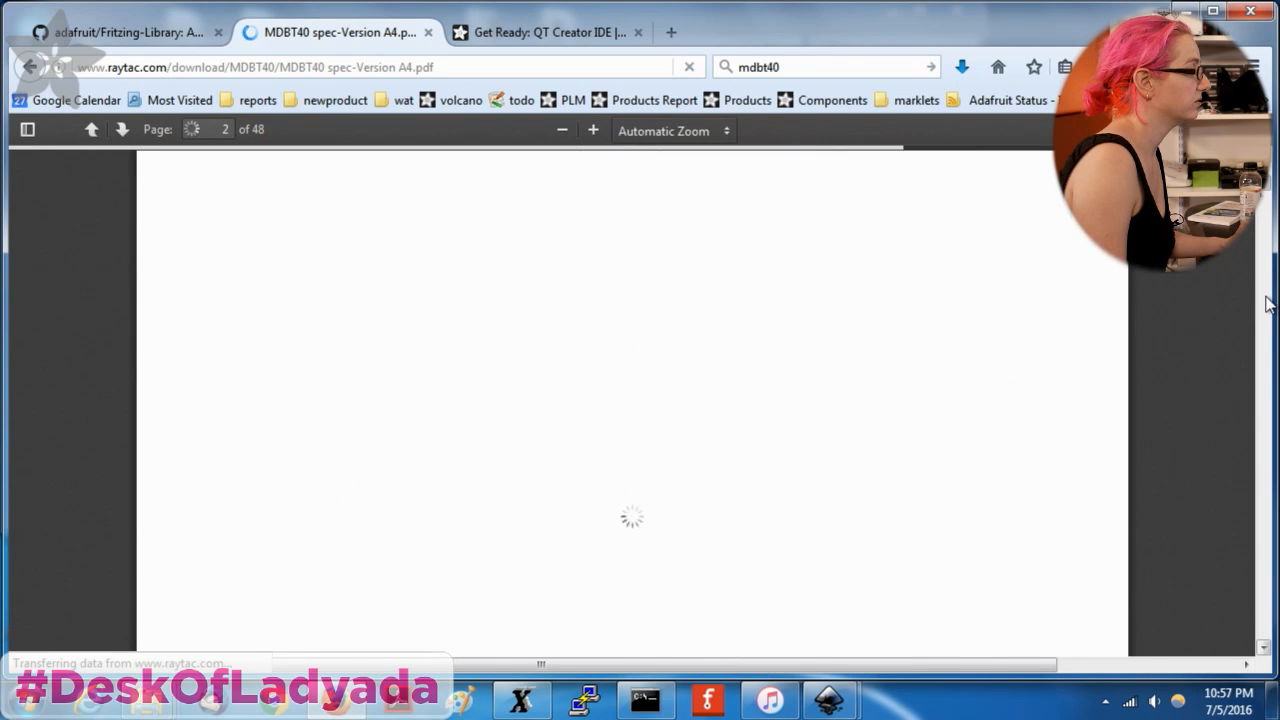
scroll(1267, 305, down, 10)
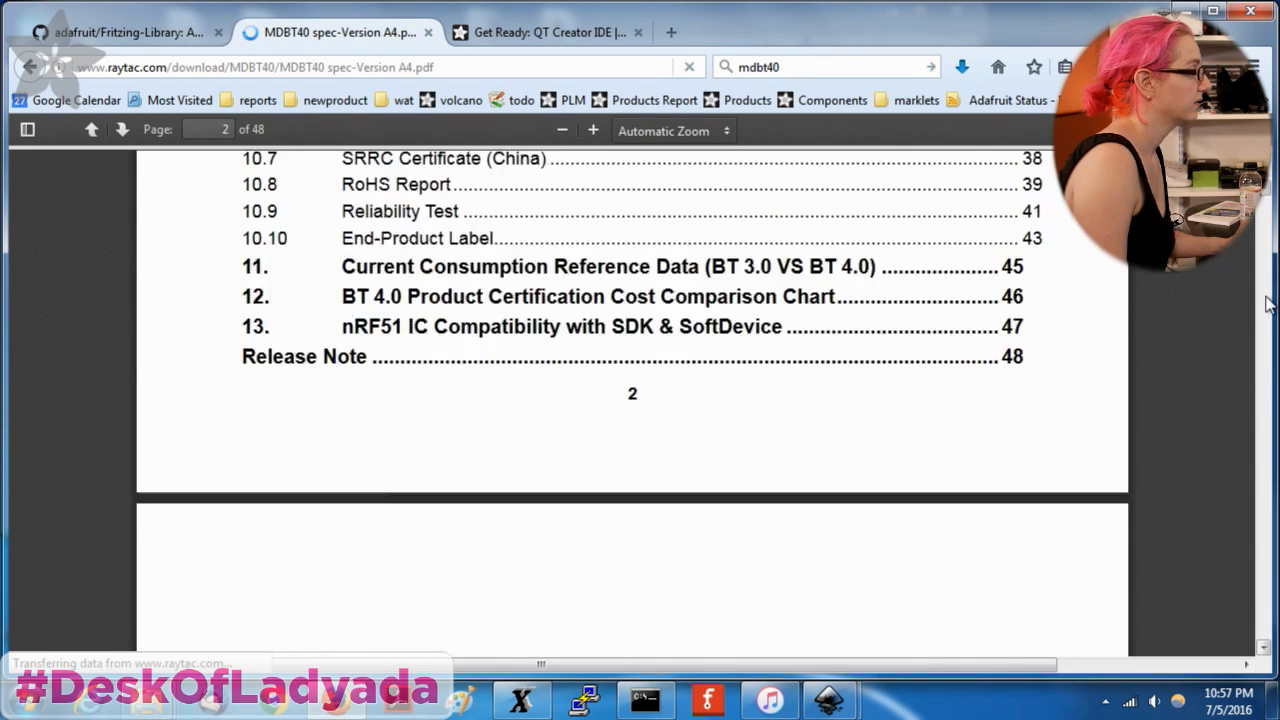
scroll(1267, 305, down, 12)
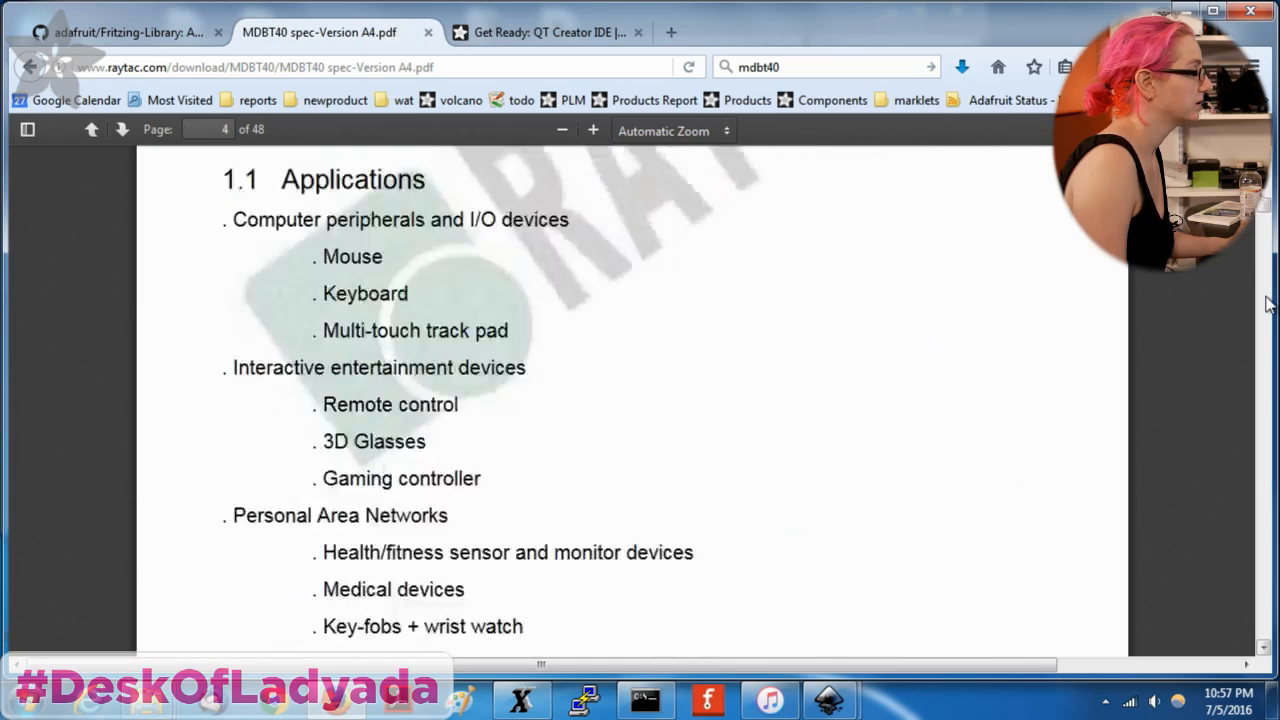
scroll(1267, 305, down, 12)
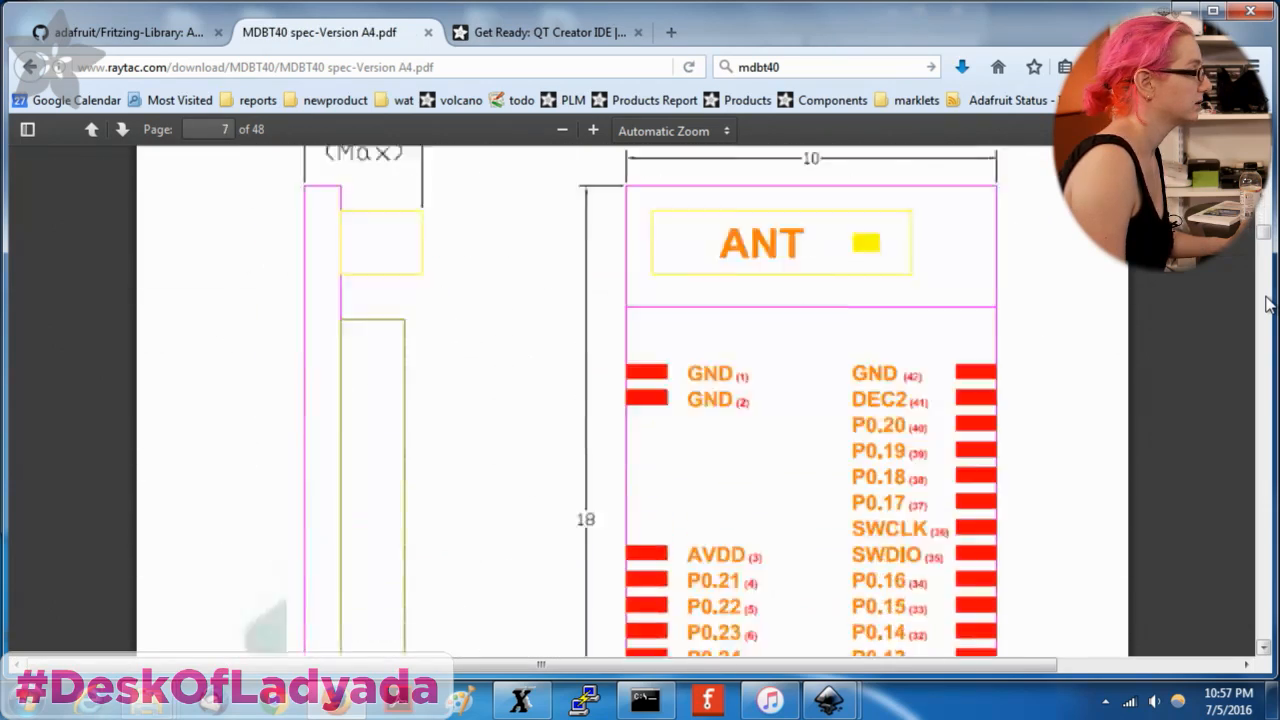
scroll(1140, 360, up, 8)
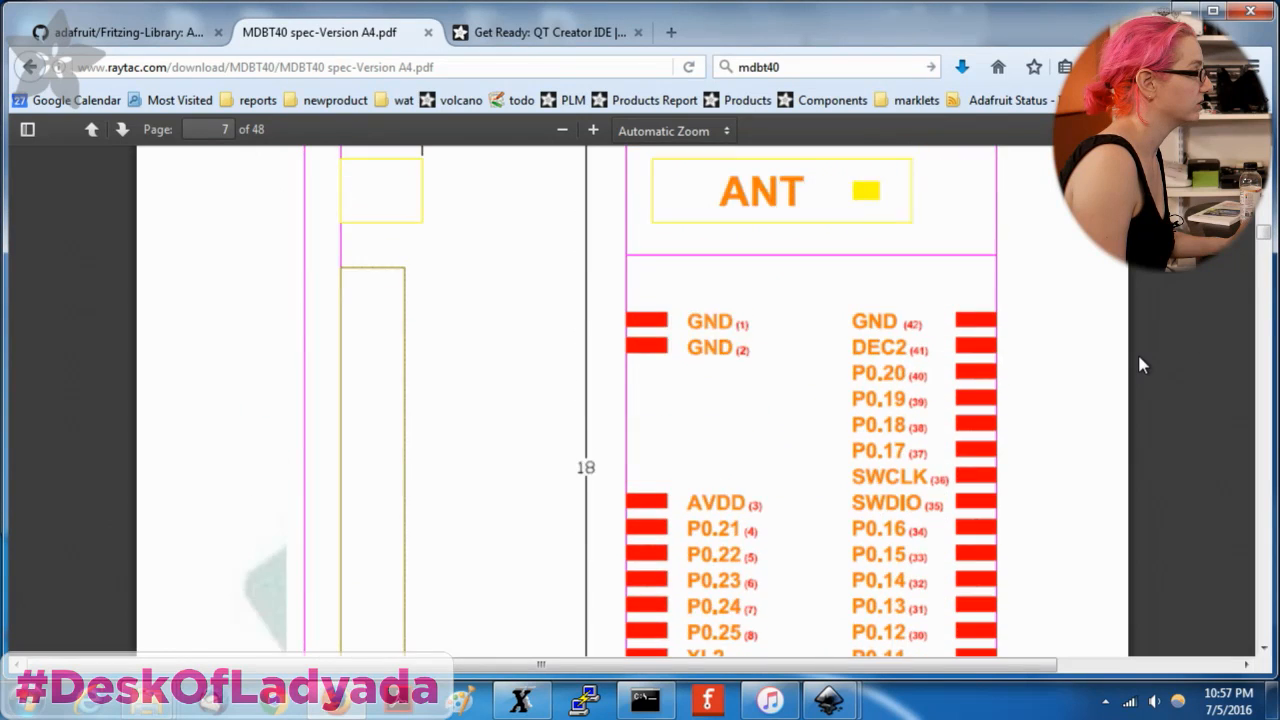
scroll(1075, 347, down, 9)
scroll(1075, 347, up, 5)
scroll(1075, 347, up, 3)
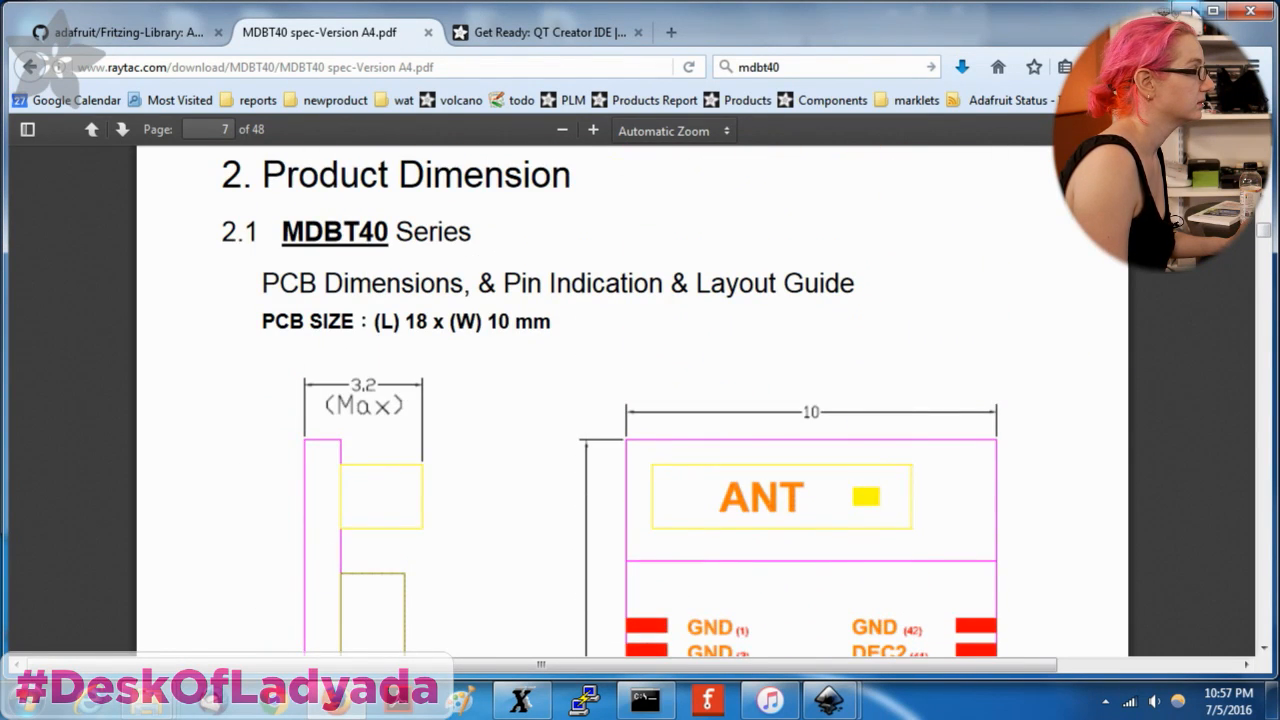
scroll(920, 295, down, 3)
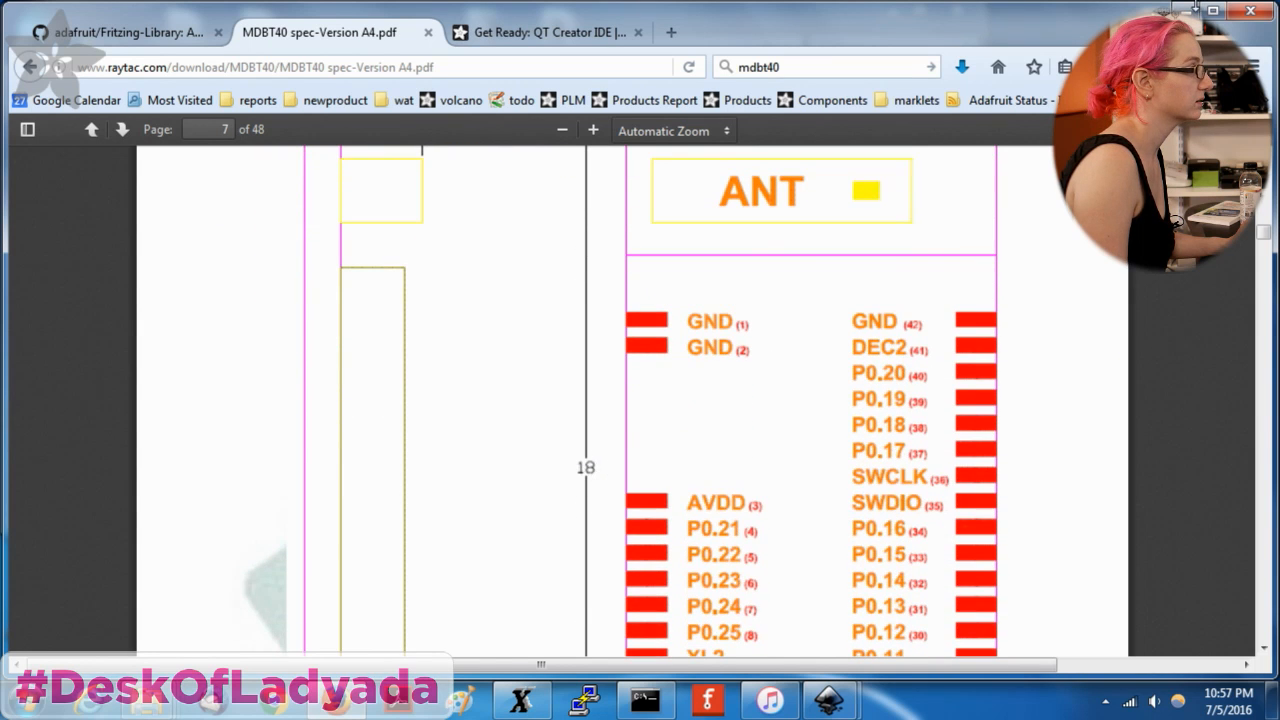
Return to MDBT40.svg in Inkscape and set the module group's width to 10 mm and height to 18 mm.
click(1196, 9)
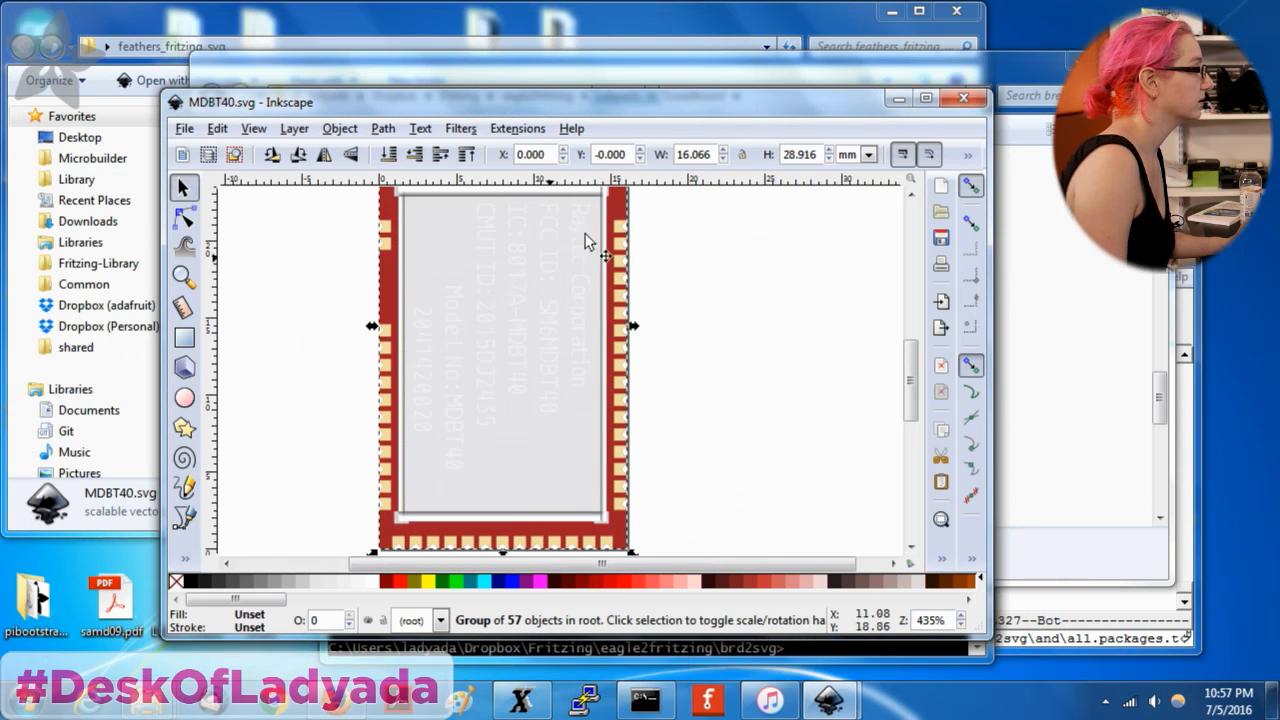
text(1)
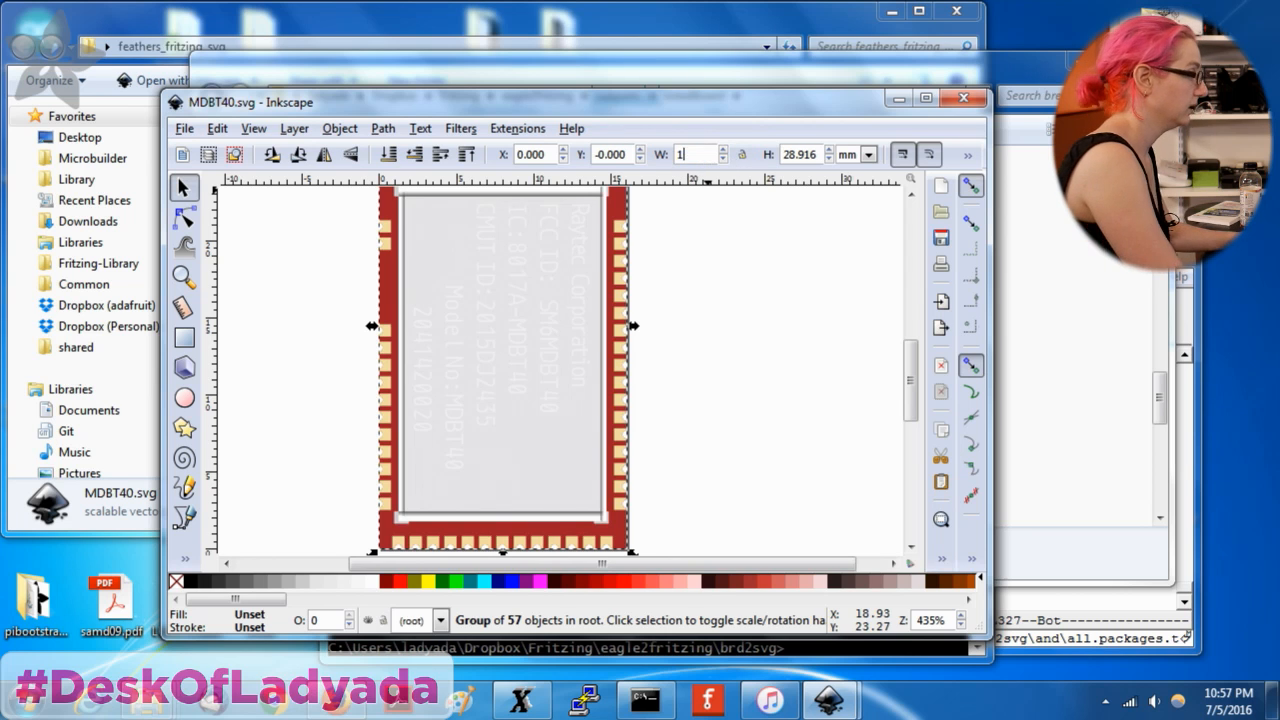
text(0)
key(Return)
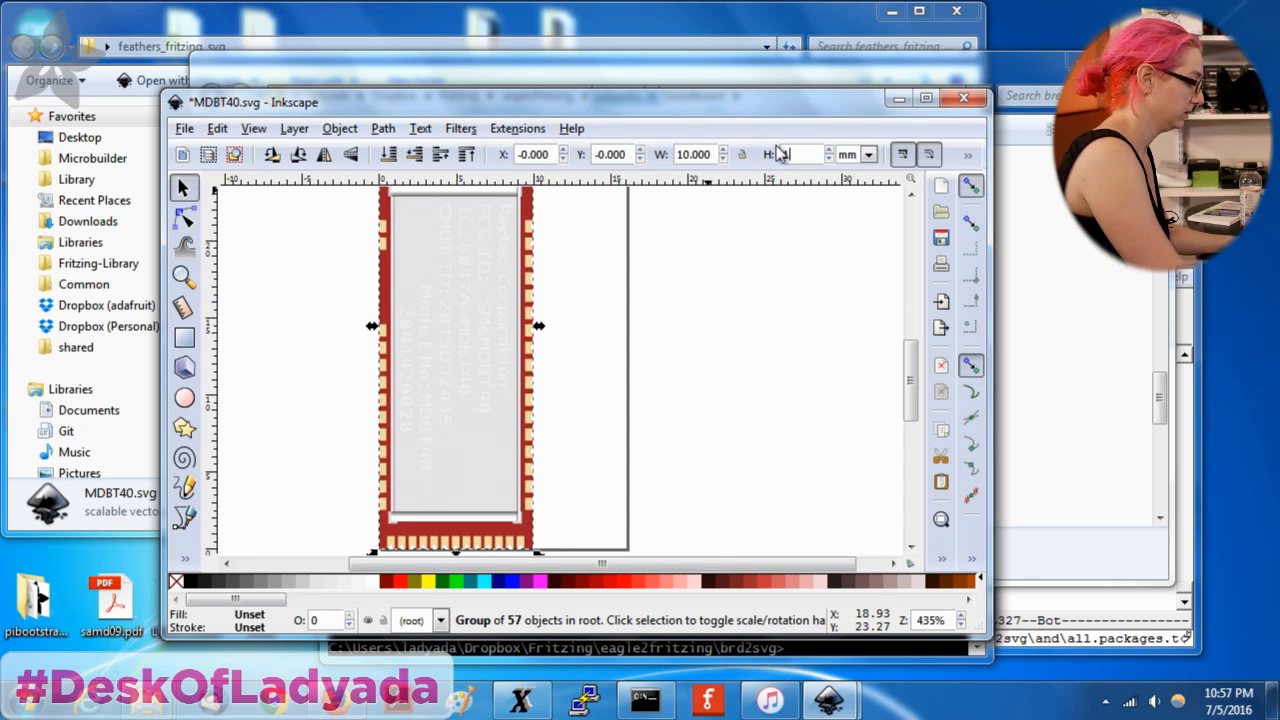
click(779, 151)
text(18)
key(Return)
click(815, 421)
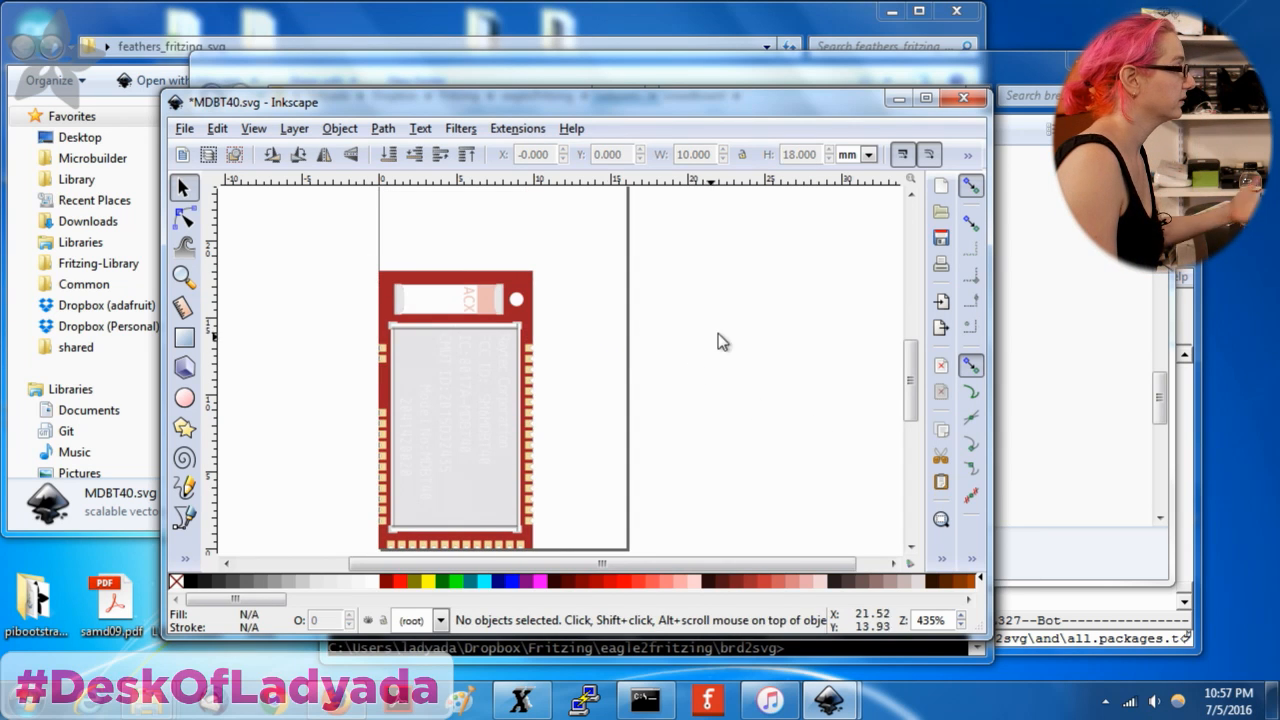
Resize the page to the drawing with zero margins and save MDBT40.svg.
key(ctrl)
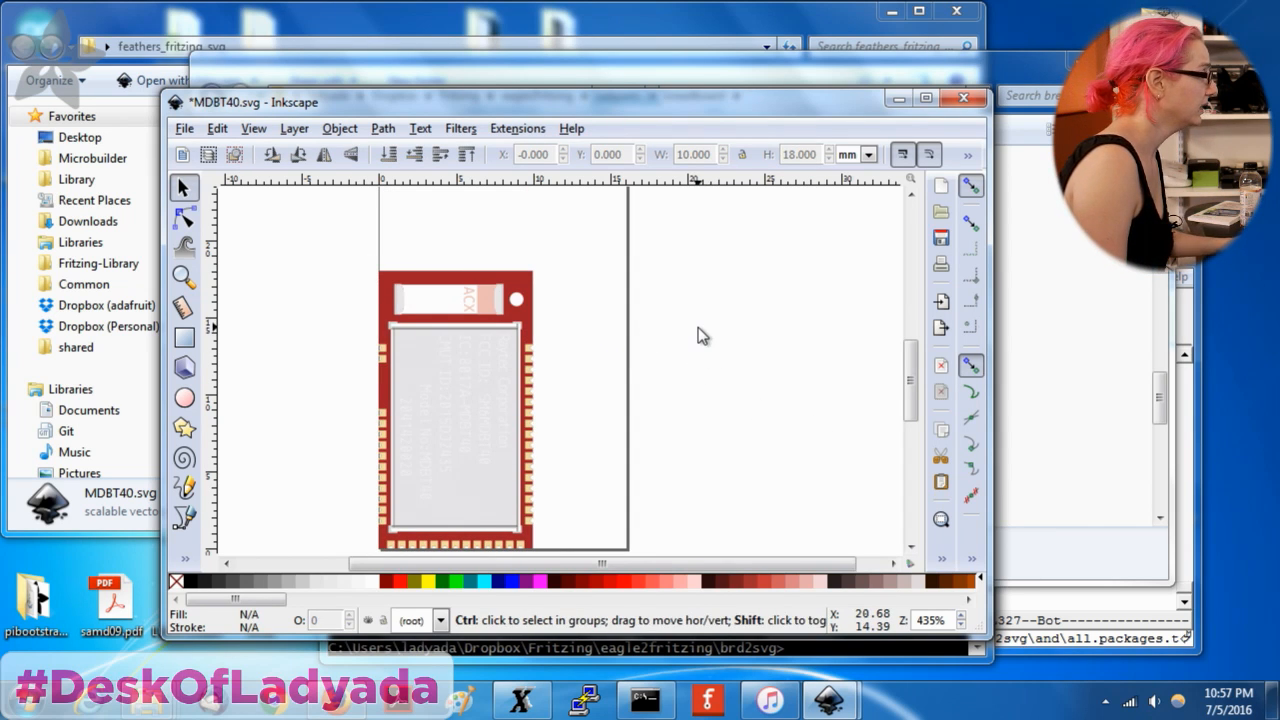
key(ctrl+shift+d)
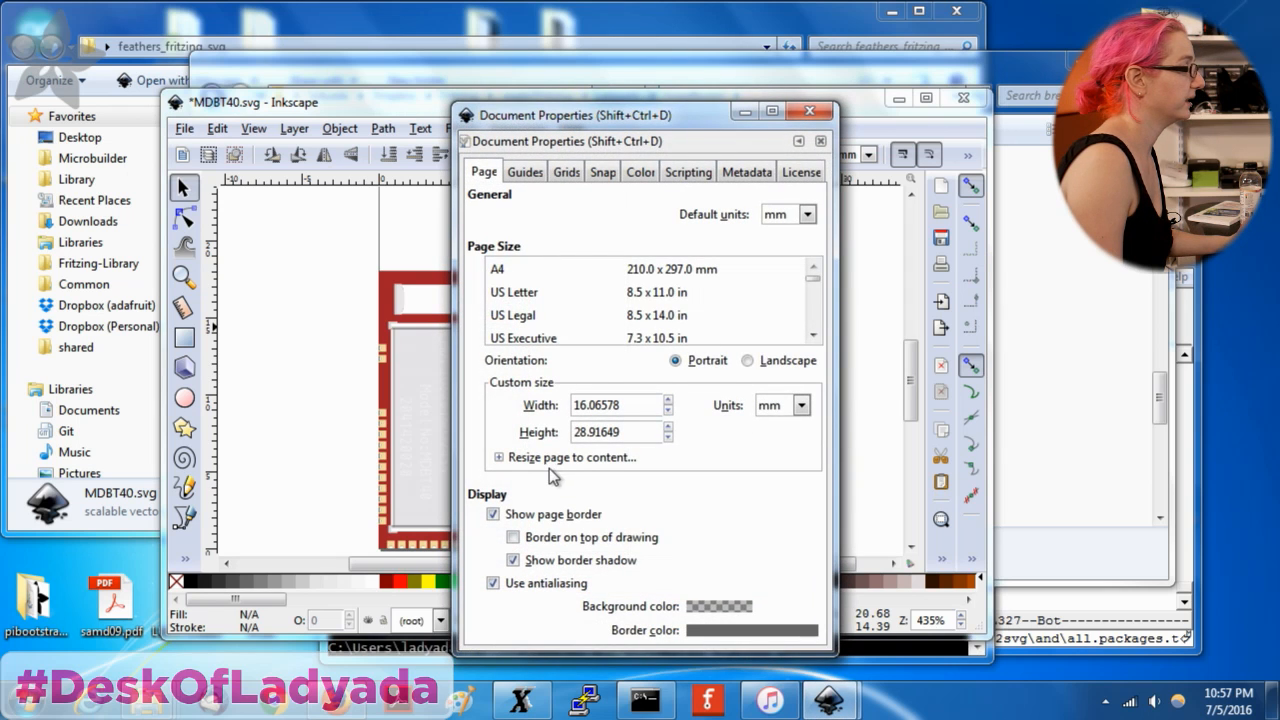
click(498, 457)
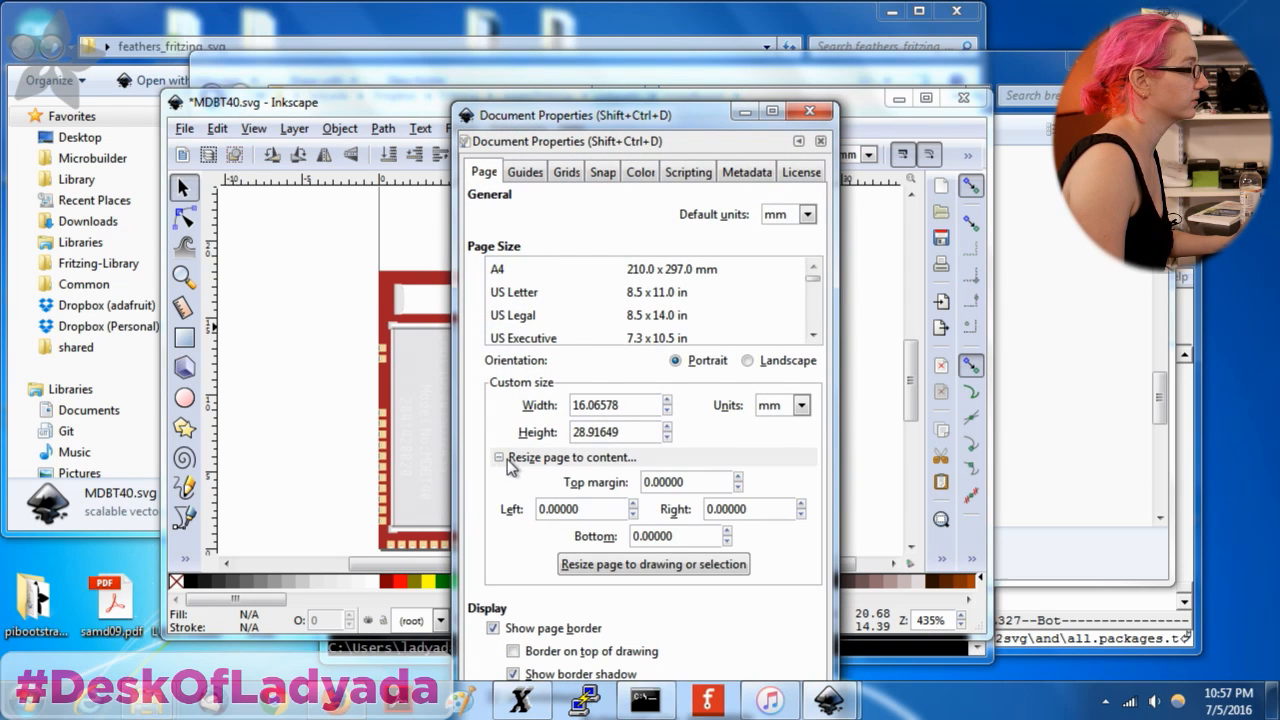
click(661, 565)
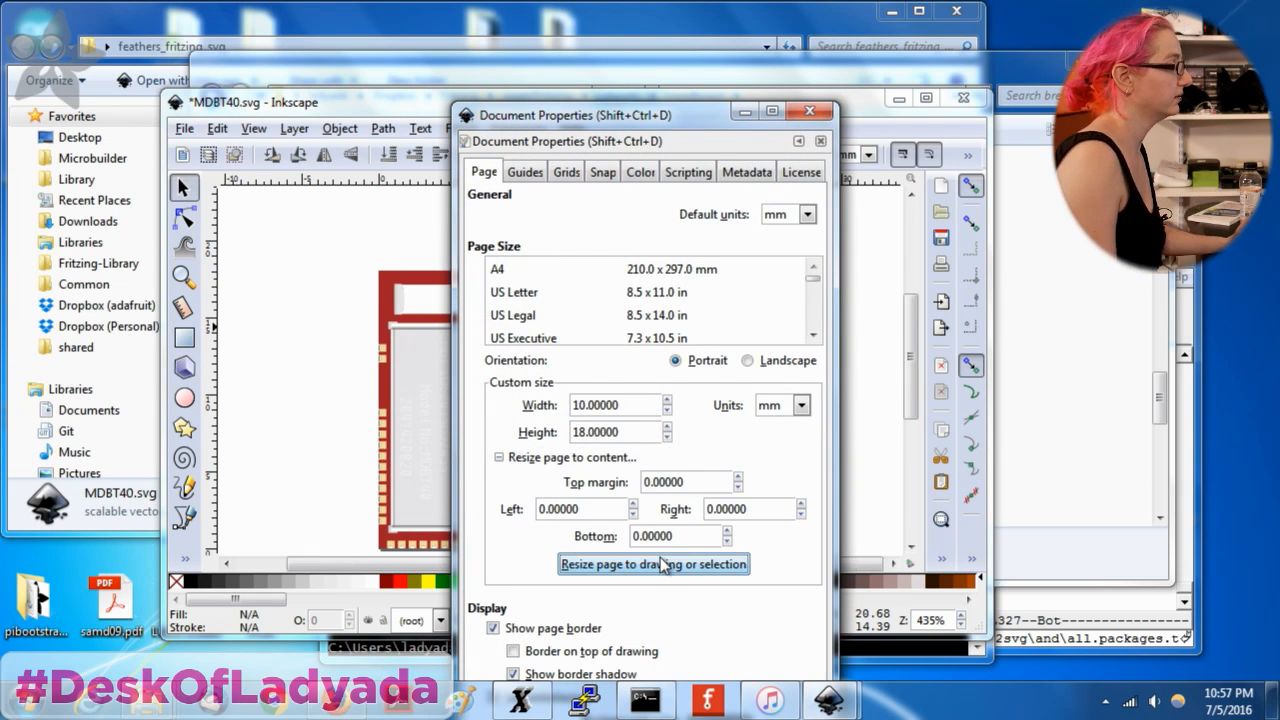
click(810, 110)
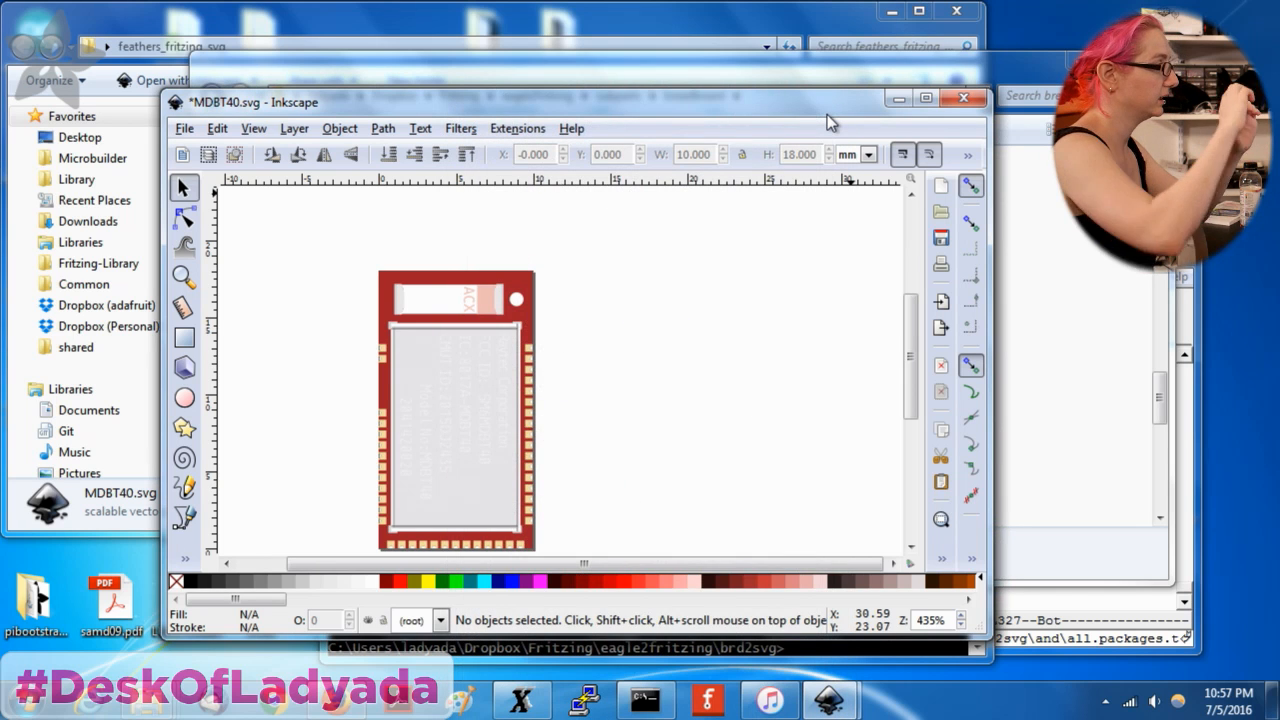
key(ctrl+s)
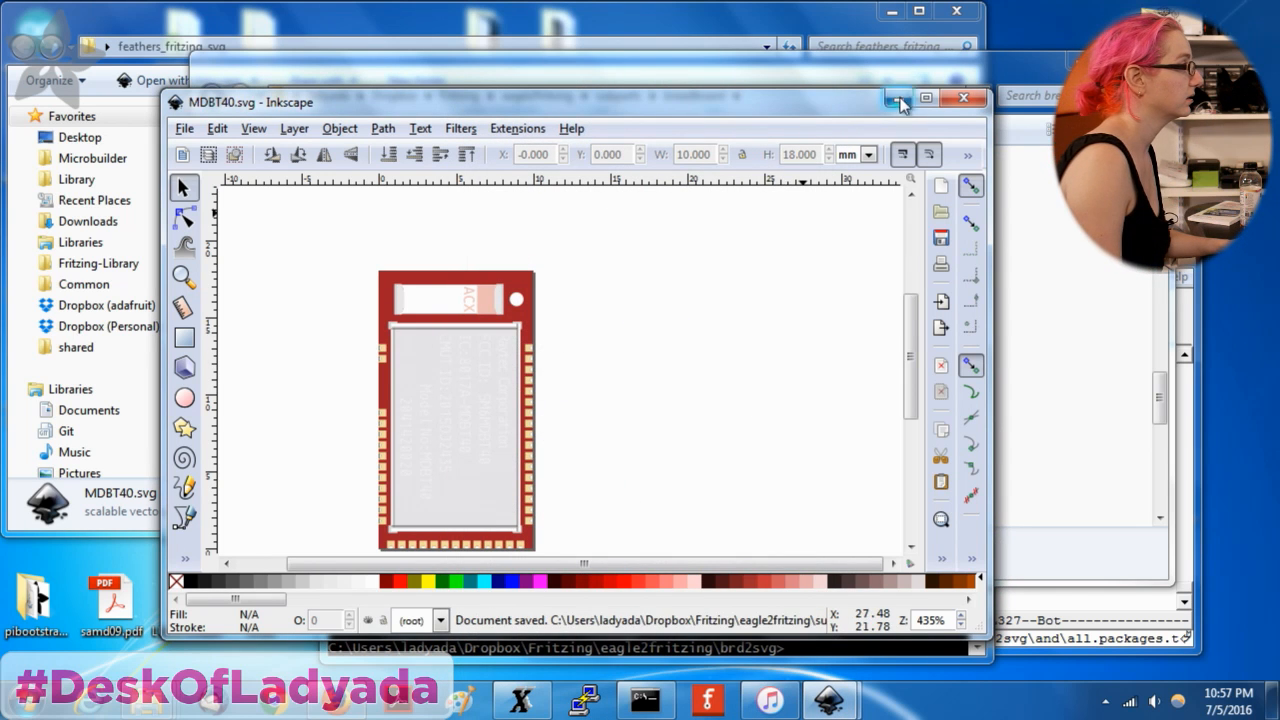
Switch to the command prompt and rerun run.py in the brd2svg folder to regenerate the Fritzing part.
click(901, 101)
click(759, 631)
key(Up)
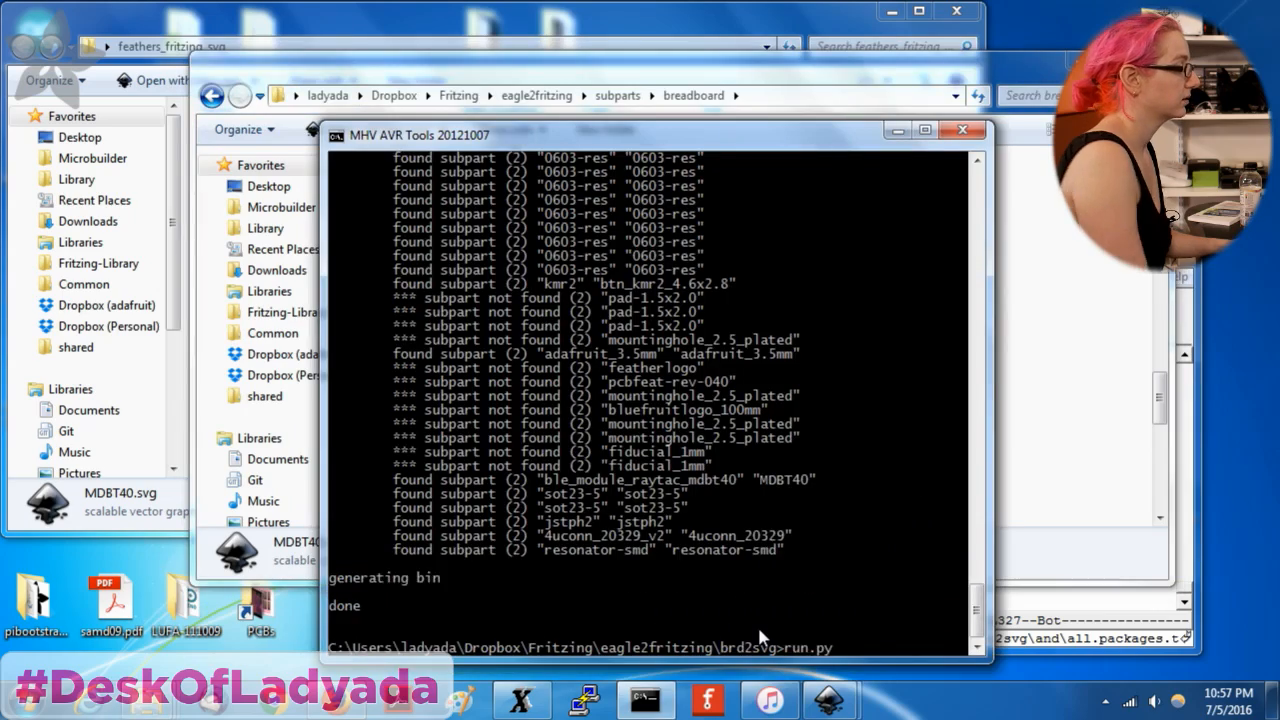
key(Return)
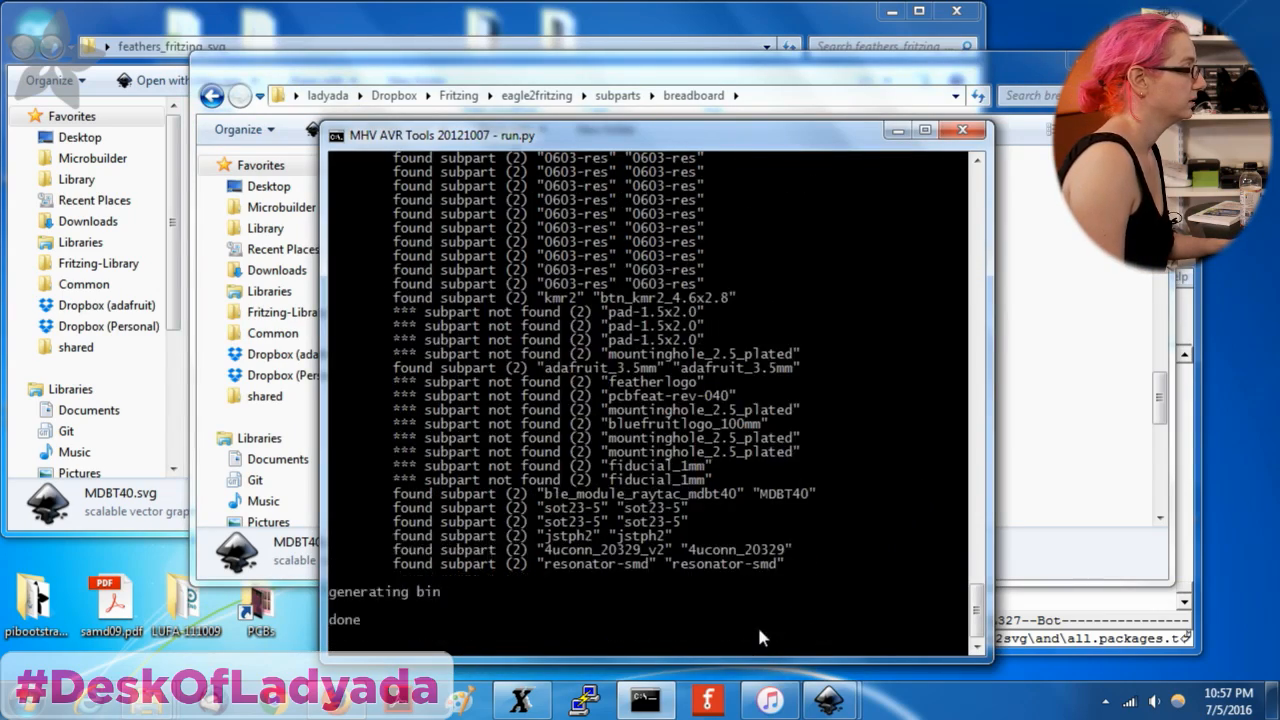
Switch to Adafruit_Feather_32u4_Bluefruit_breadboard.svg in Inkscape and revert it to the version on disk.
mouse_move(828, 700)
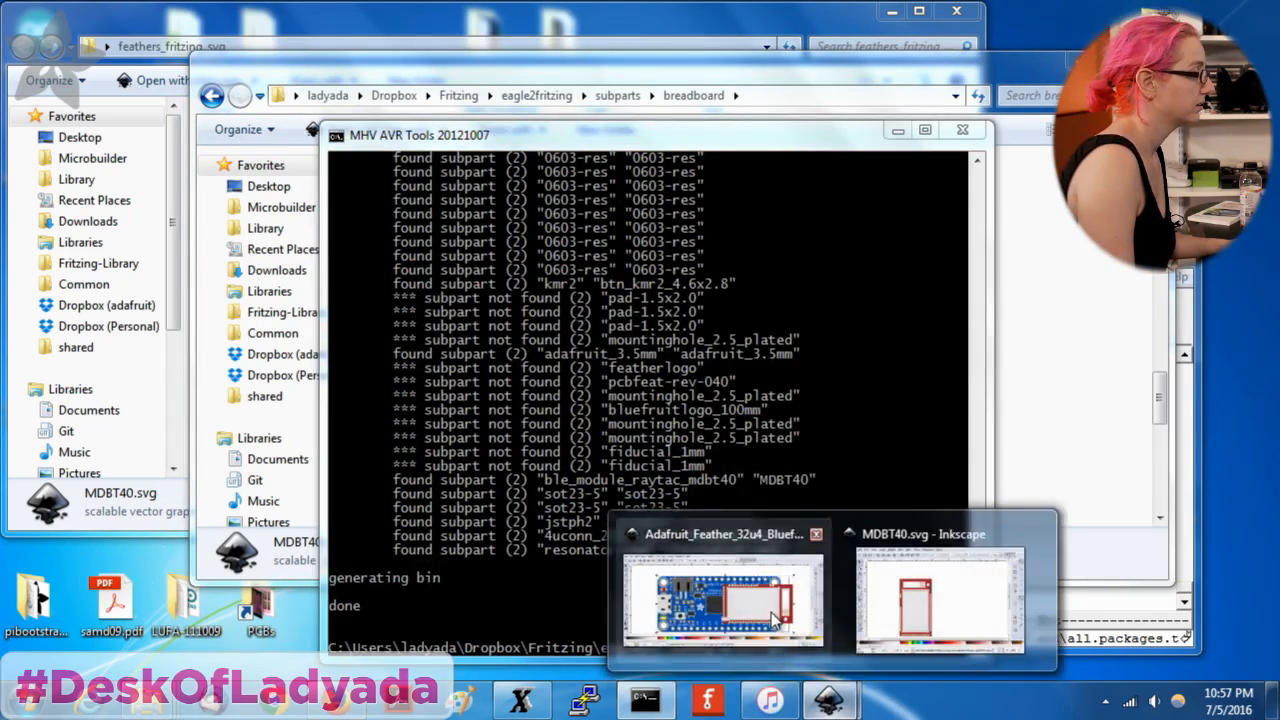
click(690, 600)
click(22, 48)
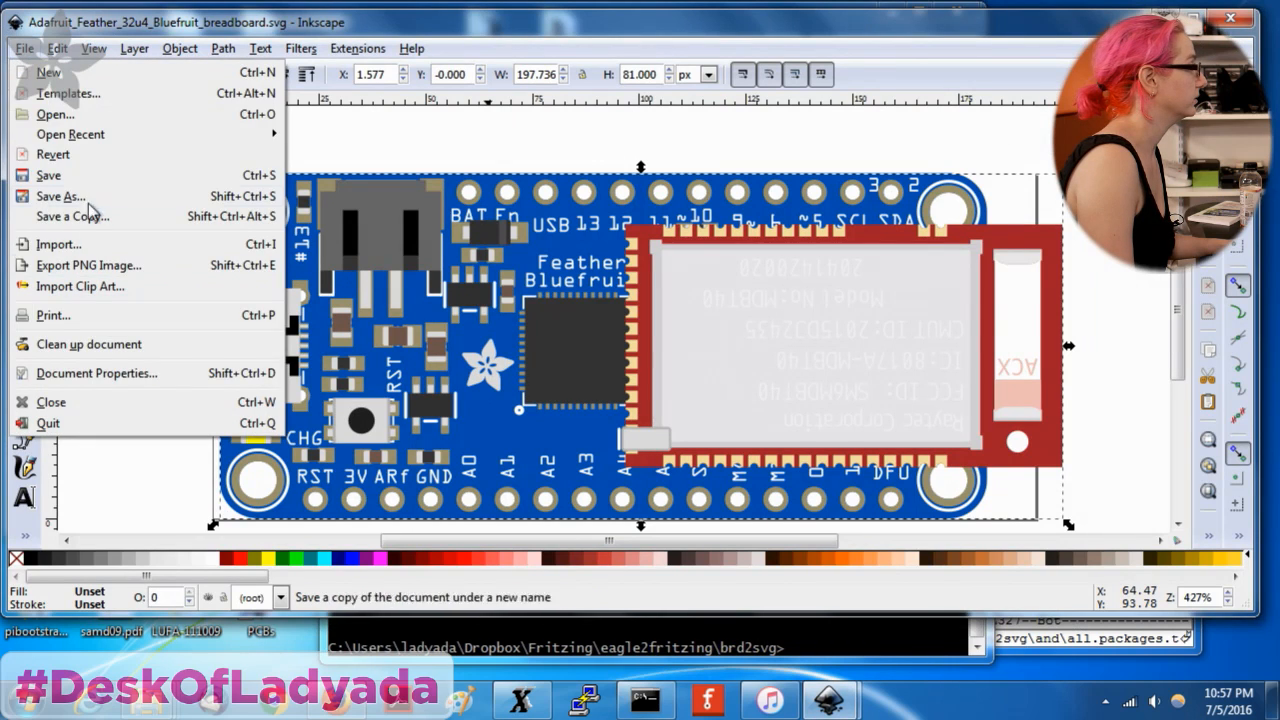
click(90, 157)
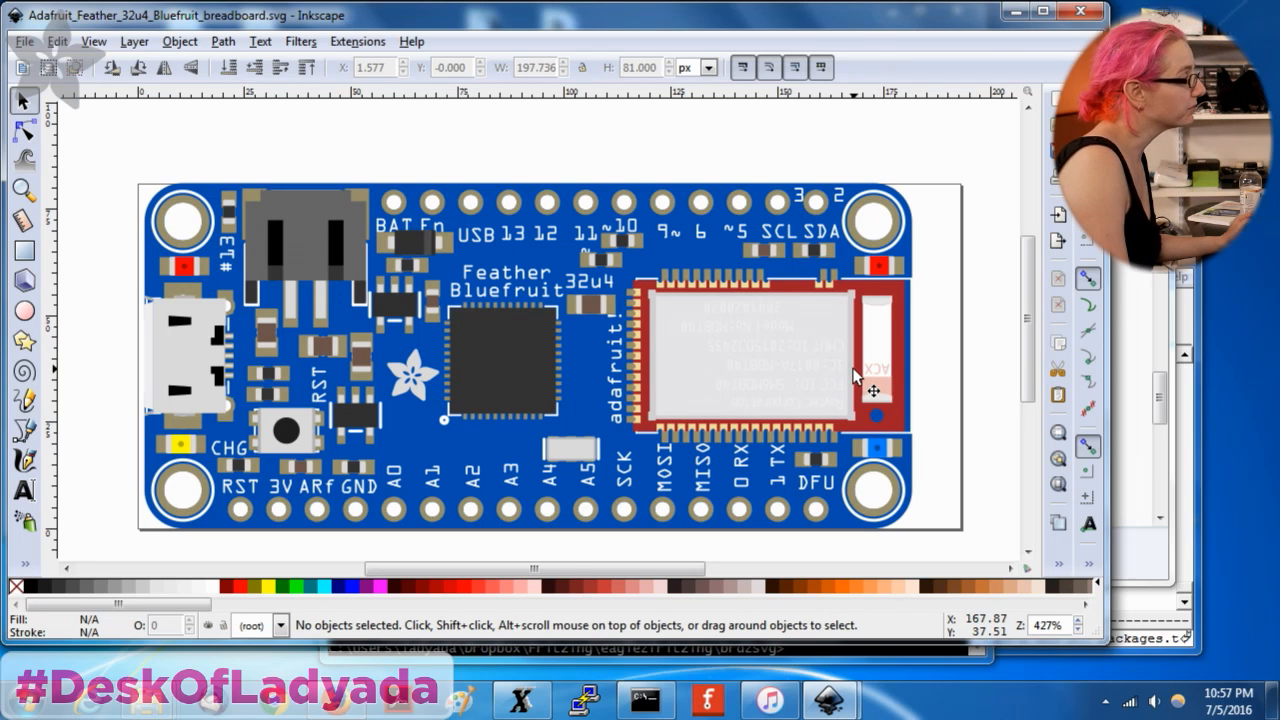
Ungroup the Feather breadboard artwork and shift the Bluetooth module about 0.94 px to the right toward the board edge.
click(823, 375)
right_click(820, 375)
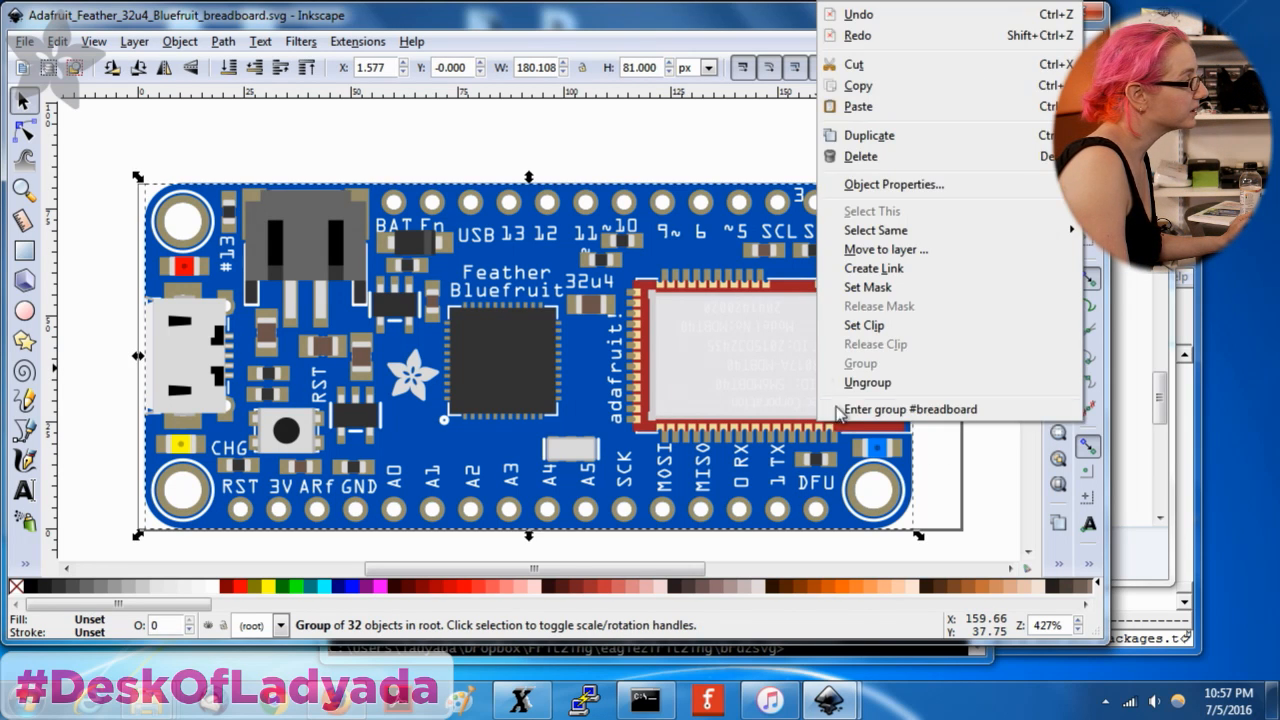
click(882, 389)
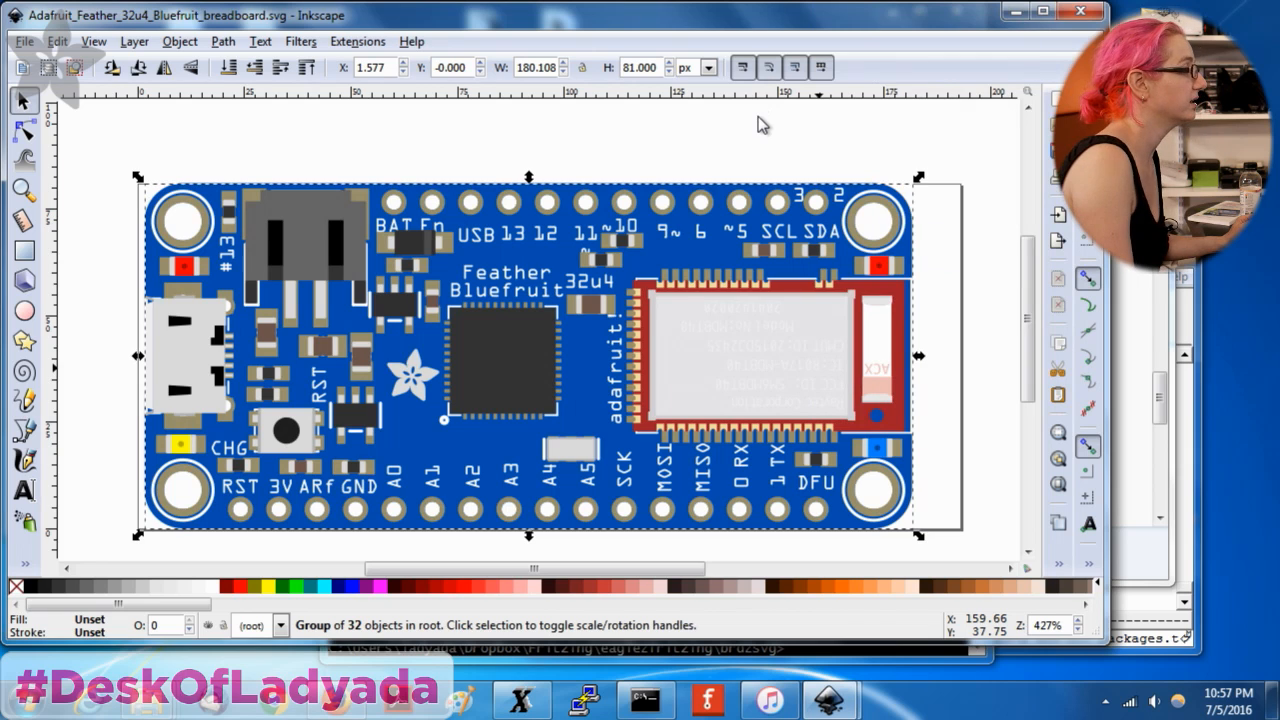
key(Escape)
click(705, 353)
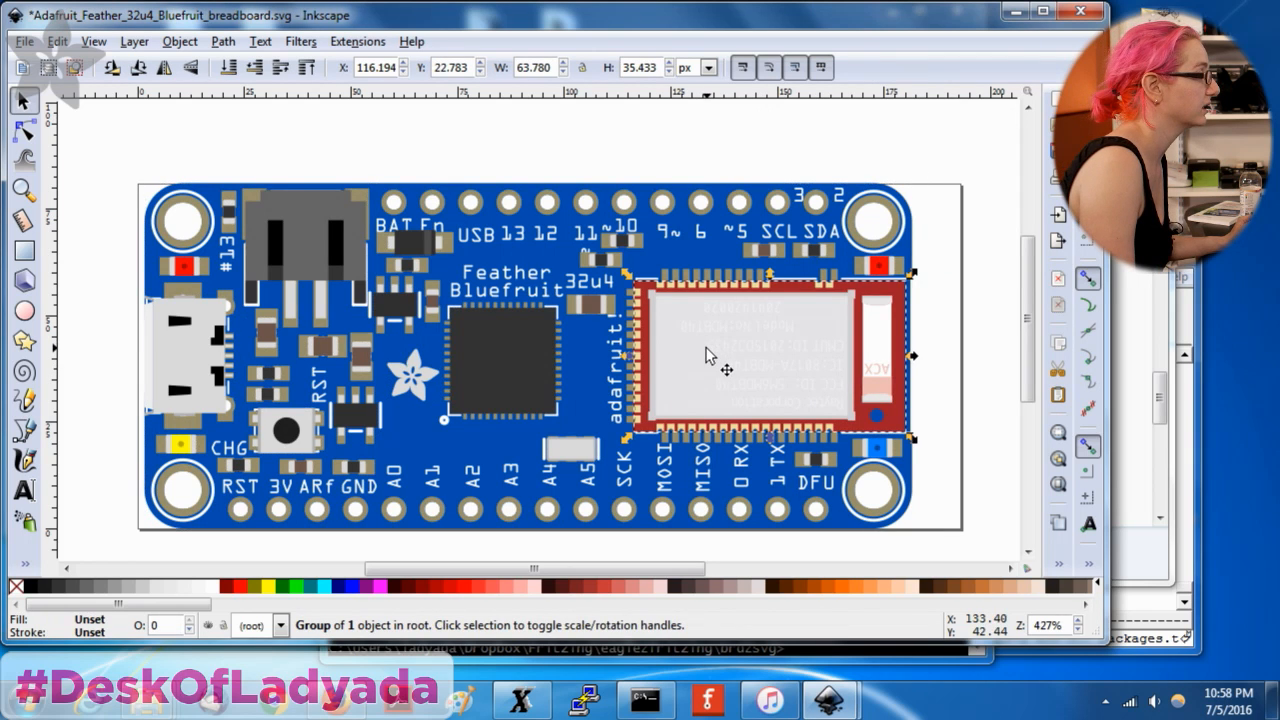
mouse_move(706, 352)
mouse_down()
mouse_move(721, 357)
mouse_move(714, 345)
mouse_up()
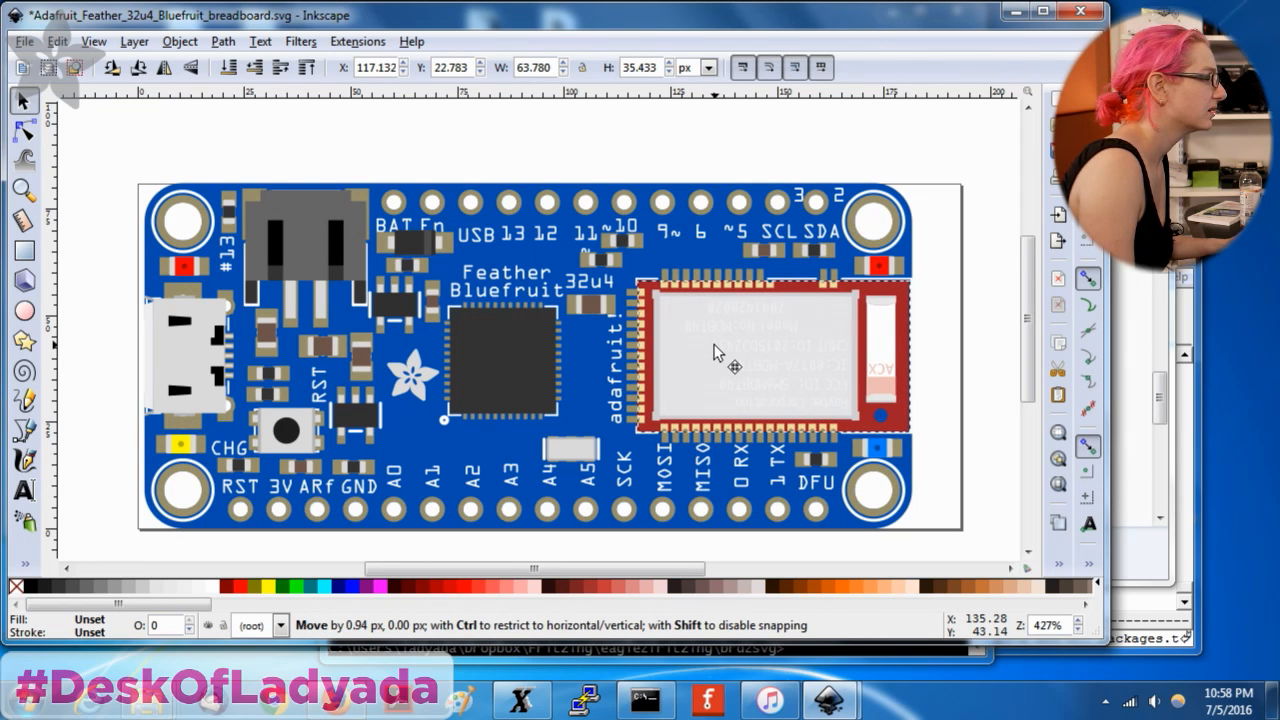
drag(714, 350, 714, 350)
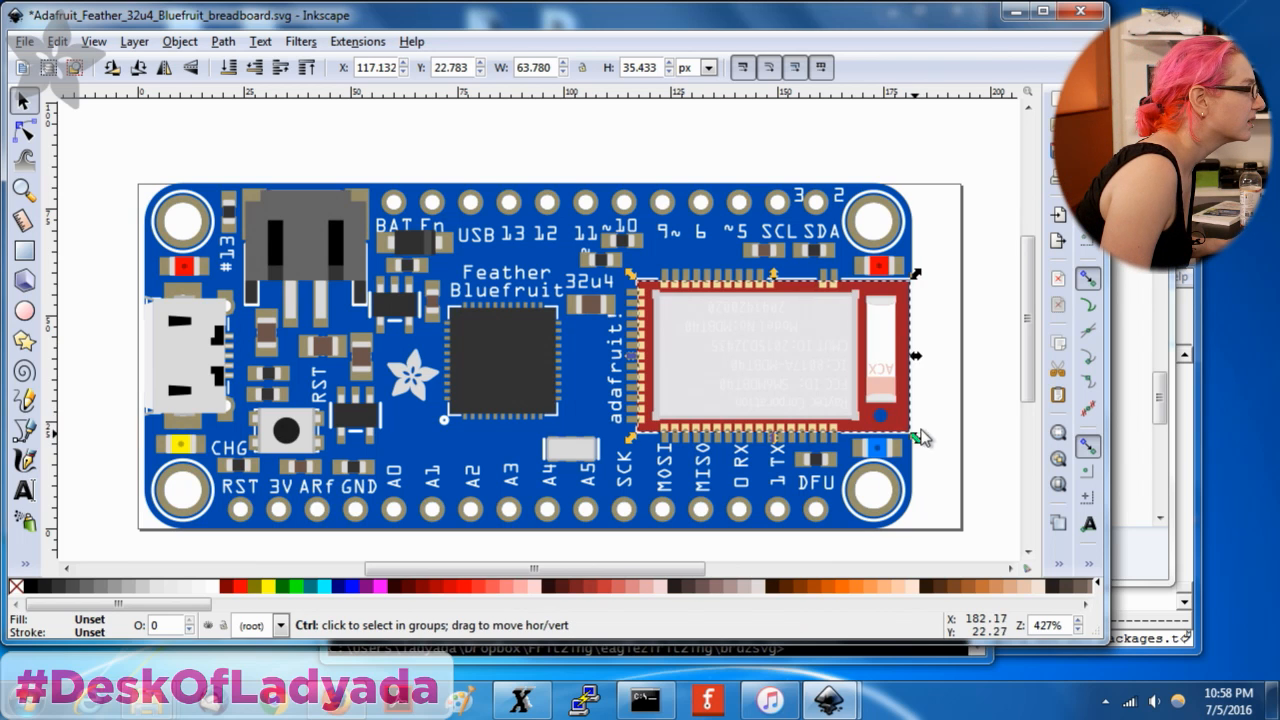
click(917, 443)
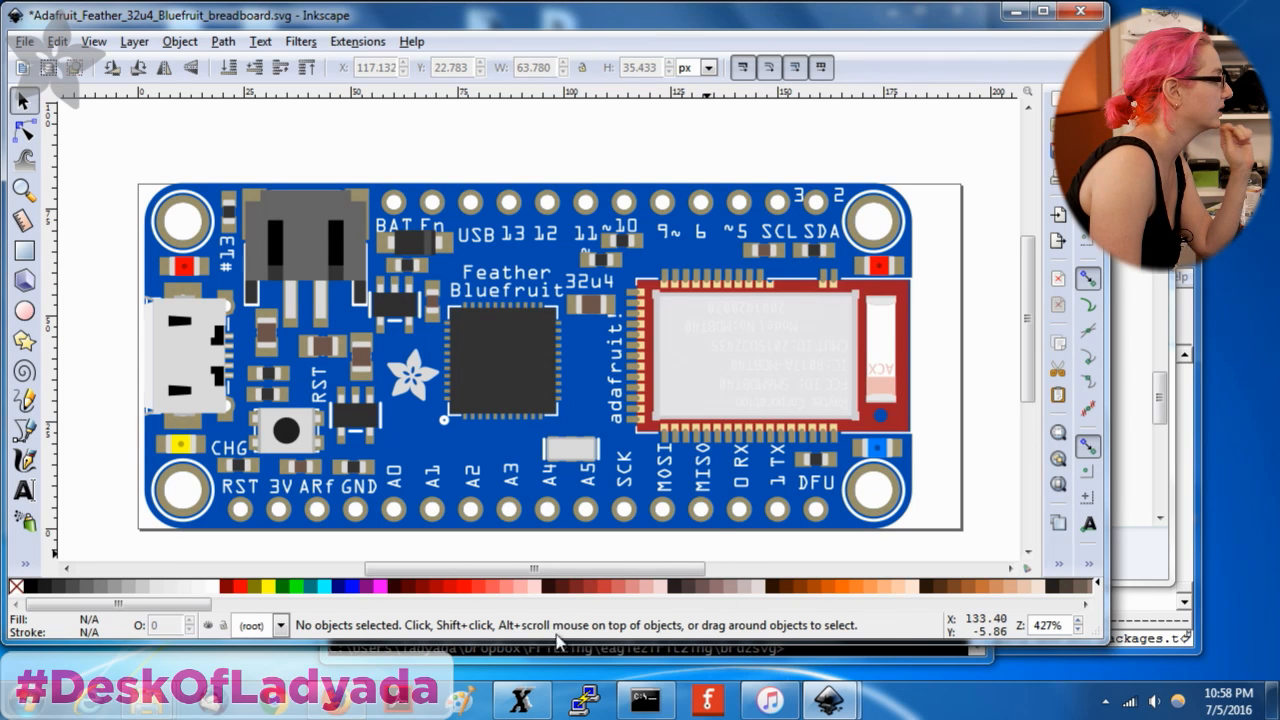
Switch to the MDBT40.svg window and ungroup the module artwork so the individual edge pads can be selected.
mouse_move(858, 705)
click(897, 571)
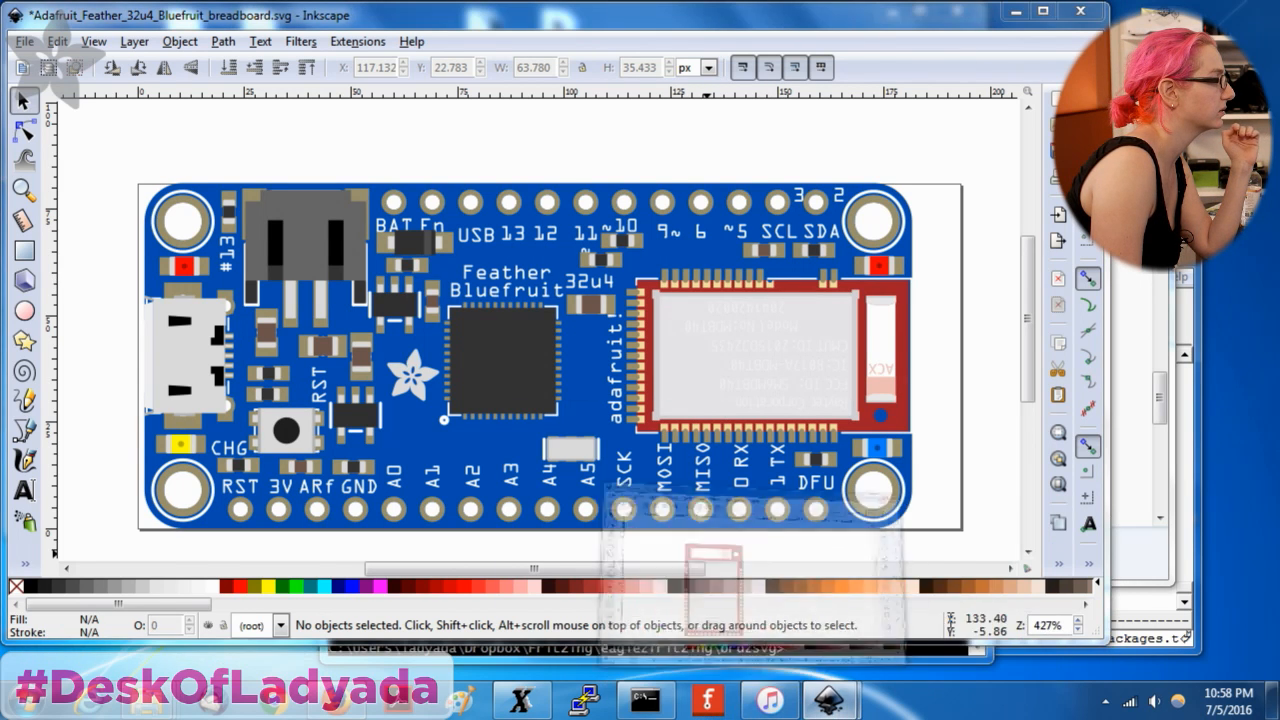
drag(675, 105, 905, 77)
key(F3)
click(604, 383)
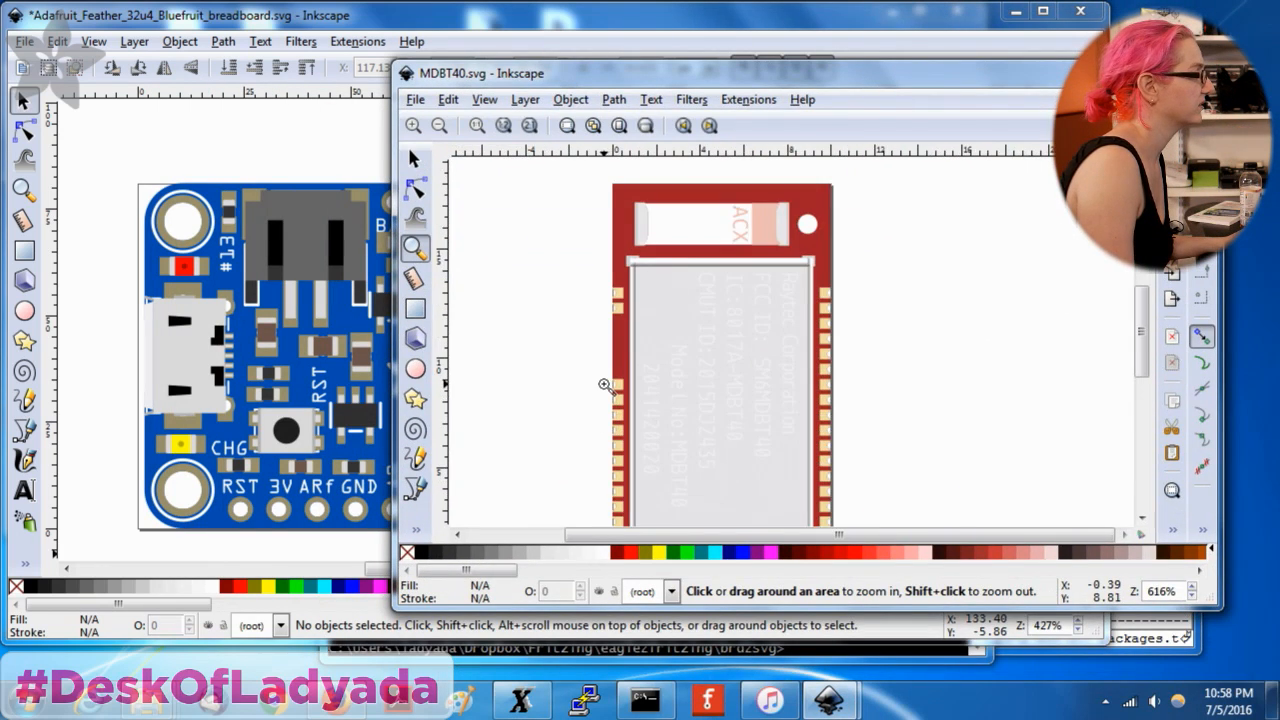
click(619, 388)
click(628, 389)
click(628, 389)
click(414, 159)
click(606, 380)
right_click(604, 378)
click(621, 386)
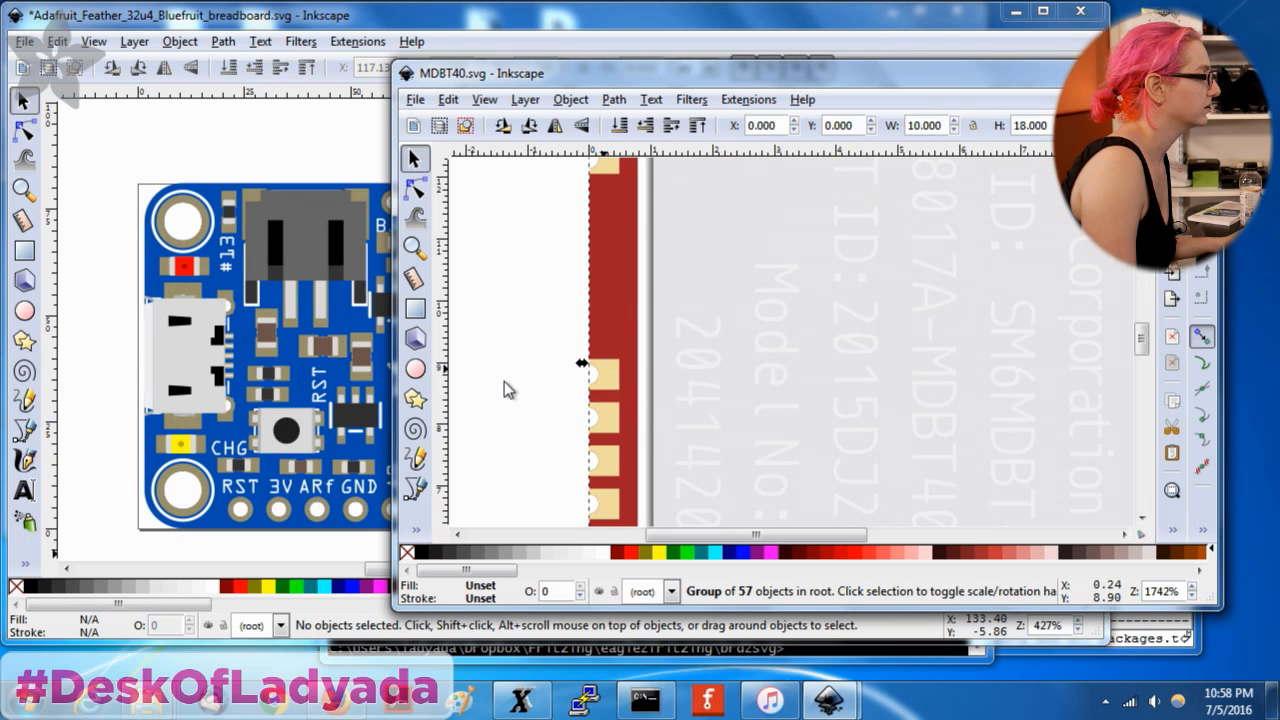
Delete the uppermost pad of the lower pad column on the module's left edge.
click(617, 377)
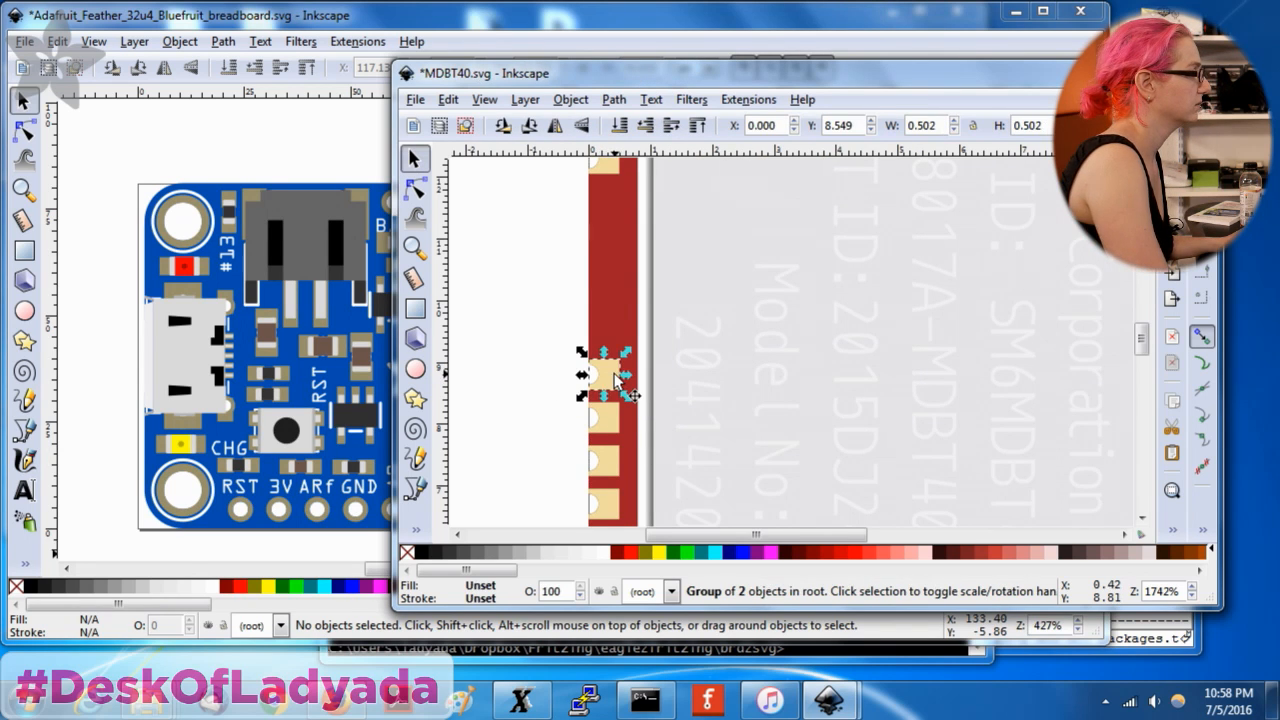
key(Delete)
click(597, 373)
click(524, 380)
Ungroup the remaining module group #g6067 that contains the red board outline.
key(z)
click(582, 386)
click(582, 384)
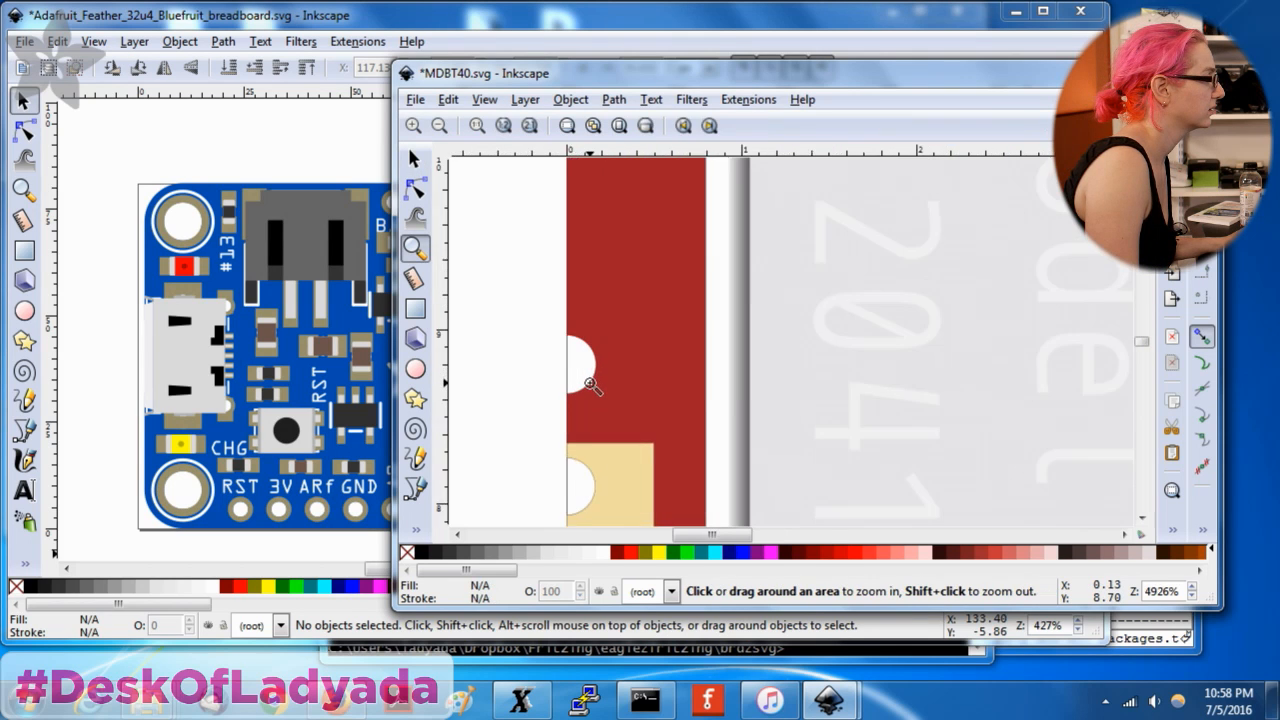
key(s)
click(617, 291)
right_click(621, 297)
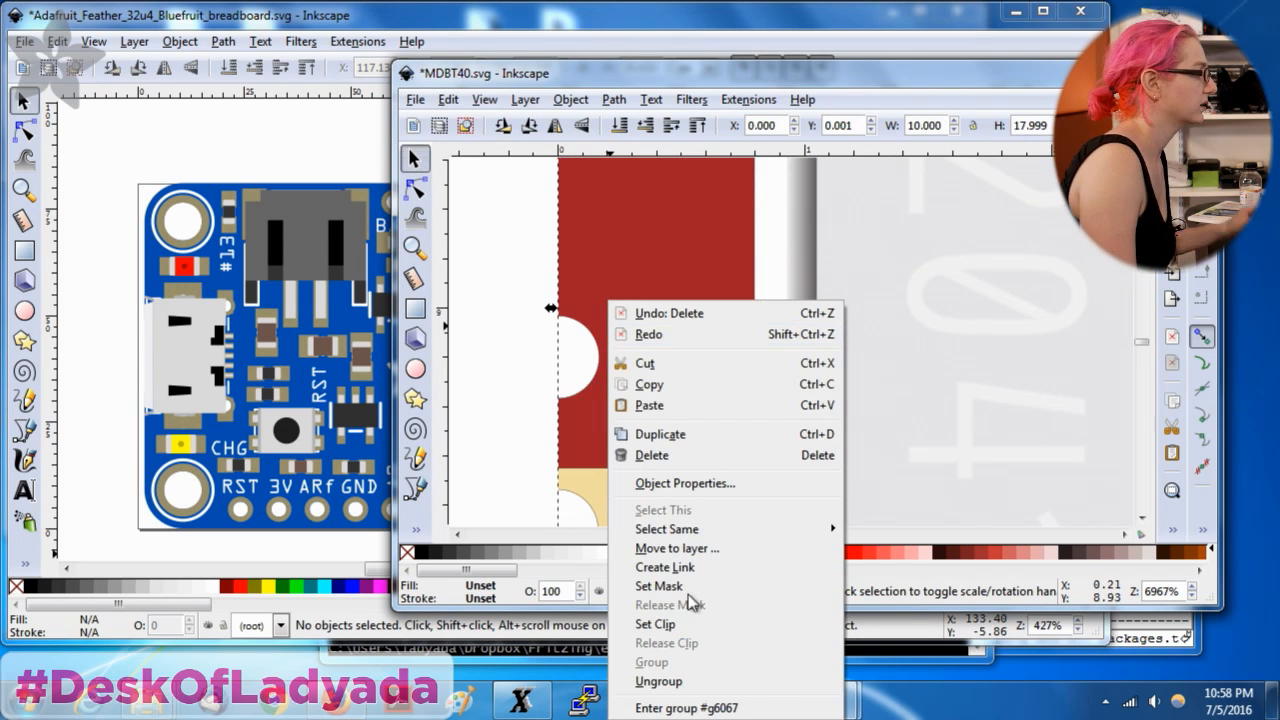
click(680, 681)
click(522, 400)
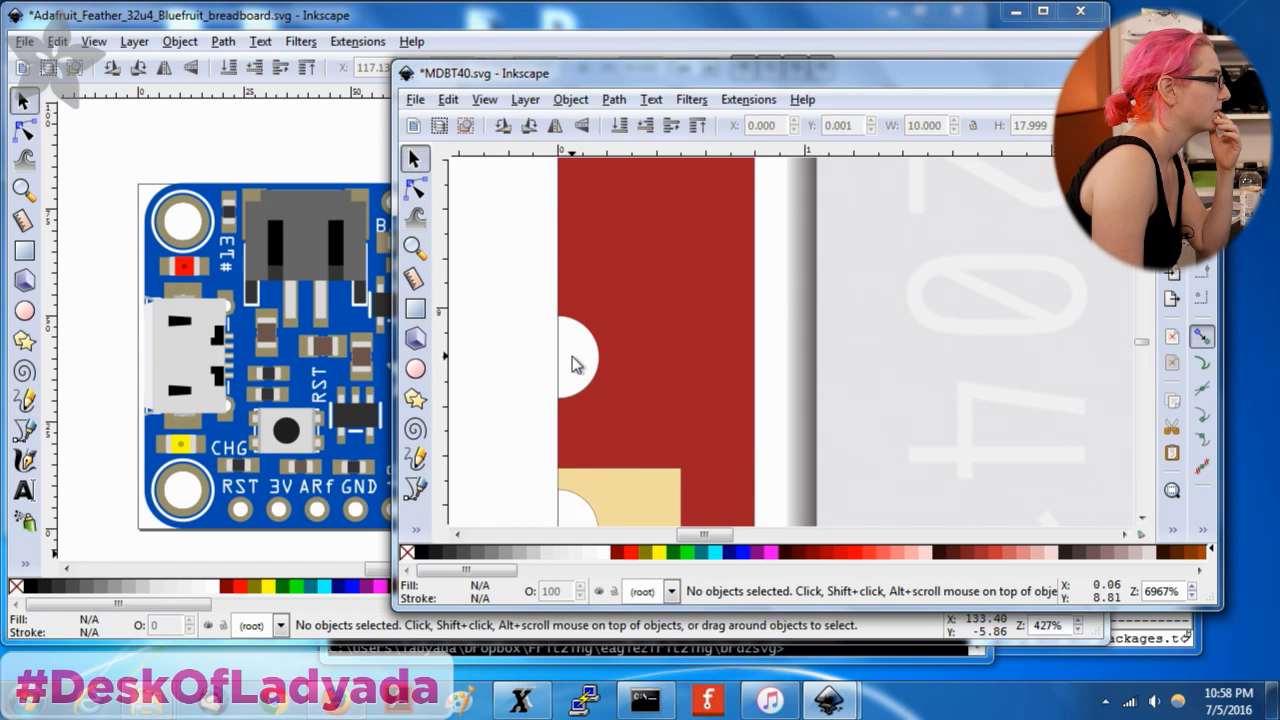
Draw a rectangle about 0.28 mm wide and 0.44 mm high over the exposed half-circle notch on the board's left edge.
drag(583, 333, 643, 331)
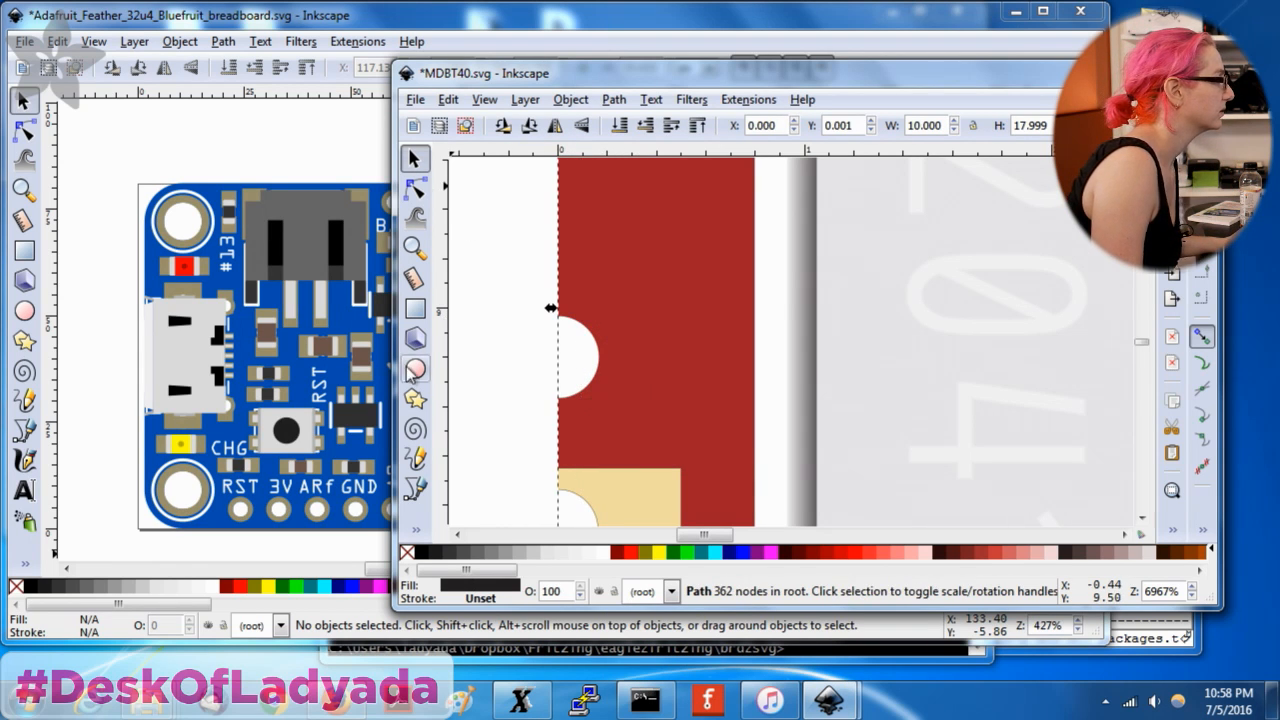
click(415, 309)
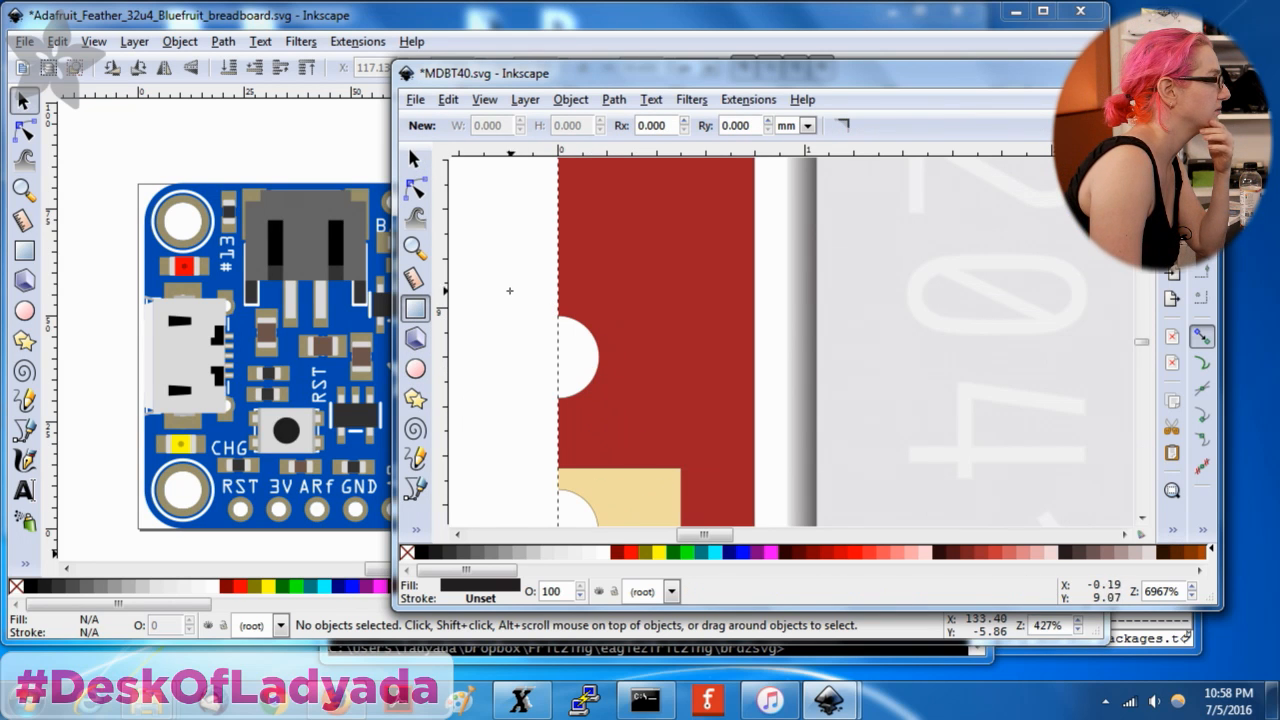
drag(394, 62, 240, 3)
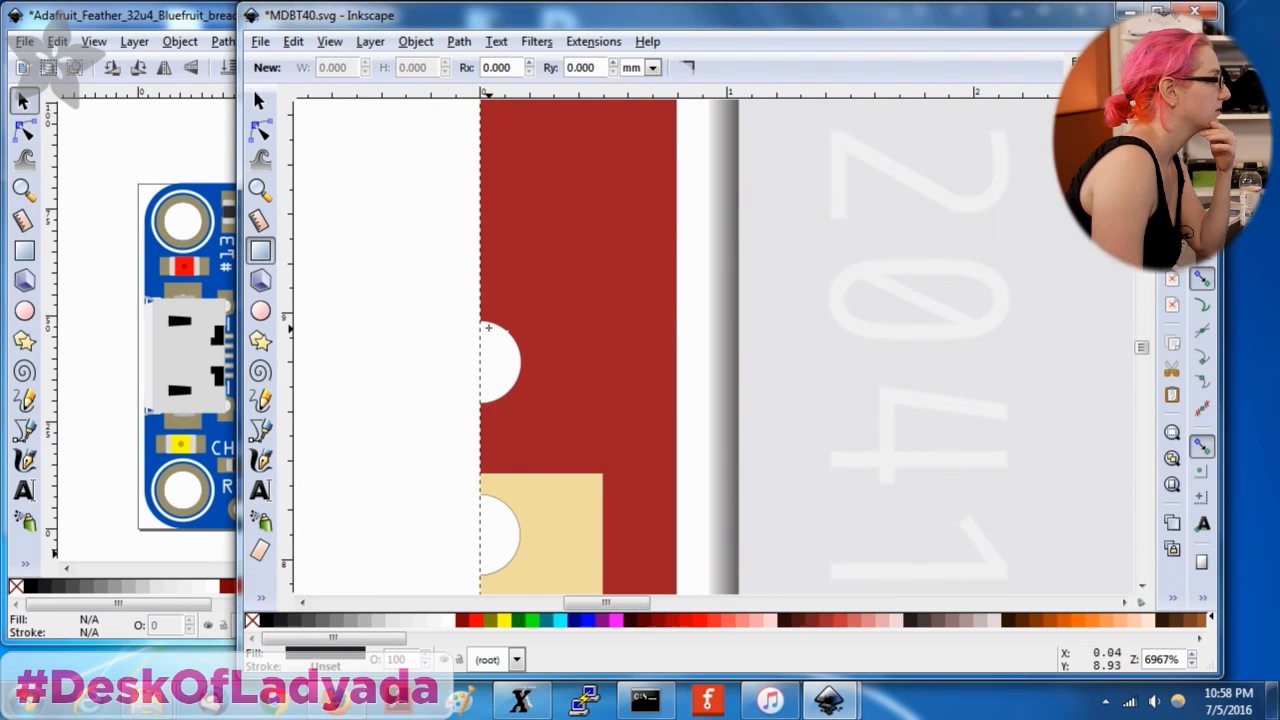
mouse_move(445, 284)
mouse_down()
mouse_move(577, 486)
mouse_move(584, 461)
mouse_up()
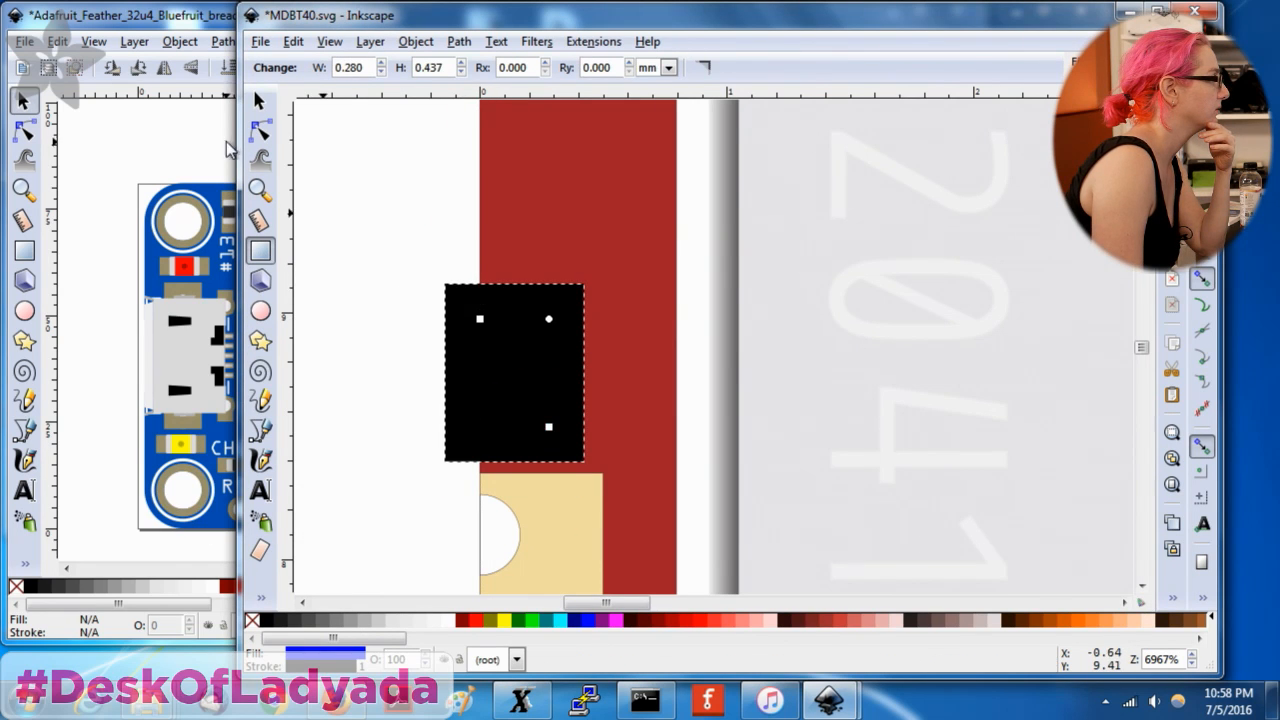
click(258, 103)
key(r)
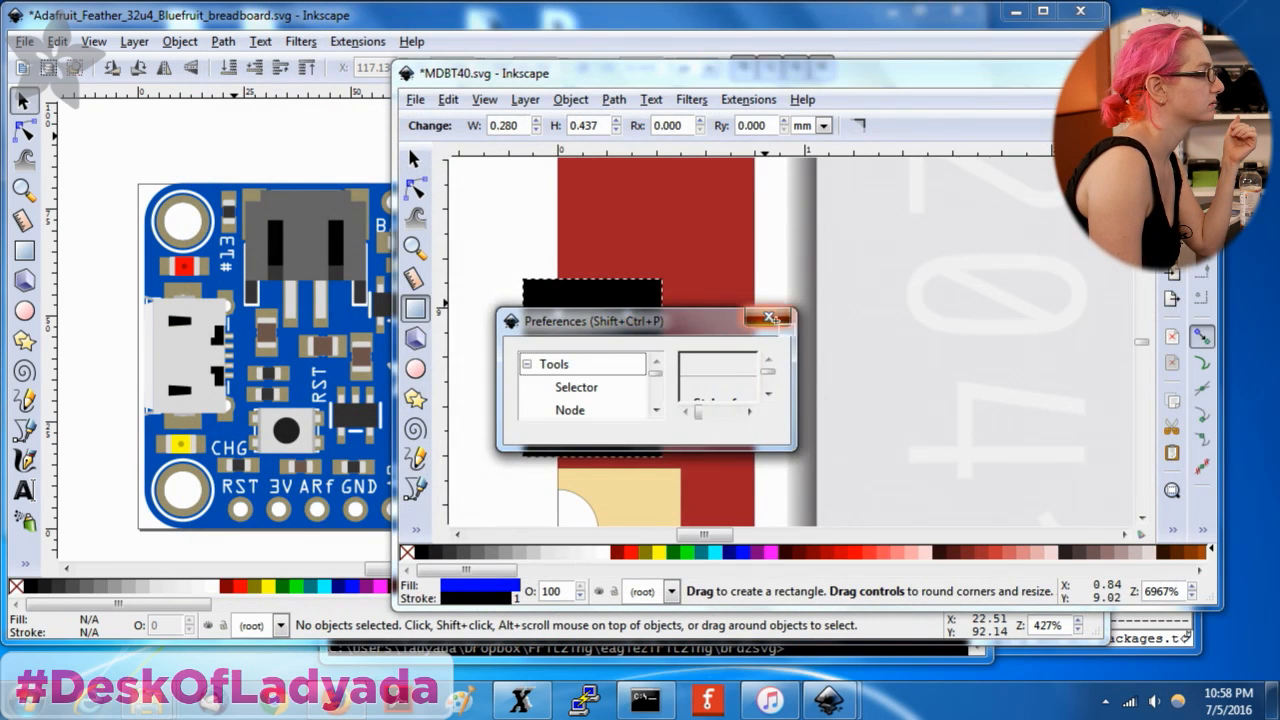
click(778, 327)
double_click(411, 66)
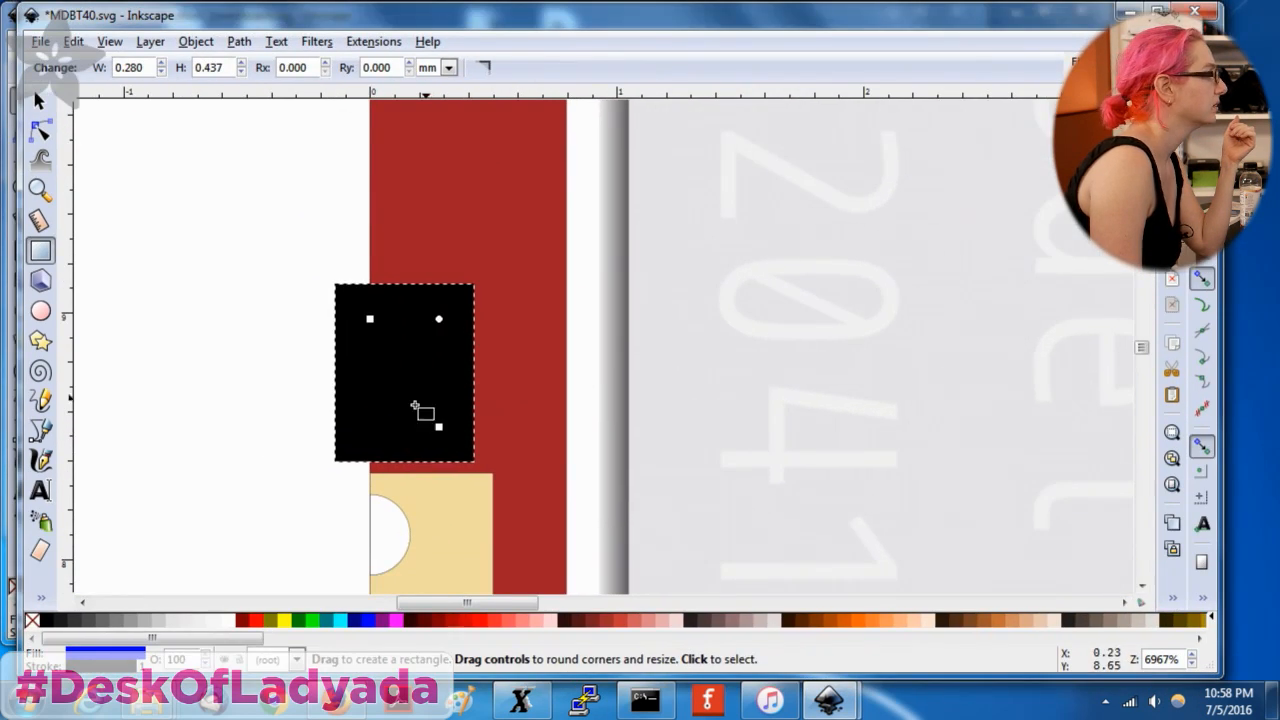
key(s)
key(r)
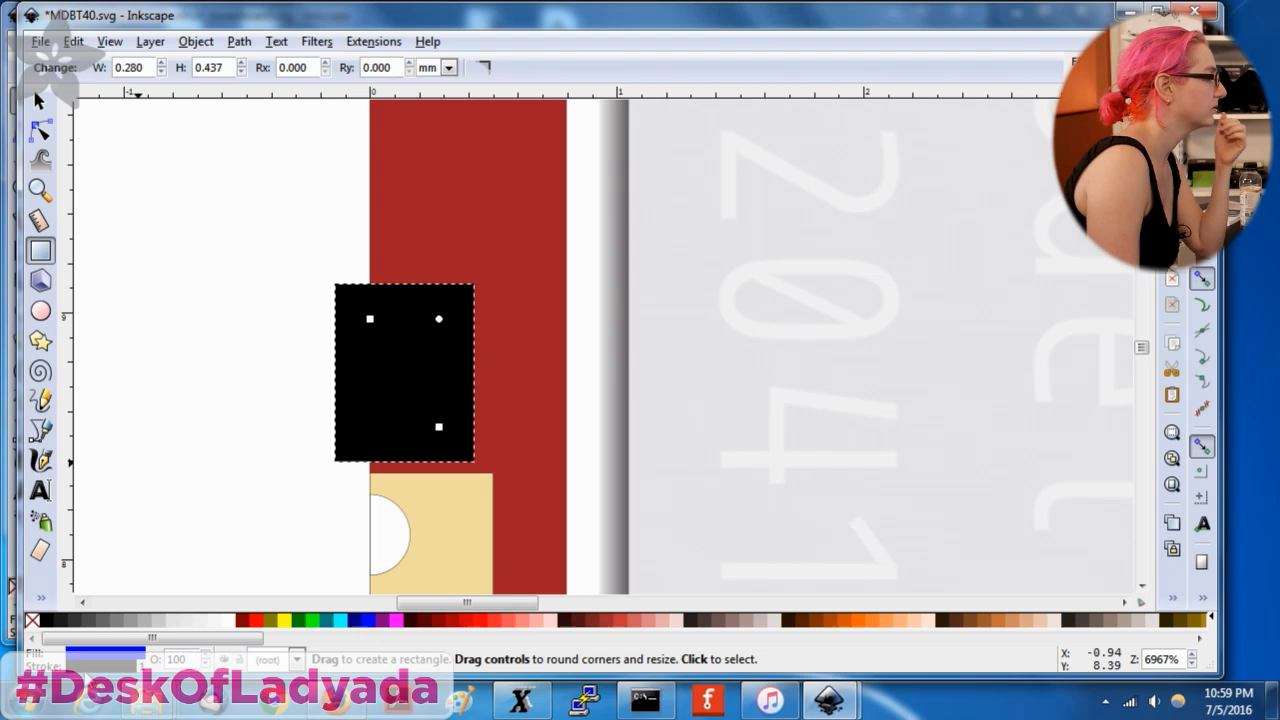
key(alt+Tab)
right_click(360, 378)
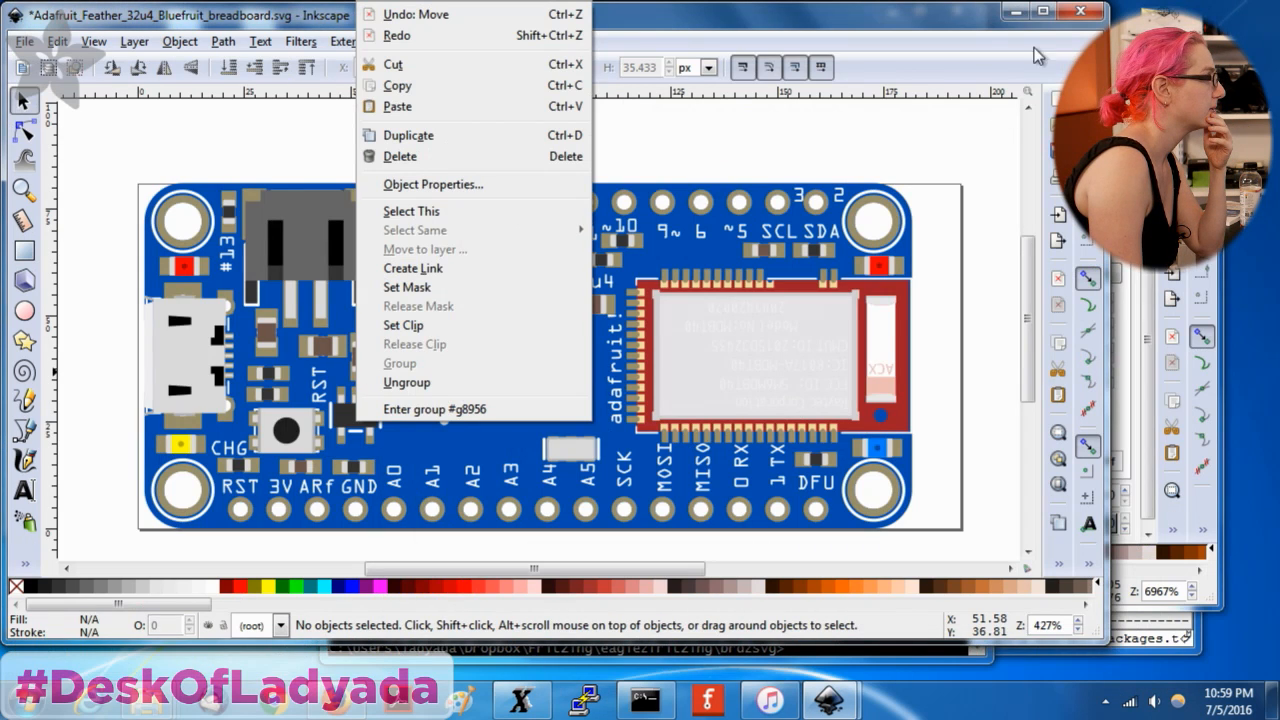
key(Escape)
key(alt+Tab)
Remove the black outline from the notch-covering rectangle by setting its stroke width to 0 mm and its stroke paint to none.
right_click(599, 329)
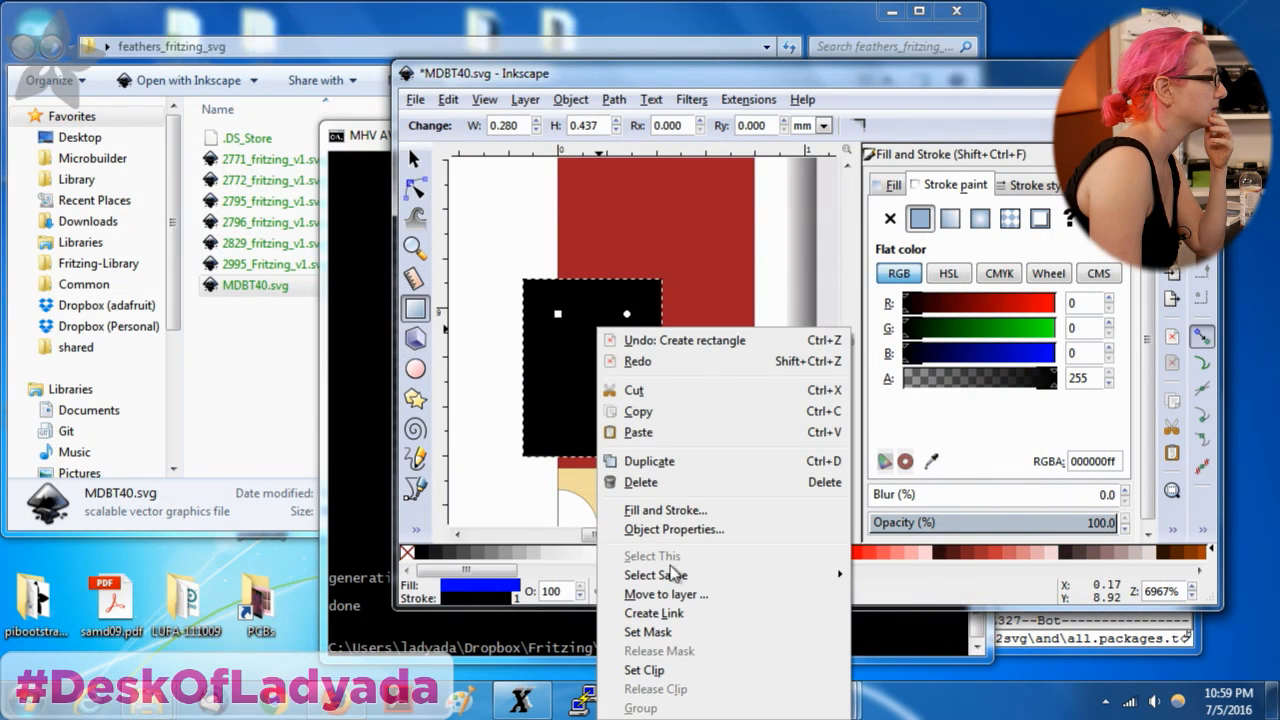
click(685, 511)
click(1028, 186)
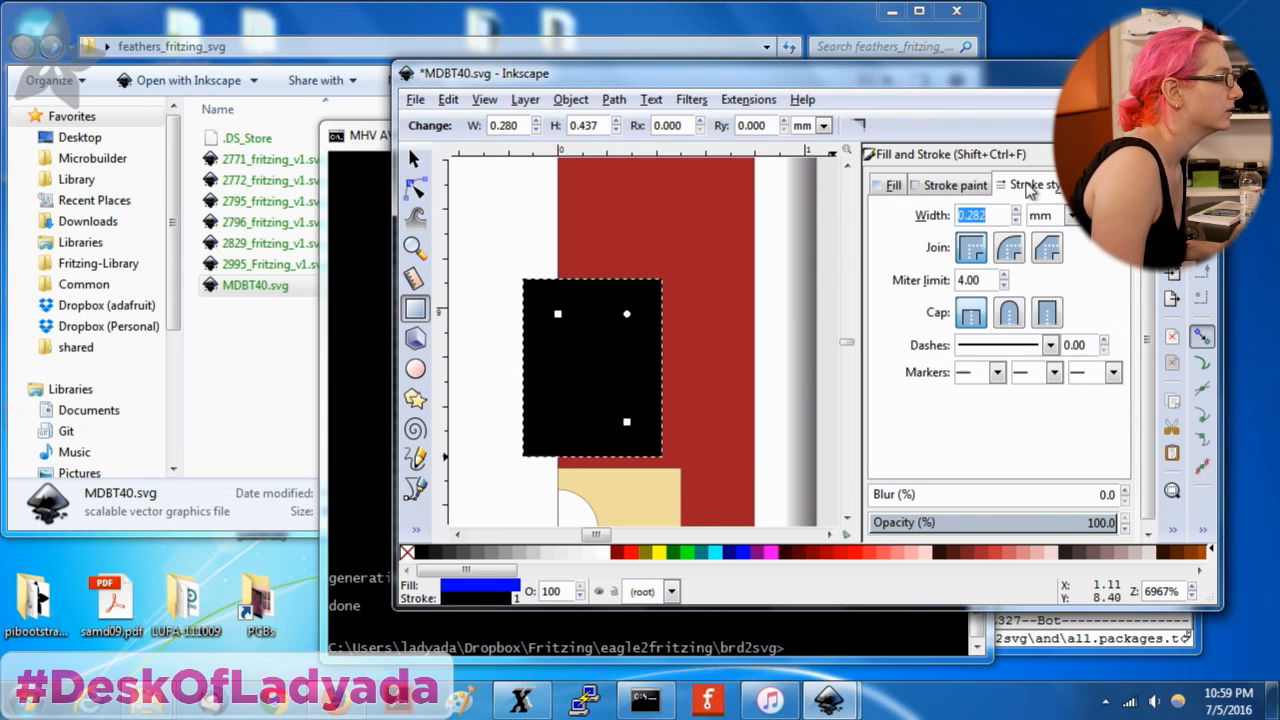
text(0)
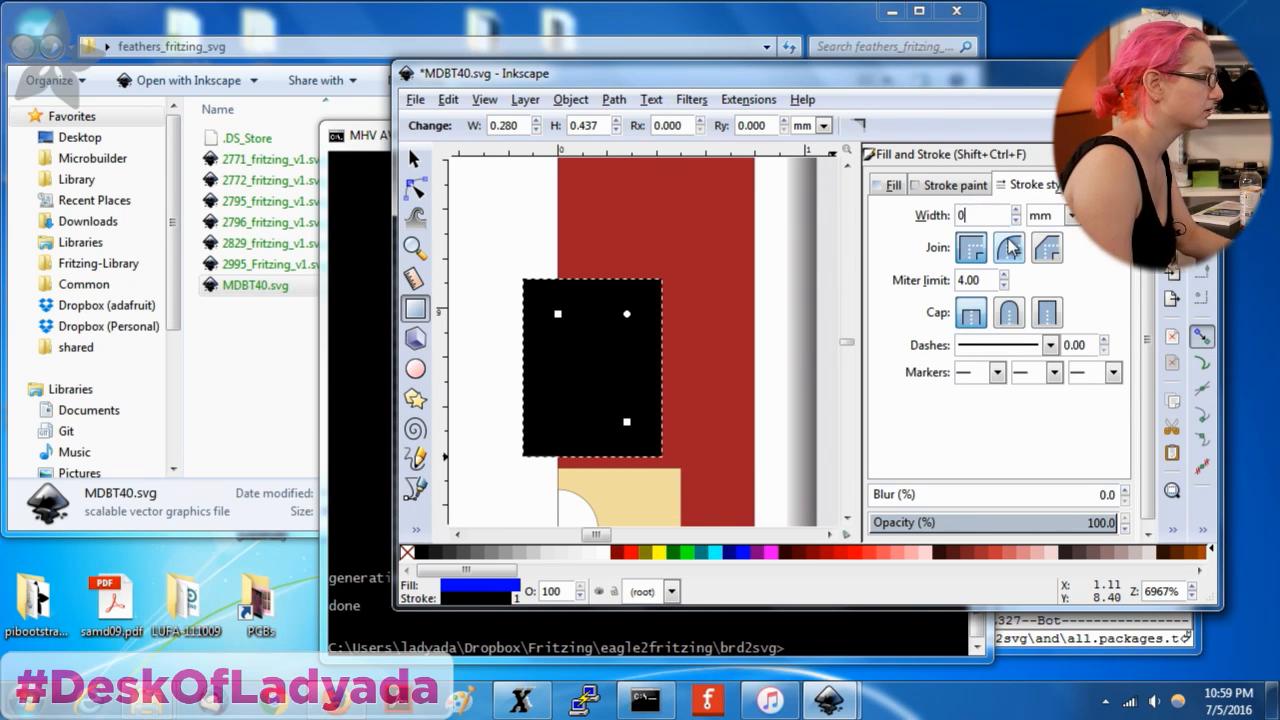
key(Return)
click(955, 185)
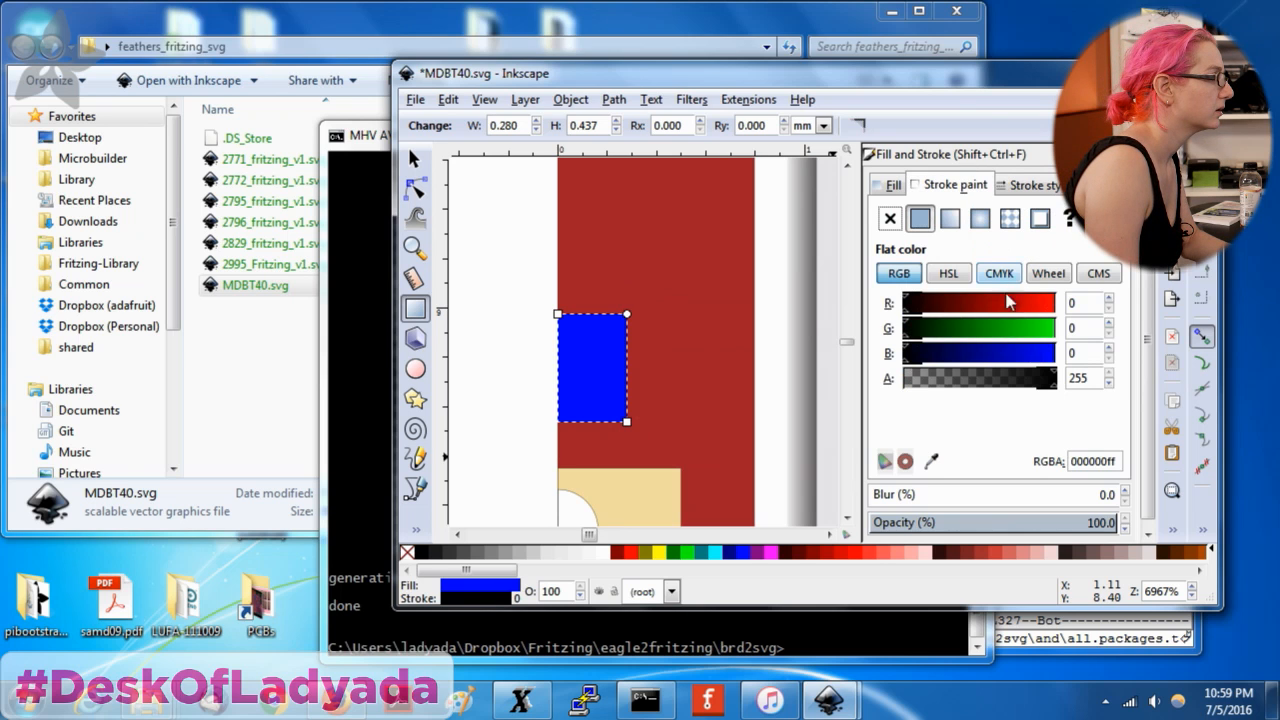
mouse_move(975, 308)
mouse_down()
mouse_move(999, 304)
mouse_move(946, 306)
mouse_up()
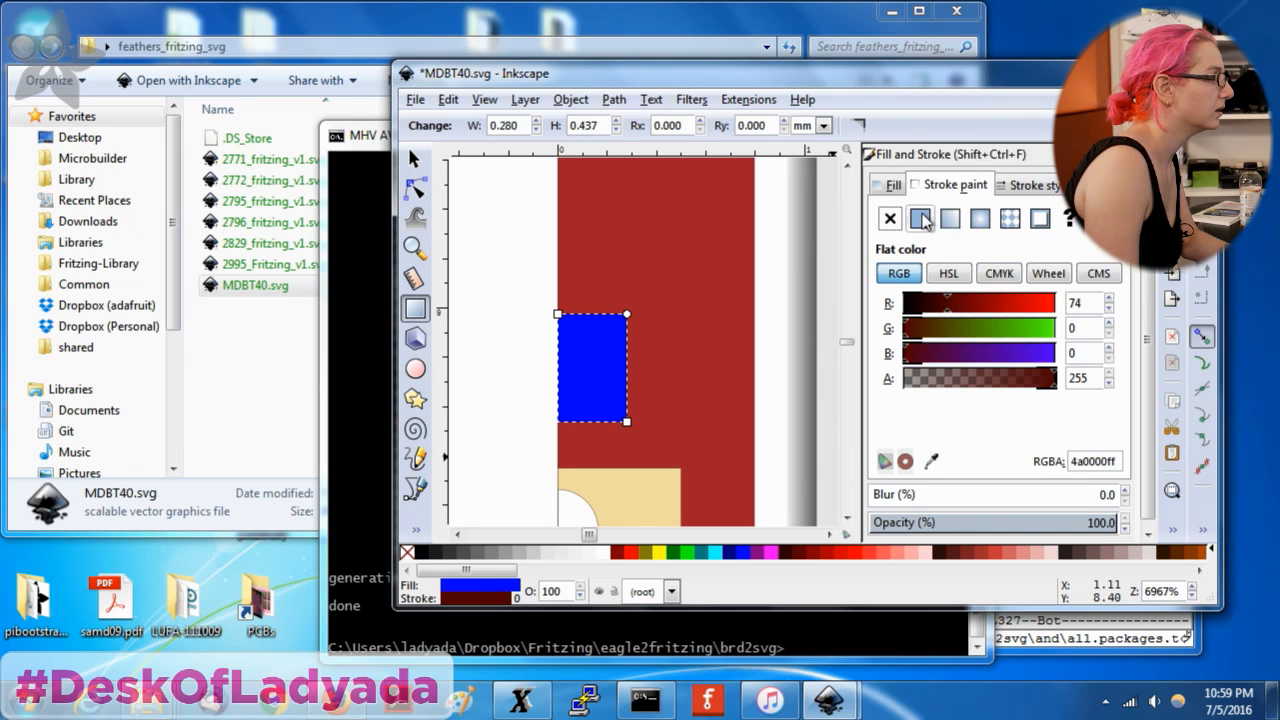
click(889, 218)
Try an orange fill and the Maroon #800000 palette colour on the notch-covering rectangle.
click(888, 185)
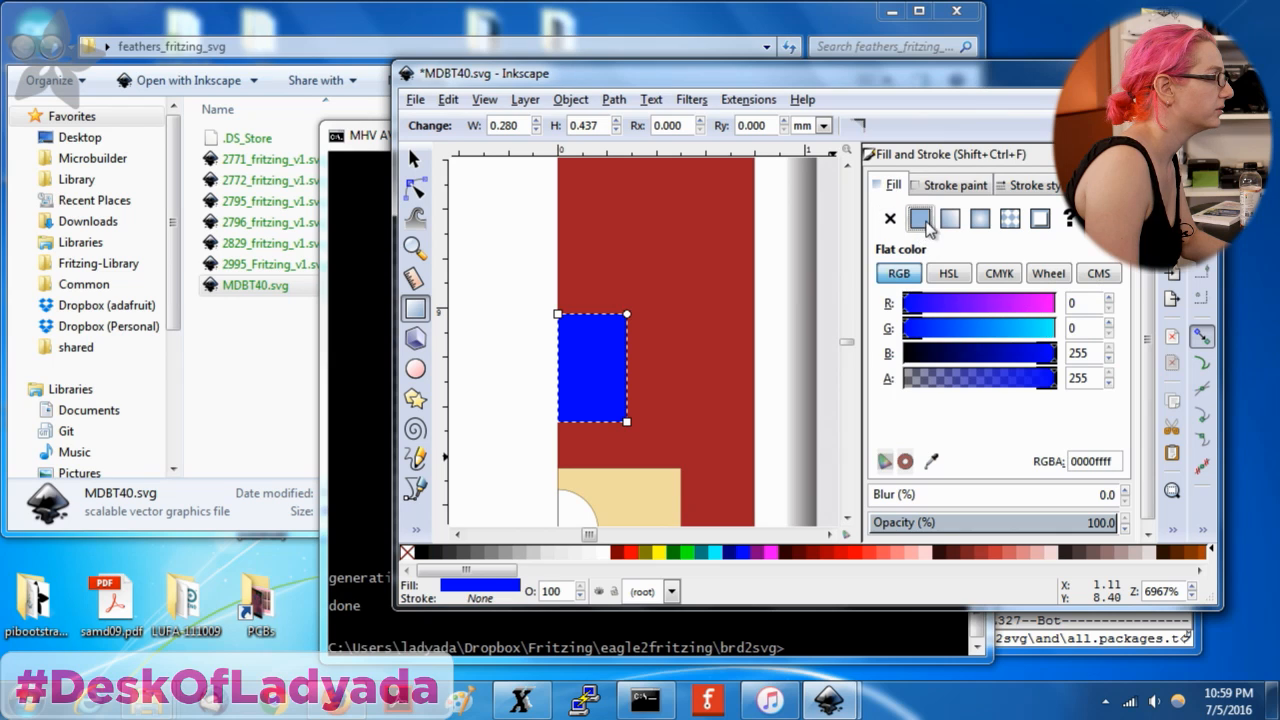
drag(966, 304, 943, 357)
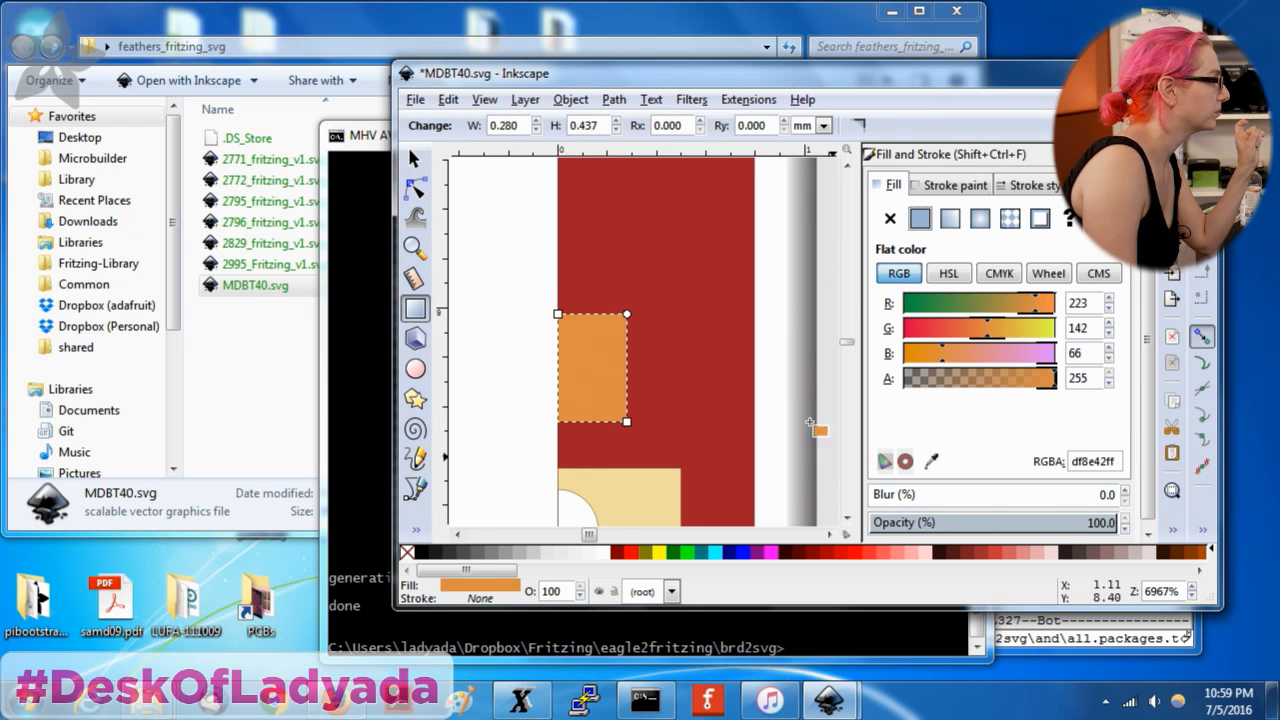
click(415, 530)
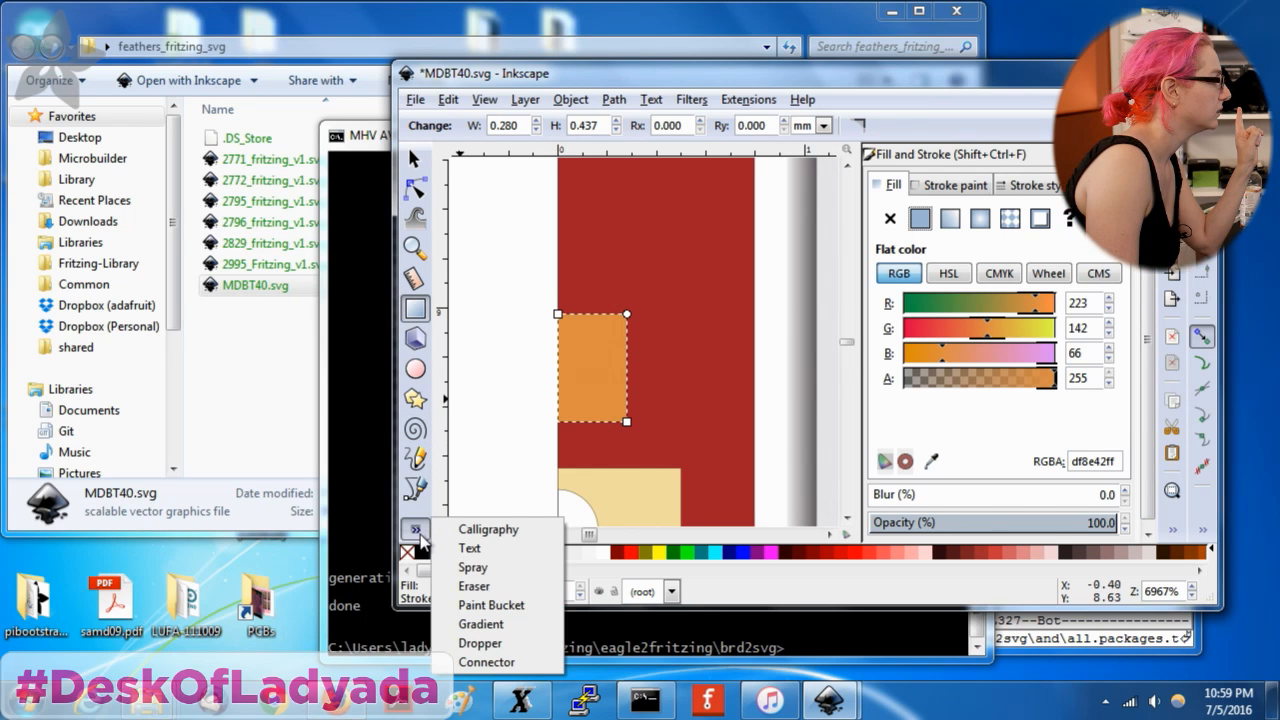
click(415, 530)
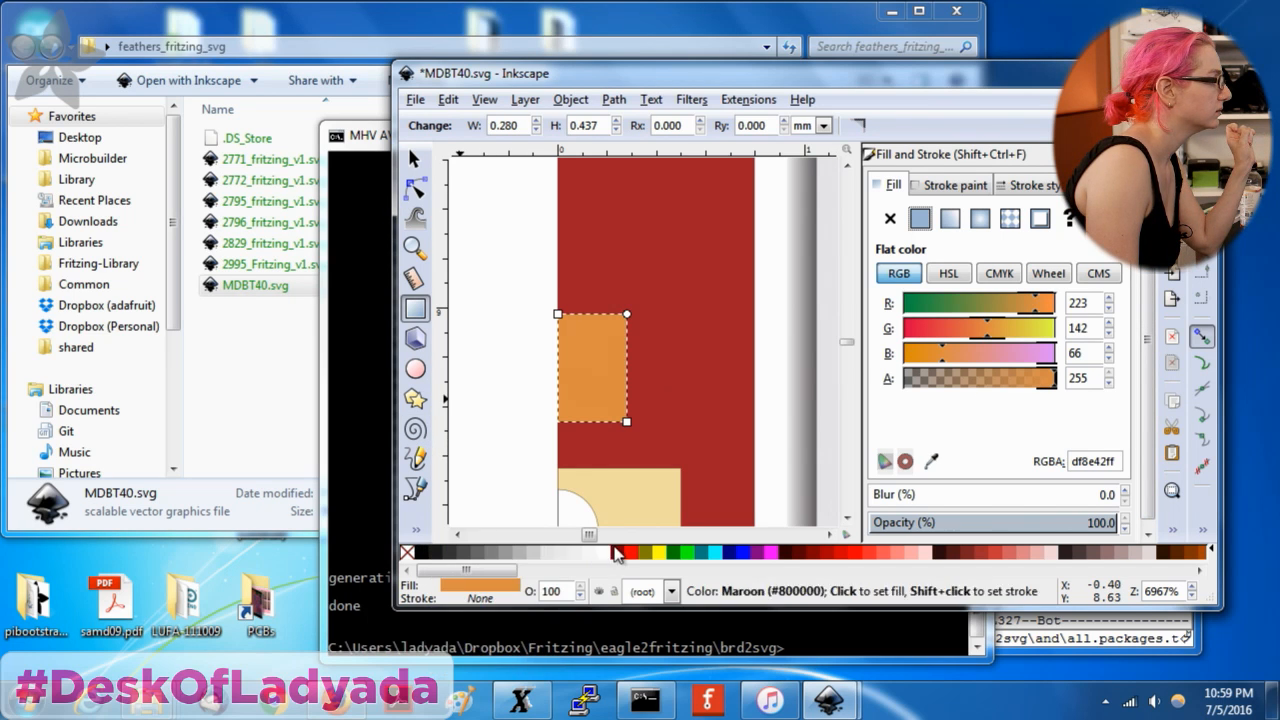
click(616, 553)
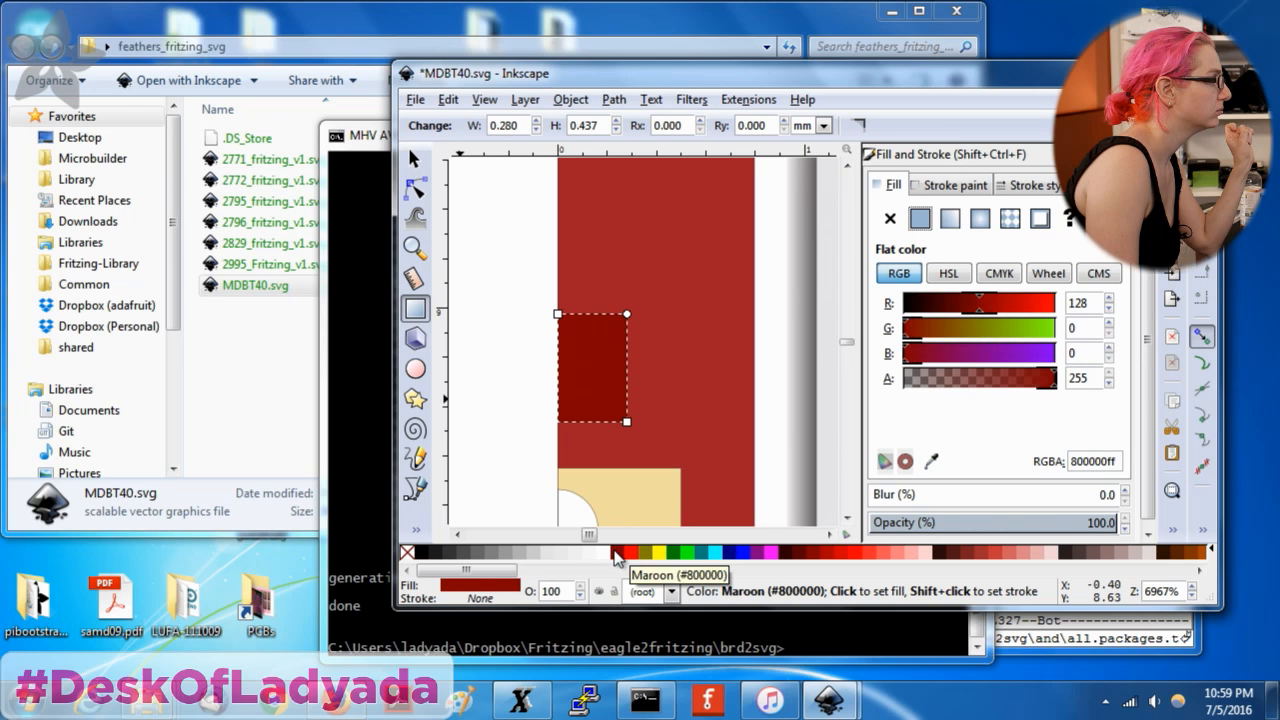
Match the rectangle's fill to the red board by setting it to RGB 160, 31, 40.
click(414, 158)
click(662, 250)
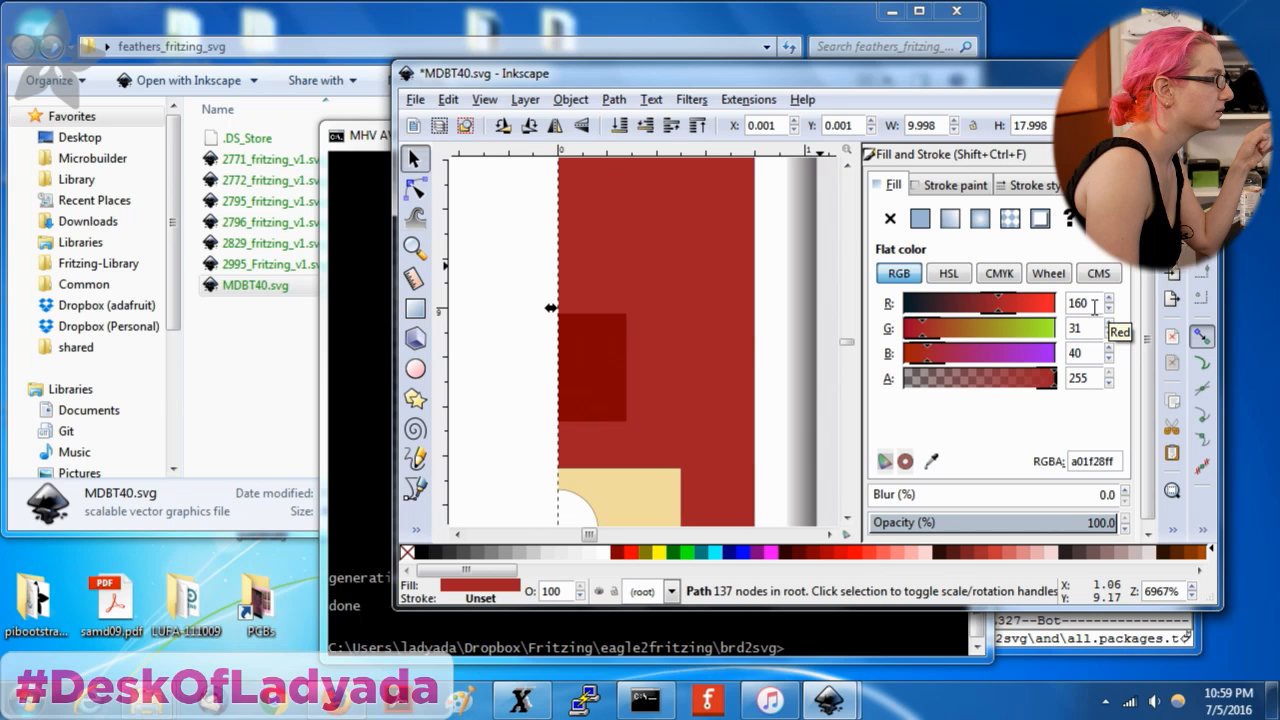
click(586, 357)
double_click(1100, 302)
text(1)
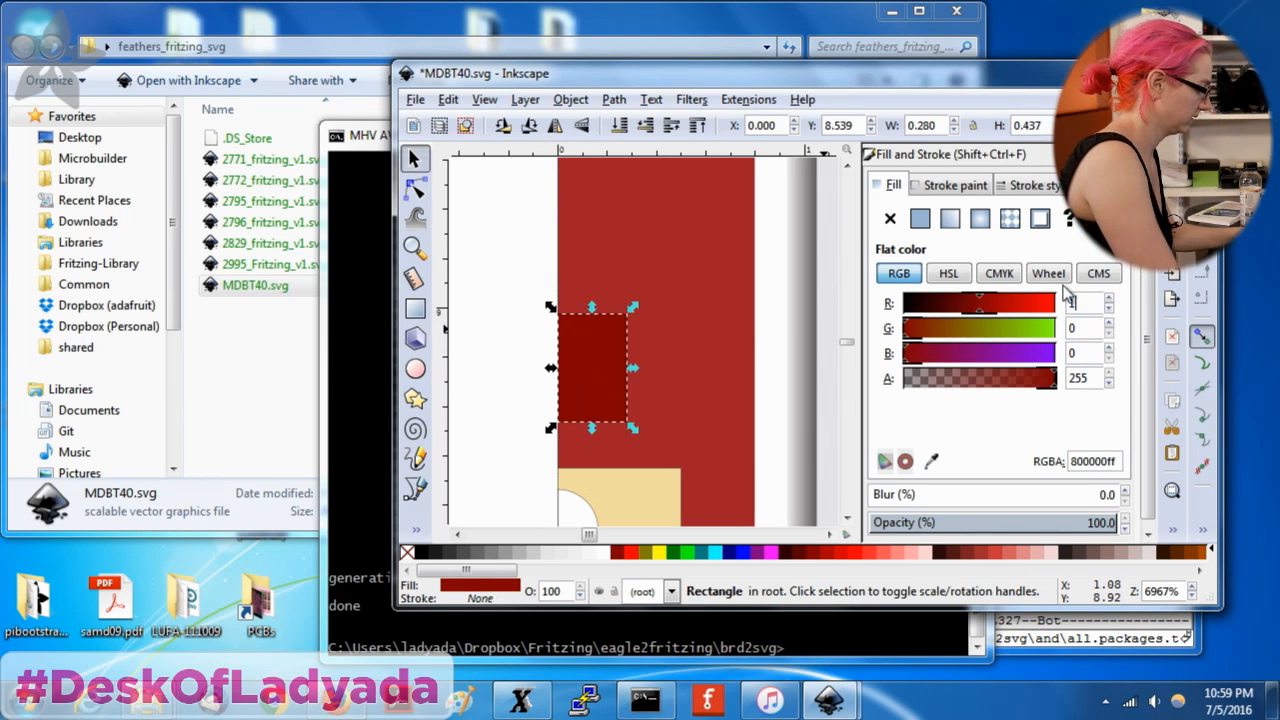
text(60)
key(Tab)
text(31)
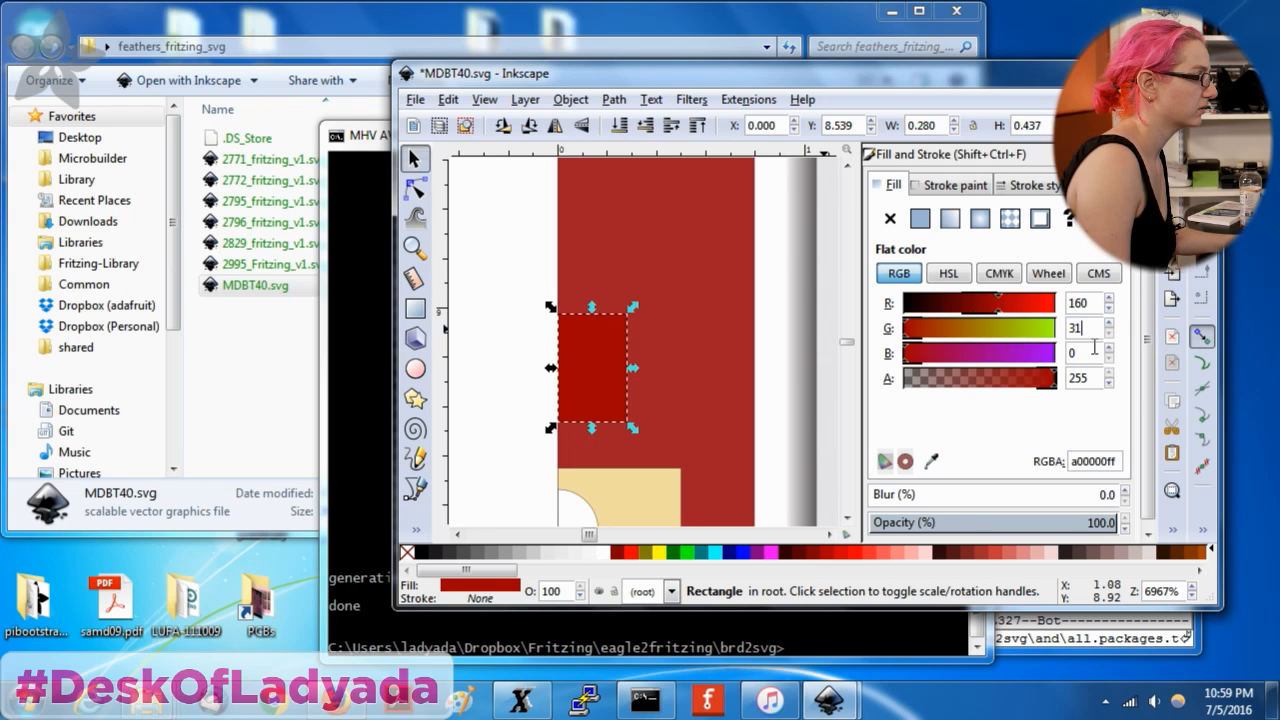
key(Tab)
key(BackSpace)
text(40)
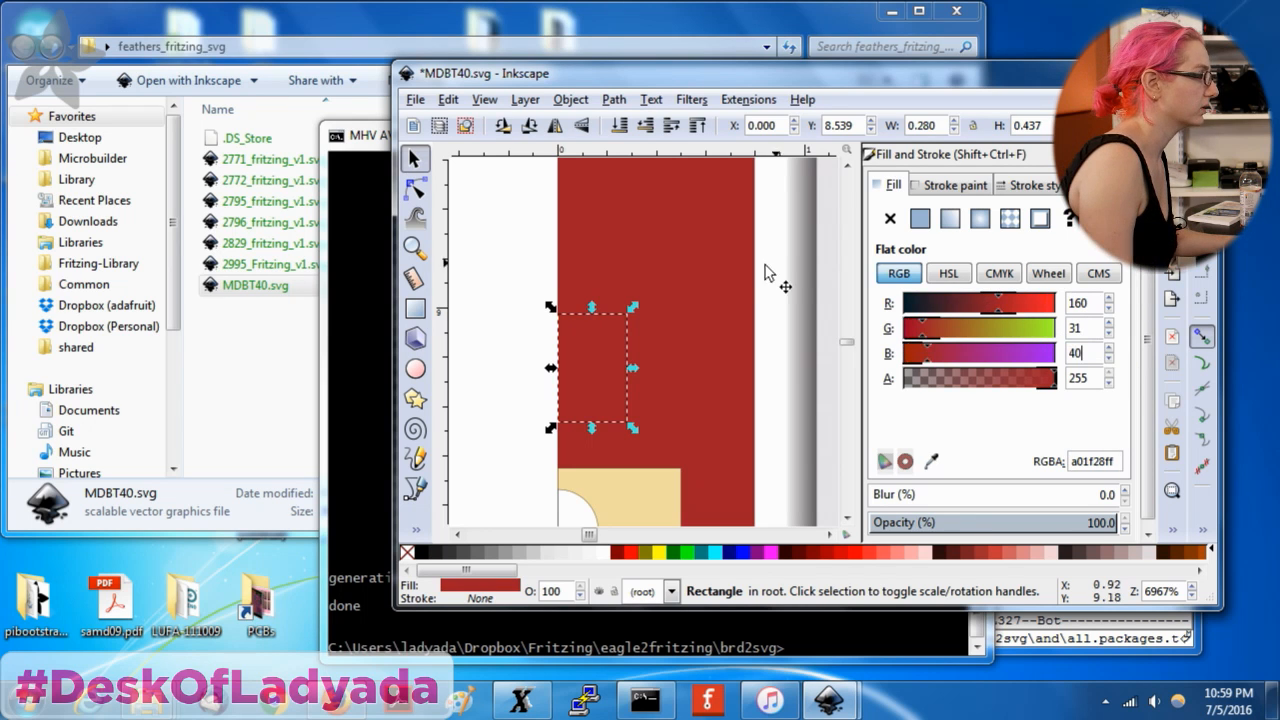
click(537, 284)
Save MDBT40.svg and rerun the run.py conversion script in the command window.
key(z)
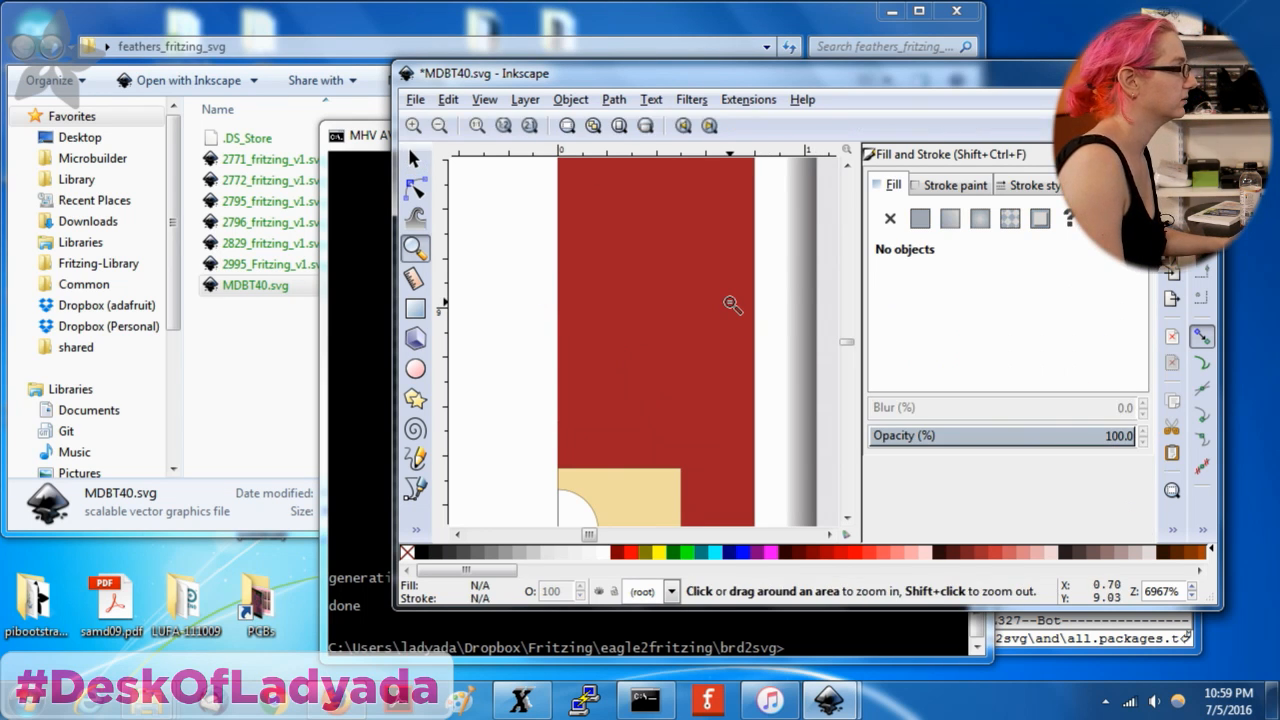
ctrl+scroll(731, 304, down, 9)
key(ctrl+s)
click(1150, 73)
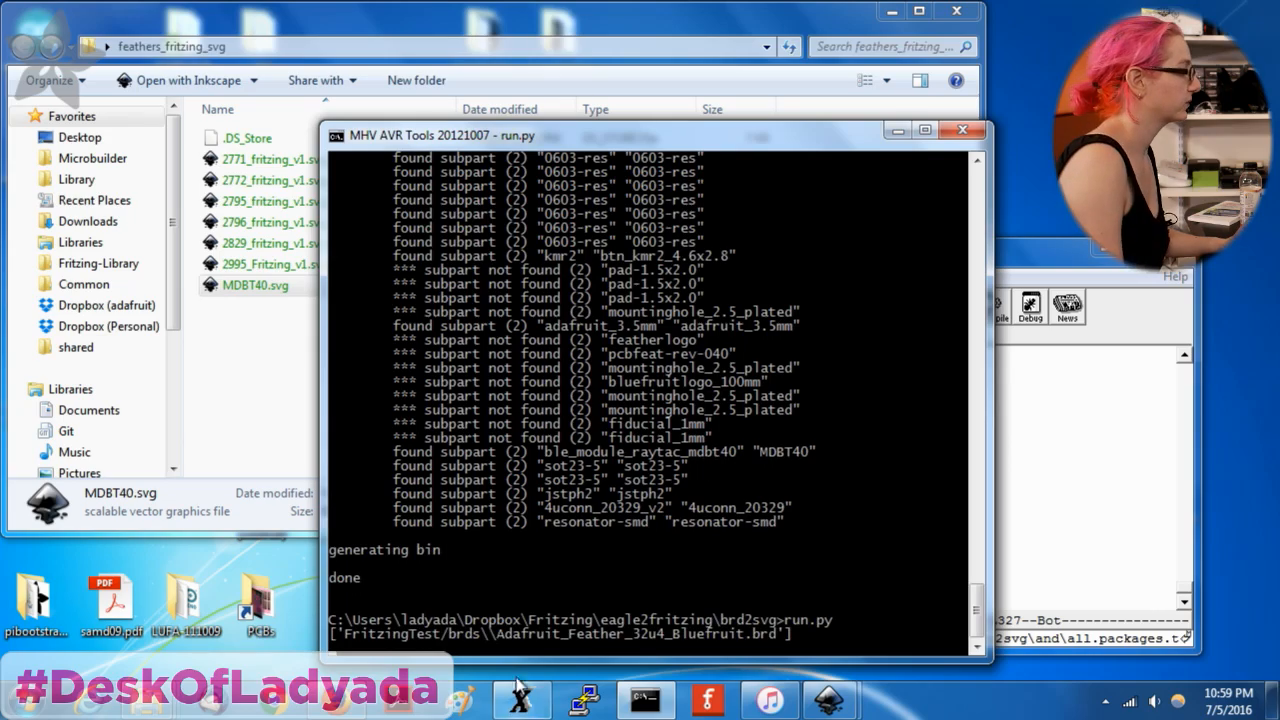
Switch to the Adafruit_Feather_32u4_Bluefruit_breadboard.svg window and revert the document to reload the regenerated file.
mouse_move(836, 703)
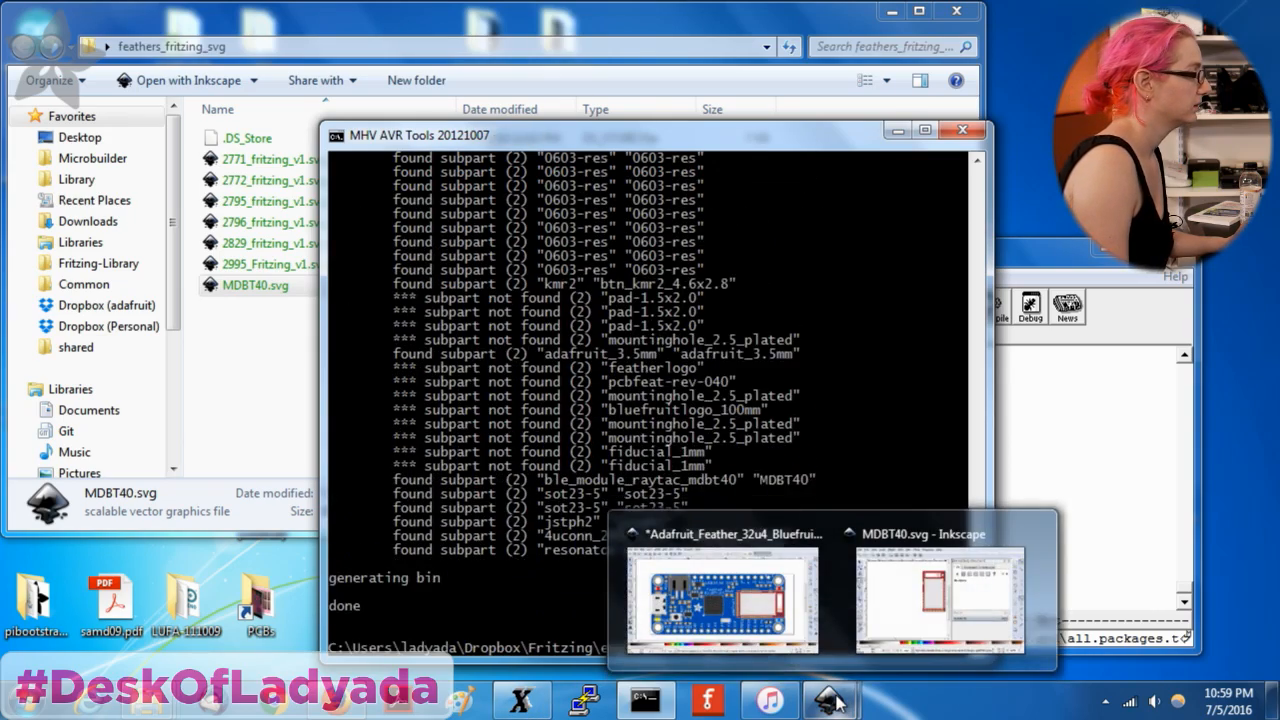
click(722, 595)
click(24, 42)
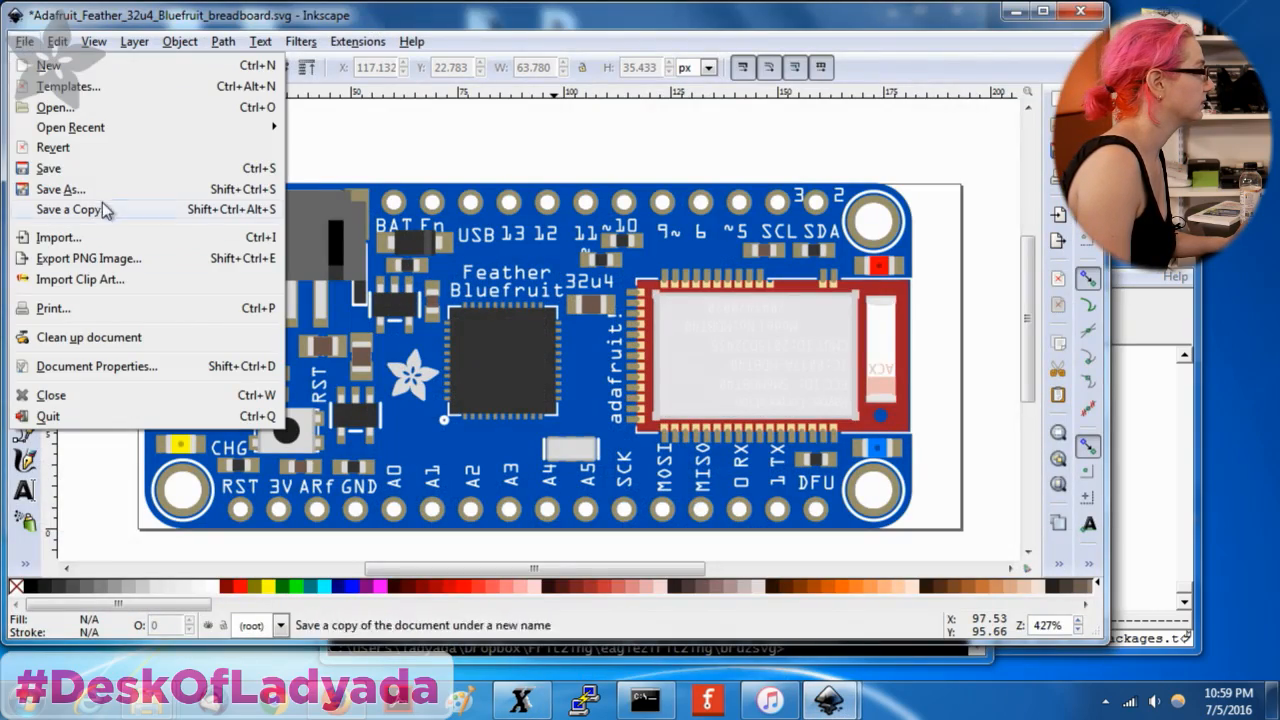
click(55, 147)
click(613, 401)
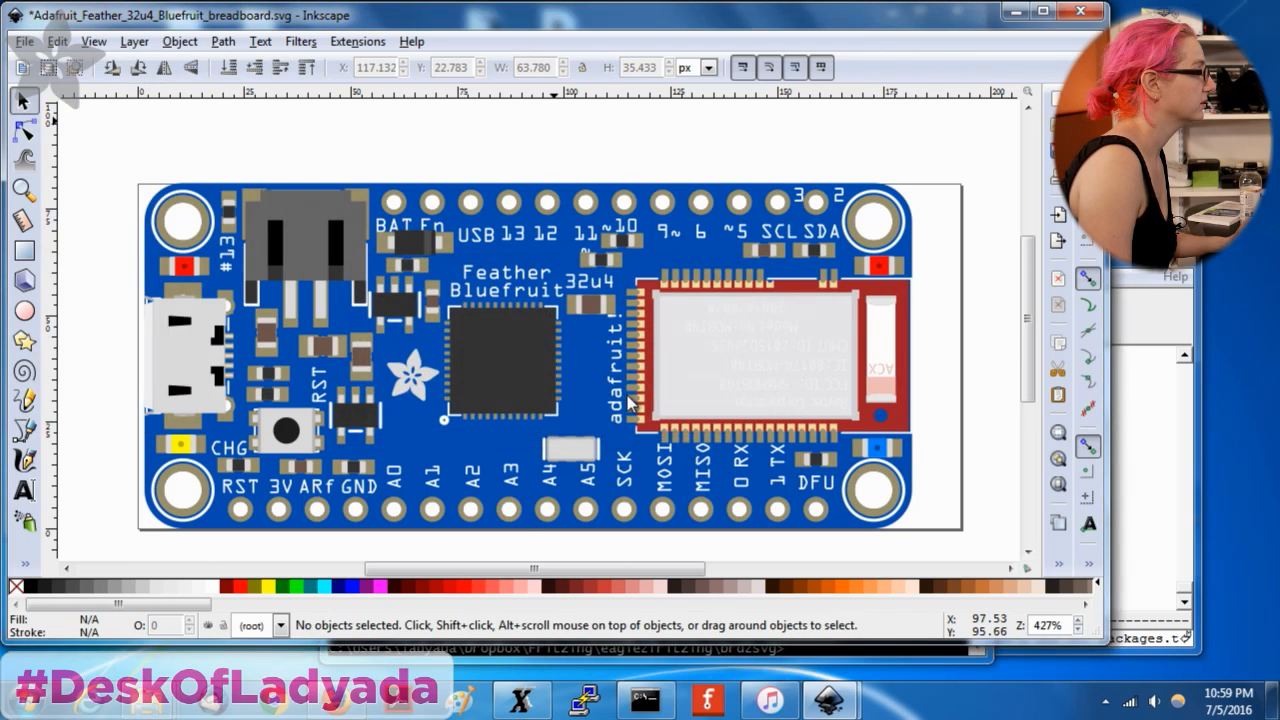
drag(651, 503, 1058, 668)
Try to ungroup the #breadboard group and move the module artwork inside #ble_module_raytac_mdbt40, and undo both changes.
right_click(772, 378)
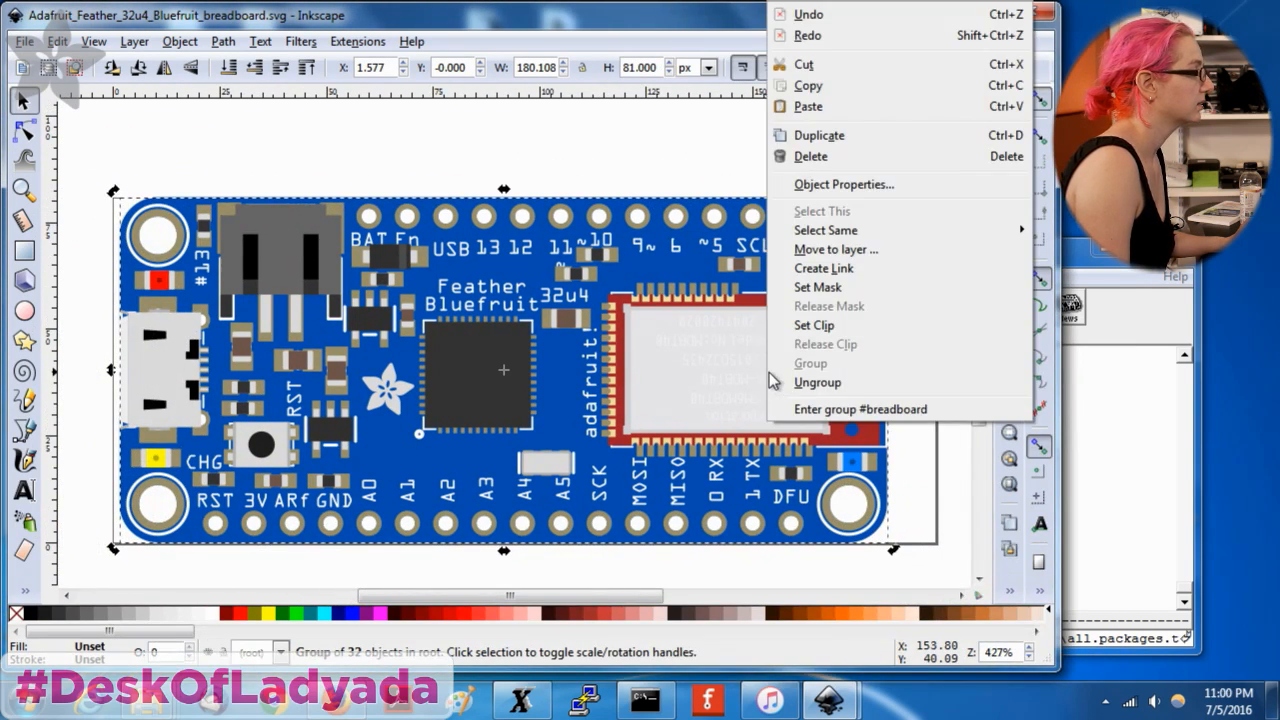
click(812, 383)
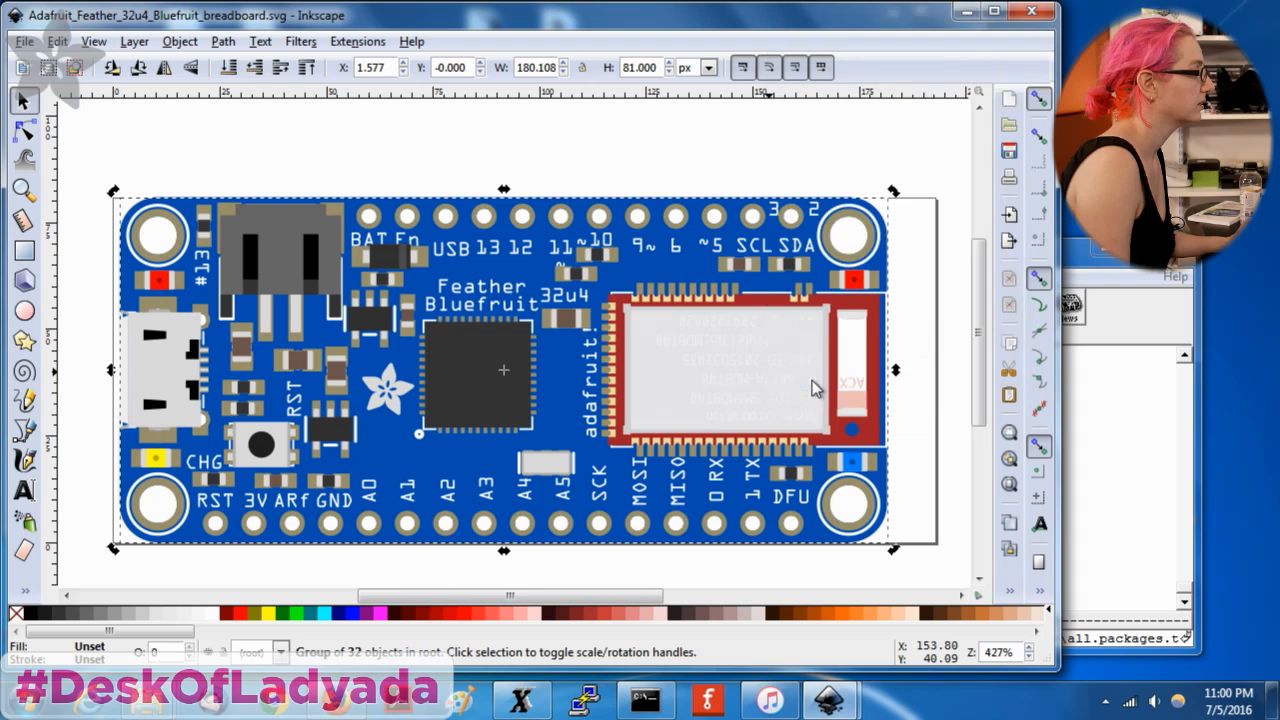
double_click(684, 341)
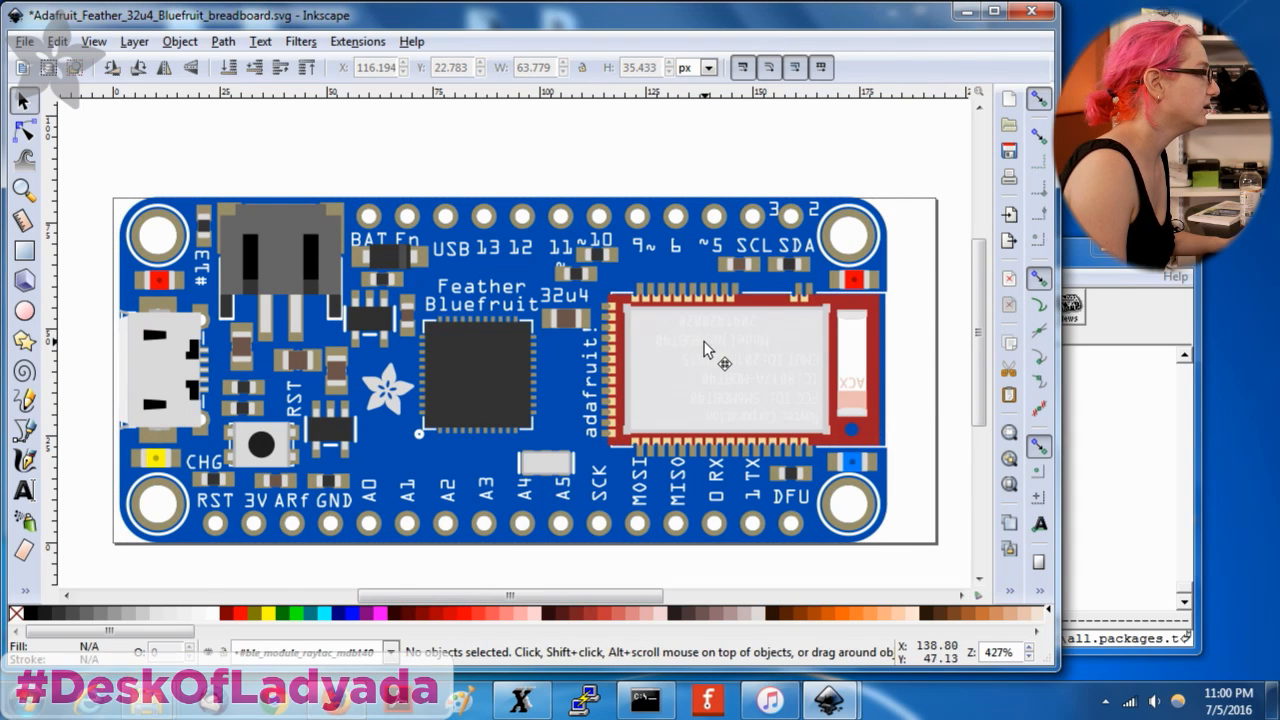
click(706, 356)
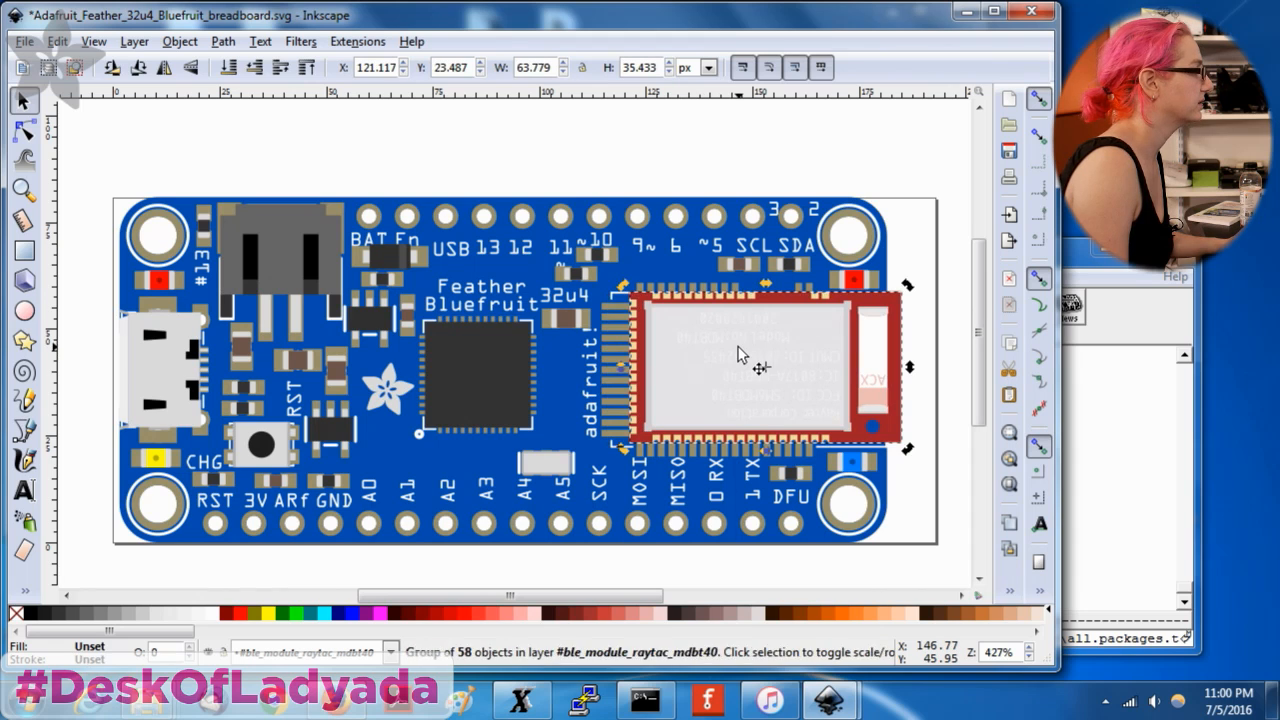
key(ctrl+z)
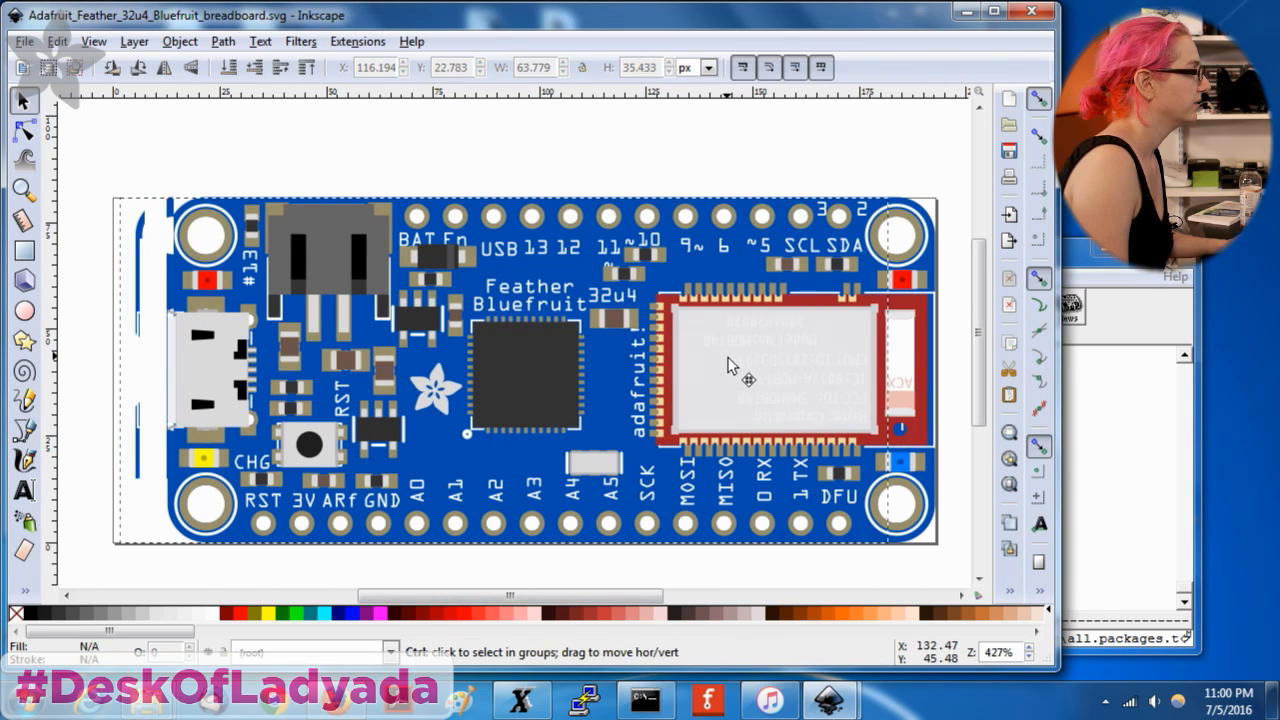
key(ctrl+z)
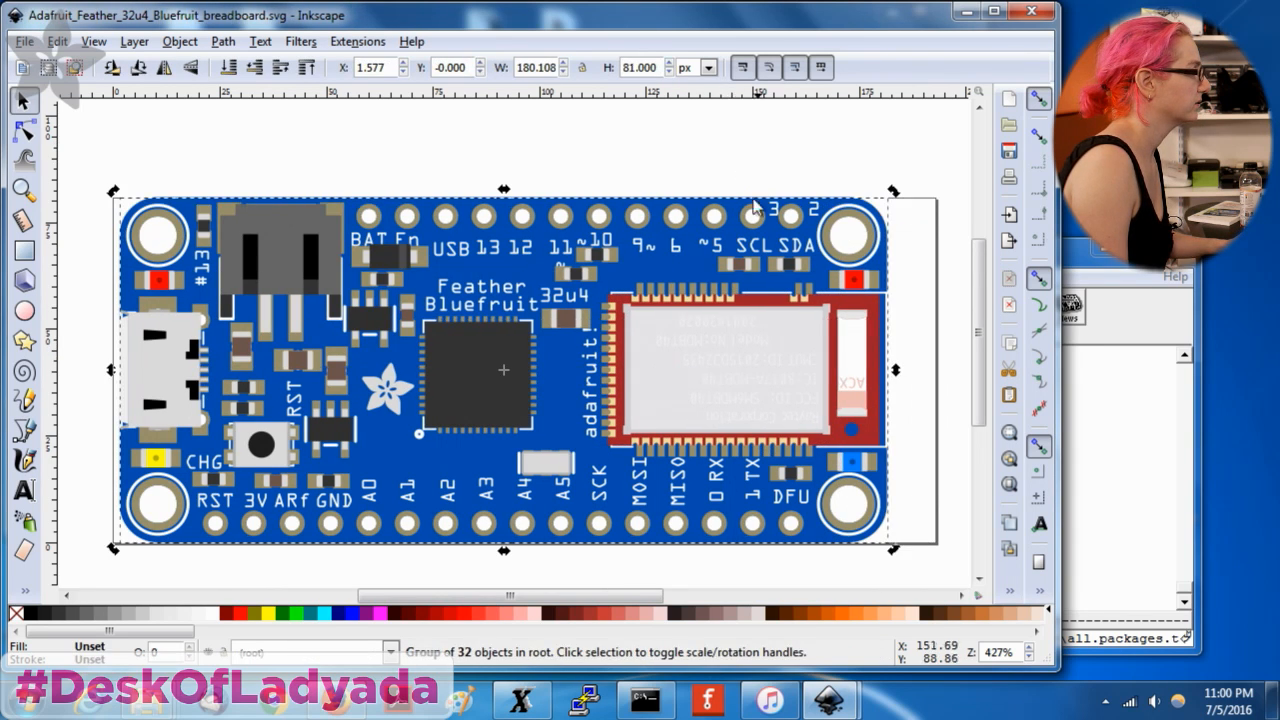
Ungroup the #breadboard group and shift the MDBT40 module horizontally toward the board's antenna-side edge, to X about 117.37 px.
right_click(726, 322)
key(Escape)
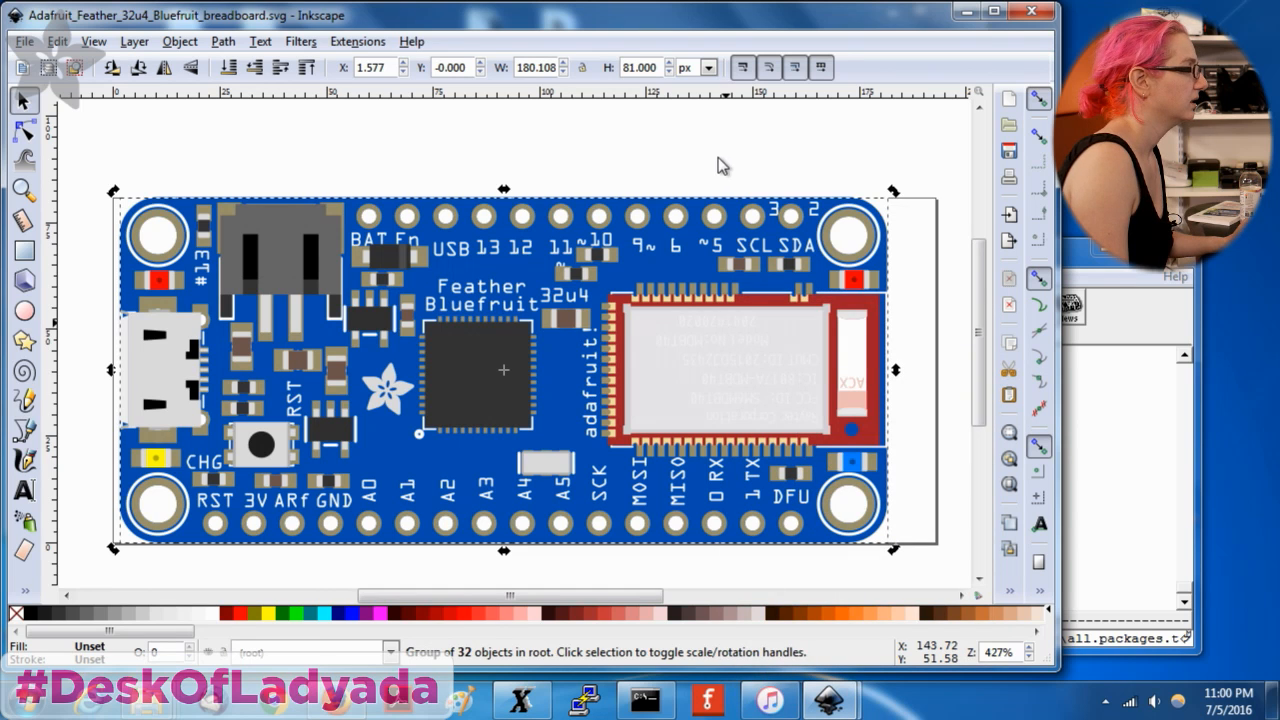
key(ctrl+shift+g)
click(705, 360)
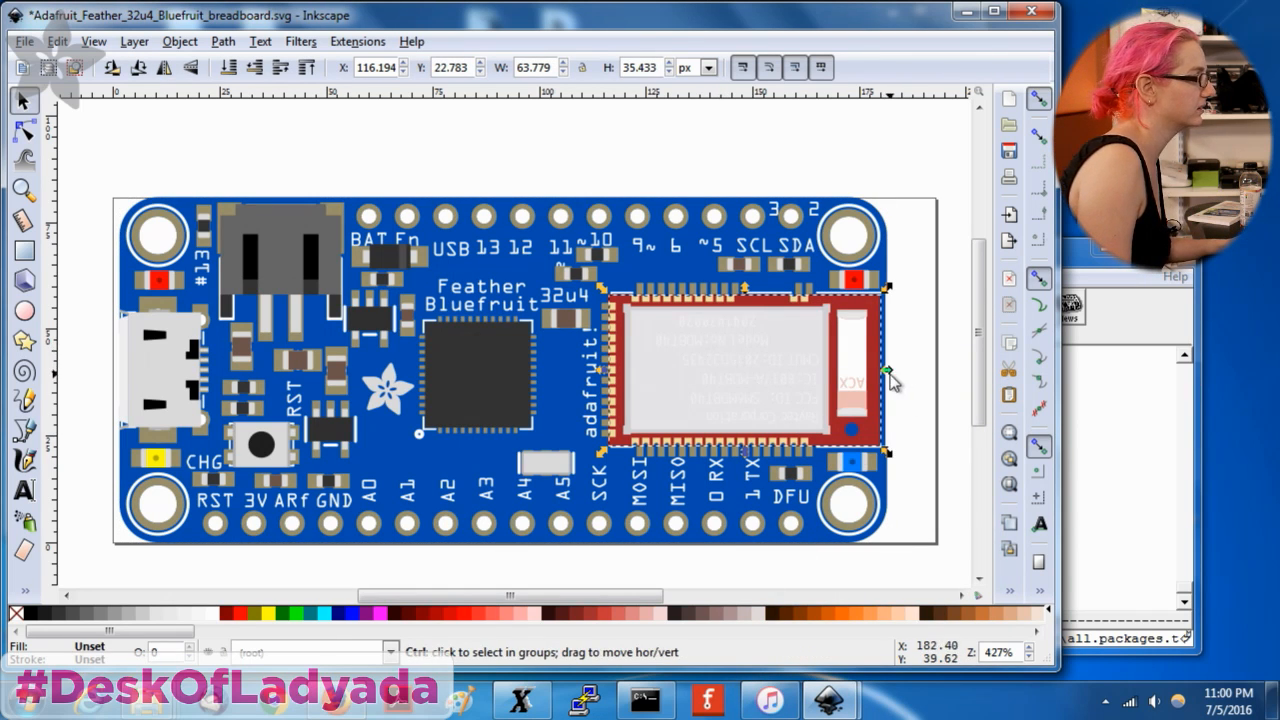
ctrl+drag(891, 380, 889, 380)
drag(716, 365, 726, 365)
click(937, 365)
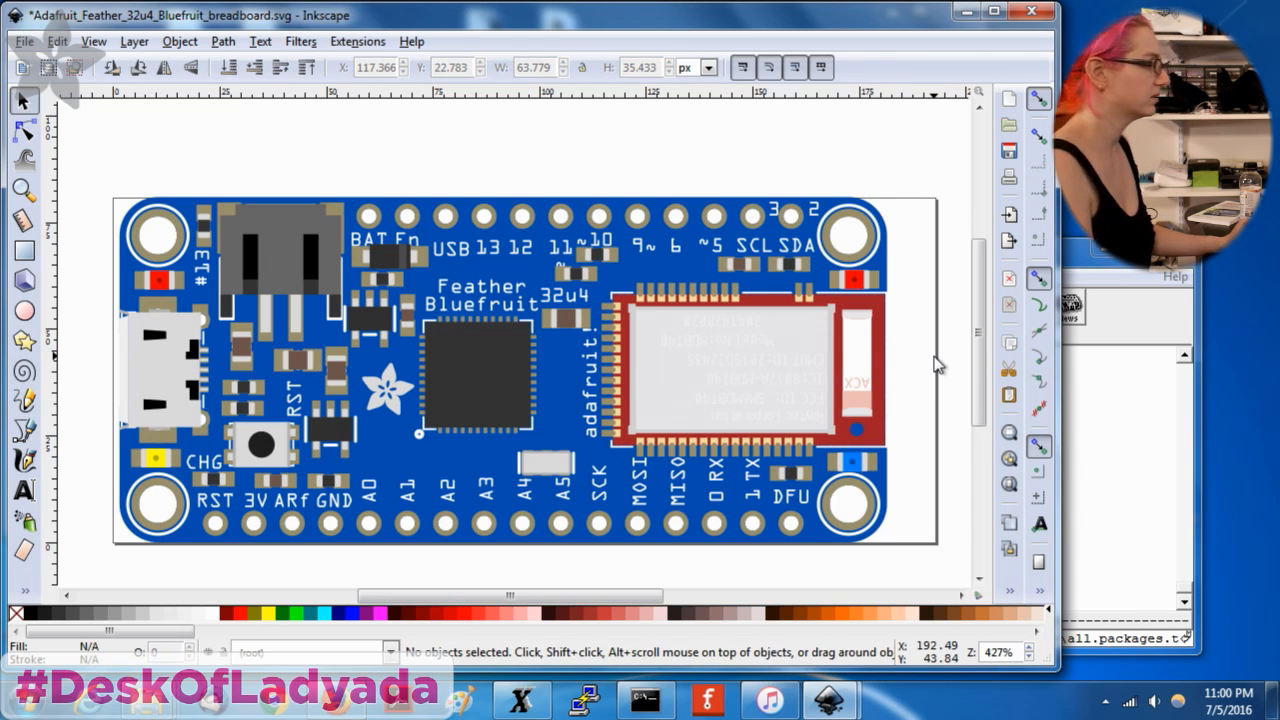
Ungroup the #icon group that holds the board artwork.
click(564, 256)
click(565, 242)
right_click(557, 249)
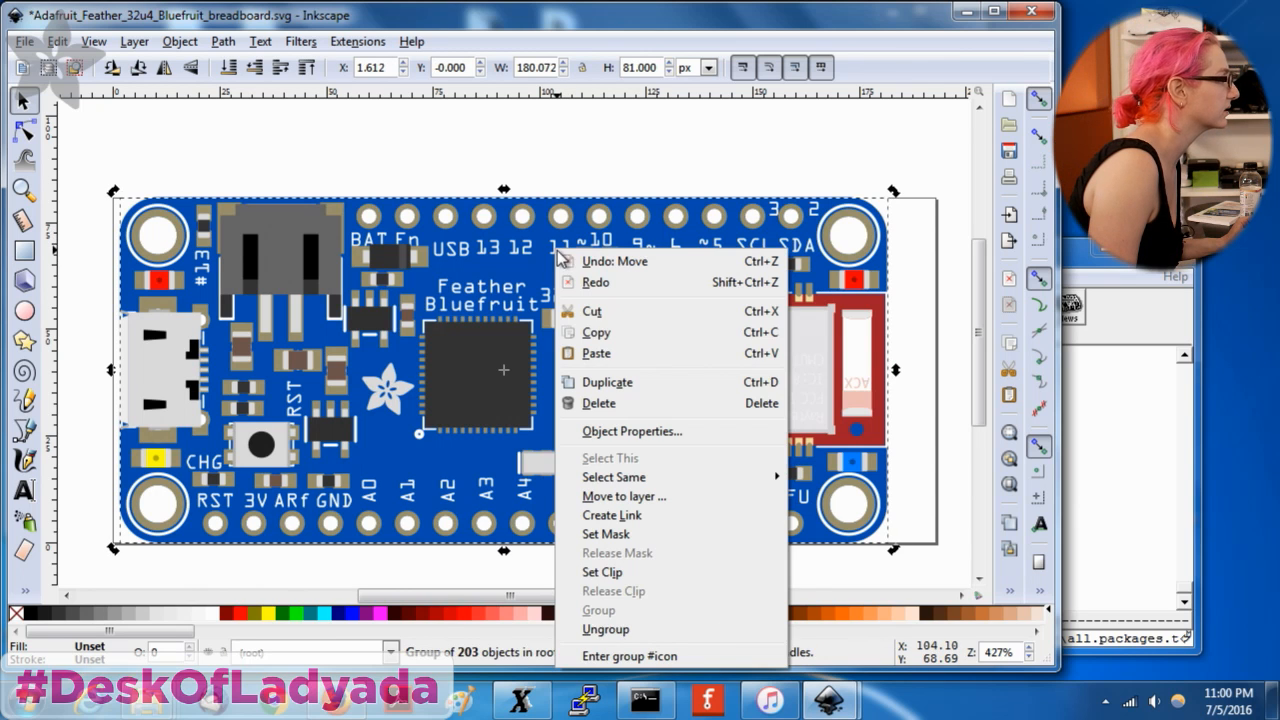
click(611, 627)
click(636, 148)
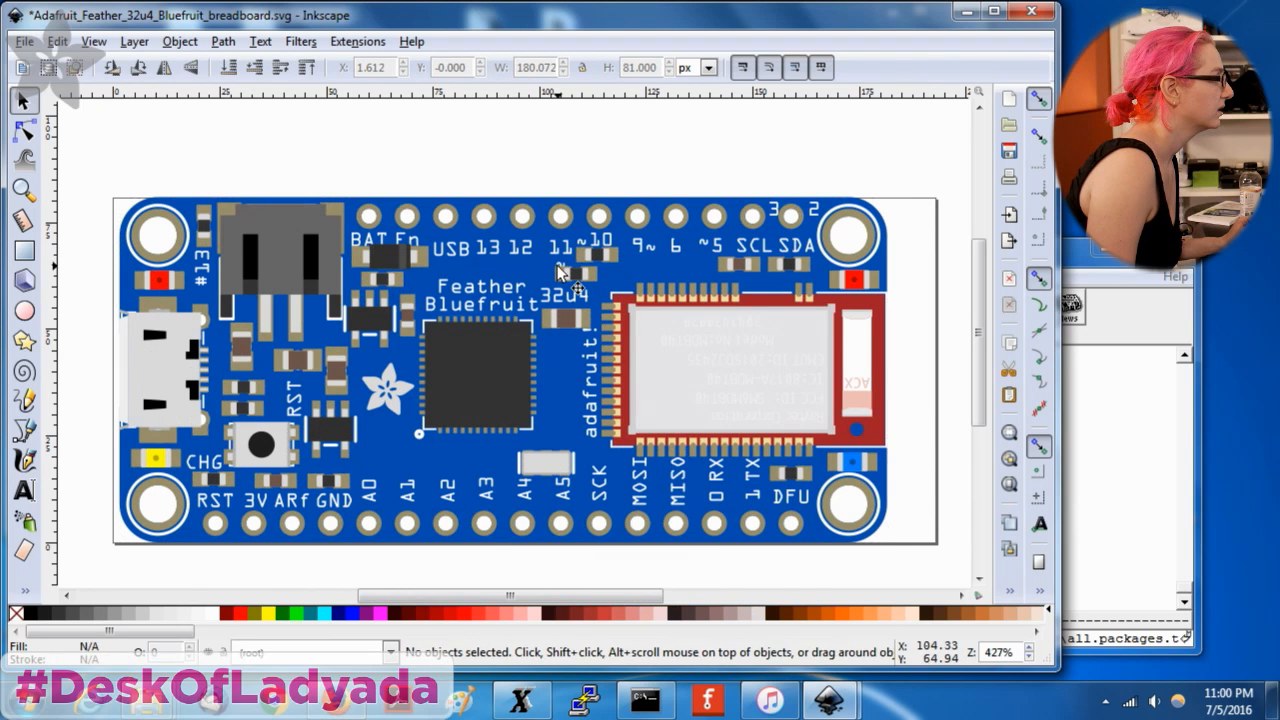
Ungroup the 86-object group that contains the silkscreen pin labels.
click(566, 270)
click(565, 255)
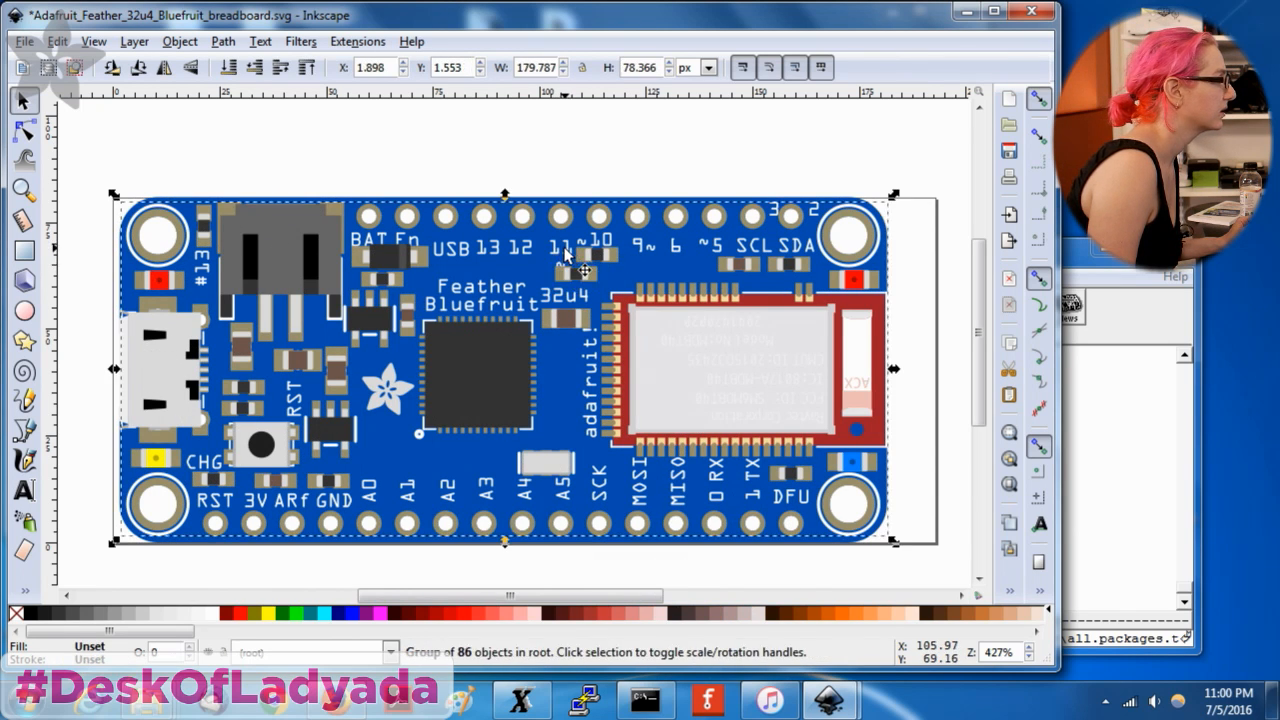
right_click(565, 250)
click(620, 623)
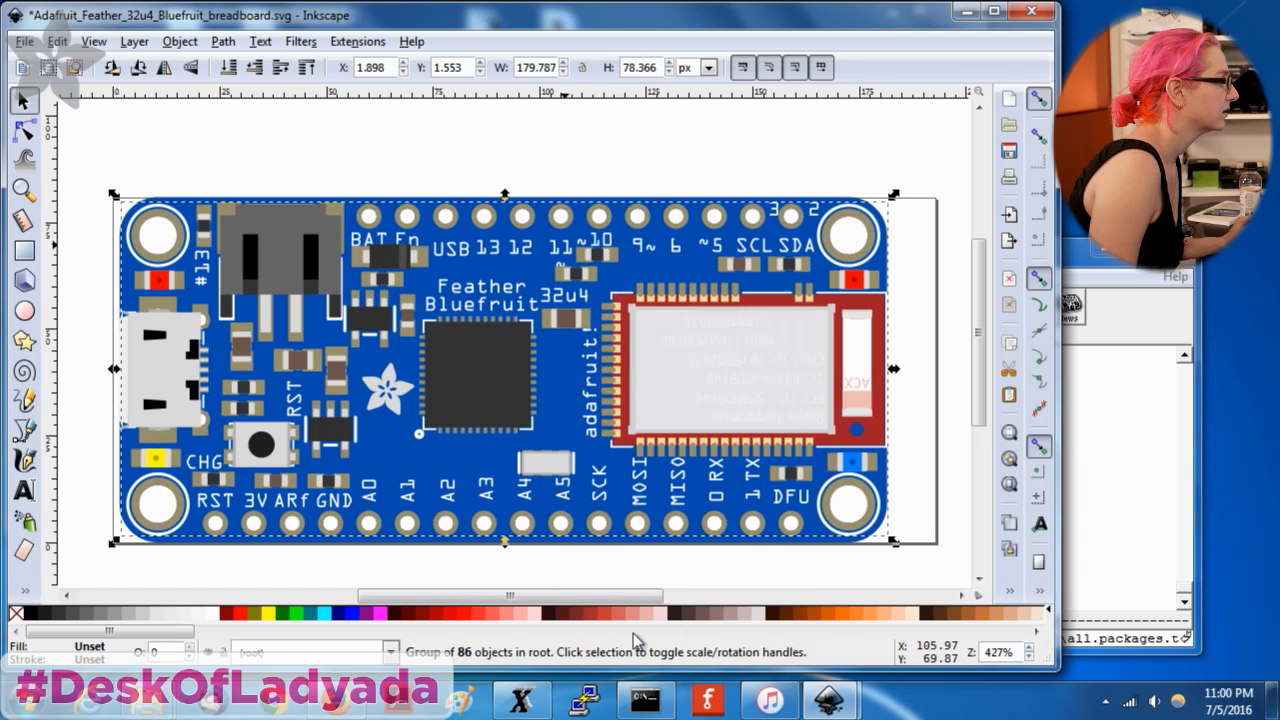
key(Escape)
Move the stray tilde label directly in front of the 11 pin label on the board's upper pin row.
click(562, 262)
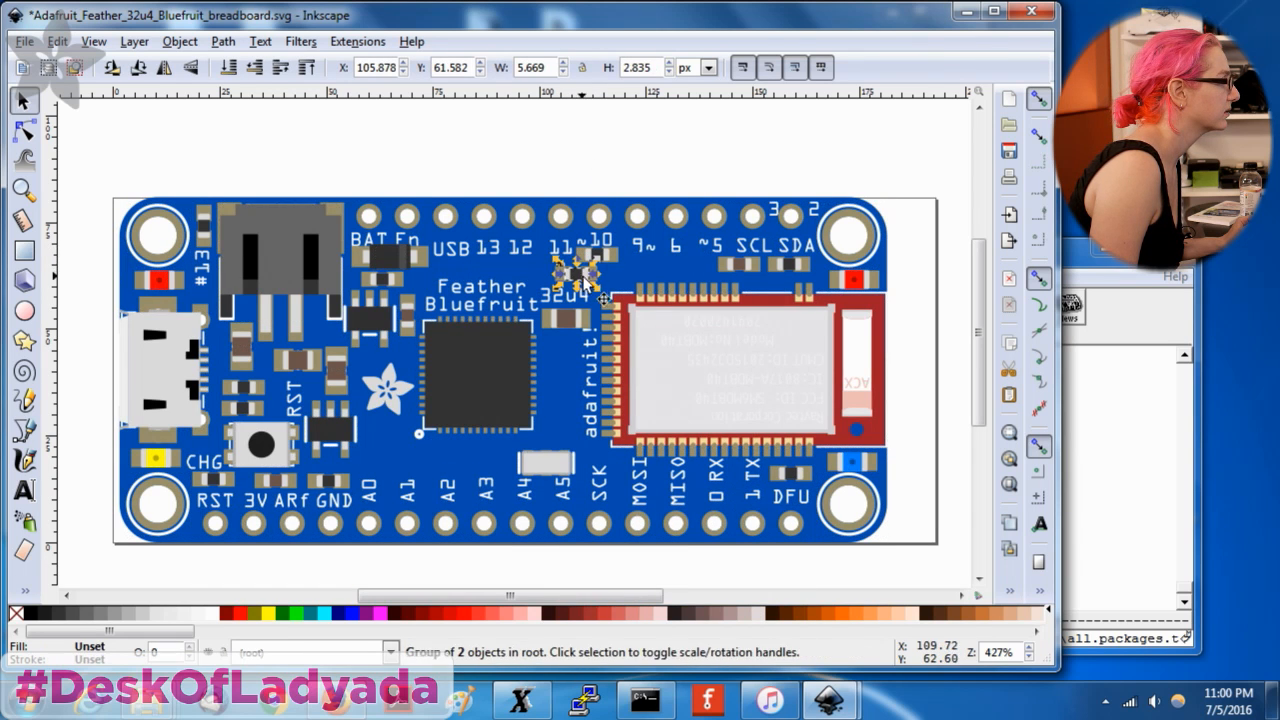
key(Escape)
key(F3)
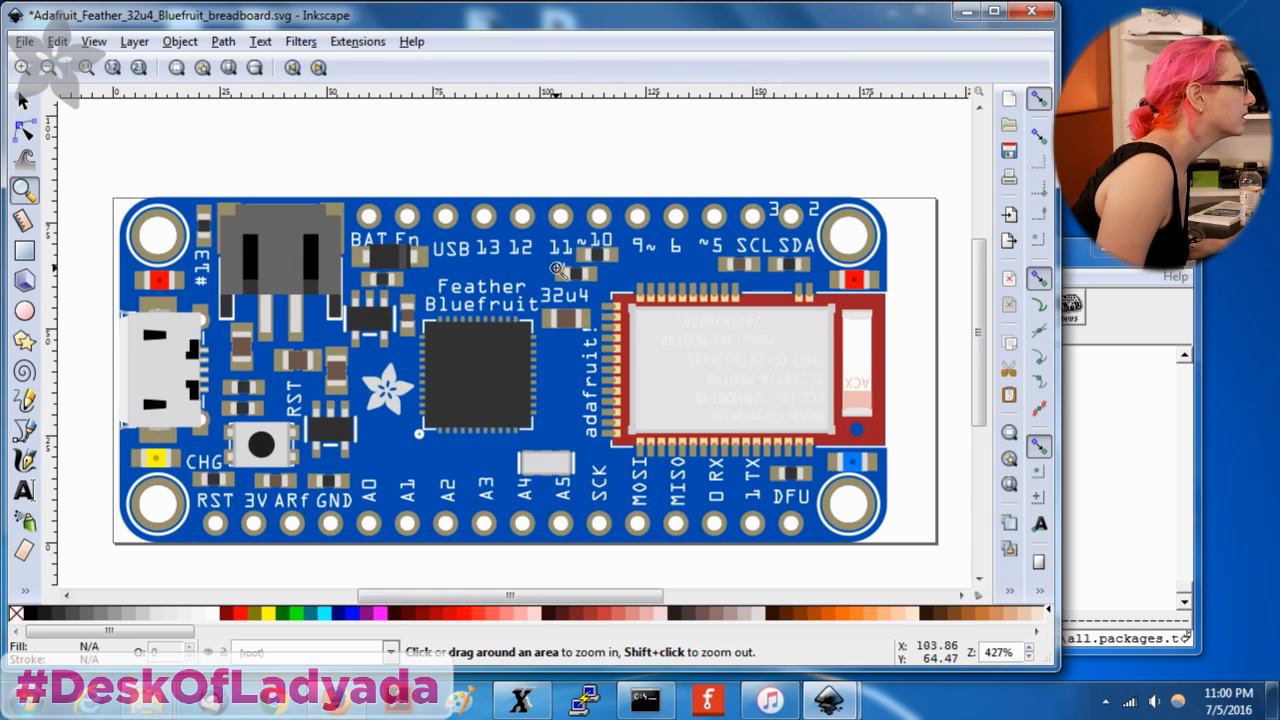
click(565, 266)
click(565, 266)
click(568, 266)
click(582, 268)
click(582, 268)
click(23, 101)
drag(545, 247, 438, 143)
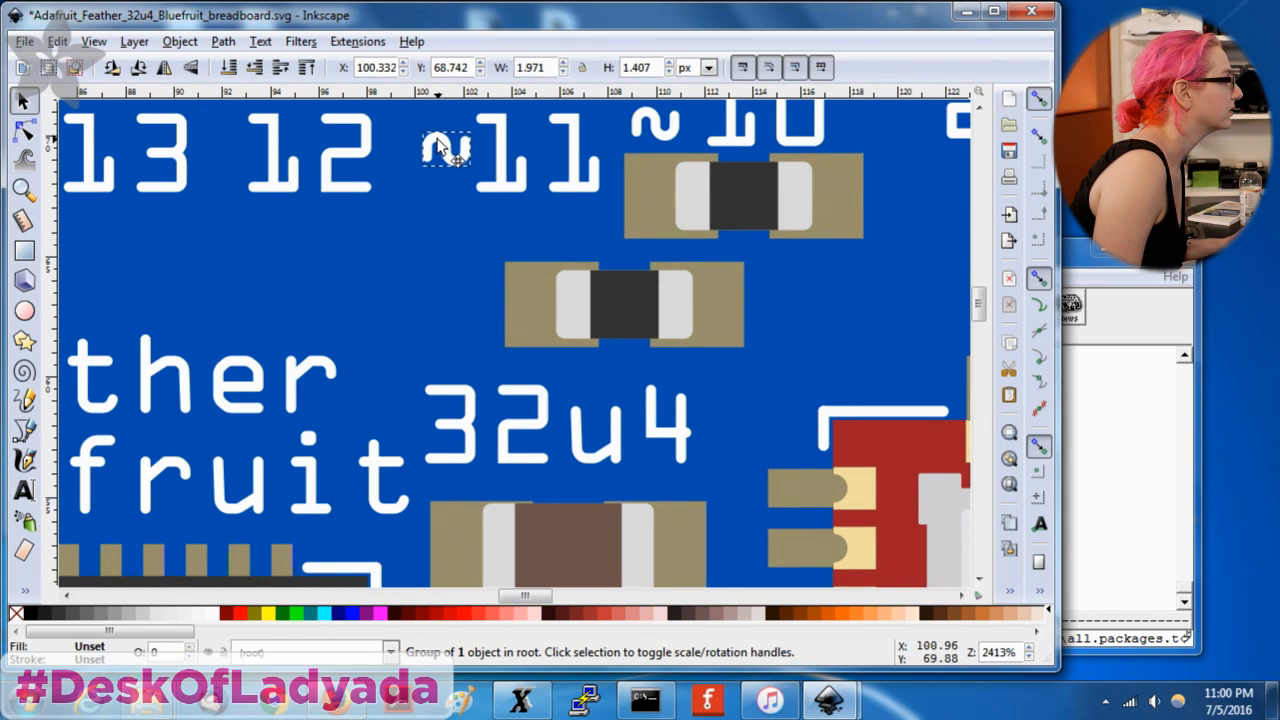
key(F3)
shift+click(533, 337)
shift+click(533, 337)
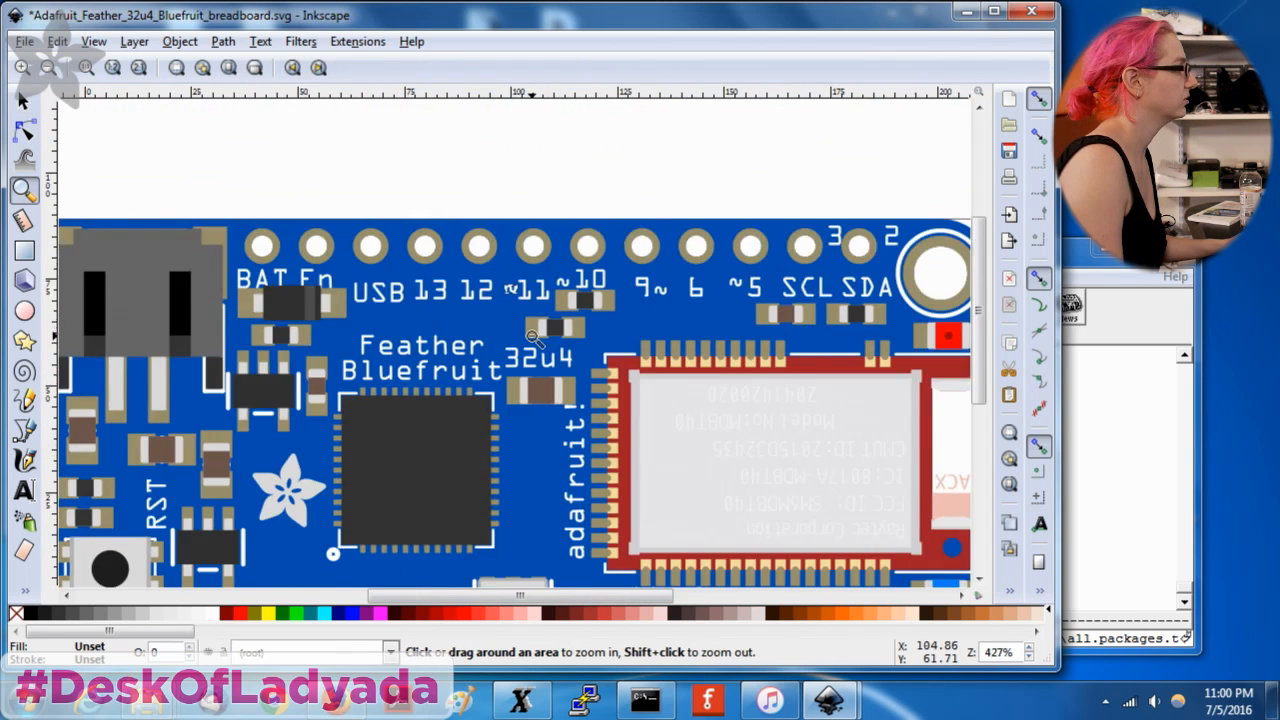
shift+click(533, 337)
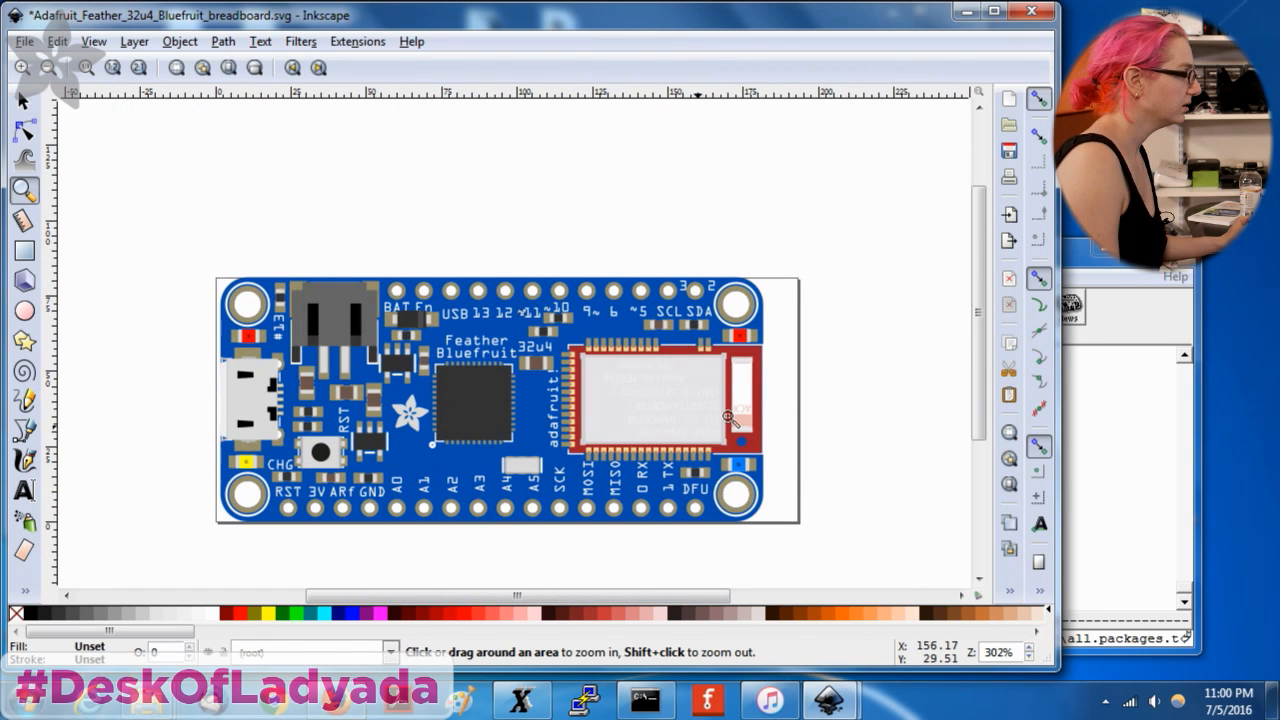
click(24, 100)
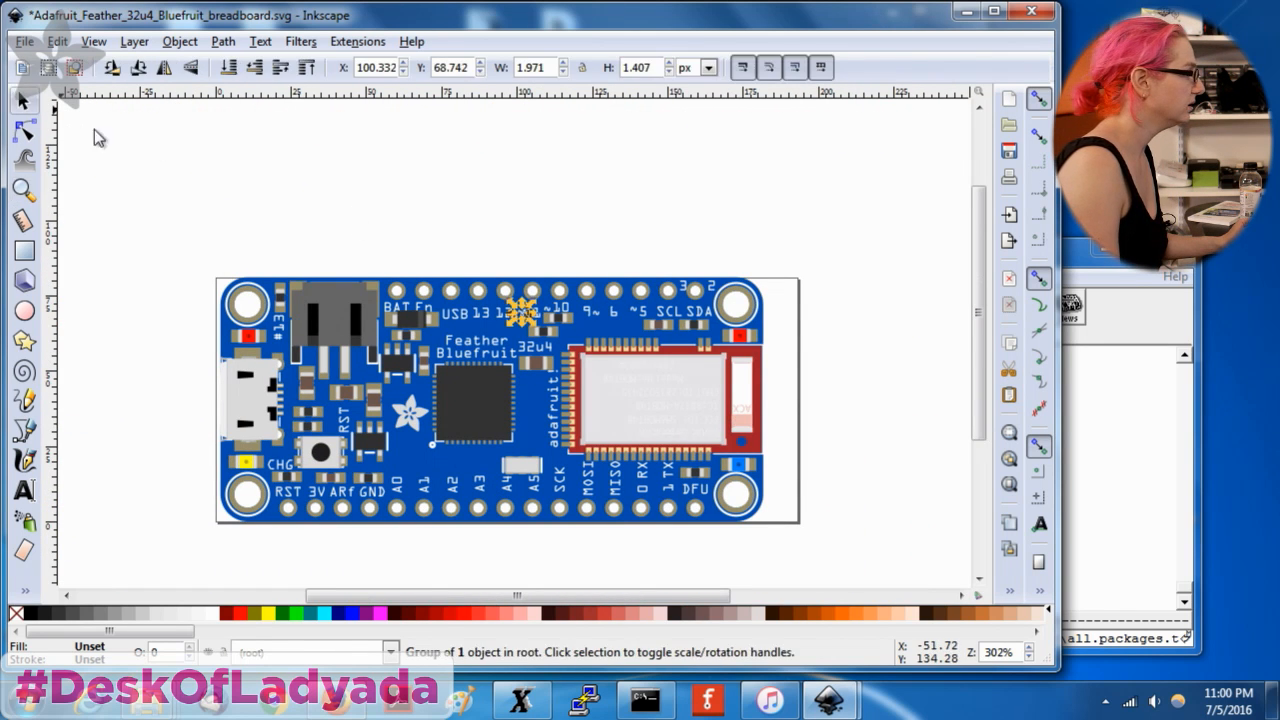
click(913, 428)
Fill the blue board outline path with black.
click(269, 519)
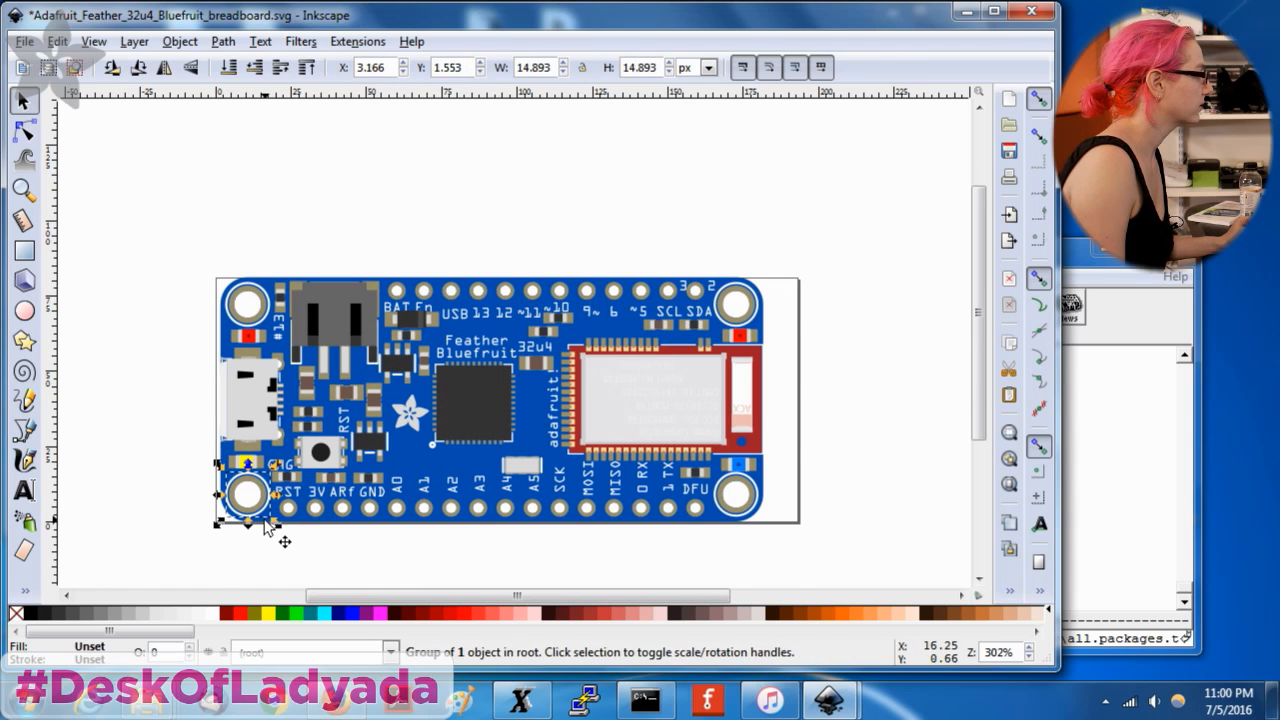
click(411, 467)
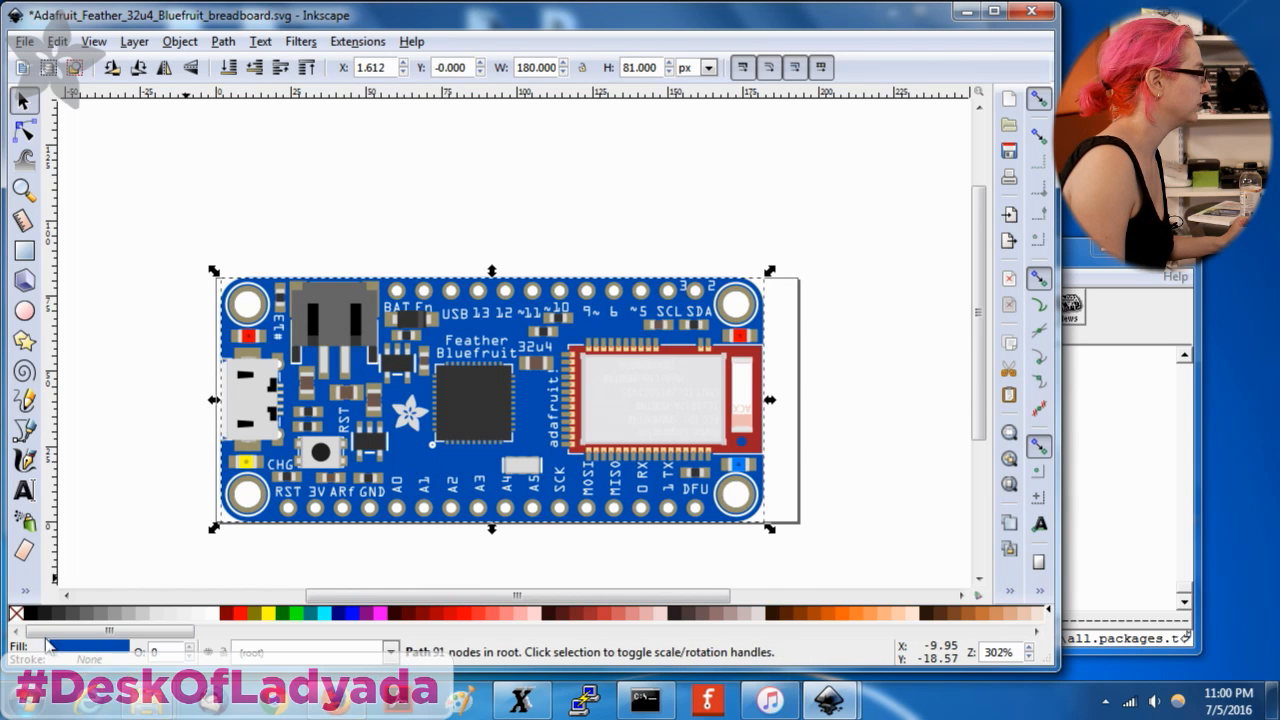
click(40, 613)
click(933, 338)
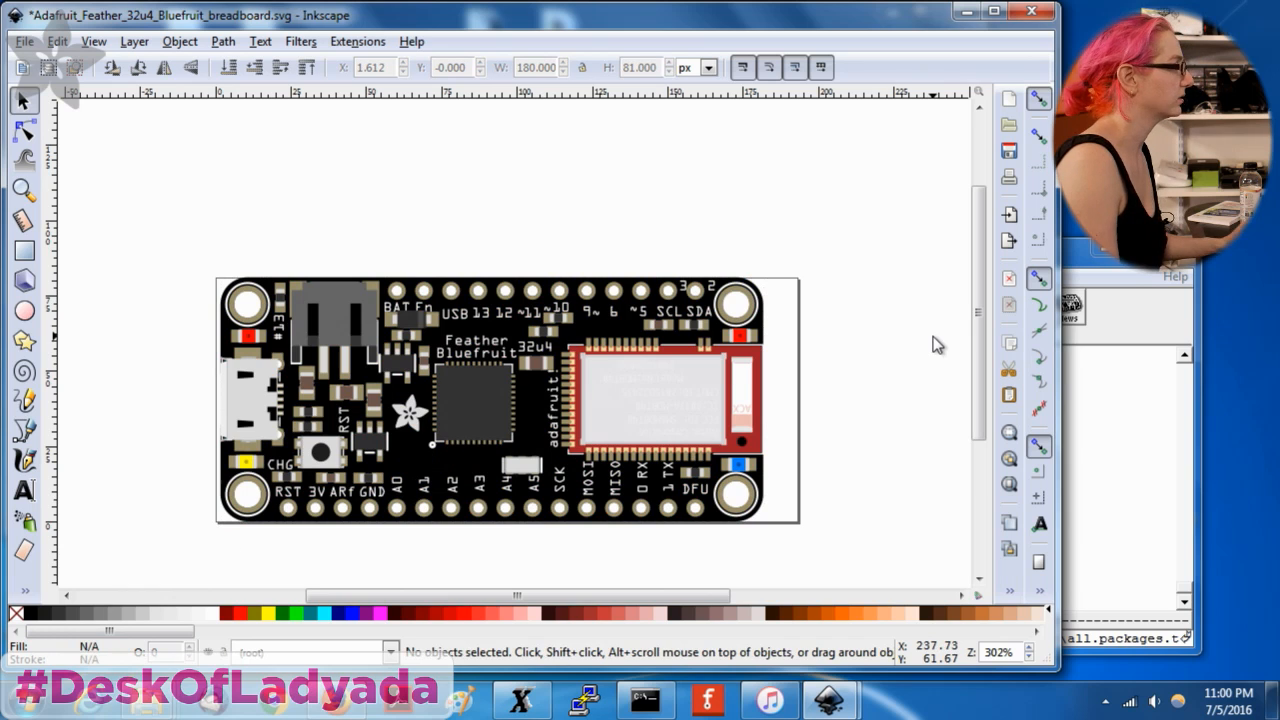
Select all of the board artwork and group it.
drag(72, 115, 905, 320)
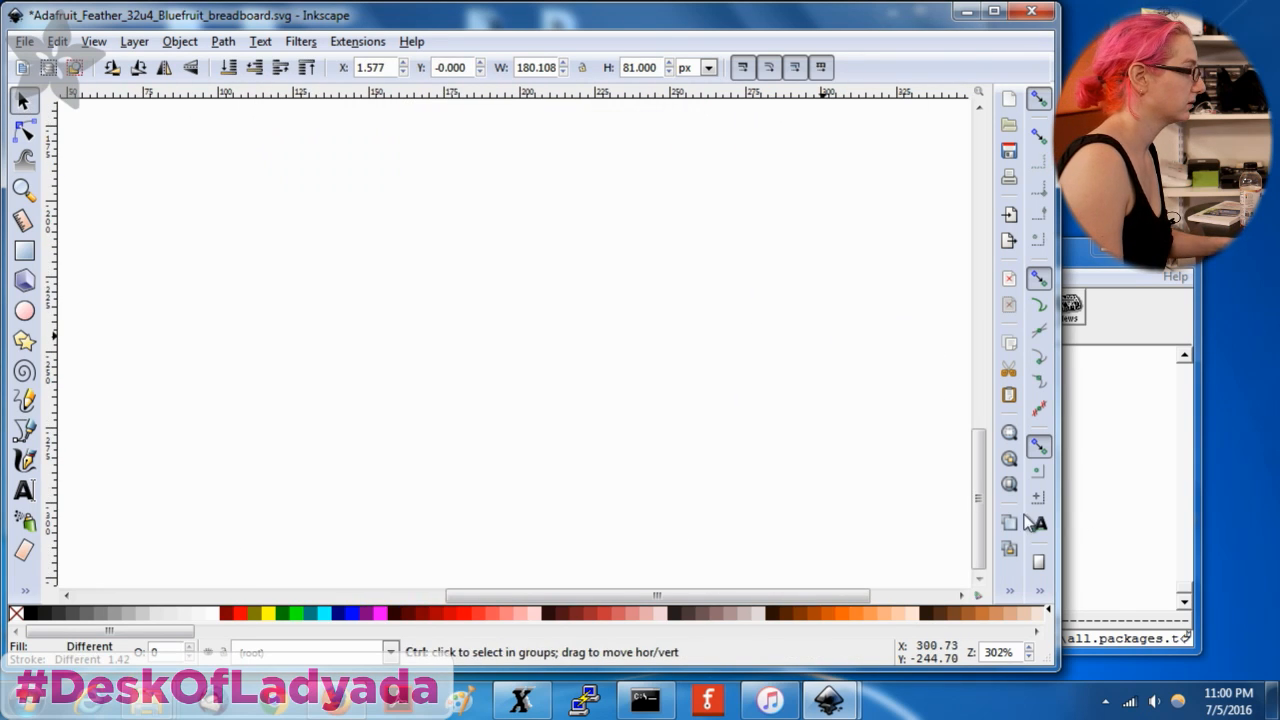
key(ctrl+g)
drag(984, 514, 990, 262)
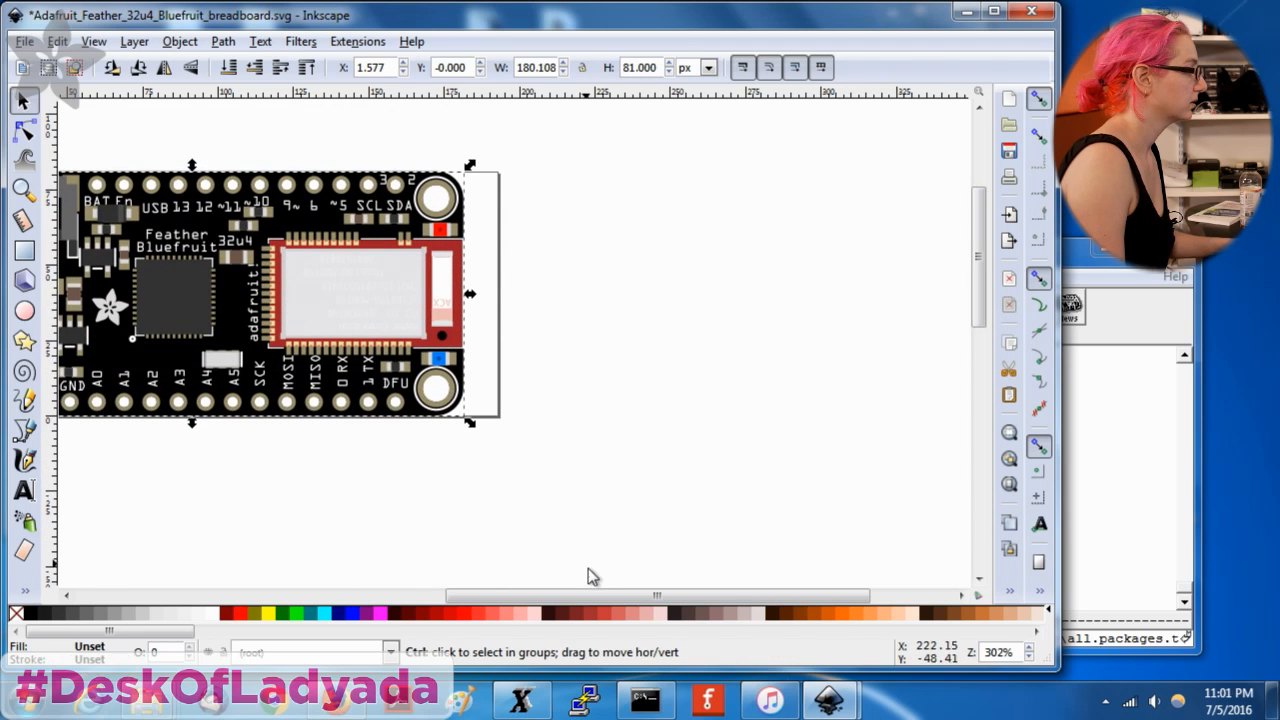
key(ctrl+g)
Resize the document page to fit the selected board group.
drag(586, 595, 443, 595)
key(ctrl+shift+d)
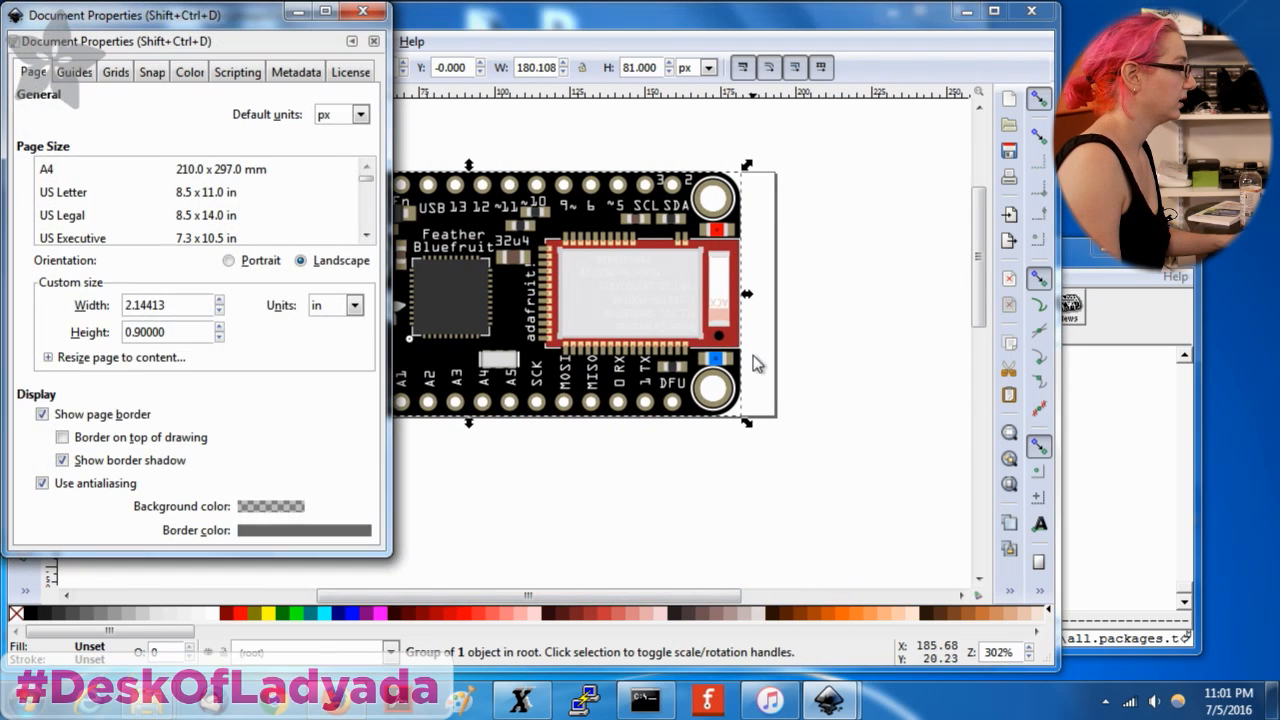
click(155, 358)
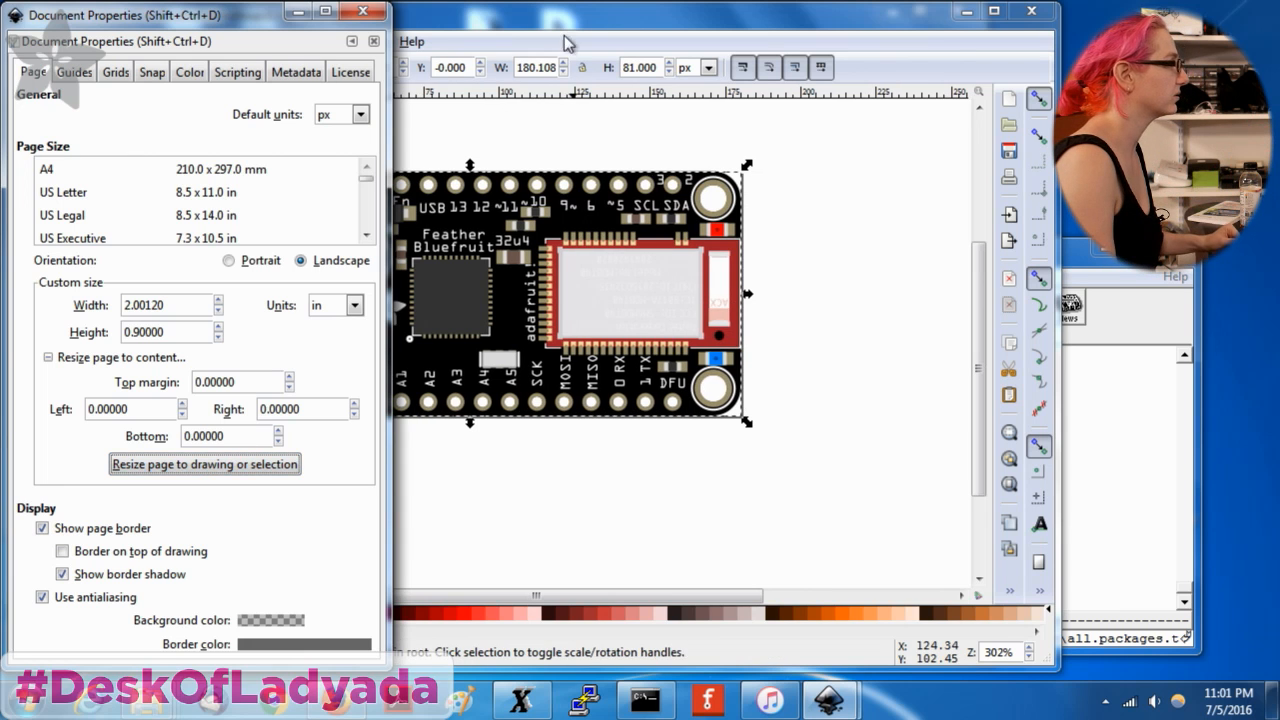
click(377, 13)
click(884, 237)
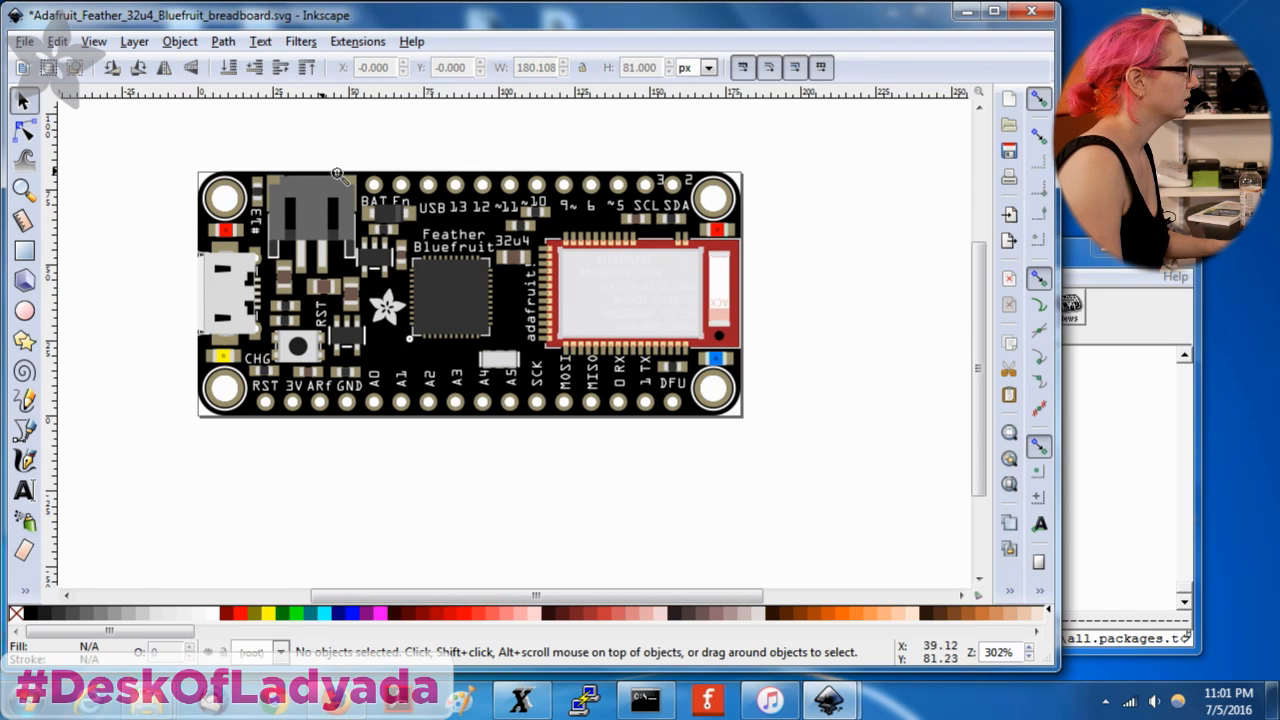
Ungroup the outer nested groups of the board artwork down to its individual objects.
key(F3)
click(385, 200)
click(385, 200)
click(385, 200)
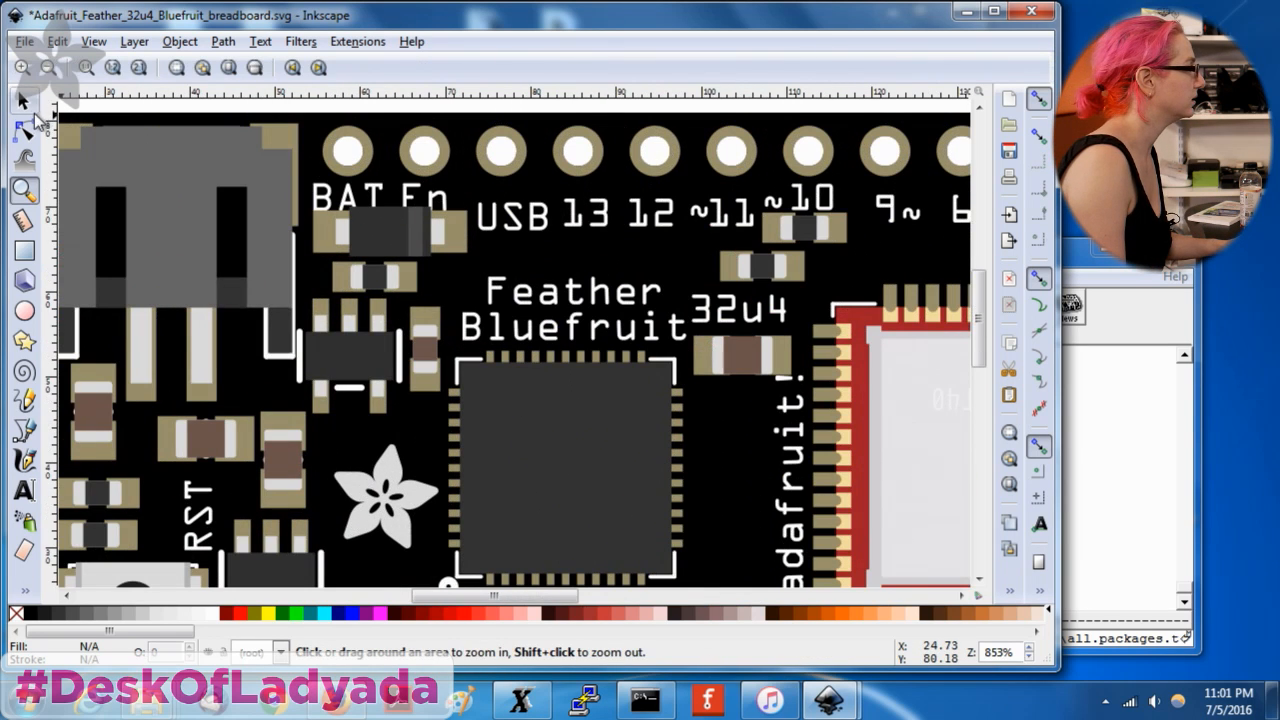
click(24, 101)
click(486, 237)
right_click(486, 237)
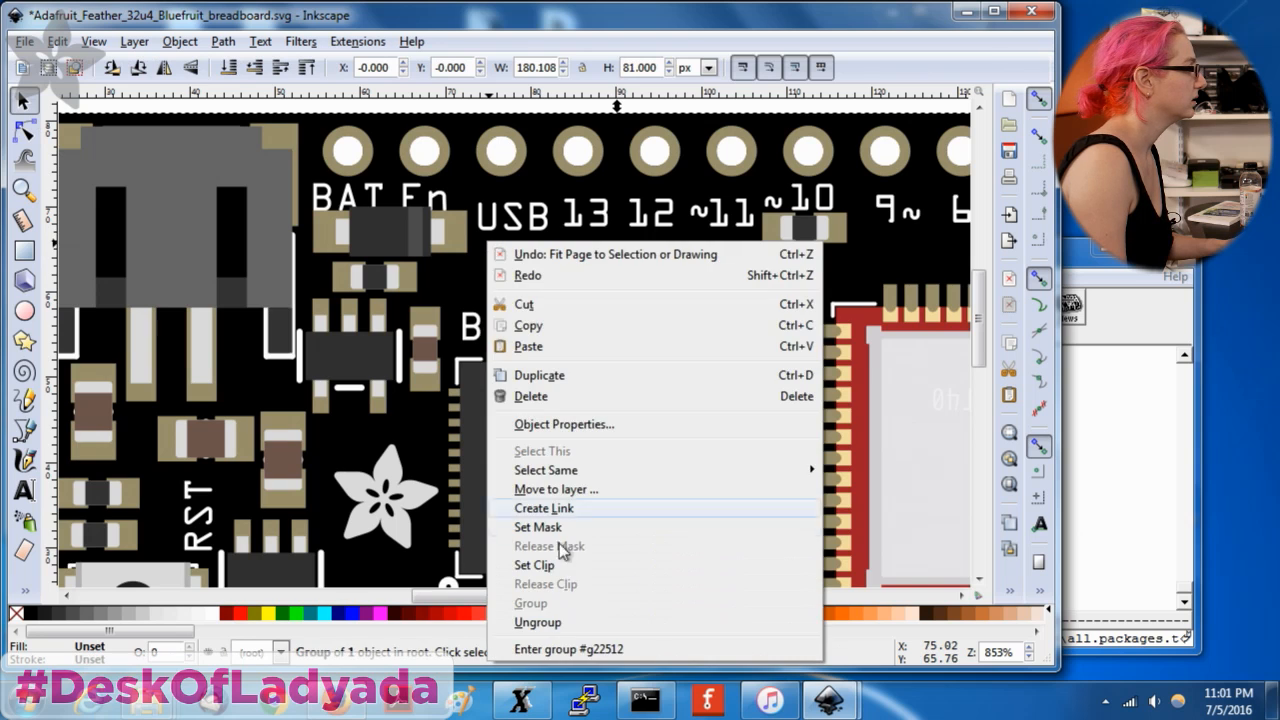
click(565, 625)
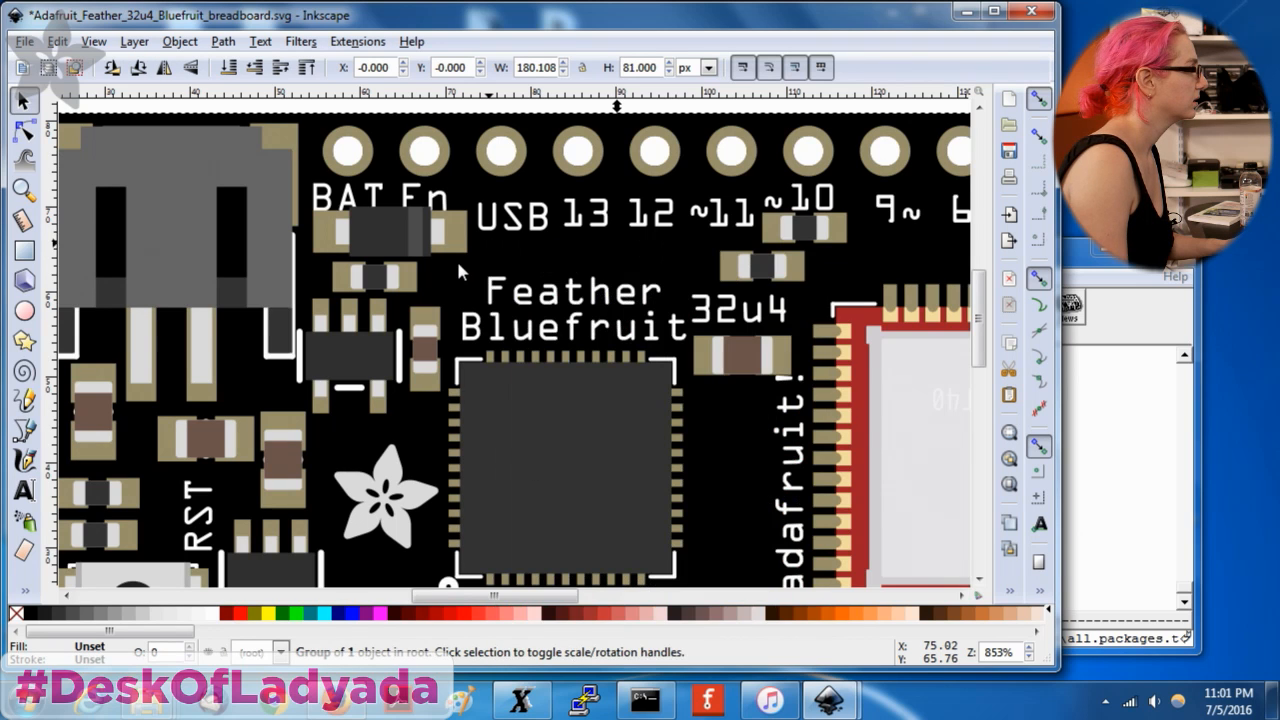
right_click(432, 196)
click(520, 580)
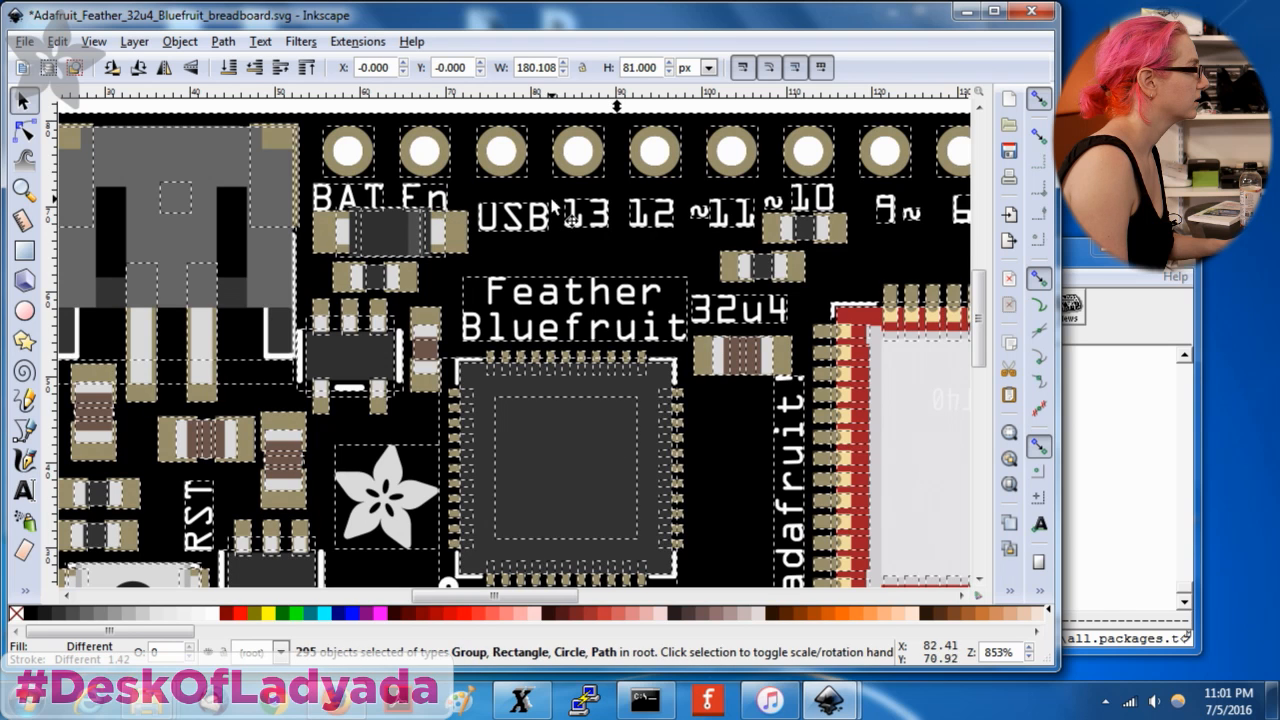
Move the En and BAT labels slightly up toward their pin pads, clear of the diode below.
scroll(595, 330, down, 2)
scroll(590, 320, up, 4)
click(434, 140)
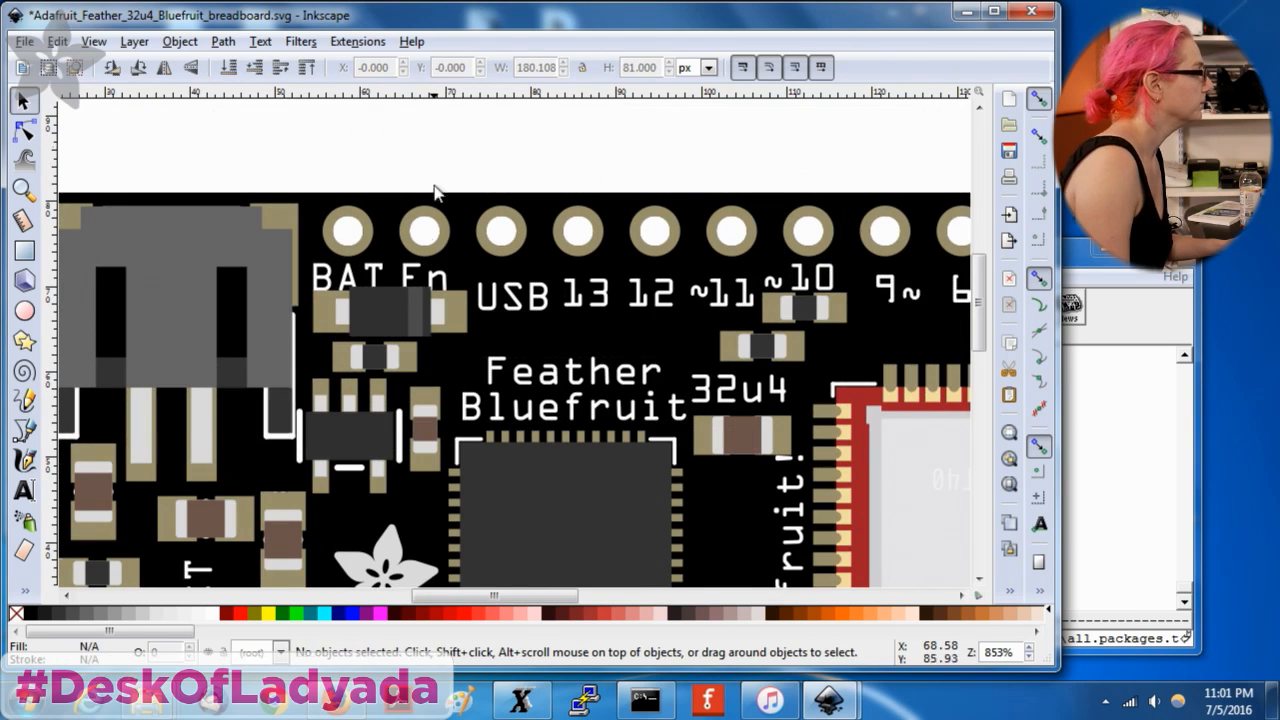
click(410, 278)
drag(445, 285, 443, 277)
click(437, 131)
click(343, 279)
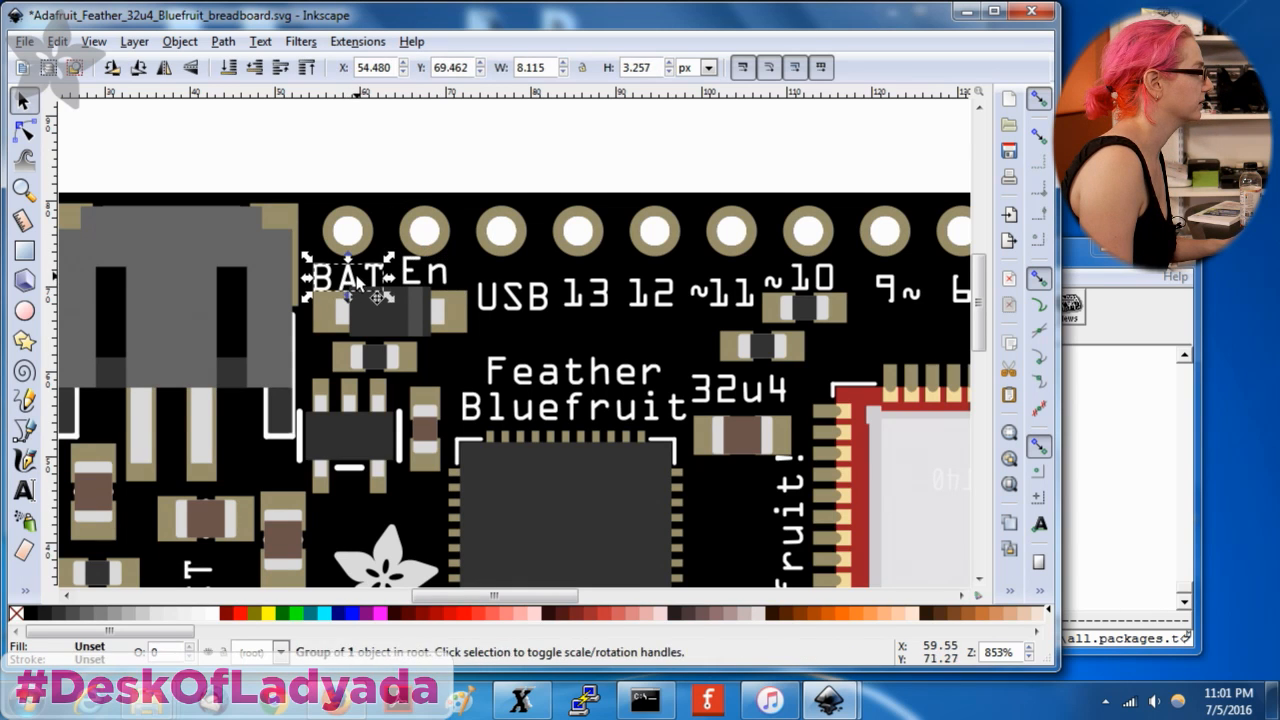
drag(343, 279, 350, 271)
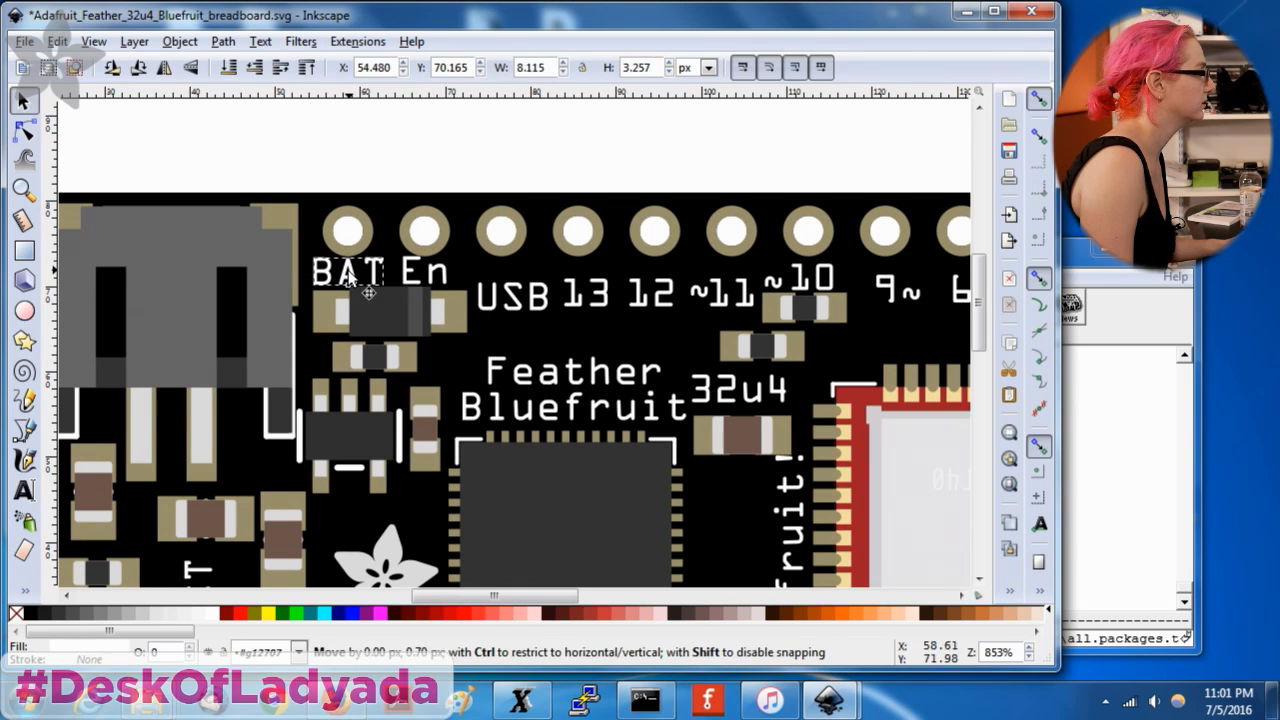
Group all of the board artwork and ungroup it again.
key(F3)
shift+click(538, 350)
shift+click(538, 350)
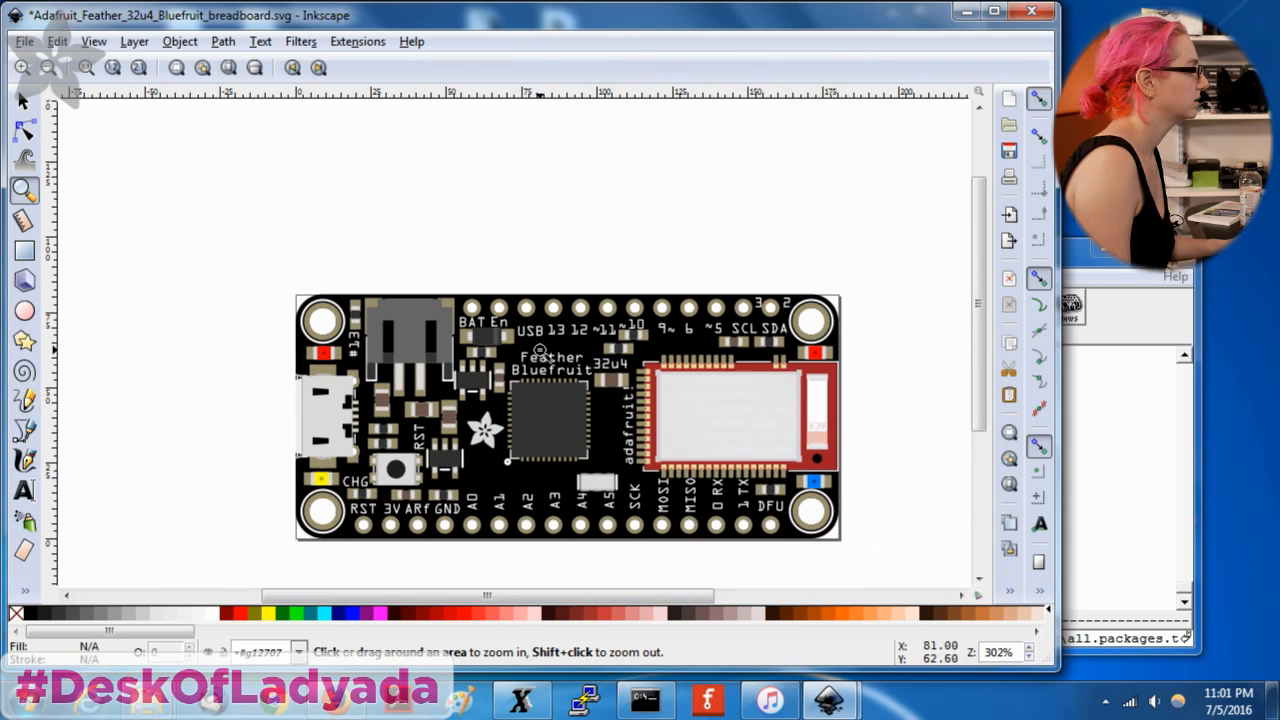
click(23, 98)
drag(88, 136, 887, 579)
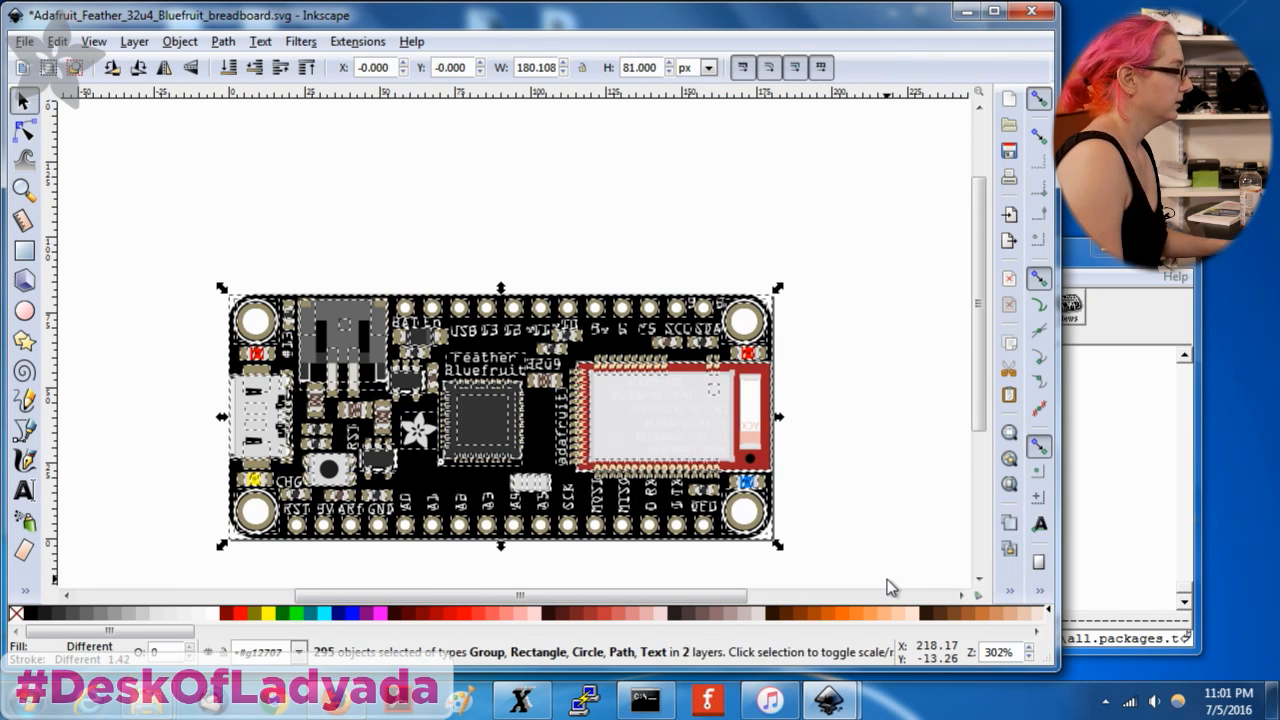
click(868, 465)
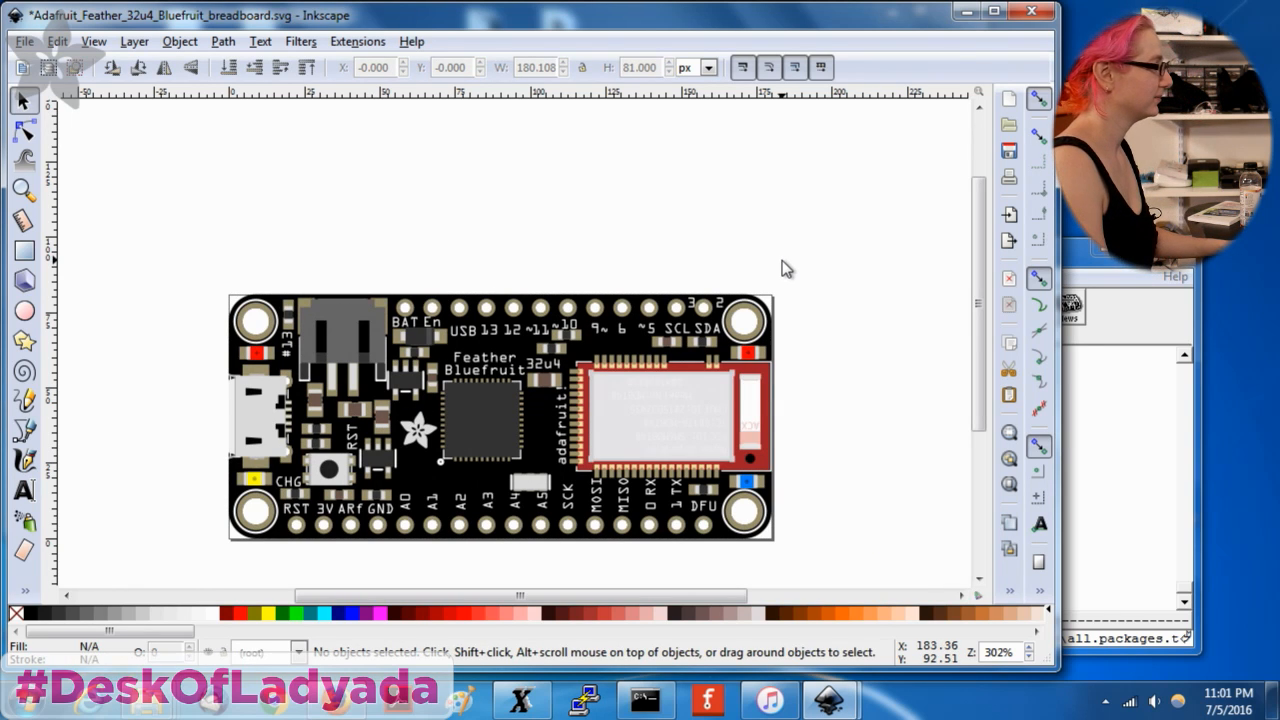
right_click(498, 390)
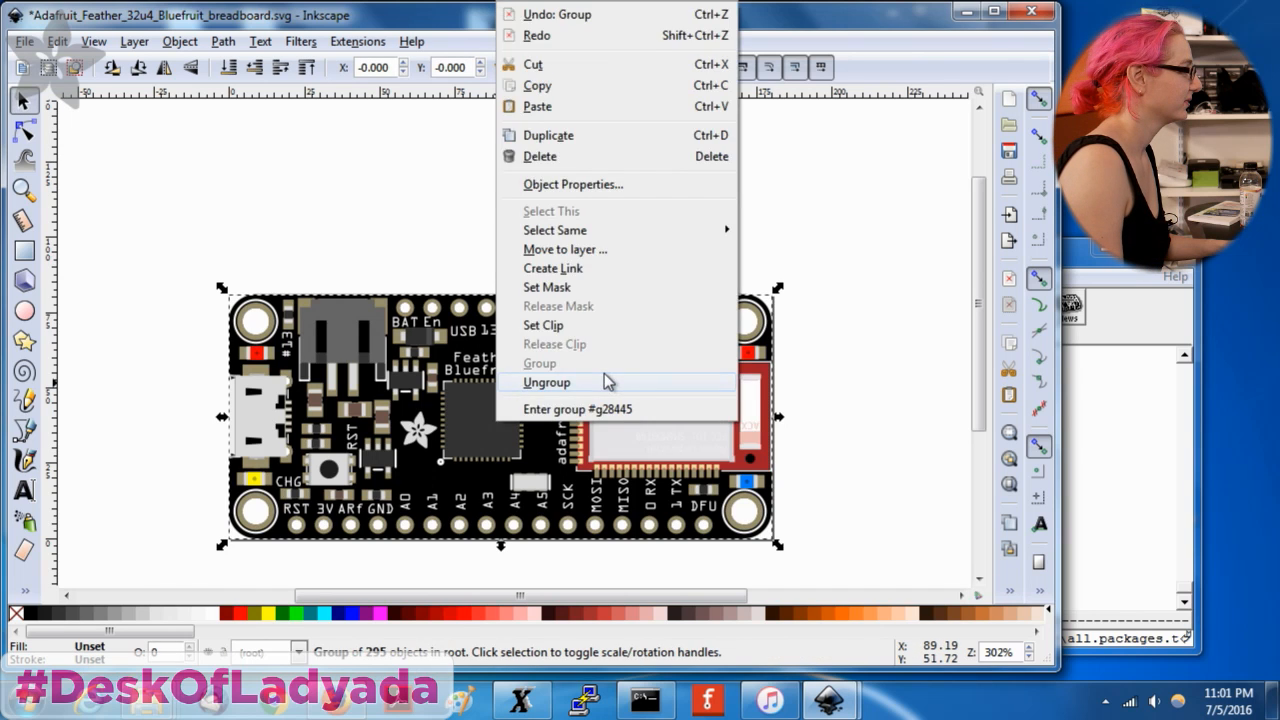
click(498, 383)
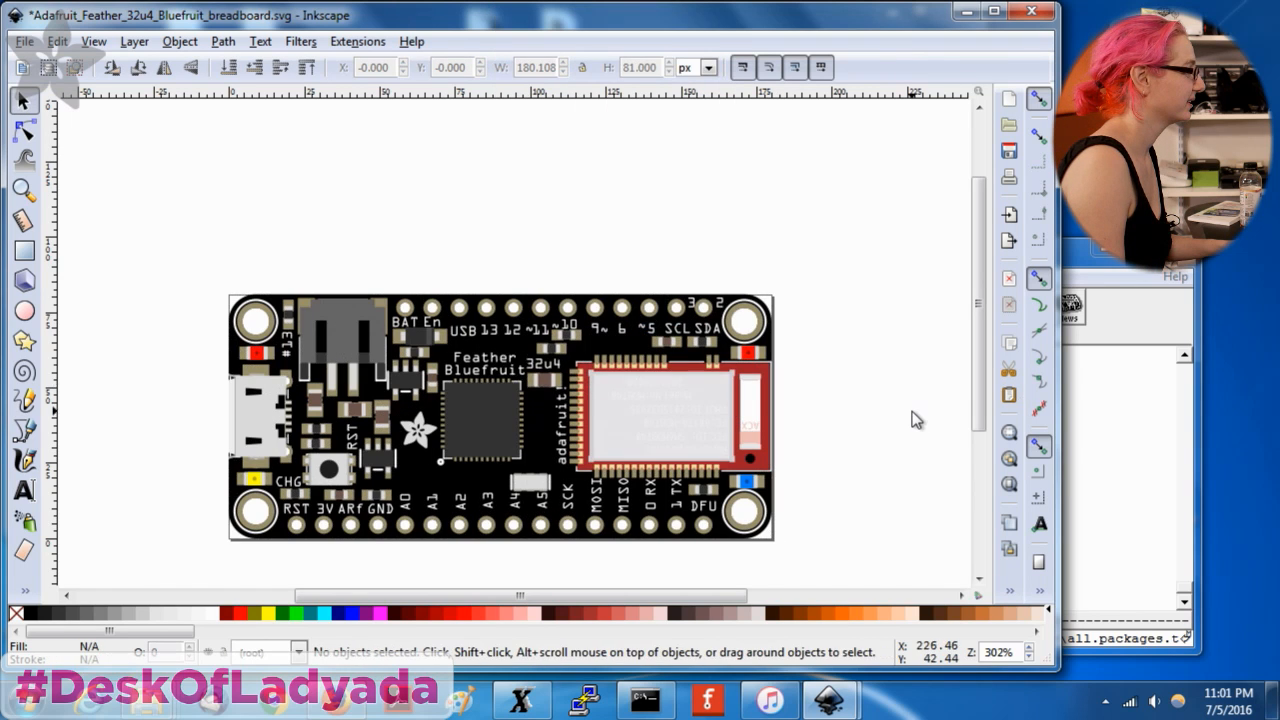
Nudge the Feather and Bluefruit title labels up, away from the main microcontroller chip's pins.
click(489, 357)
drag(489, 357, 491, 352)
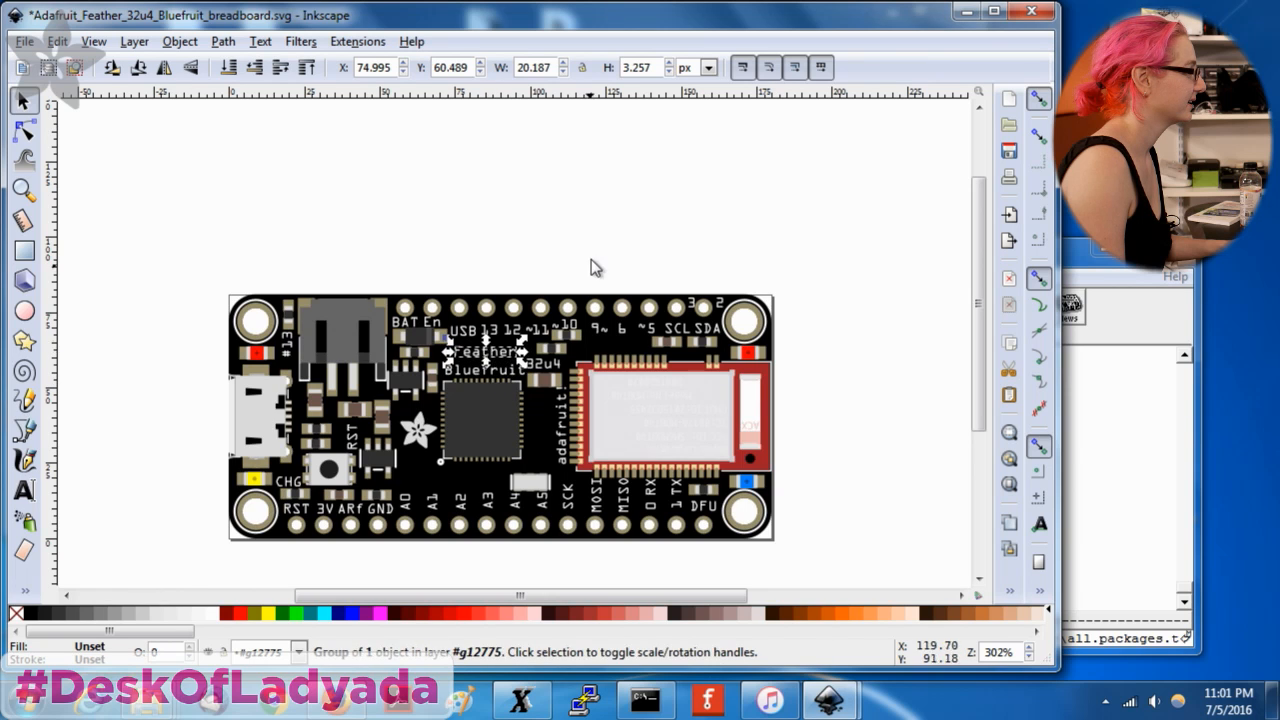
click(590, 275)
click(488, 374)
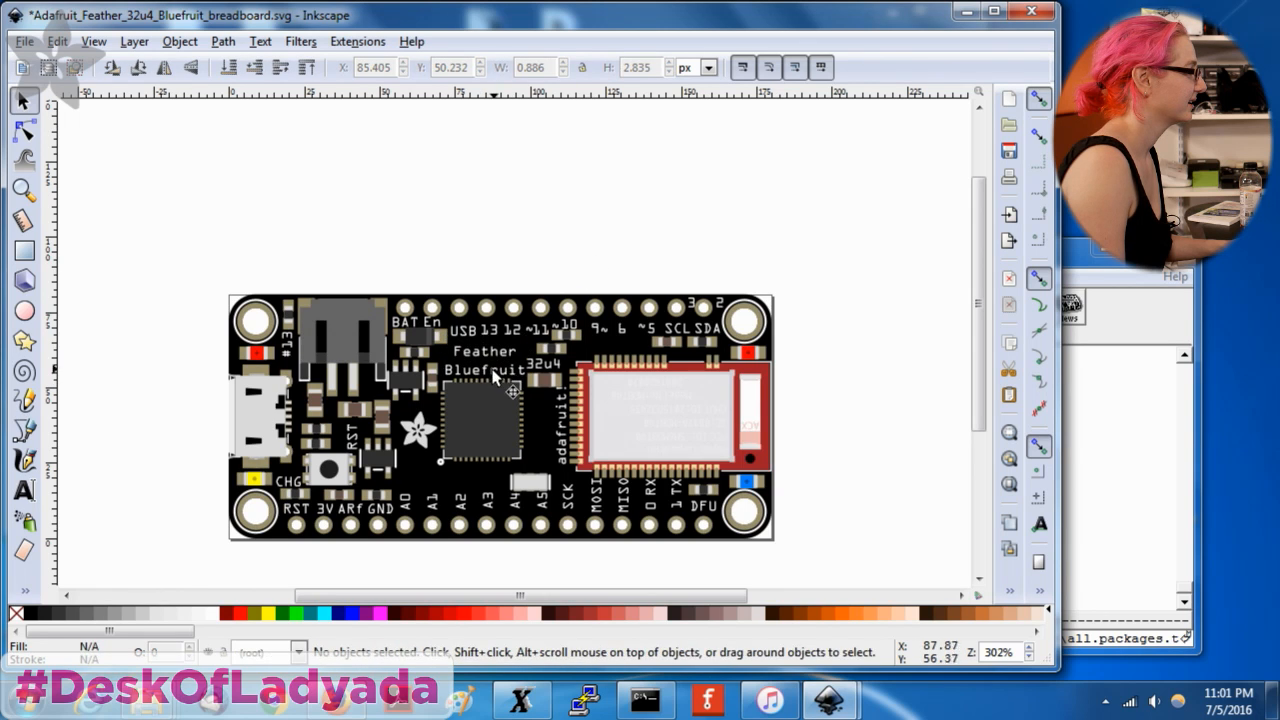
click(517, 378)
drag(517, 378, 517, 374)
click(558, 346)
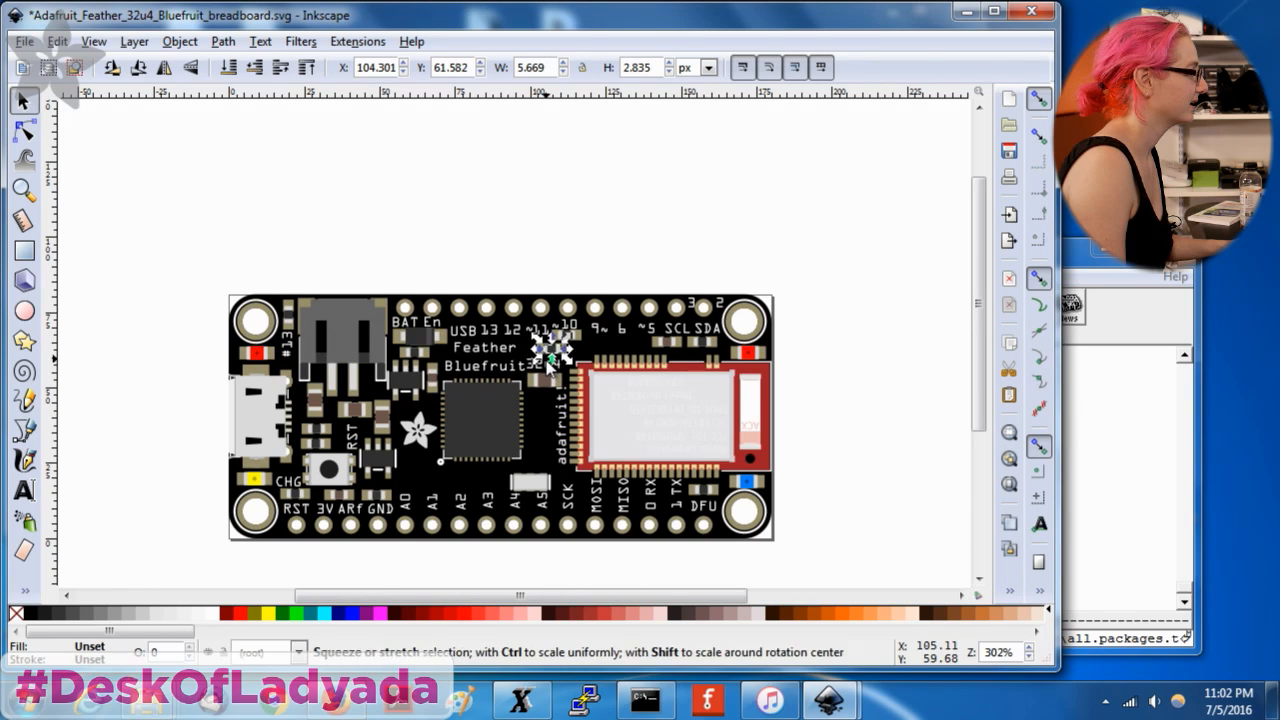
click(547, 371)
click(706, 247)
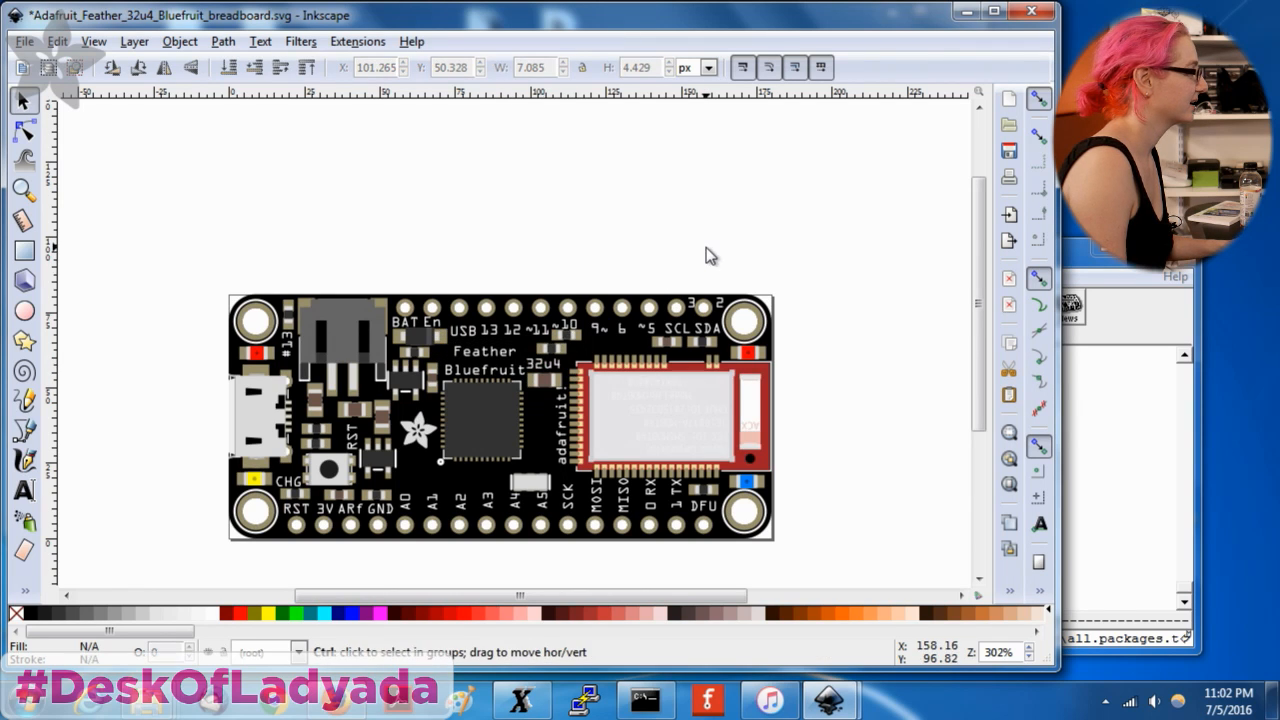
Group all of the board artwork into one group and close the breadboard drawing.
drag(124, 202, 825, 559)
key(ctrl+g)
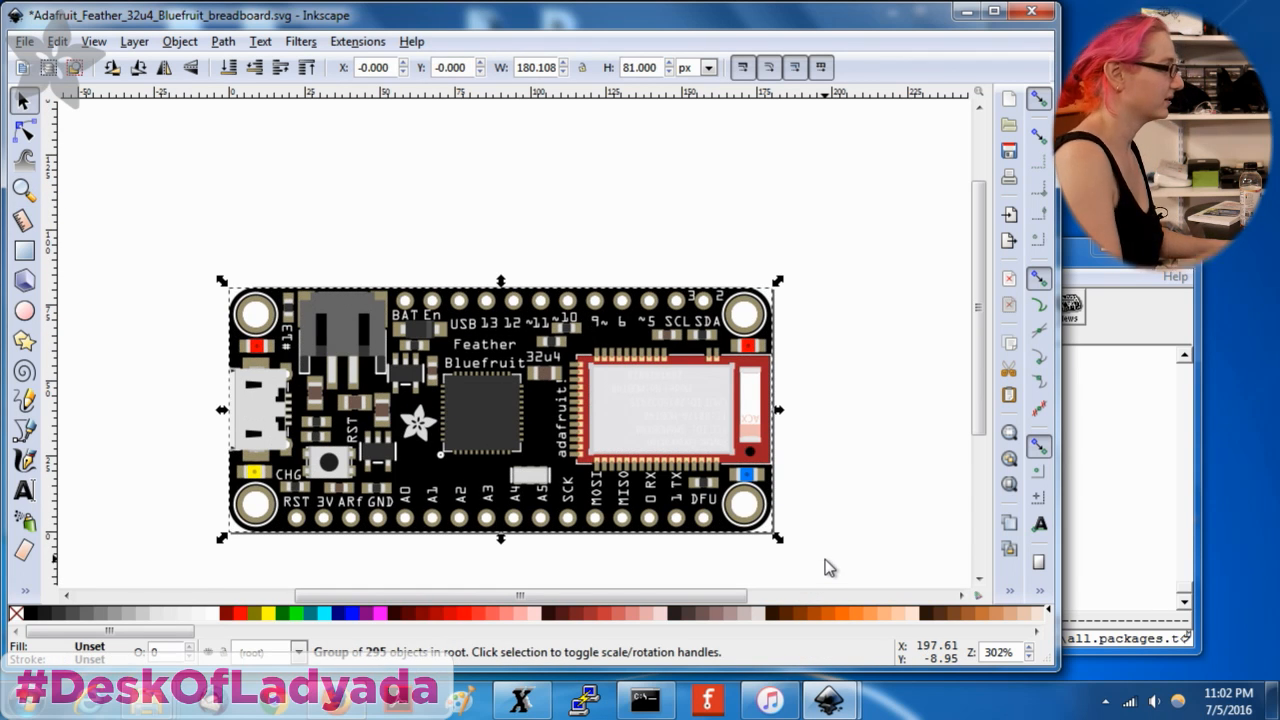
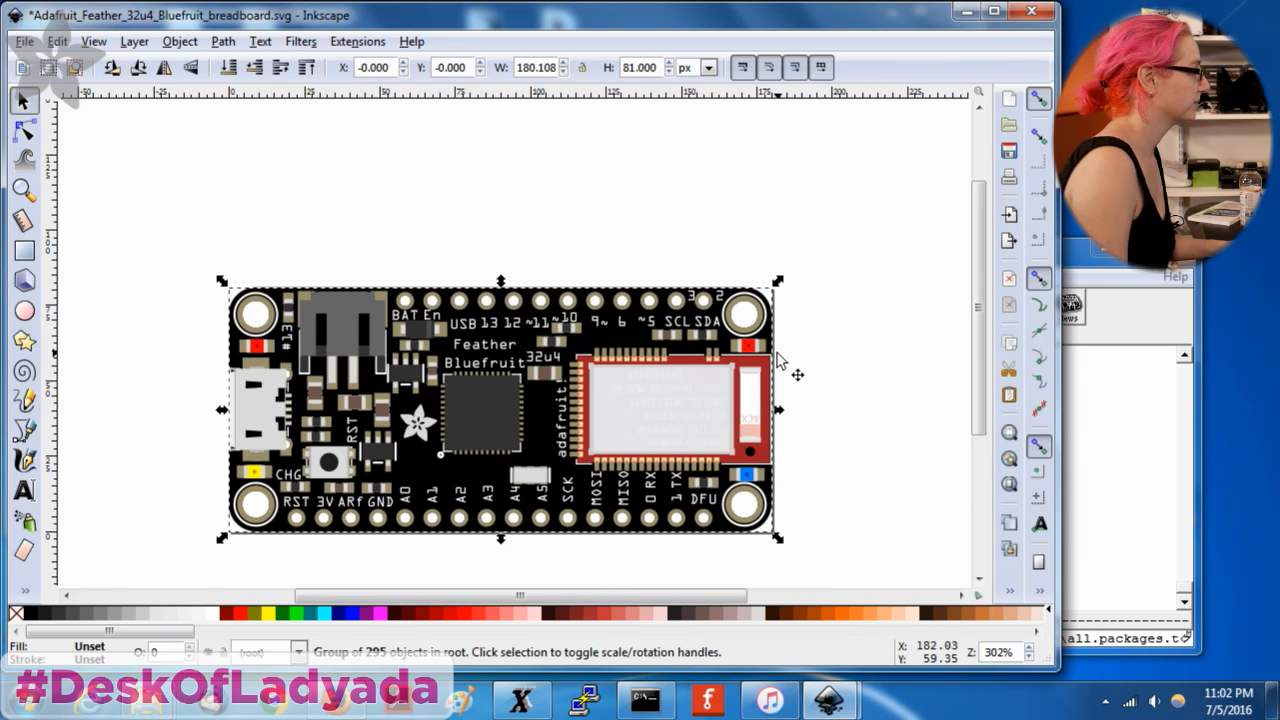
click(1032, 11)
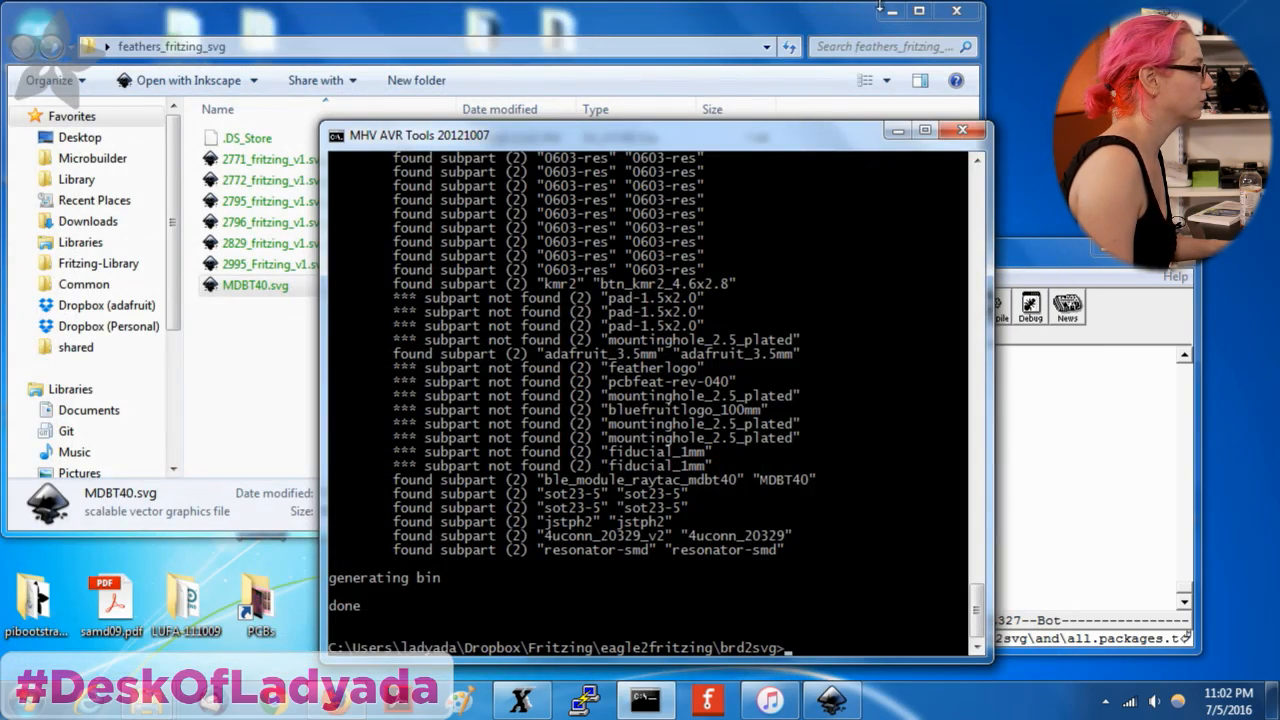
Close the feathers_fritzing_svg folder window, switch to the brds folder window and go up to its parent FritzingTest folder.
click(957, 11)
mouse_move(150, 705)
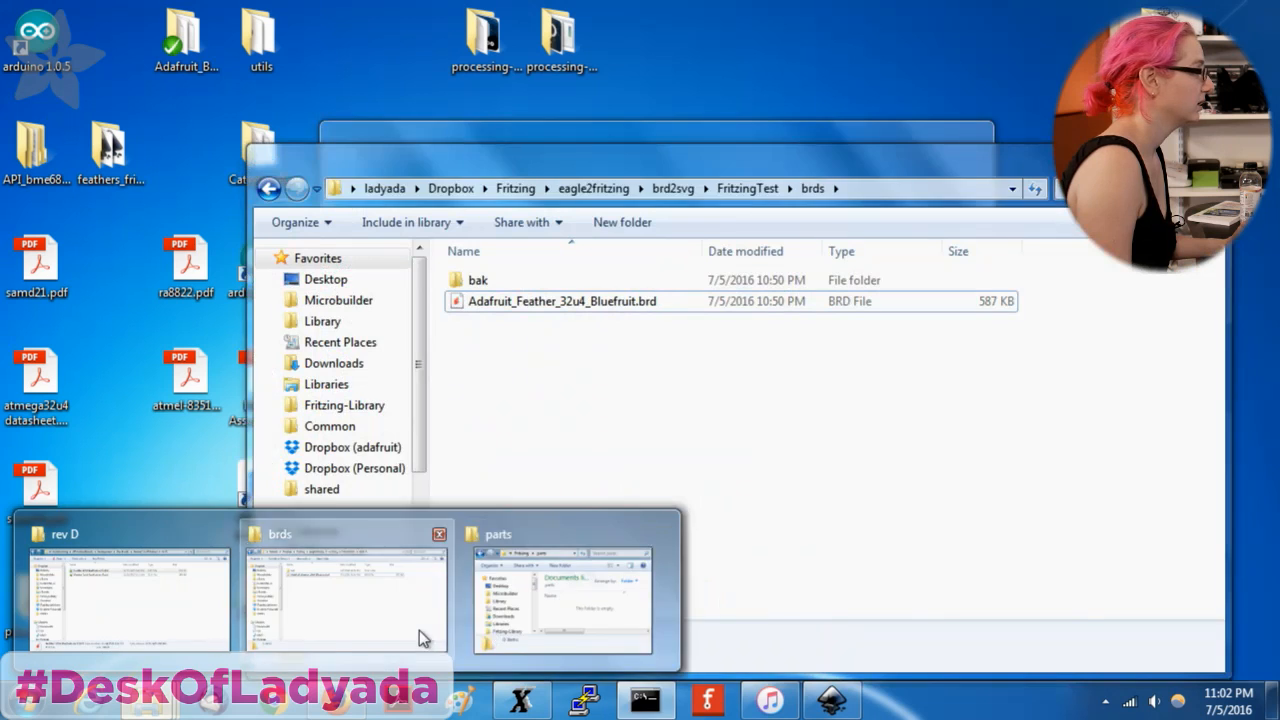
click(419, 630)
click(740, 189)
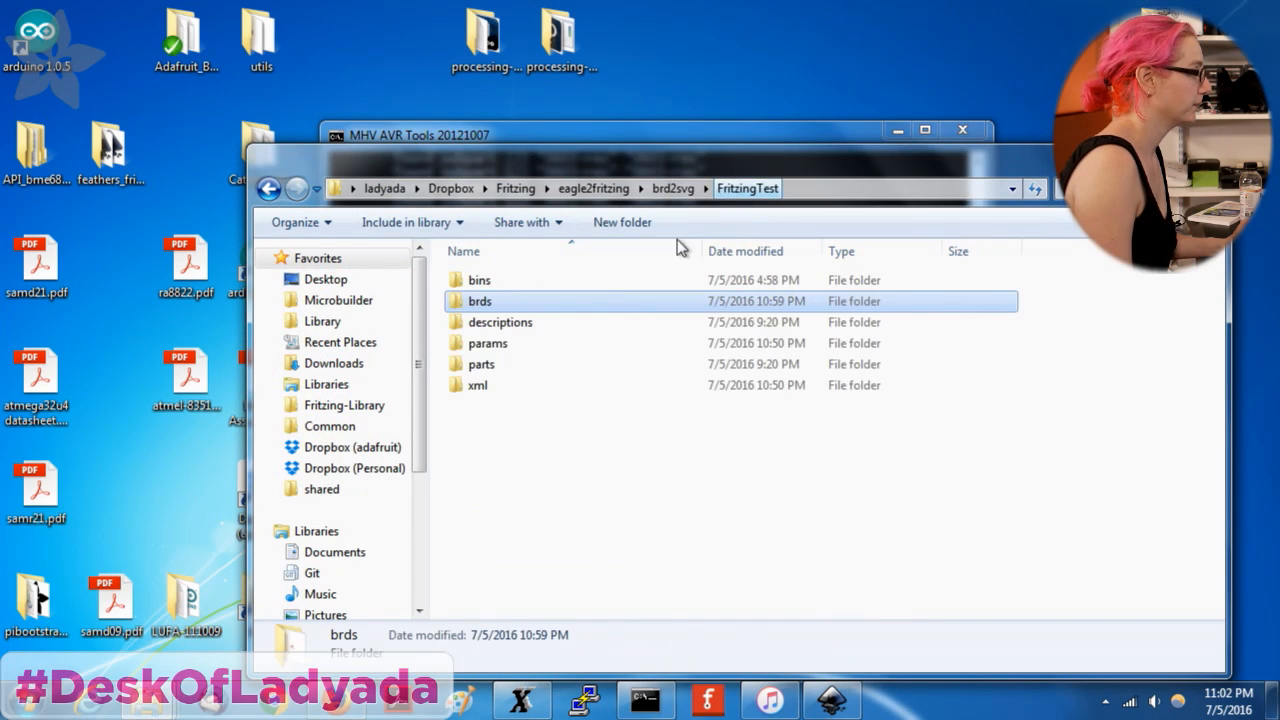
Copy Adafruit_Feather_32u4_Bluefruit_breadboard.svg from FritzingTest's parts/svg/contrib/breadboard folder onto the desktop.
double_click(517, 362)
double_click(521, 302)
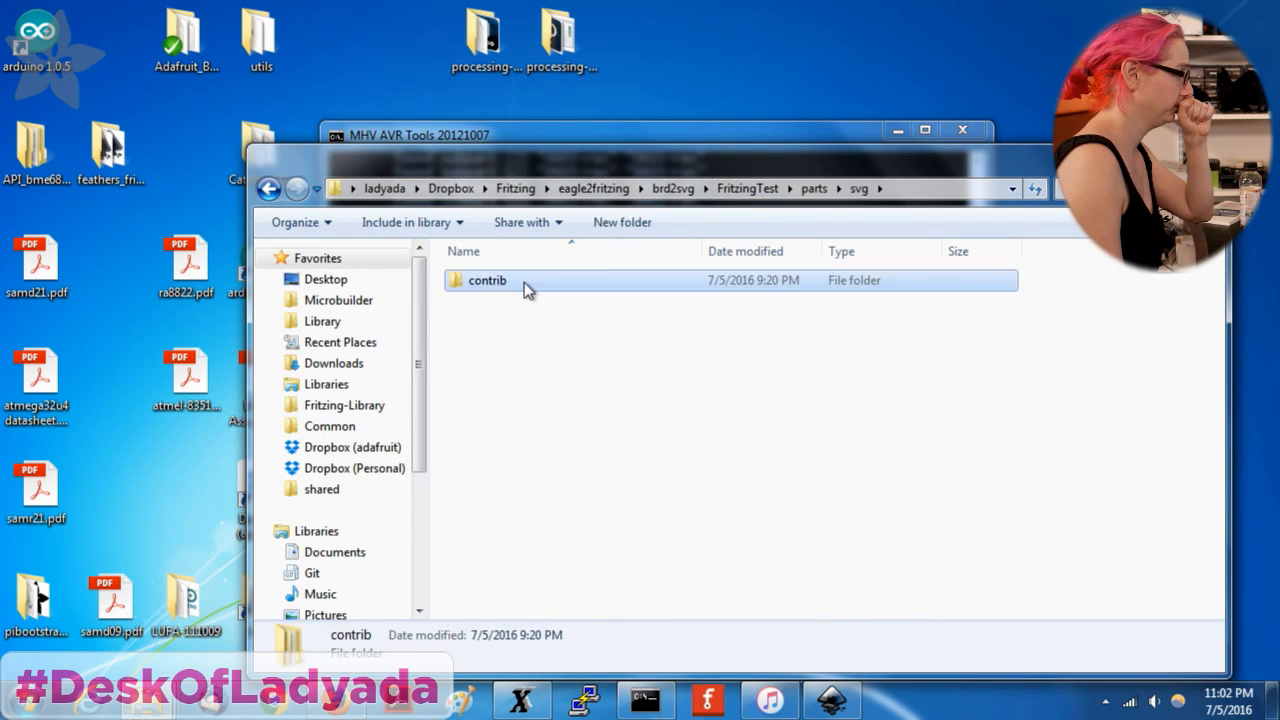
double_click(524, 282)
double_click(506, 322)
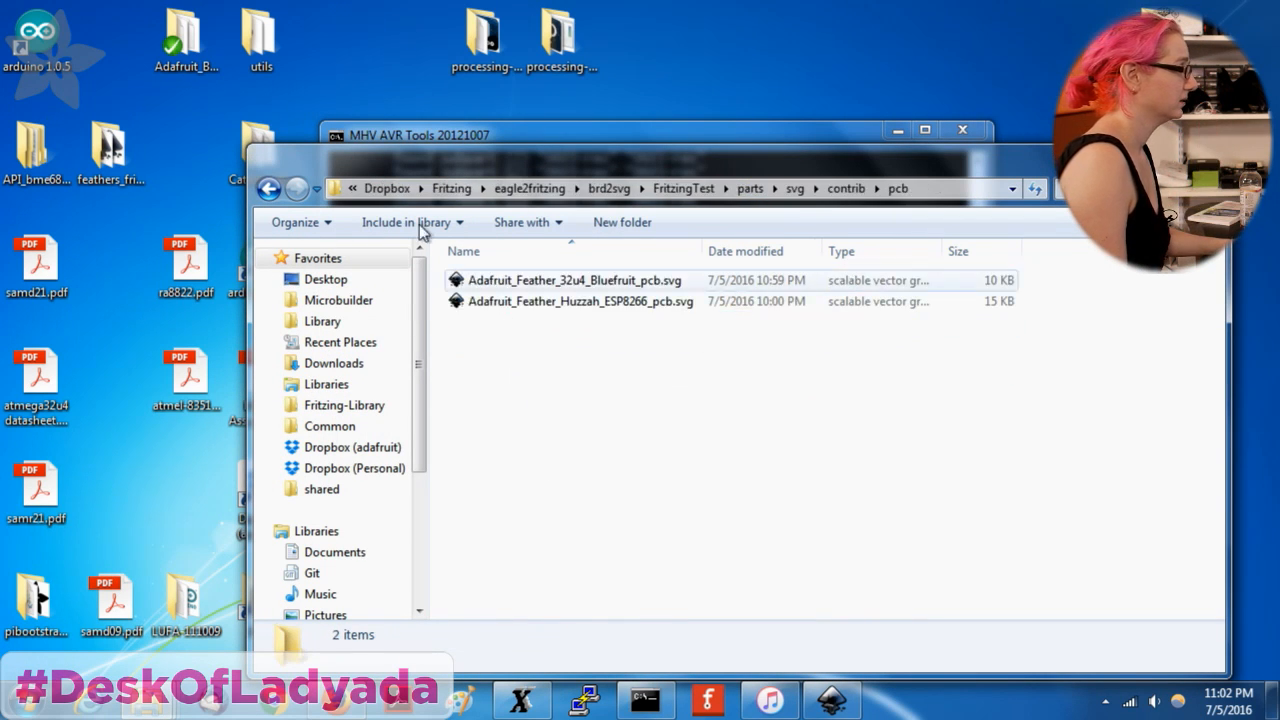
click(269, 188)
double_click(477, 279)
drag(514, 283, 812, 59)
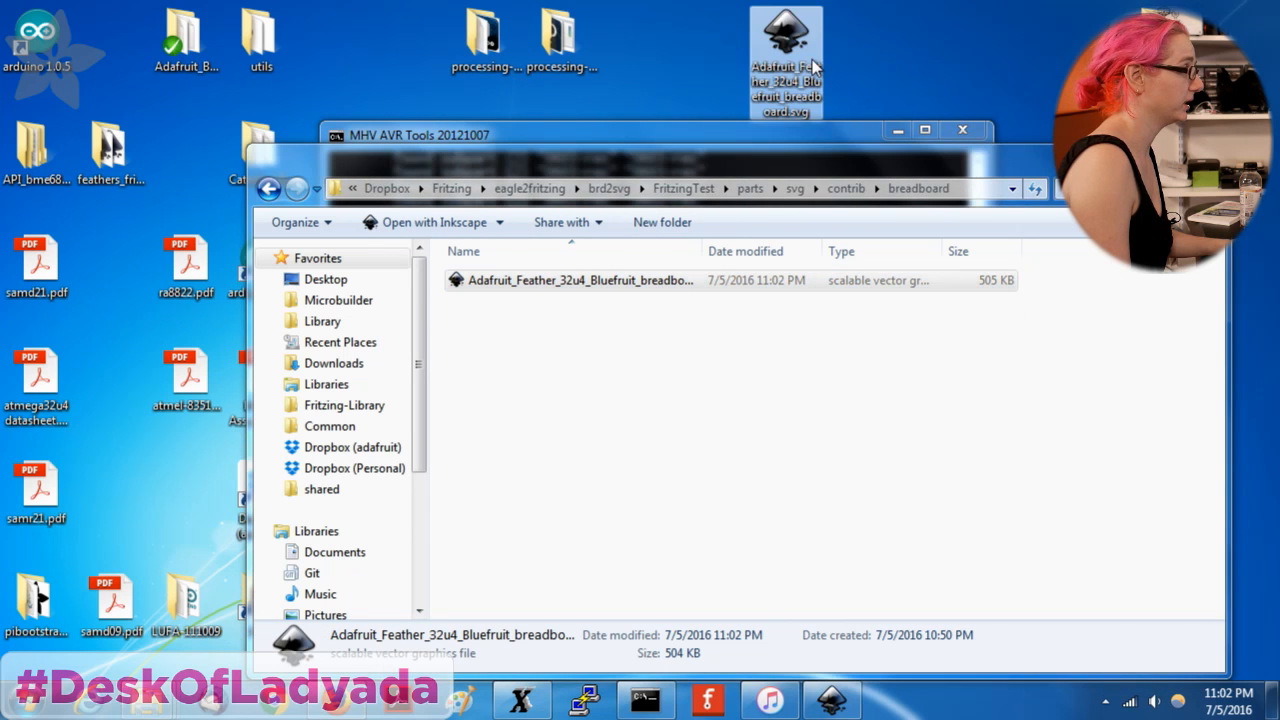
Delete Adafruit_Feather_Huzzah_ESP8266_pcb.svg from the contrib folder's pcb subfolder.
click(846, 188)
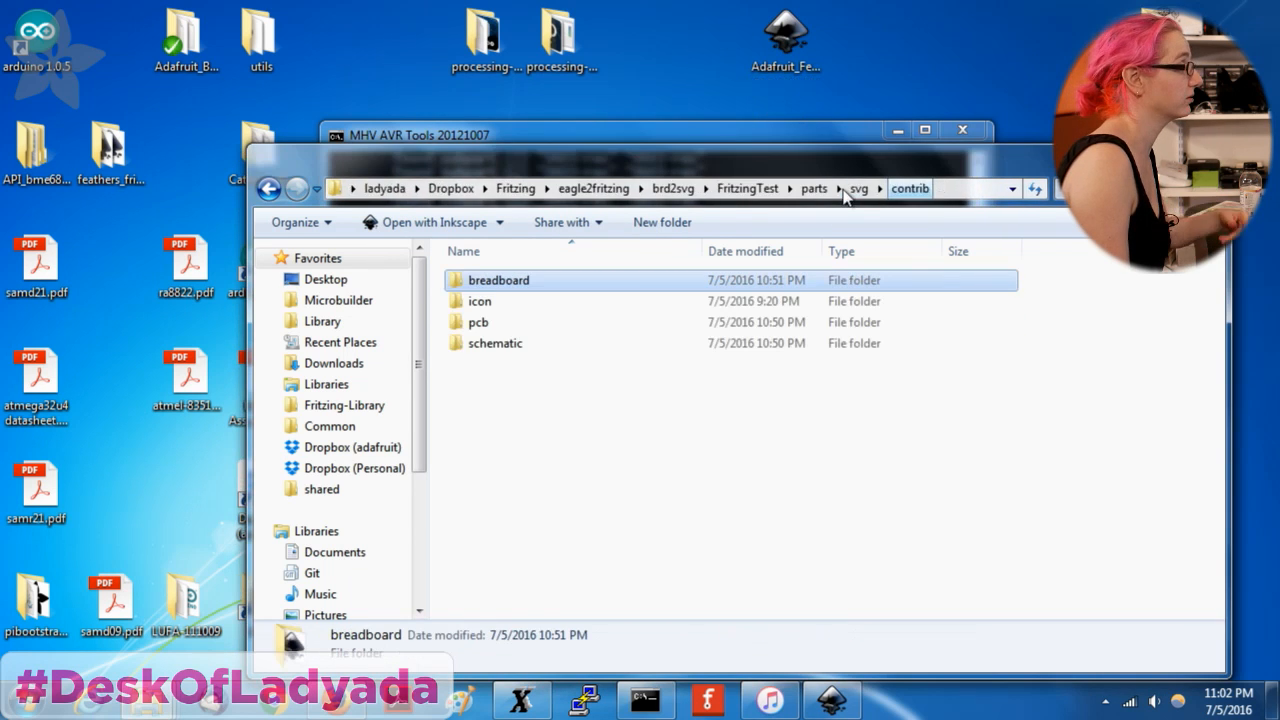
double_click(536, 325)
click(547, 298)
key(Delete)
key(Return)
Open Adafruit_Feather_32u4_Bluefruit_pcb.svg in Inkscape, try filling all its artwork with black and undo the fill.
double_click(554, 284)
click(488, 185)
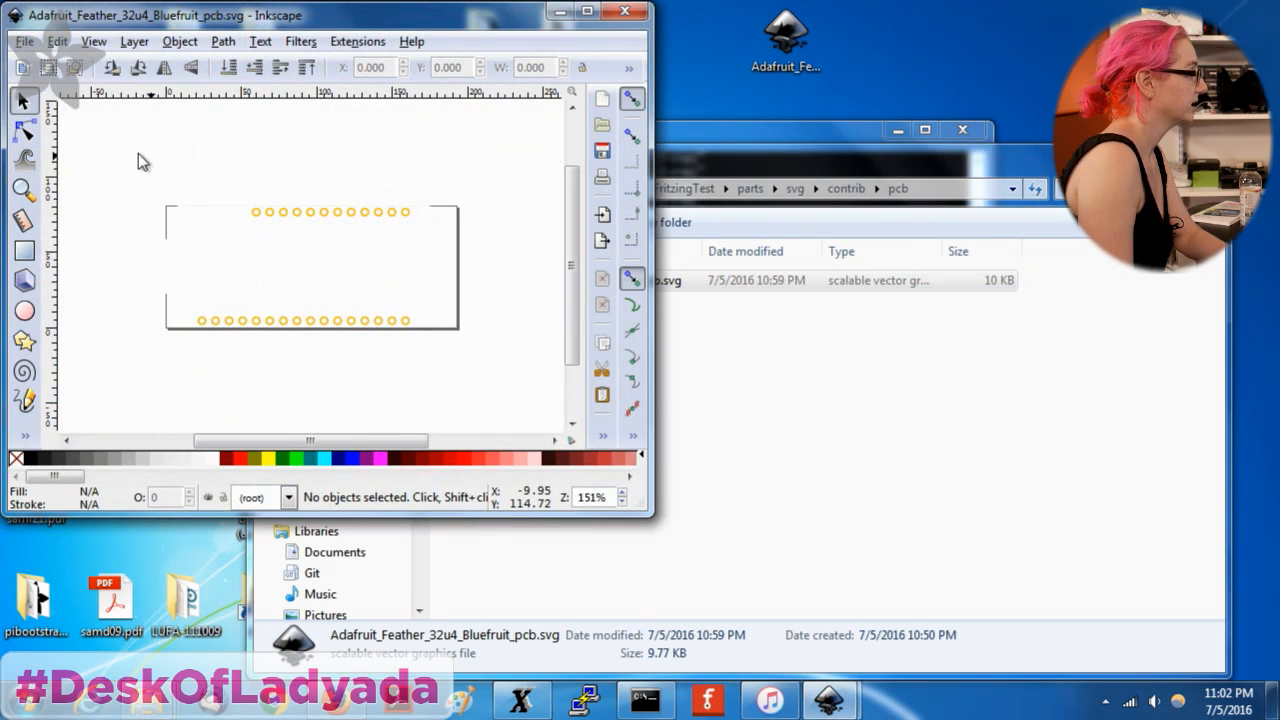
drag(113, 158, 455, 338)
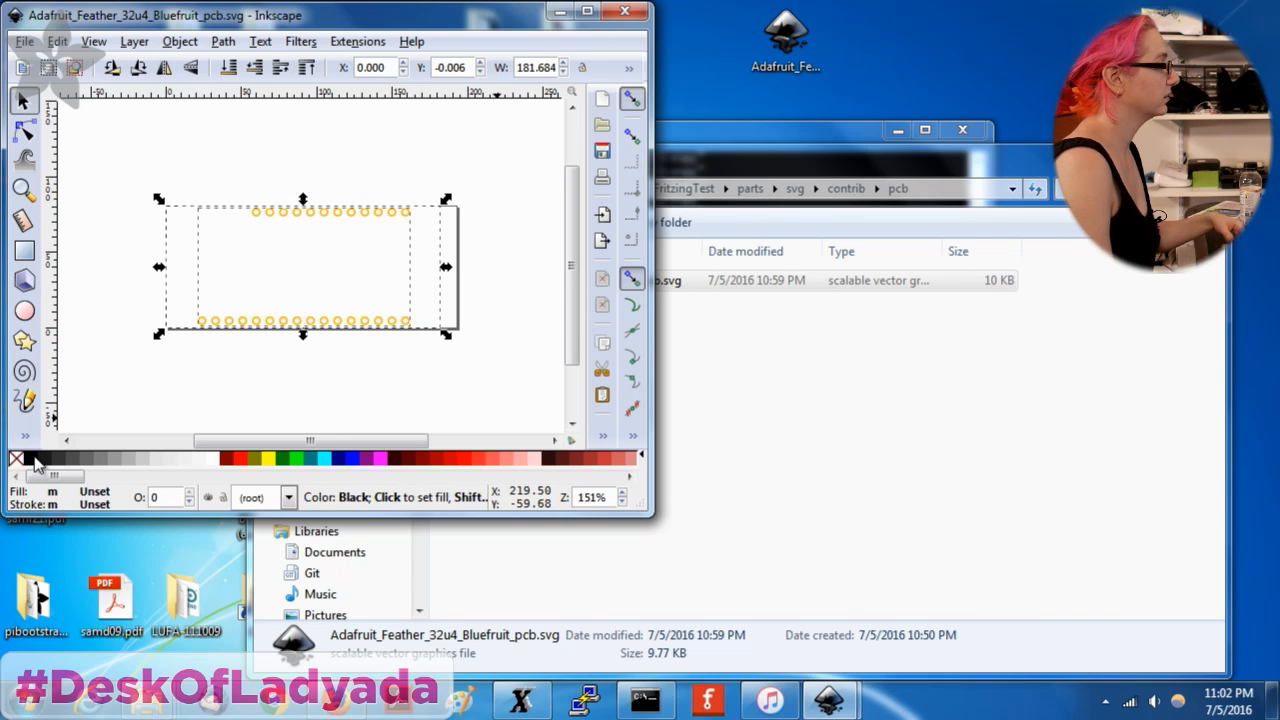
click(33, 459)
click(537, 361)
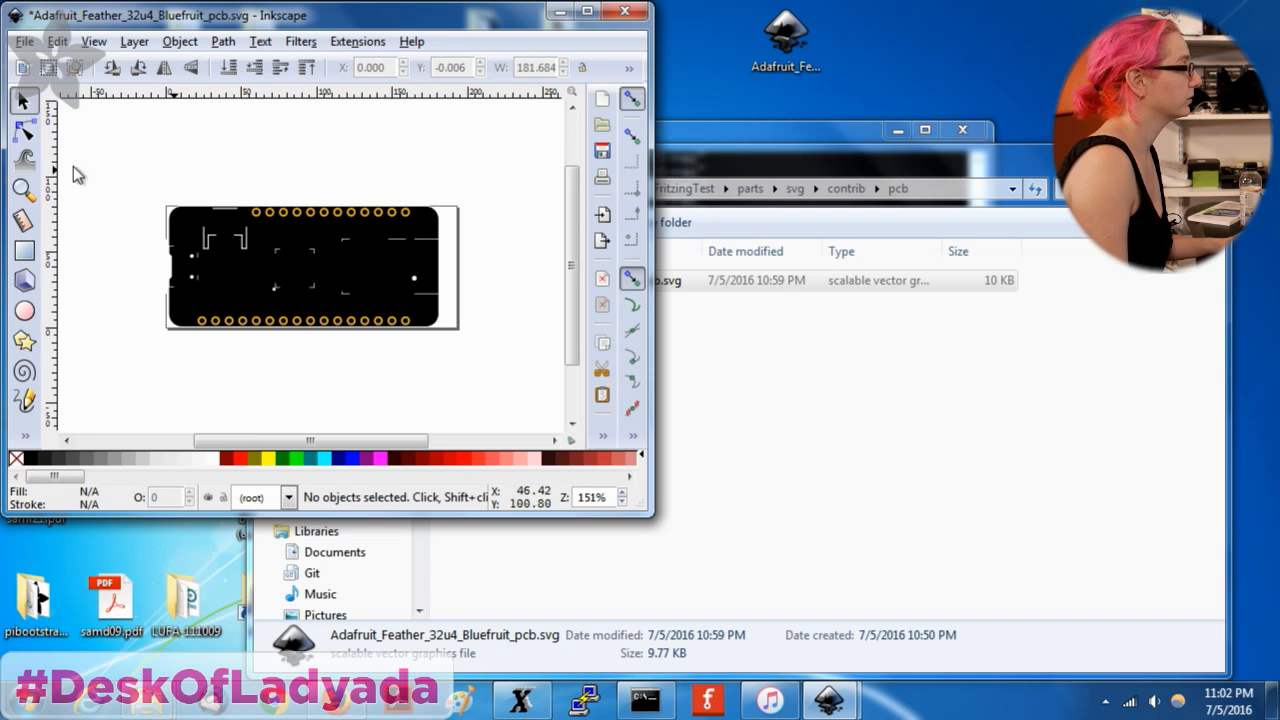
key(ctrl+z)
Change the PCB drawing's page background to blue in the document properties to reveal the white silkscreen outlines.
key(ctrl+shift+d)
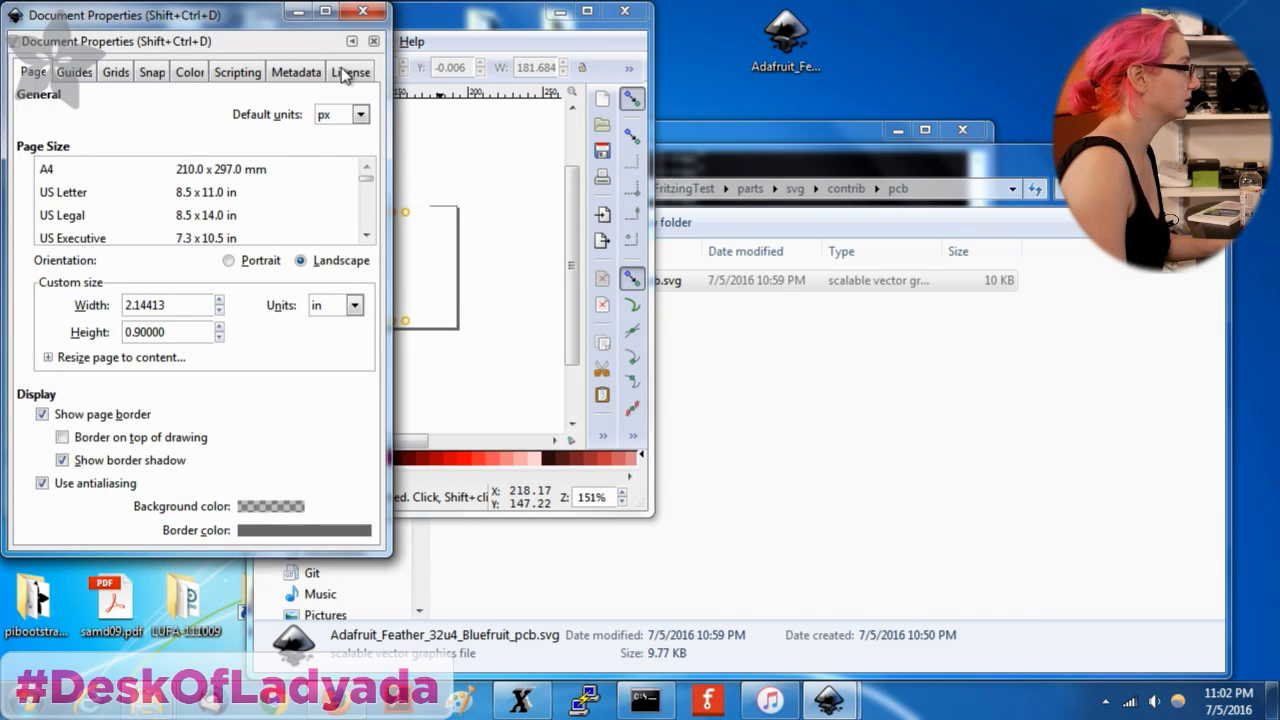
click(270, 506)
drag(326, 232, 220, 234)
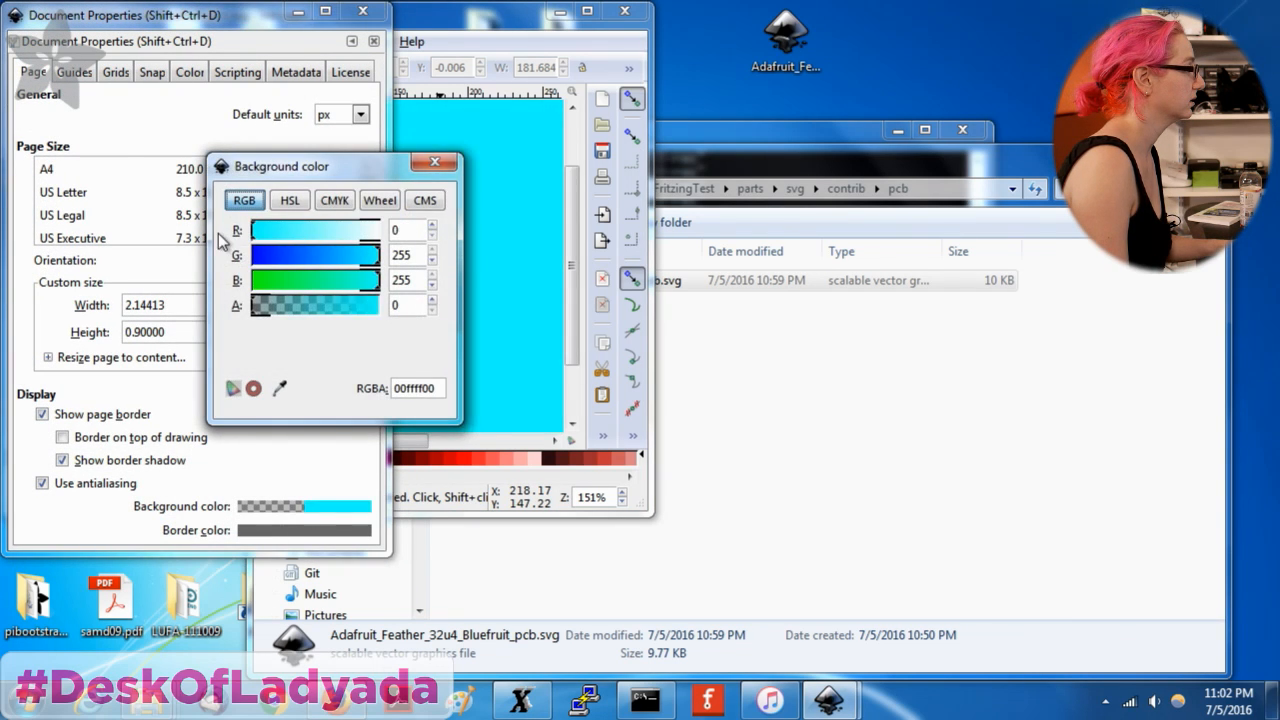
click(279, 262)
click(442, 167)
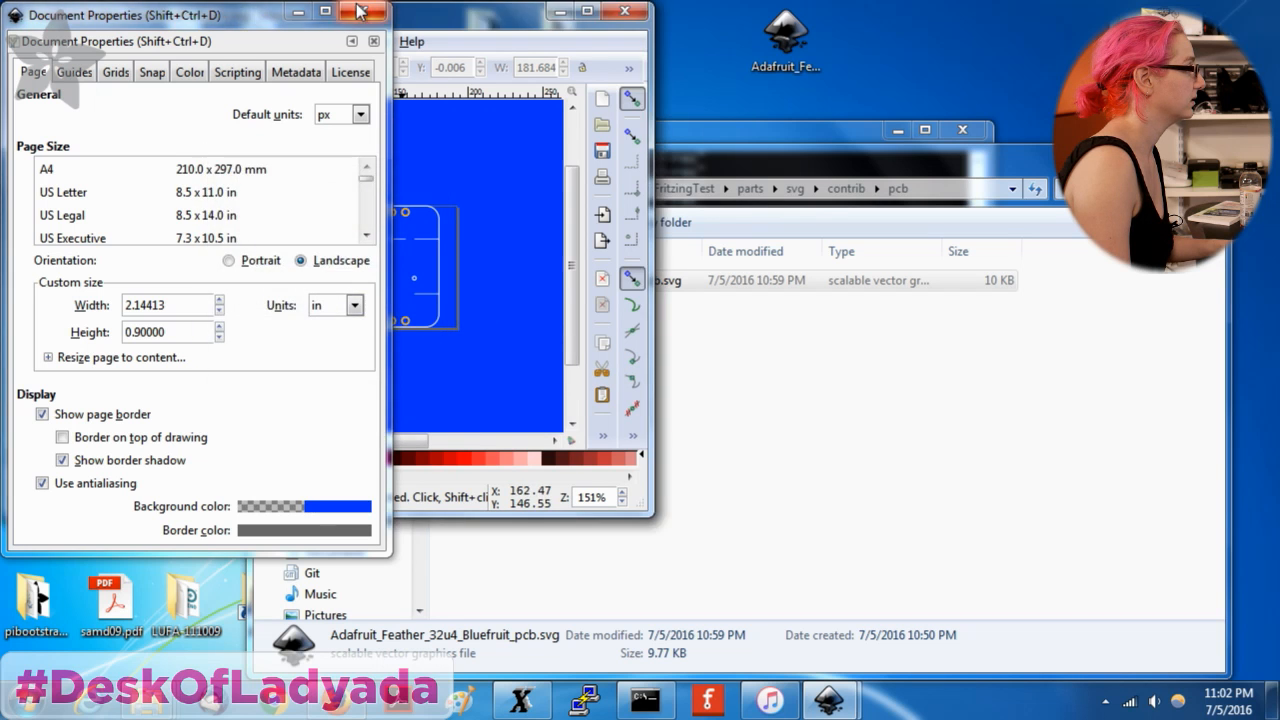
click(364, 12)
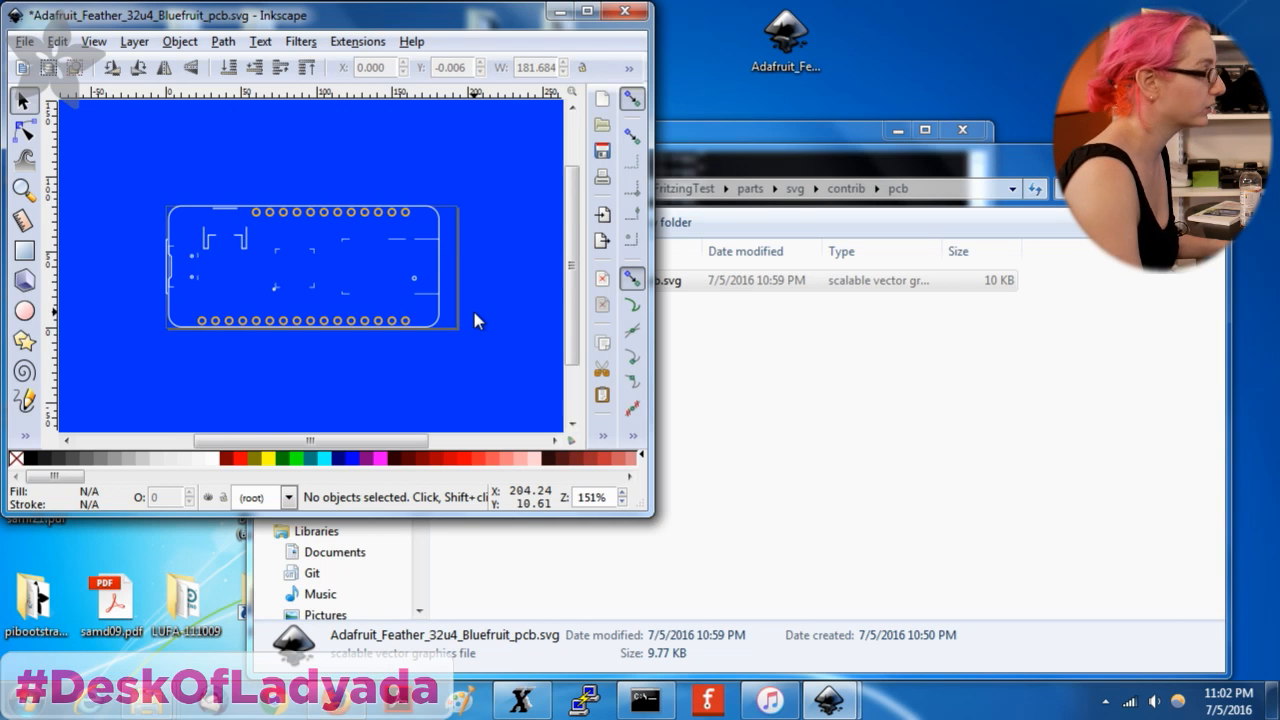
Close the PCB drawing without saving its changes.
click(626, 11)
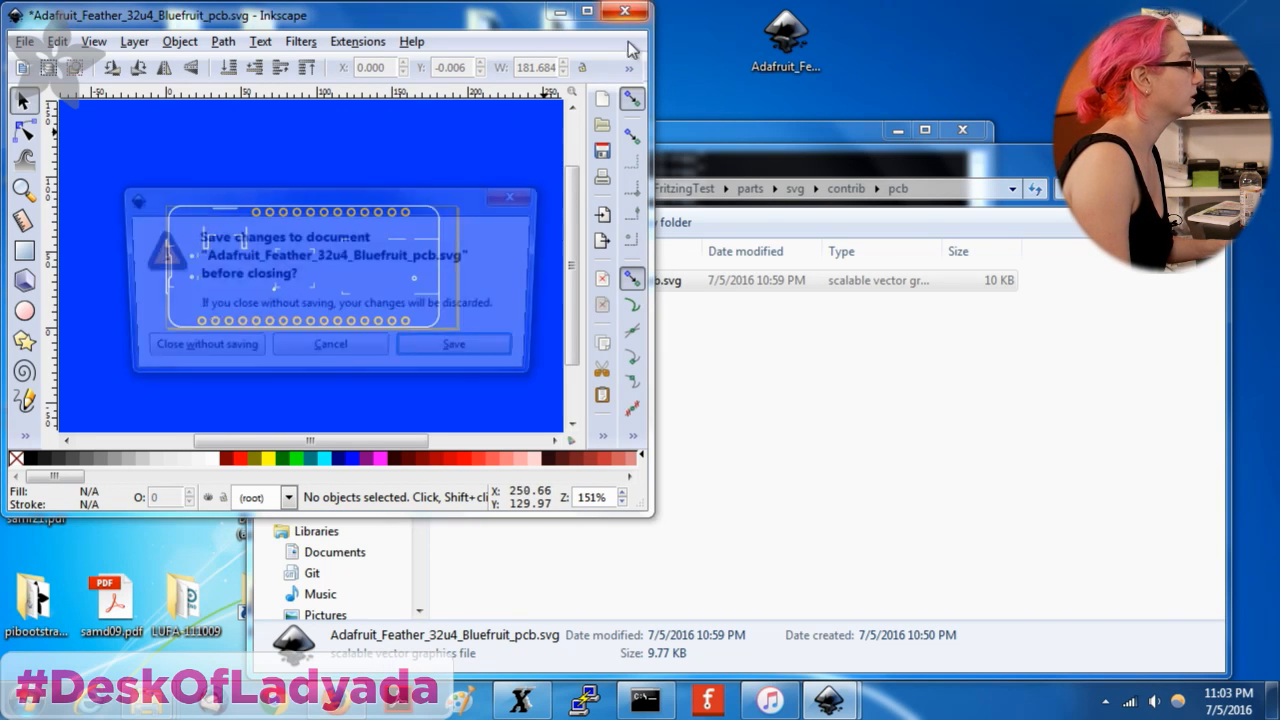
click(358, 355)
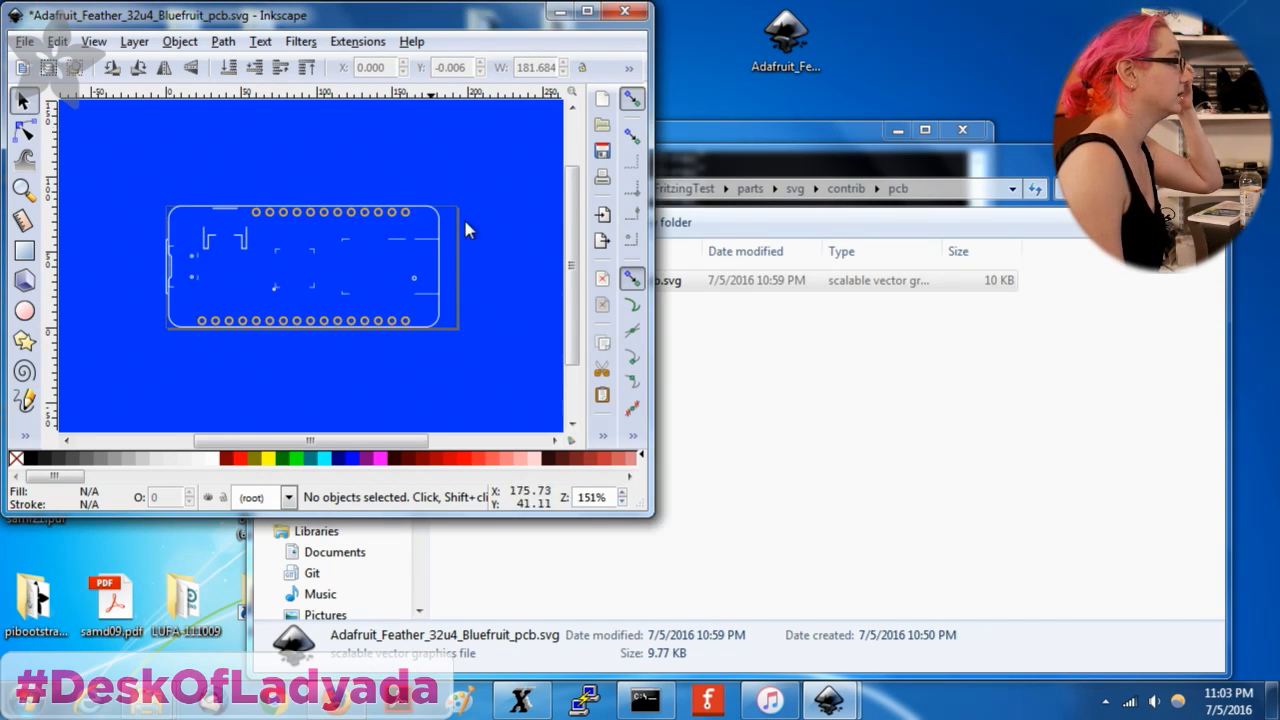
click(626, 11)
click(196, 352)
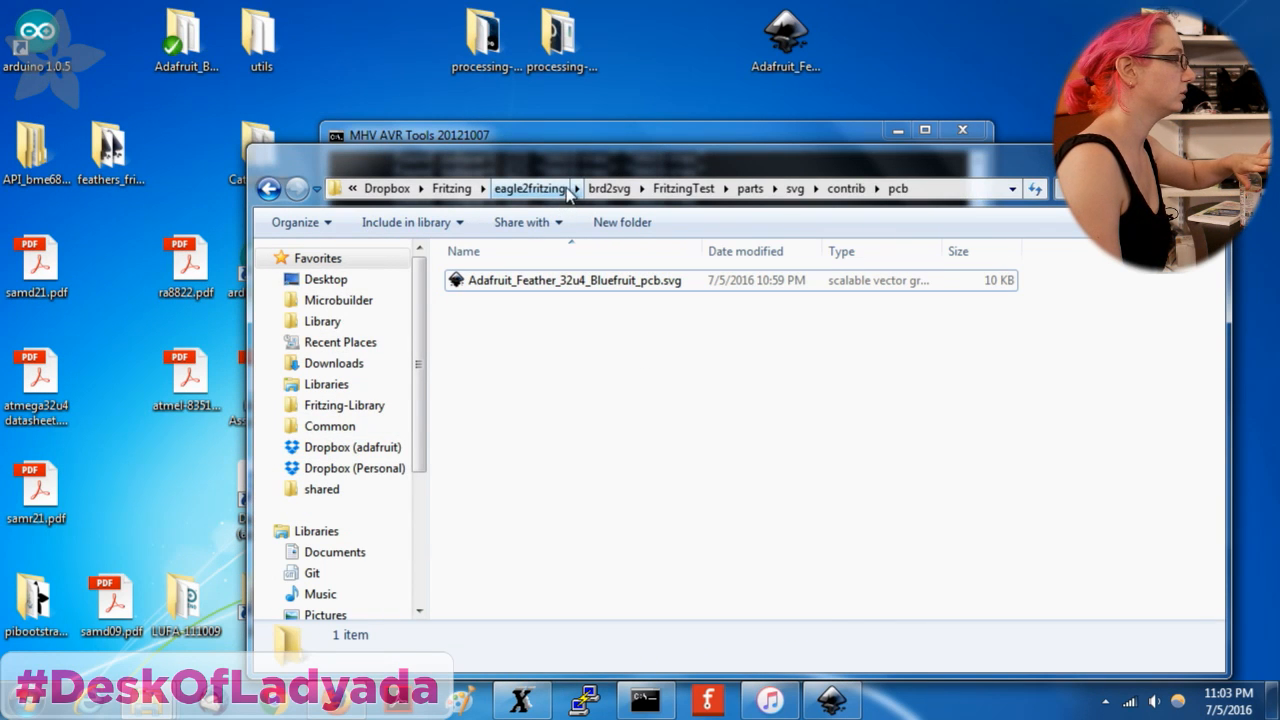
Go to FritzingTest's params folder and delete every params file except Adafruit_Feather_32u4_Bluefruit.params.
click(684, 189)
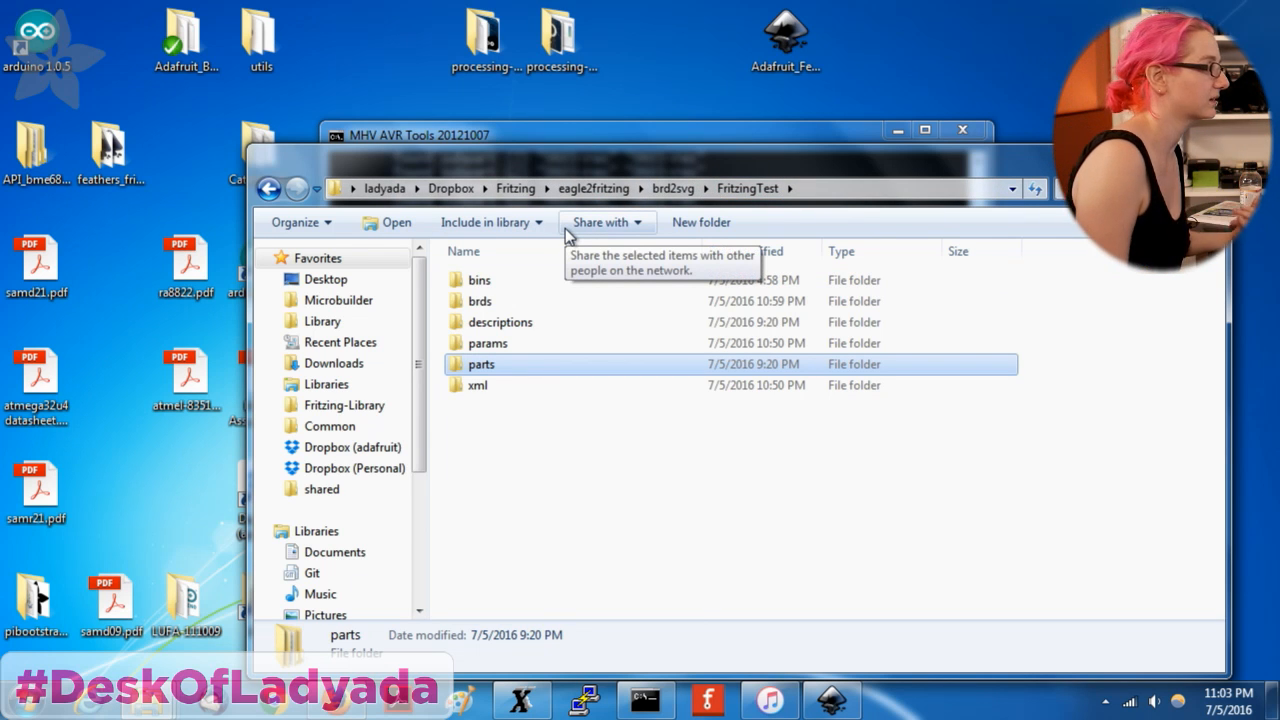
double_click(505, 343)
right_click(503, 350)
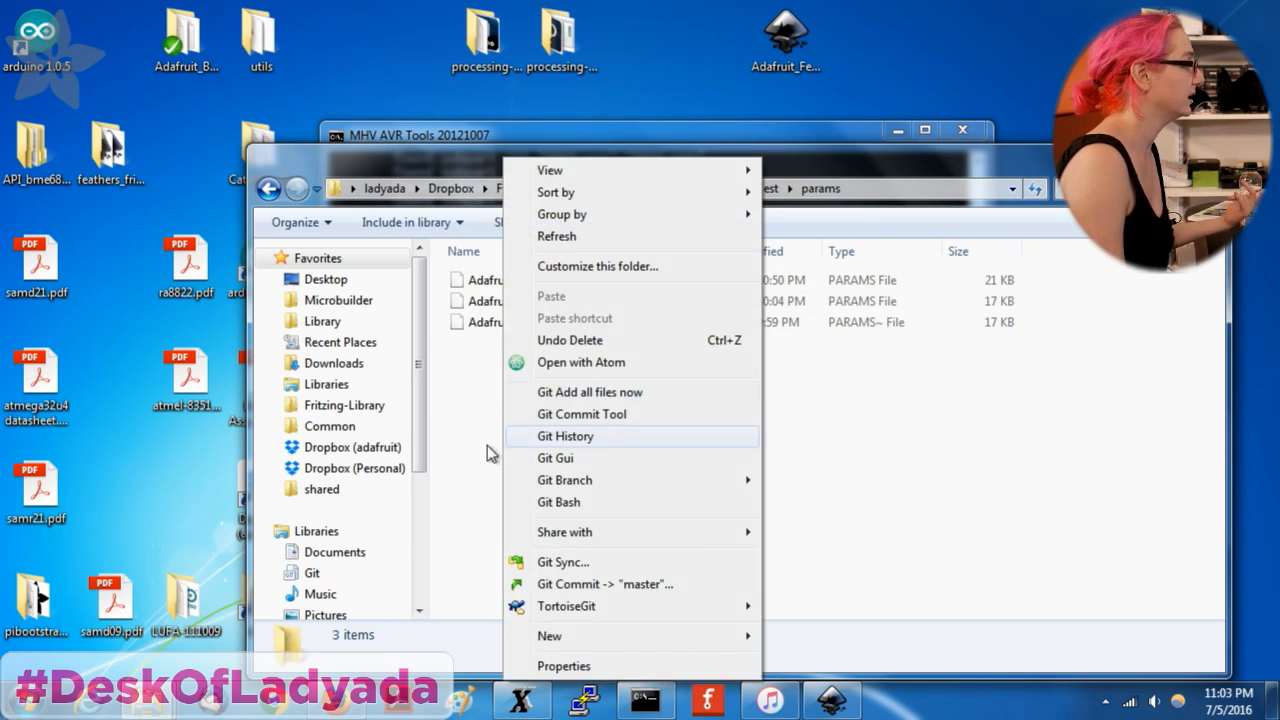
click(564, 374)
drag(768, 398, 606, 300)
key(Delete)
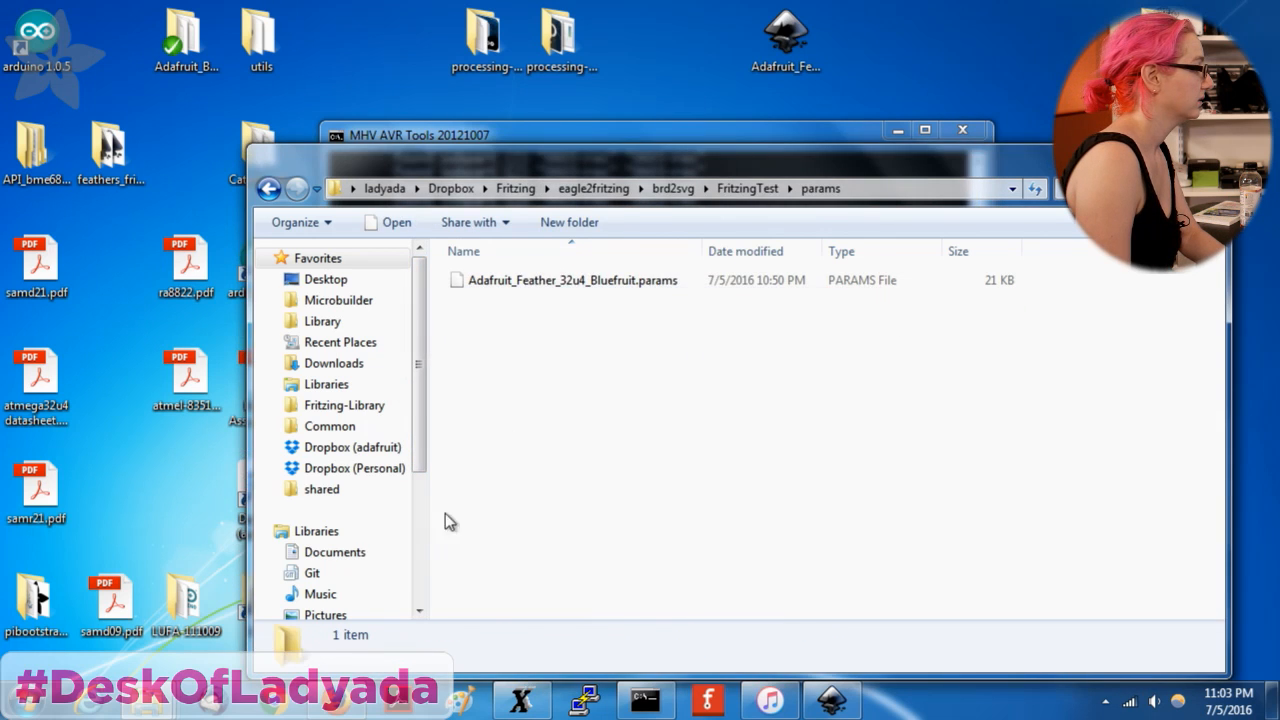
Open Adafruit_Feather_32u4_Bluefruit.params in XEmacs and enlarge the editor window.
click(520, 700)
drag(482, 280, 760, 433)
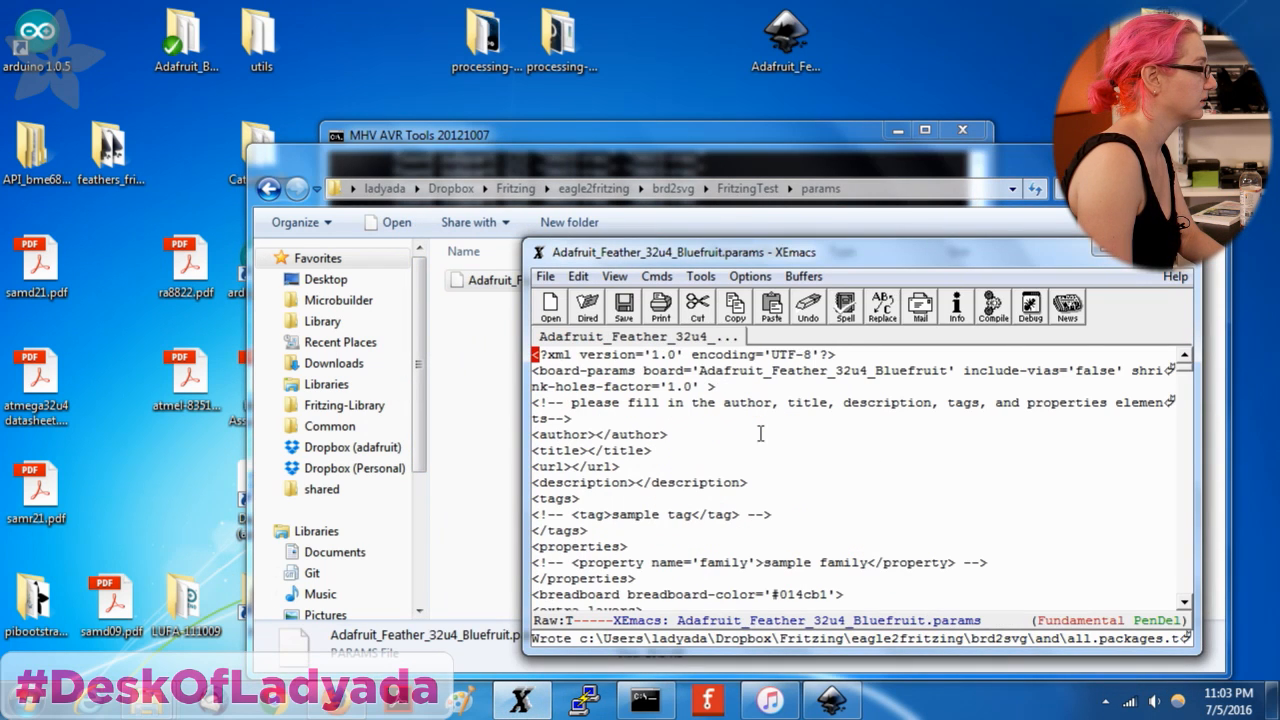
drag(533, 238, 132, 32)
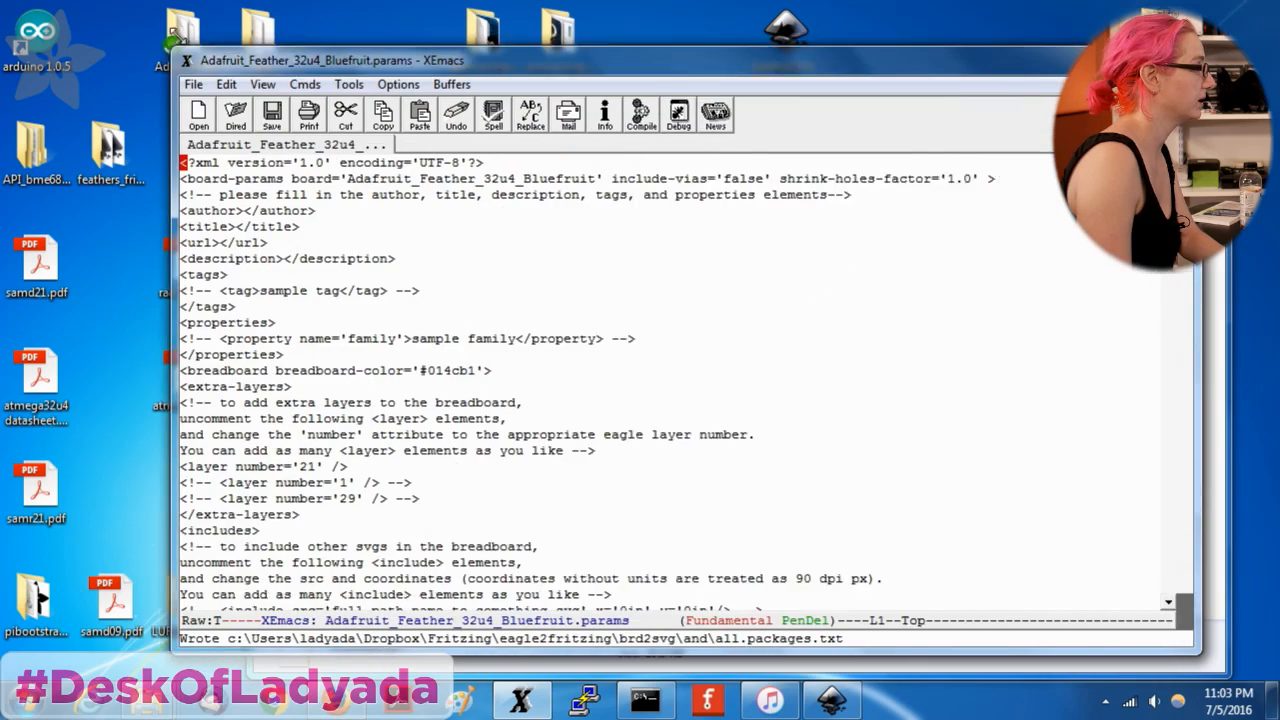
Examine how the params file assigns connectors to its power, ground, left, right and unused sections.
scroll(712, 371, down, 5)
scroll(713, 372, down, 1)
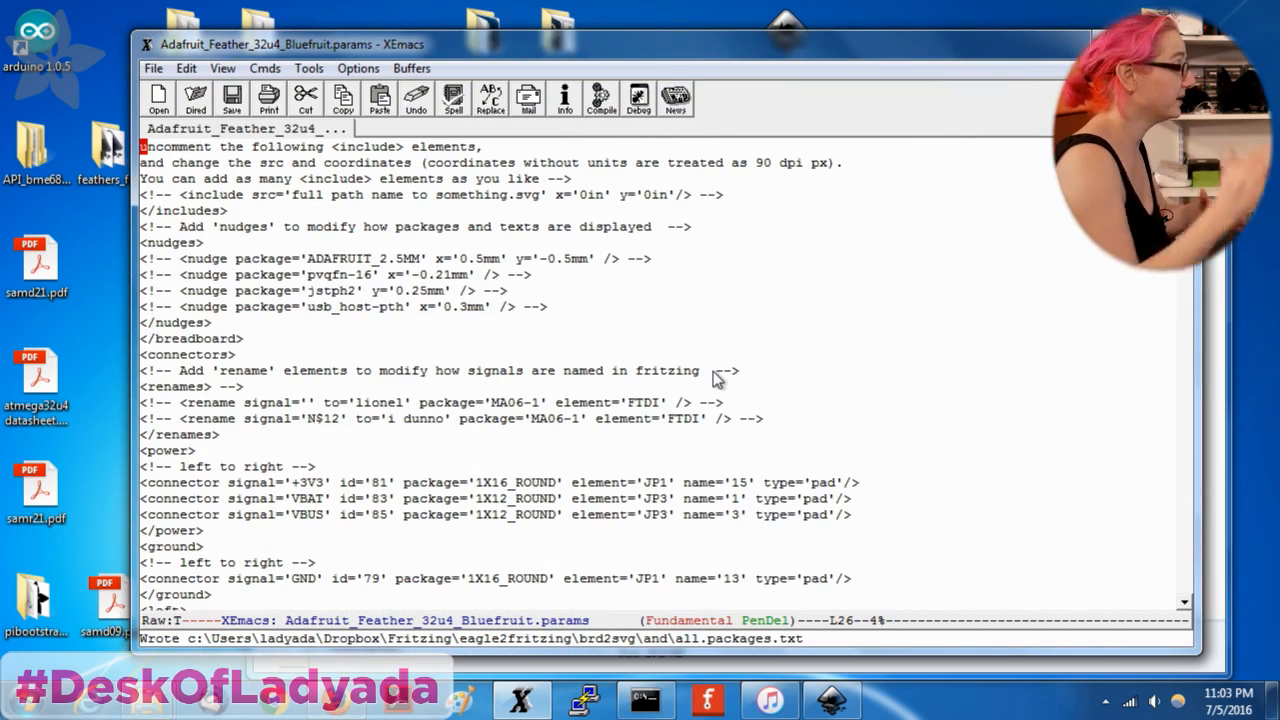
scroll(713, 371, down, 9)
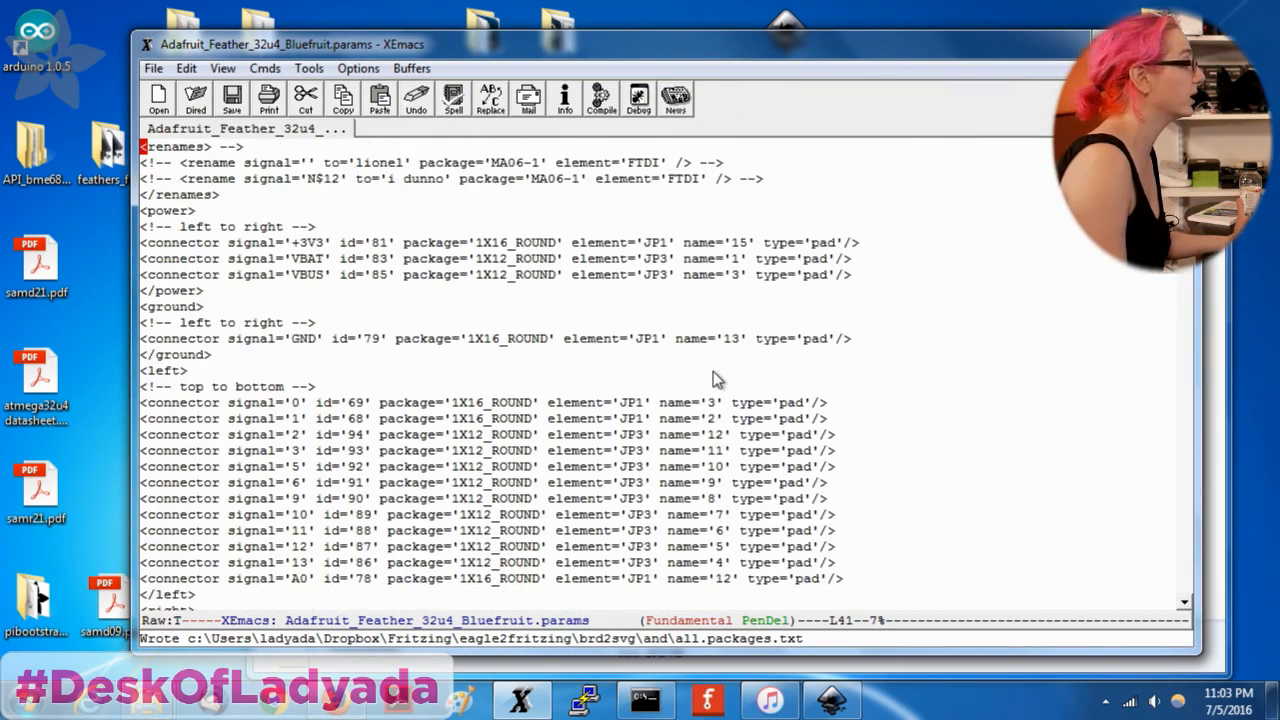
scroll(716, 378, down, 9)
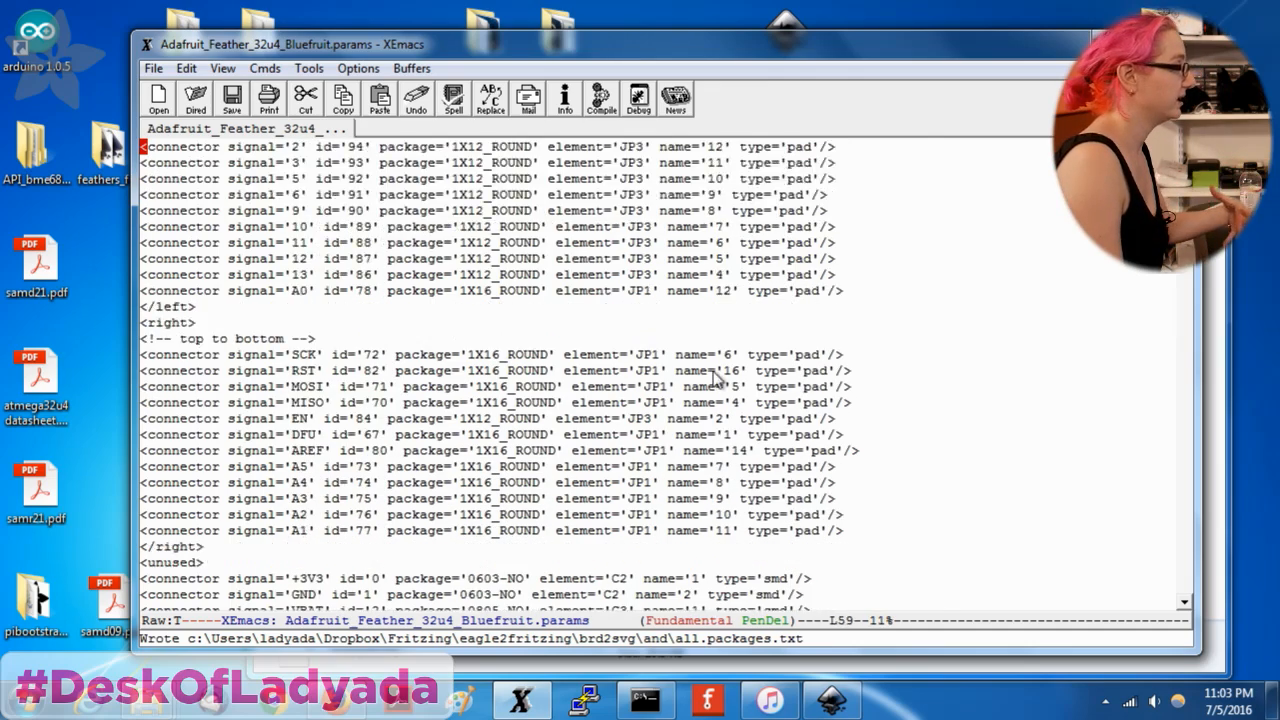
scroll(716, 378, down, 3)
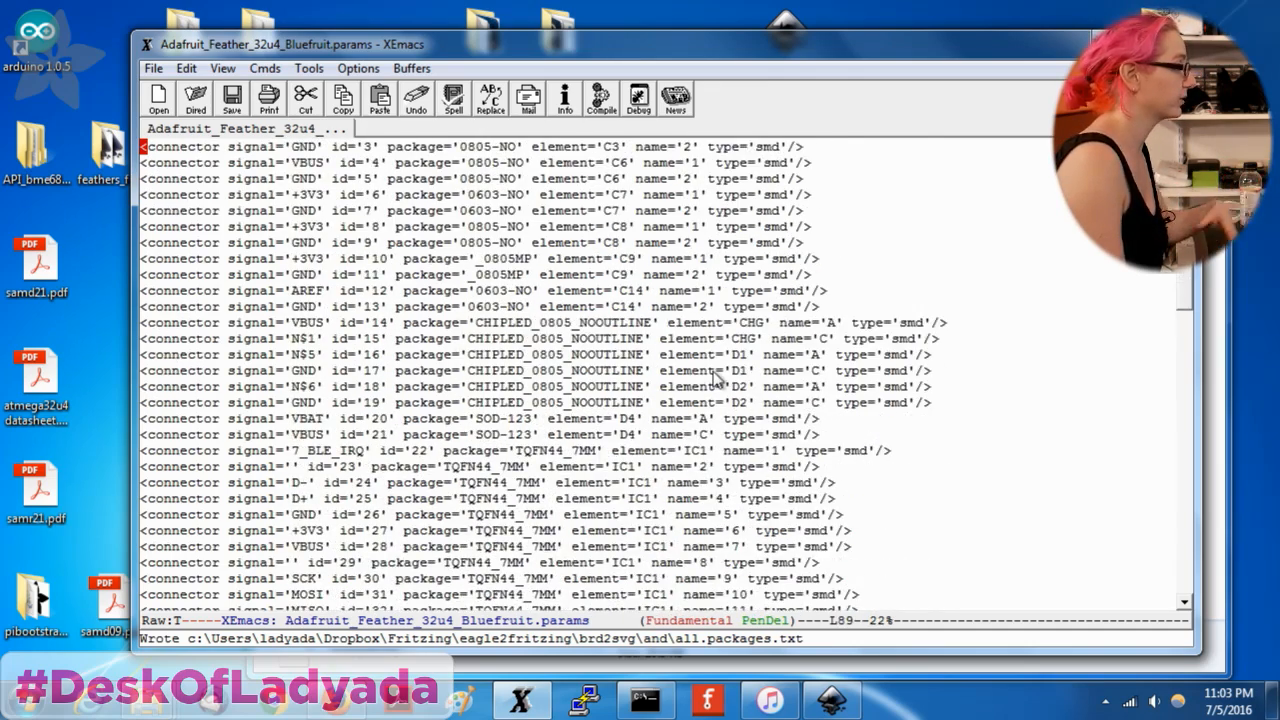
scroll(716, 378, up, 6)
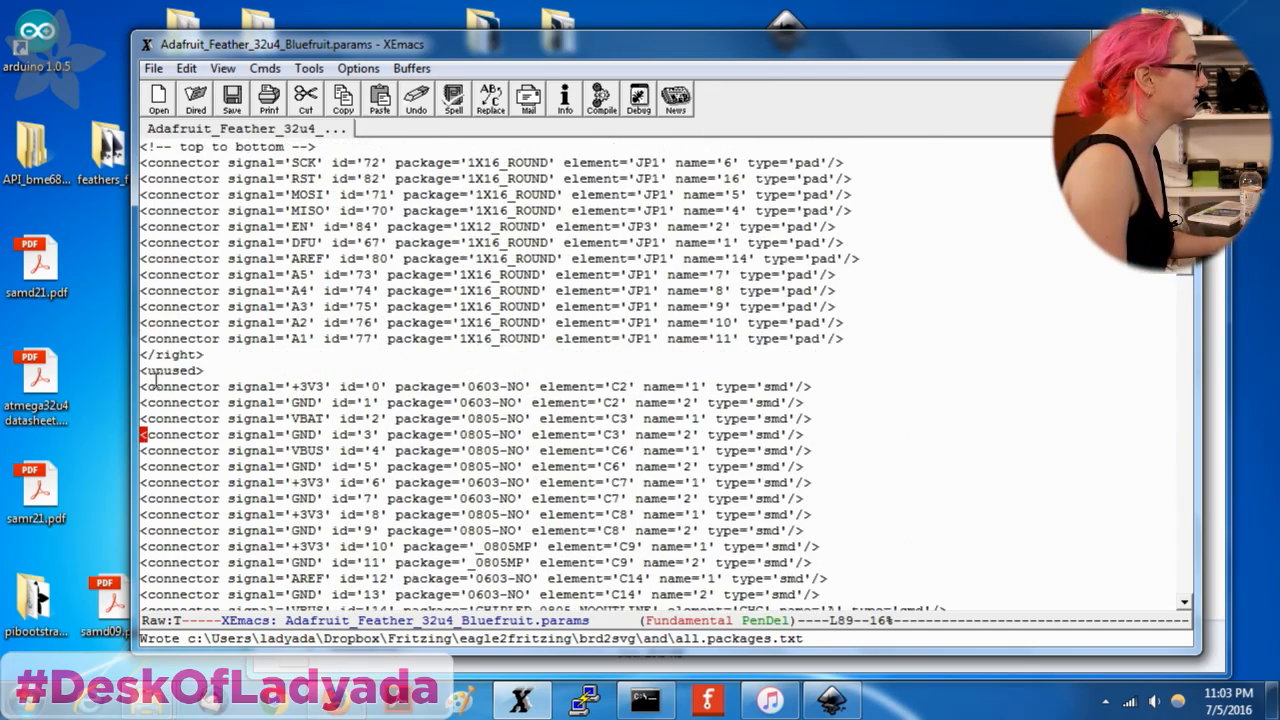
drag(141, 372, 229, 374)
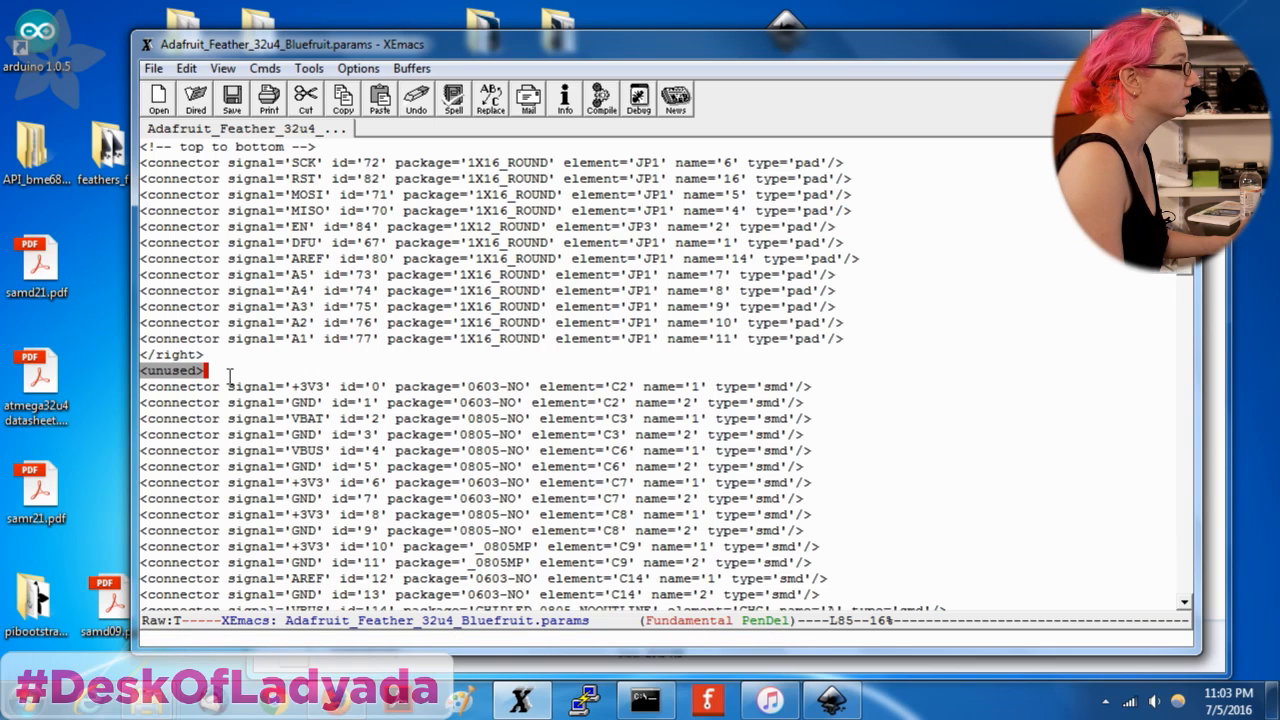
scroll(736, 390, down, 1)
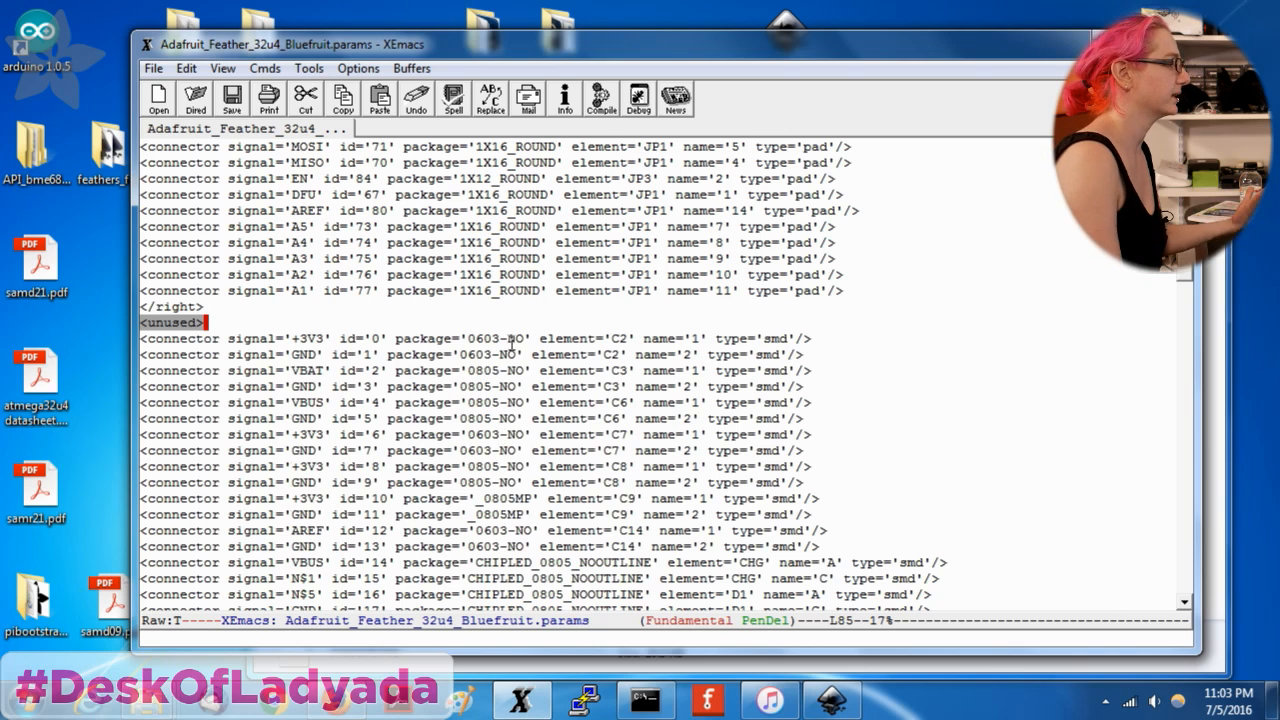
scroll(634, 416, down, 5)
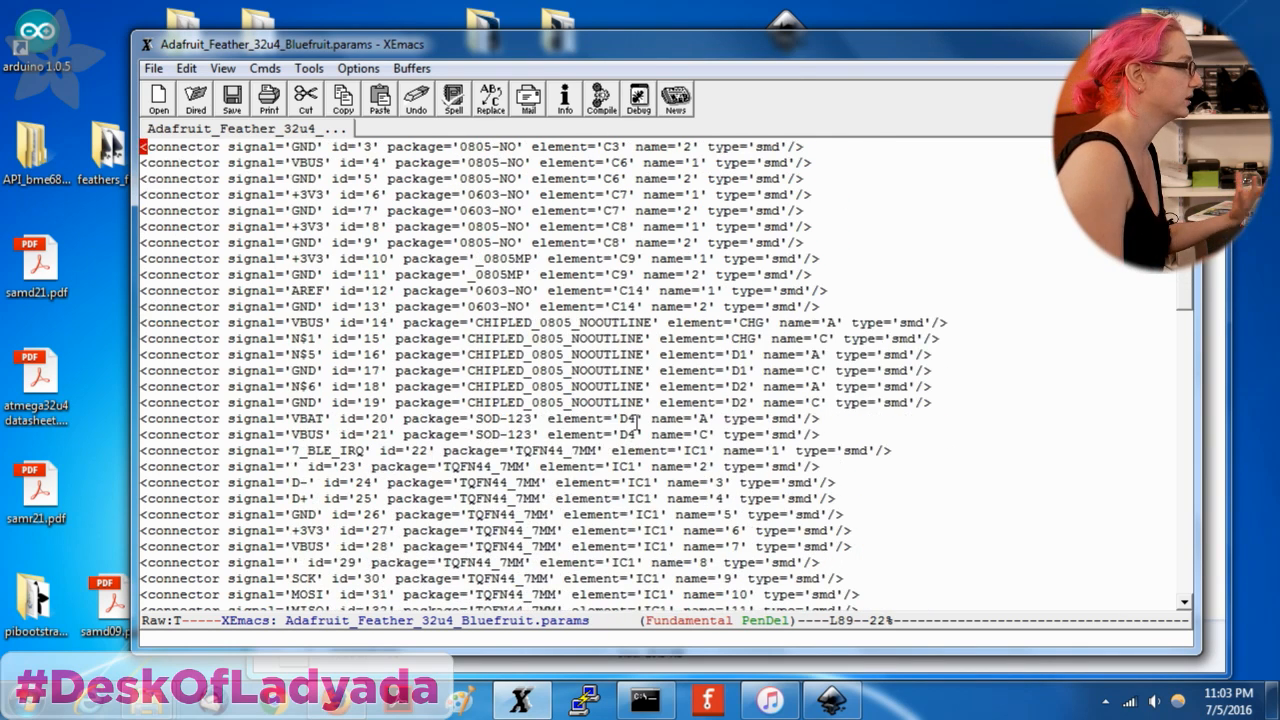
scroll(636, 420, up, 7)
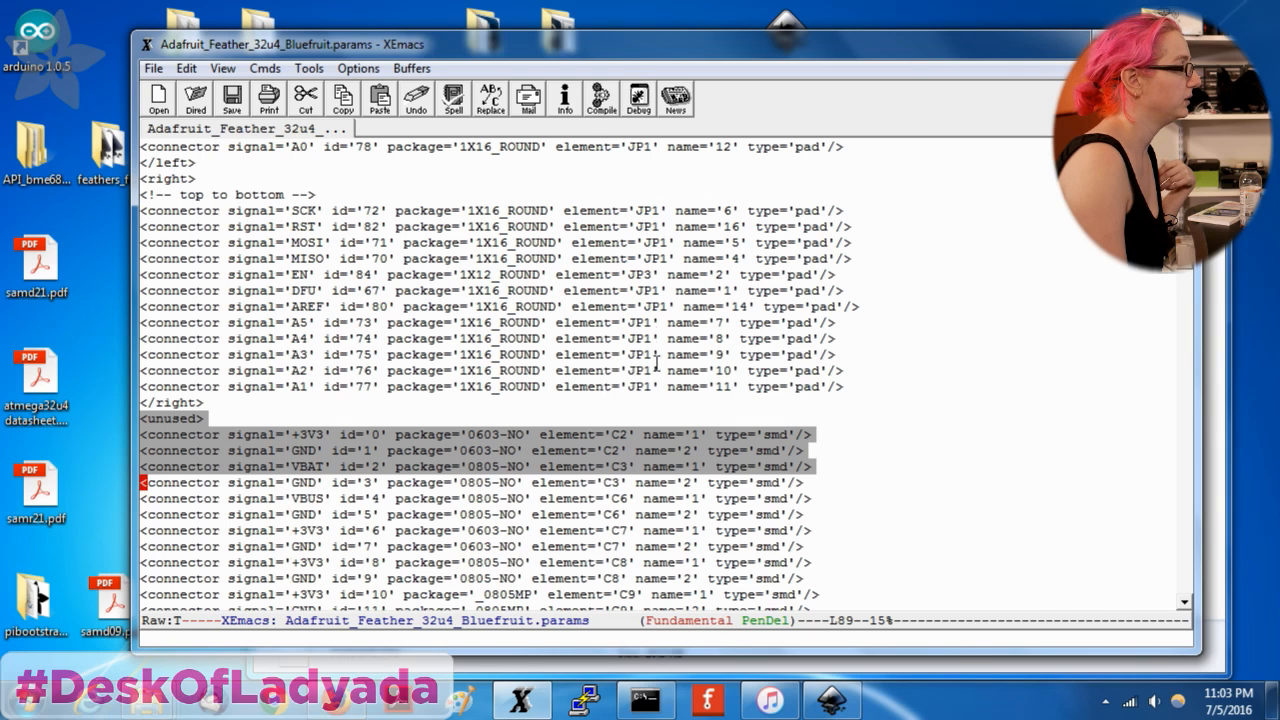
drag(145, 178, 247, 398)
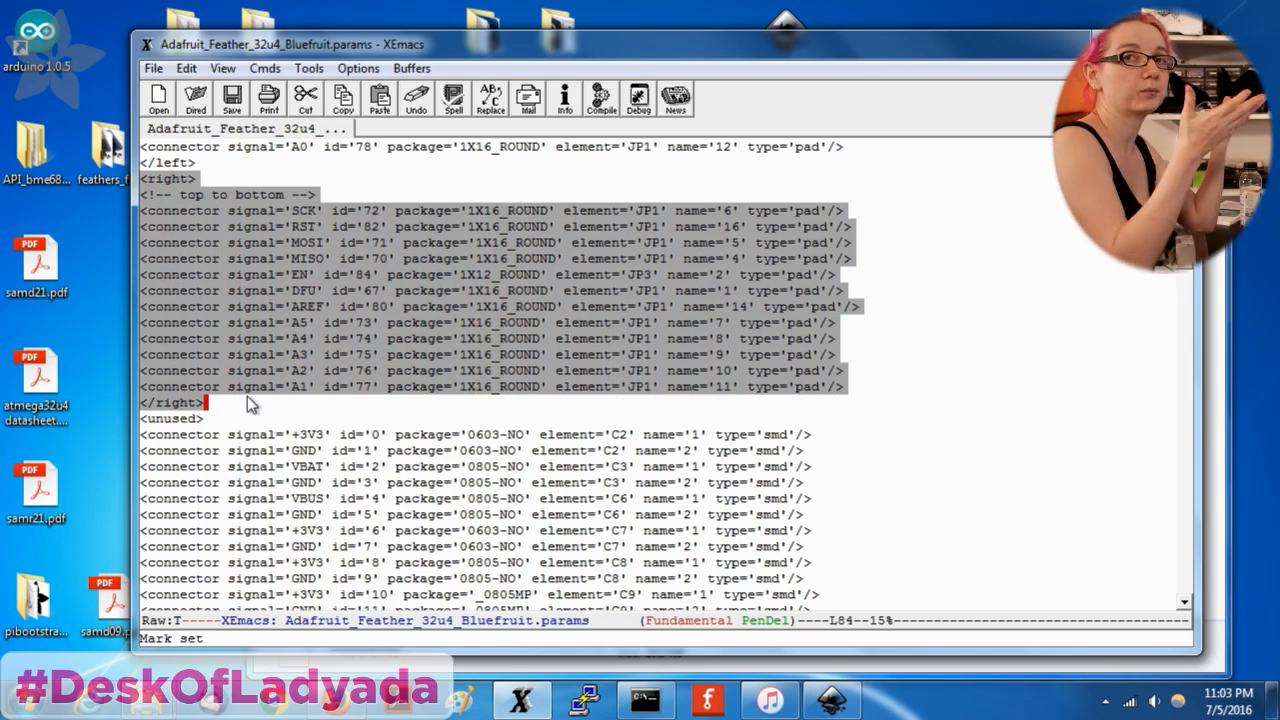
key(ctrl+w)
Cut the four MOUNTINGHOLE_2.5_PLATED connector lines out of the params file's unused section.
scroll(247, 396, down, 3)
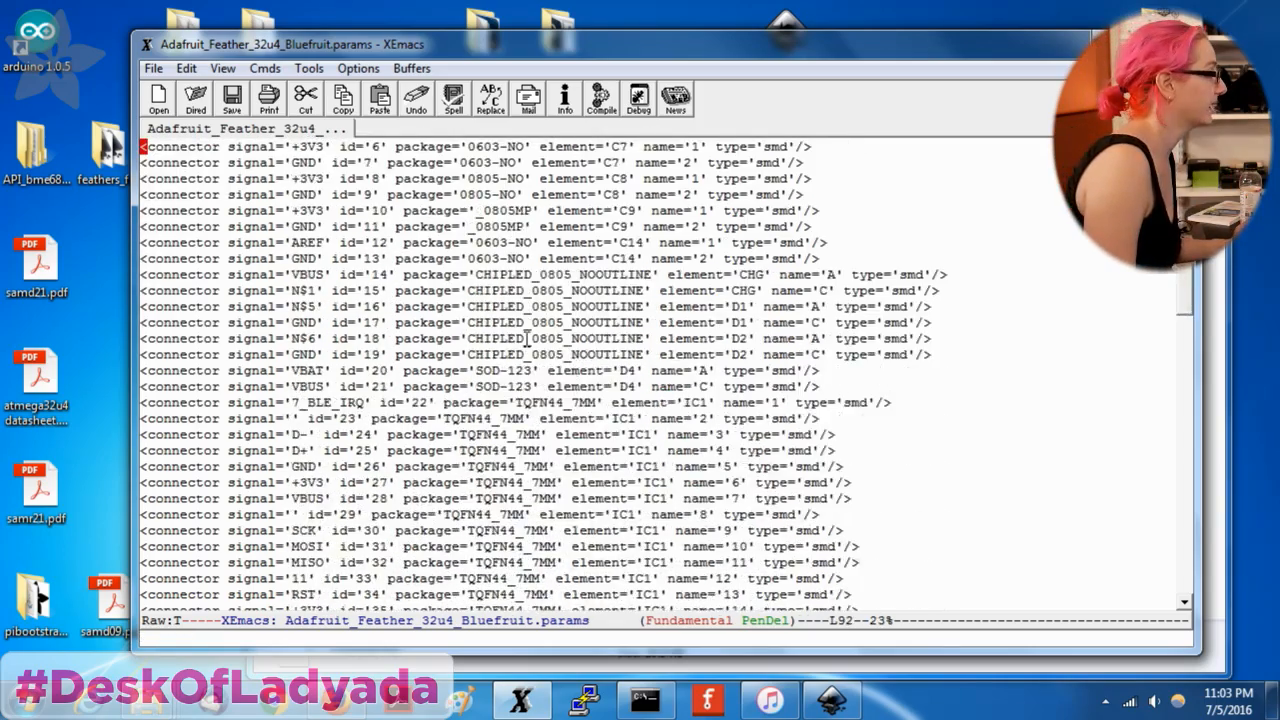
scroll(527, 338, down, 7)
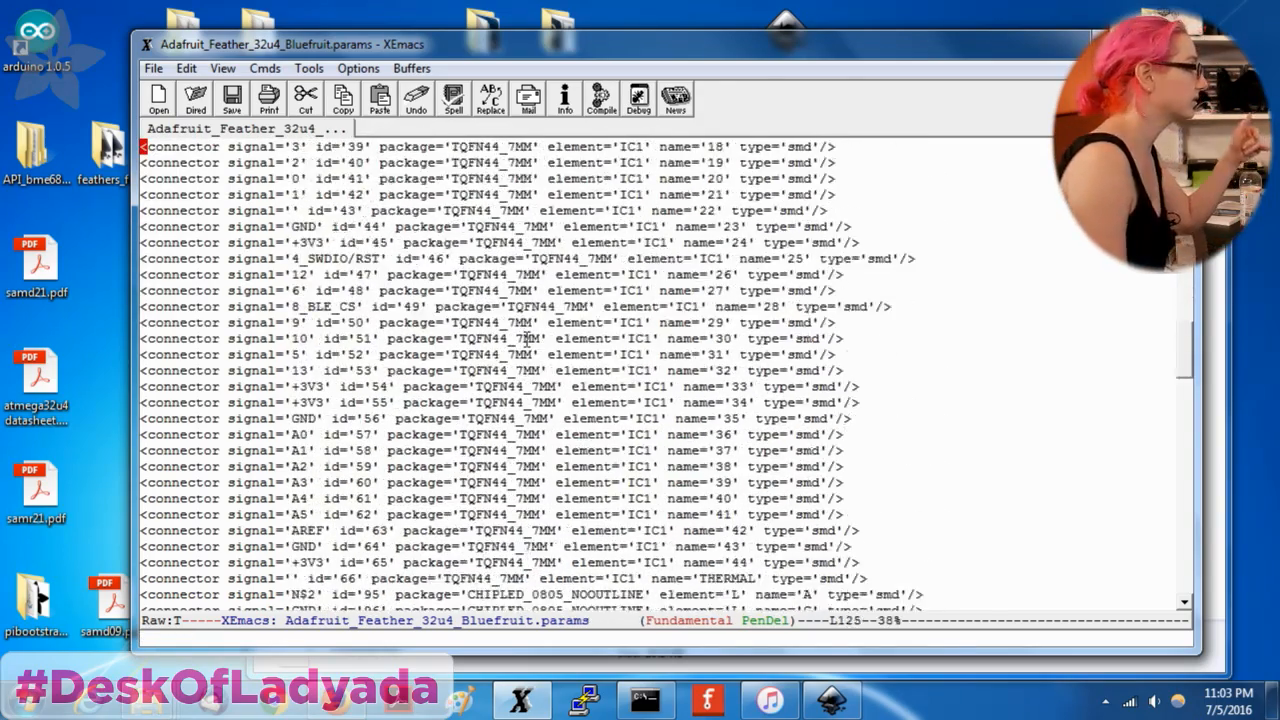
scroll(527, 338, down, 8)
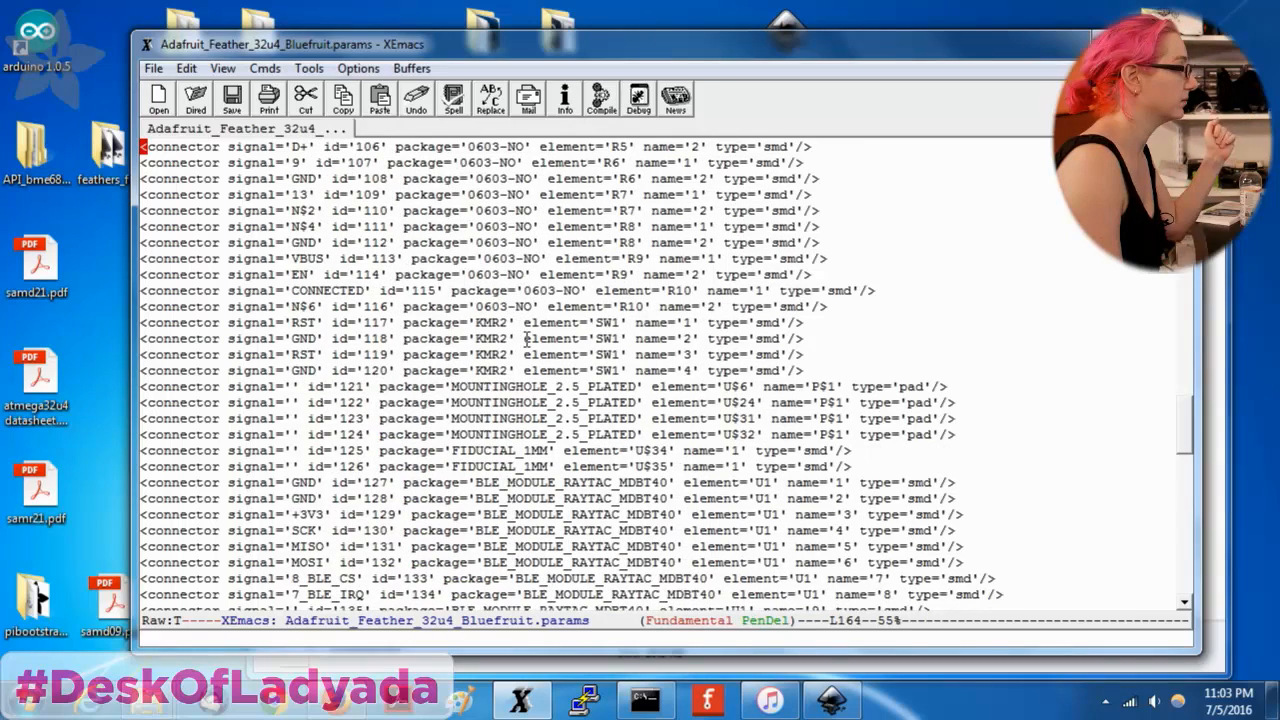
drag(993, 445, 143, 392)
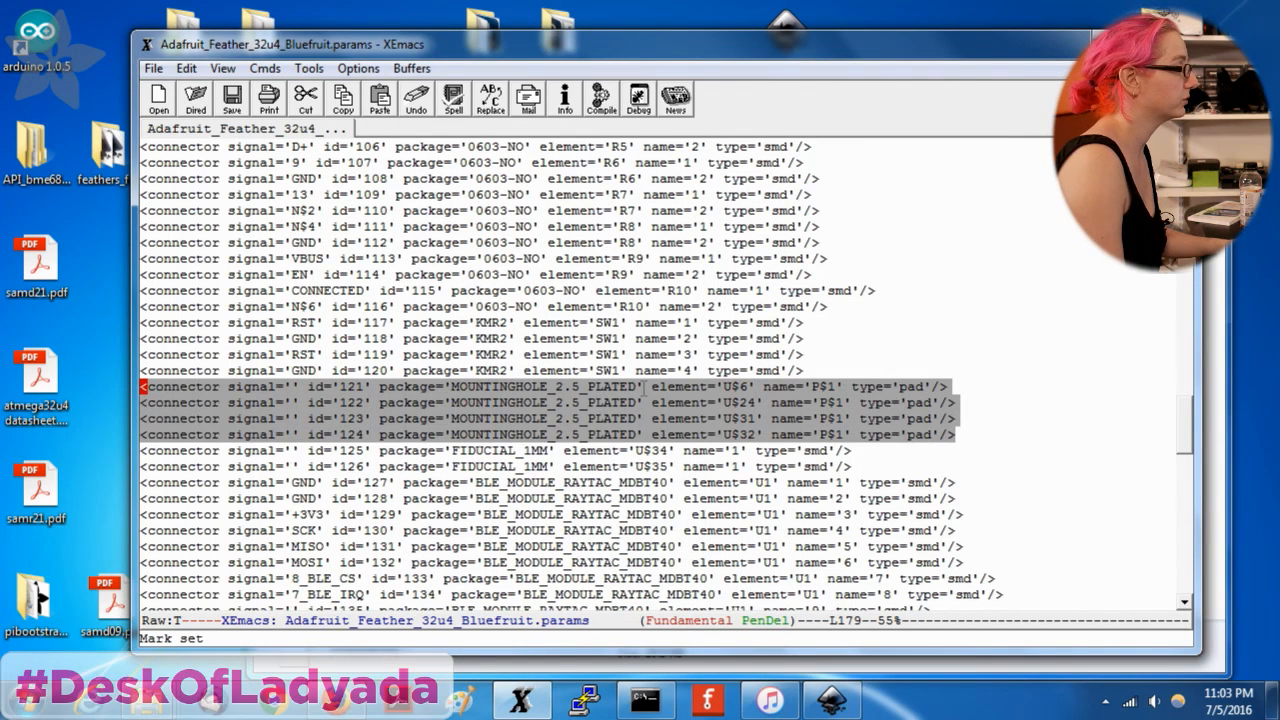
key(BackSpace)
key(BackSpace)
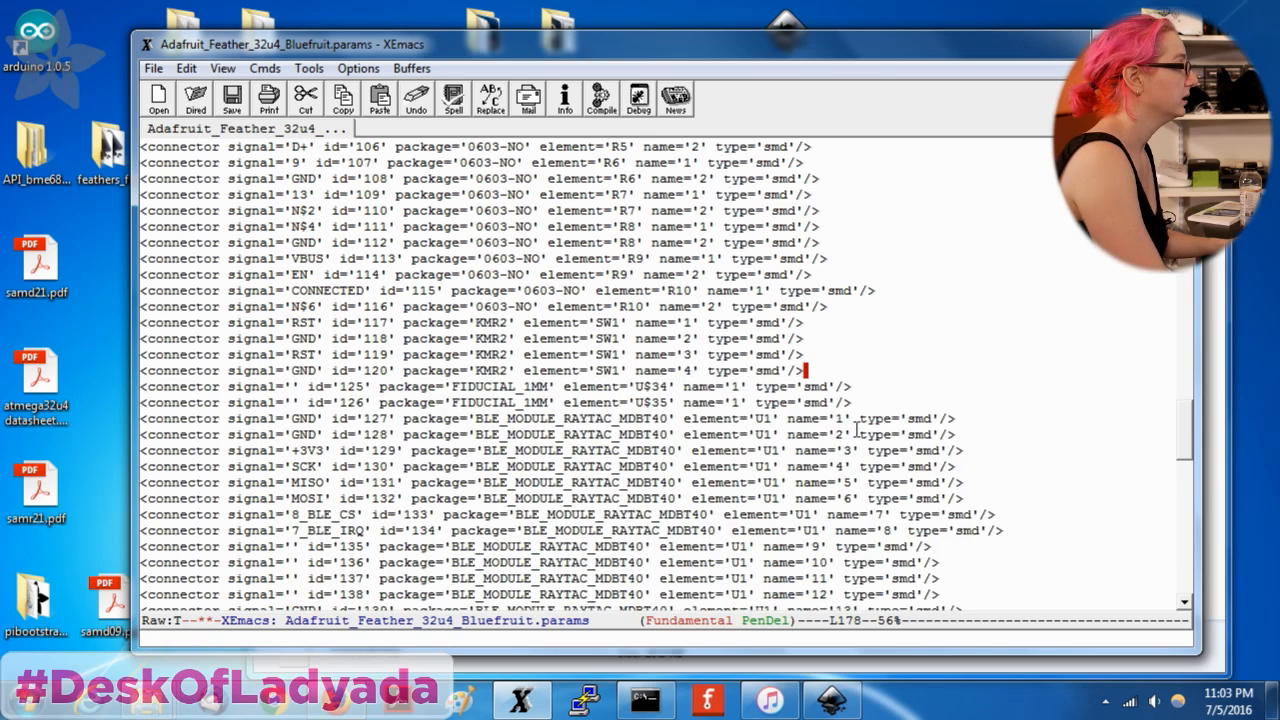
Add a <mnthole> section containing the cut mounting hole lines between the right and unused sections, and save the params file.
scroll(857, 430, up, 5)
scroll(857, 430, up, 15)
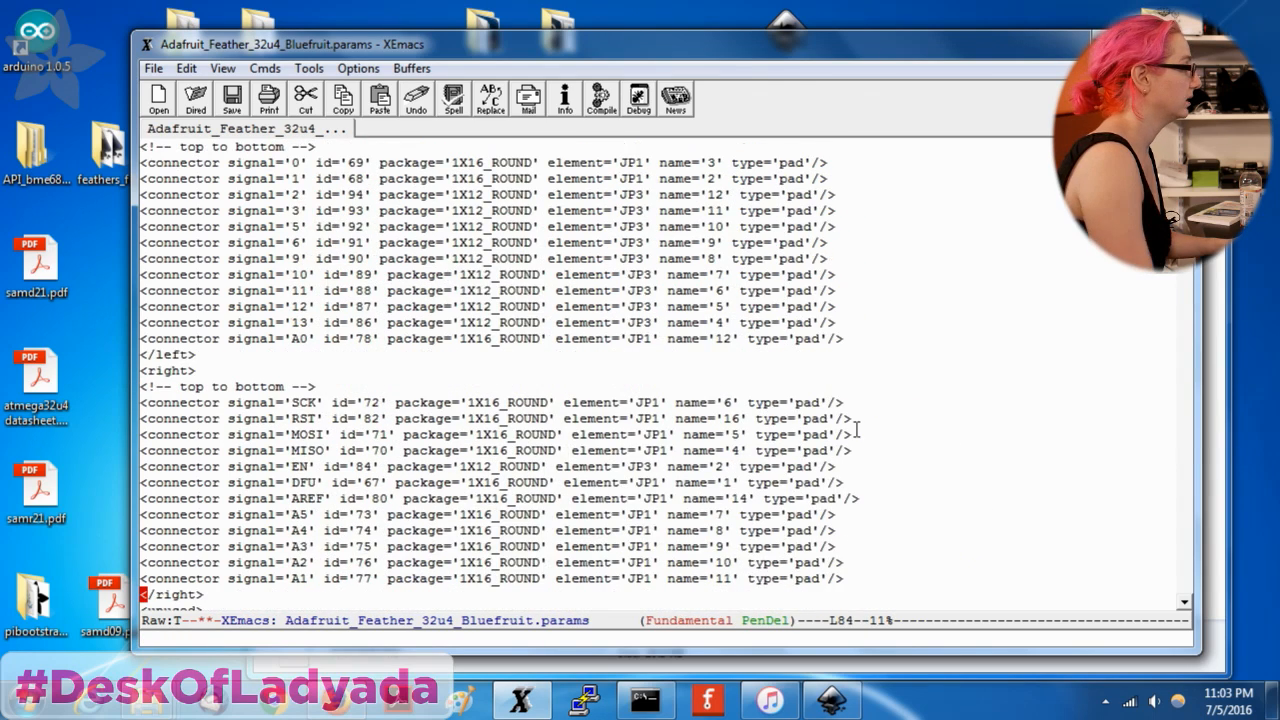
scroll(392, 478, down, 2)
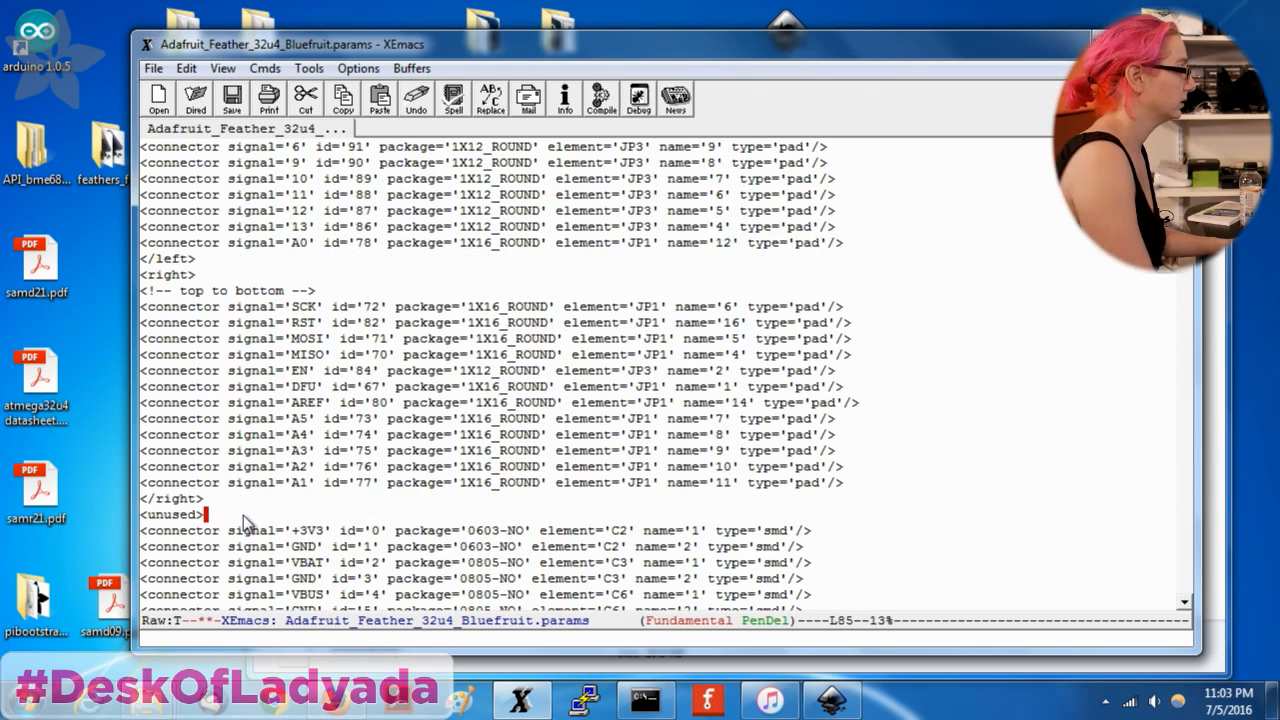
key(Up)
key(End)
key(Return)
text(<mnthole>)
key(Return)
key(ctrl+y)
key(Return)
text(</mnthole>)
key(ctrl+x)
key(ctrl+s)
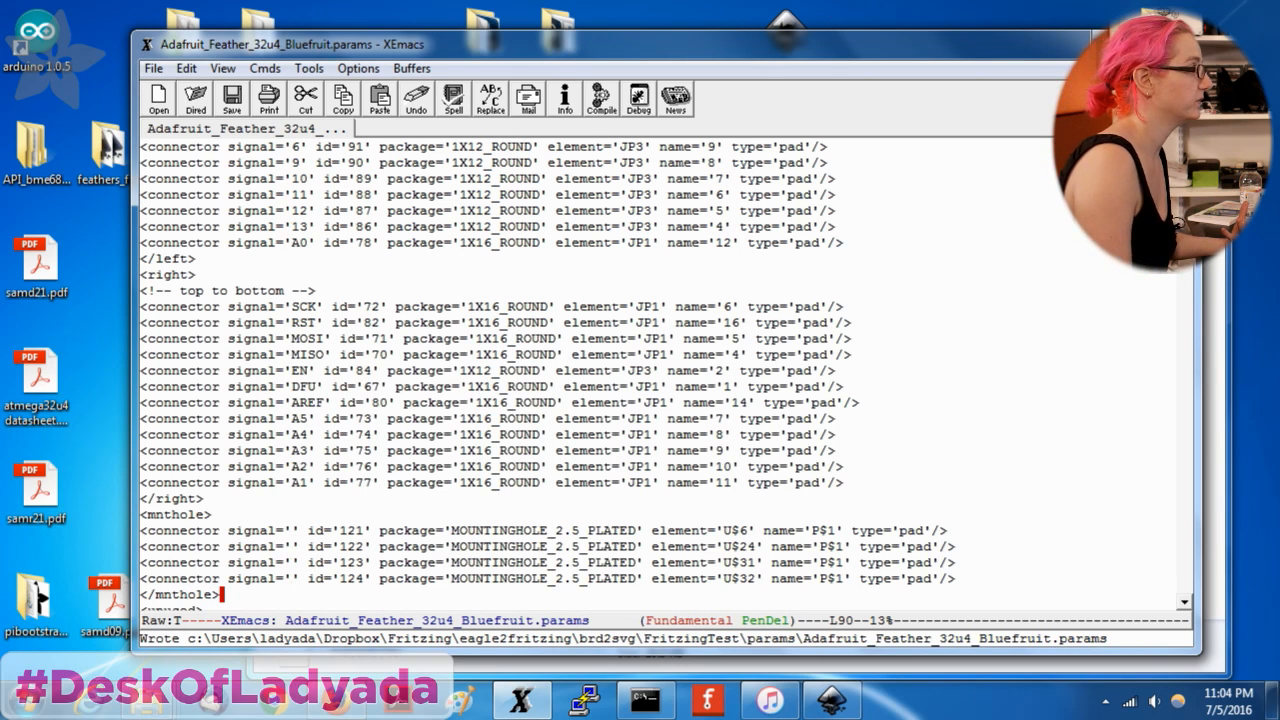
Switch to the MHV AVR Tools command window, rerun the previous command and move the window clear of the folder window.
click(1104, 38)
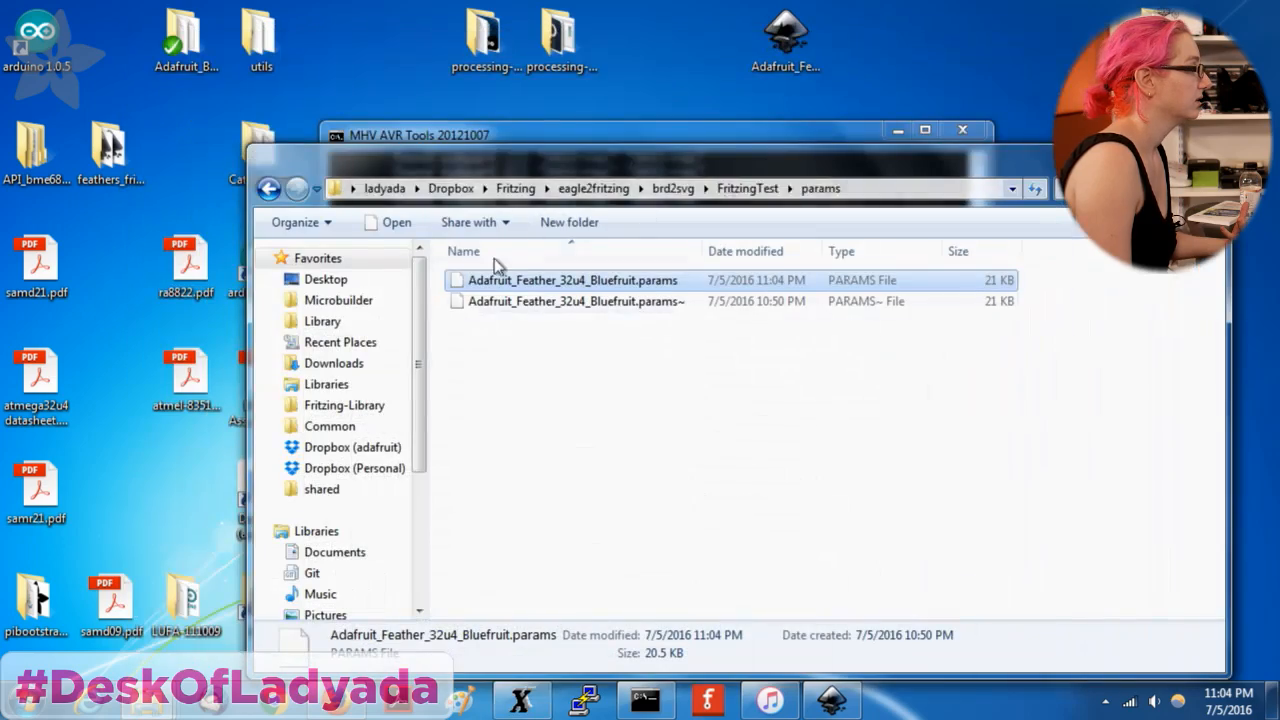
click(649, 132)
key(Up)
key(Return)
drag(752, 129, 462, 17)
Bring the Inkscape window with the MDBT40.svg drawing to the front.
click(717, 343)
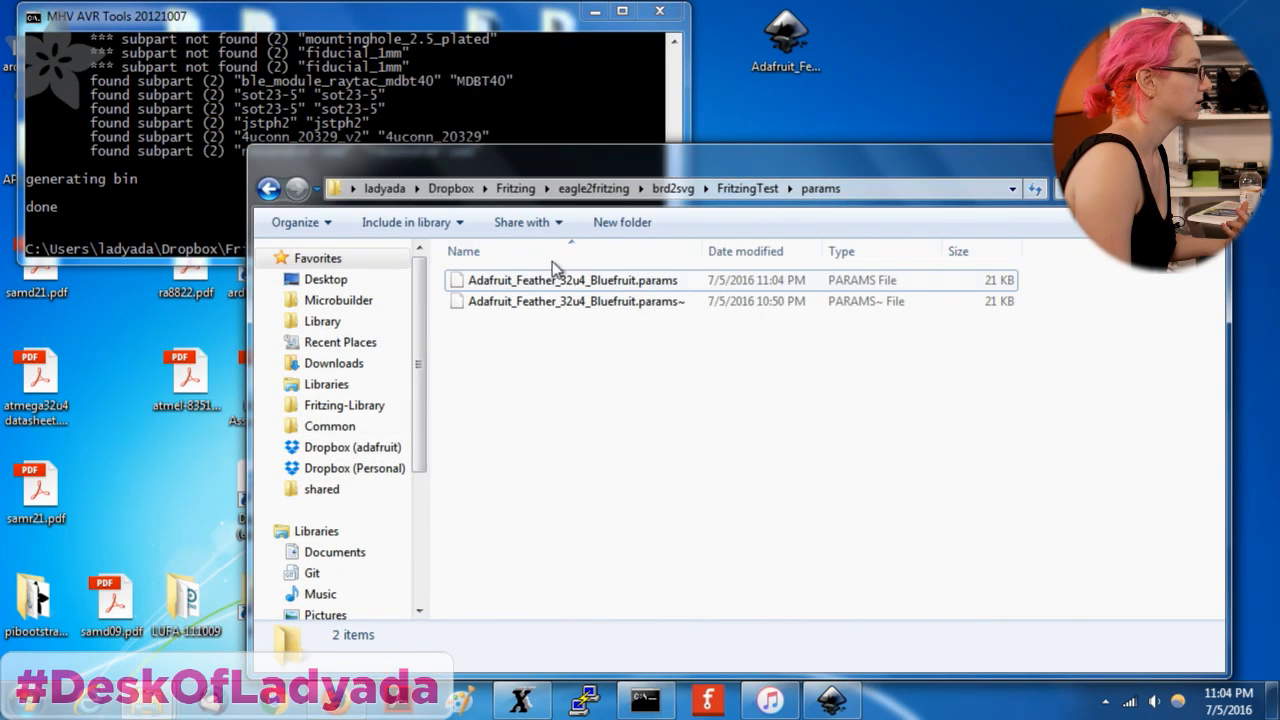
click(834, 699)
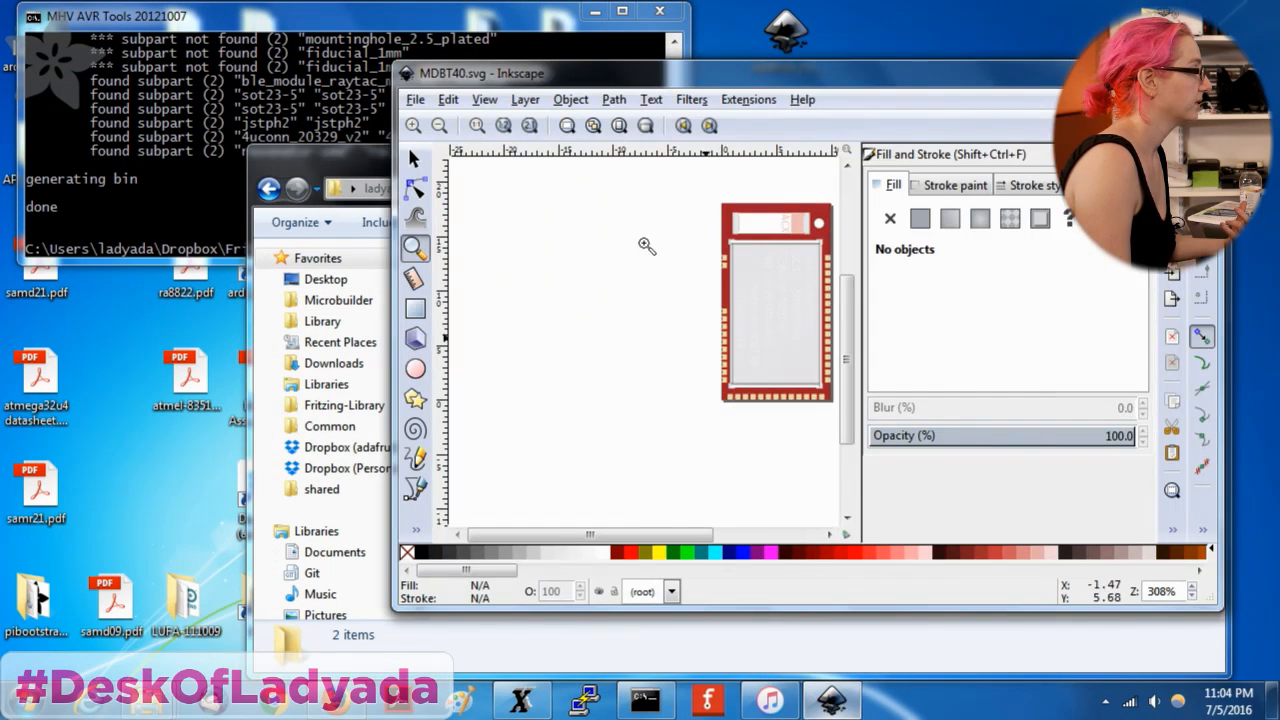
Close MDBT40.svg and open Adafruit_Feather_32u4_Bluefruit_pcb.svg from the contrib pcb folder in Inkscape.
click(1194, 68)
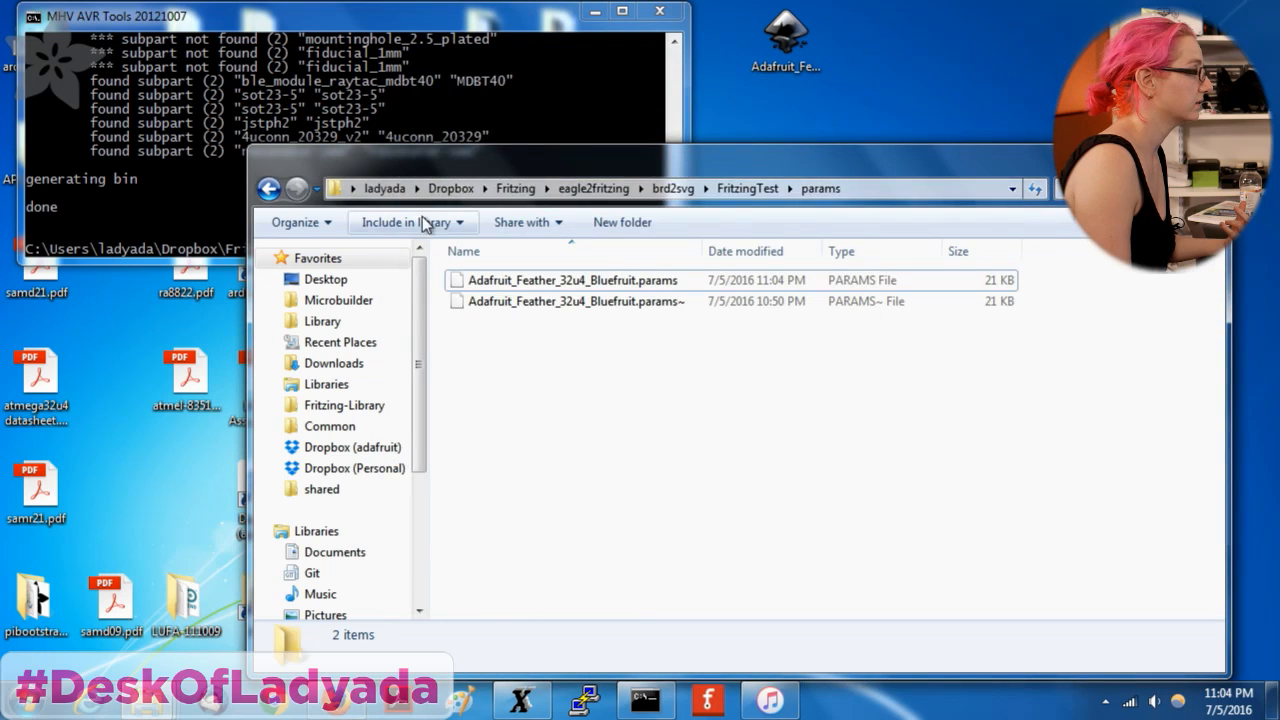
click(269, 192)
click(269, 192)
double_click(490, 282)
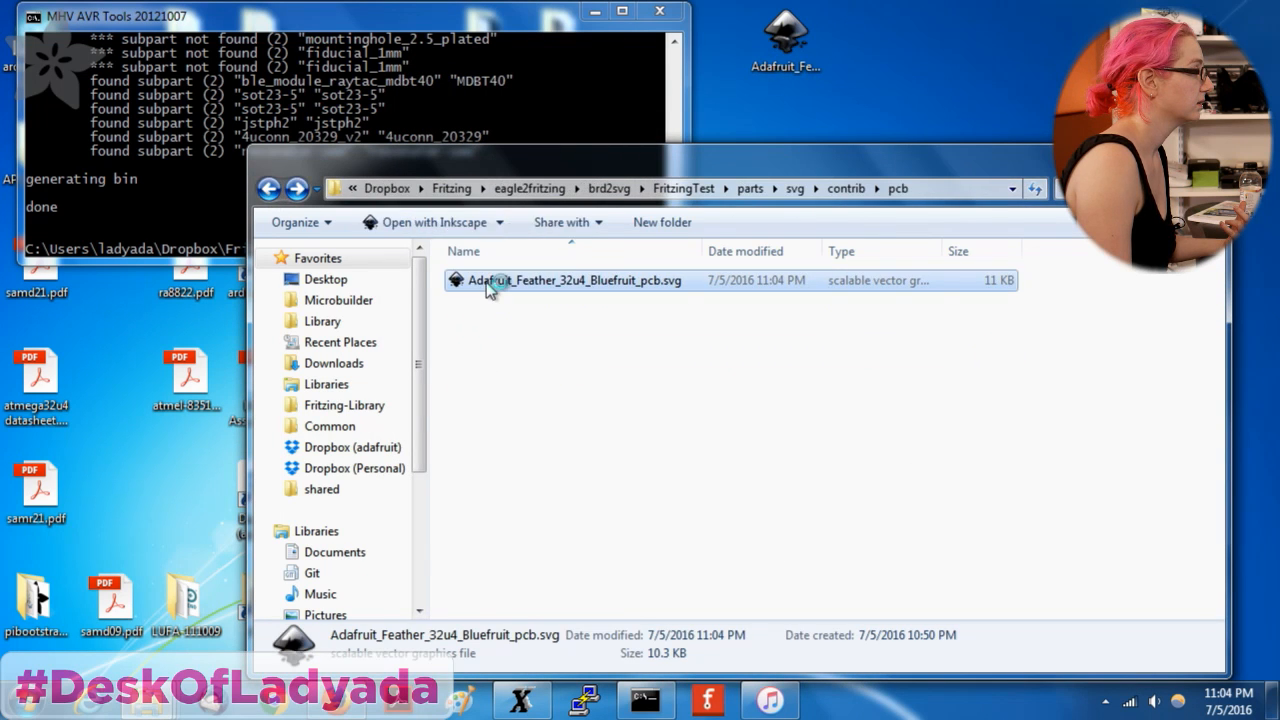
click(538, 235)
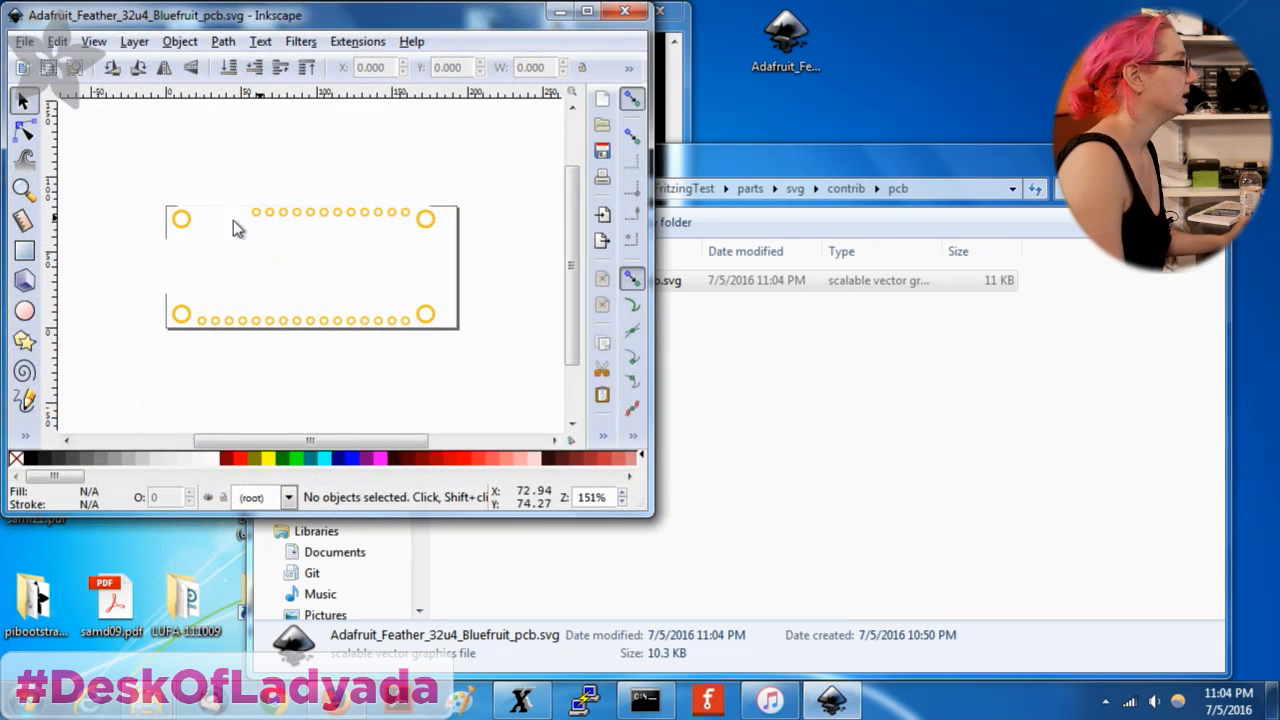
Try grouping all the artwork of the PCB drawing into one group, and undo the grouping.
drag(123, 191, 509, 412)
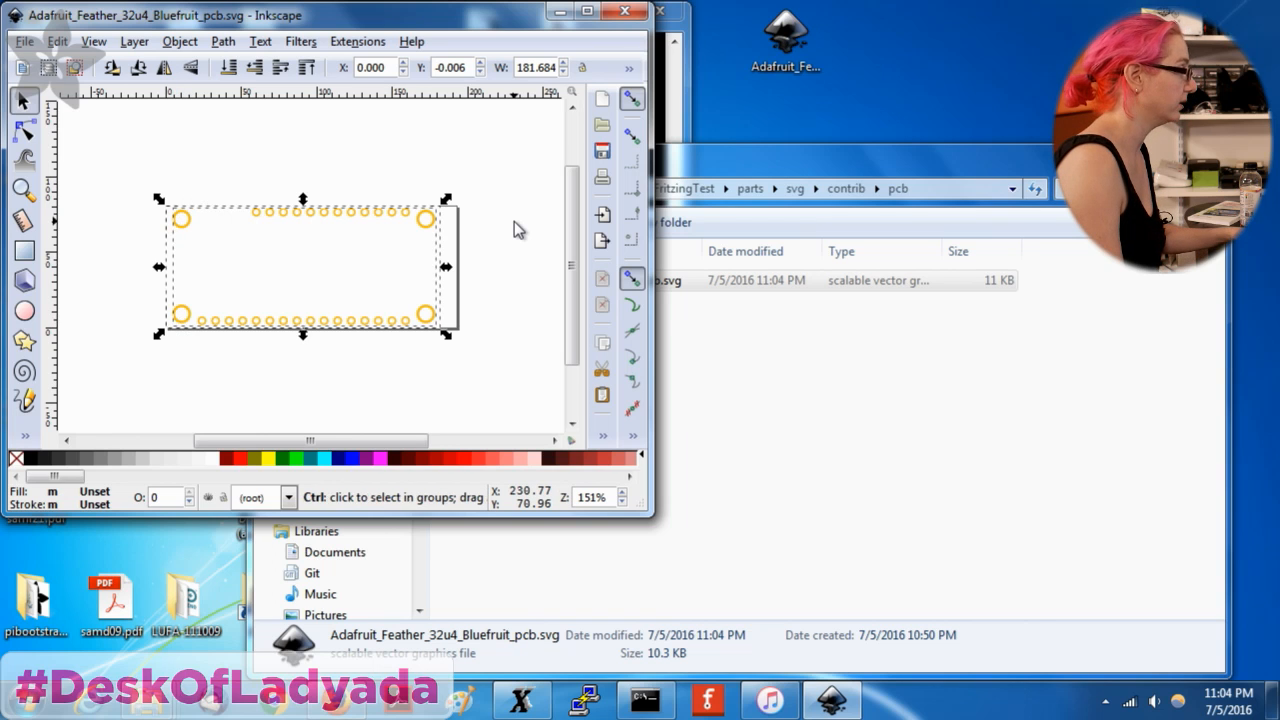
key(ctrl+g)
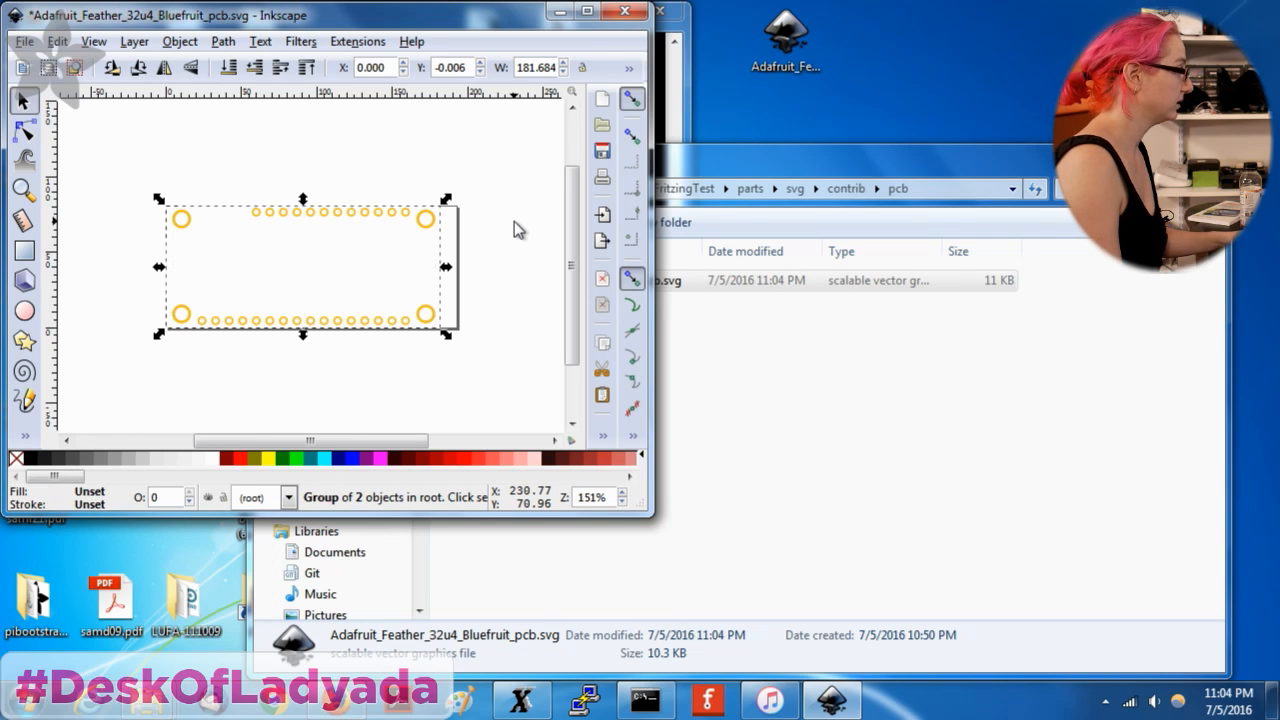
key(ctrl+s)
click(514, 221)
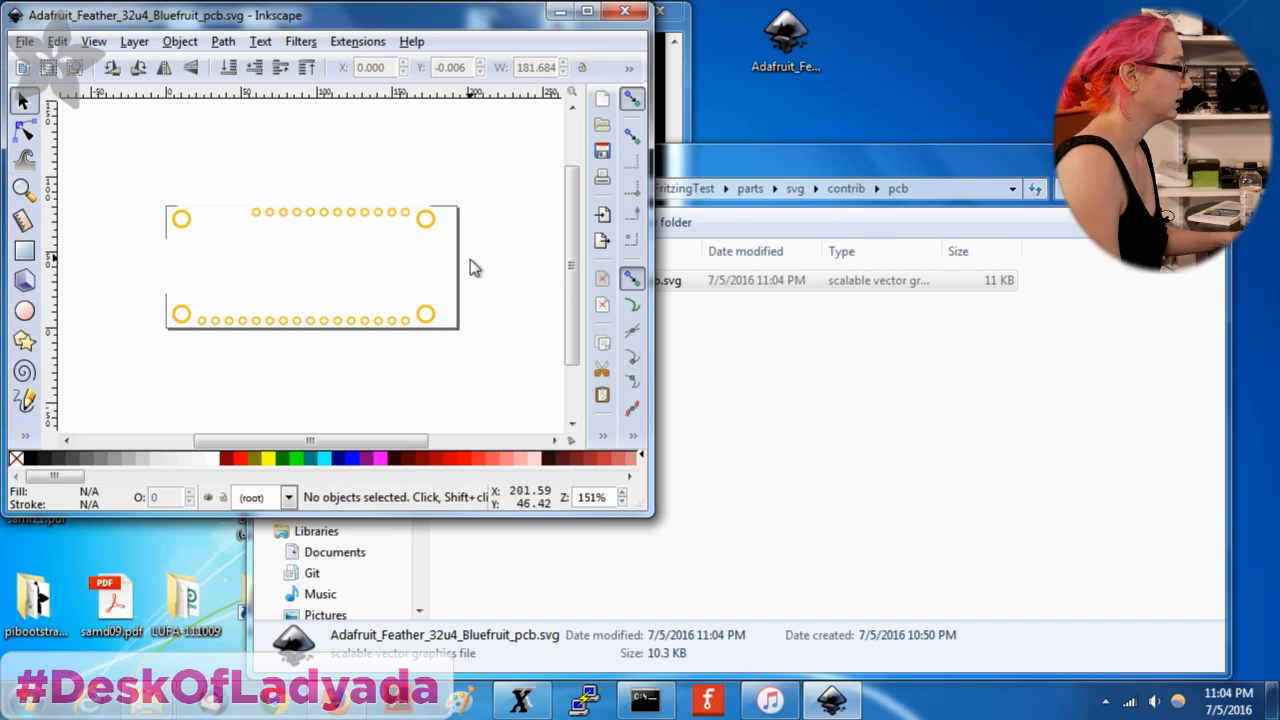
Resize the page to fit the PCB drawing's content through the document properties.
key(ctrl+shift+d)
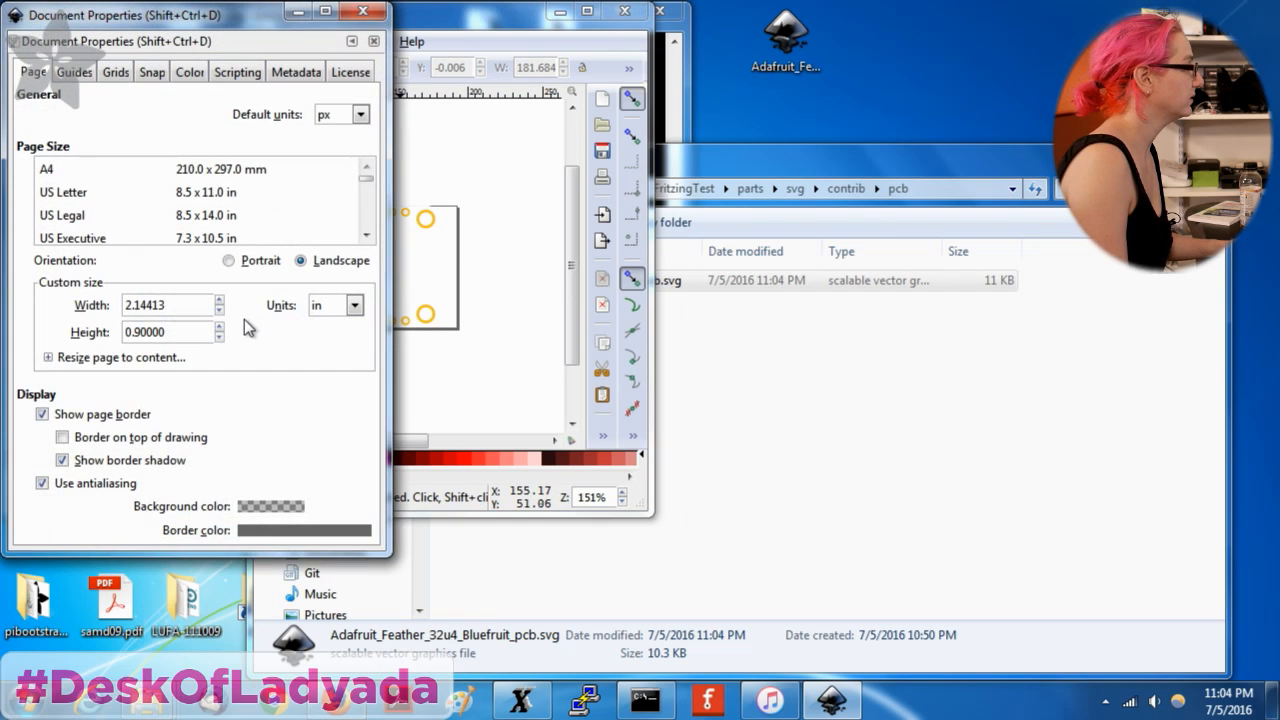
click(156, 360)
click(200, 466)
click(365, 12)
mouse_move(124, 160)
mouse_down()
mouse_move(589, 420)
mouse_move(476, 400)
mouse_up()
click(468, 396)
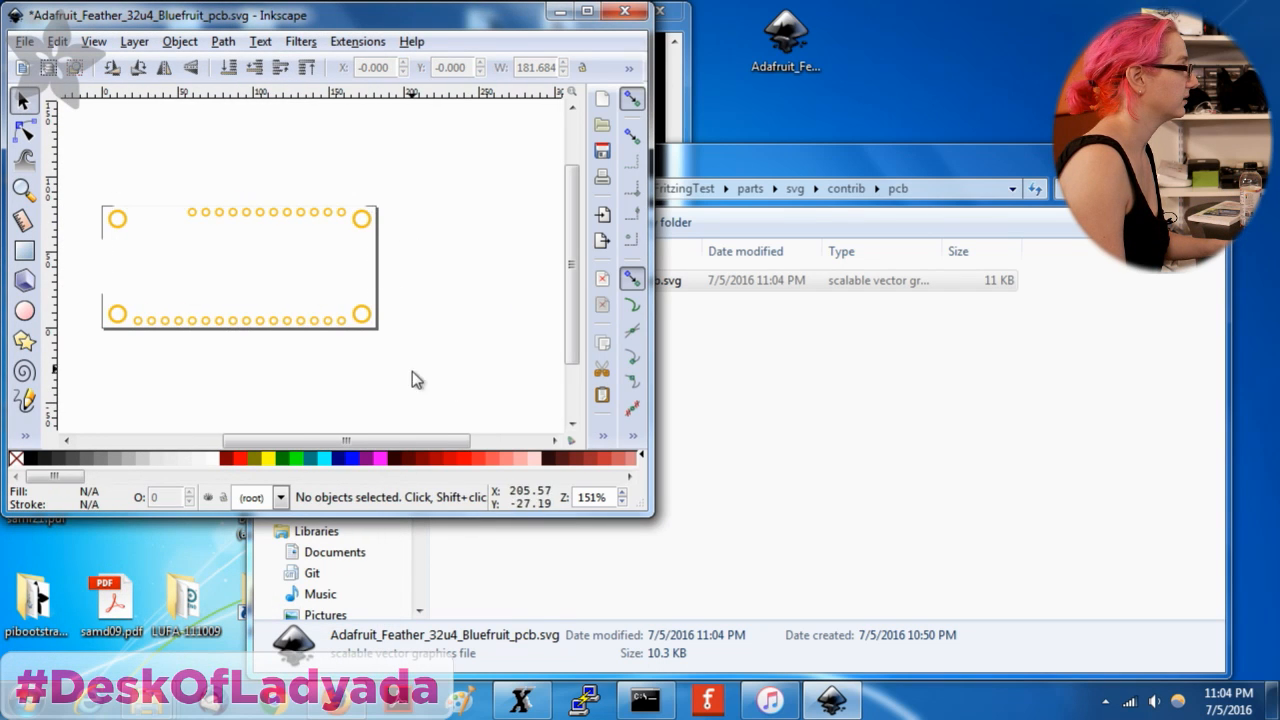
Set the page background colour to magenta in the document properties.
drag(383, 447, 348, 448)
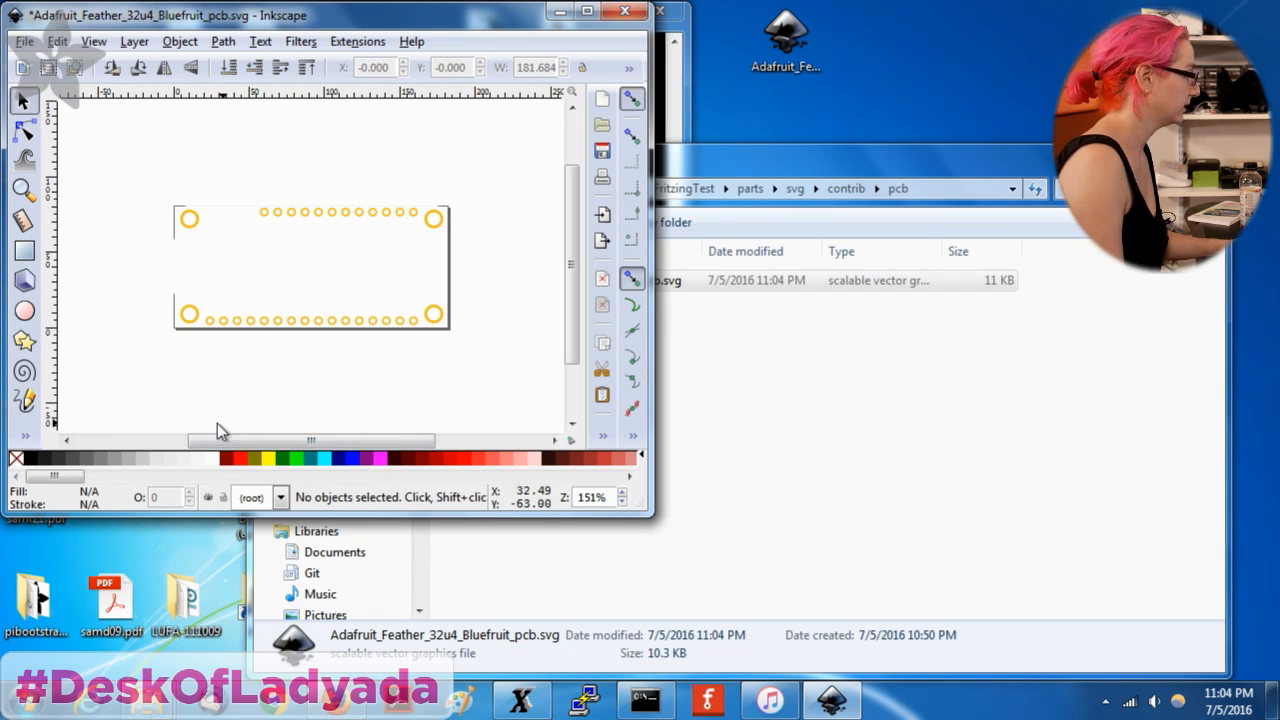
key(shift+ctrl+d)
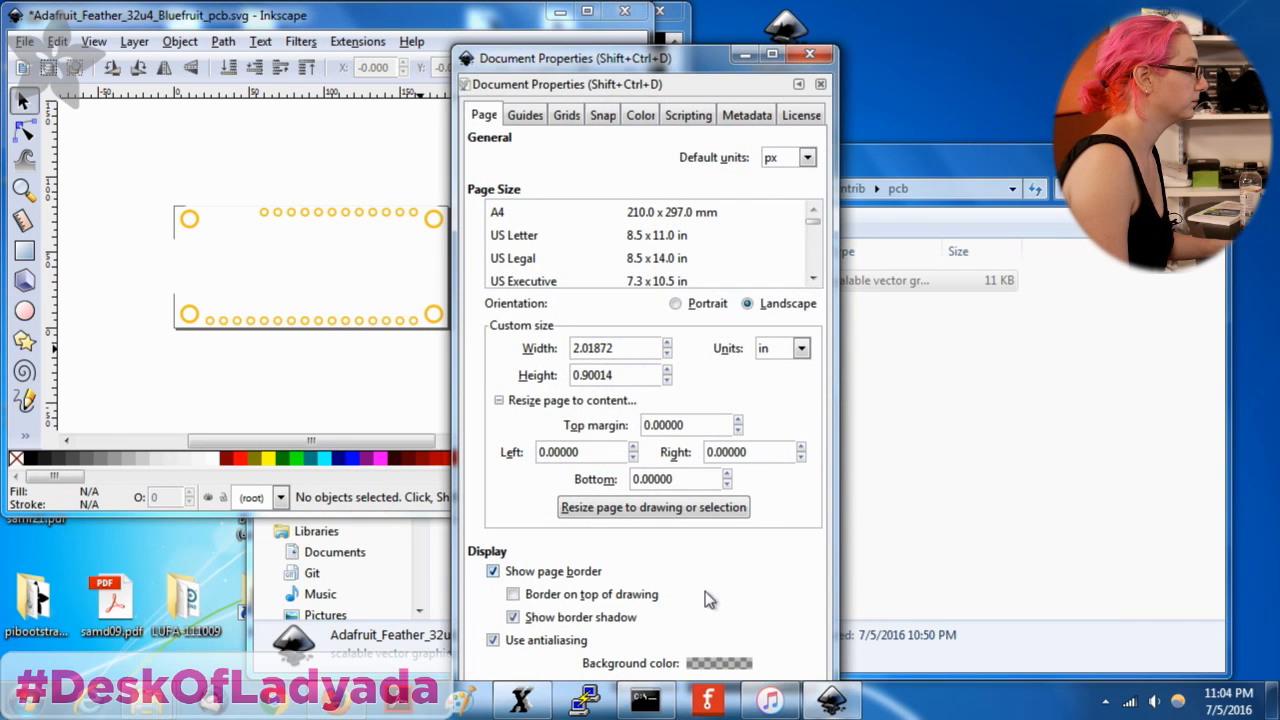
click(707, 668)
drag(342, 262, 256, 262)
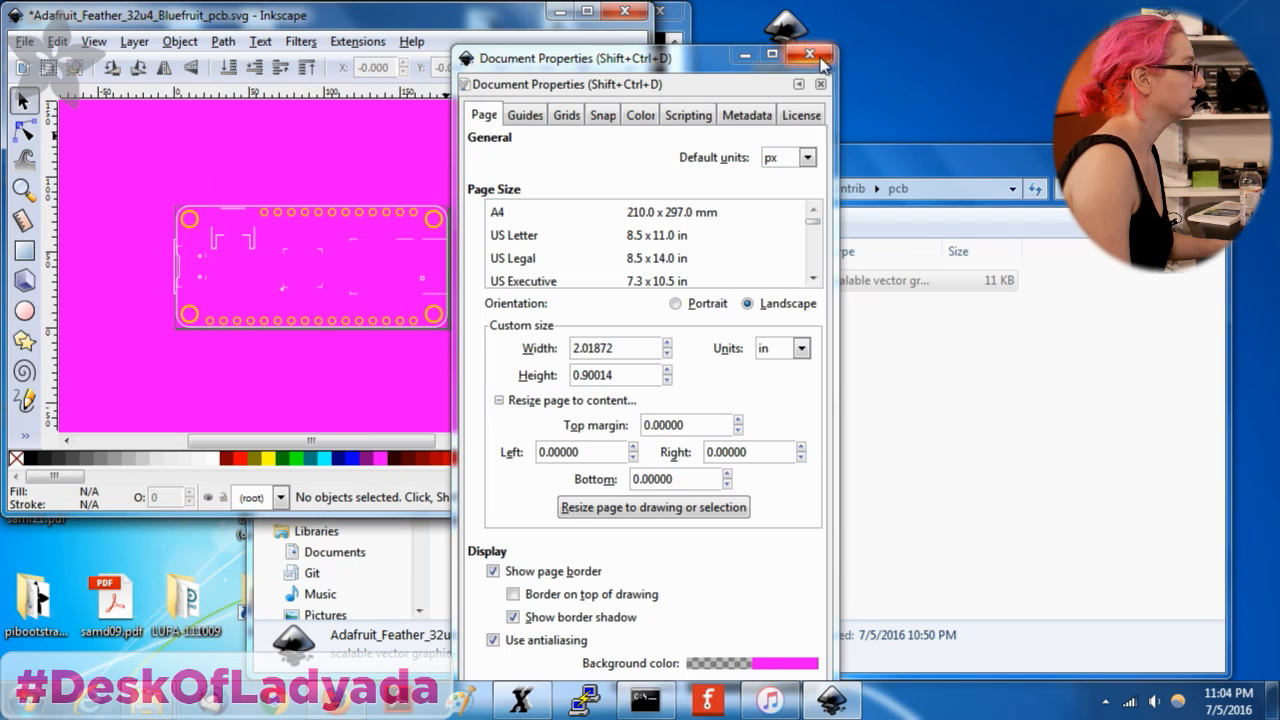
click(810, 54)
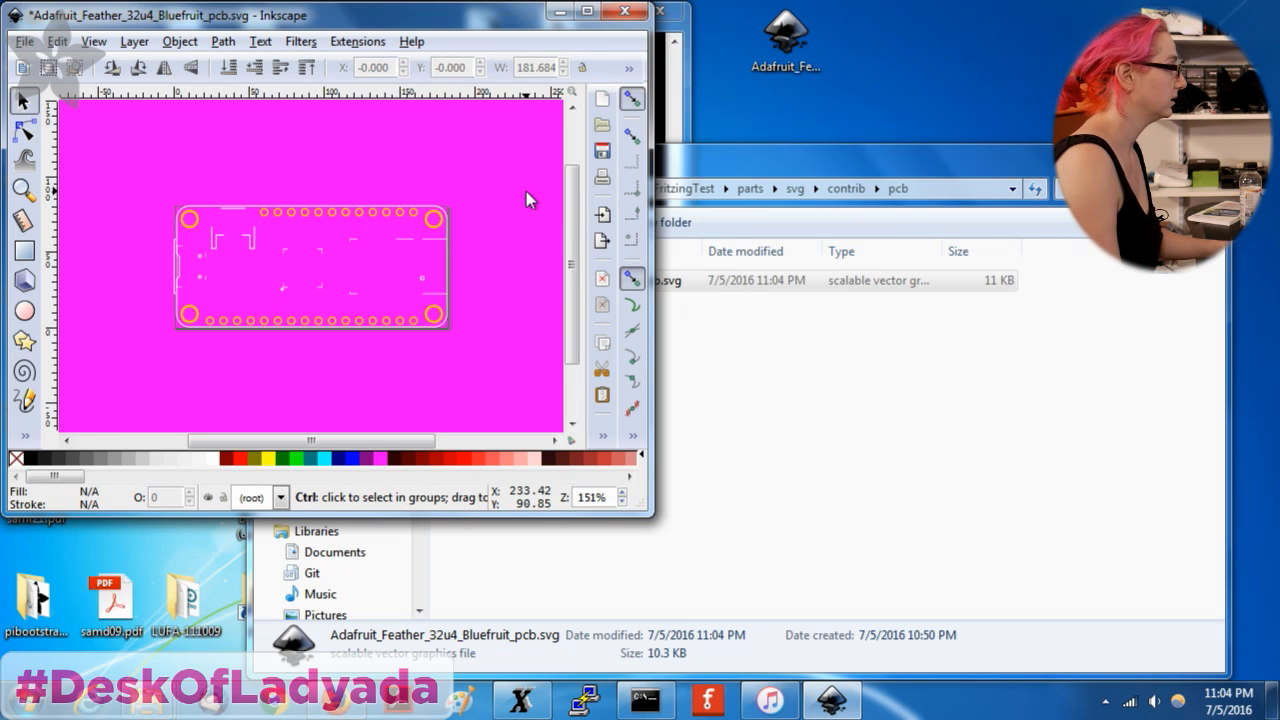
Undo and reapply the page resize, and change the page background colour to red, RGBA ff020000.
key(ctrl+s)
key(ctrl+shift+r)
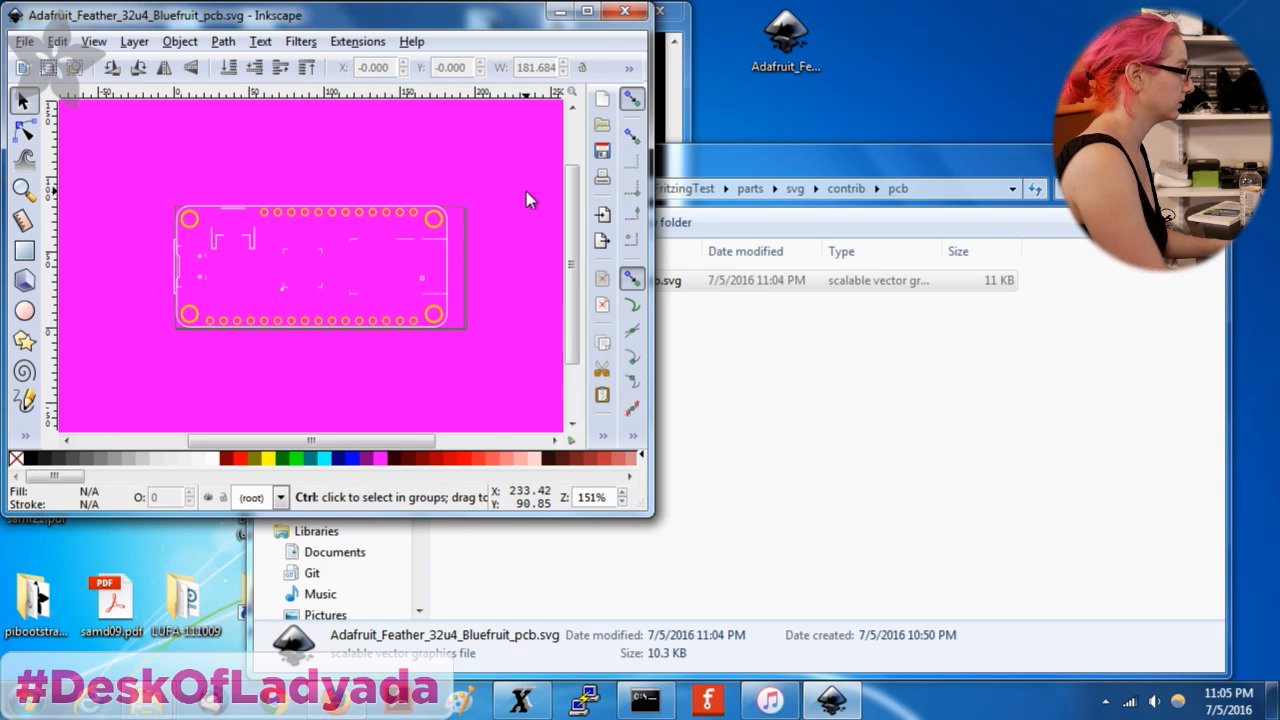
key(ctrl+shift+d)
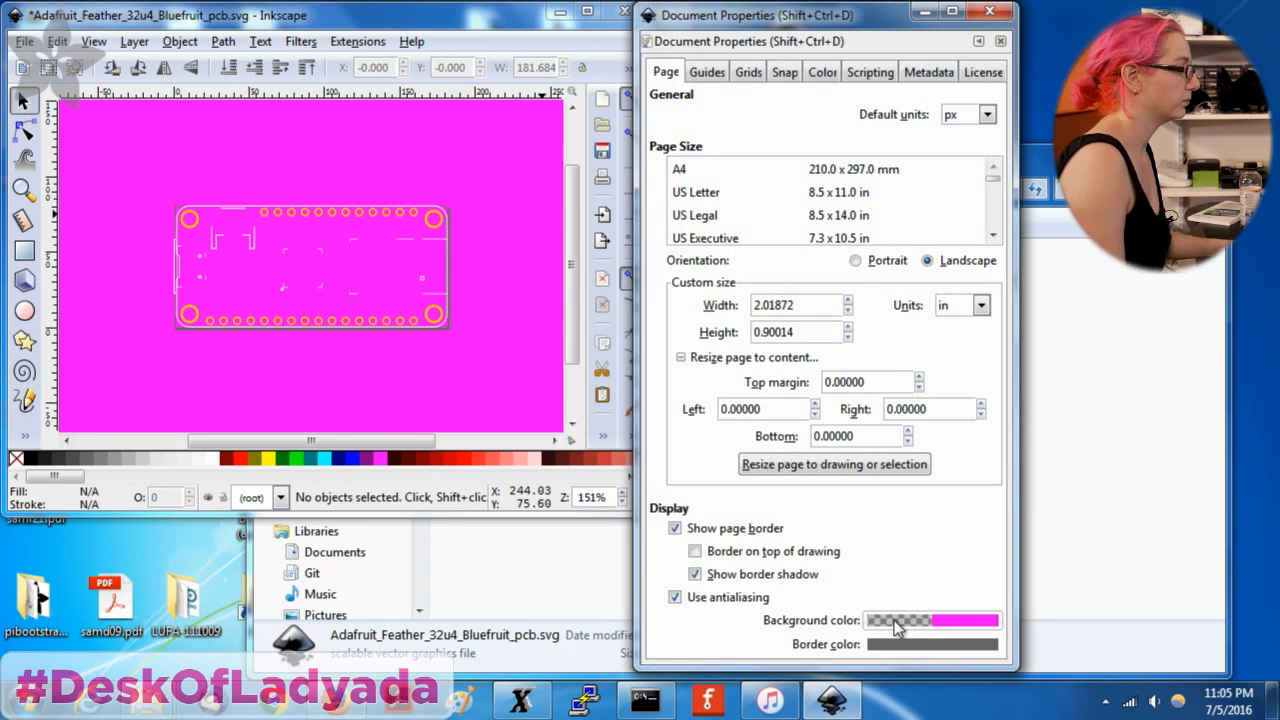
click(908, 620)
drag(318, 265, 203, 262)
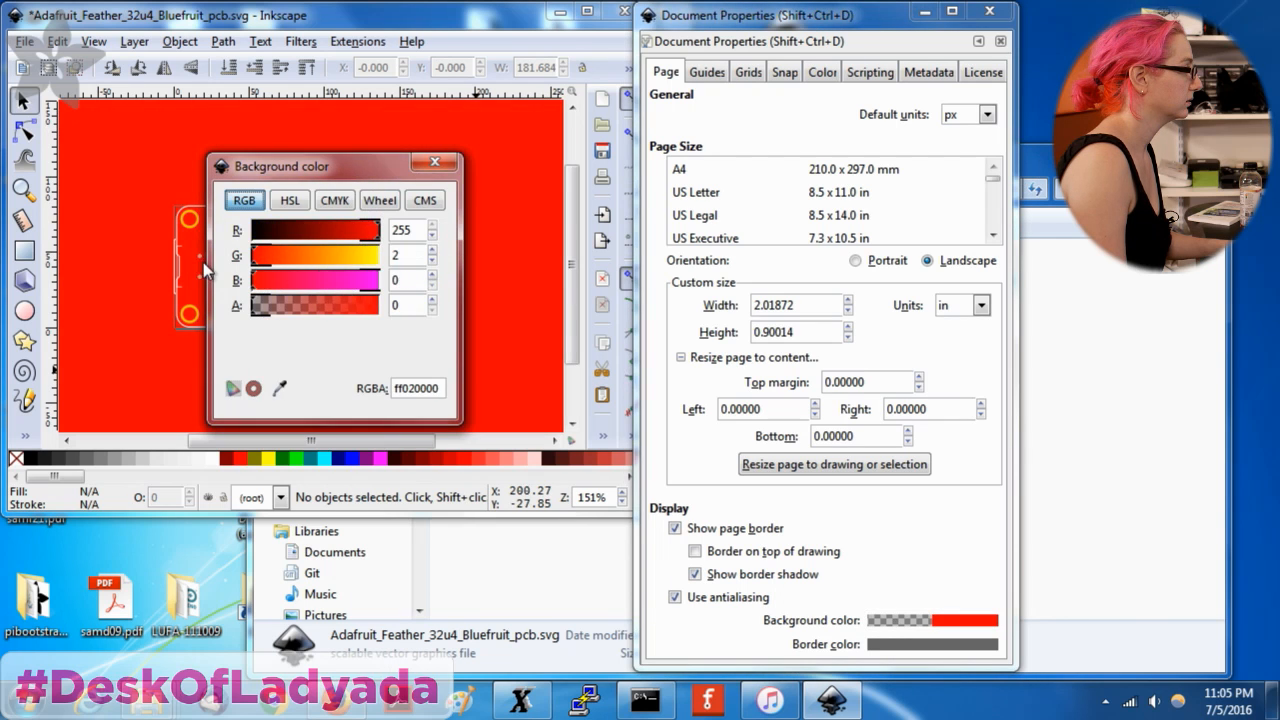
click(434, 162)
click(908, 620)
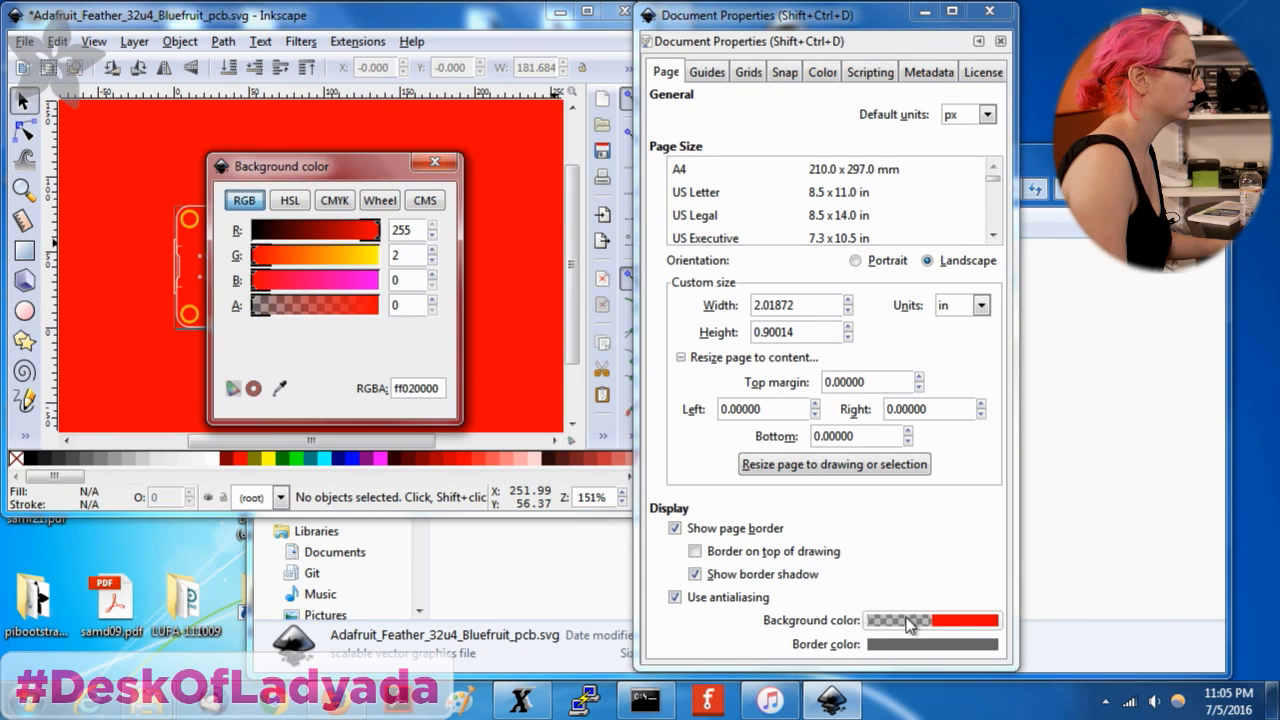
click(434, 162)
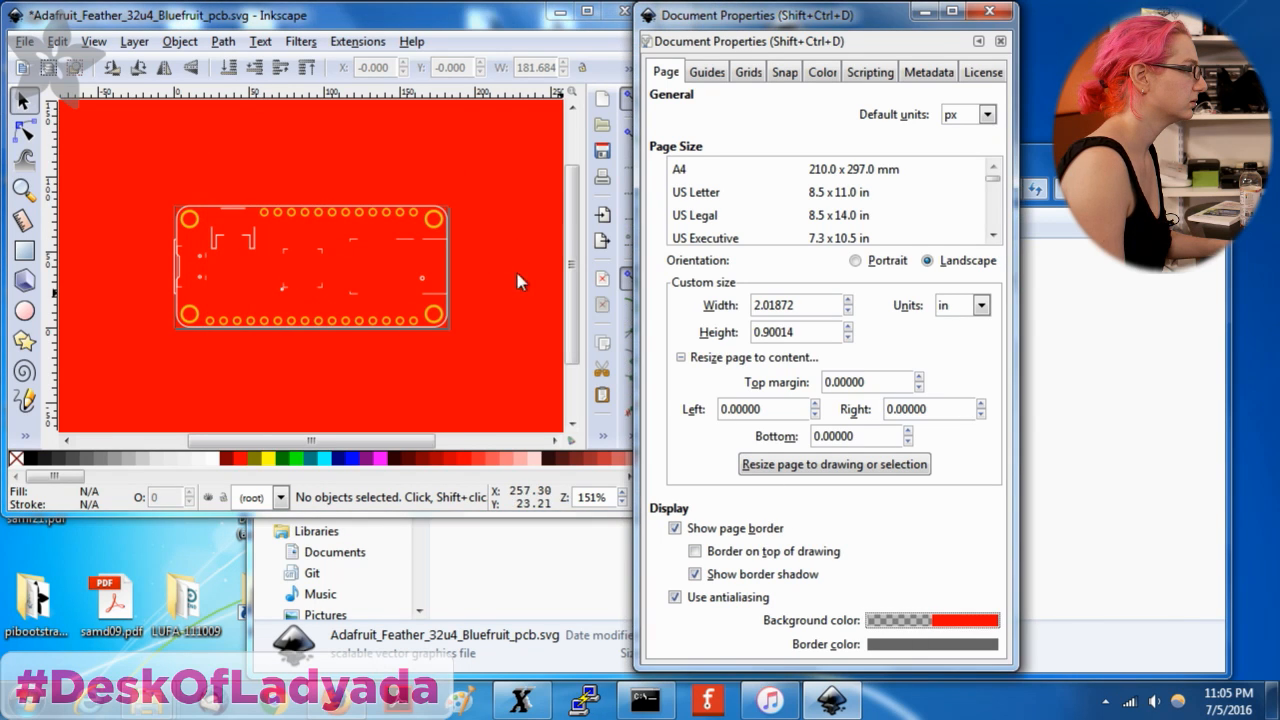
click(975, 620)
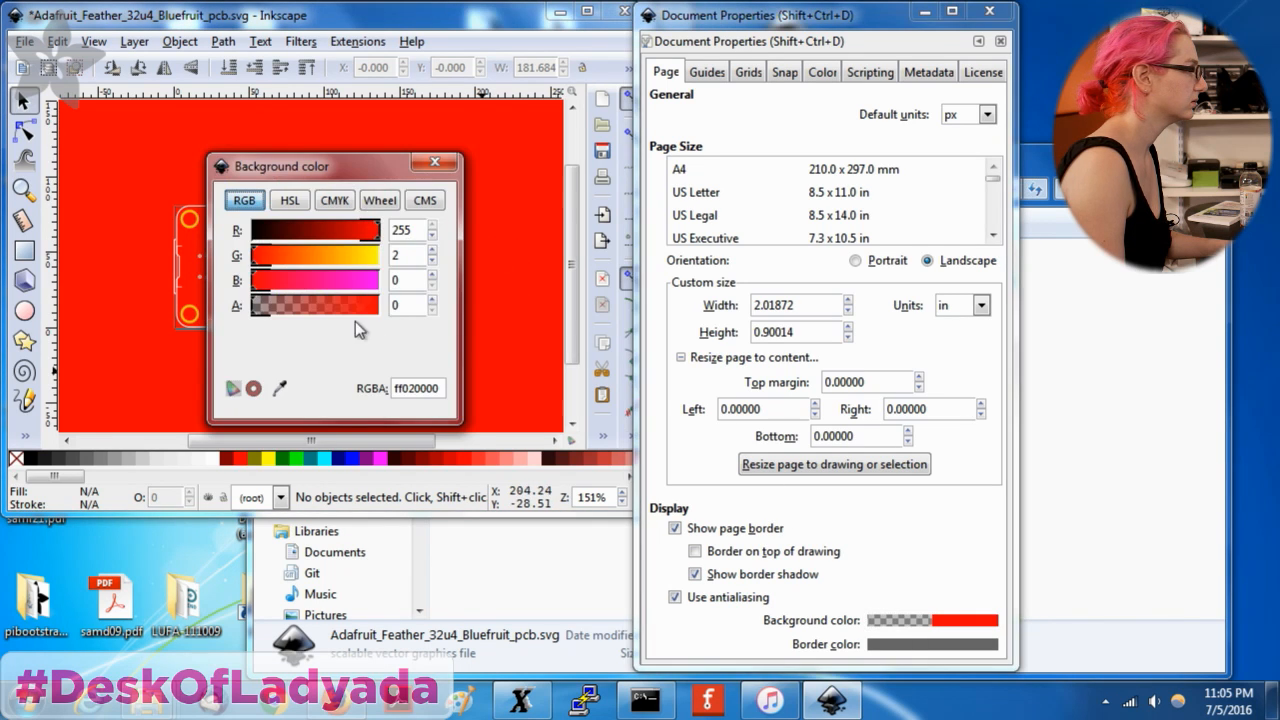
click(434, 162)
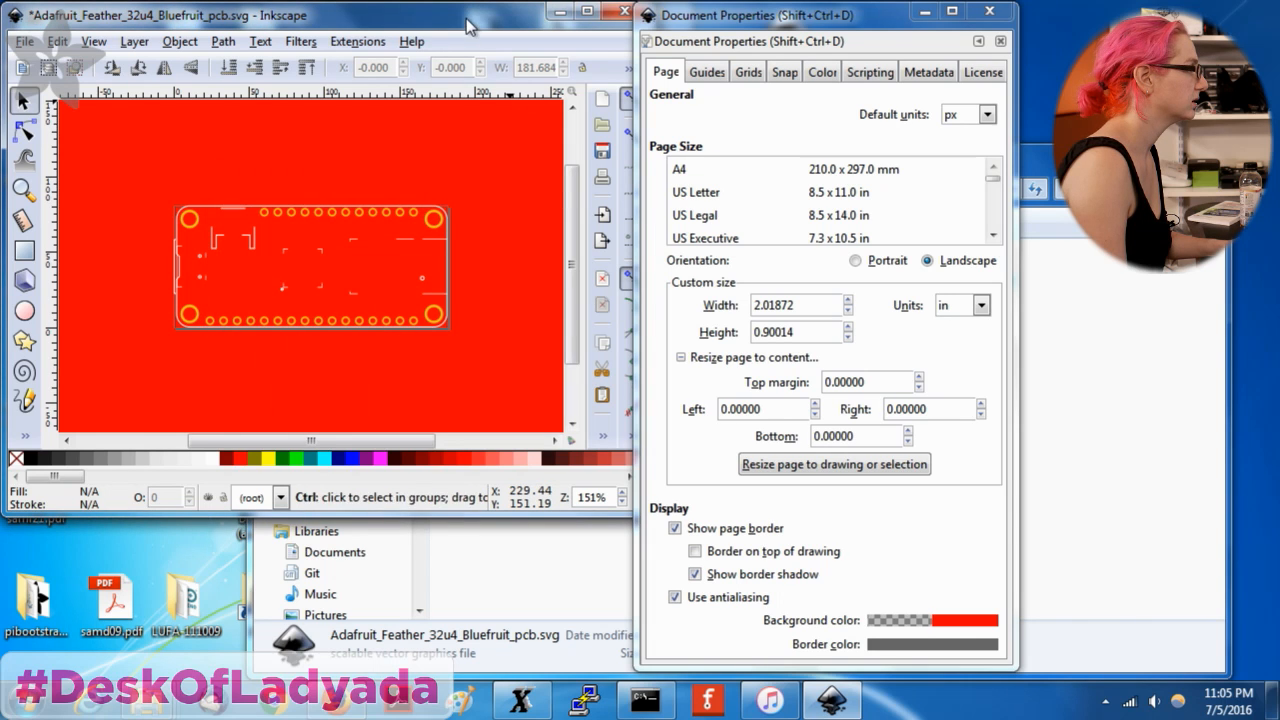
Undo the page resize, close the PCB drawing and reopen Adafruit_Feather_32u4_Bluefruit_pcb.svg from the pcb folder.
key(ctrl+s)
click(989, 11)
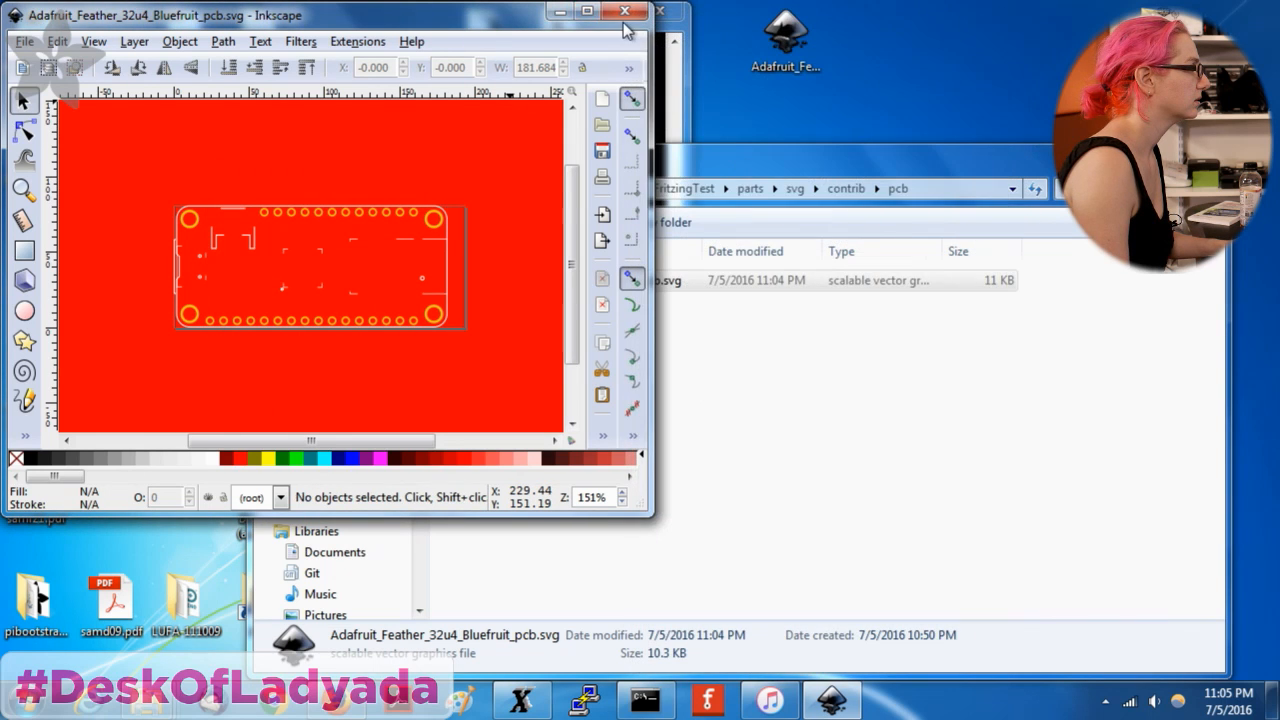
click(622, 11)
double_click(622, 282)
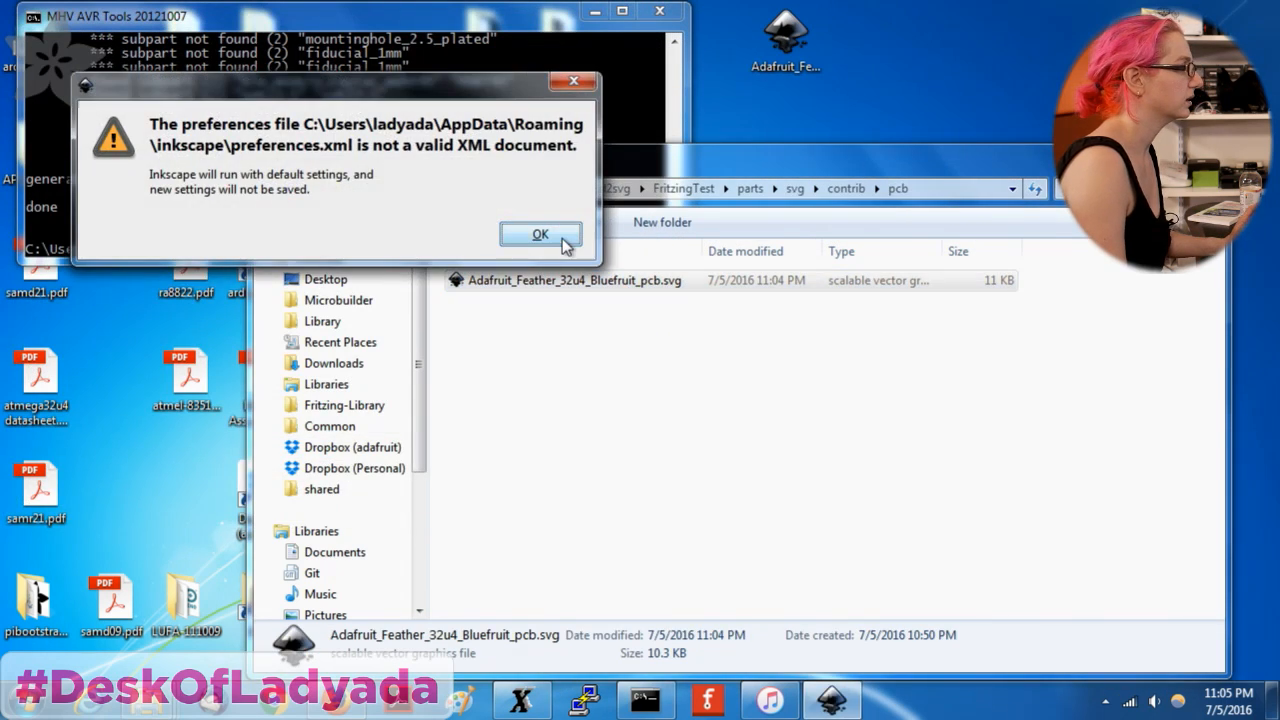
click(558, 238)
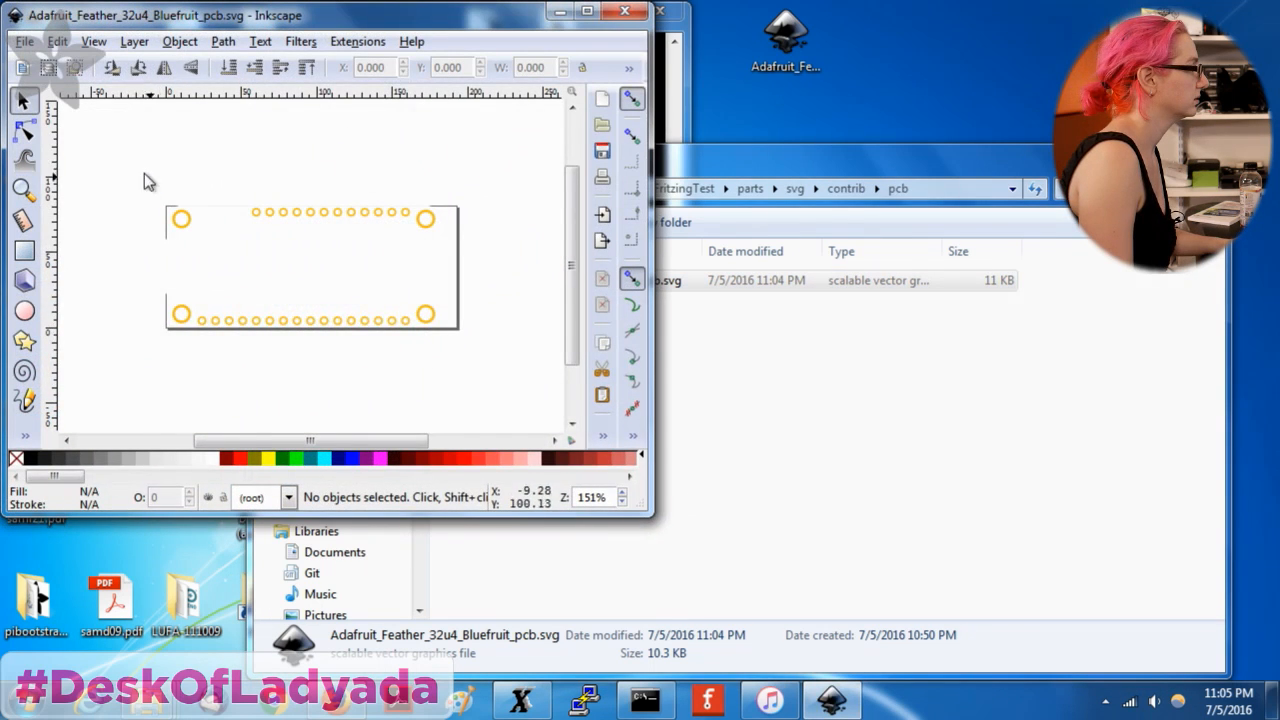
Resize the page to fit all objects of the PCB drawing and save the file.
key(ctrl+a)
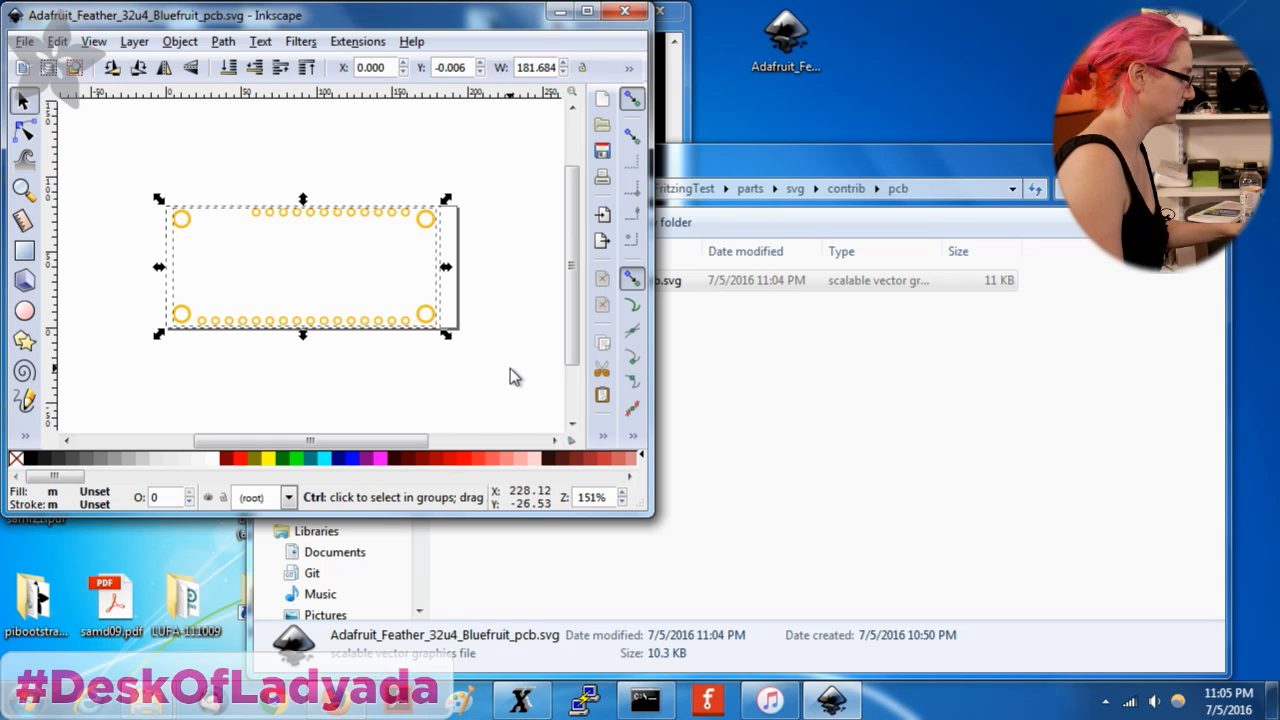
key(ctrl+shift+d)
click(120, 357)
click(228, 464)
click(363, 11)
key(ctrl+s)
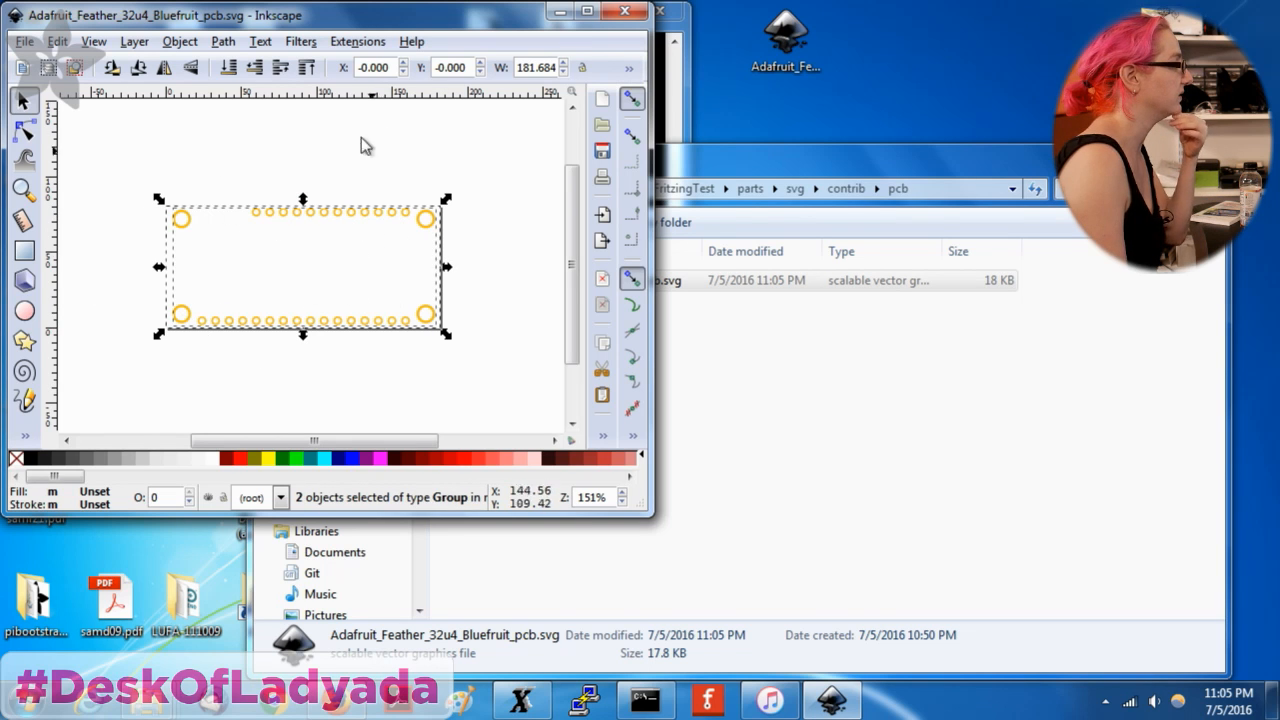
Close the PCB drawing and copy Adafruit_Feather_32u4_Bluefruit_pcb.svg to the desktop.
click(624, 11)
drag(546, 283, 895, 68)
click(807, 349)
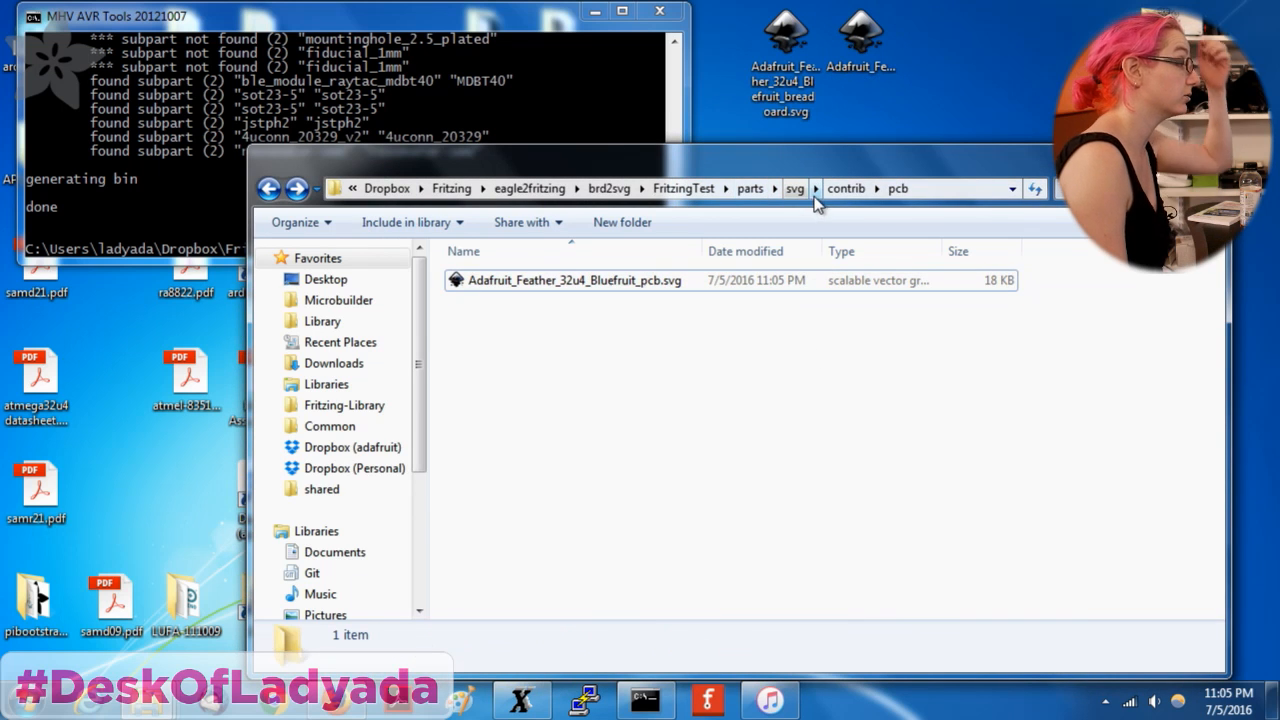
Open the schematic folder under contrib and delete the extra file listed below the schematic SVG.
click(846, 188)
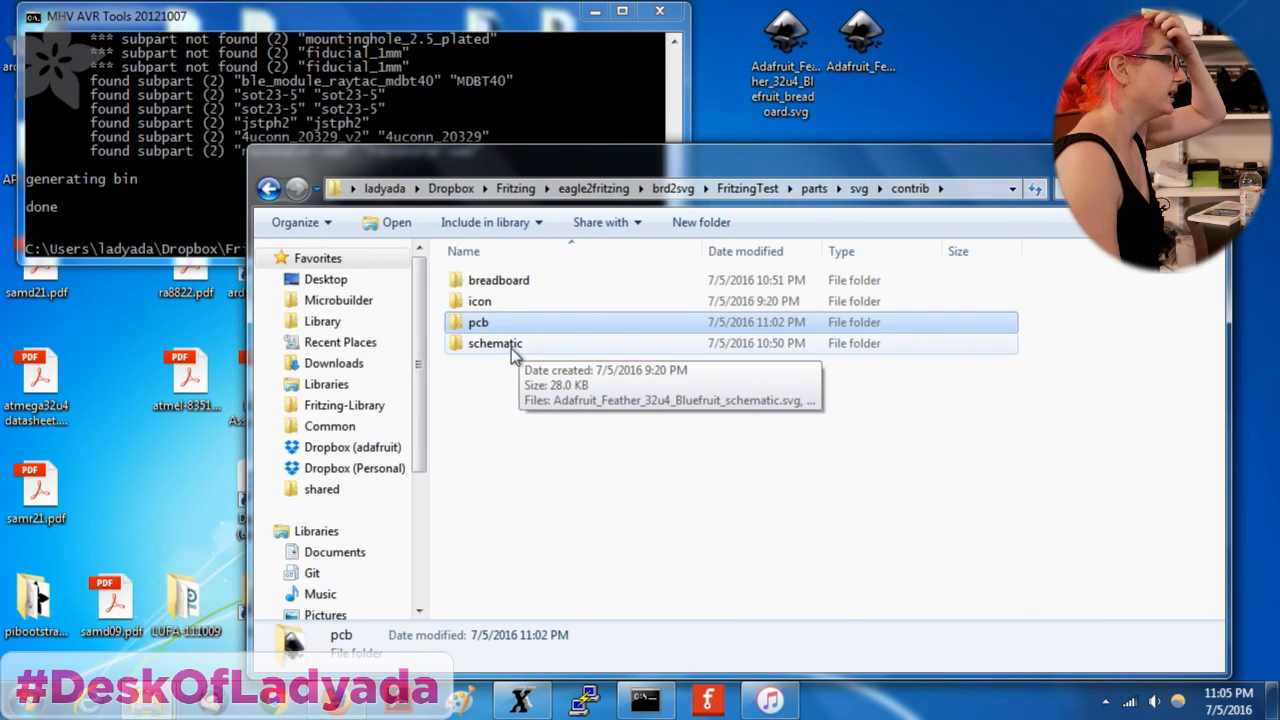
double_click(511, 348)
click(532, 306)
key(Delete)
key(Return)
Open Adafruit_Feather_32u4_Bluefruit_schematic.svg in Inkscape and look at the whole schematic symbol up close.
double_click(612, 280)
click(627, 313)
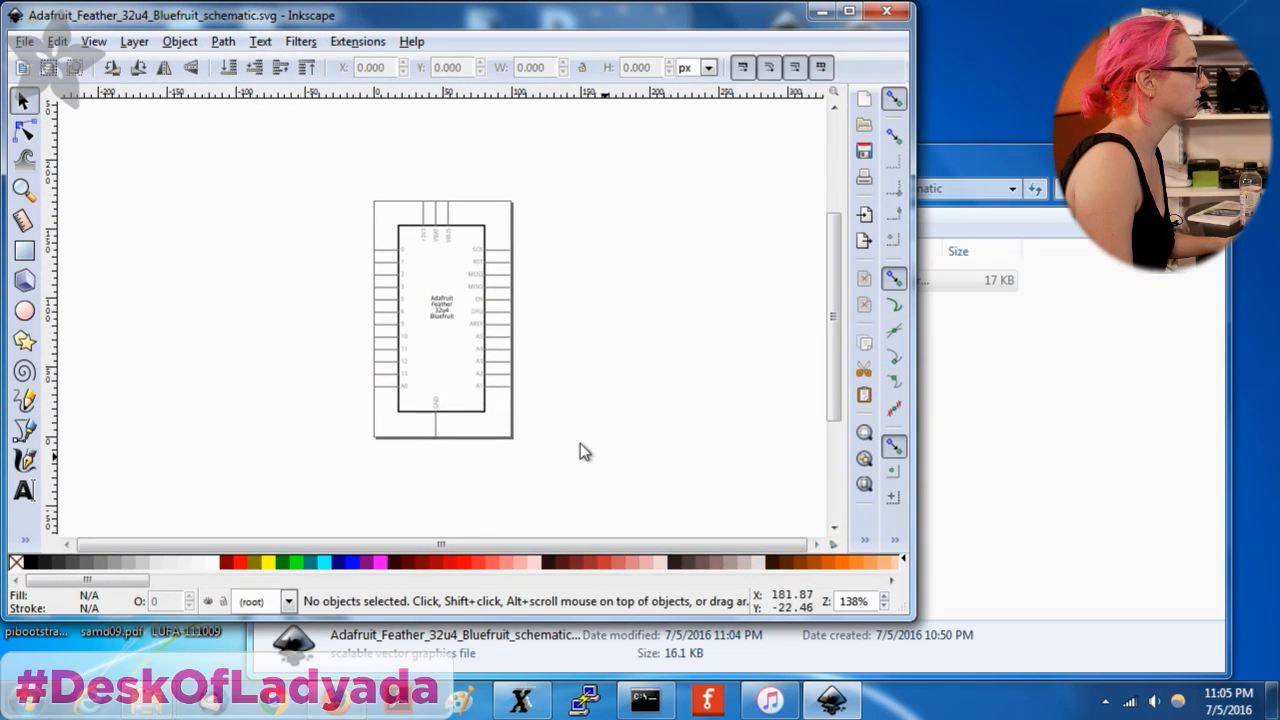
key(z)
drag(350, 182, 544, 474)
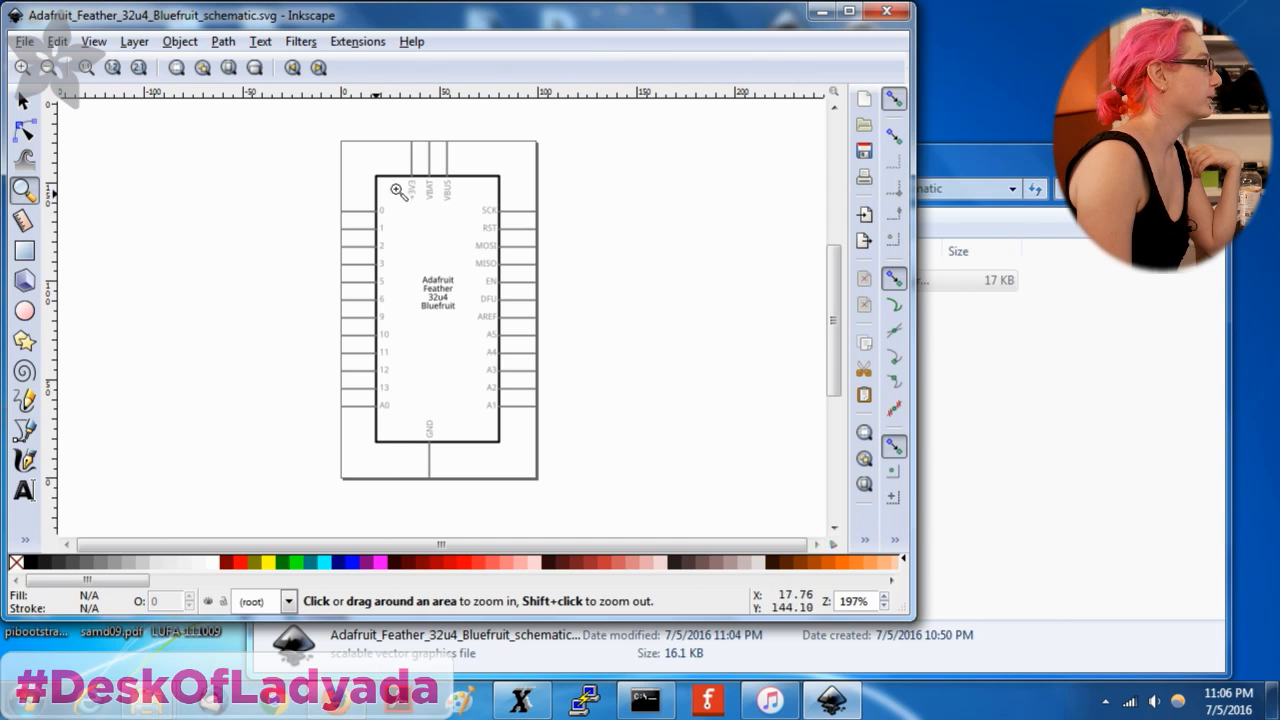
Switch to Firefox, return to the Adafruit Feather 32u4 Bluefruit LE product page, and place it beside the schematic drawing.
mouse_move(337, 704)
click(340, 600)
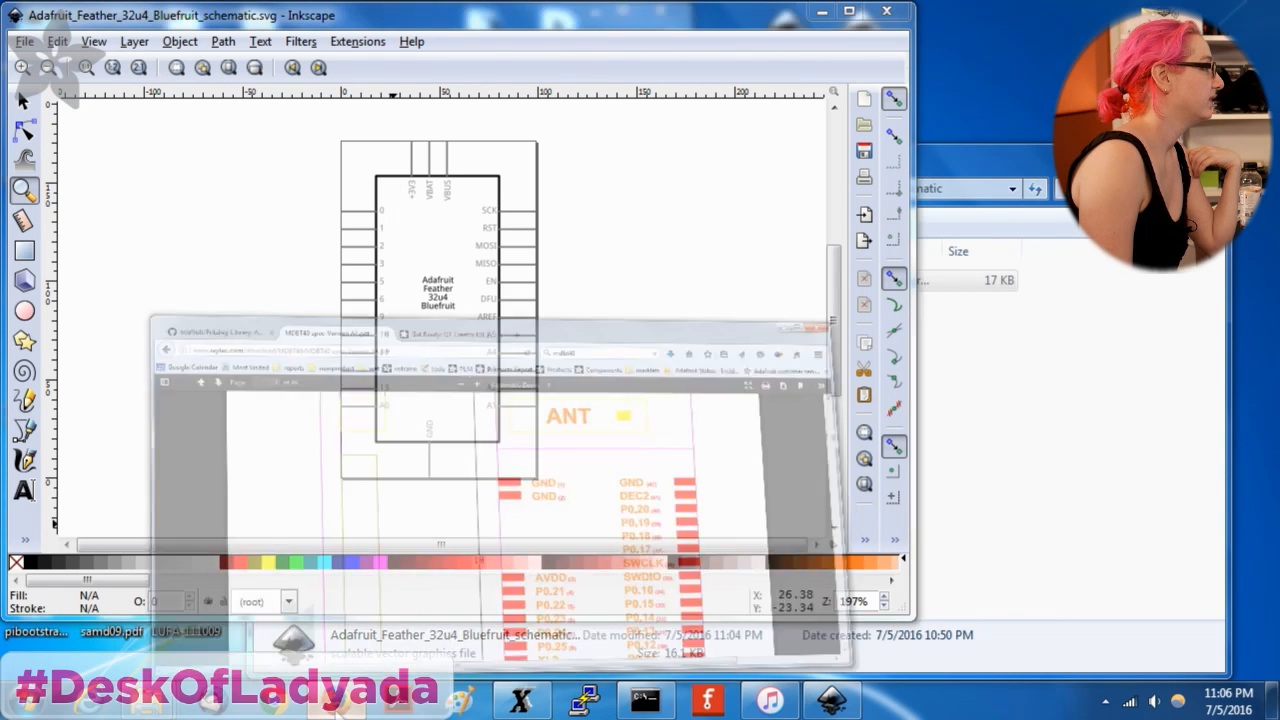
click(30, 67)
right_click(30, 67)
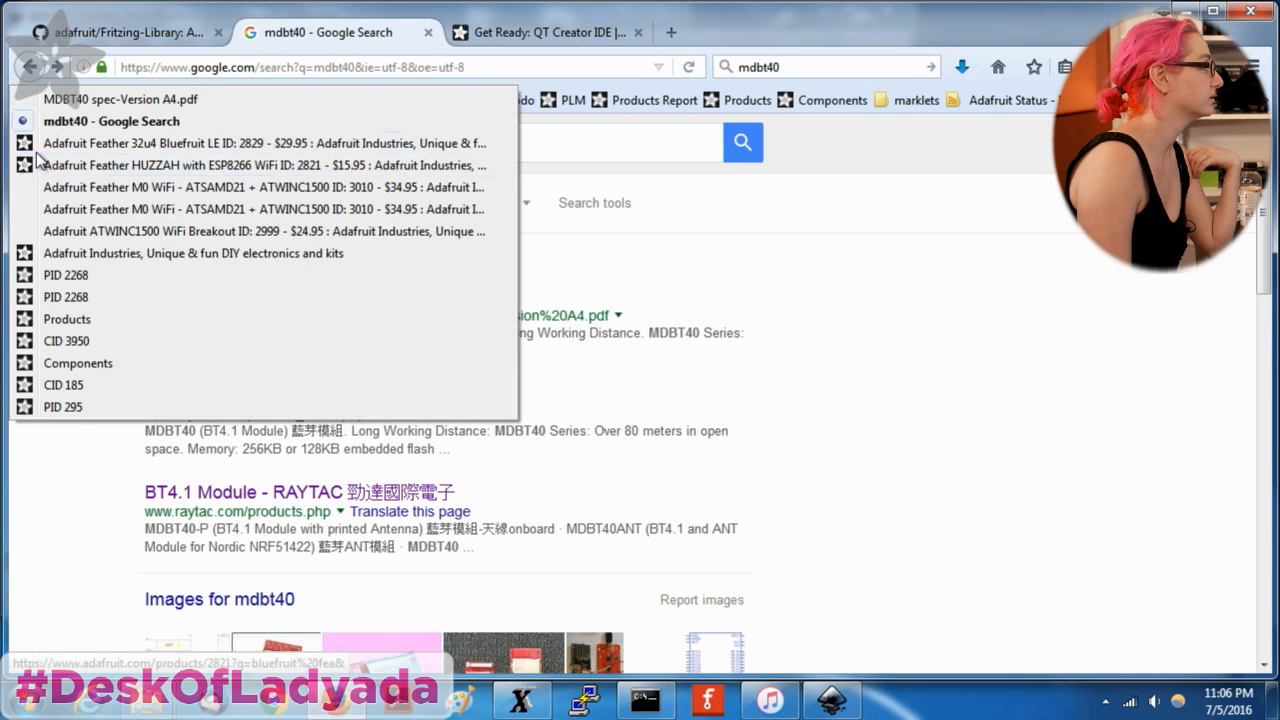
click(35, 143)
drag(733, 20, 1141, 34)
drag(700, 8, 580, 19)
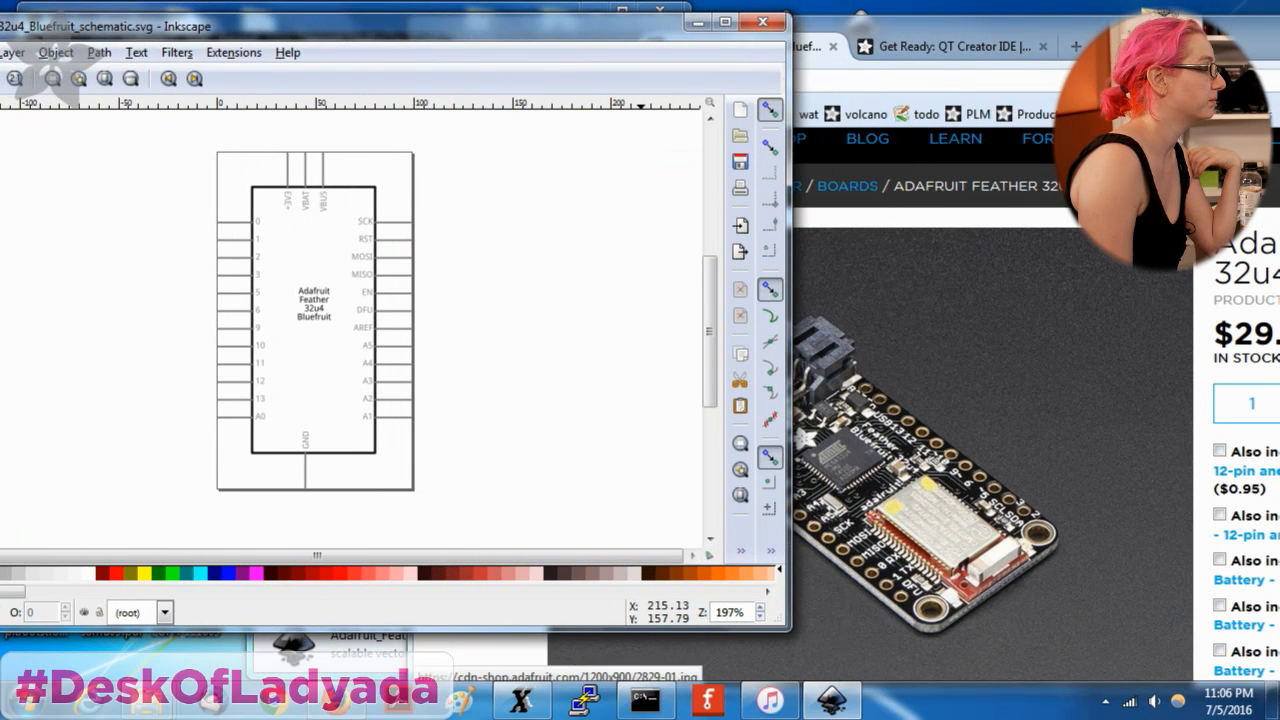
Show the top-down photo of the Feather board on the product page to compare its pins with the schematic.
click(1150, 329)
scroll(868, 340, down, 5)
click(729, 322)
scroll(780, 300, up, 4)
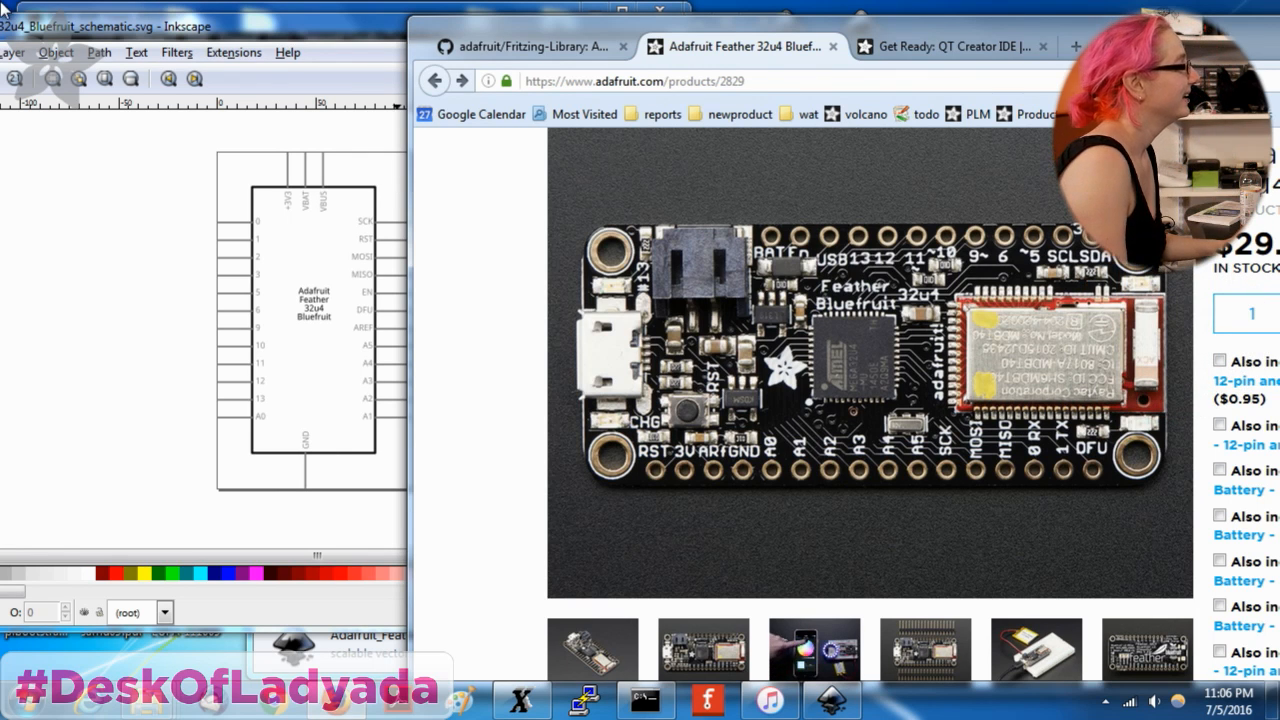
Switch to XEmacs and review the connector lists in Adafruit_Feather_32u4_Bluefruit.params, from the right-side pins back to the power pins.
click(522, 700)
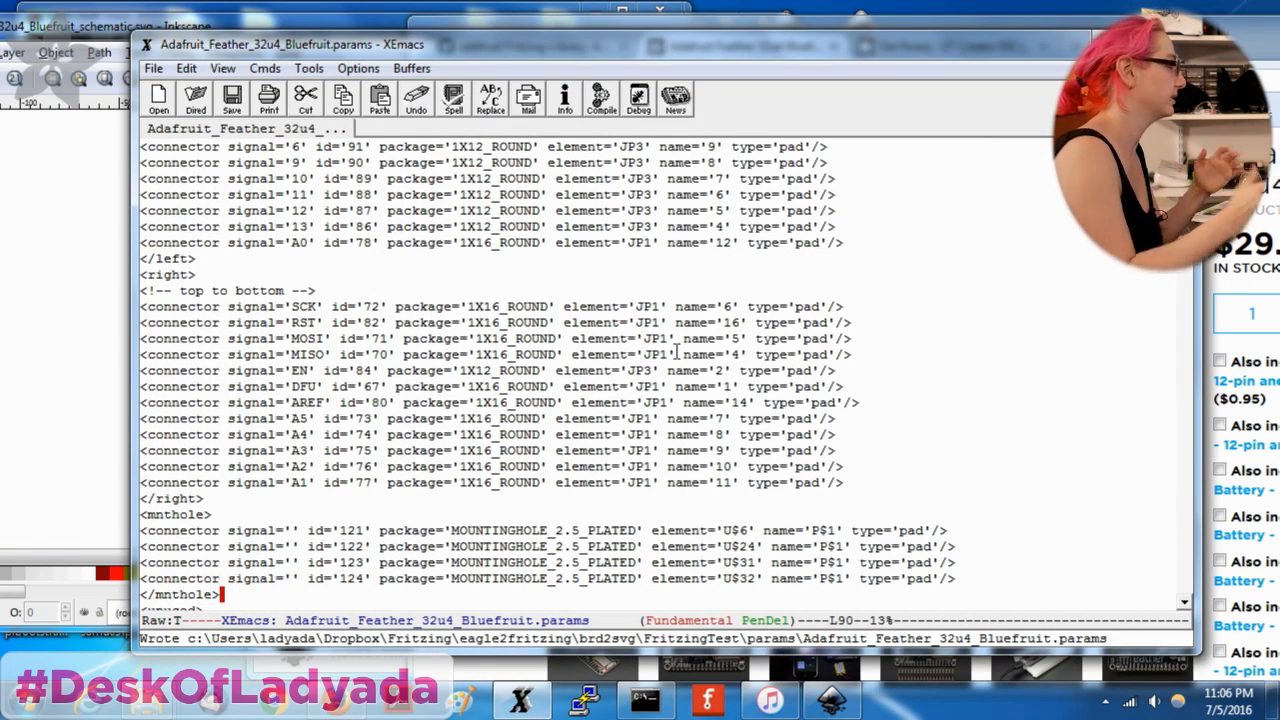
scroll(546, 242, up, 6)
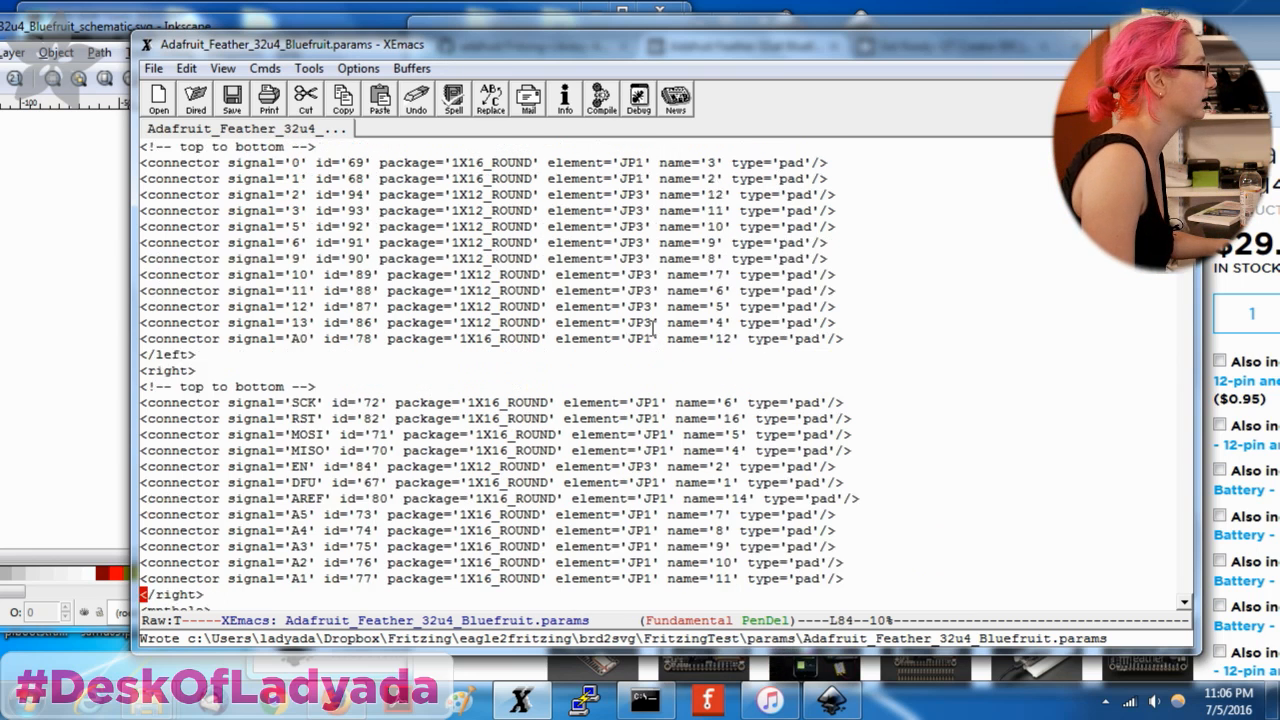
scroll(217, 187, up, 1)
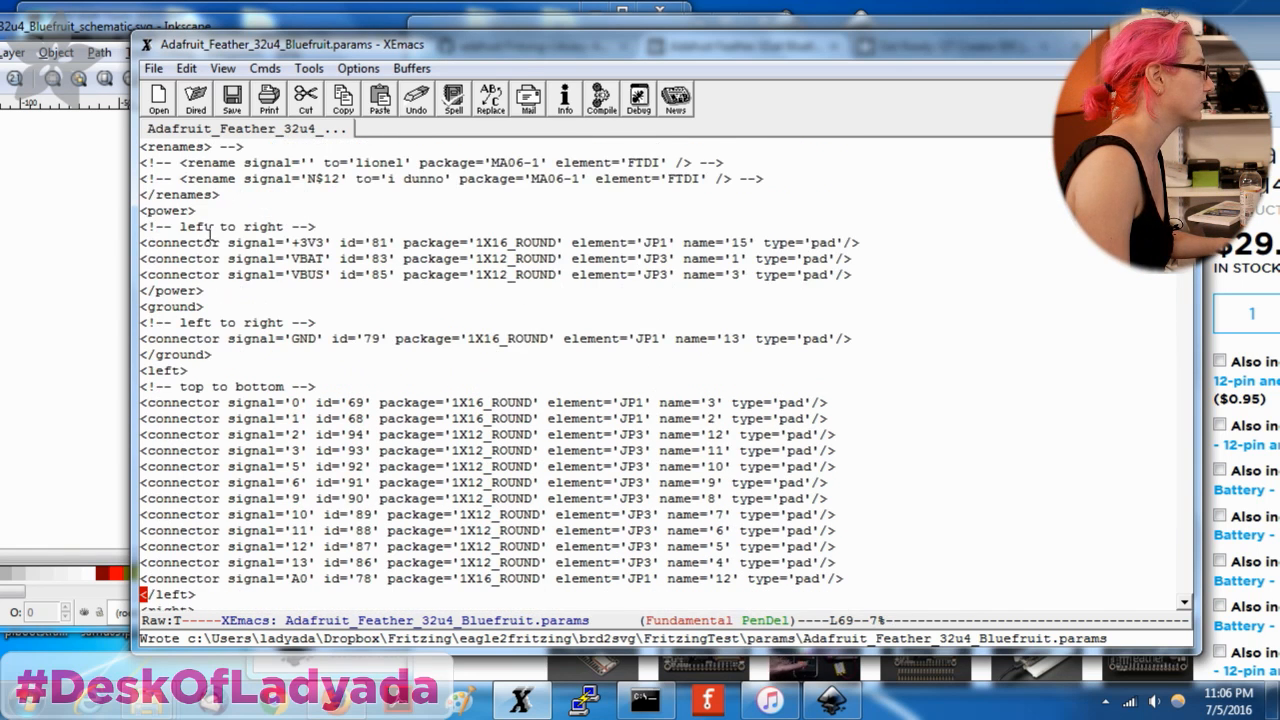
Mark the power and ground connector blocks in the params file and review their entries.
drag(141, 210, 219, 289)
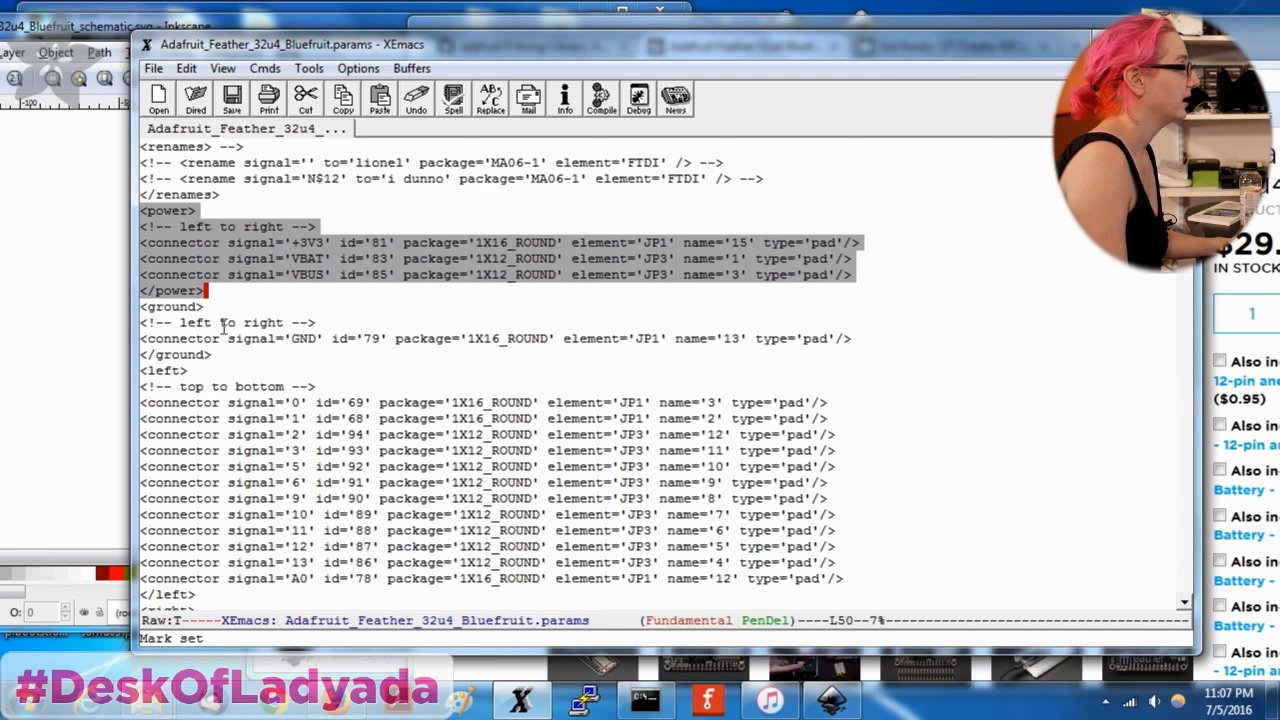
click(145, 306)
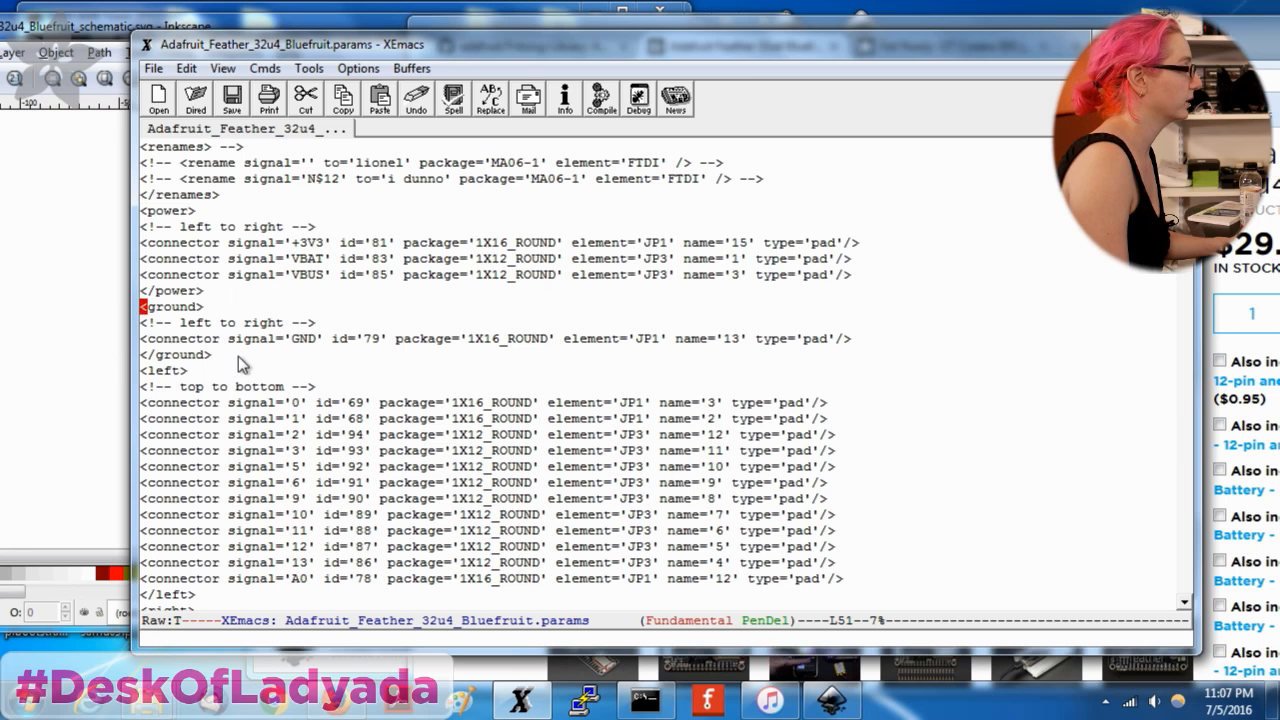
drag(238, 356, 141, 306)
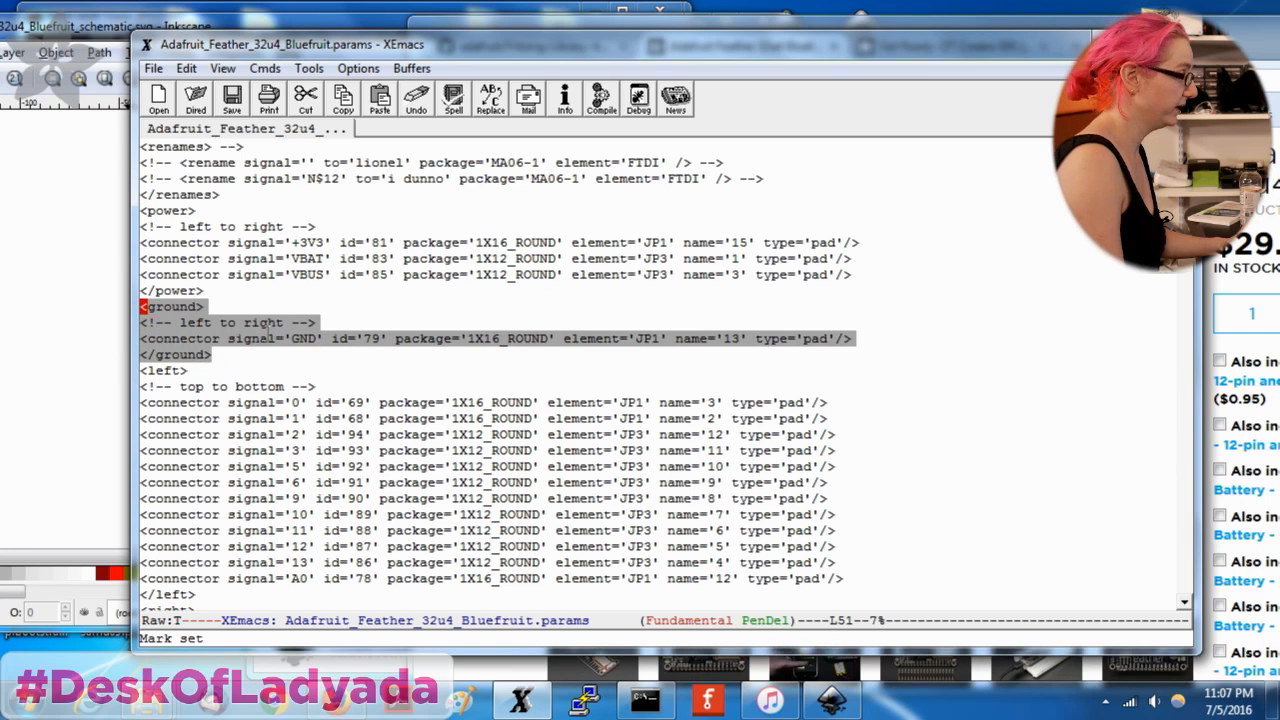
scroll(290, 400, down, 2)
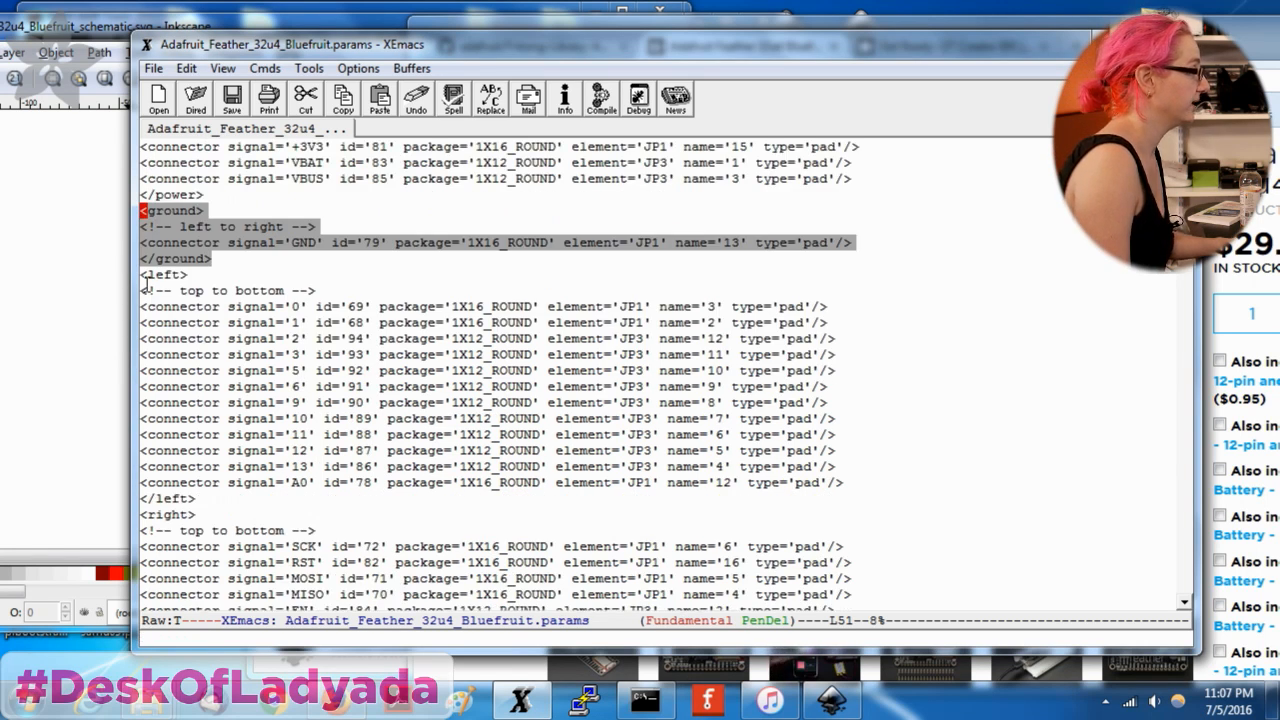
Compare the left connector list, down to A0, with the Inkscape schematic symbol and the board photo in Firefox.
drag(470, 48, 664, 20)
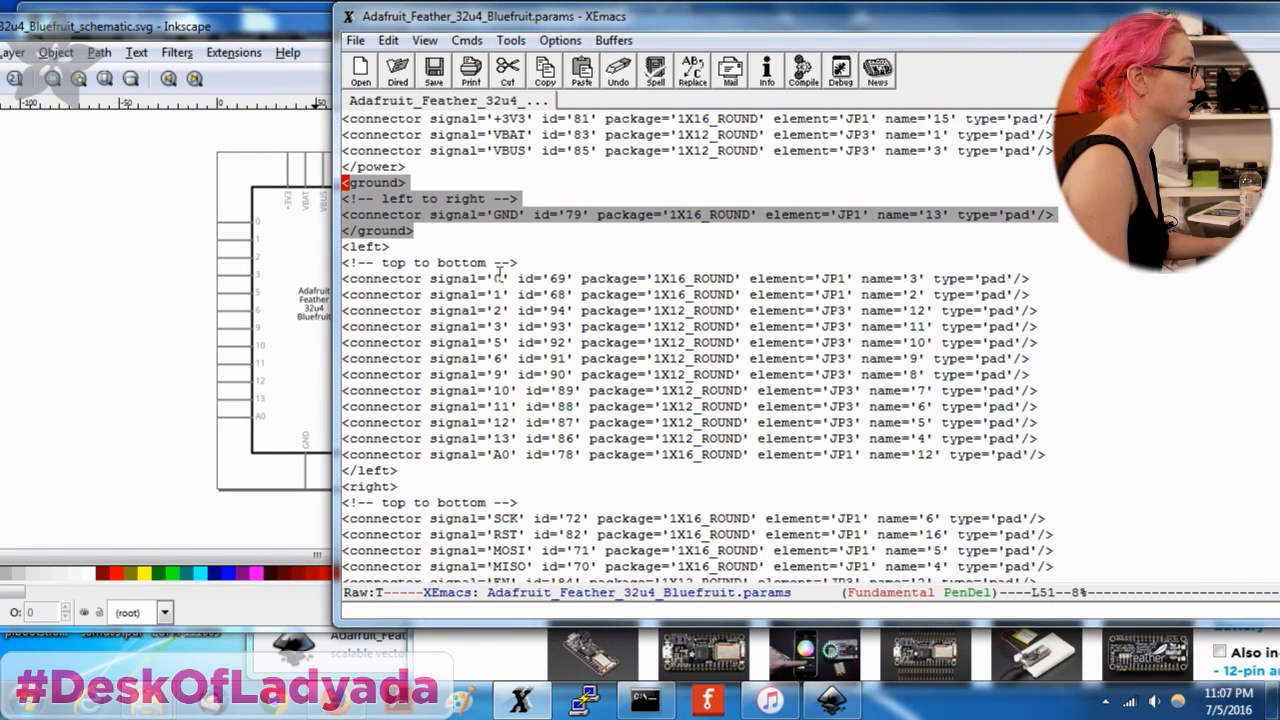
click(504, 455)
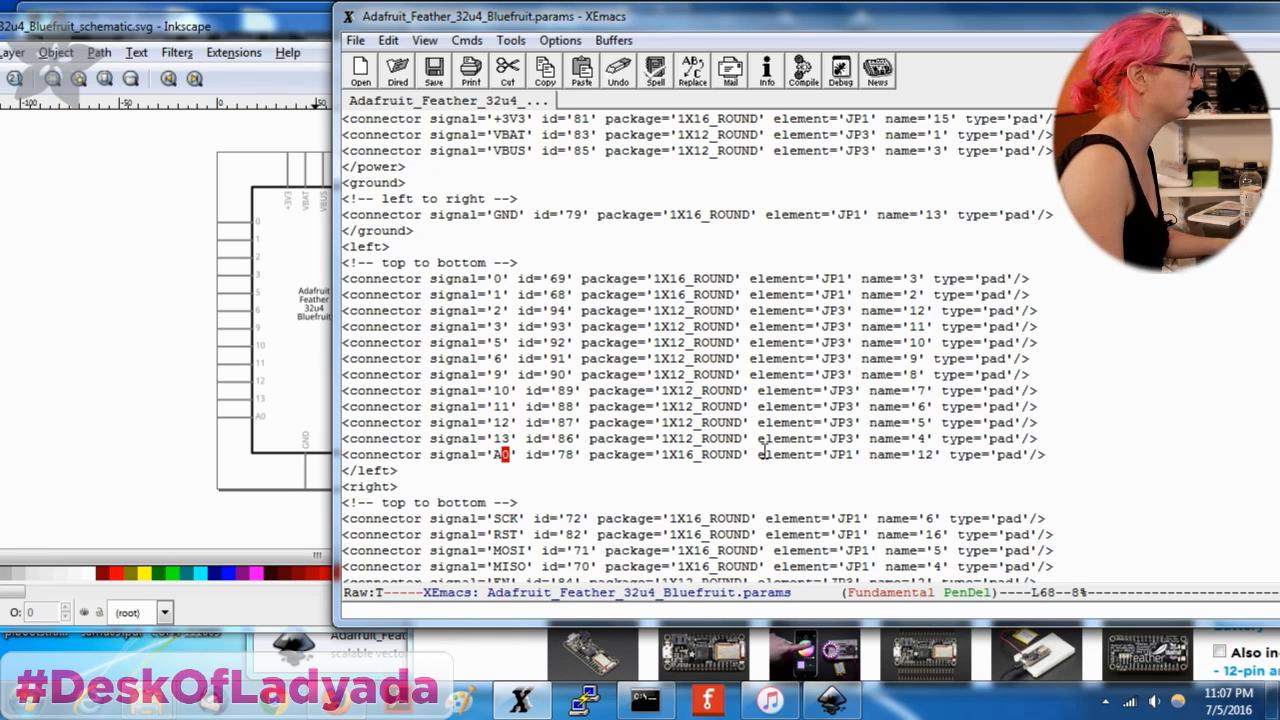
drag(692, 22, 445, 89)
click(707, 53)
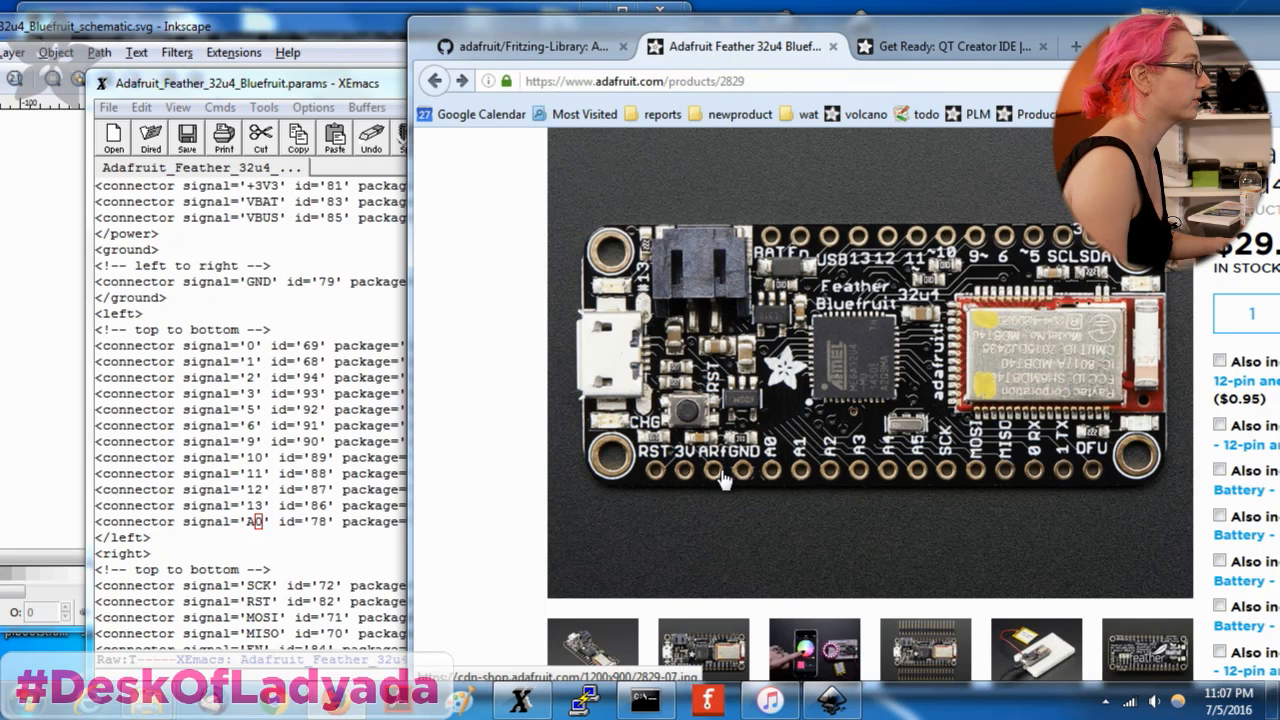
Return to XEmacs and move the RST connector line from the right list to the start of the left list.
drag(363, 83, 430, 41)
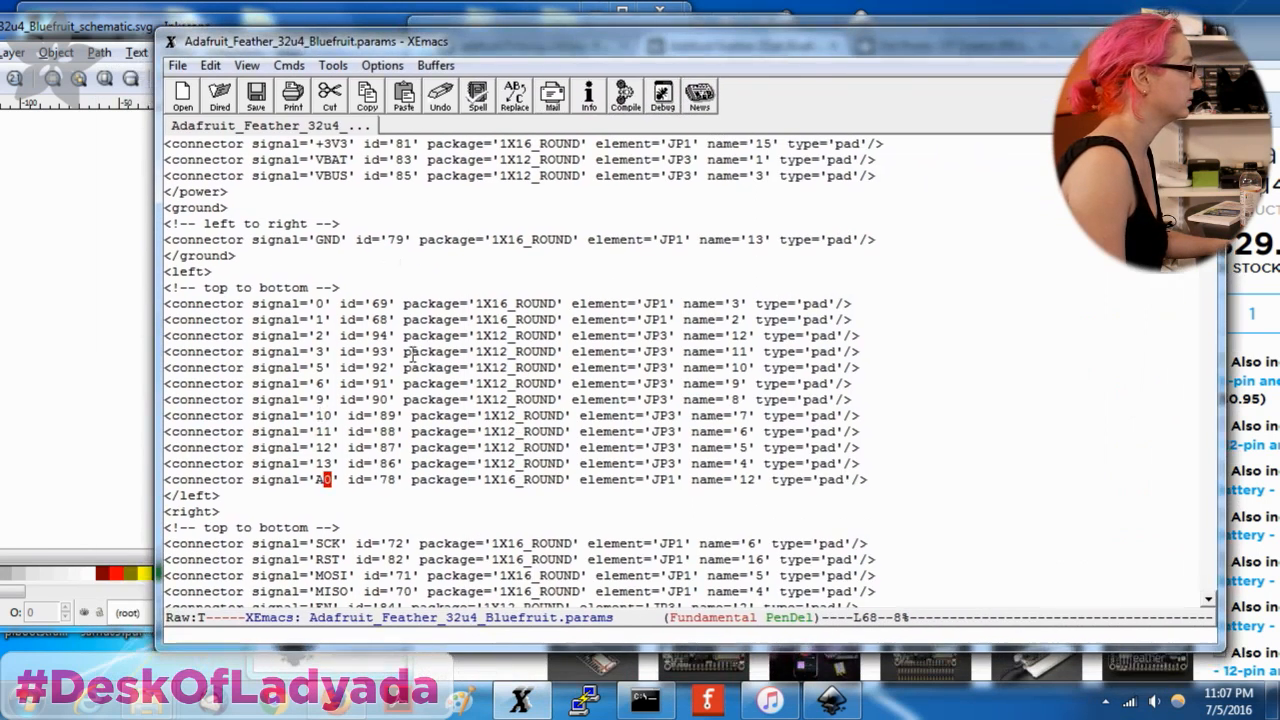
scroll(428, 345, down, 1)
click(381, 511)
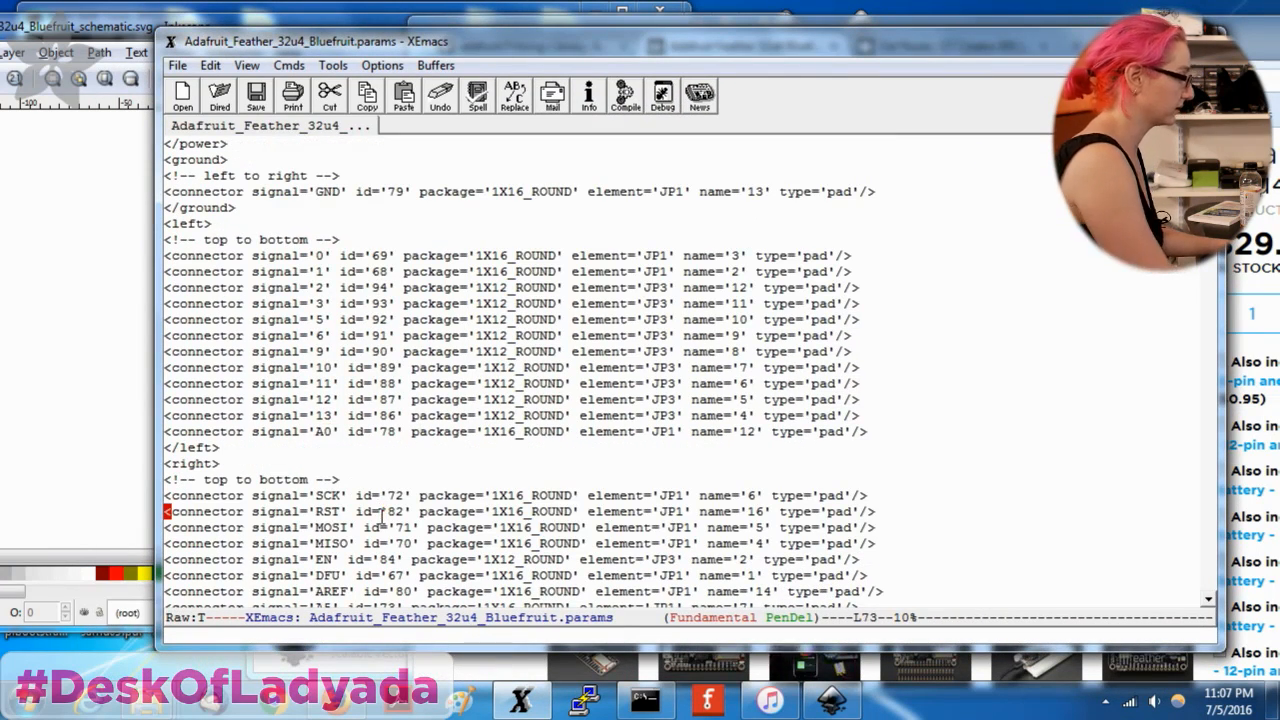
key(ctrl+k)
key(ctrl+k)
key(Up)
key(Up)
key(Up)
key(Up)
key(Up)
key(Up)
key(Up)
key(Up)
key(Up)
key(Up)
key(Up)
key(Up)
key(Up)
key(Up)
key(Up)
key(ctrl+y)
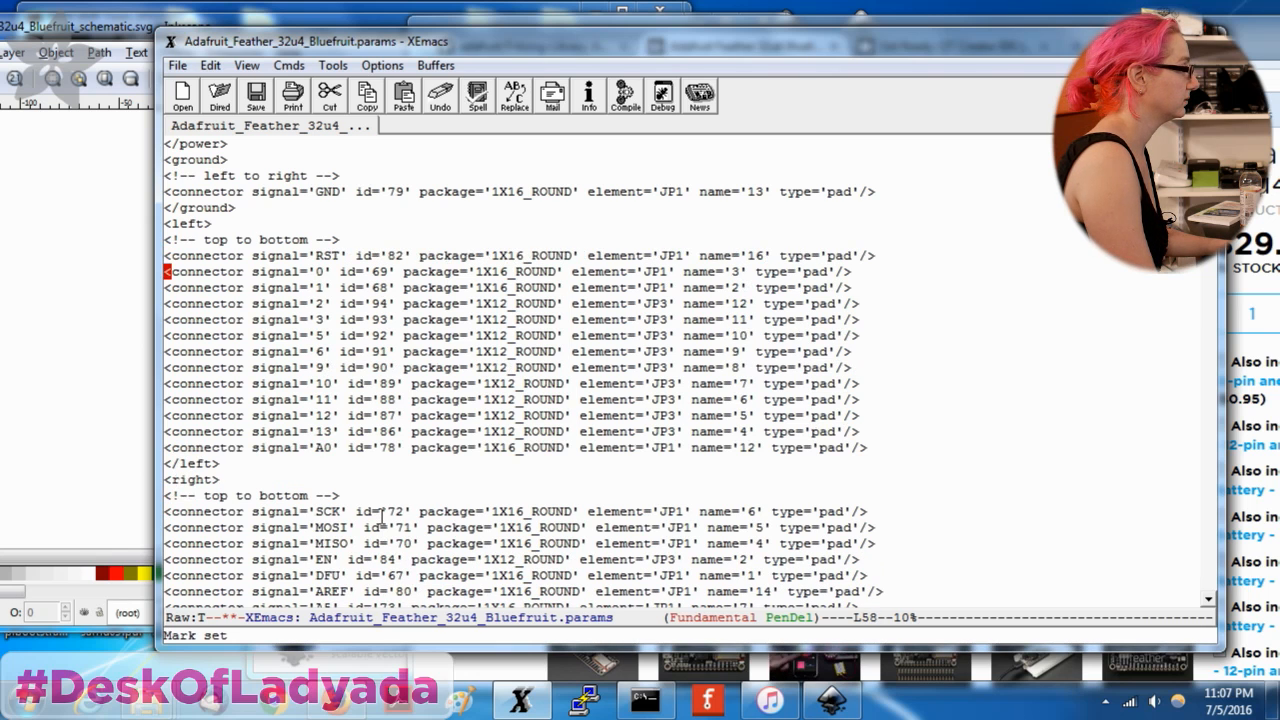
Move the +3V3 connector line from the power section to just below RST in the left list.
scroll(330, 212, up, 2)
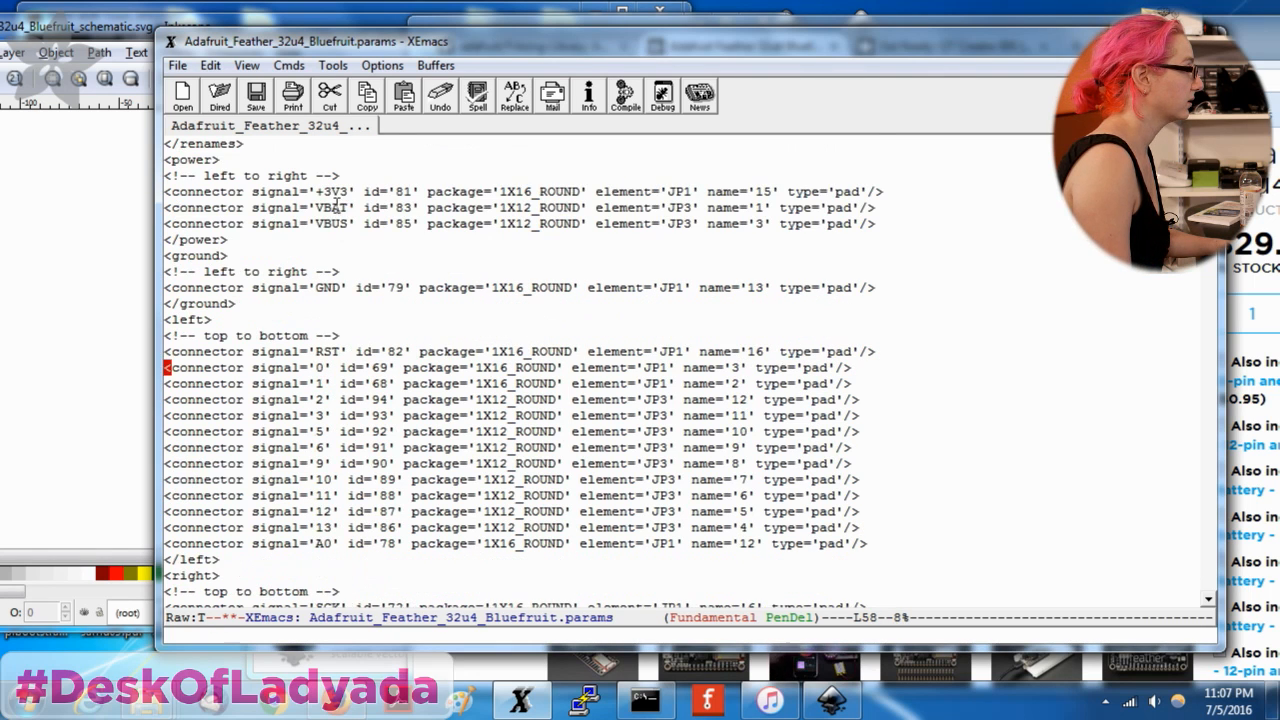
key(ctrl+k)
key(ctrl+k)
key(Down)
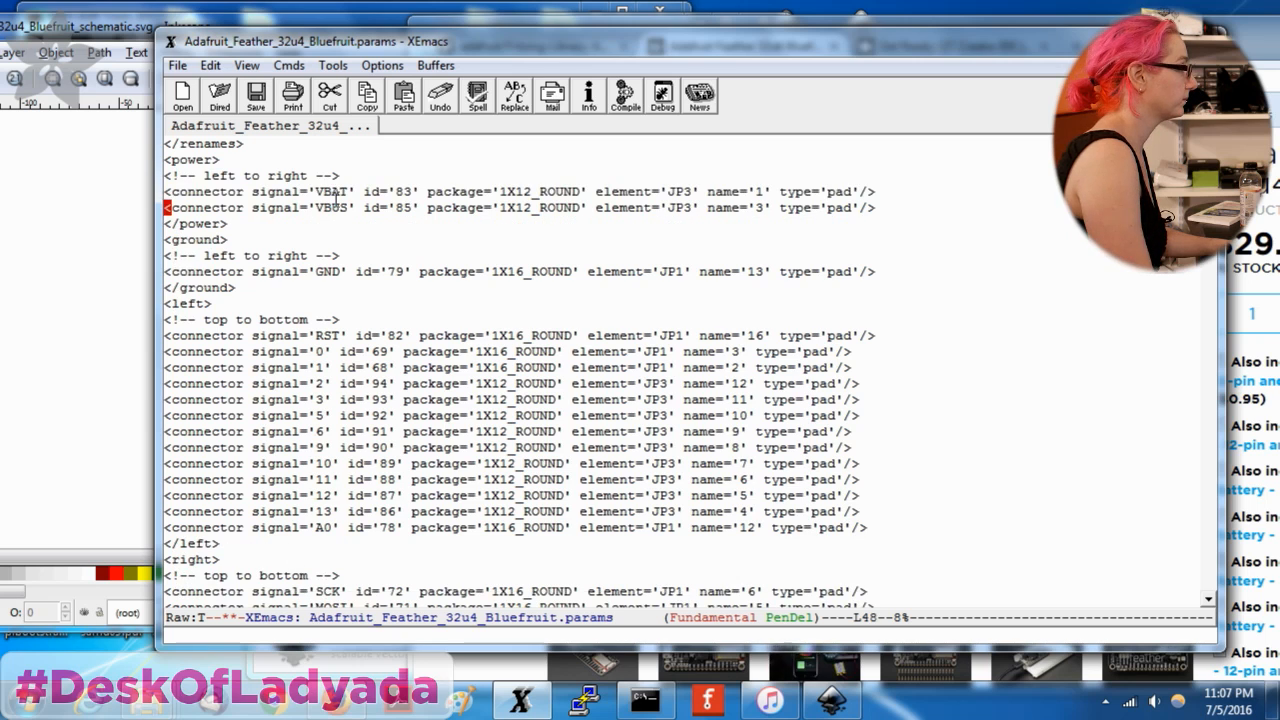
key(Up)
key(ctrl+y)
Move the AREF connector line from the right list to below +3V3 and add a blank line after it.
scroll(334, 200, down, 3)
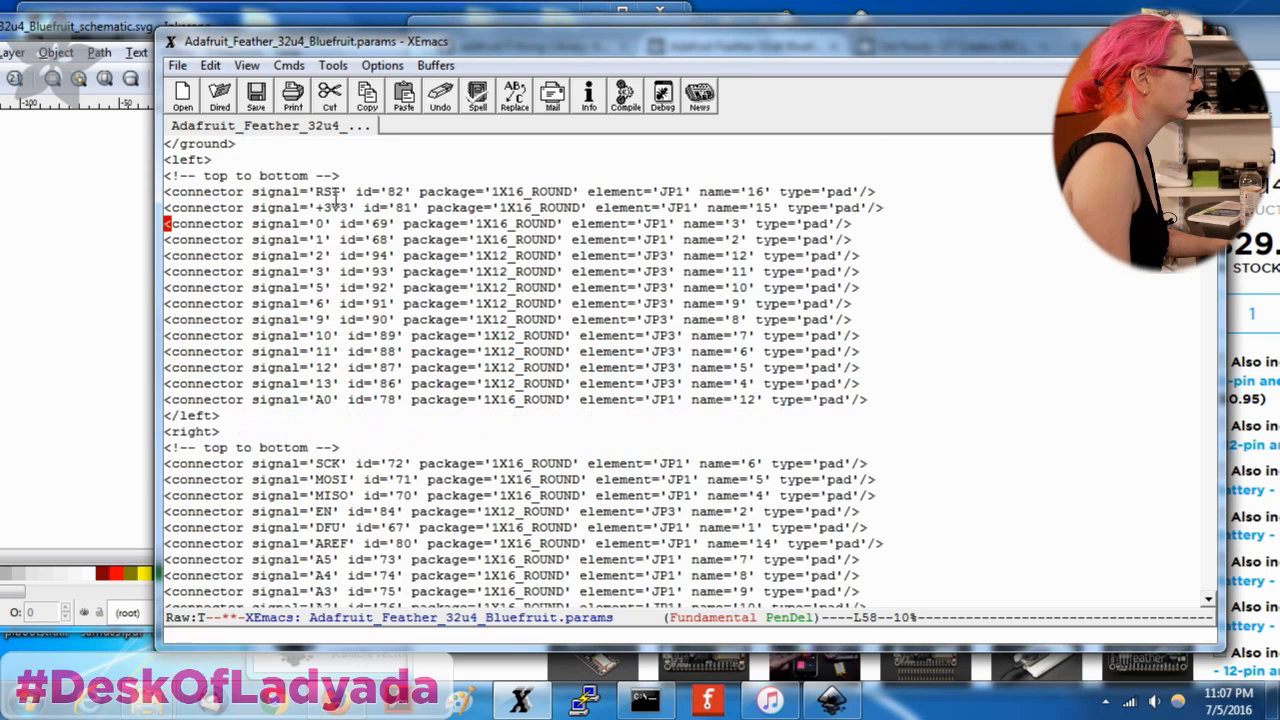
key(ctrl+k)
key(ctrl+k)
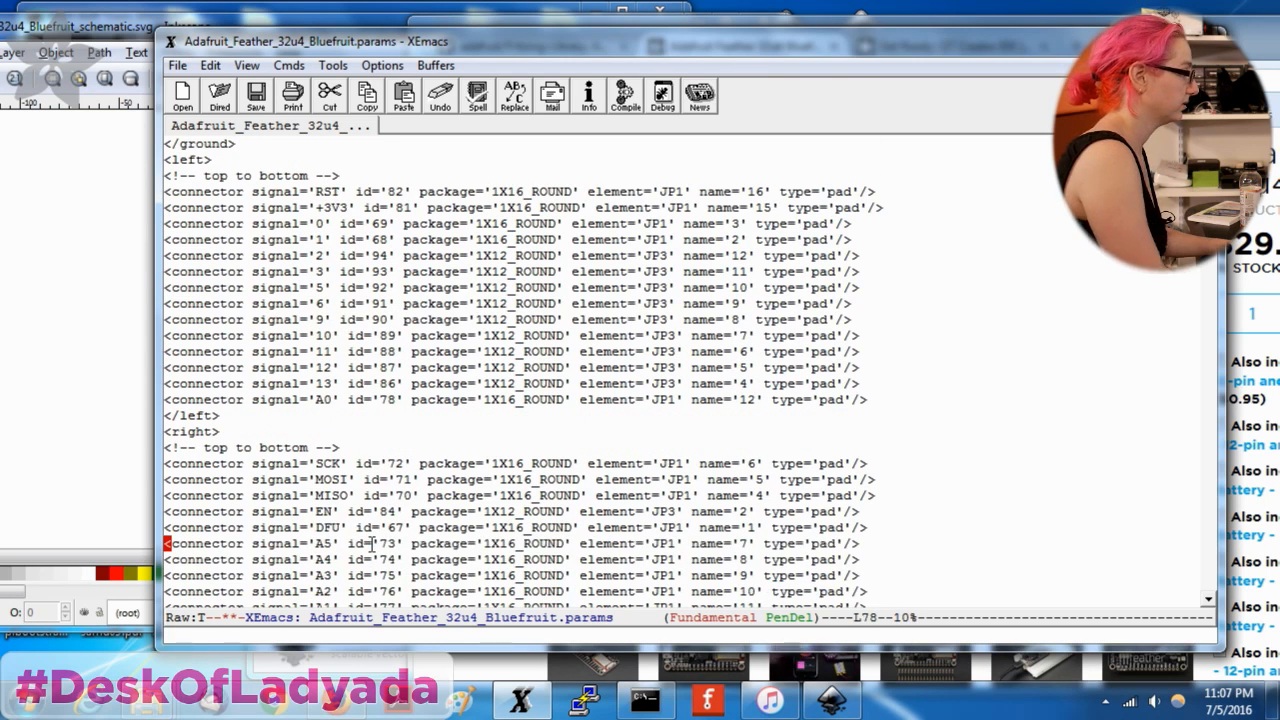
click(363, 224)
key(ctrl+a)
key(ctrl+y)
key(Return)
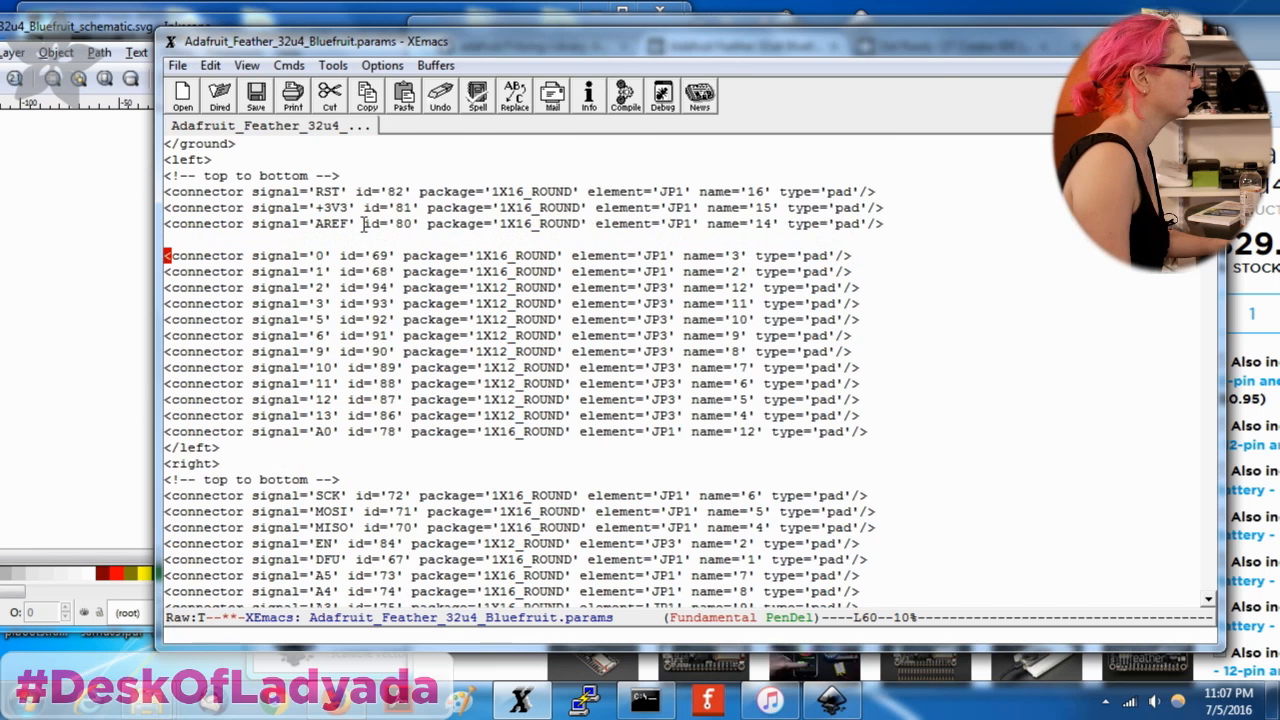
Move the GND connector line from the ground section to below AREF in the left list.
scroll(363, 226, up, 2)
key(ctrl+k)
key(ctrl+k)
key(Down)
key(Down)
key(Down)
key(Down)
key(ctrl+y)
Check the pin order on the board photo in Firefox, minimize the Inkscape schematic window, and return to XEmacs.
click(1272, 35)
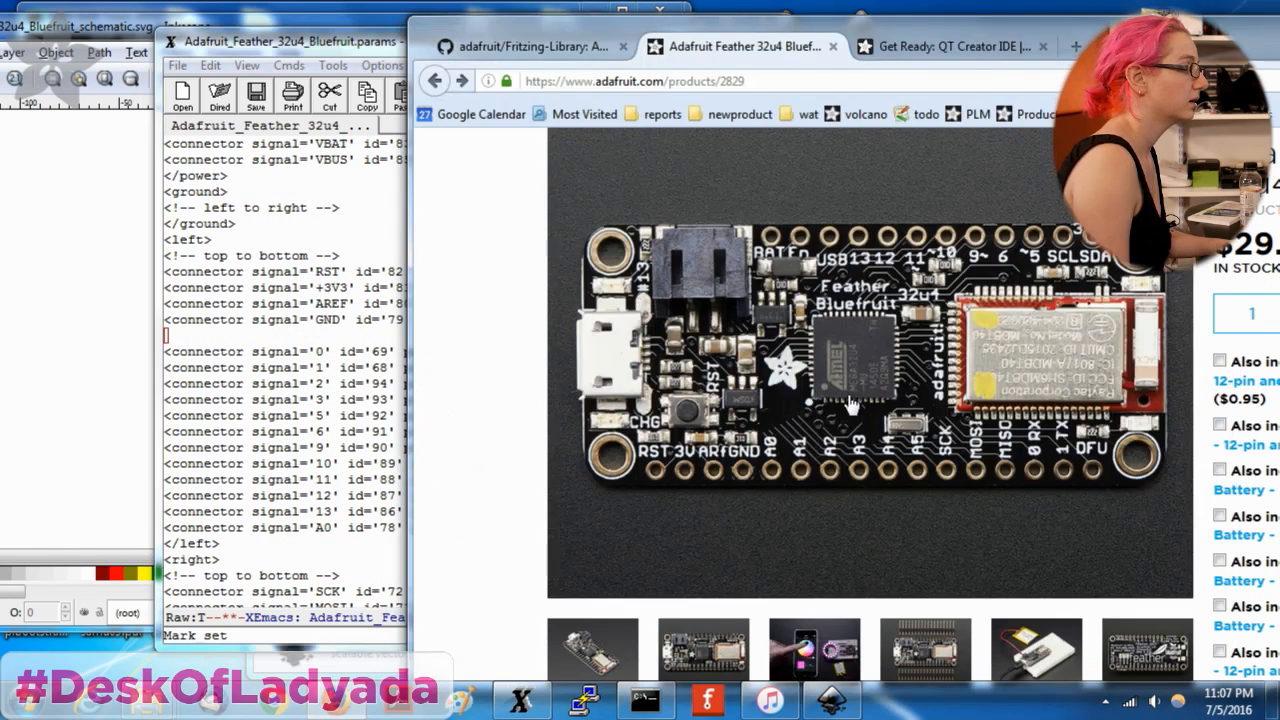
click(140, 440)
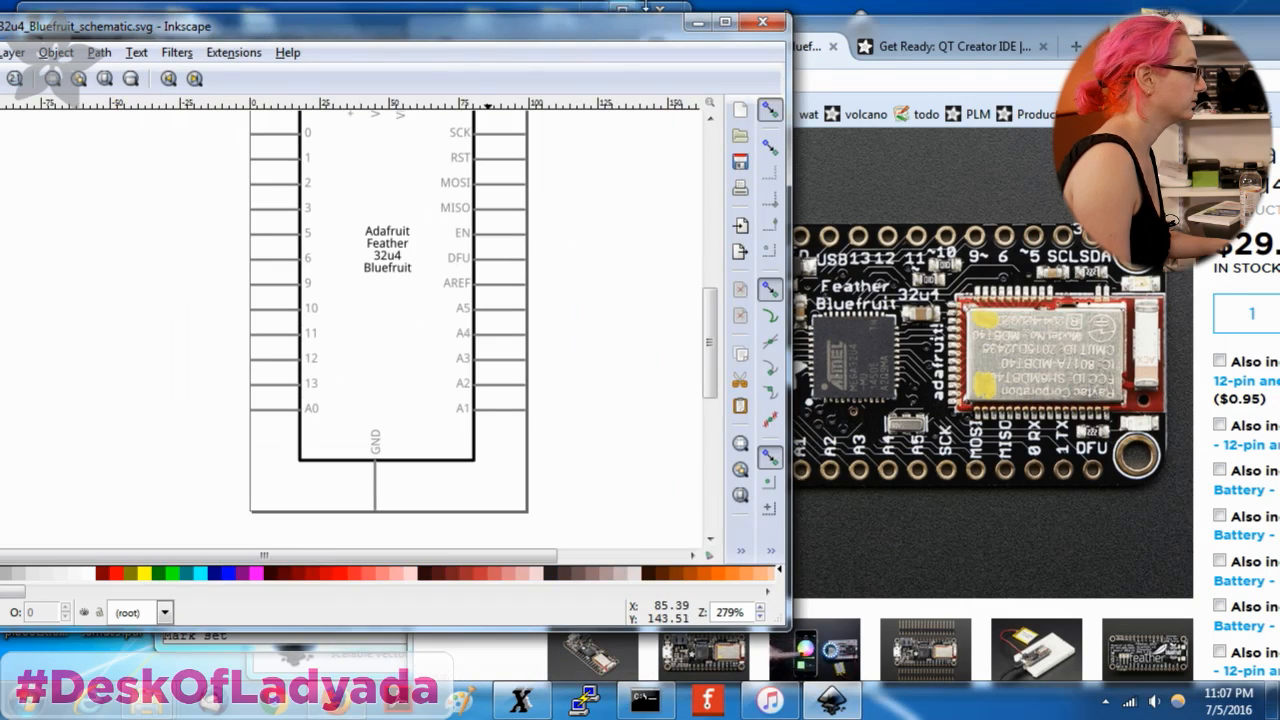
click(700, 21)
click(314, 494)
Move the A5 through A1 connector lines from the right list to below GND in the left list.
scroll(327, 425, down, 3)
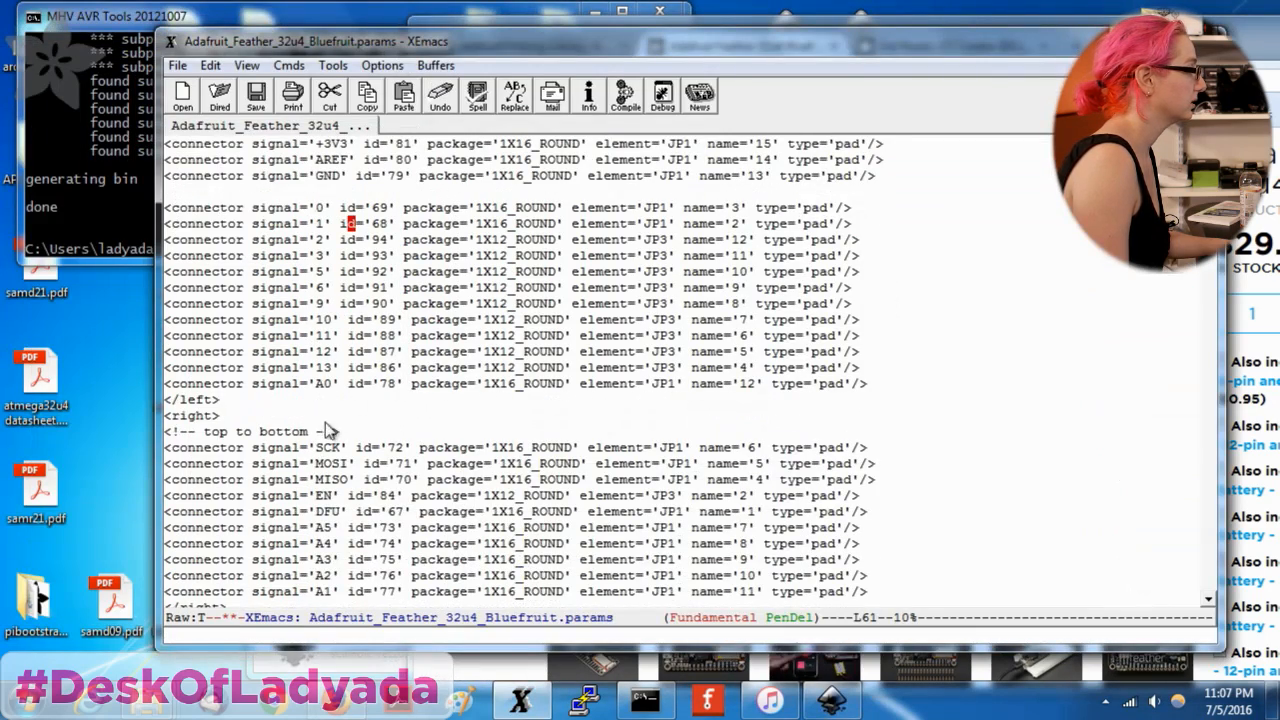
key(ctrl+k)
key(ctrl+k)
key(ctrl+k)
key(ctrl+k)
key(ctrl+k)
key(ctrl+k)
key(ctrl+k)
key(ctrl+k)
key(ctrl+k)
key(ctrl+k)
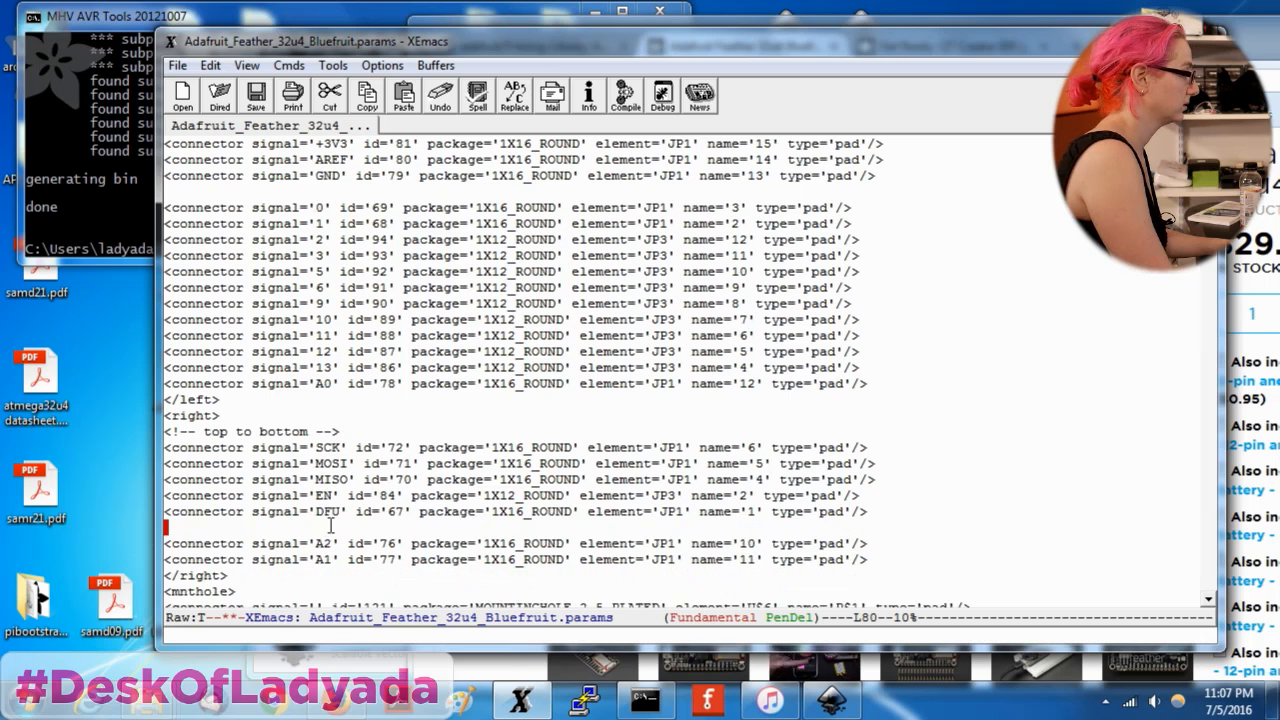
scroll(330, 526, up, 6)
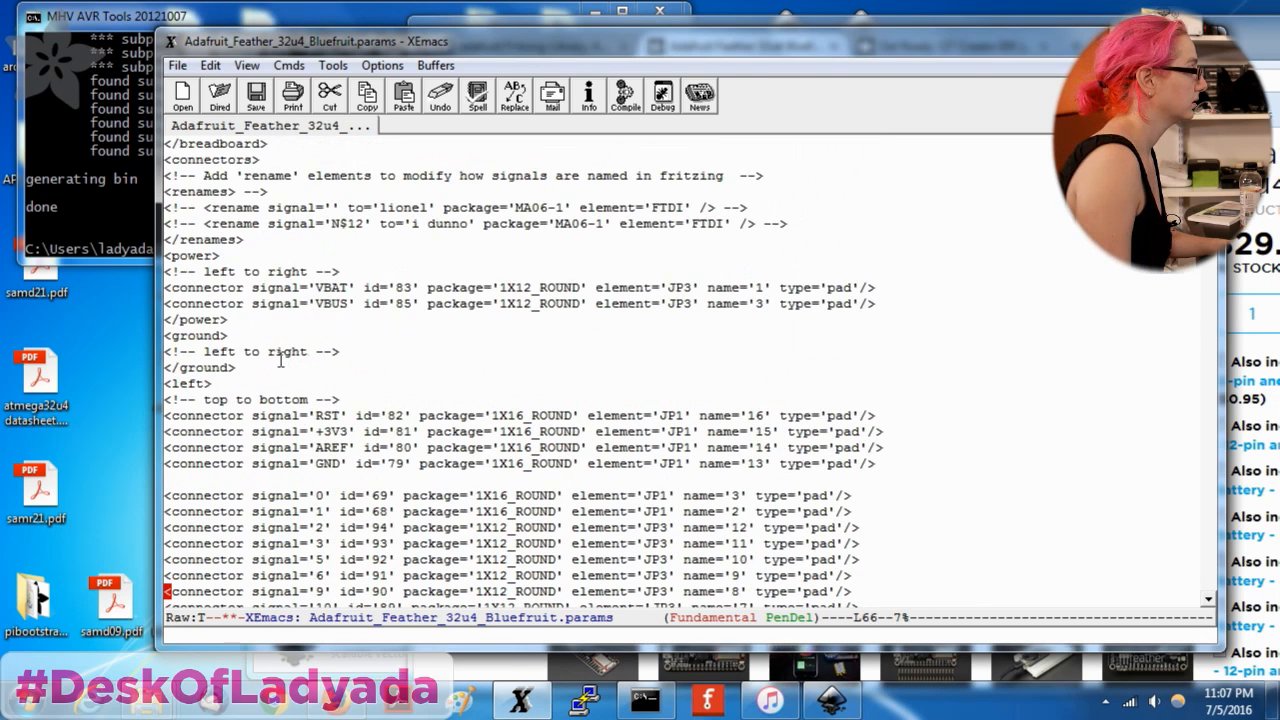
click(333, 480)
key(ctrl+y)
key(Up)
Reorder the moved analog connector lines below GND to A1, A2, A3, A4, A5.
key(ctrl+k)
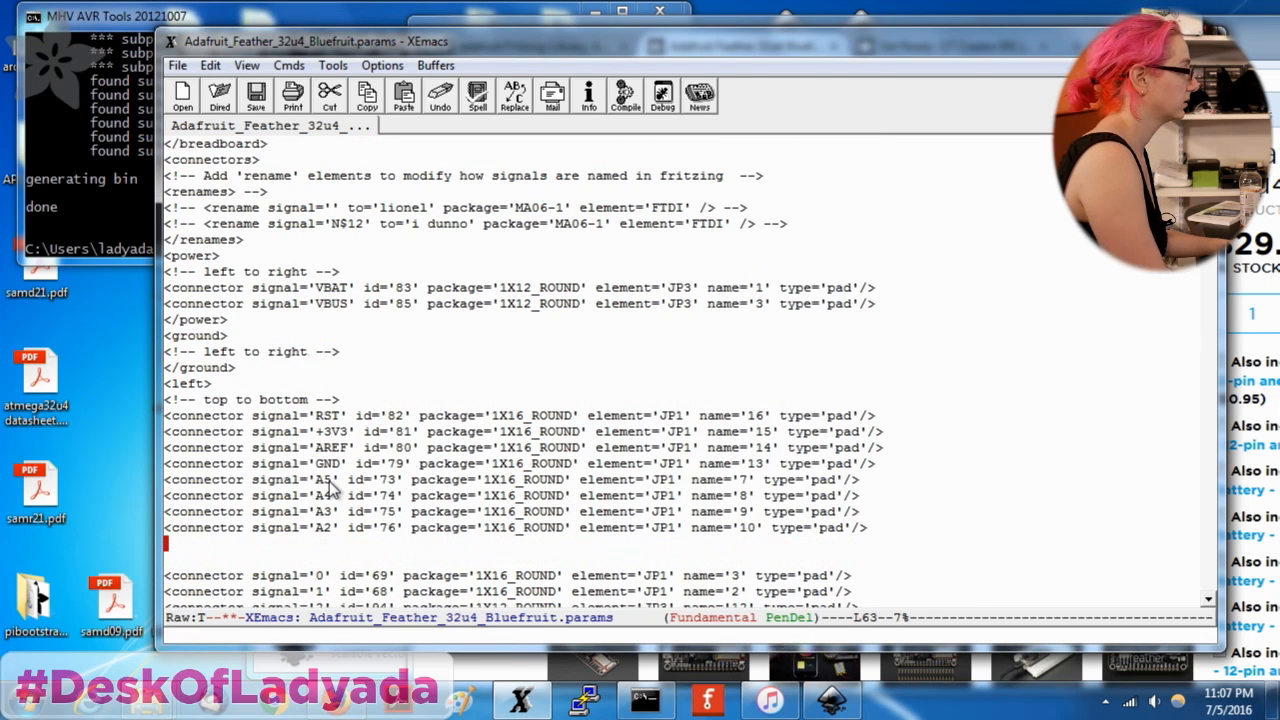
key(Up)
key(Up)
key(ctrl+y)
key(Return)
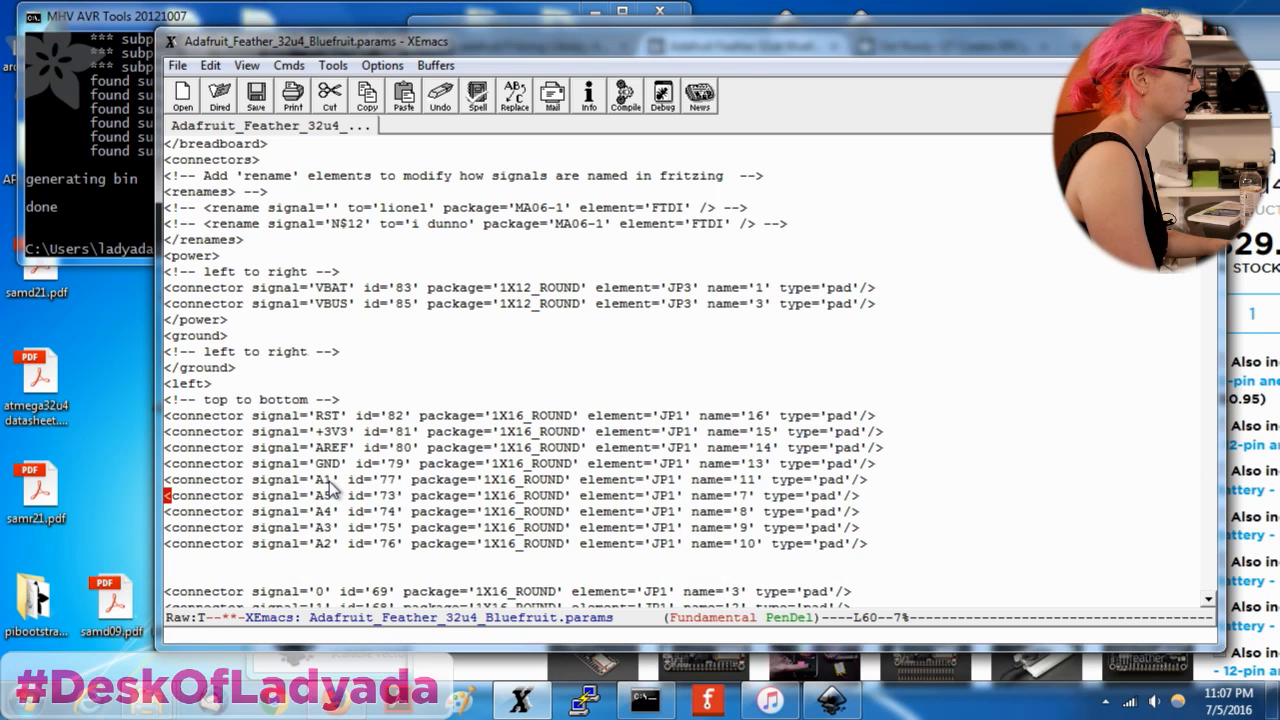
key(ctrl+k)
key(ctrl+k)
key(Up)
key(ctrl+y)
key(Down)
key(Down)
key(ctrl+k)
key(ctrl+k)
key(Up)
key(ctrl+y)
key(Up)
key(ctrl+k)
key(ctrl+k)
key(ctrl+k)
key(ctrl+k)
key(Up)
key(Up)
key(ctrl+y)
Move the A0 connector line from the end of the left list to just above A1 and save the params file.
key(Down)
key(Down)
key(Down)
key(Down)
key(Down)
key(Down)
key(Down)
key(Down)
key(Down)
key(Down)
key(Down)
key(Down)
key(Down)
key(Down)
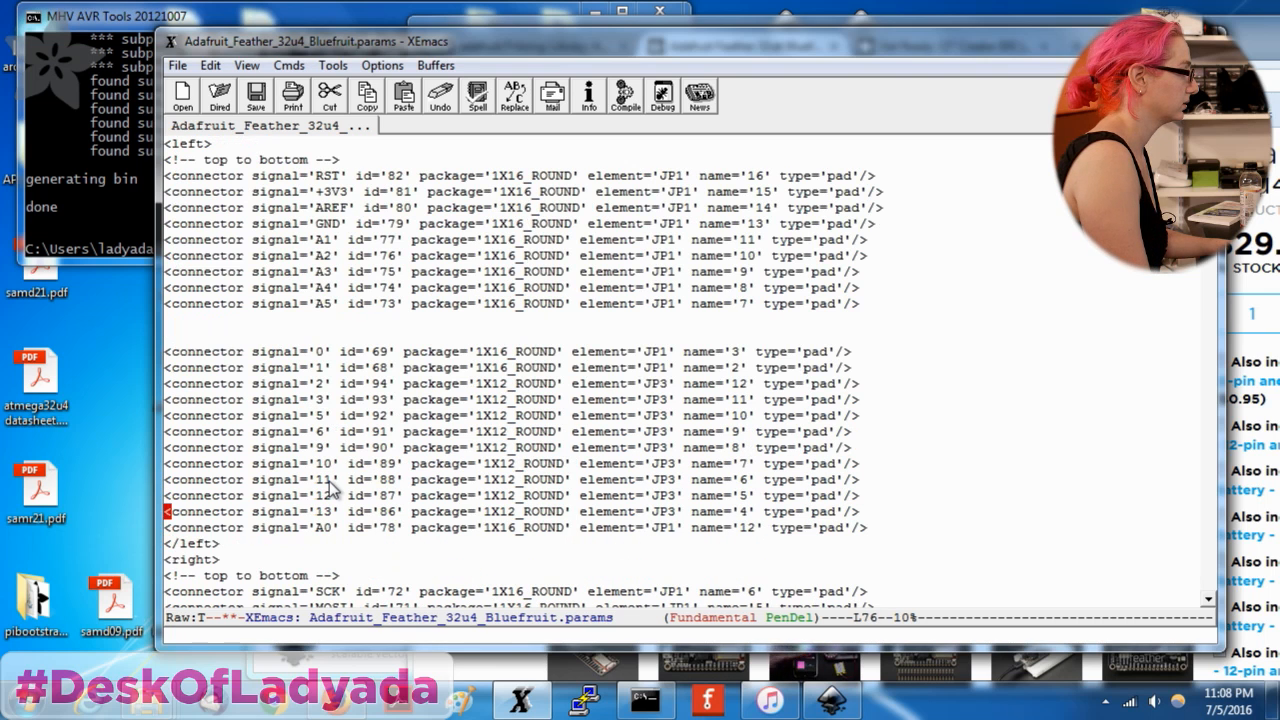
key(ctrl+k)
key(ctrl+k)
key(Up)
key(Up)
key(Up)
key(Up)
key(Up)
key(Up)
key(Up)
key(Up)
key(Up)
key(Up)
key(Up)
key(Up)
key(Up)
key(Up)
key(Up)
key(Up)
key(Up)
key(Up)
key(ctrl+y)
key(ctrl+x)
key(ctrl+s)
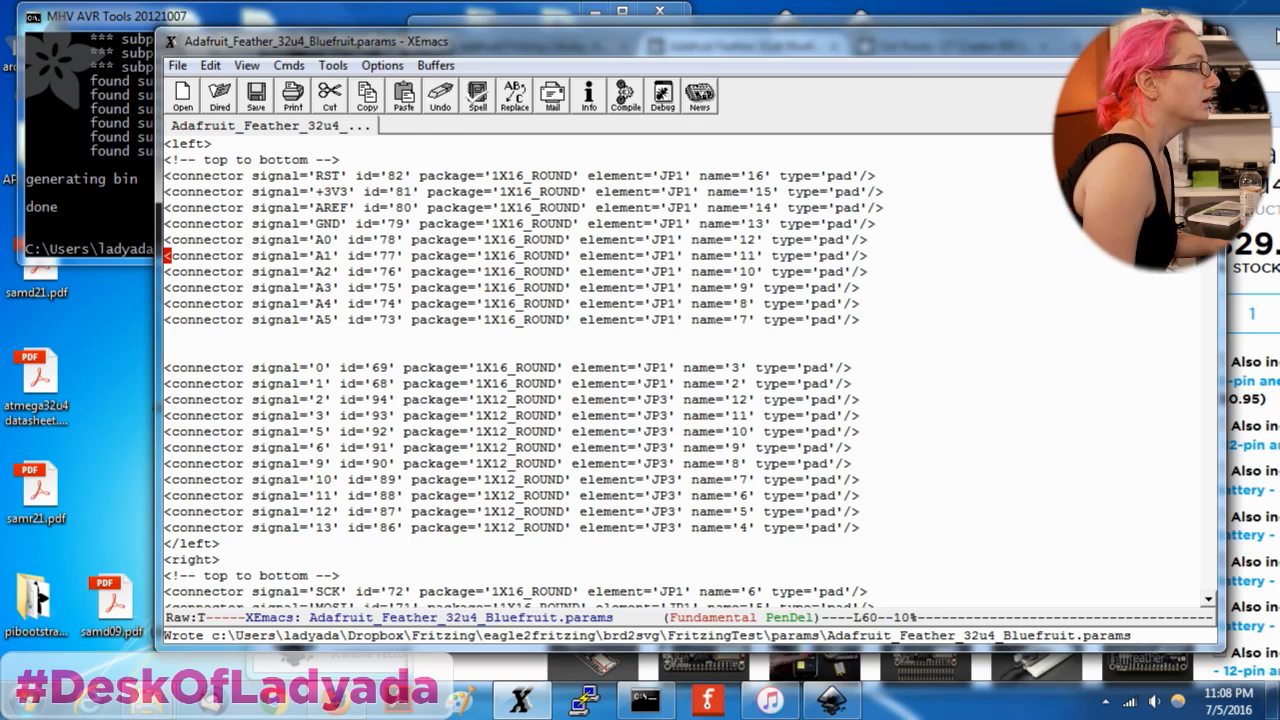
Check the board photo in Firefox, then in XEmacs move the SCK, MOSI and MISO lines below A5 and save the file.
key(alt+Tab)
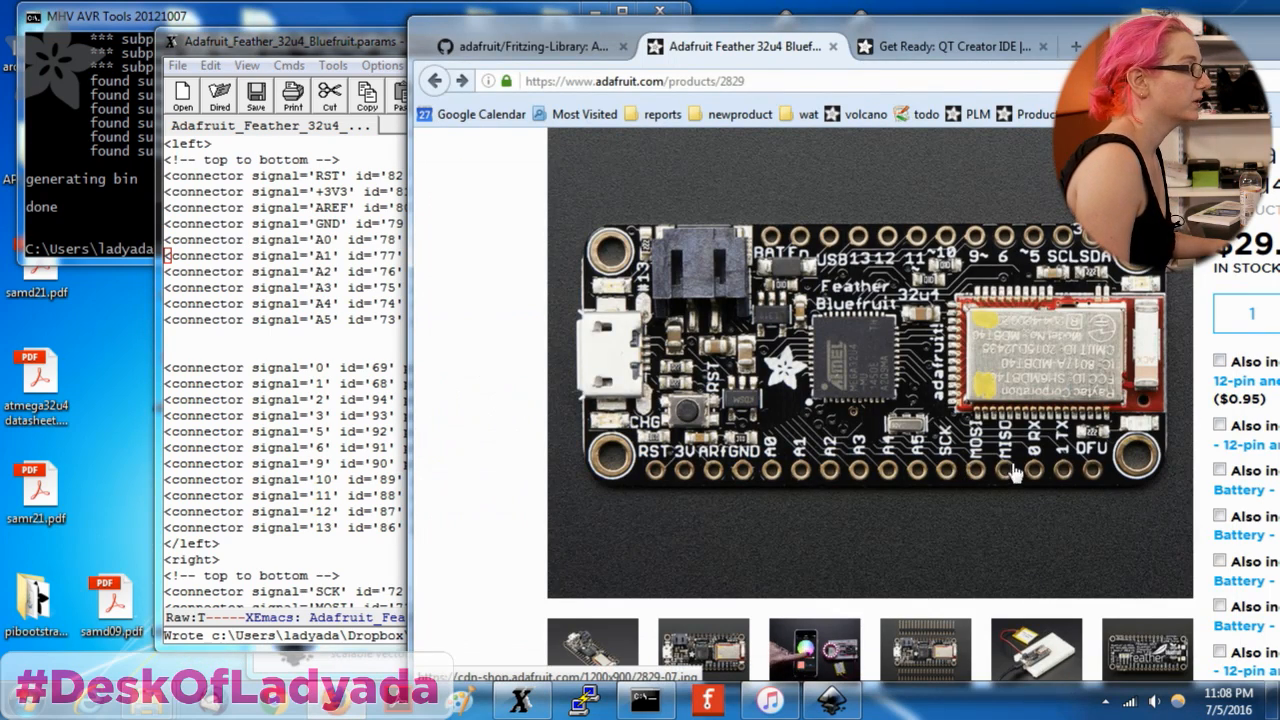
click(307, 458)
scroll(354, 325, down, 3)
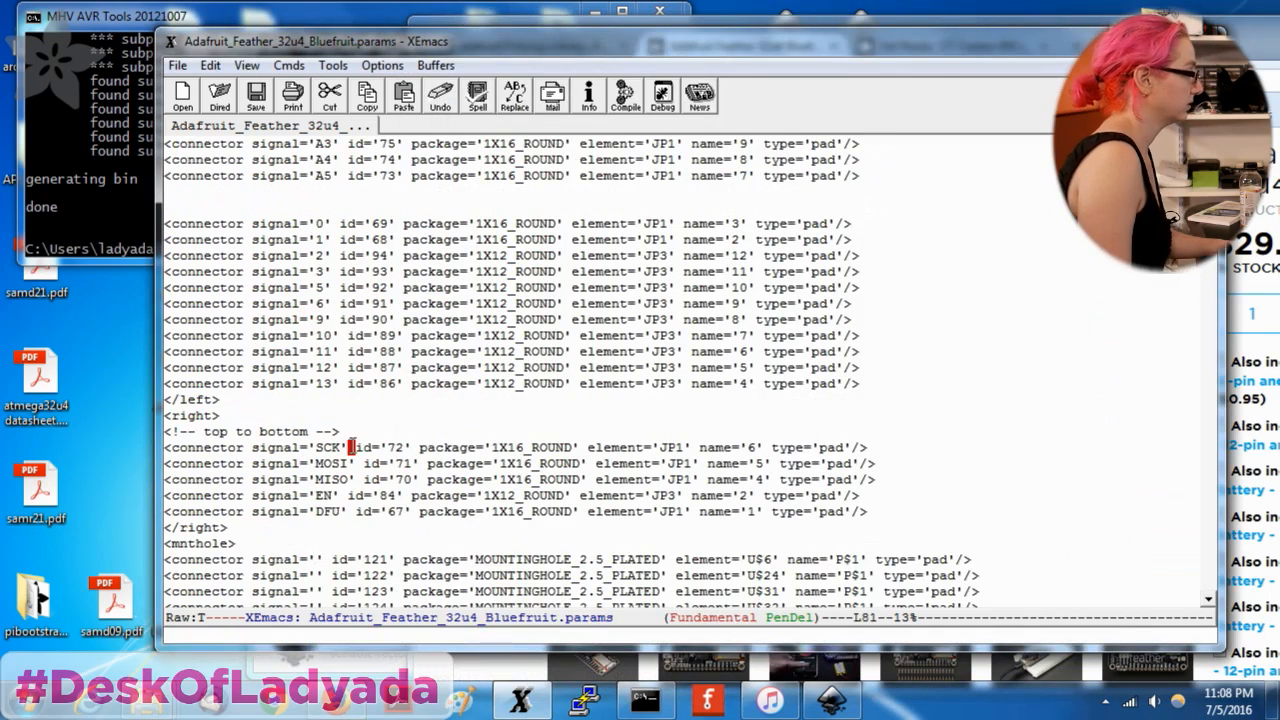
click(353, 447)
key(ctrl+a)
key(ctrl+k)
key(ctrl+k)
key(ctrl+k)
key(ctrl+k)
key(ctrl+k)
key(ctrl+k)
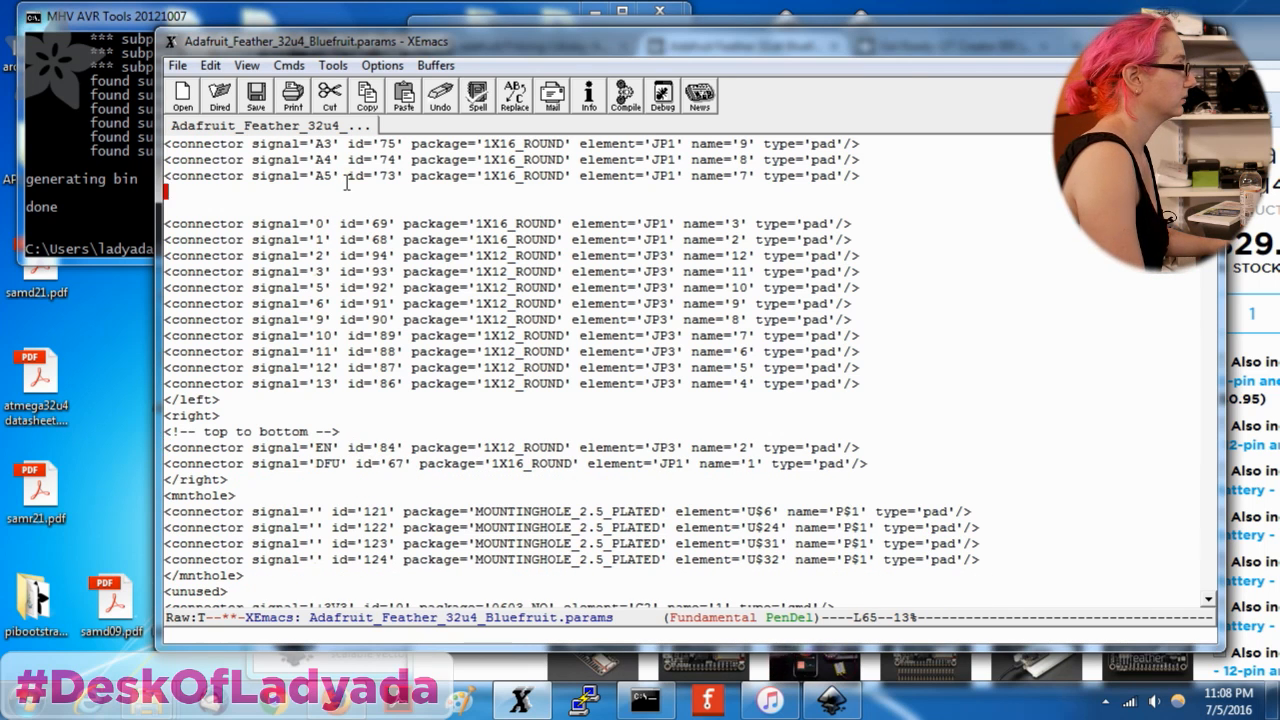
key(ctrl+y)
key(ctrl+x)
key(ctrl+s)
Move the connector lines for signals 0 and 1 up to directly below MISO in the left list.
key(alt+Tab)
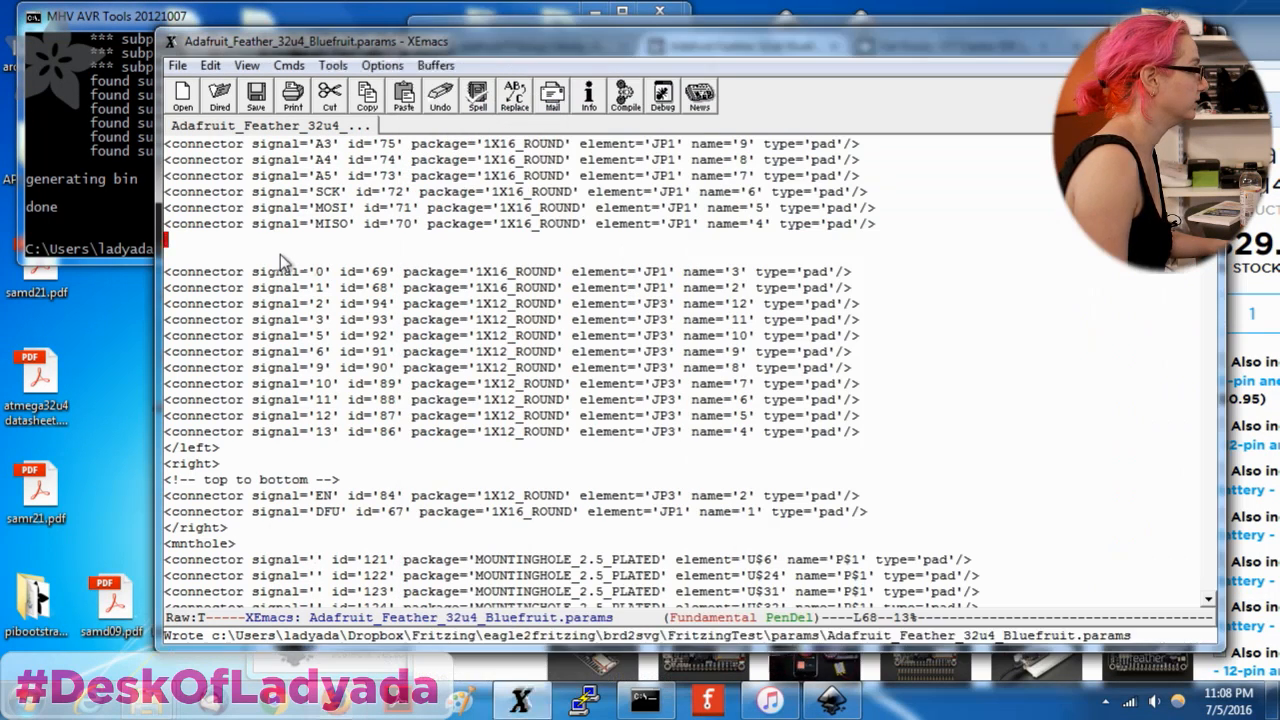
click(280, 253)
key(Down)
key(ctrl+k)
key(ctrl+k)
key(ctrl+k)
key(Up)
key(Up)
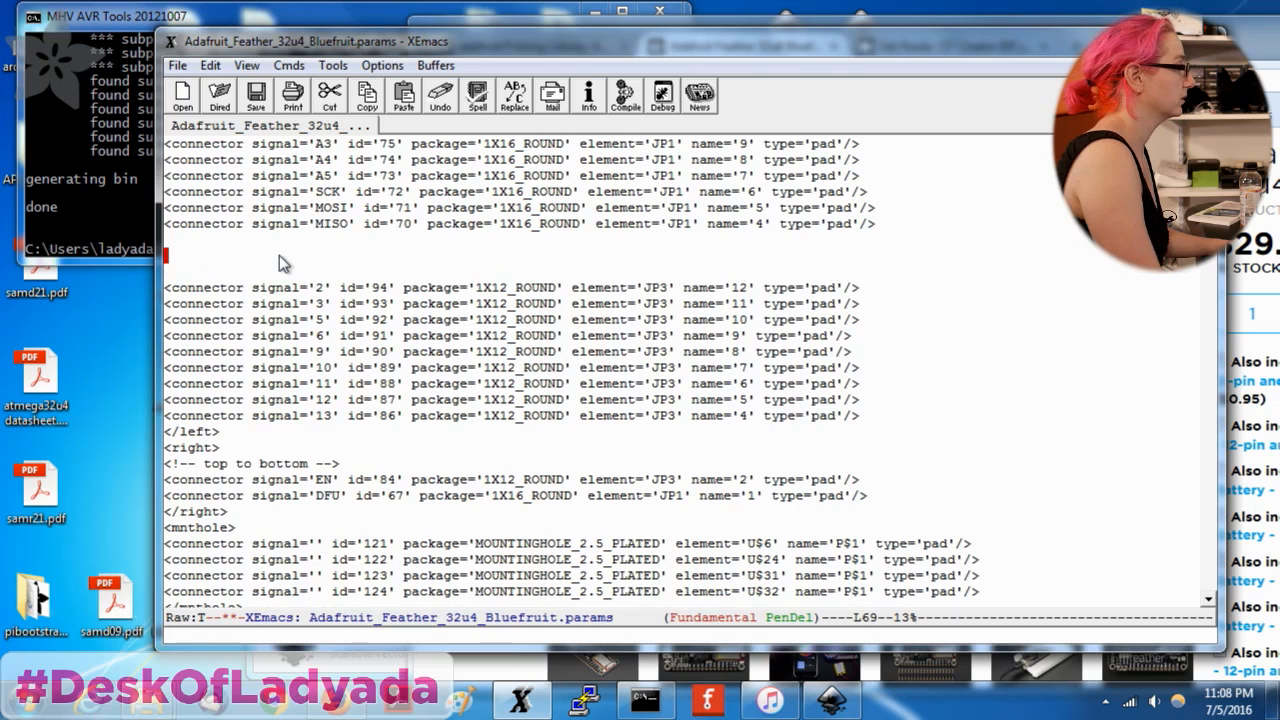
key(ctrl+y)
click(368, 495)
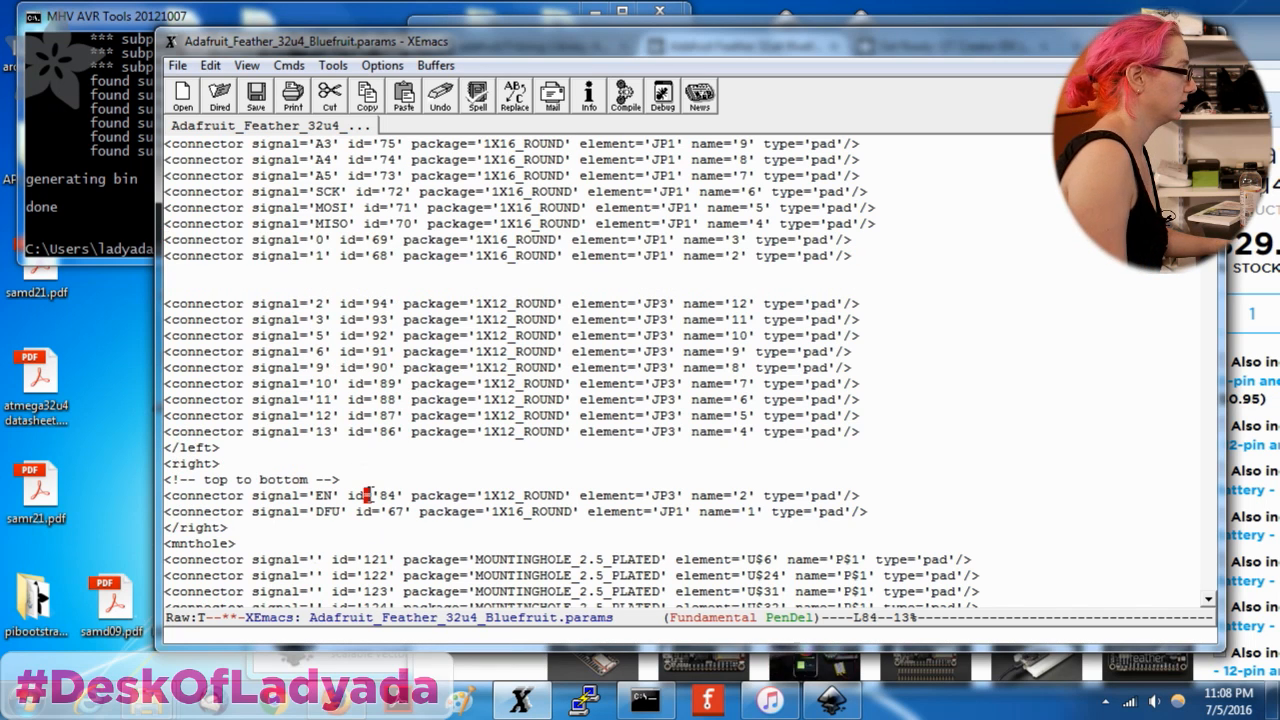
Move the DFU connector line from the right list to directly below signal 1 in the left list.
key(Down)
key(ctrl+a)
key(ctrl+k)
key(ctrl+k)
key(Up)
key(Up)
key(Up)
key(Up)
key(Up)
key(Up)
key(Up)
key(Up)
key(Up)
key(Up)
key(Up)
key(Up)
key(Up)
key(Up)
key(ctrl+y)
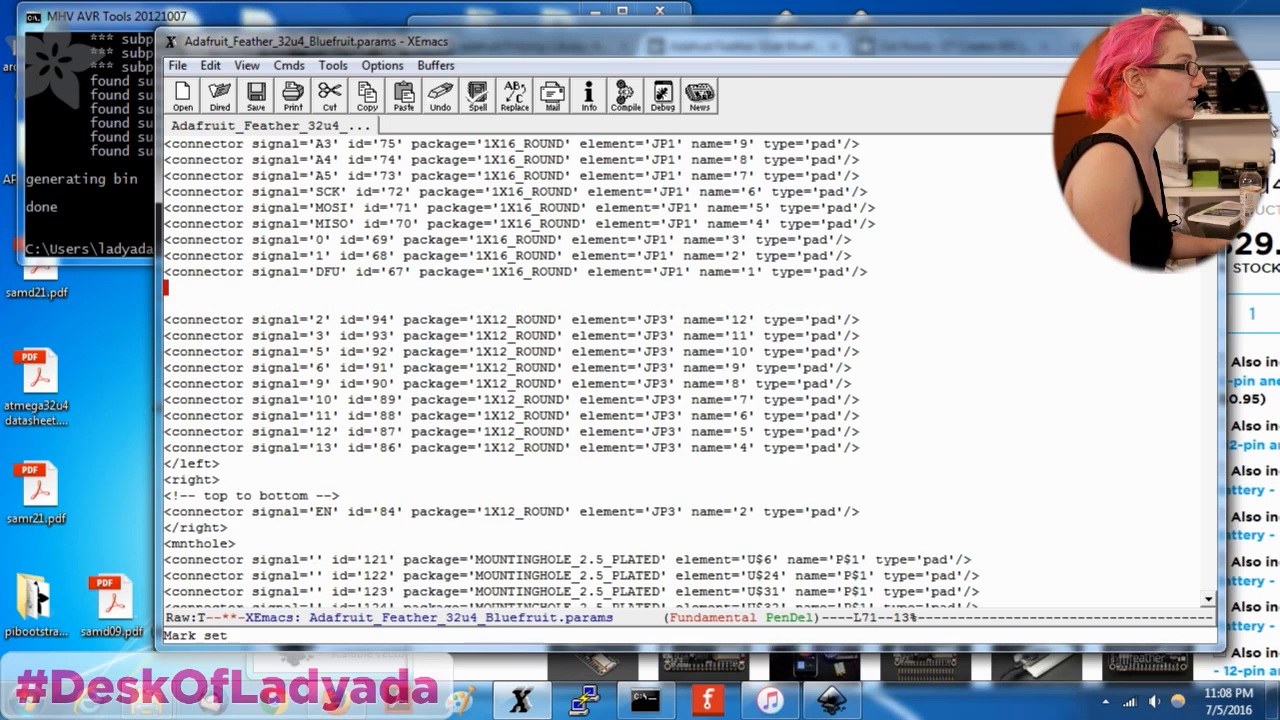
Check the board photo in Firefox, then in XEmacs move the VBAT and VBUS lines from the power section into the right list.
click(1266, 47)
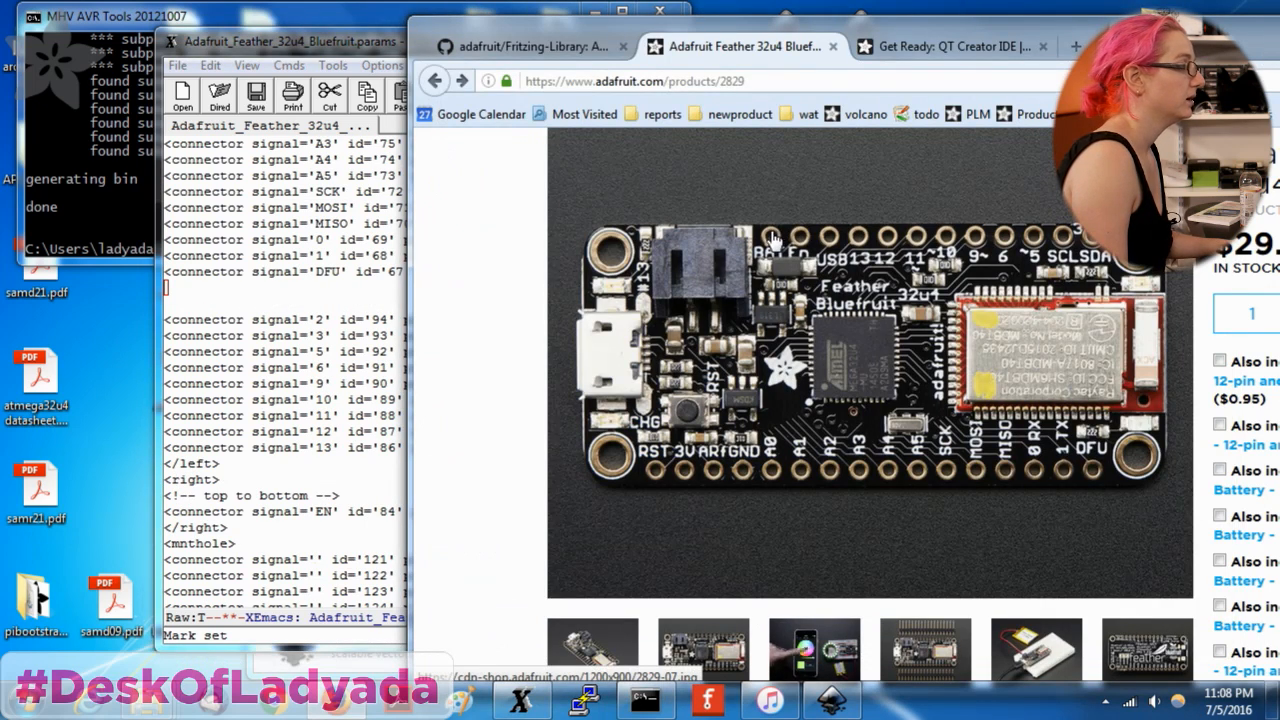
click(248, 292)
scroll(260, 300, up, 5)
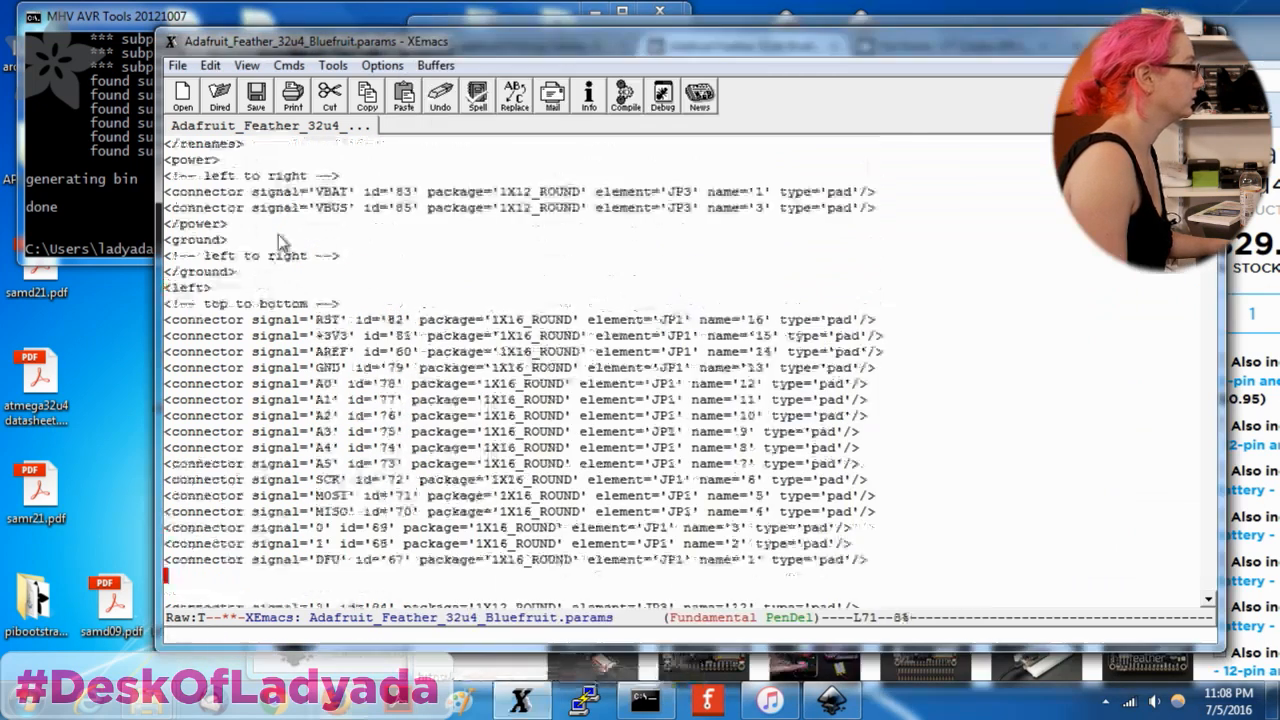
key(ctrl+k)
key(ctrl+k)
key(ctrl+k)
key(ctrl+k)
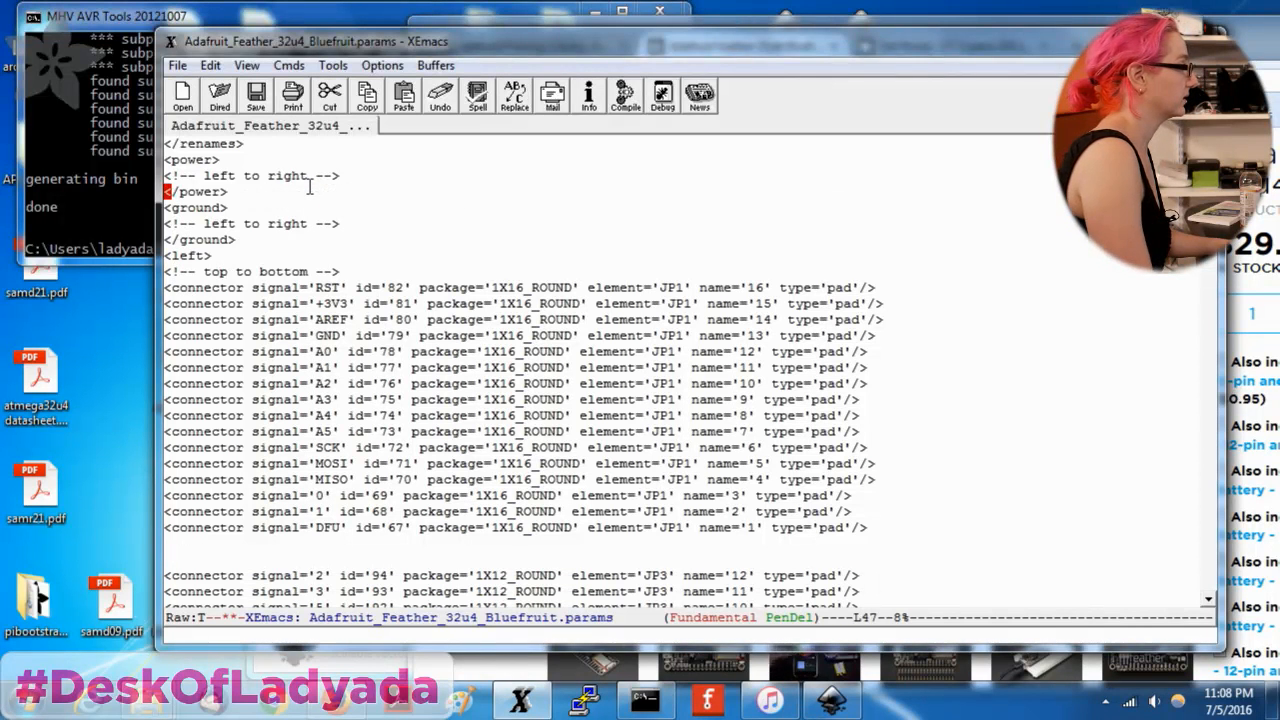
key(Down)
key(Down)
key(Down)
key(Down)
key(Down)
key(Down)
key(Down)
key(Down)
key(Down)
key(Down)
key(Down)
key(Down)
key(Down)
key(Down)
key(Down)
key(Down)
key(Down)
key(Down)
key(Down)
key(Down)
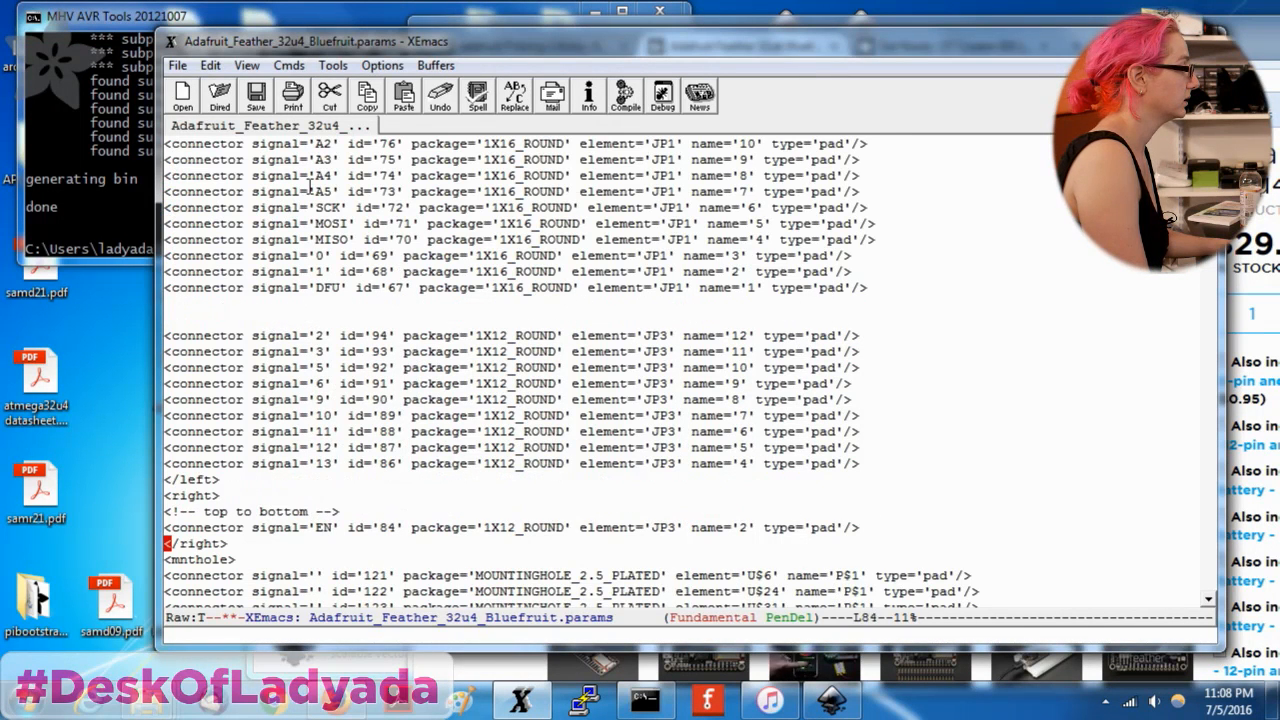
key(Up)
key(ctrl+y)
Place the EN connector line between VBAT and VBUS in the right list, leaving an empty line below VBUS.
key(ctrl+k)
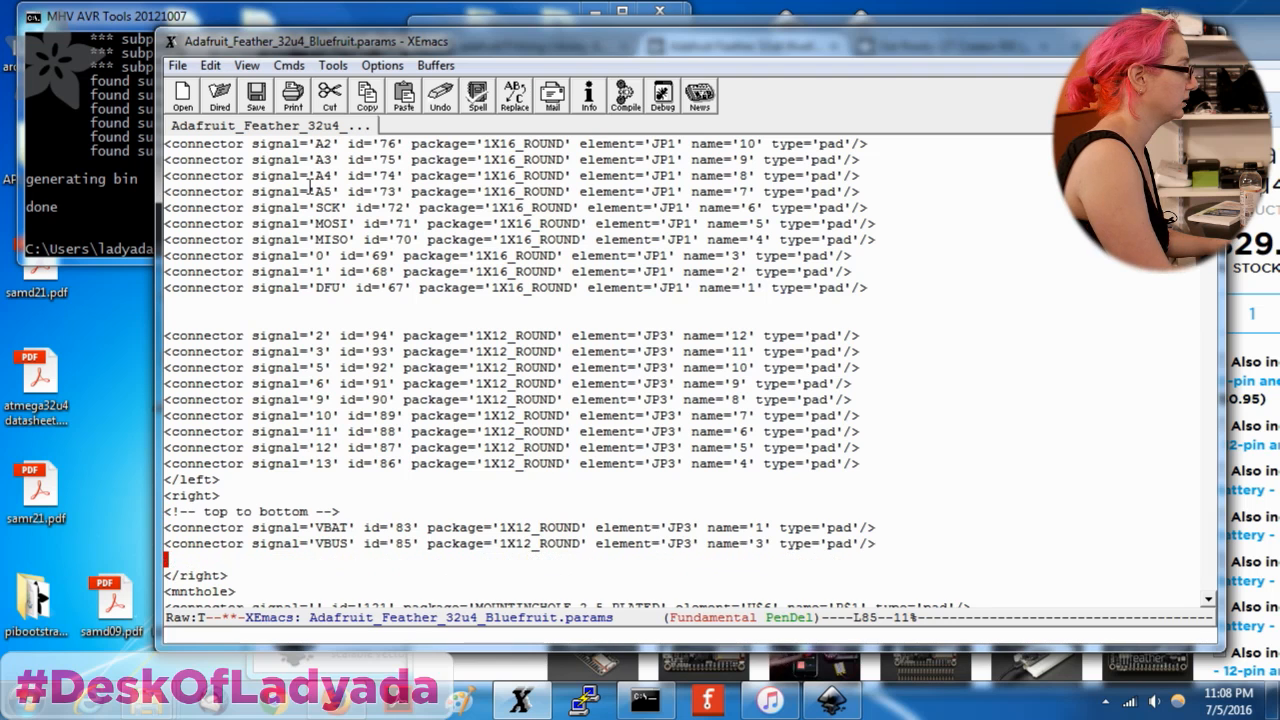
key(ctrl+y)
key(Return)
key(Down)
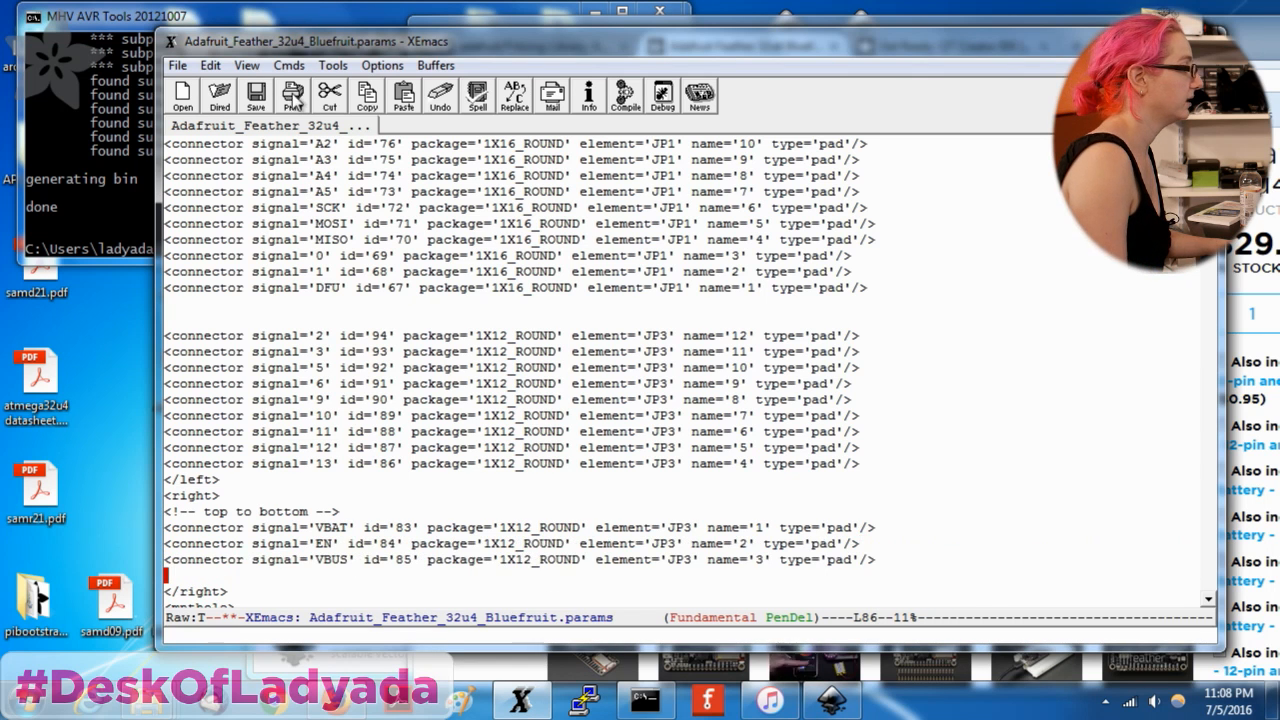
Check the board photo in Firefox, then in XEmacs move the signal 2 line from the left list to below VBUS.
scroll(771, 399, down, 2)
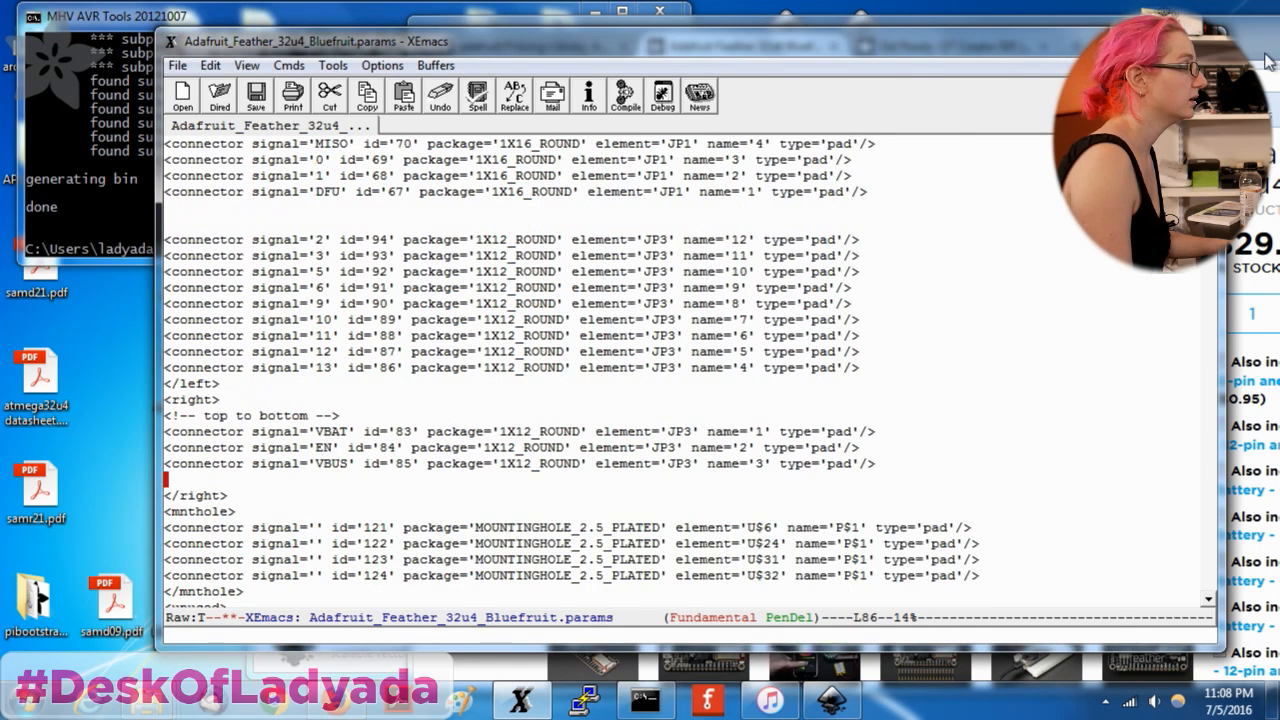
click(1260, 74)
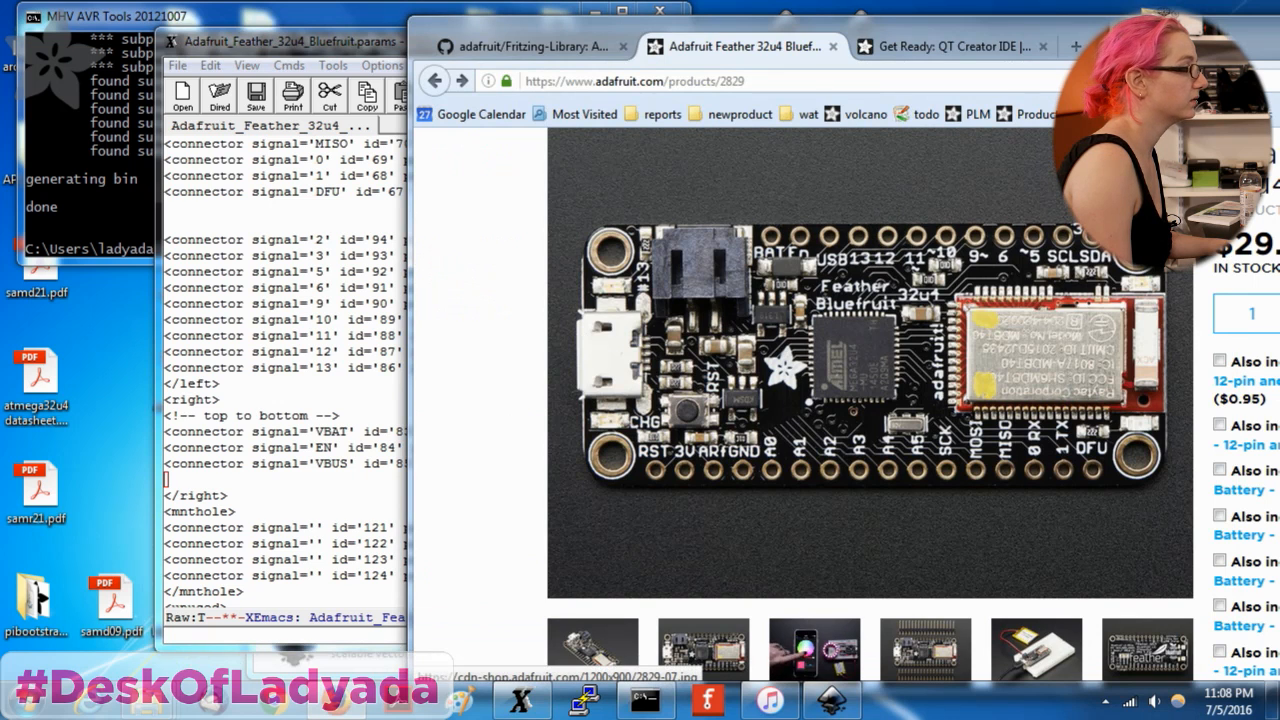
click(309, 240)
key(ctrl+a)
key(ctrl+k)
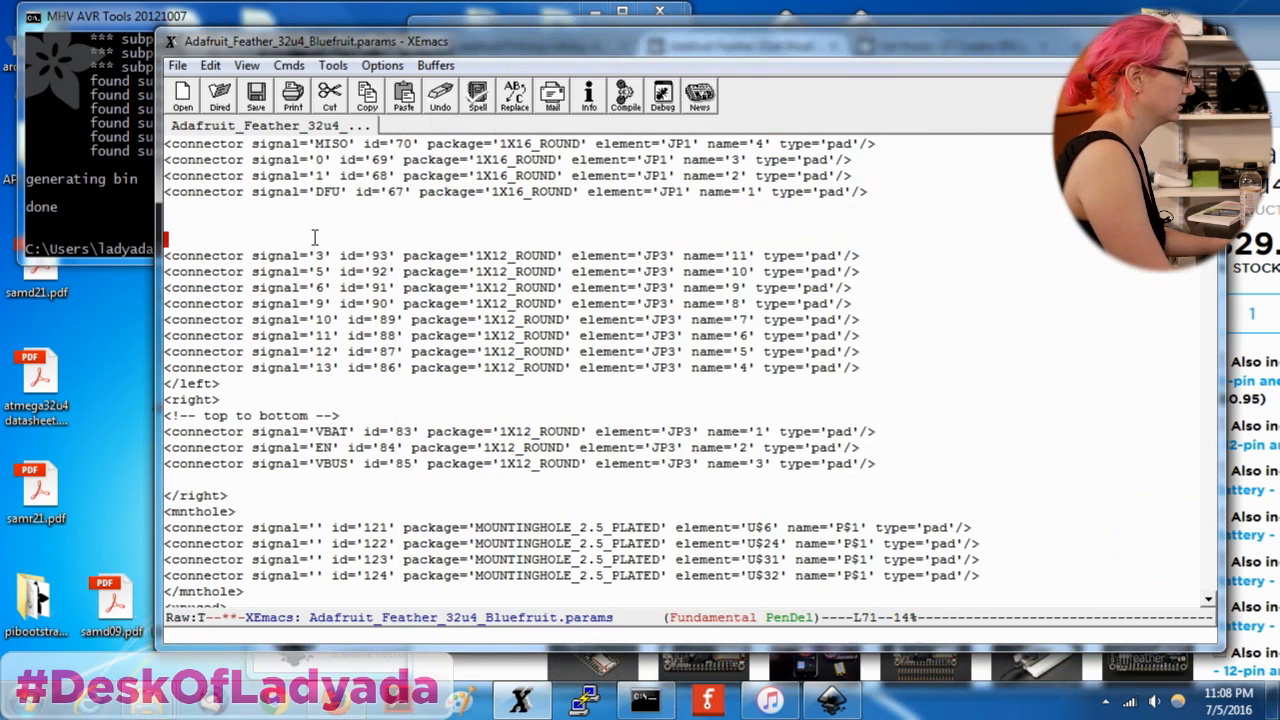
key(ctrl+k)
key(Down)
key(Down)
key(Down)
key(ctrl+y)
Move the connector line for signal 13 from the left list to between VBUS and signal 2 in the right list.
key(Up)
key(Up)
key(Up)
key(Up)
key(Up)
key(Up)
key(ctrl+k)
key(ctrl+k)
key(Down)
key(Down)
key(Down)
key(ctrl+y)
Move the connector lines for signals 12 and 11 from the left list to directly below signal 13, in that order.
key(Up)
key(Up)
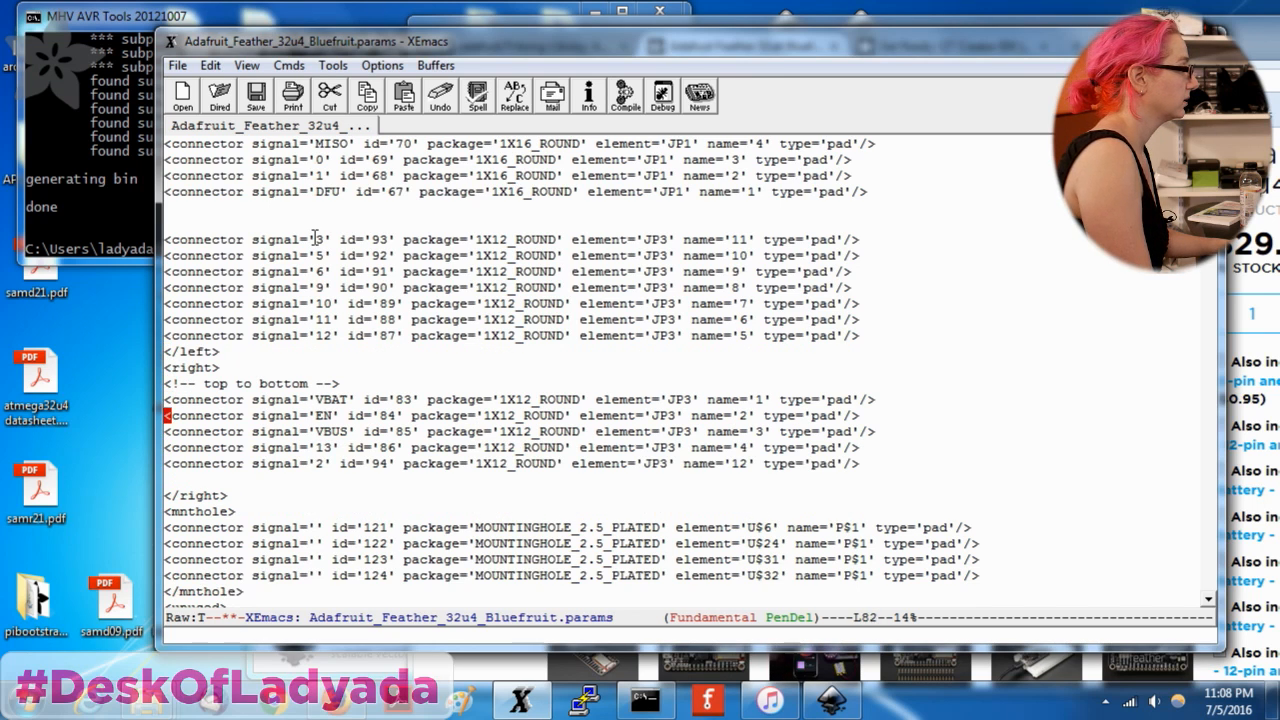
key(ctrl+k)
key(ctrl+k)
key(Down)
key(Down)
key(Down)
key(Down)
key(Down)
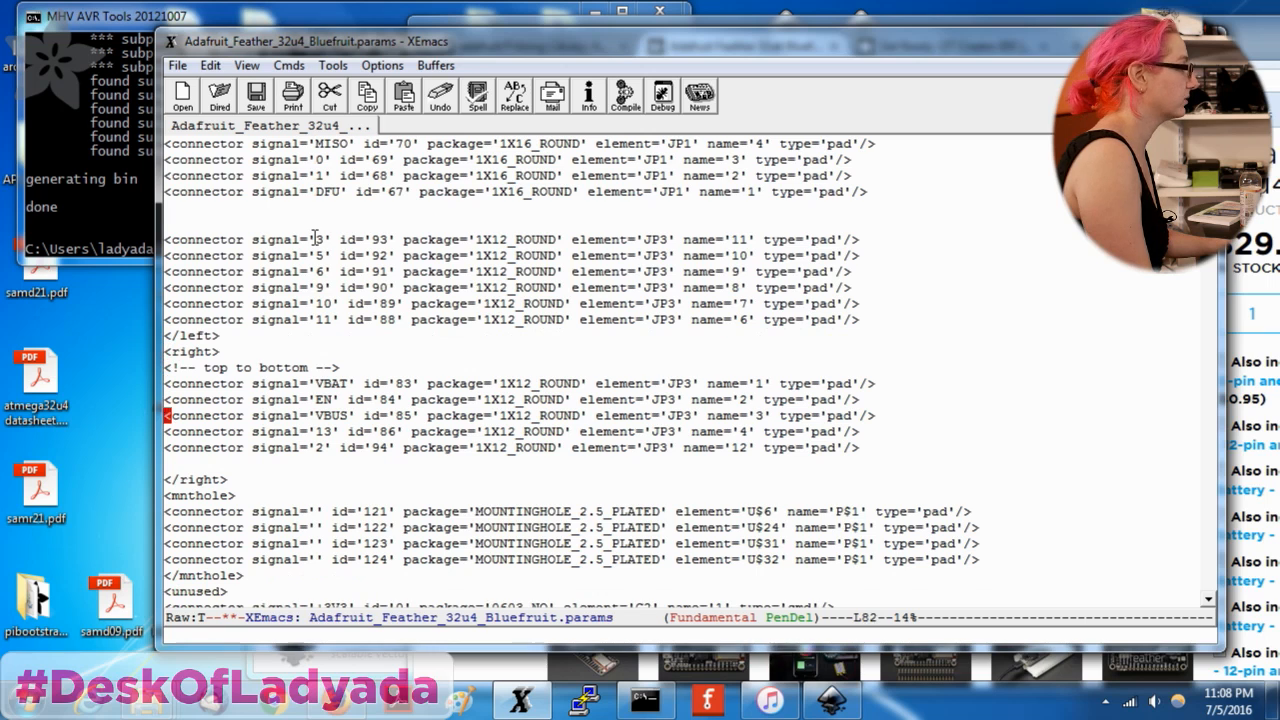
key(ctrl+y)
key(Up)
key(ctrl+k)
key(ctrl+k)
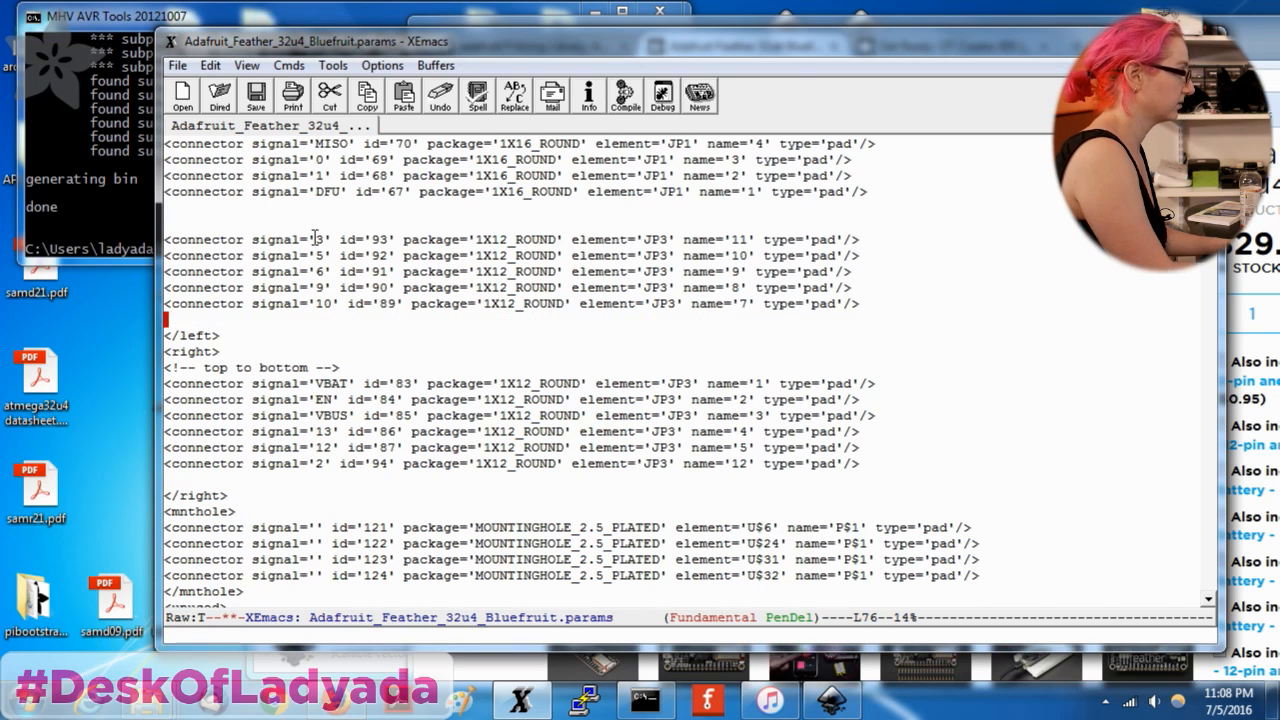
key(ctrl+y)
Move the connector lines for signals 10 and 9 from the left list to directly below signal 11, in that order.
key(Up)
key(Up)
key(Up)
key(Up)
key(Up)
key(Up)
key(Up)
key(Up)
key(Up)
key(Up)
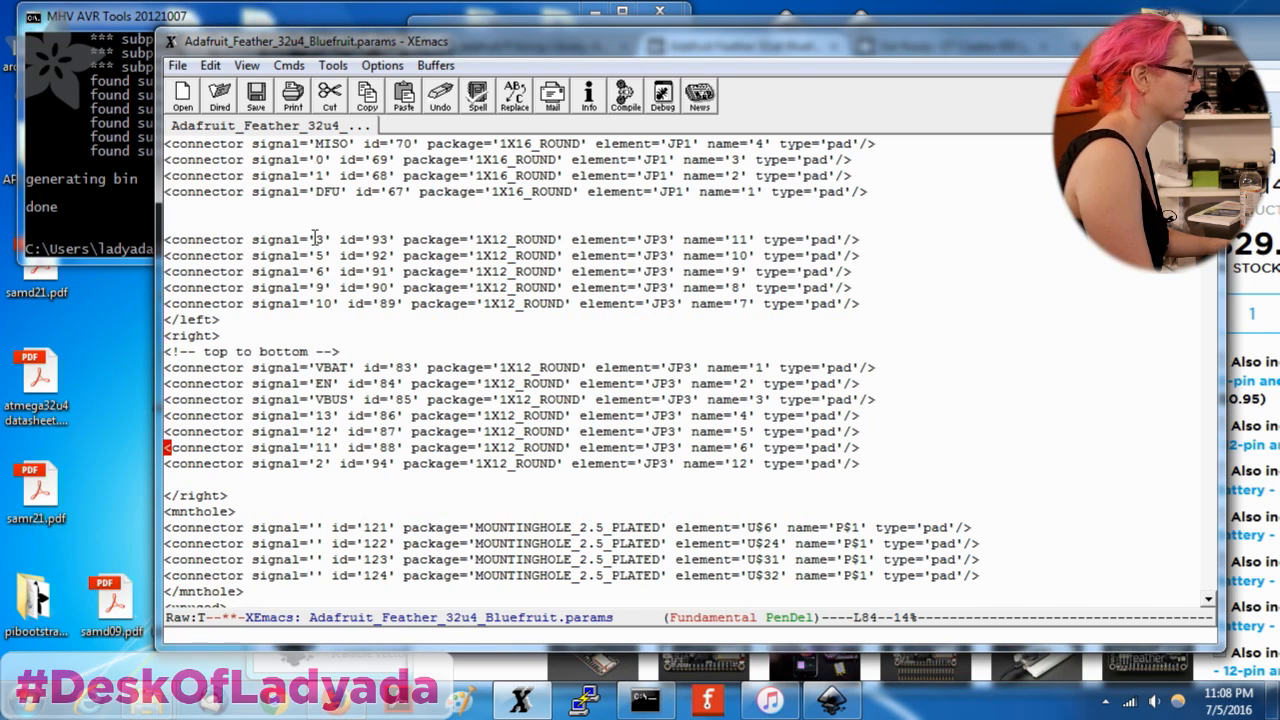
key(ctrl+k)
key(ctrl+k)
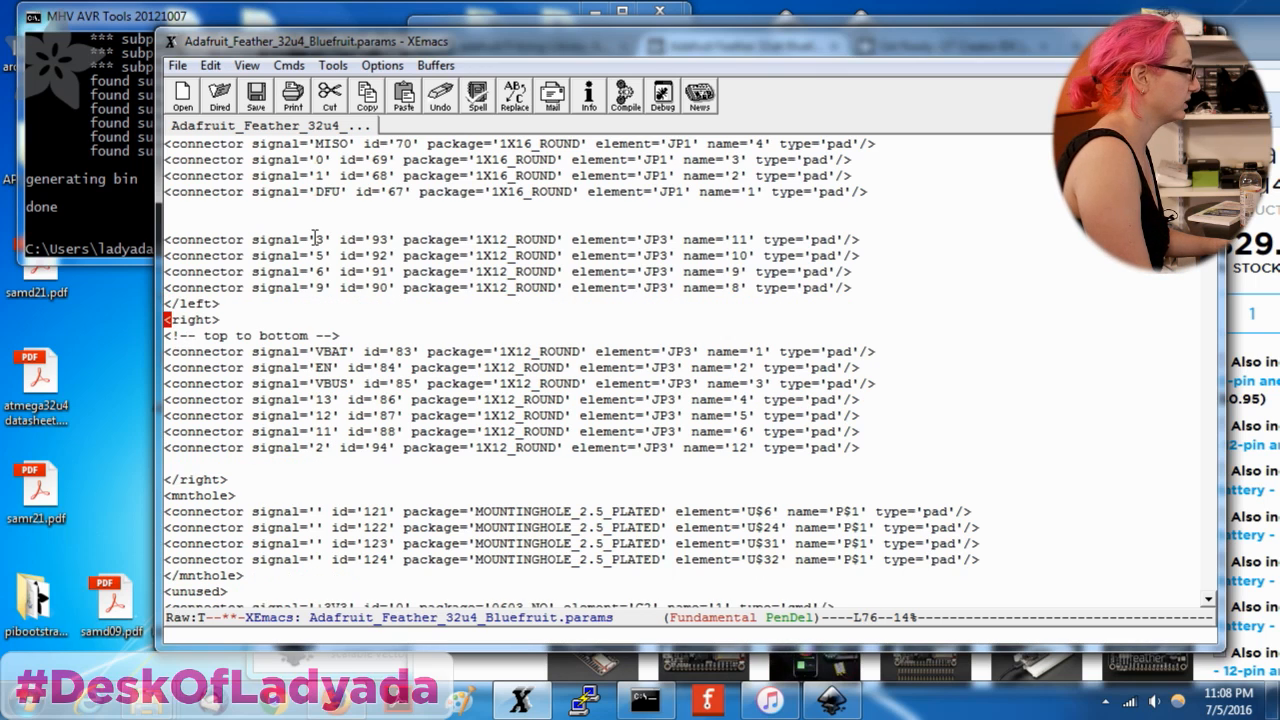
key(ctrl+y)
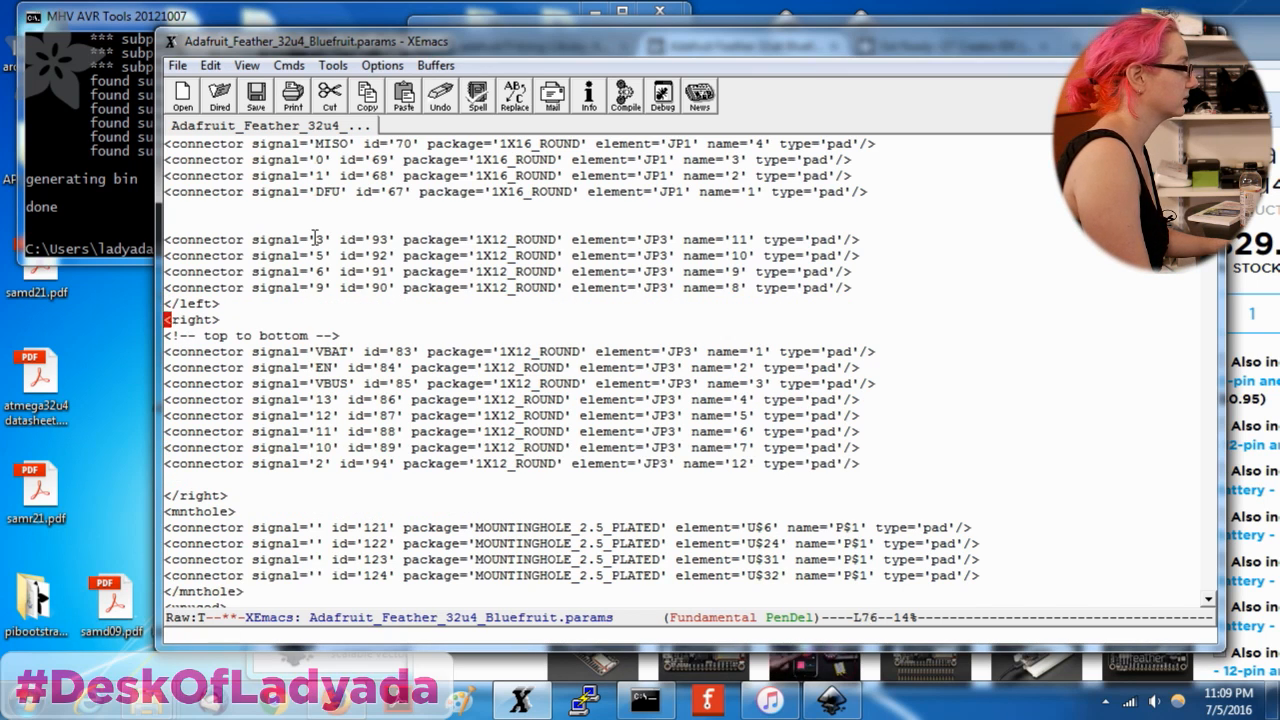
key(ctrl+k)
key(ctrl+k)
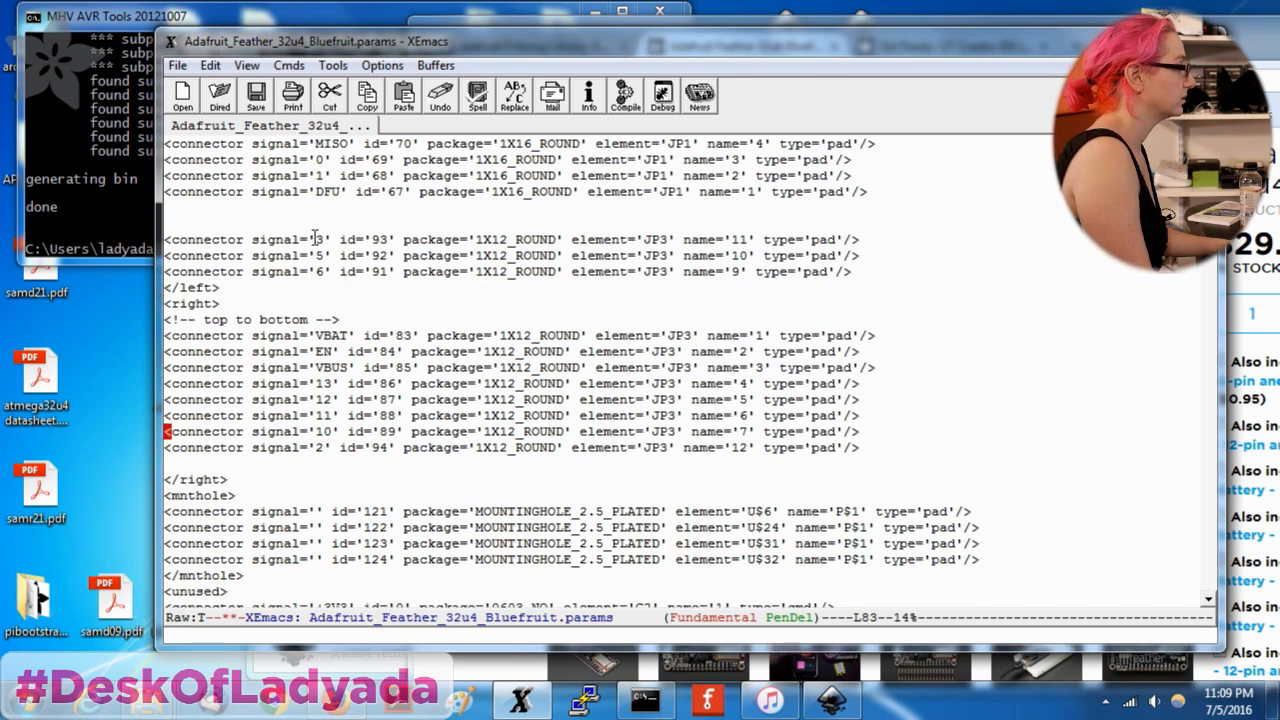
key(Up)
key(ctrl+y)
Move the connector lines for signals 6 and 5 out of the left list to directly below signal 9.
key(Up)
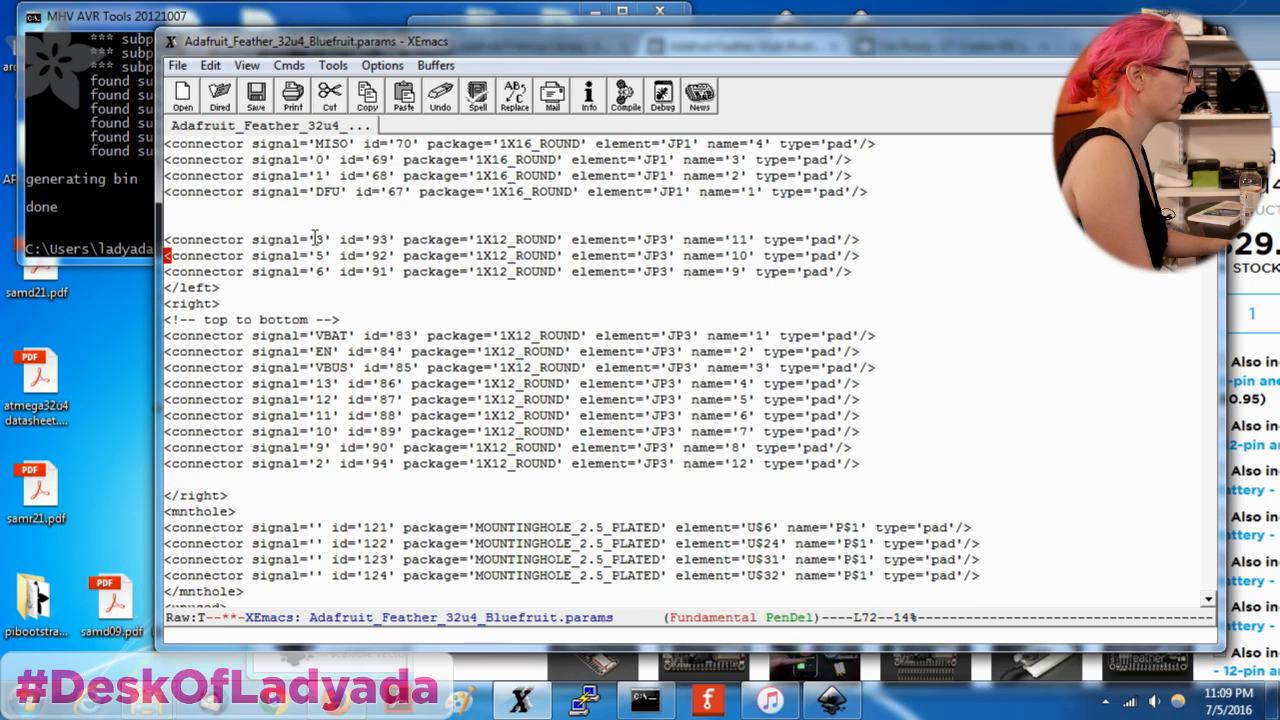
key(ctrl+k)
key(ctrl+k)
key(Down)
key(Down)
key(ctrl+y)
key(Up)
key(Up)
key(Up)
key(ctrl+k)
key(ctrl+k)
key(Down)
key(ctrl+y)
key(Up)
key(Up)
key(ctrl+k)
key(ctrl+k)
key(ctrl+k)
key(ctrl+k)
key(ctrl+k)
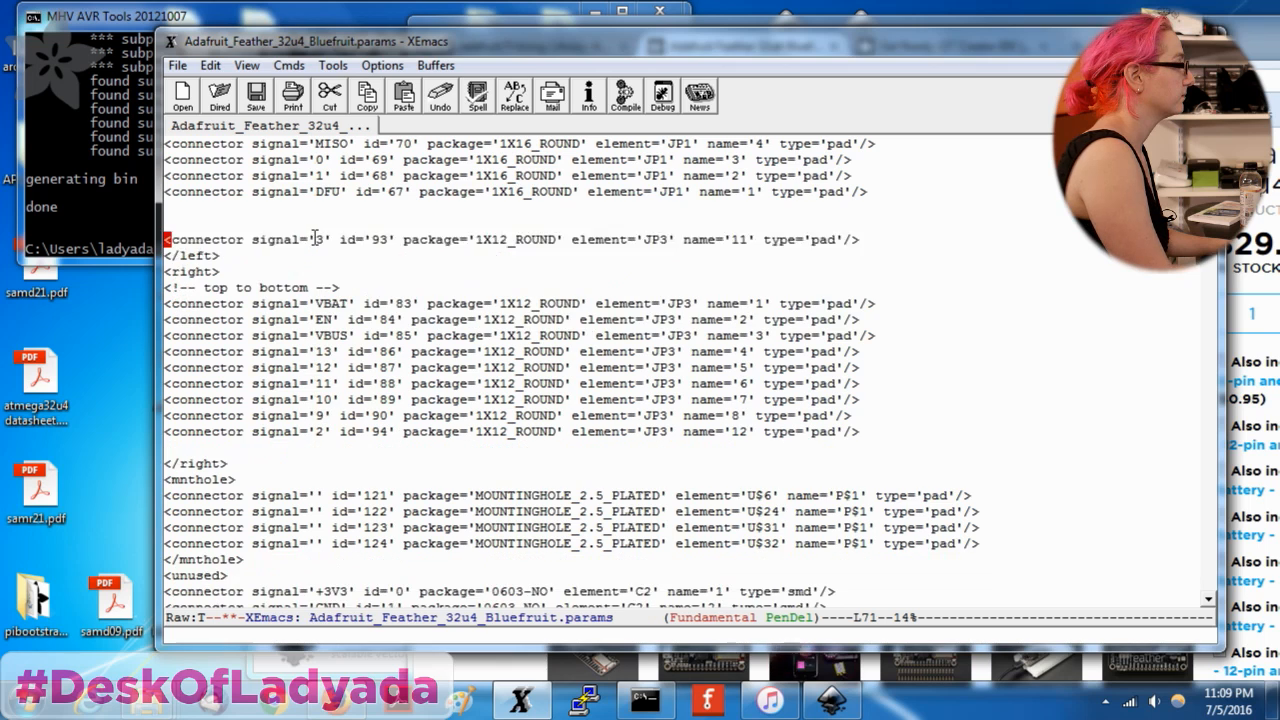
Move the signal 3 line to directly above signal 2, remove the blank lines below DFU, and save the params file.
key(Up)
key(Up)
key(ctrl+k)
key(ctrl+k)
key(ctrl+k)
key(Down)
key(Down)
key(Down)
key(Down)
key(Down)
key(Down)
key(Down)
key(Up)
key(Up)
key(ctrl+y)
key(ctrl+x)
key(ctrl+s)
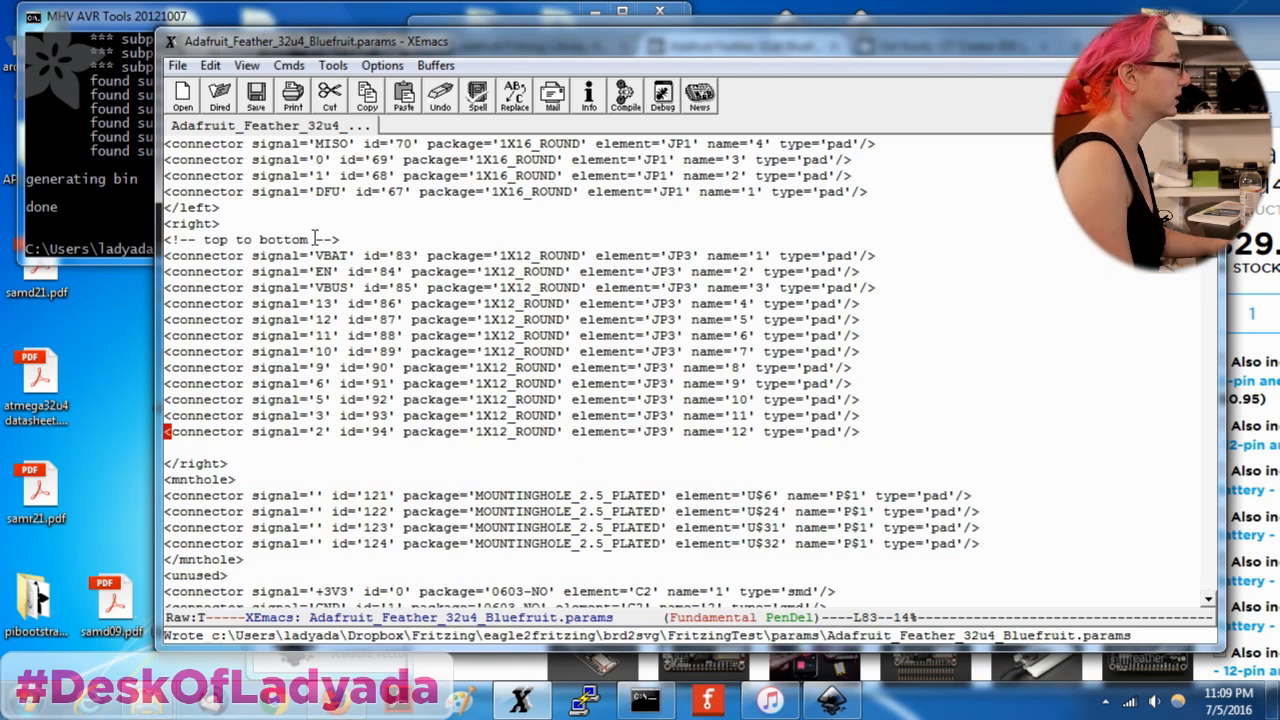
Remove the blank line at the end of the right list and save the params file.
key(ctrl+e)
key(ctrl+k)
key(ctrl+x)
key(ctrl+s)
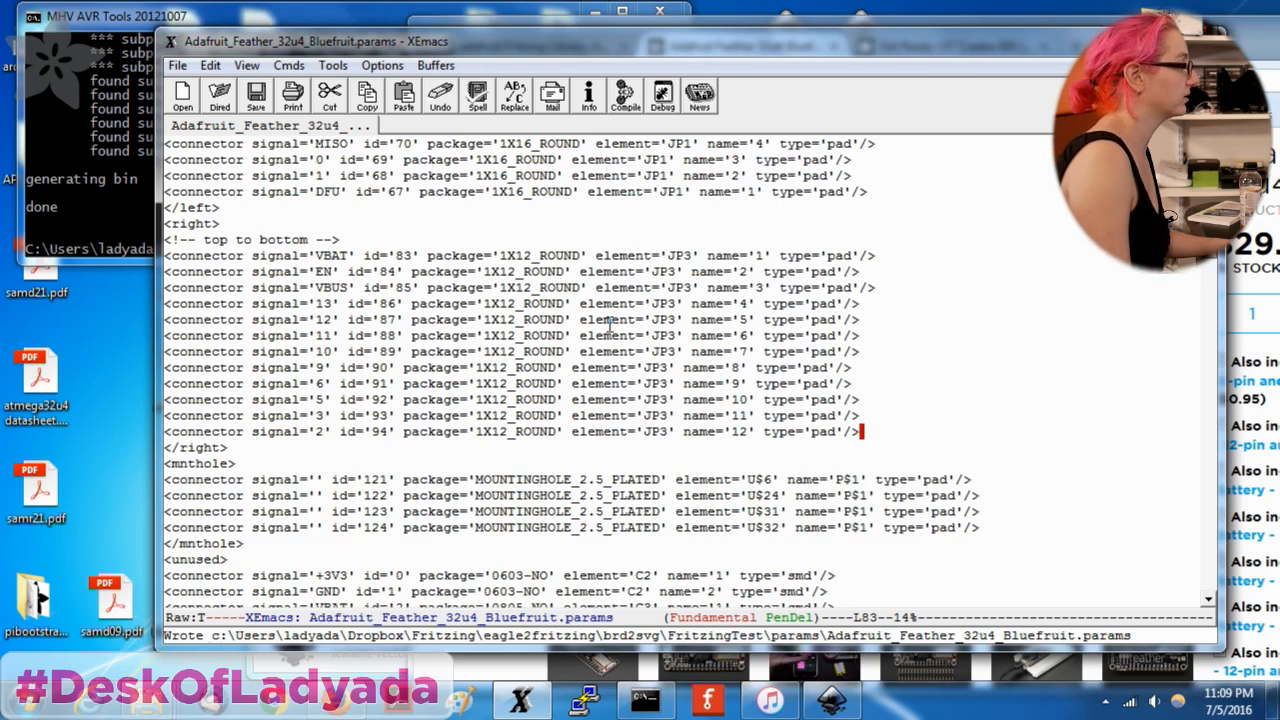
Minimize XEmacs and rerun run.py in the command prompt to regenerate the part files.
click(1130, 37)
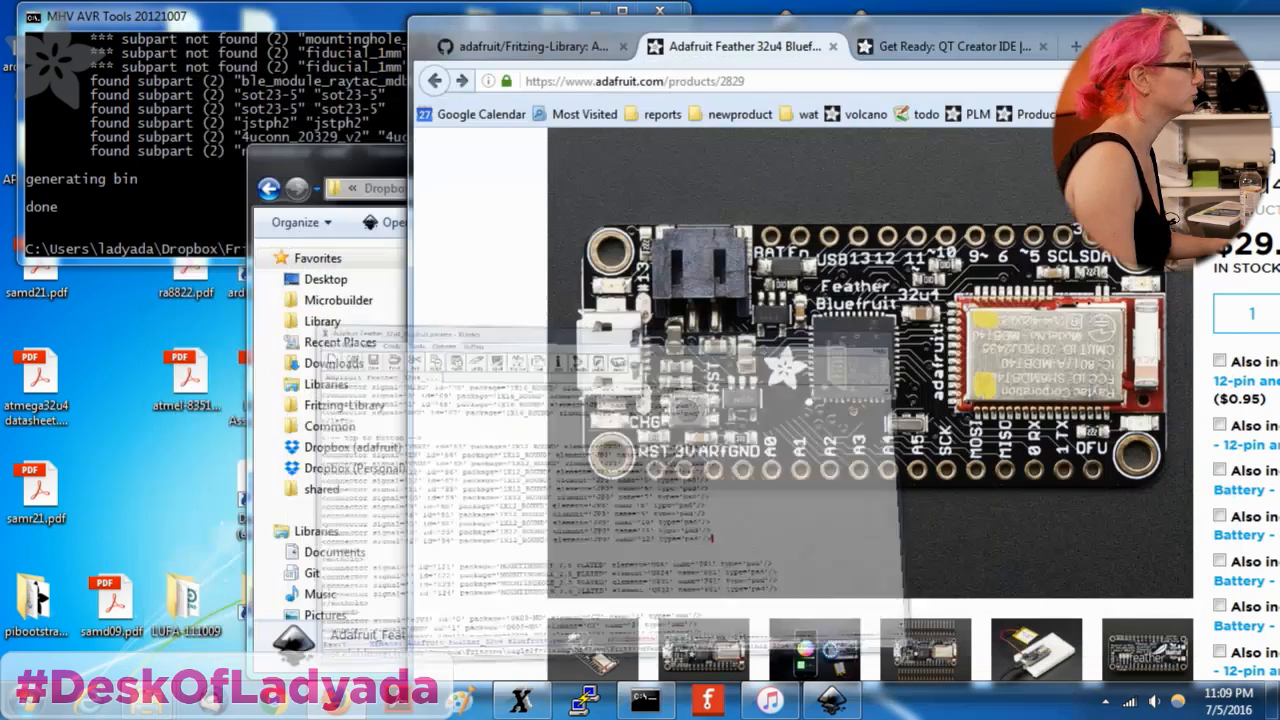
click(250, 105)
key(Up)
key(Return)
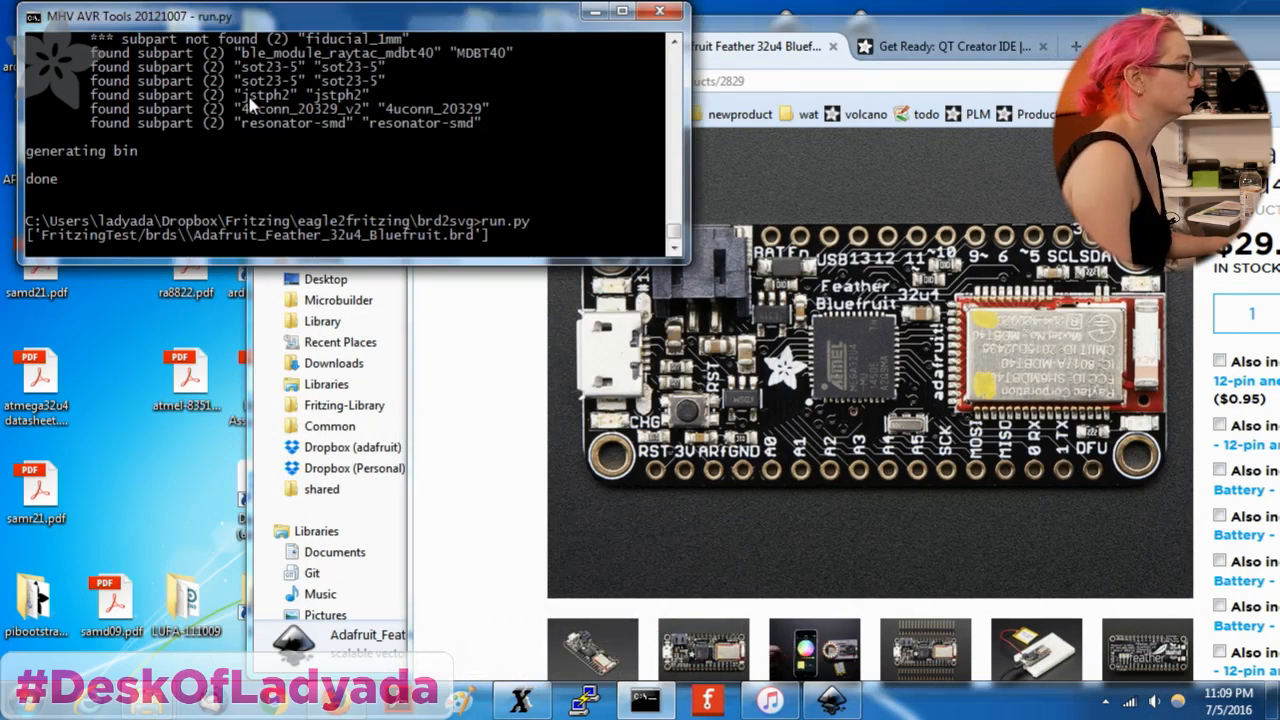
Switch to Inkscape and revert Adafruit_Feather_32u4_Bluefruit_schematic.svg to load the regenerated version.
click(831, 705)
drag(352, 32, 733, 71)
ctrl+scroll(794, 289, down, 2)
ctrl+scroll(845, 190, up, 1)
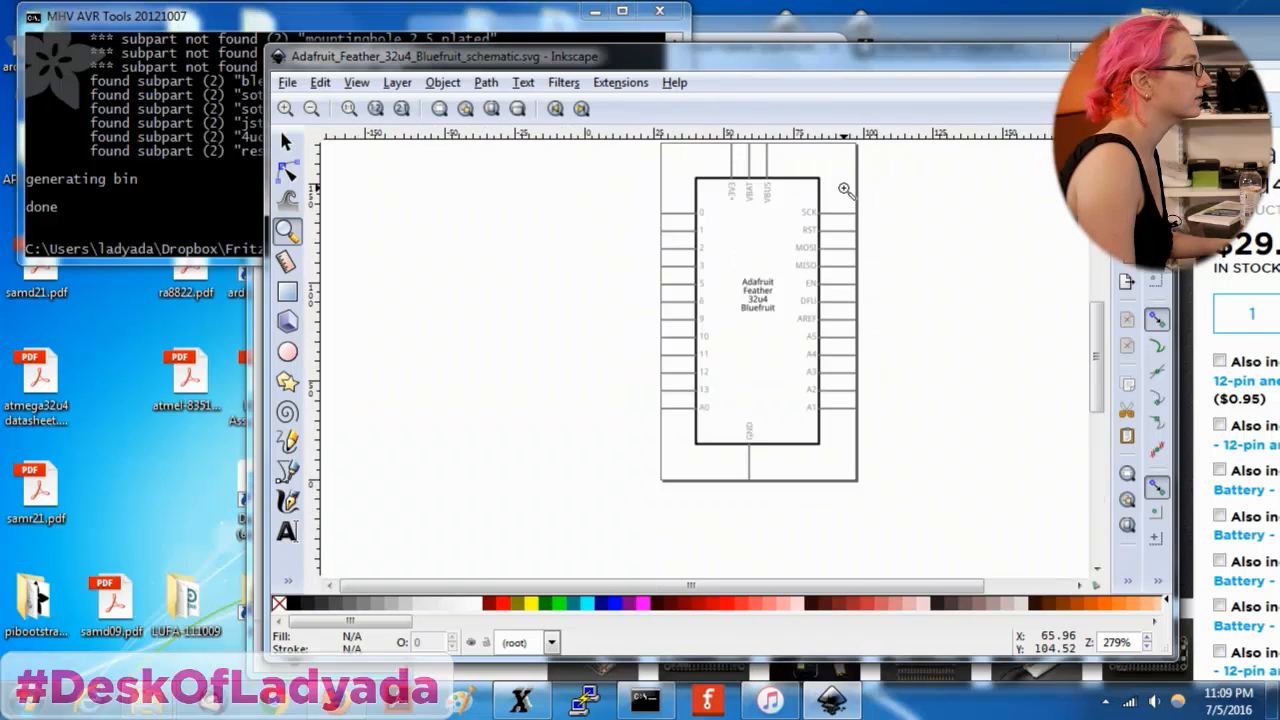
ctrl+scroll(845, 190, up, 1)
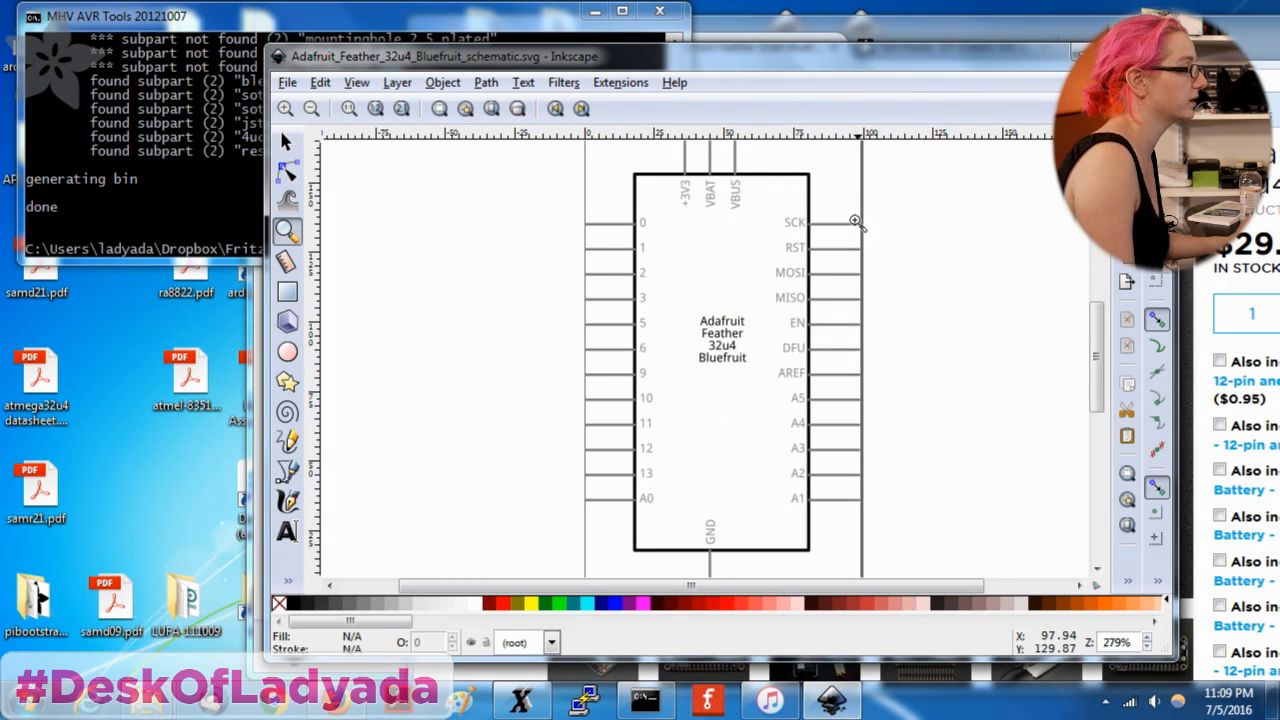
click(289, 83)
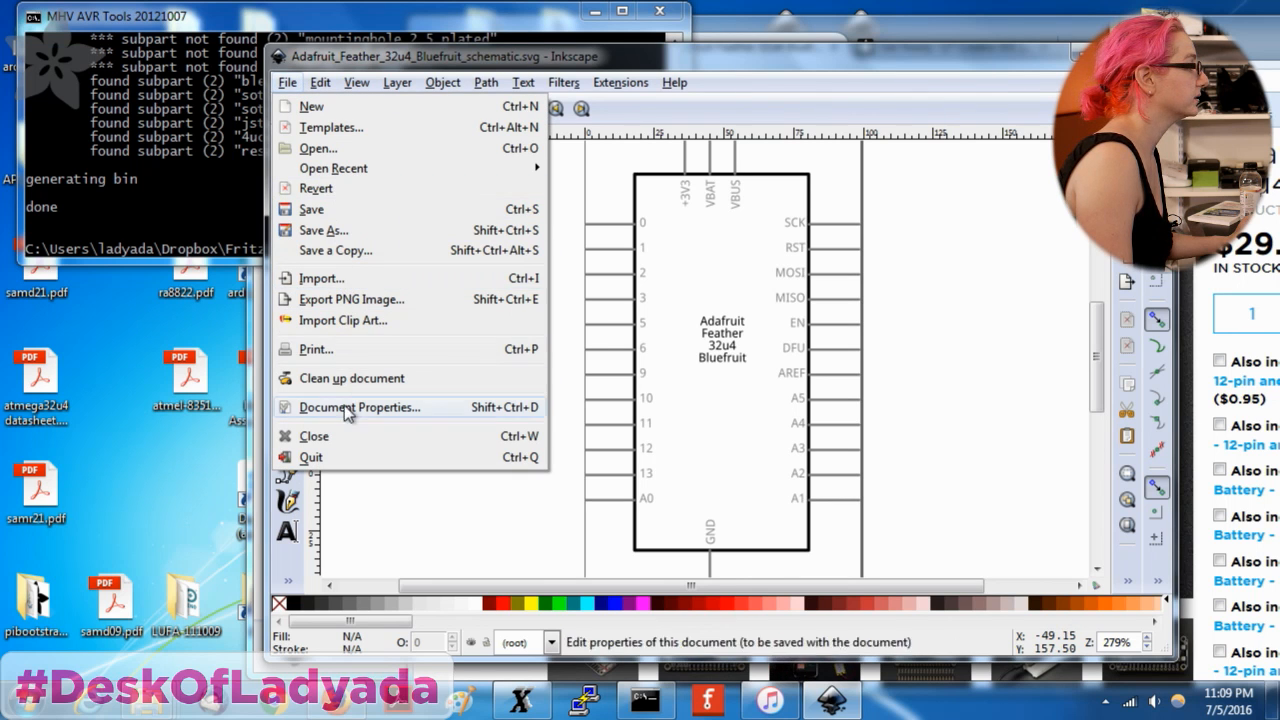
click(318, 188)
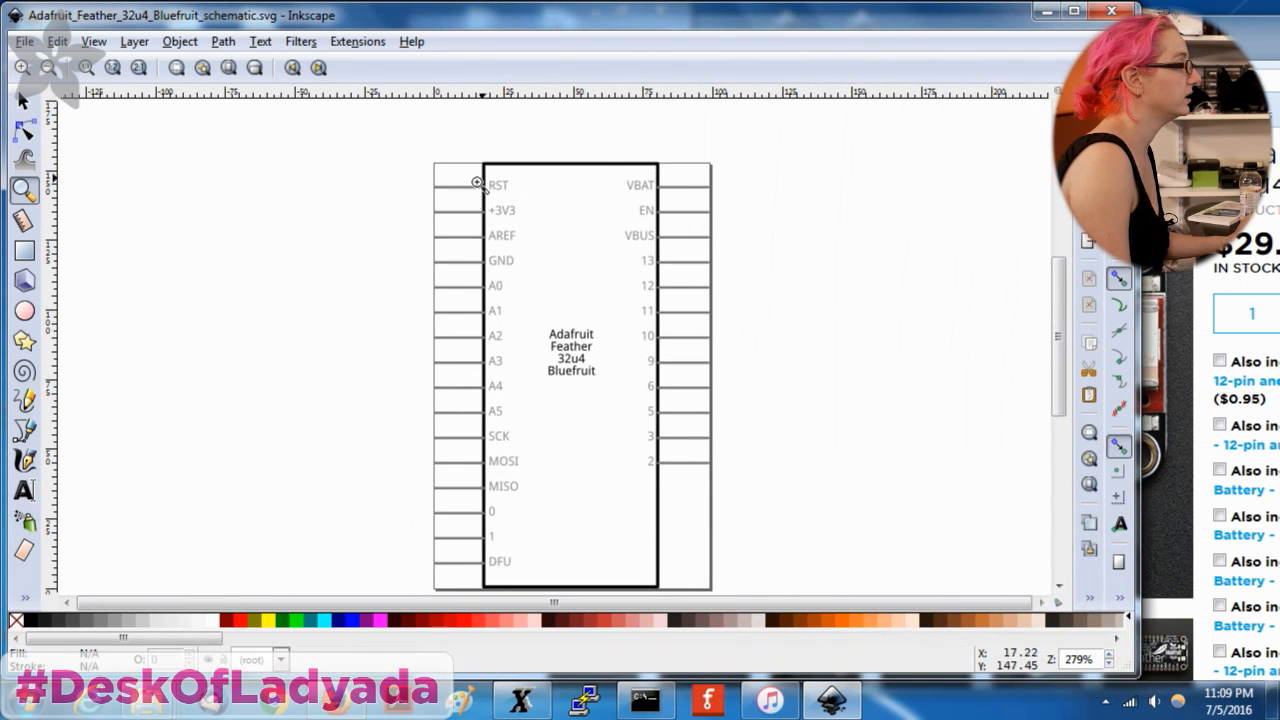
Compare the schematic's pin order with the board photo in Firefox, then return to Inkscape and activate the selection tool.
click(1252, 56)
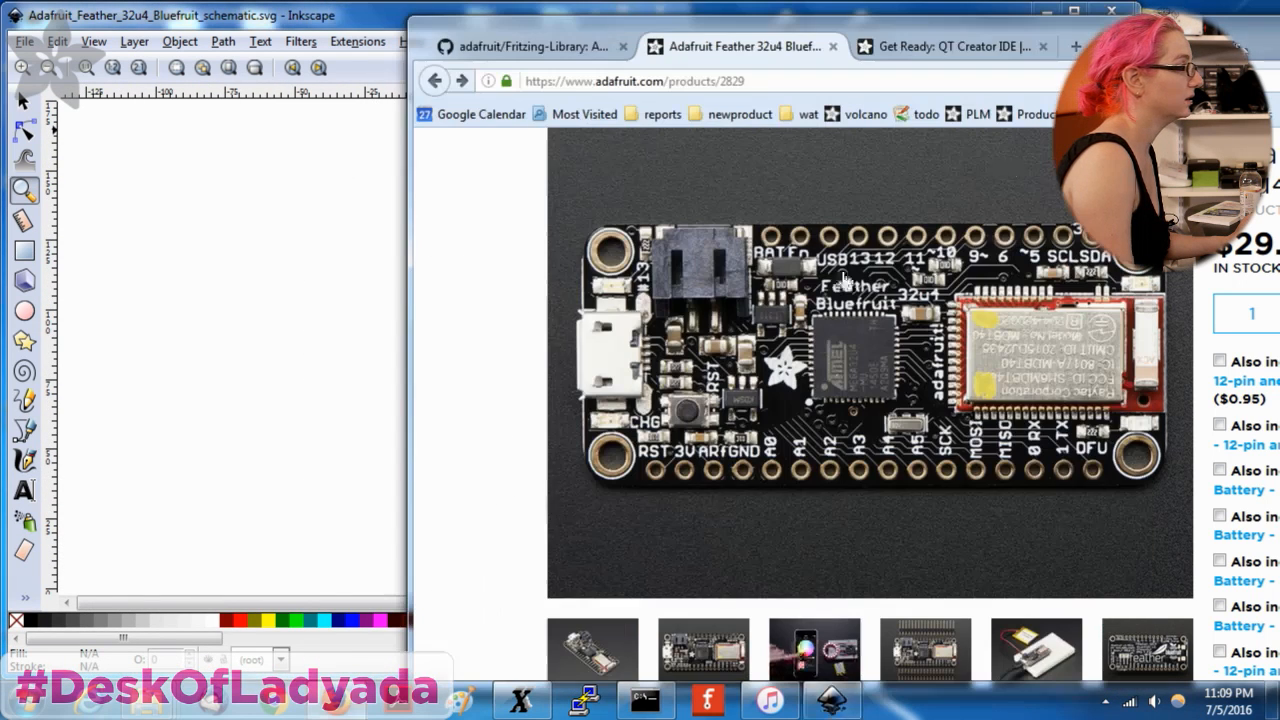
click(348, 24)
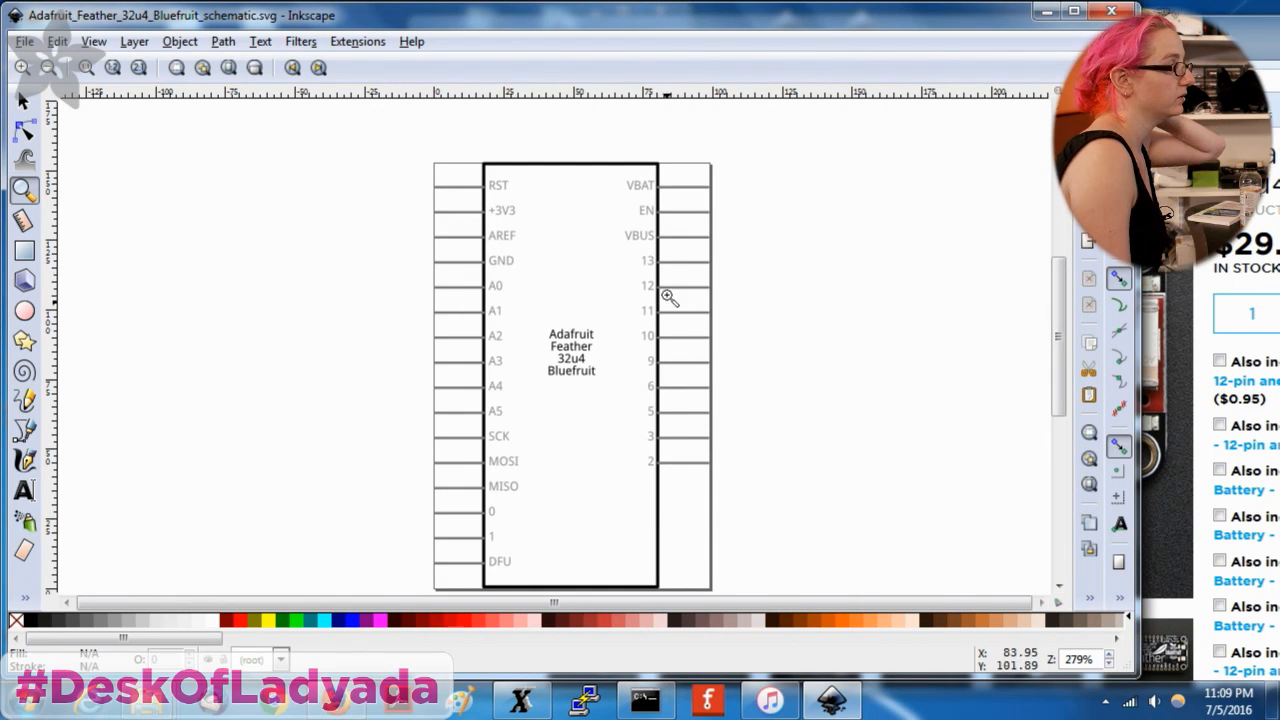
click(24, 101)
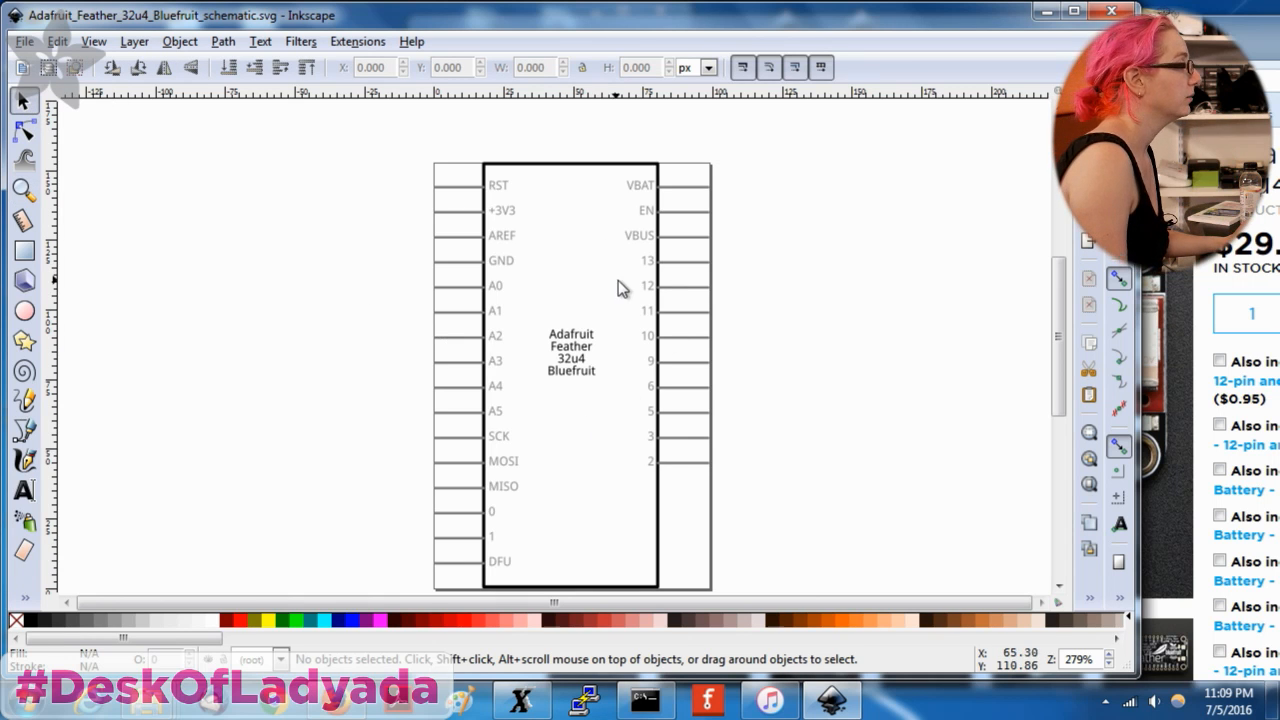
Ungroup the schematic drawing so its pins and labels can be selected individually.
right_click(652, 281)
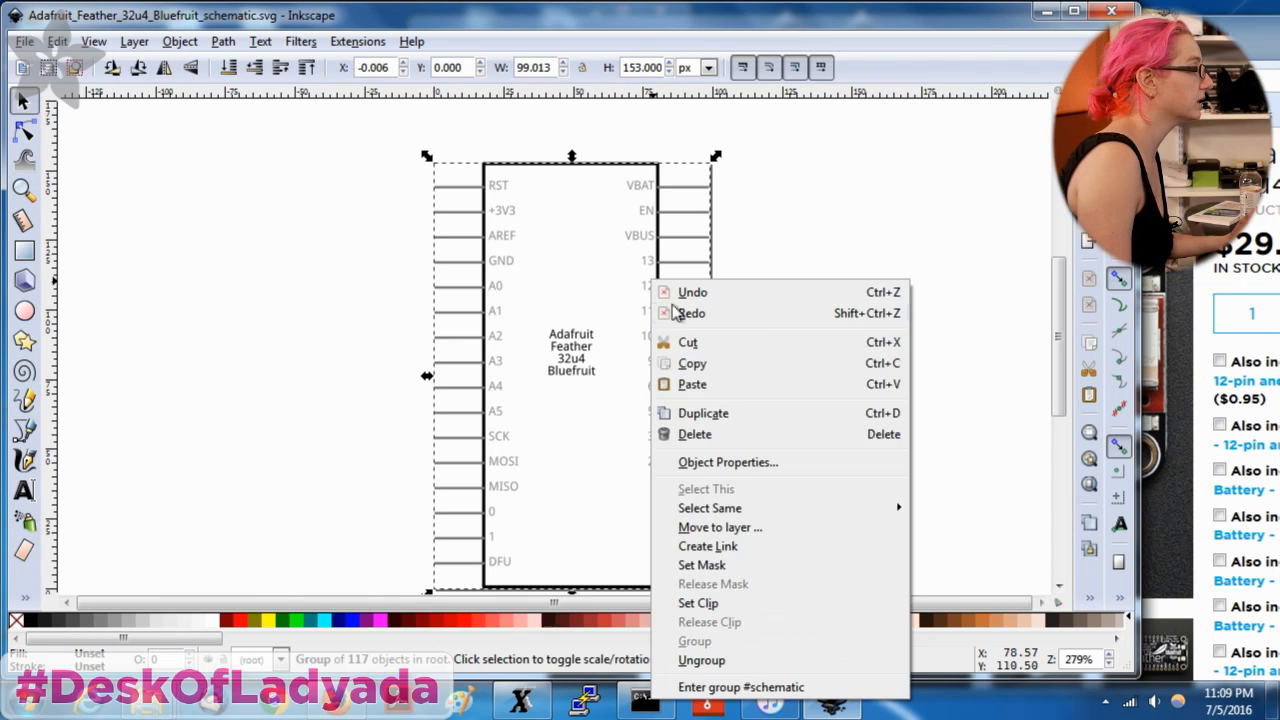
click(744, 660)
click(751, 503)
drag(751, 500, 860, 310)
Set the document's default units to inches in Document Properties.
click(1073, 10)
key(shift+ctrl+d)
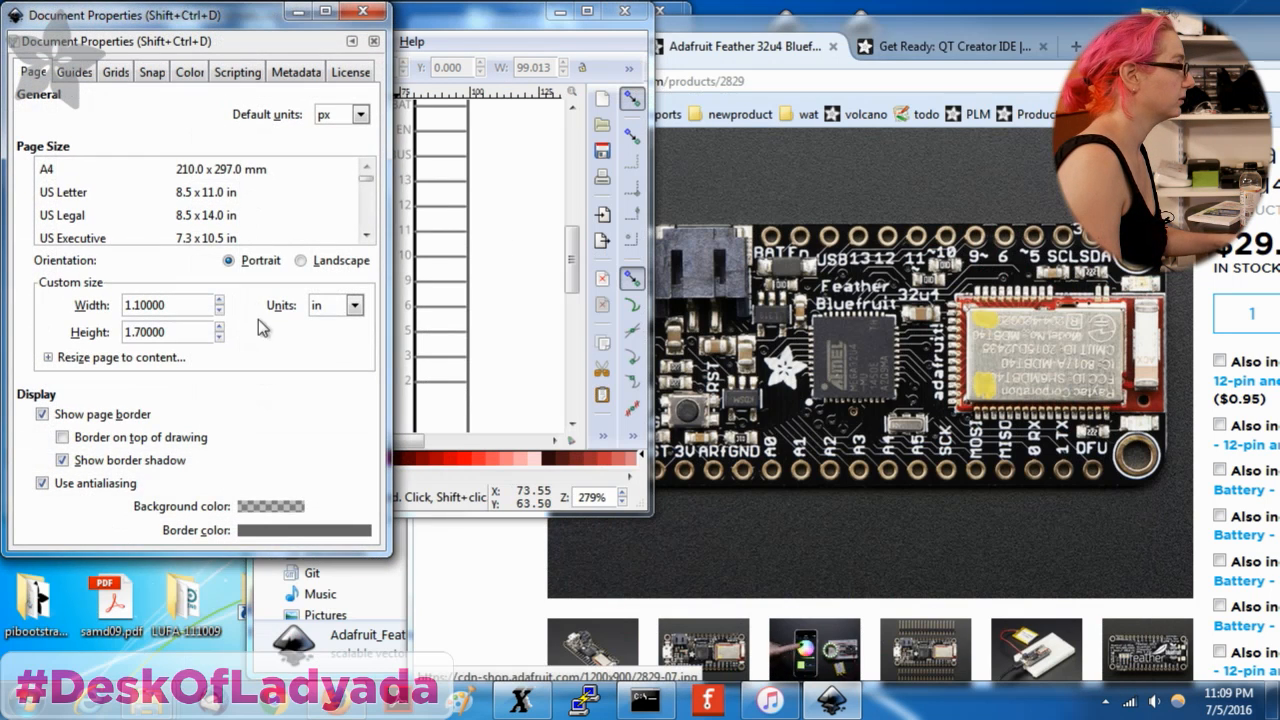
click(350, 114)
click(337, 206)
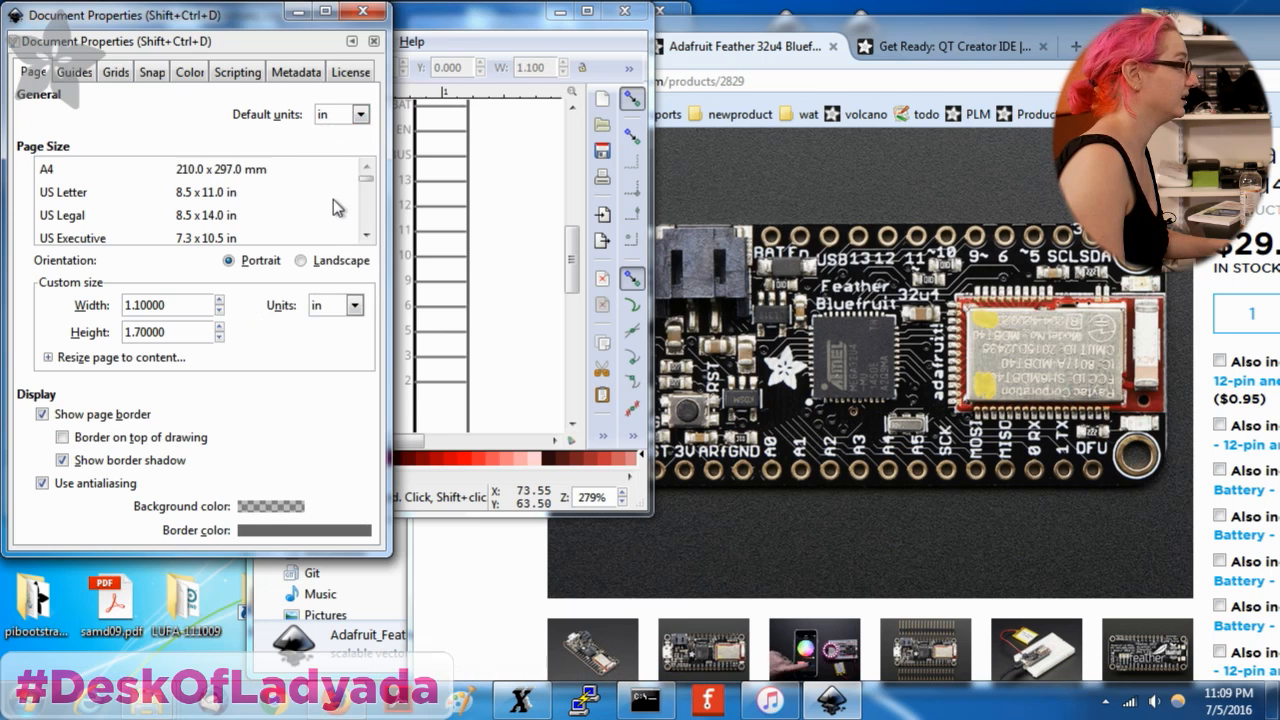
click(362, 12)
drag(632, 502, 1090, 676)
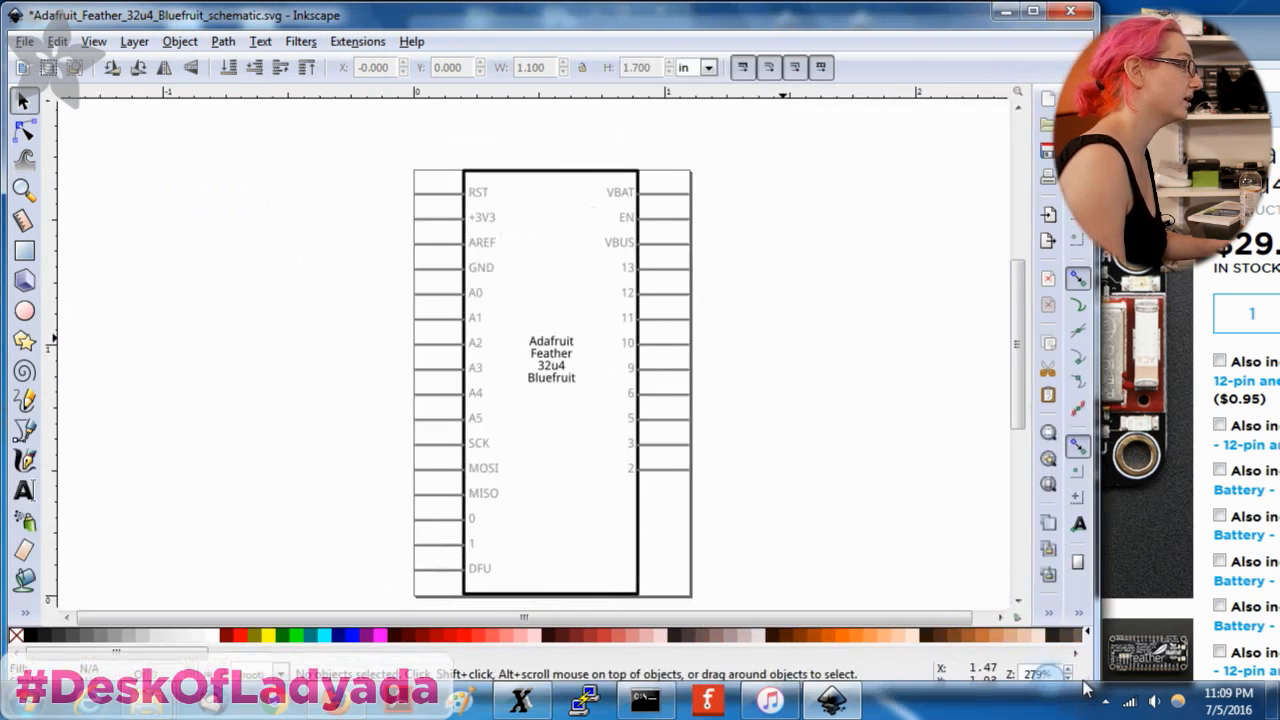
Move the whole VBAT-to-2 pin column down to a Y position of 0.090 in and save the schematic SVG.
drag(768, 547, 595, 148)
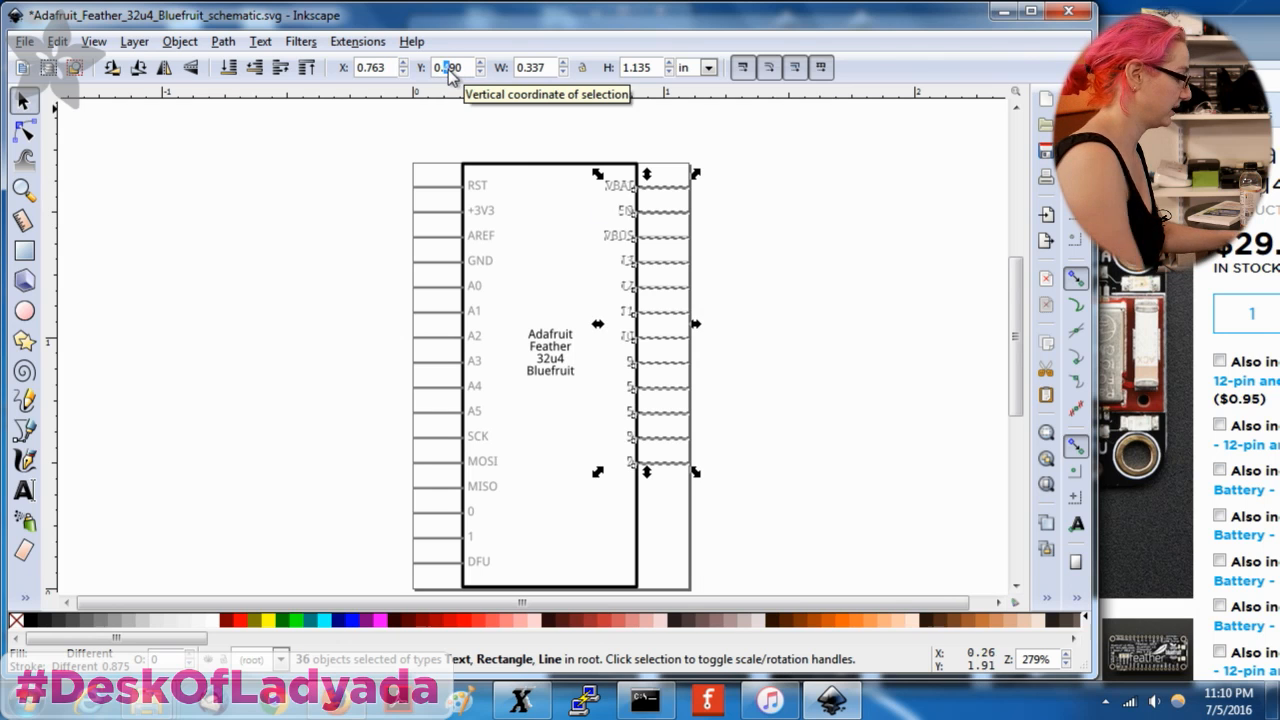
text(0)
key(Return)
click(896, 305)
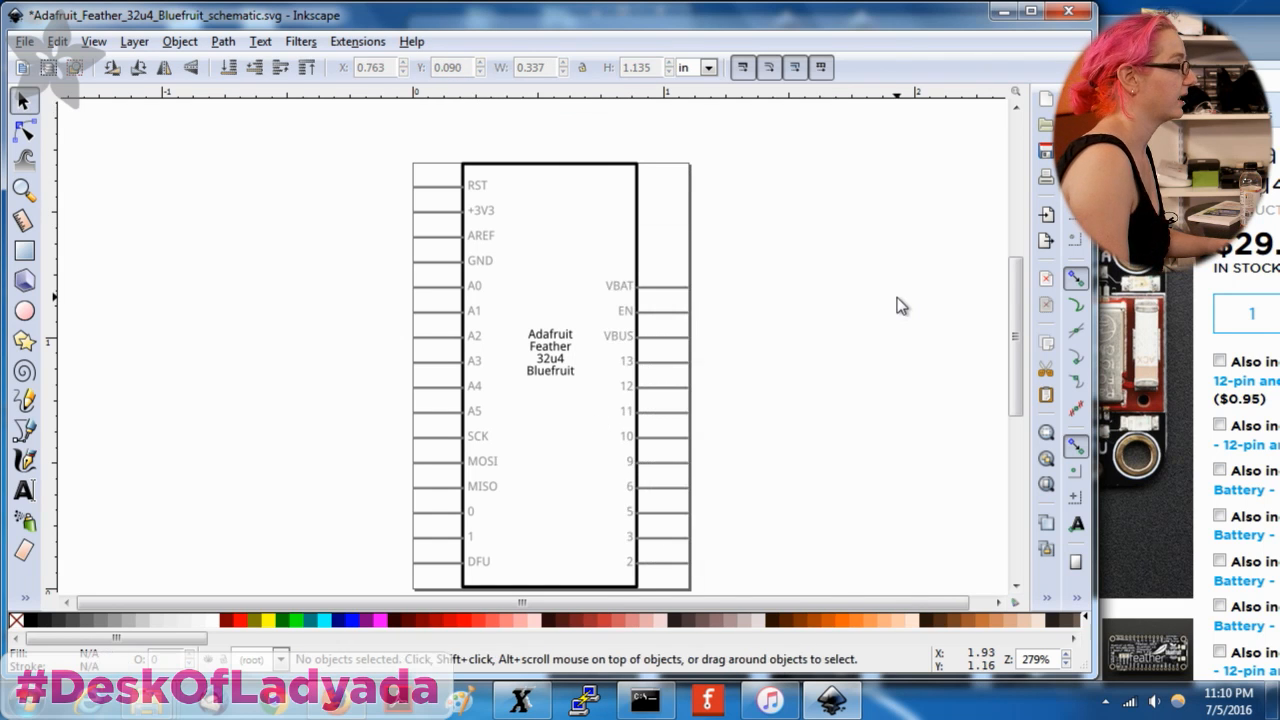
key(ctrl+s)
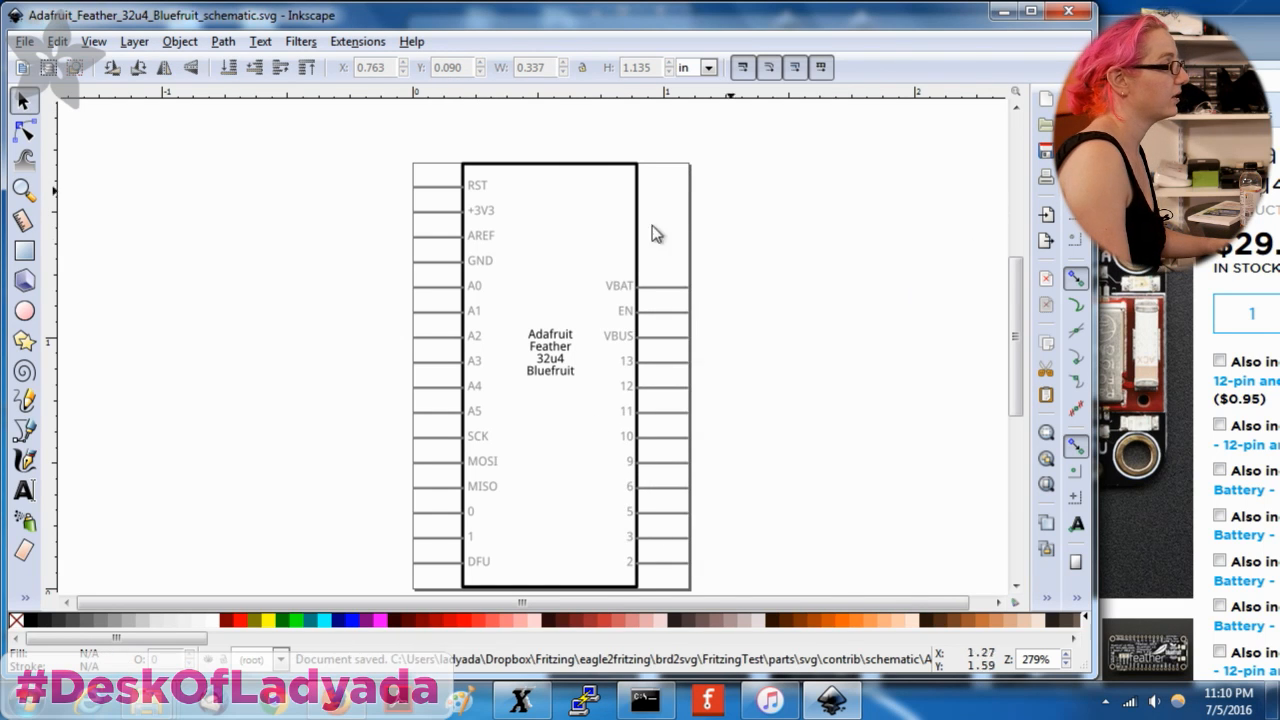
Compare the schematic's shifted pin layout with the Feather board photo in Firefox.
drag(950, 24, 703, 24)
click(957, 22)
drag(957, 22, 1114, 22)
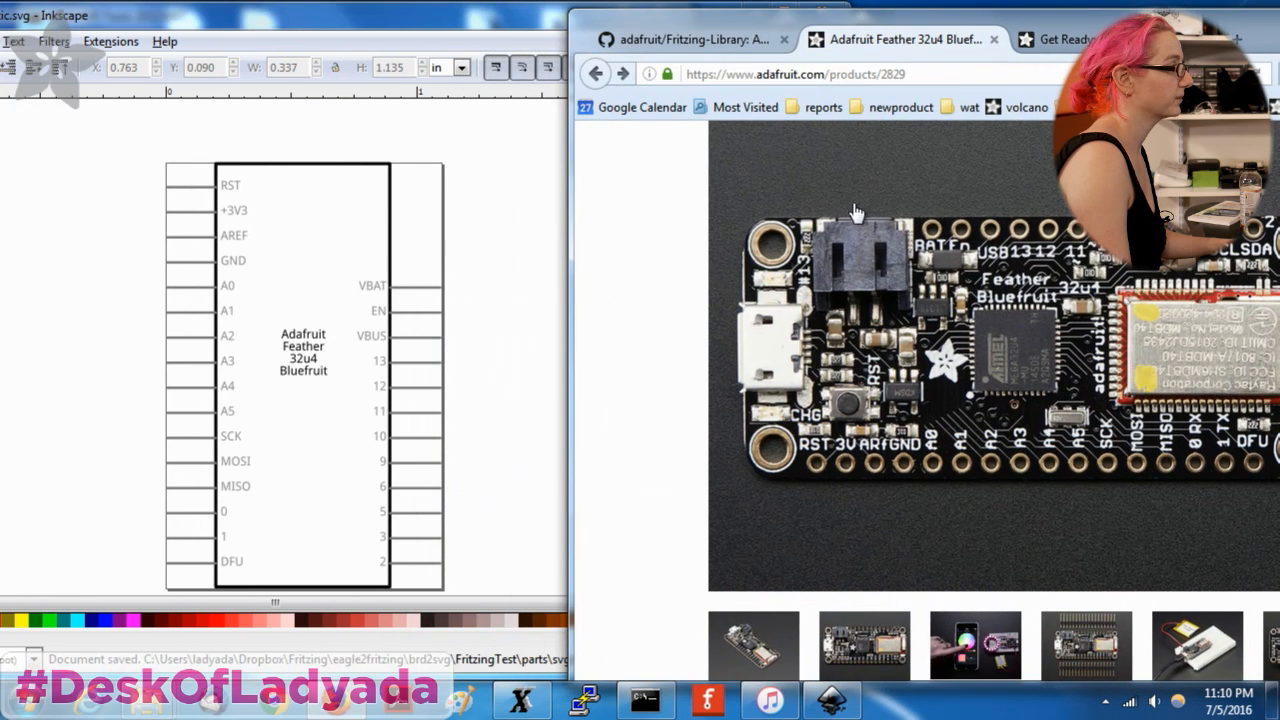
click(428, 237)
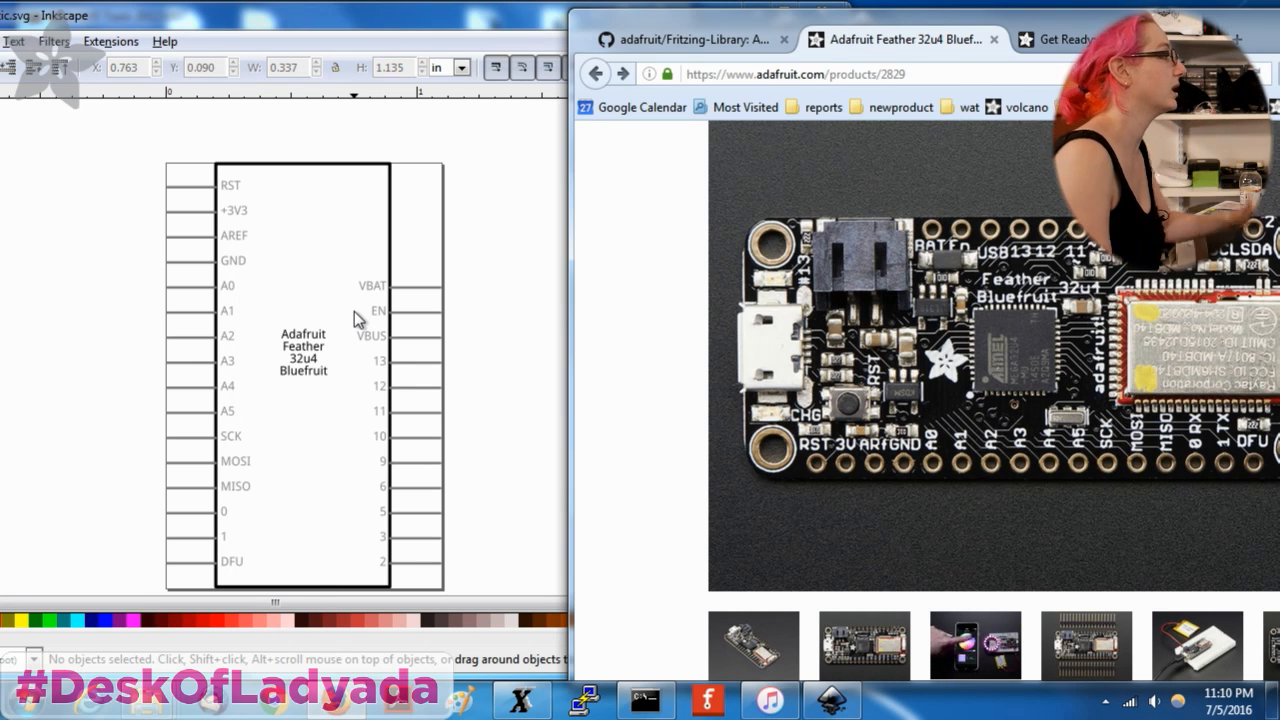
drag(533, 30, 830, 32)
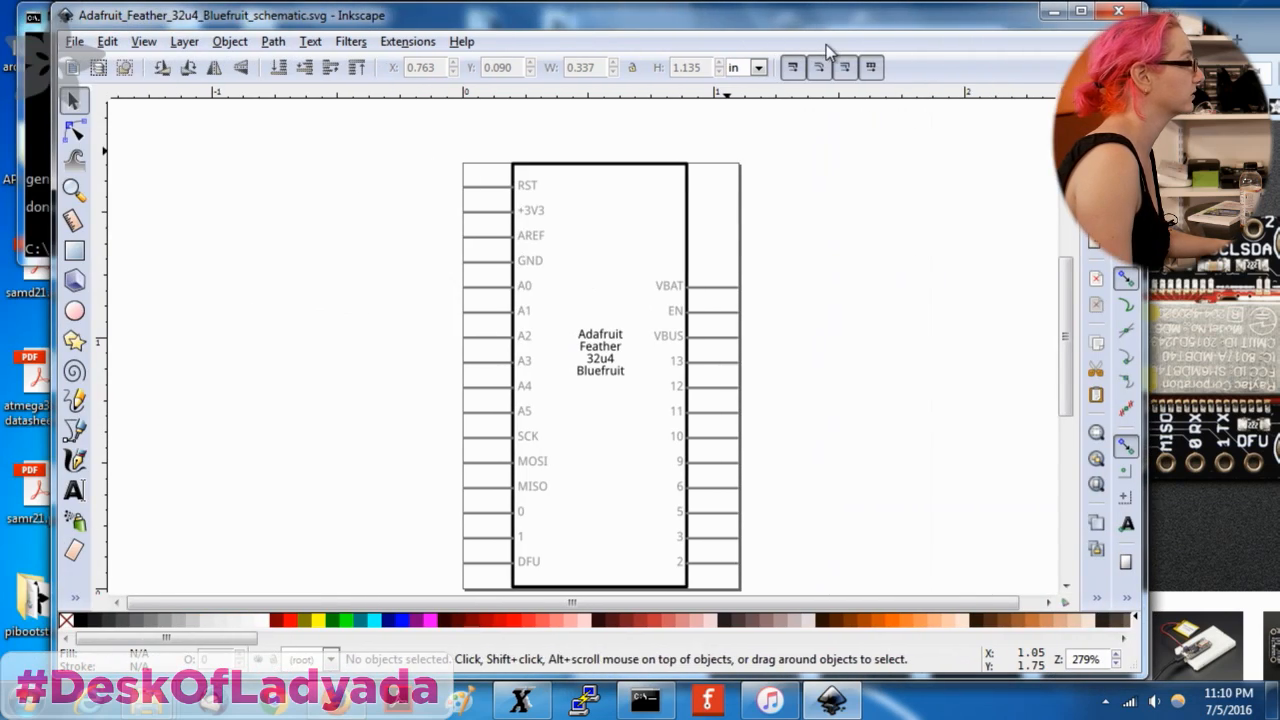
Quit Inkscape and copy the edited schematic SVG from the contrib schematic folder to the desktop.
click(75, 42)
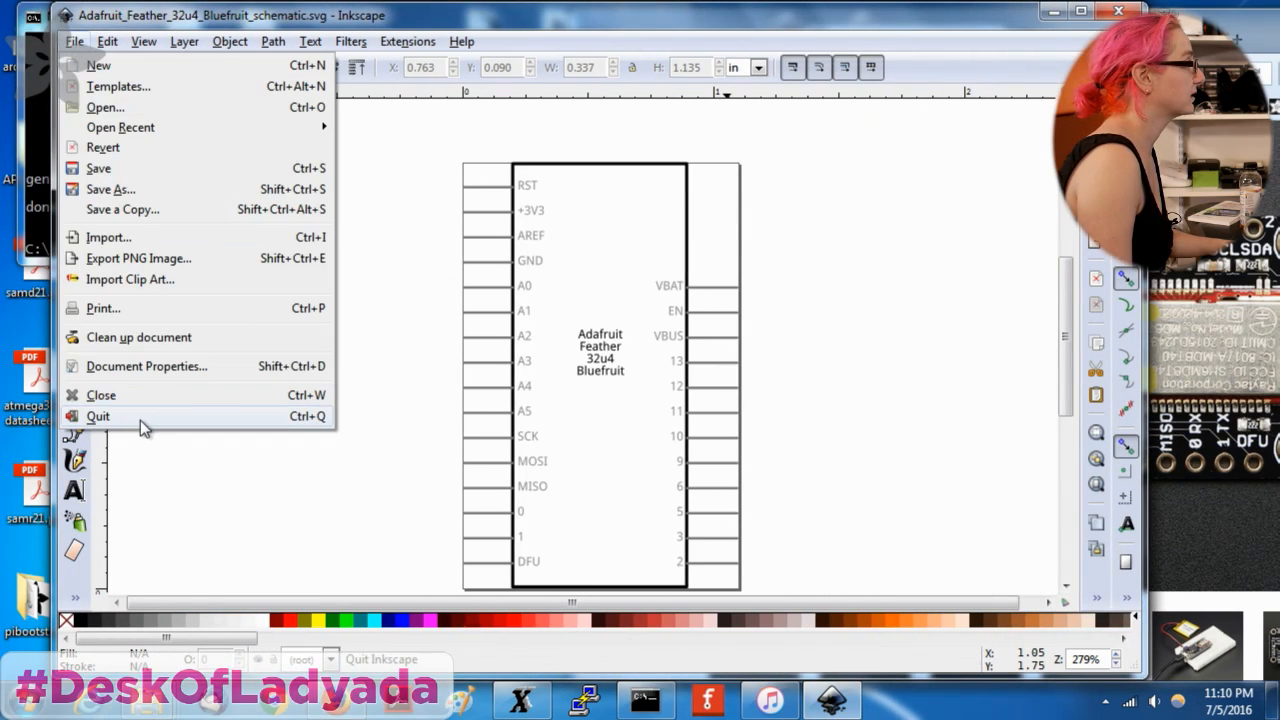
click(98, 416)
drag(1262, 42, 783, 61)
click(1255, 42)
click(708, 312)
drag(695, 277, 970, 92)
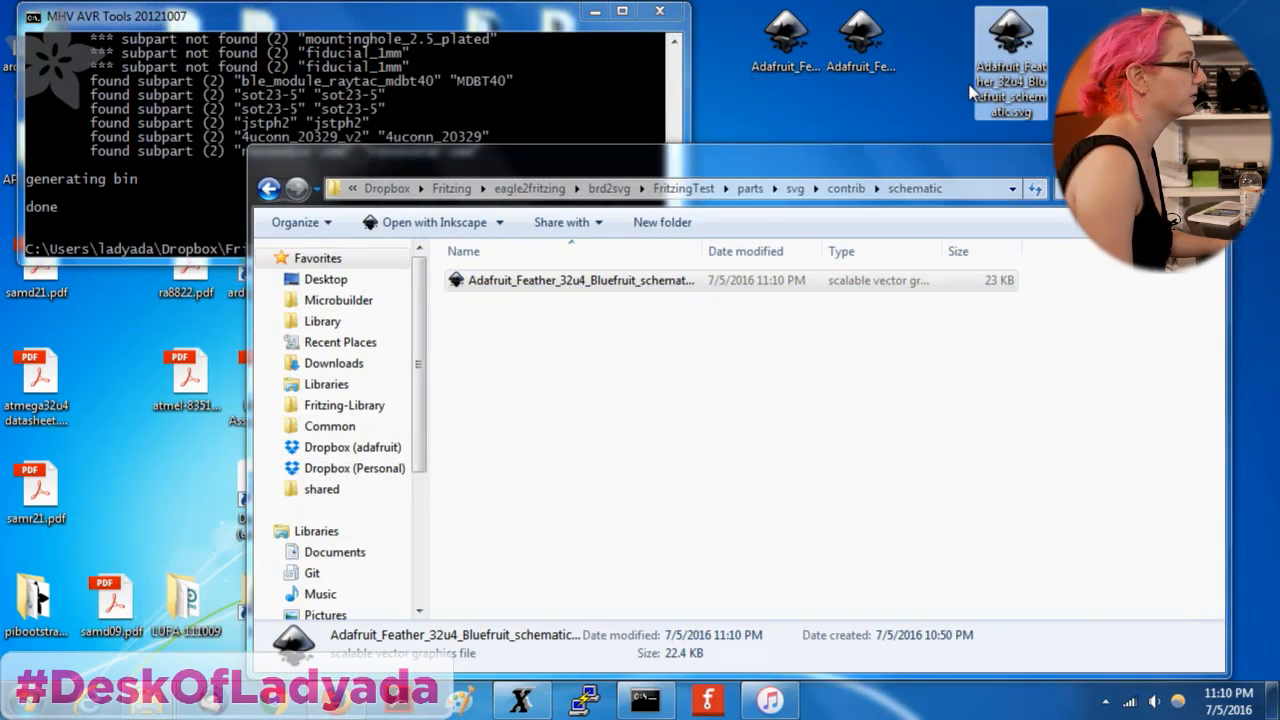
Copy Adafruit_Feather_32u4_Bluefruit_pcb.svg from the desktop into the contrib pcb folder, replacing the existing file.
click(846, 188)
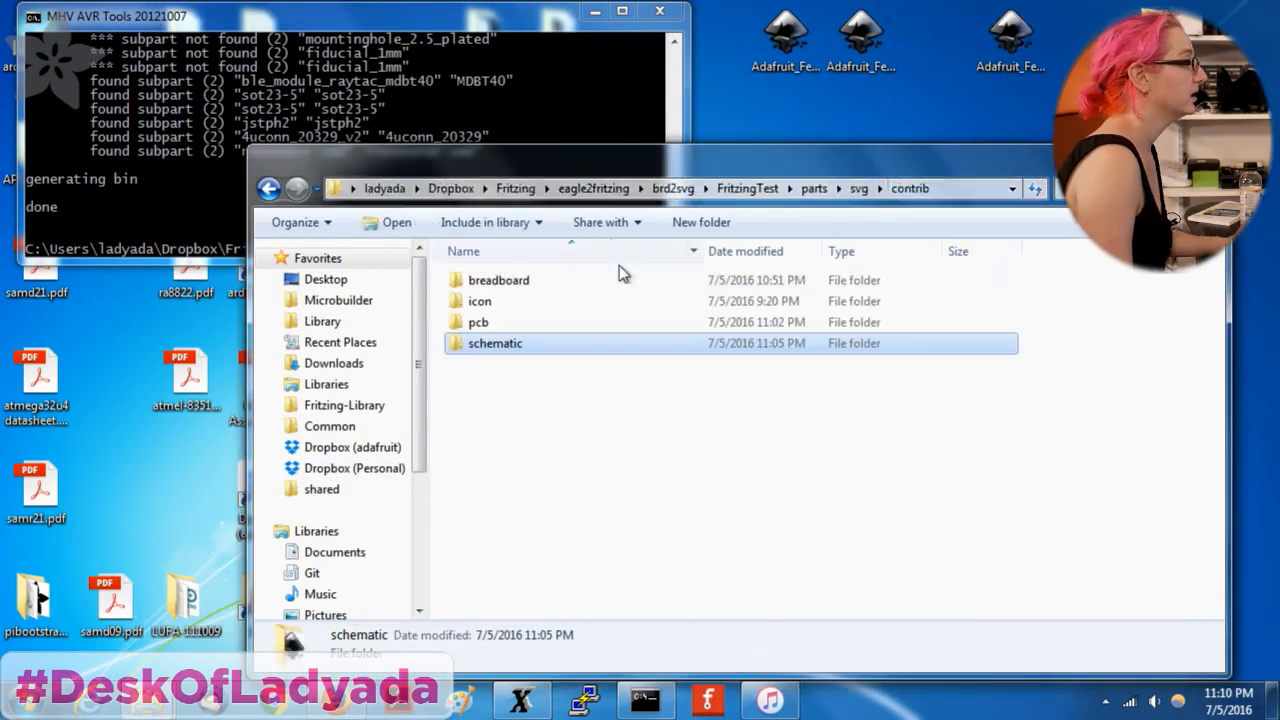
double_click(517, 323)
click(1000, 35)
click(860, 38)
click(795, 38)
drag(836, 46, 782, 319)
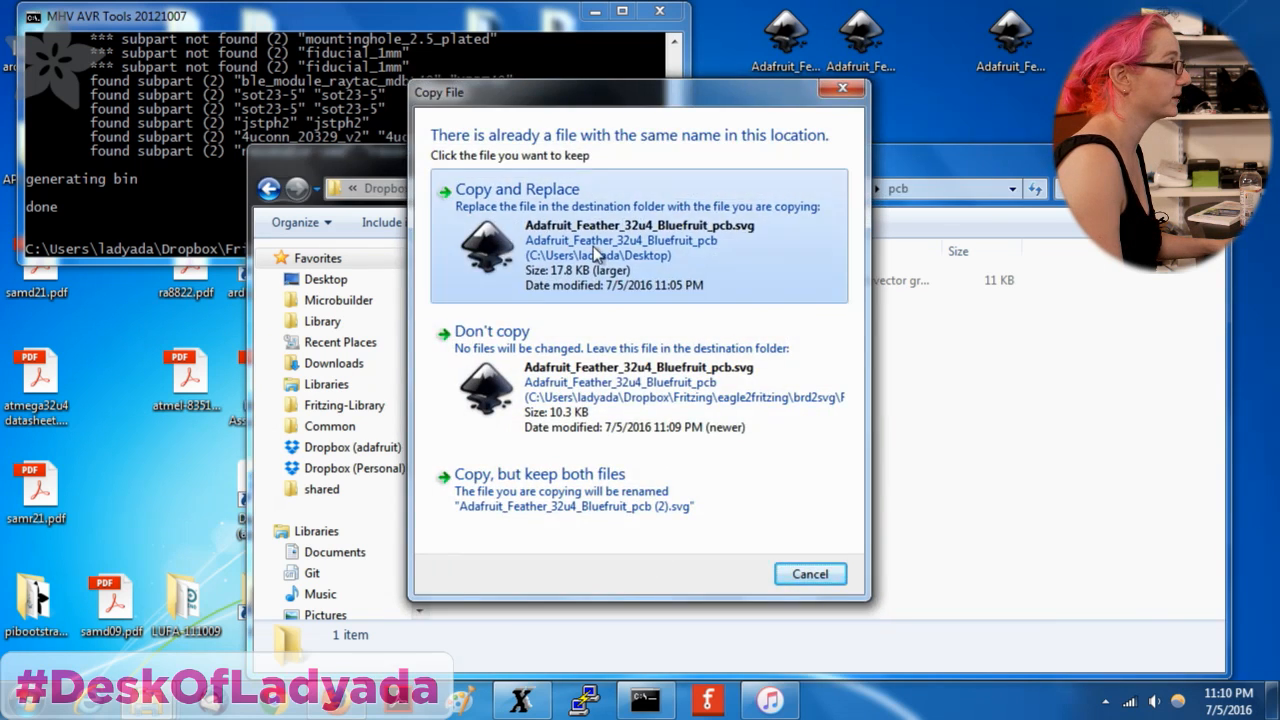
click(595, 250)
Copy Adafruit_Feather_32u4_Bluefruit_breadboard.svg from the desktop into the contrib breadboard folder, replacing the existing file.
click(830, 188)
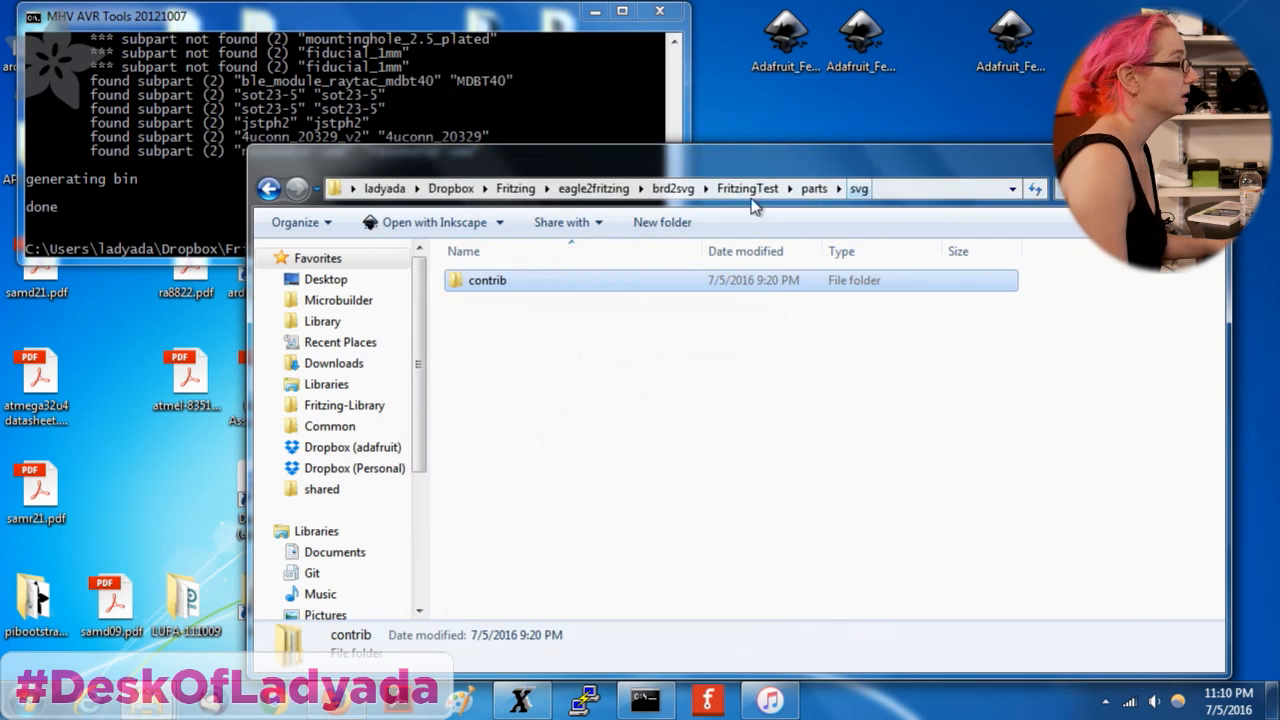
double_click(571, 281)
double_click(519, 280)
drag(786, 38, 742, 352)
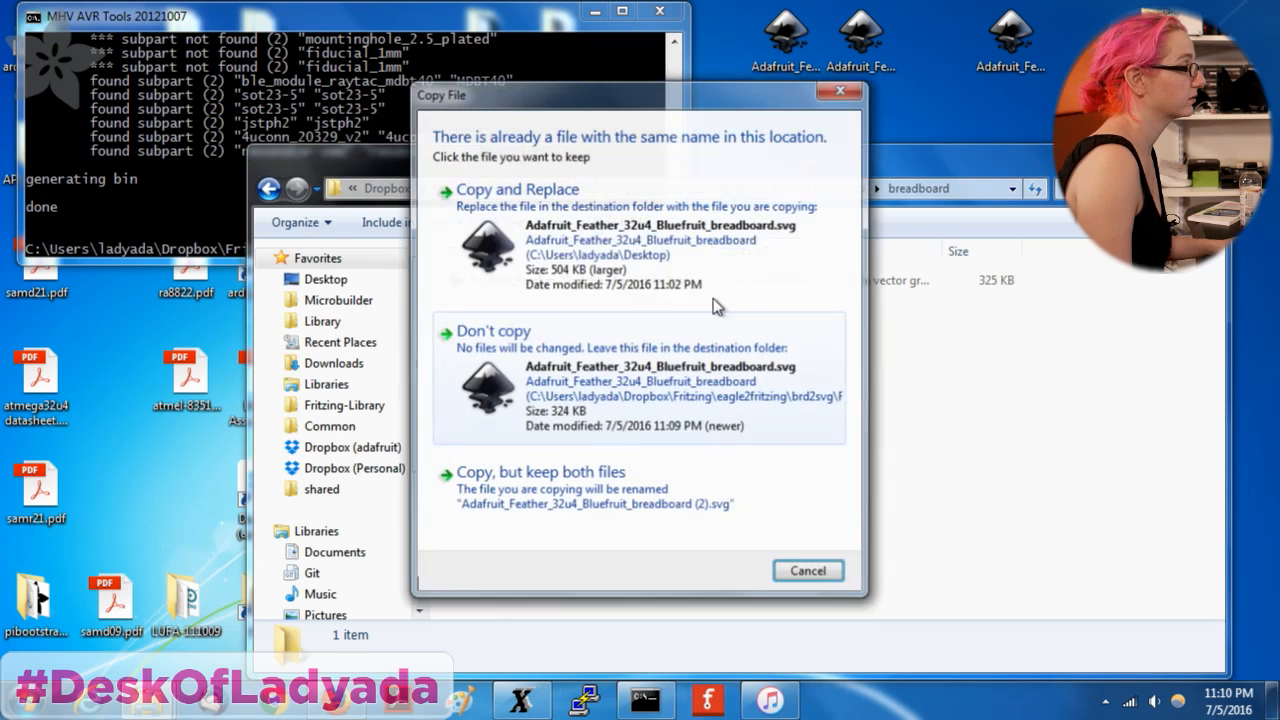
click(686, 206)
Open the FritzingTest parts folder and arrange the Documents Fritzing parts folder window beside it.
click(788, 190)
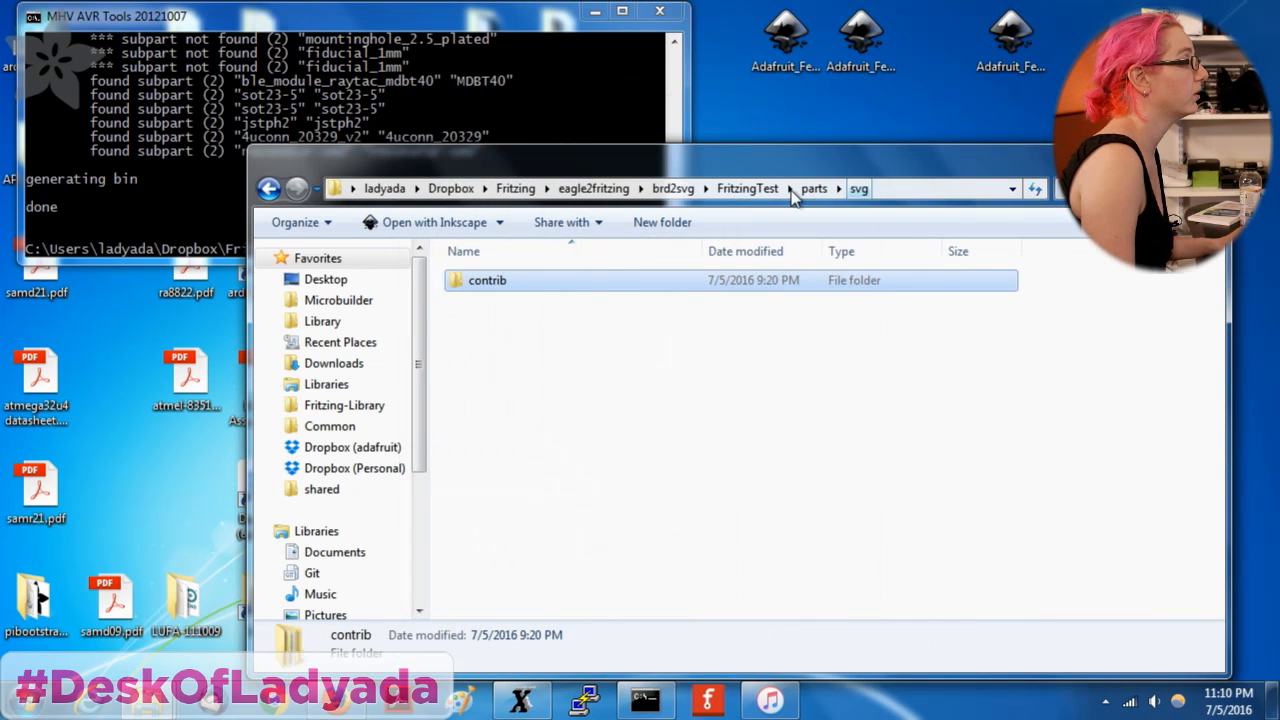
click(767, 190)
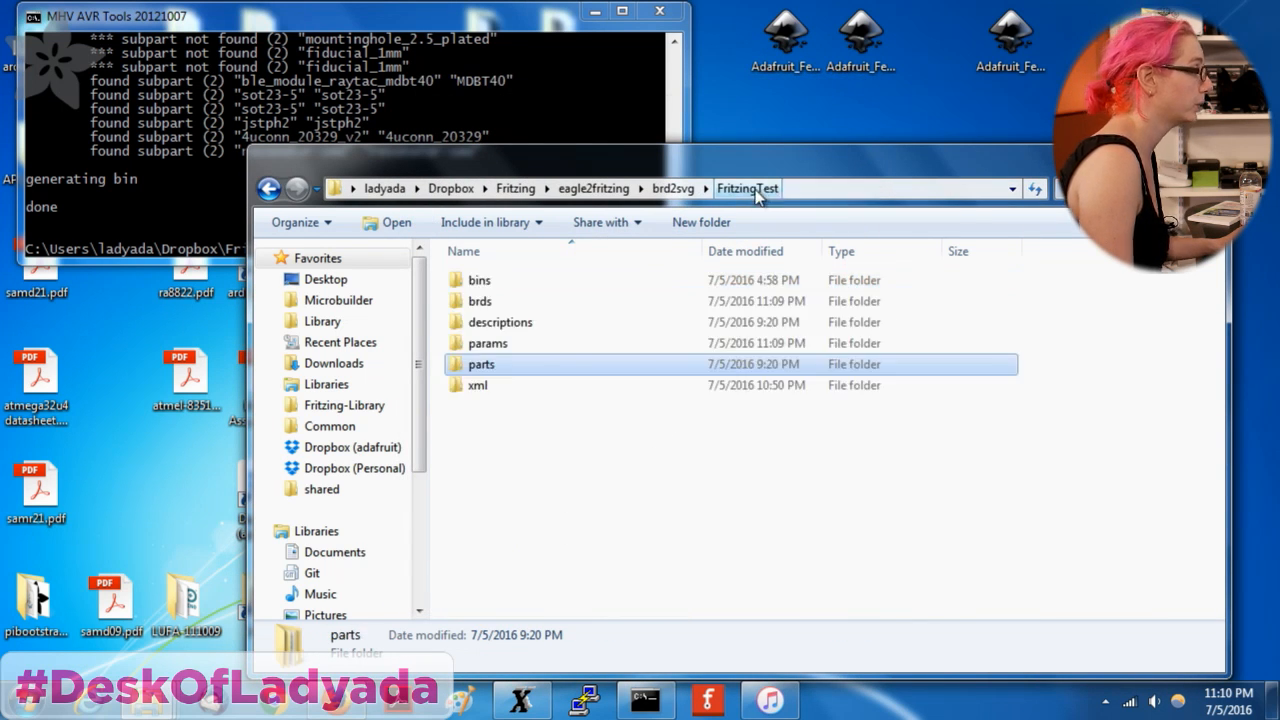
double_click(470, 365)
drag(597, 172, 460, 144)
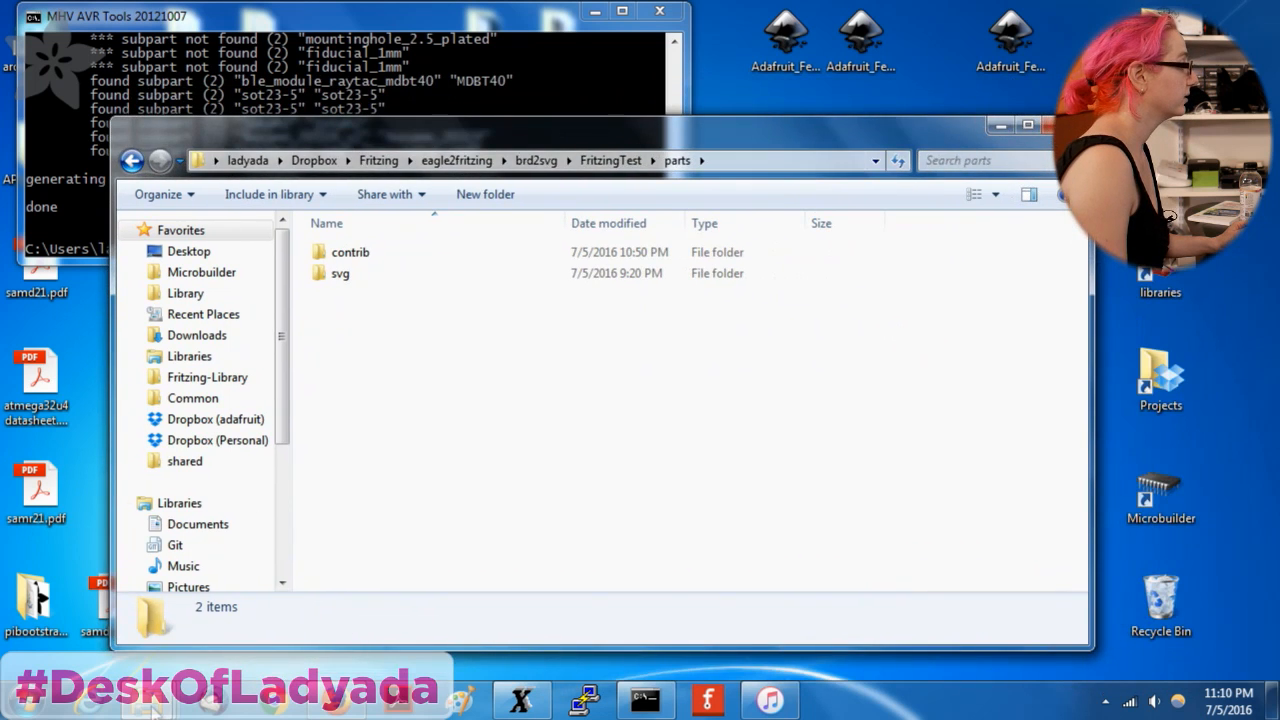
mouse_move(152, 705)
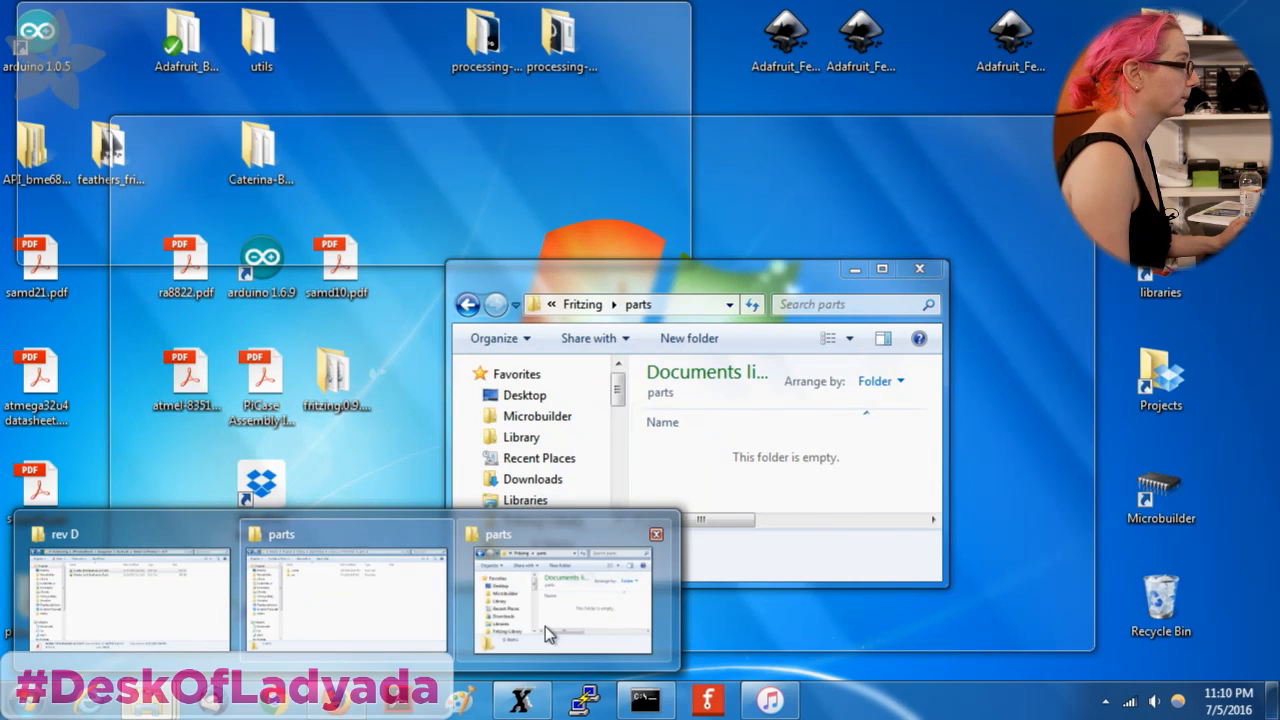
click(545, 626)
drag(649, 271, 928, 294)
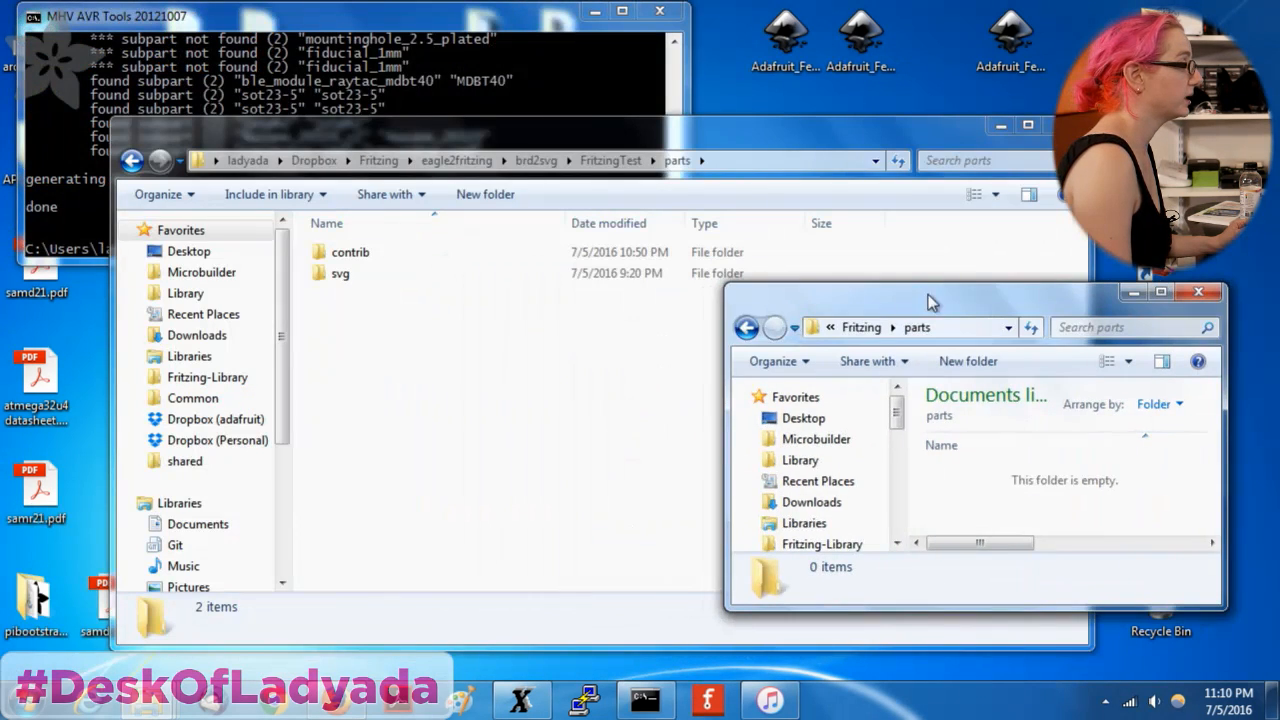
drag(725, 342, 432, 342)
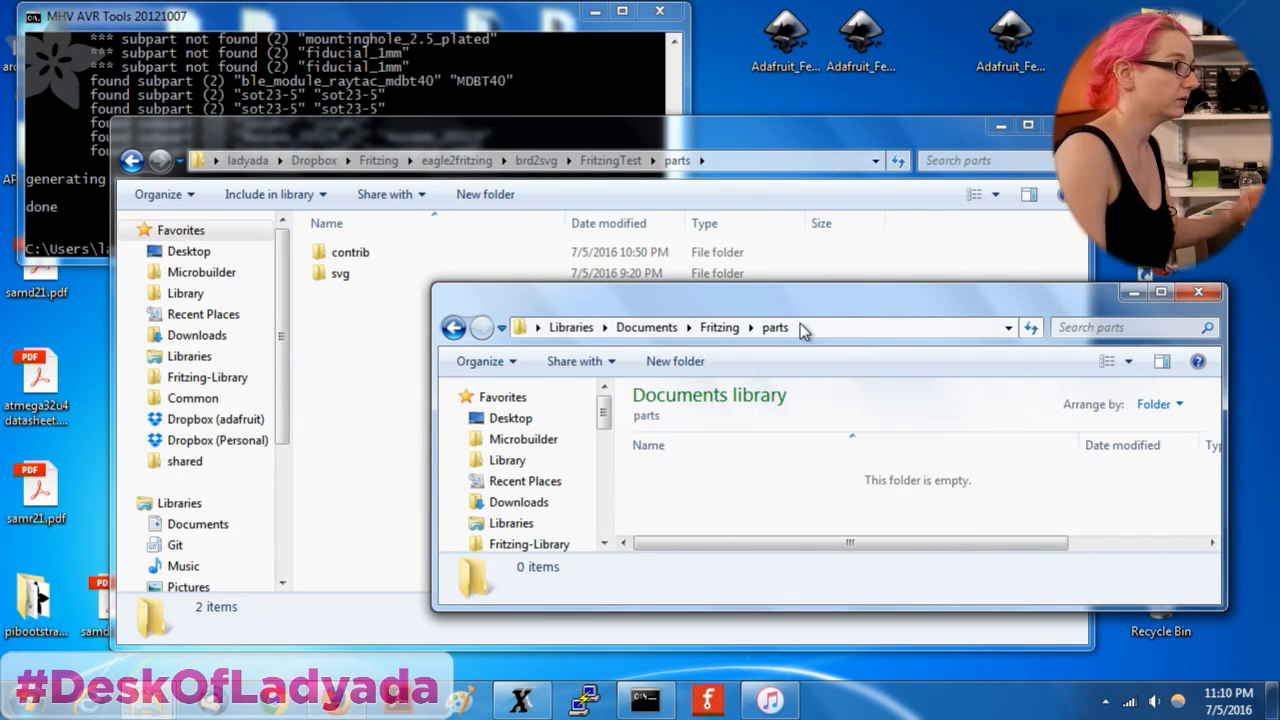
Copy the contrib and svg folders from FritzingTest parts into the Documents Fritzing parts folder.
click(340, 273)
drag(340, 258, 334, 259)
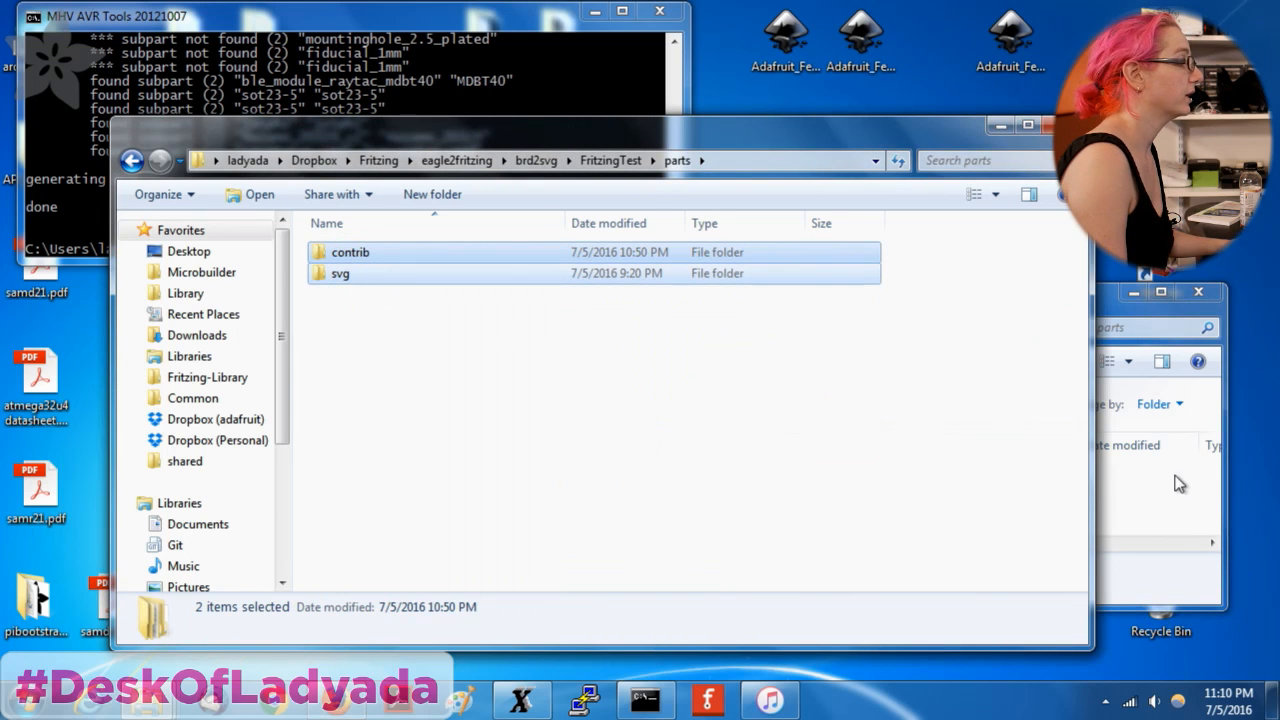
click(1135, 498)
key(ctrl+v)
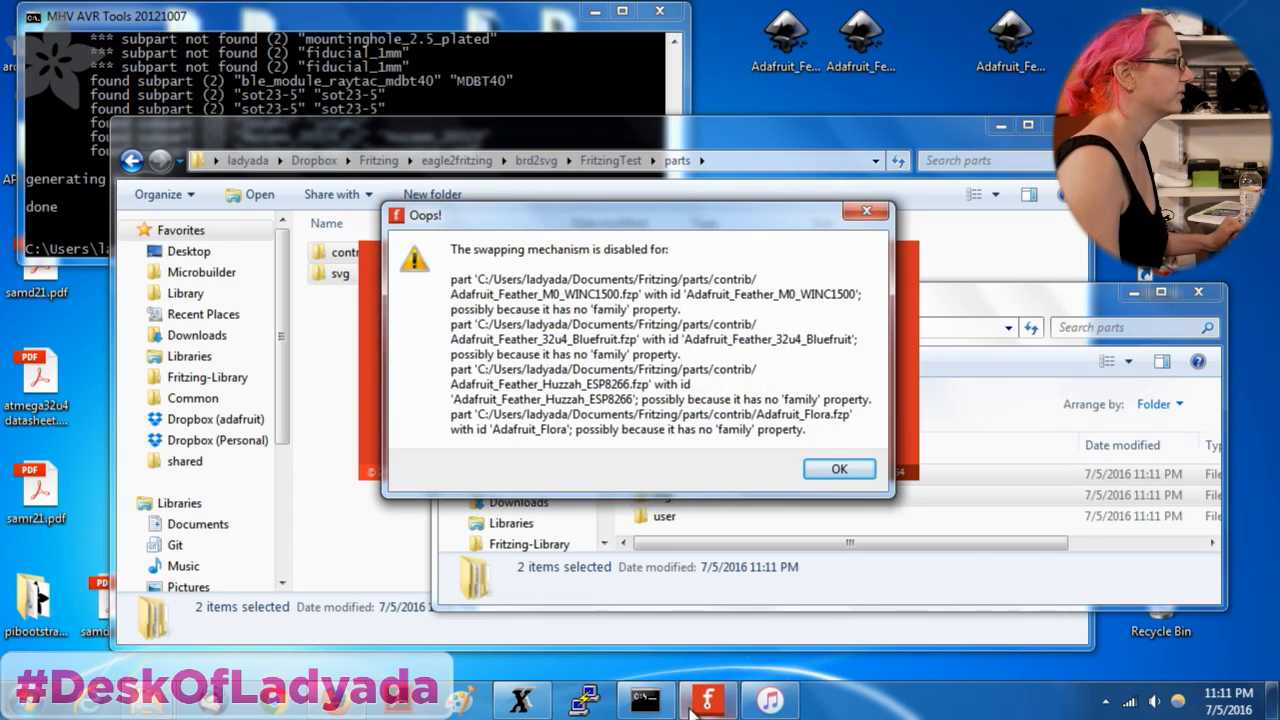
Switch to Fritzing, dismiss its part warnings and open the Breadboard view.
click(840, 470)
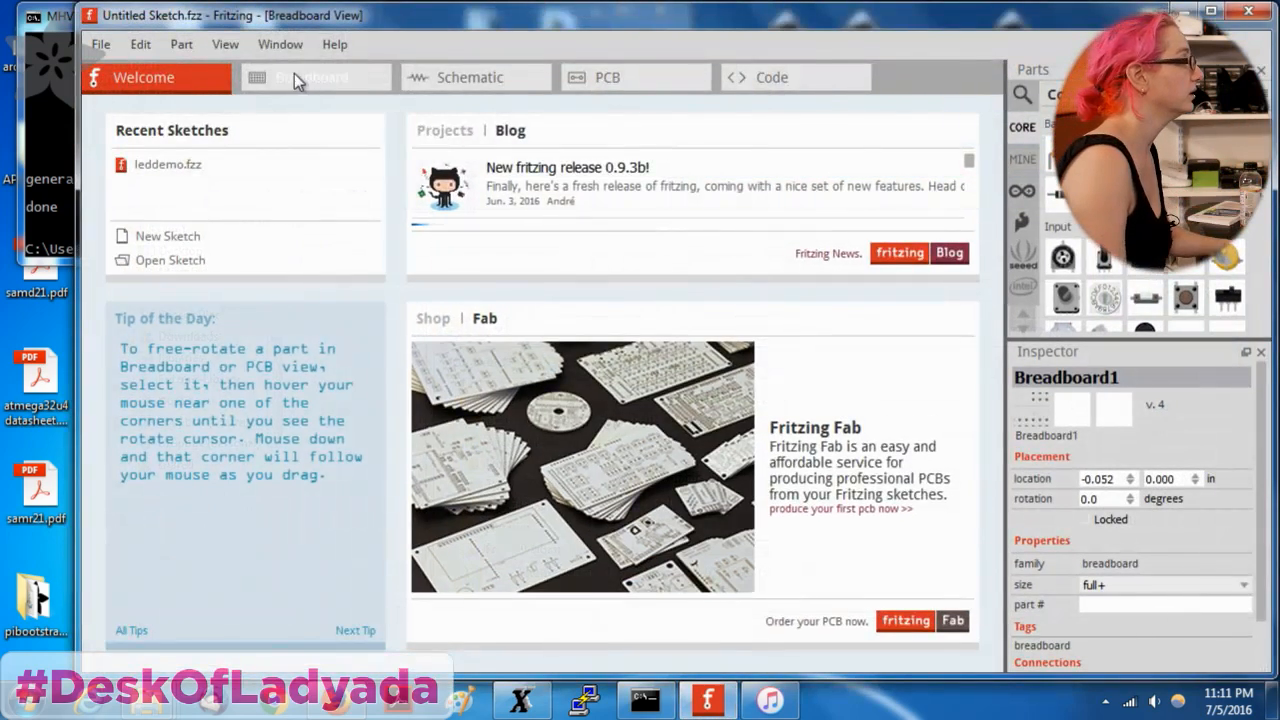
click(294, 76)
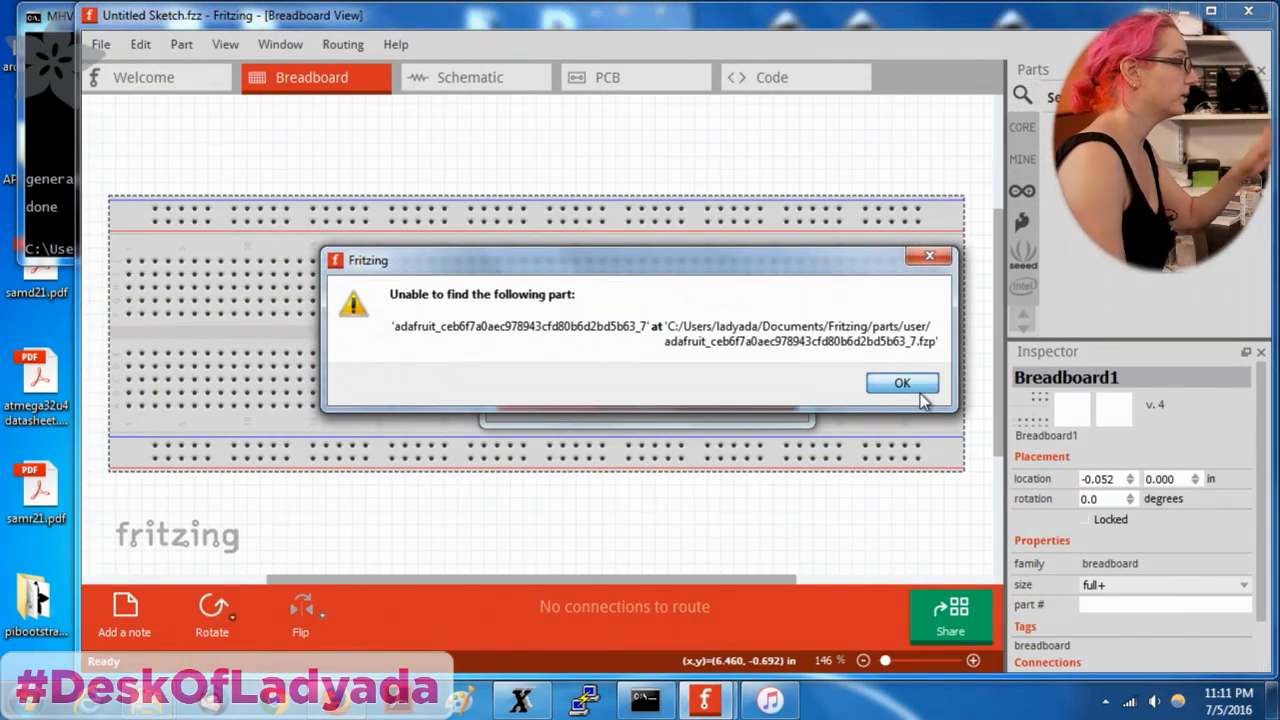
click(908, 386)
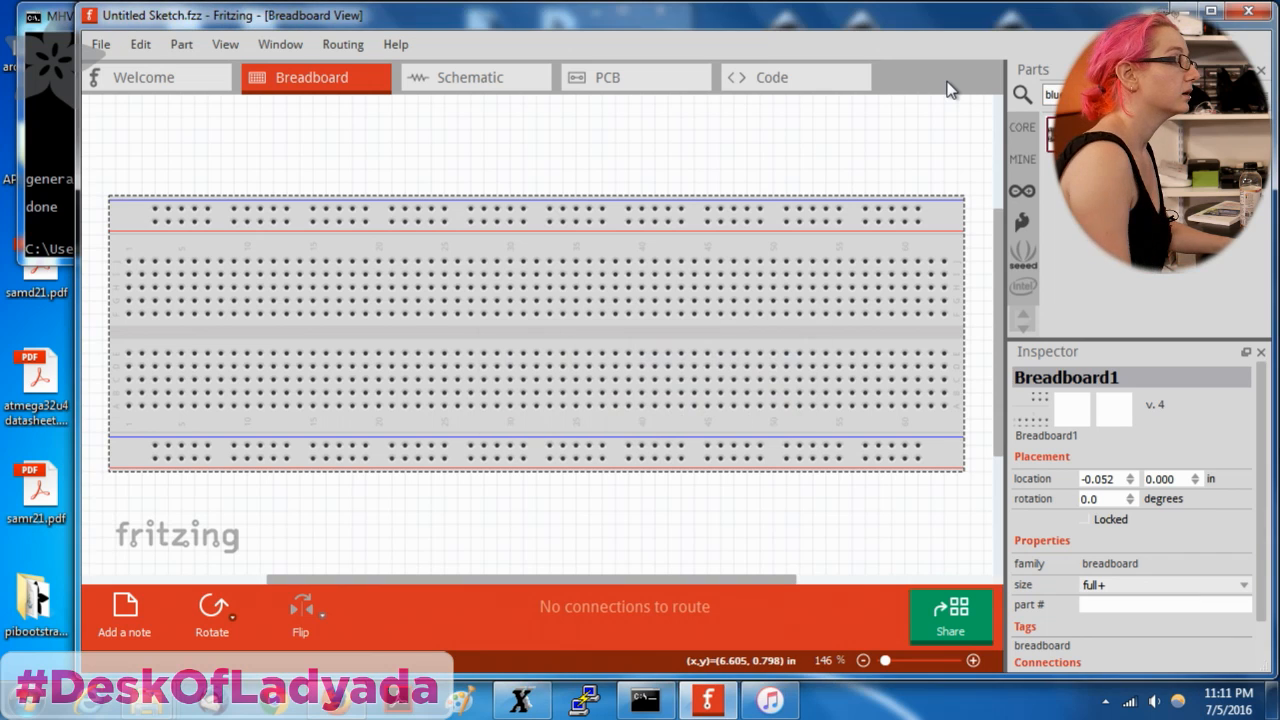
Place the Feather 32u4 Bluefruit part on the breadboard and wire its pin A4 to pin 12.
drag(1058, 133, 517, 325)
ctrl+scroll(617, 346, up, 5)
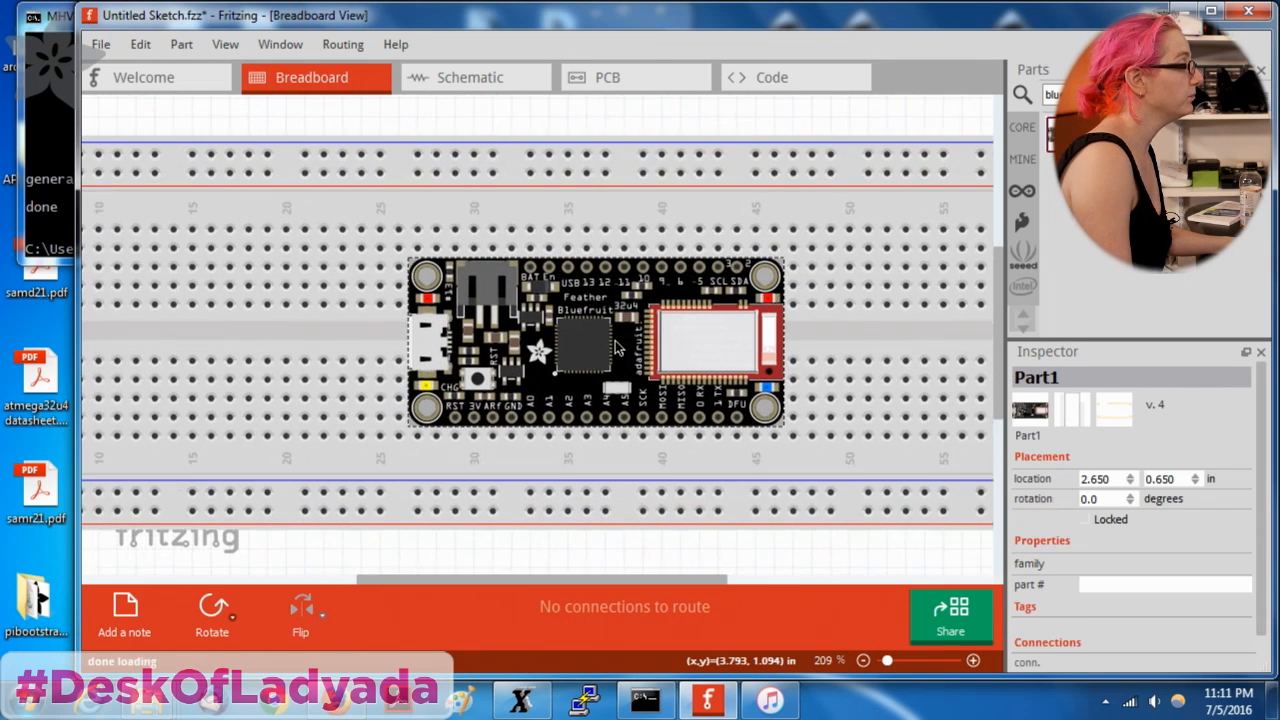
ctrl+scroll(617, 346, up, 1)
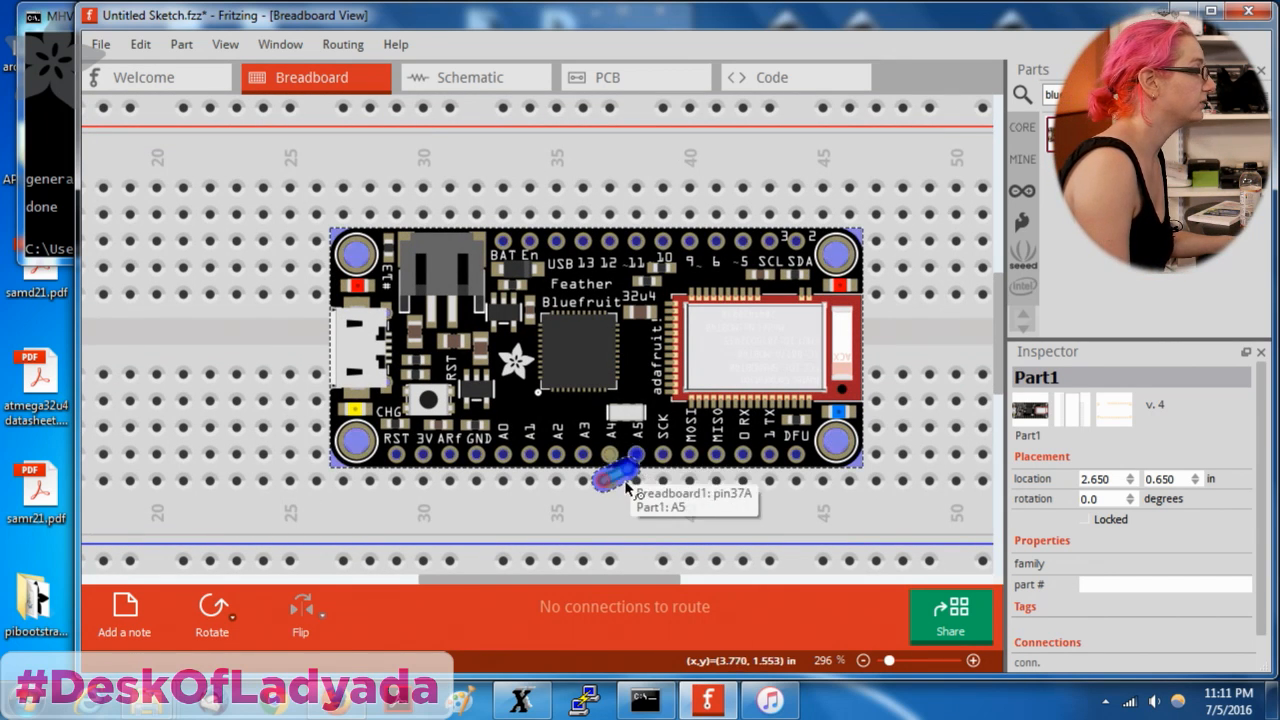
drag(612, 452, 608, 241)
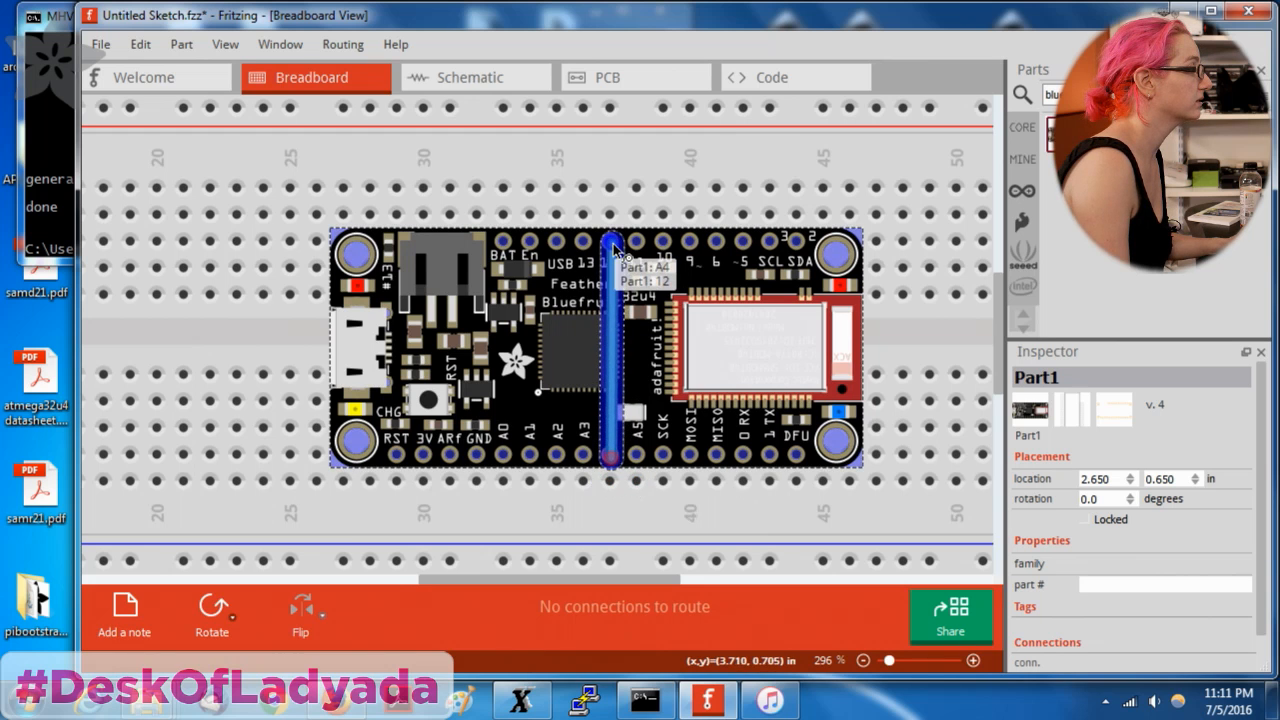
Open the Schematic view and rotate the Feather symbol 90° clockwise plus 180° to stand it upright.
click(450, 86)
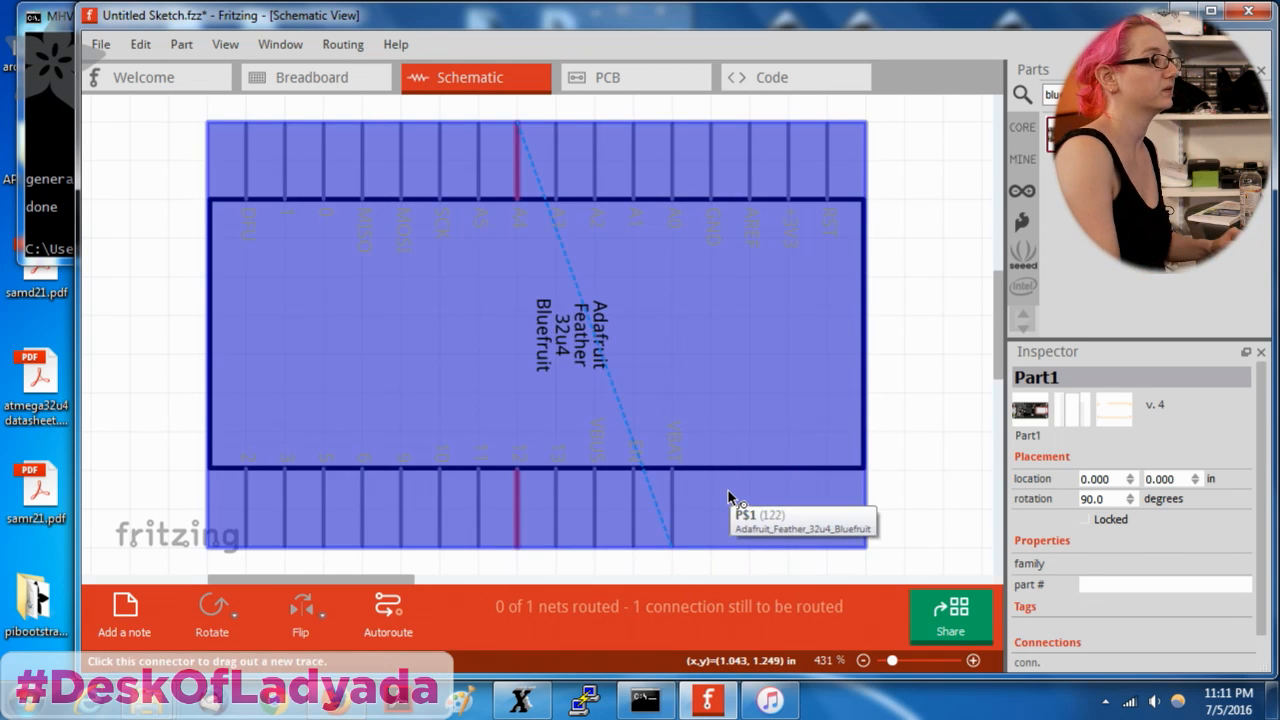
right_click(694, 354)
mouse_move(857, 366)
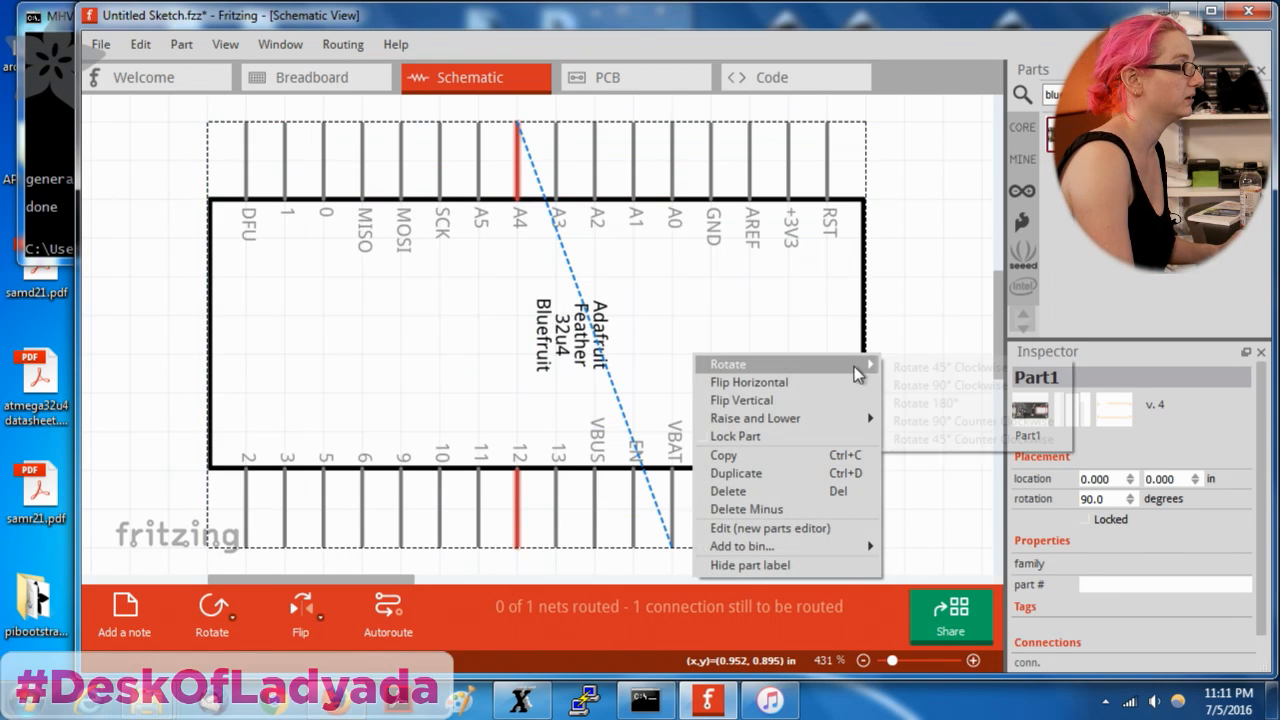
click(922, 386)
scroll(717, 269, down, 3)
right_click(579, 240)
mouse_move(720, 246)
click(799, 283)
scroll(800, 286, down, 1)
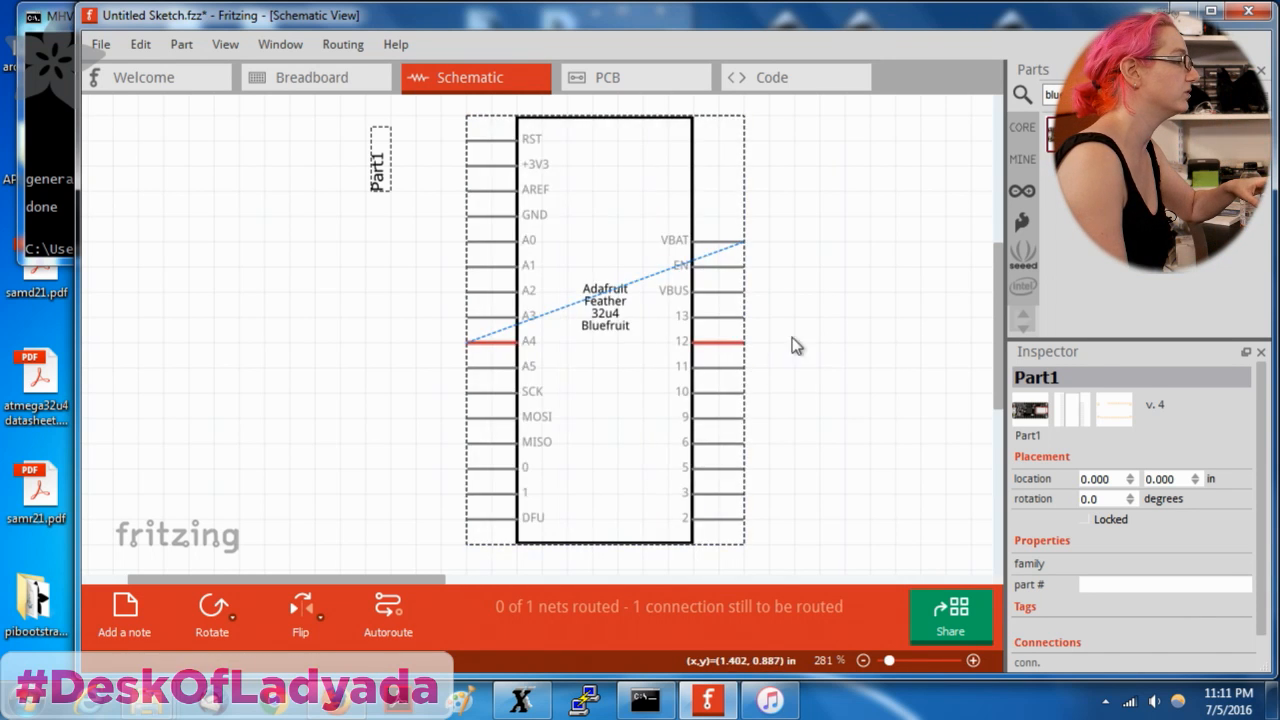
Return to the Breadboard view and delete the test wire between pins A4 and 12.
click(286, 80)
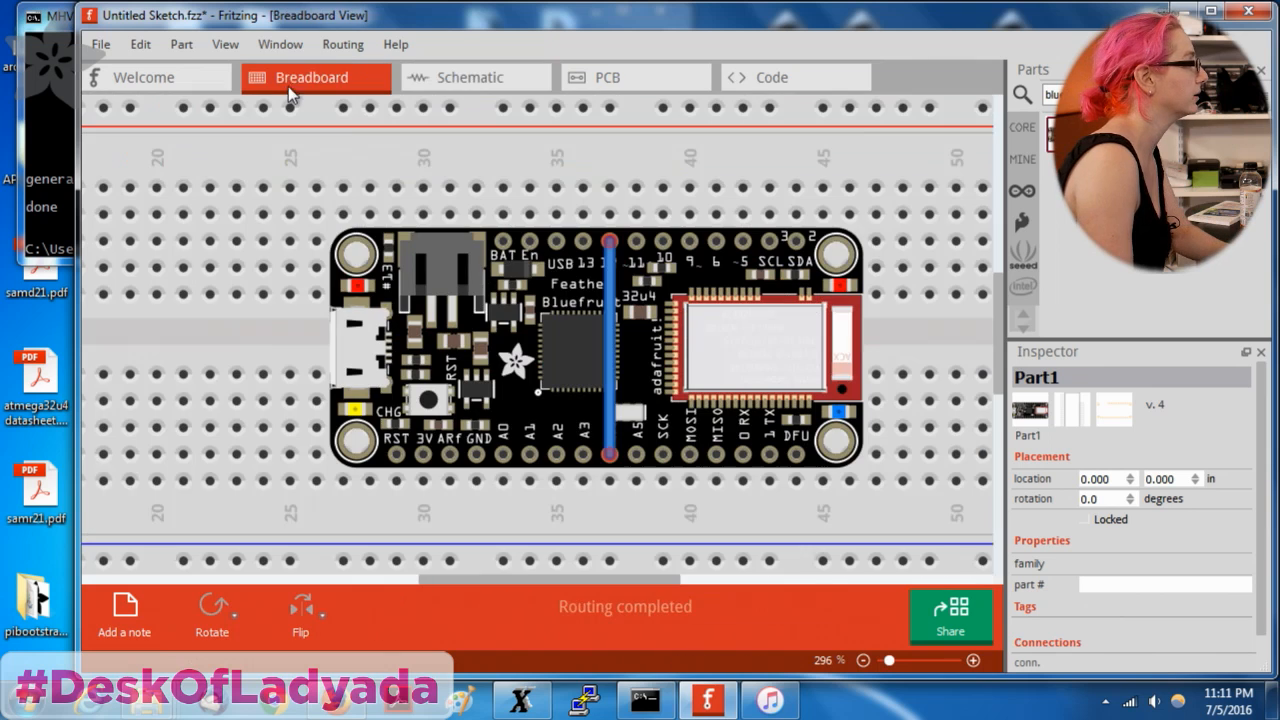
click(610, 283)
key(Delete)
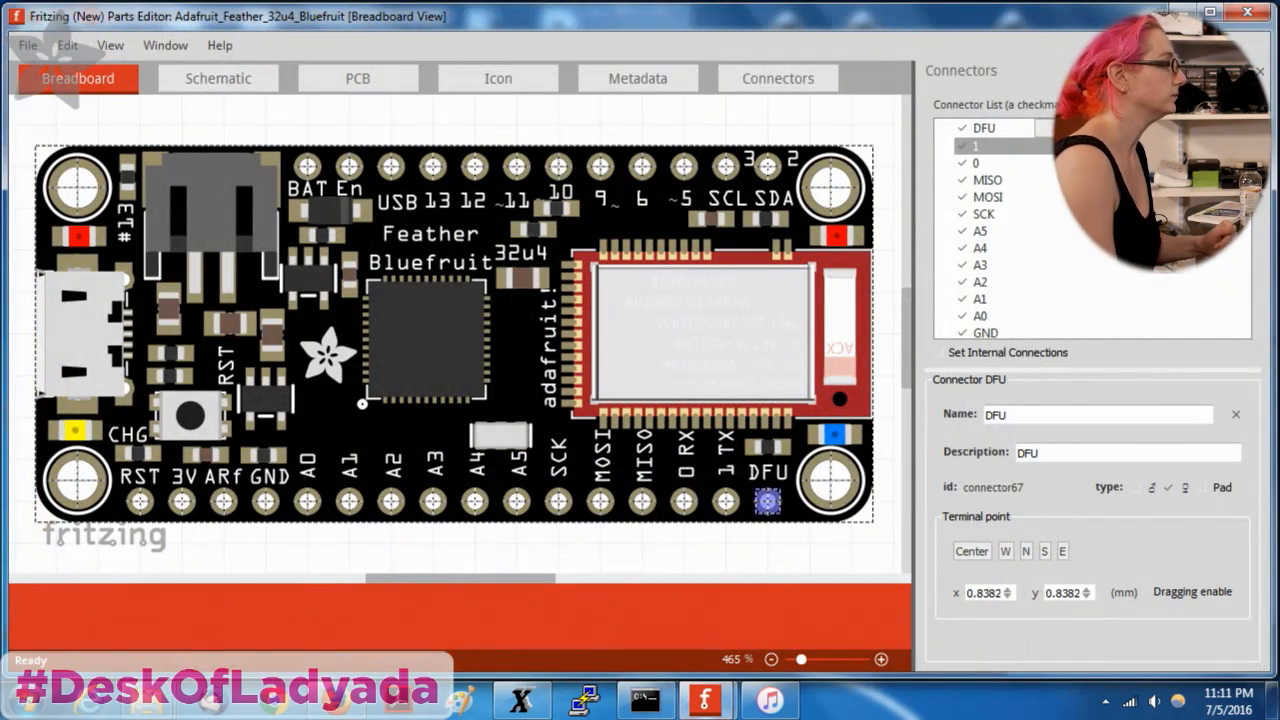
Find the surplus P$1 connectors in the part's connector list and delete all four of them.
click(775, 80)
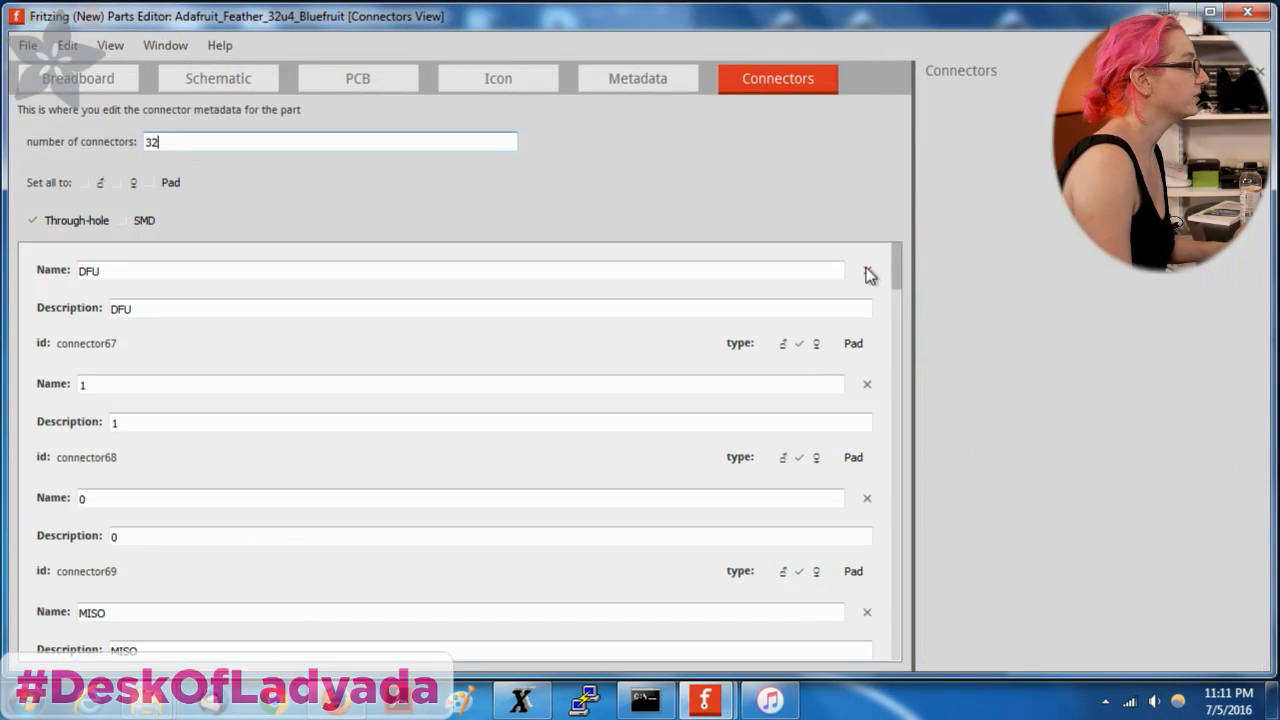
click(416, 82)
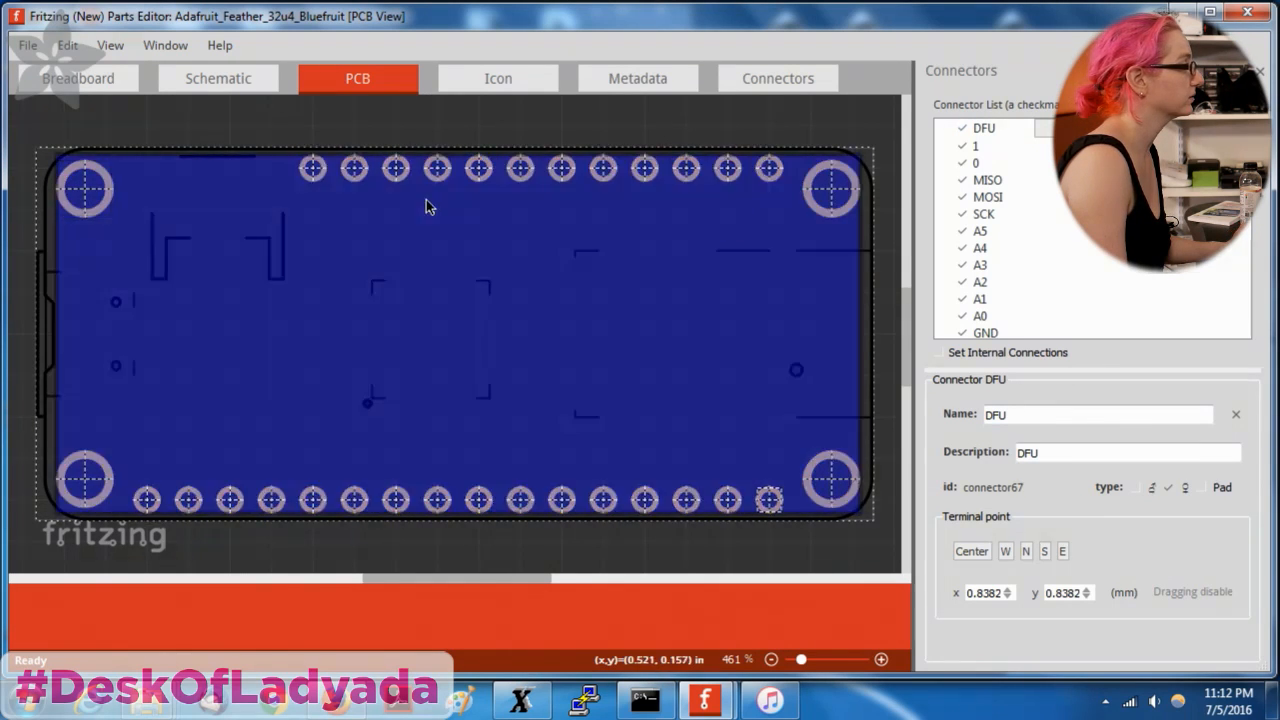
scroll(990, 285, down, 6)
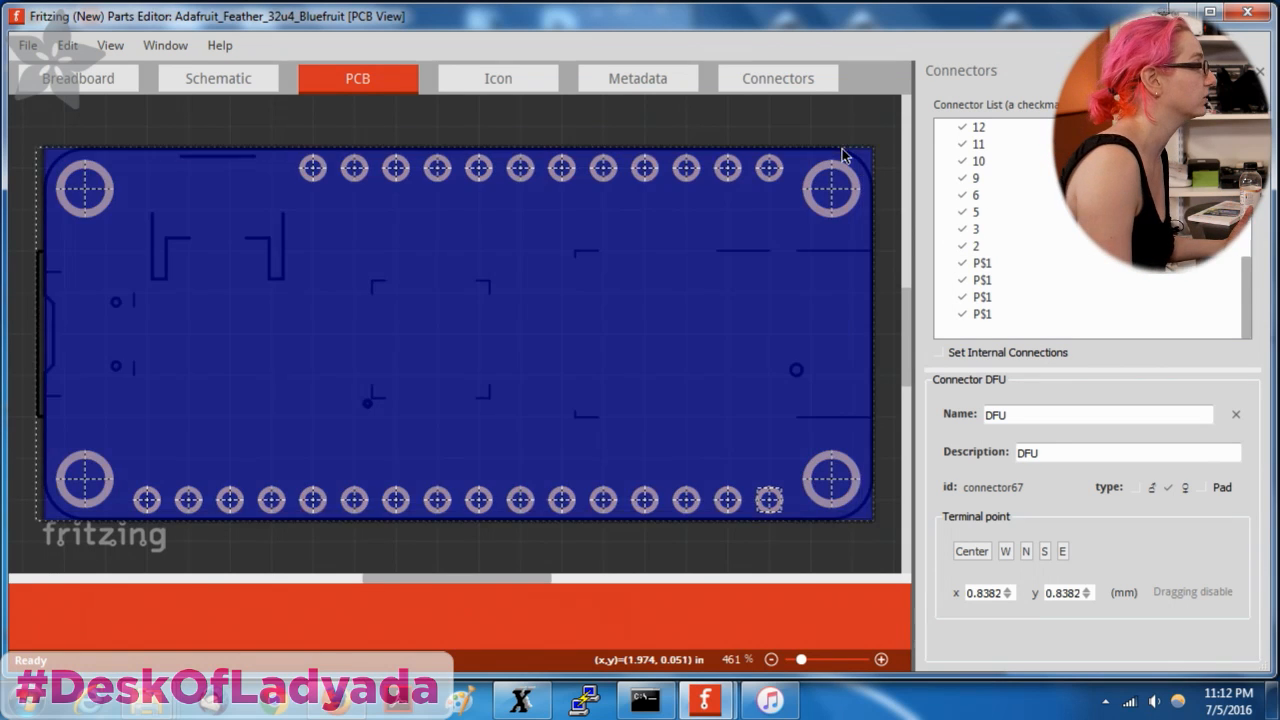
click(810, 92)
drag(888, 286, 886, 670)
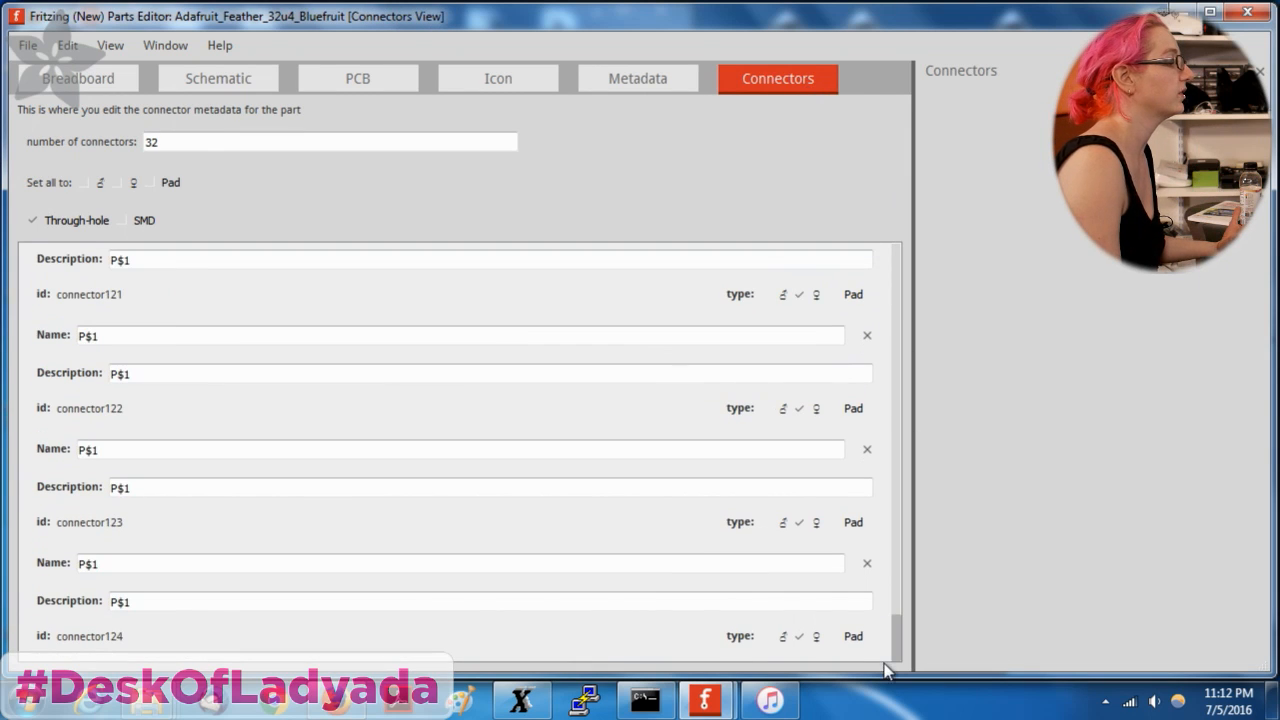
click(867, 564)
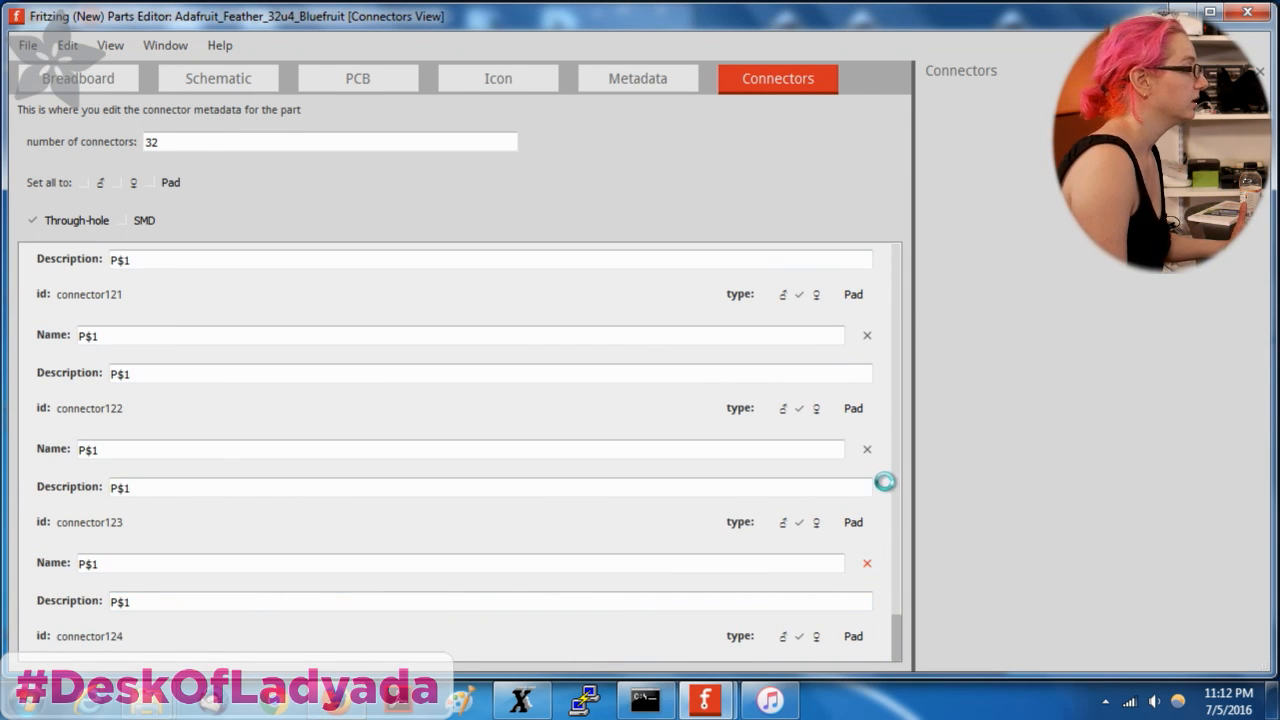
drag(895, 287, 912, 668)
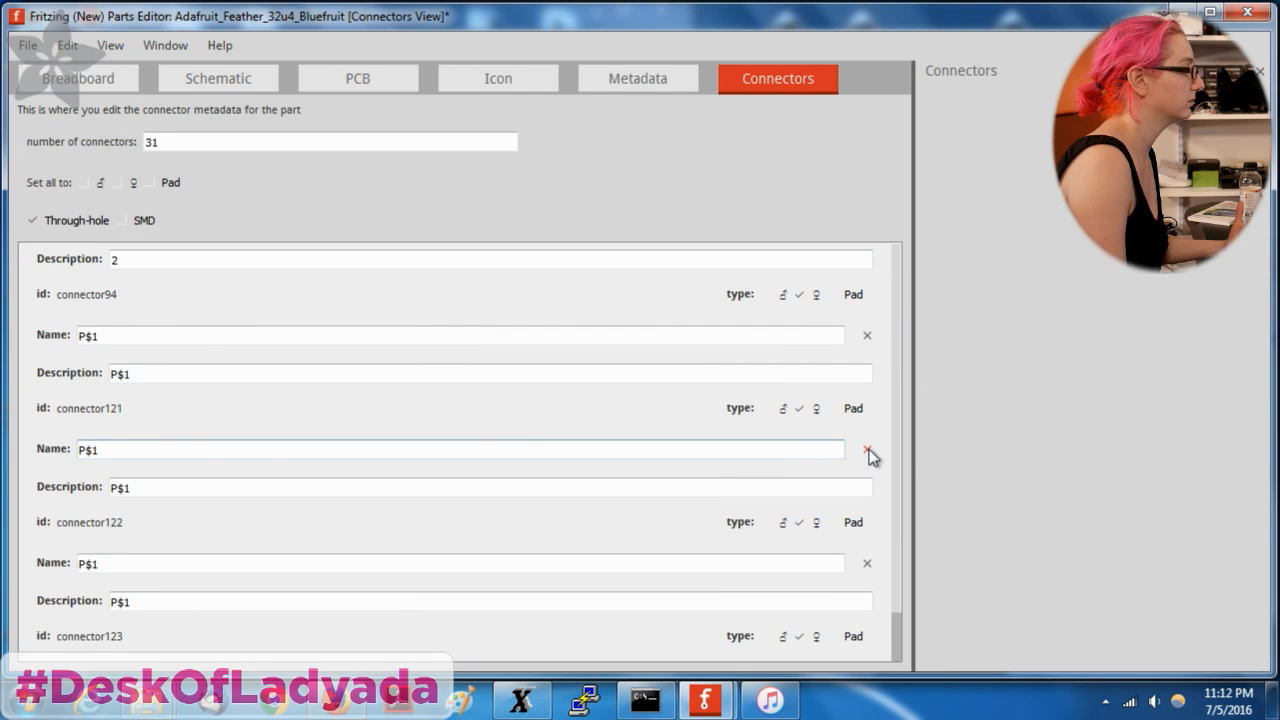
drag(894, 298, 927, 657)
click(866, 564)
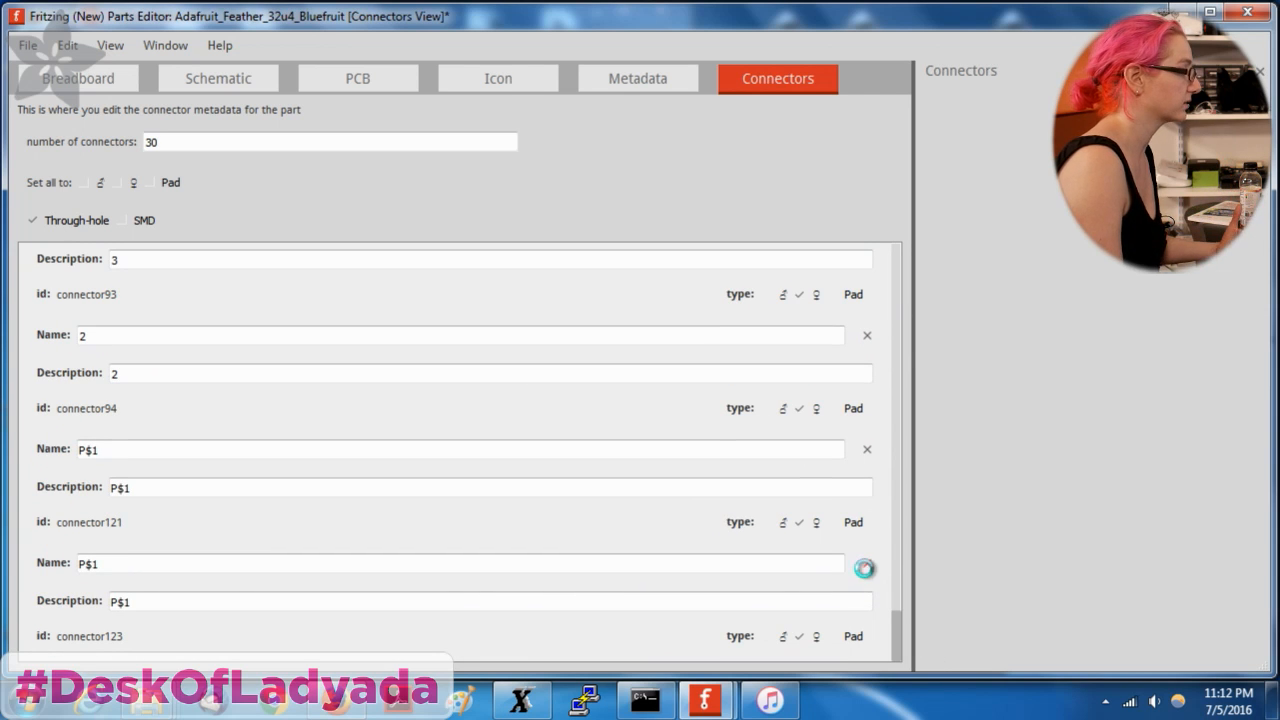
drag(897, 277, 897, 677)
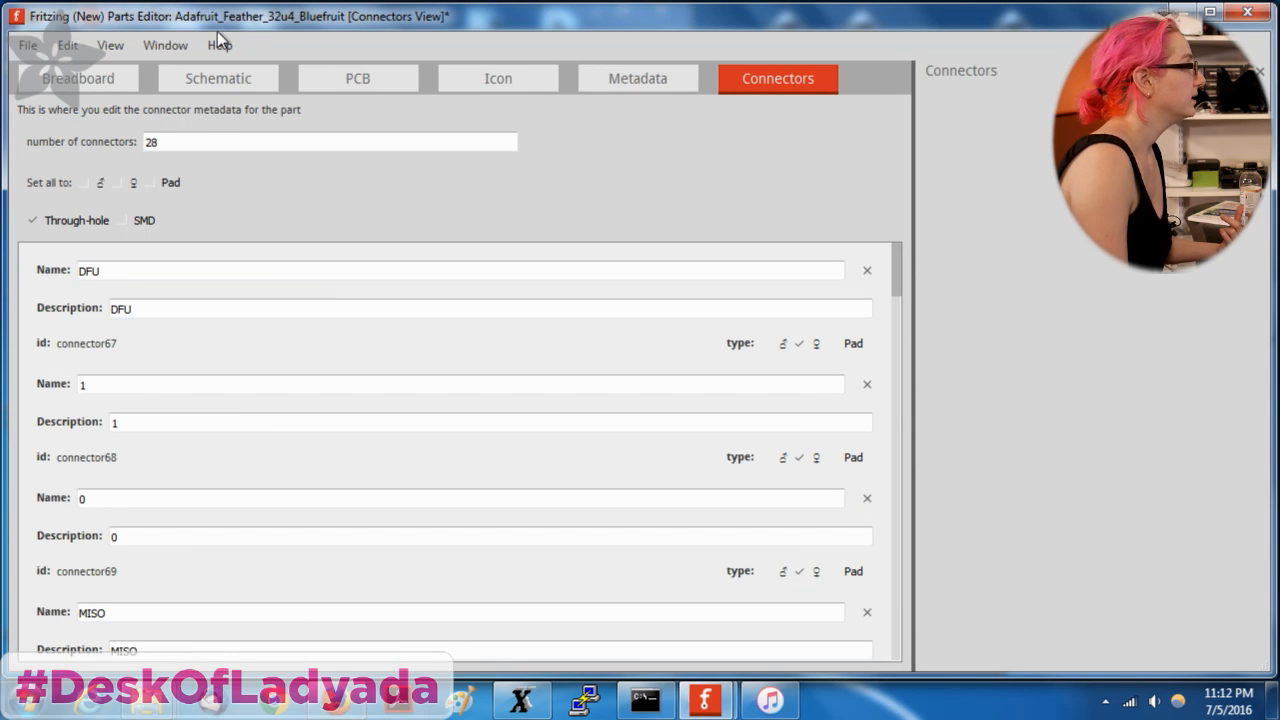
Return to the sketch, join the breadboard columns at the Feather's SCL and SDA pins with a short wire, and check the Schematic view.
drag(231, 6, 426, 395)
click(612, 266)
drag(612, 270, 557, 245)
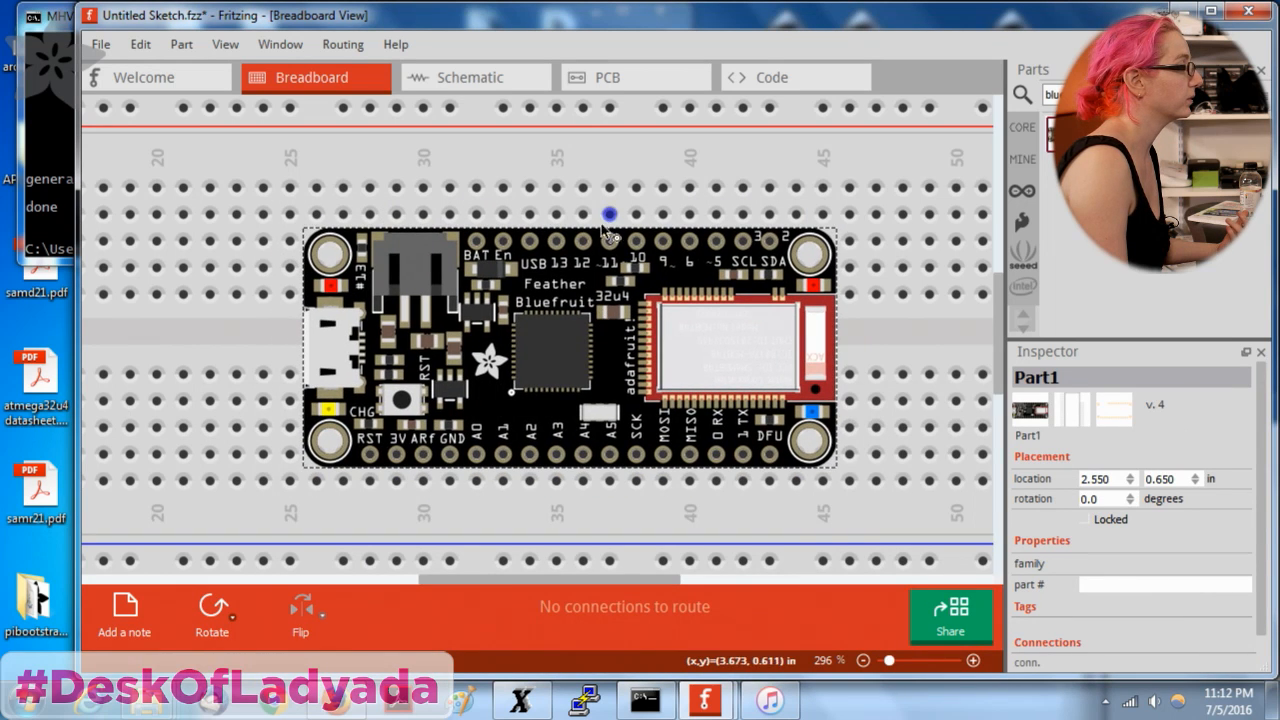
mouse_move(590, 355)
mouse_down()
mouse_move(513, 327)
mouse_move(594, 353)
mouse_up()
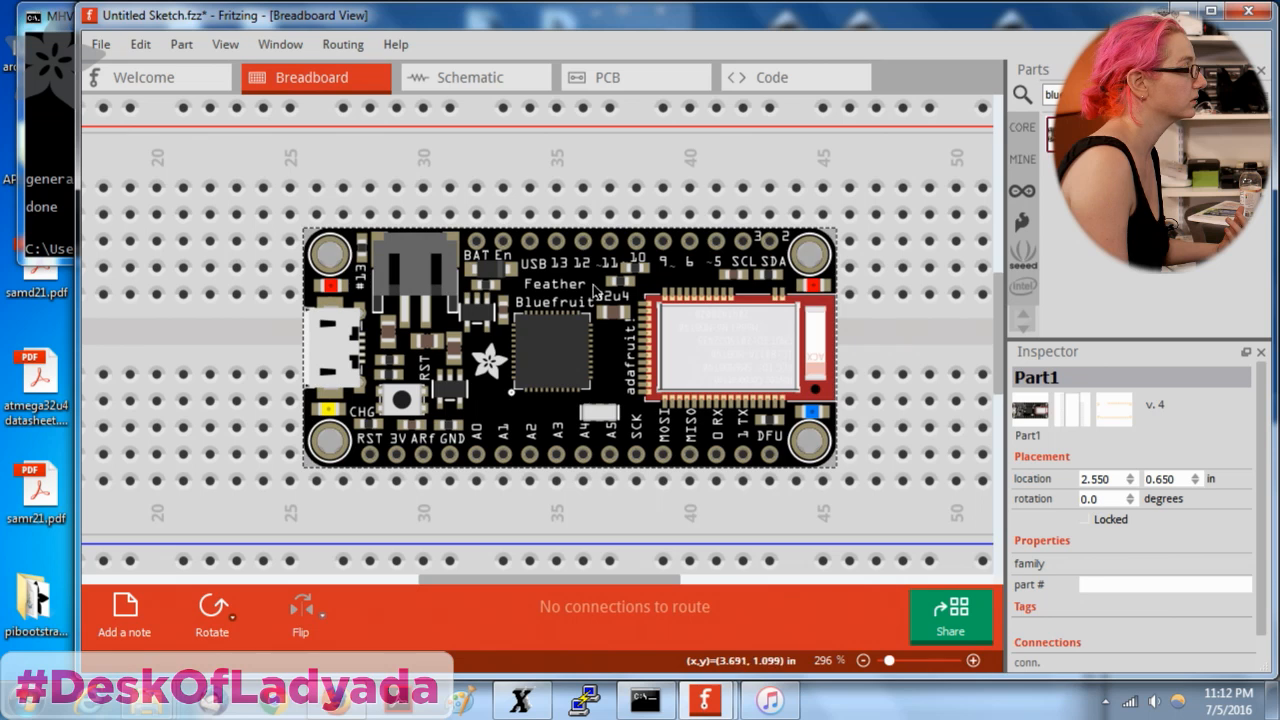
drag(769, 216, 742, 214)
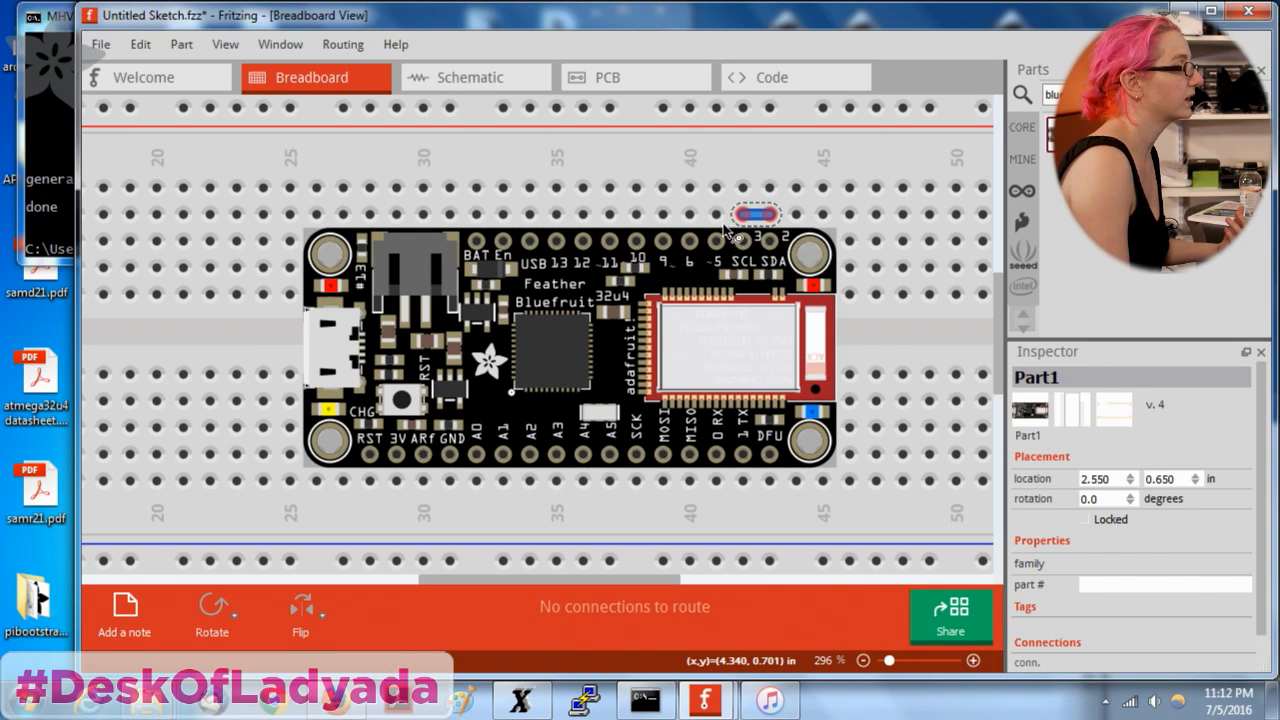
click(462, 78)
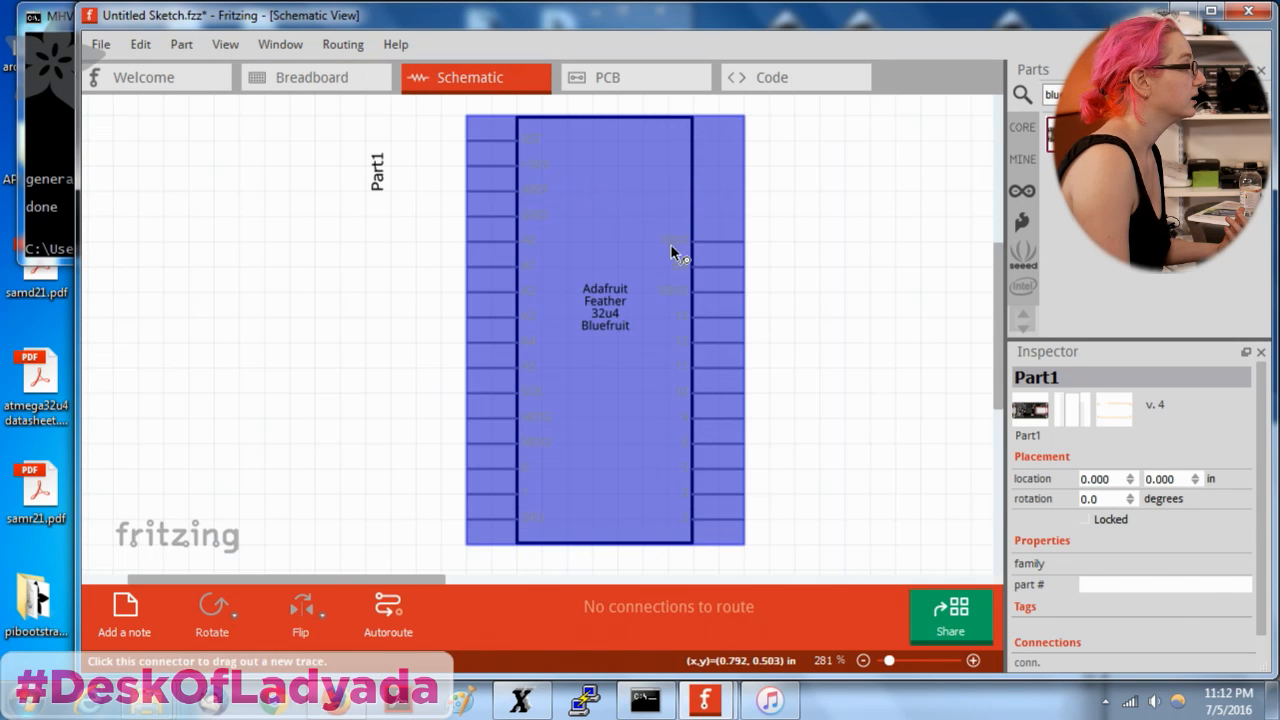
click(257, 85)
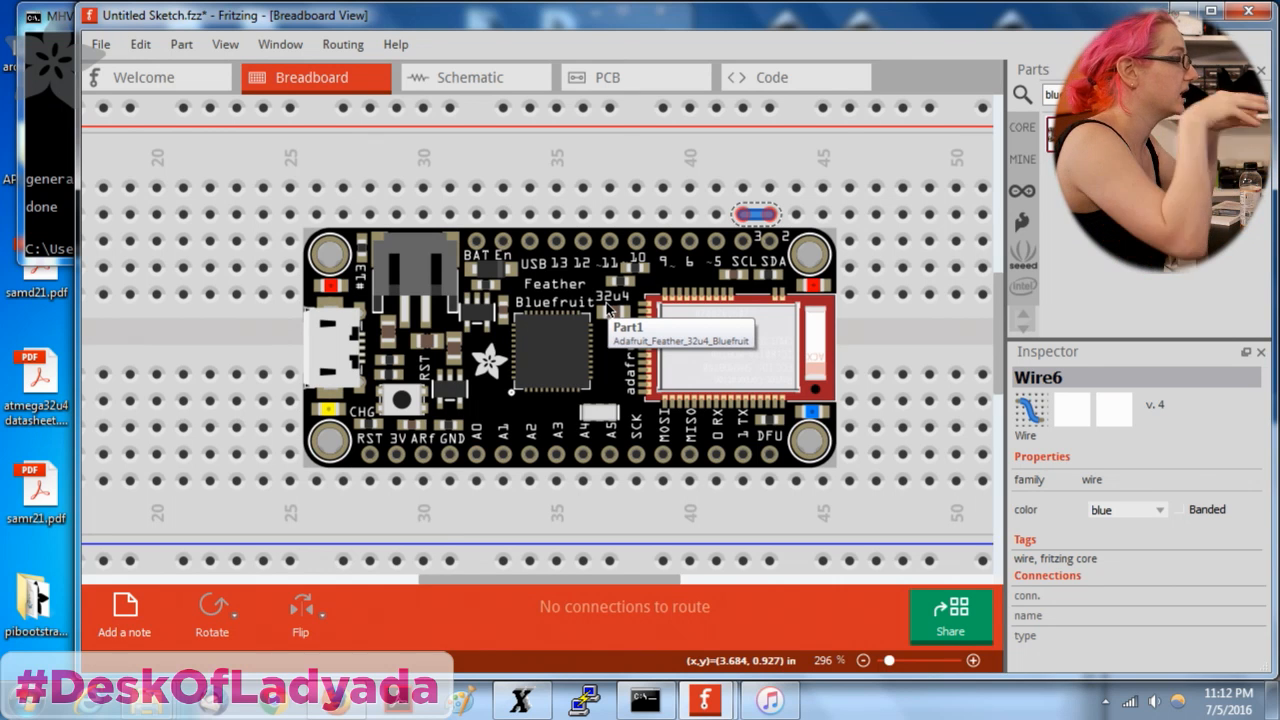
Set all the part's connectors to male in the parts editor, save the part with the filename prefix ada, and dismiss the warning.
drag(700, 15, 642, 48)
drag(1100, 548, 1100, 636)
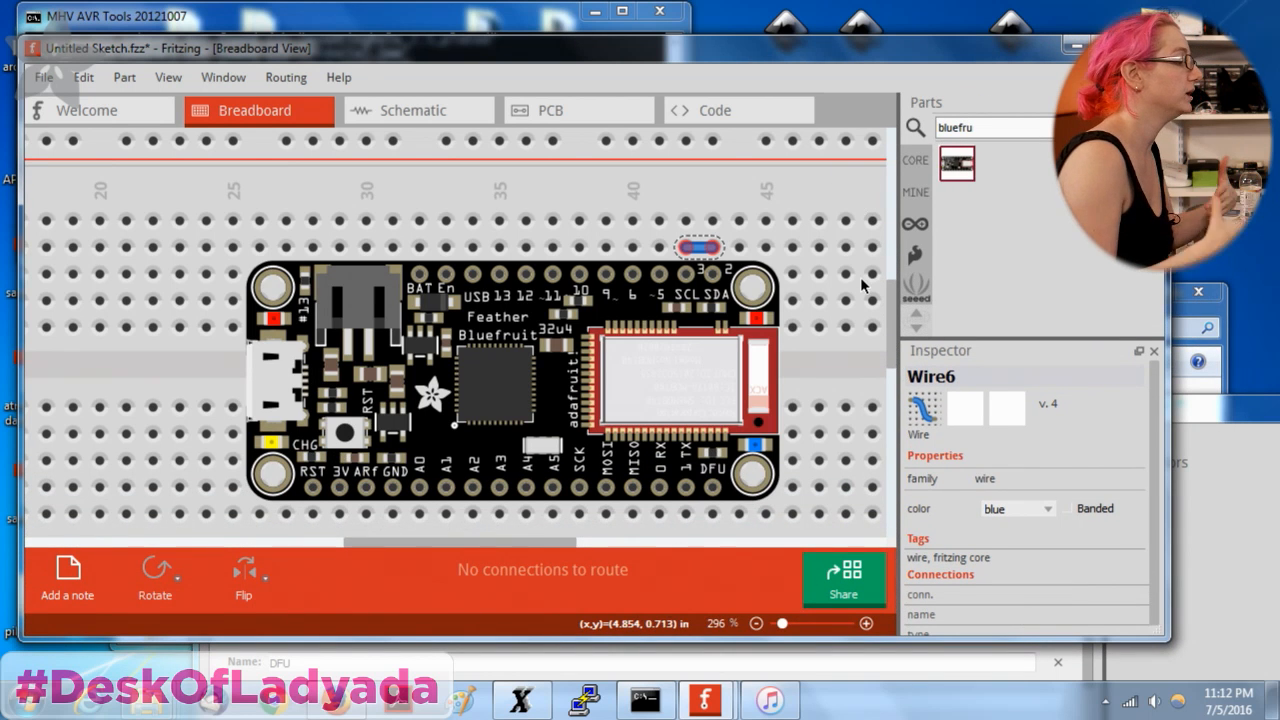
drag(1200, 416, 1068, 44)
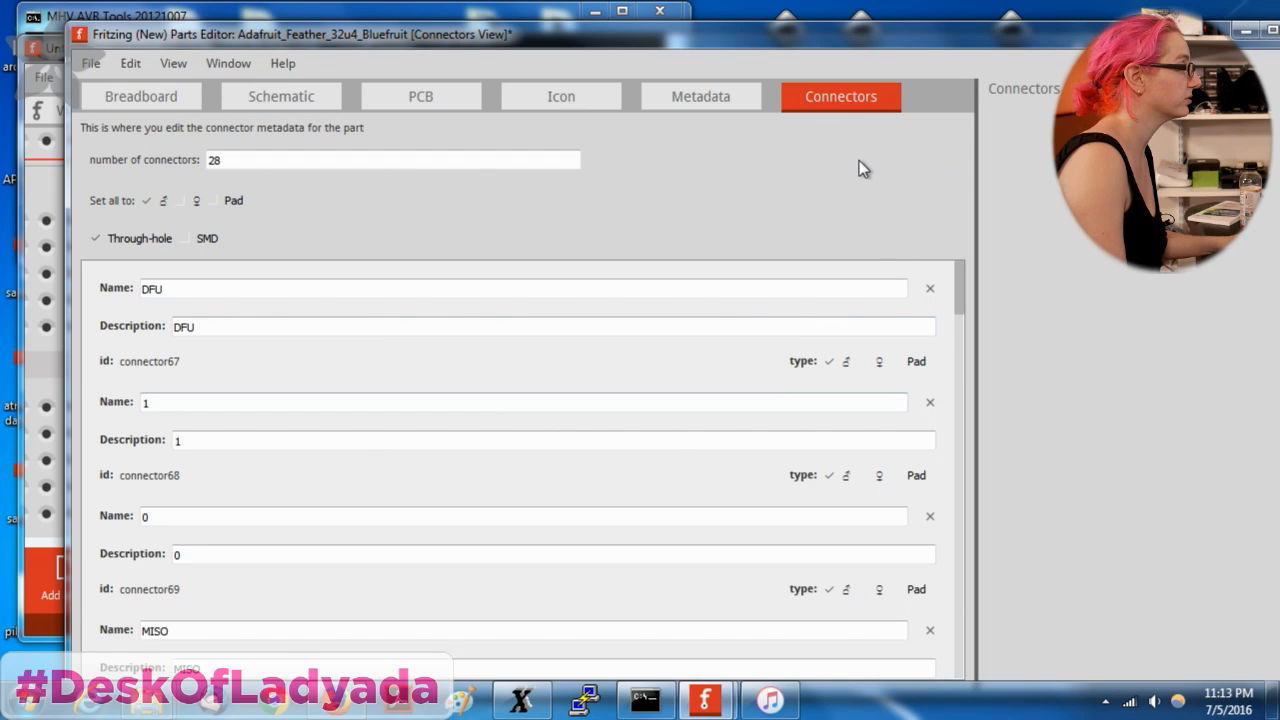
key(ctrl+s)
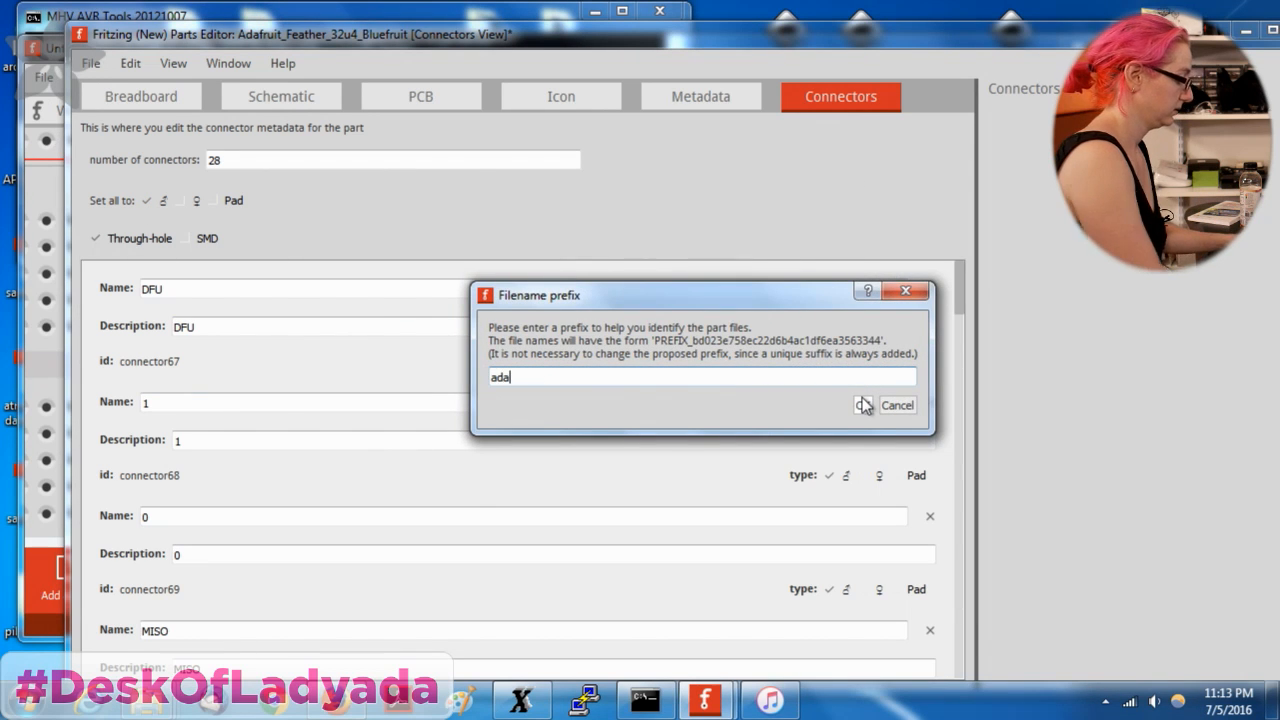
click(862, 404)
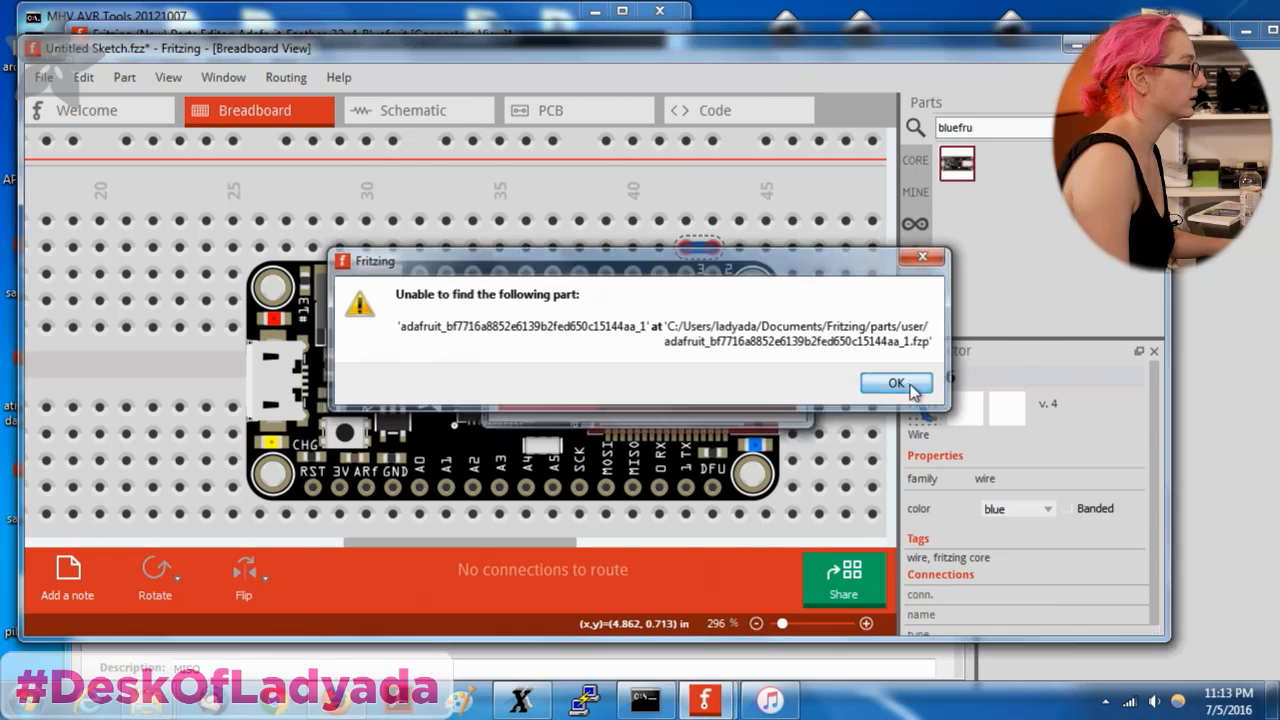
click(898, 383)
Put the newly saved Feather from the bluefru parts search onto the breadboard in place of the old one, and show the core parts.
click(928, 122)
key(Return)
click(960, 165)
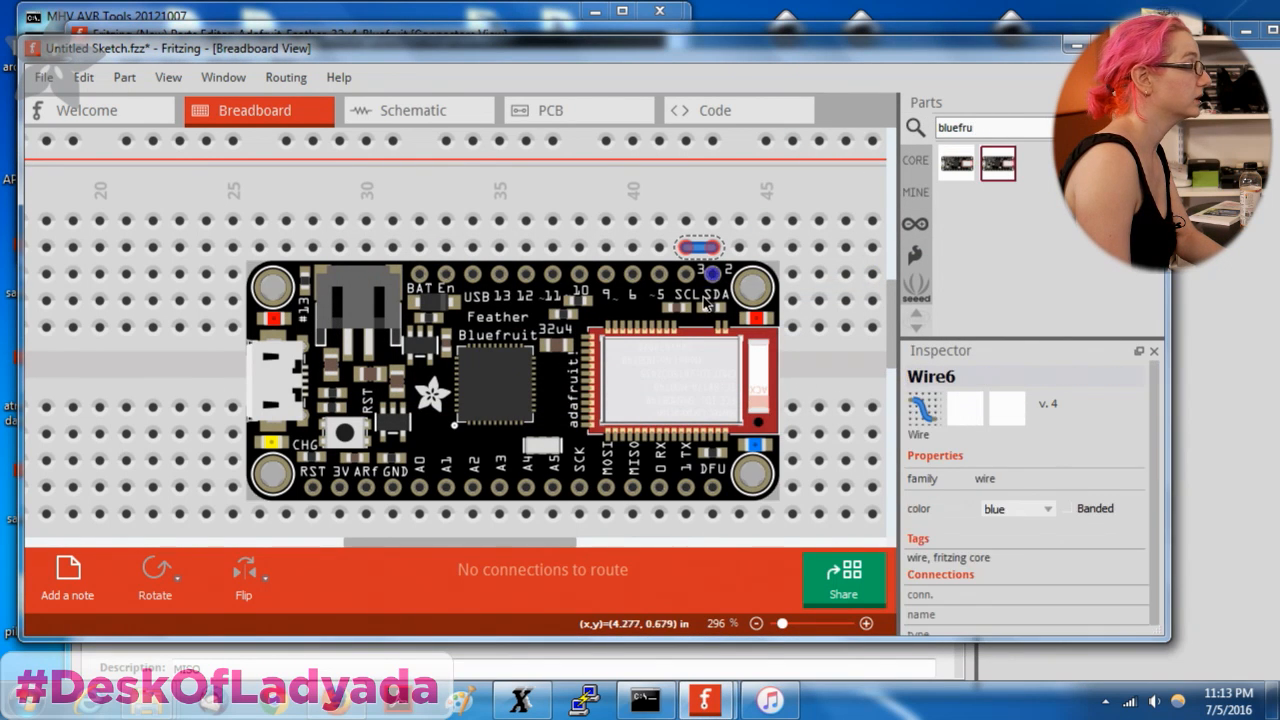
drag(966, 170, 324, 307)
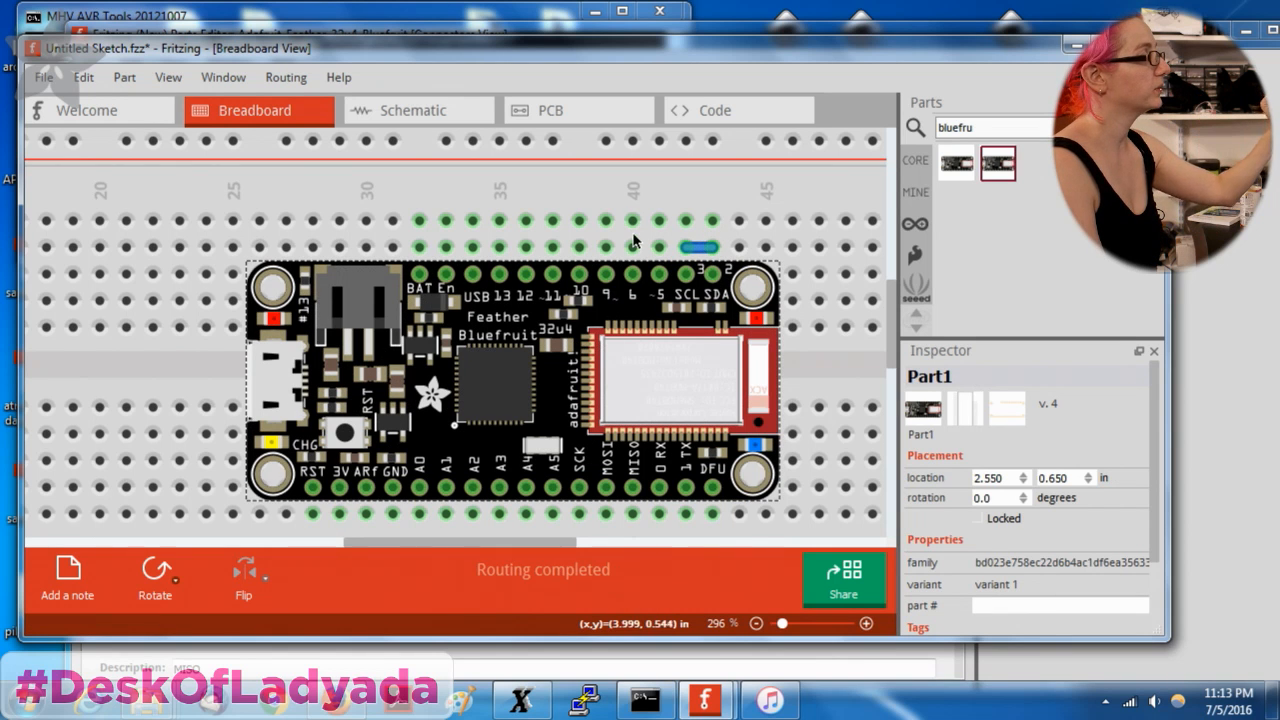
click(915, 160)
scroll(838, 226, down, 1)
scroll(712, 262, down, 2)
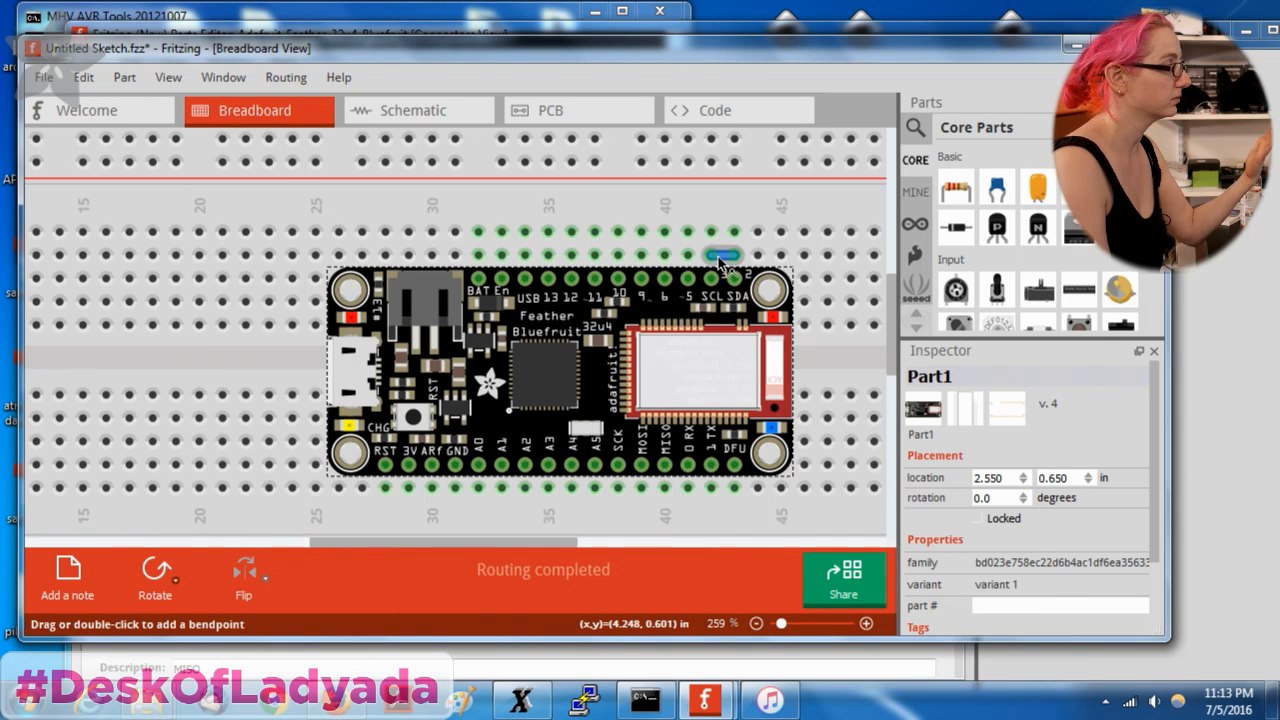
Move the Feather symbol into the working area of the Schematic view and rotate it to 0° so it stands upright.
click(448, 113)
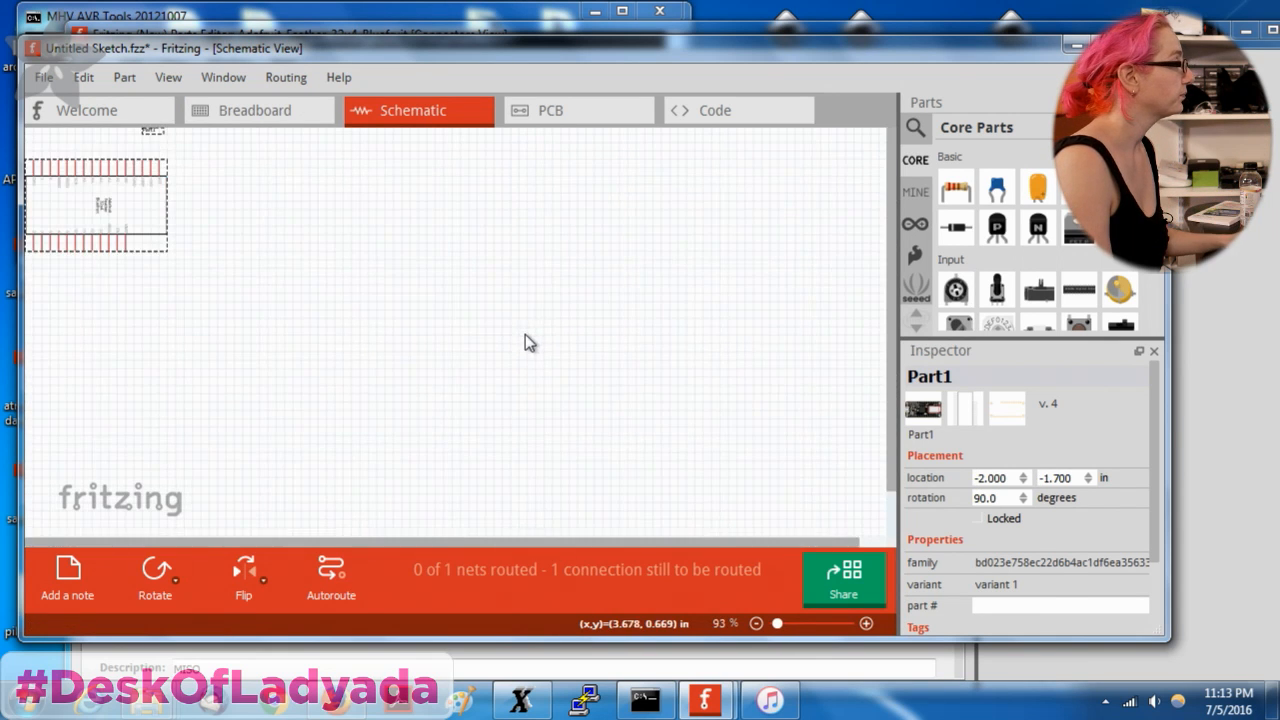
scroll(237, 274, down, 3)
drag(295, 278, 360, 349)
scroll(355, 347, up, 5)
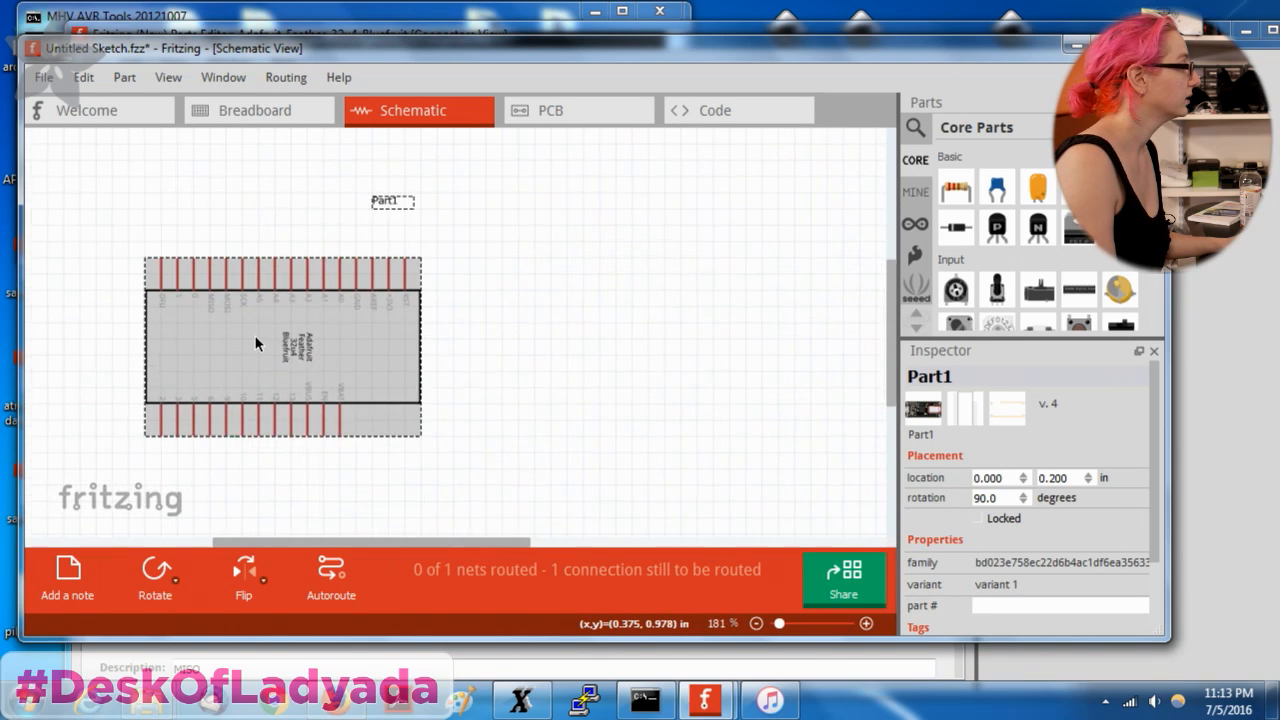
scroll(259, 344, up, 2)
click(489, 369)
right_click(289, 332)
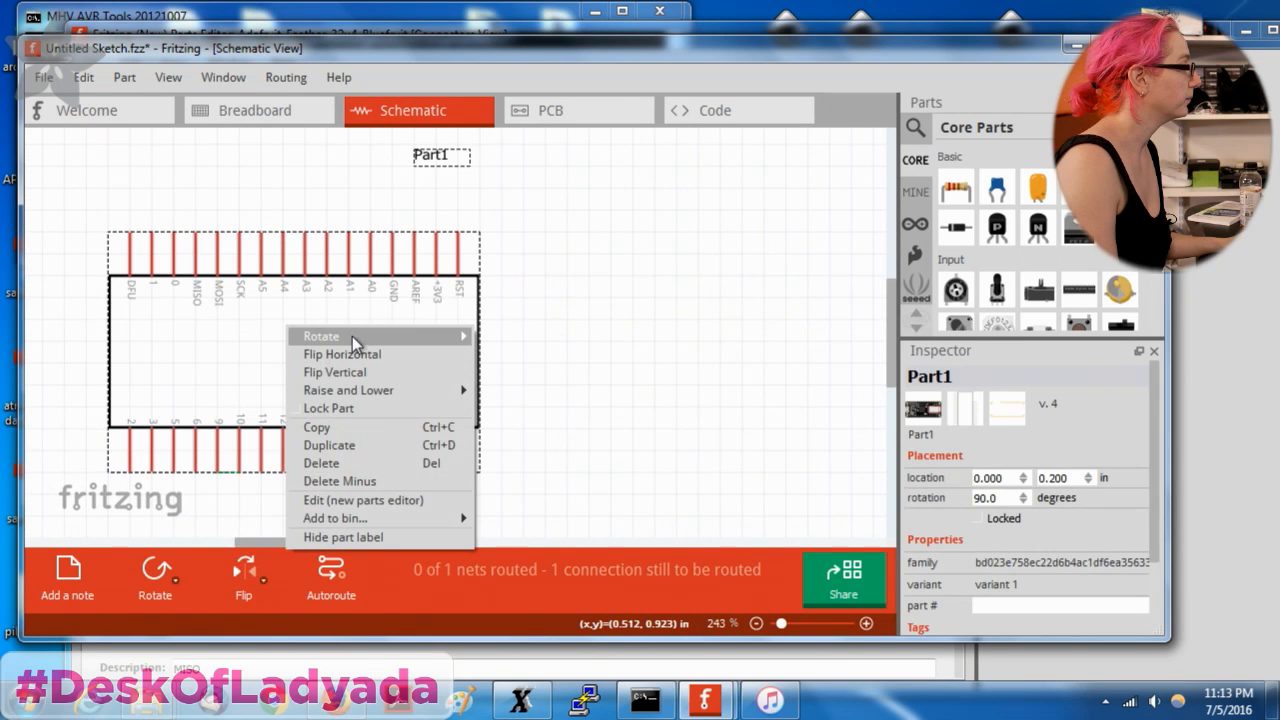
mouse_move(352, 336)
click(539, 395)
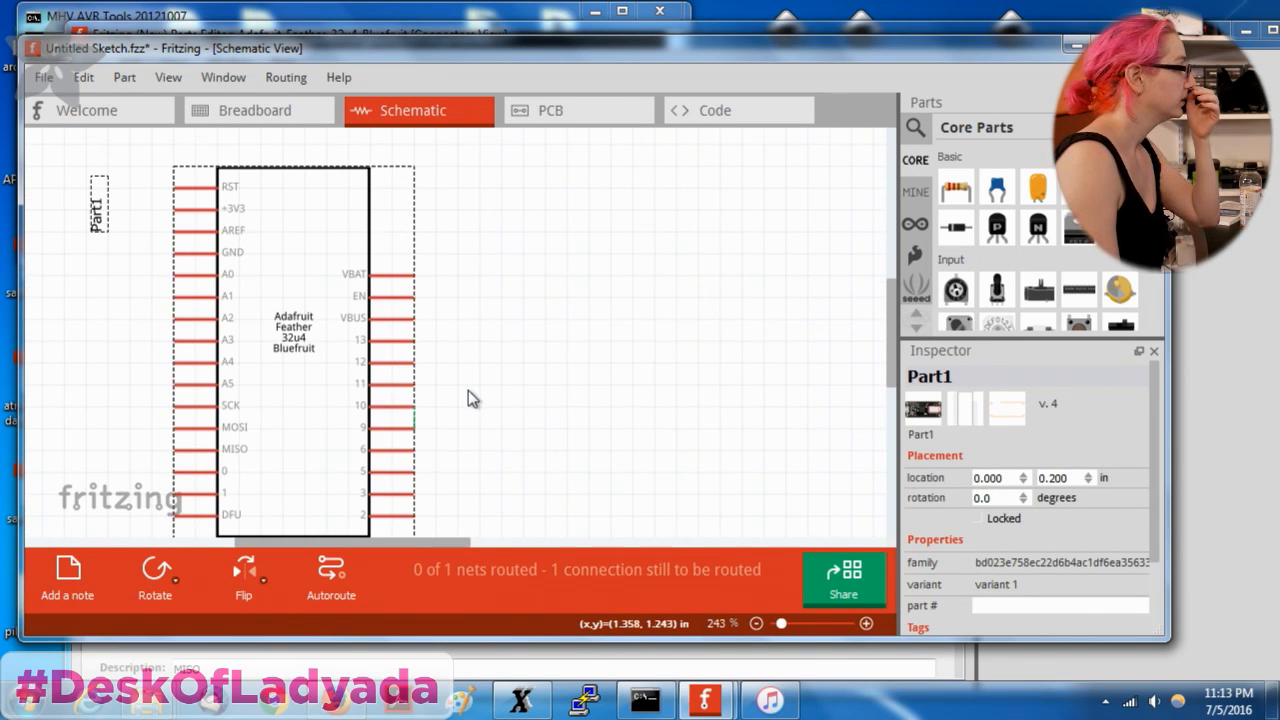
Route the connection between pins 9 and 10 on the Feather symbol, and return to the Breadboard view.
scroll(420, 437, up, 2)
mouse_move(423, 434)
mouse_down()
mouse_move(458, 416)
mouse_move(471, 451)
mouse_move(455, 442)
mouse_up()
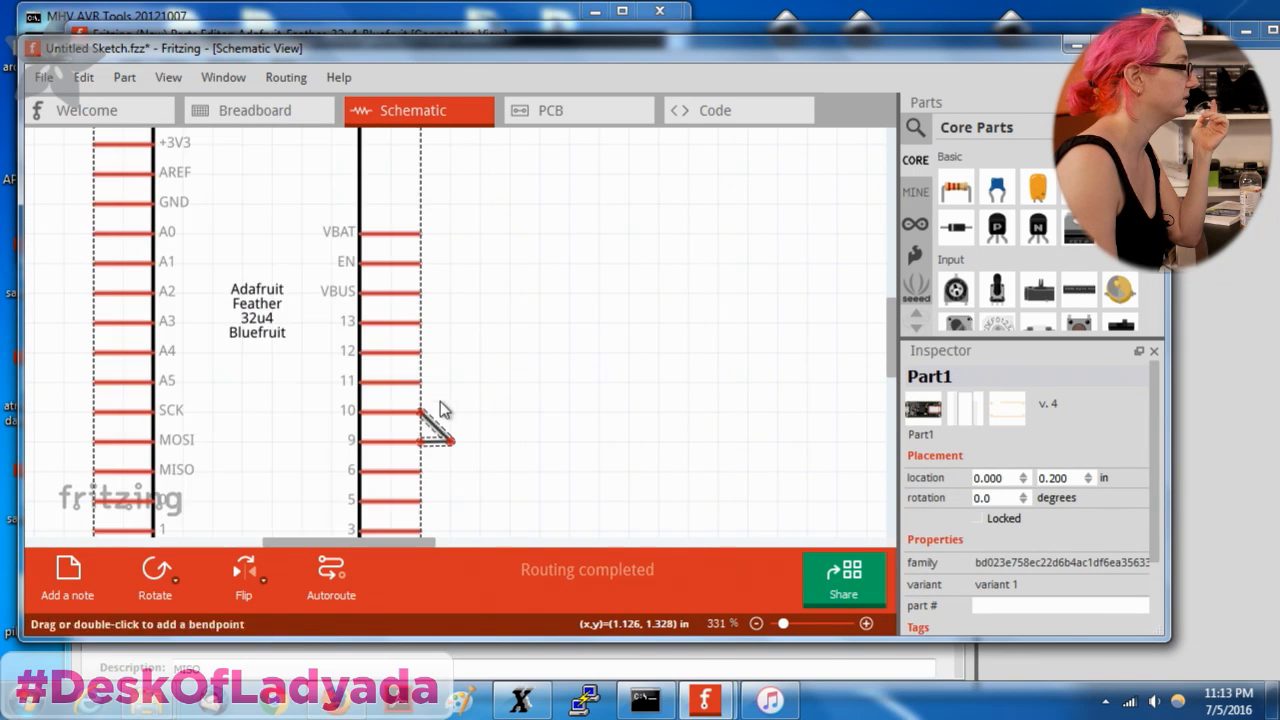
click(250, 112)
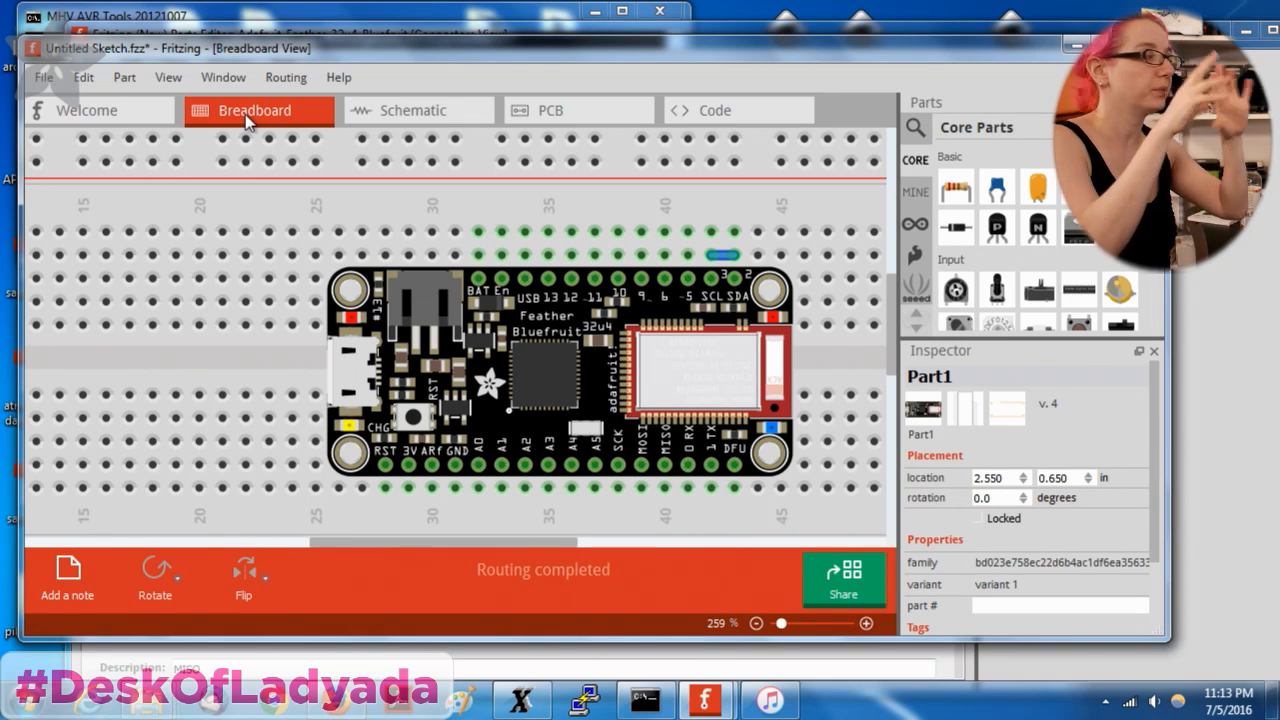
click(634, 416)
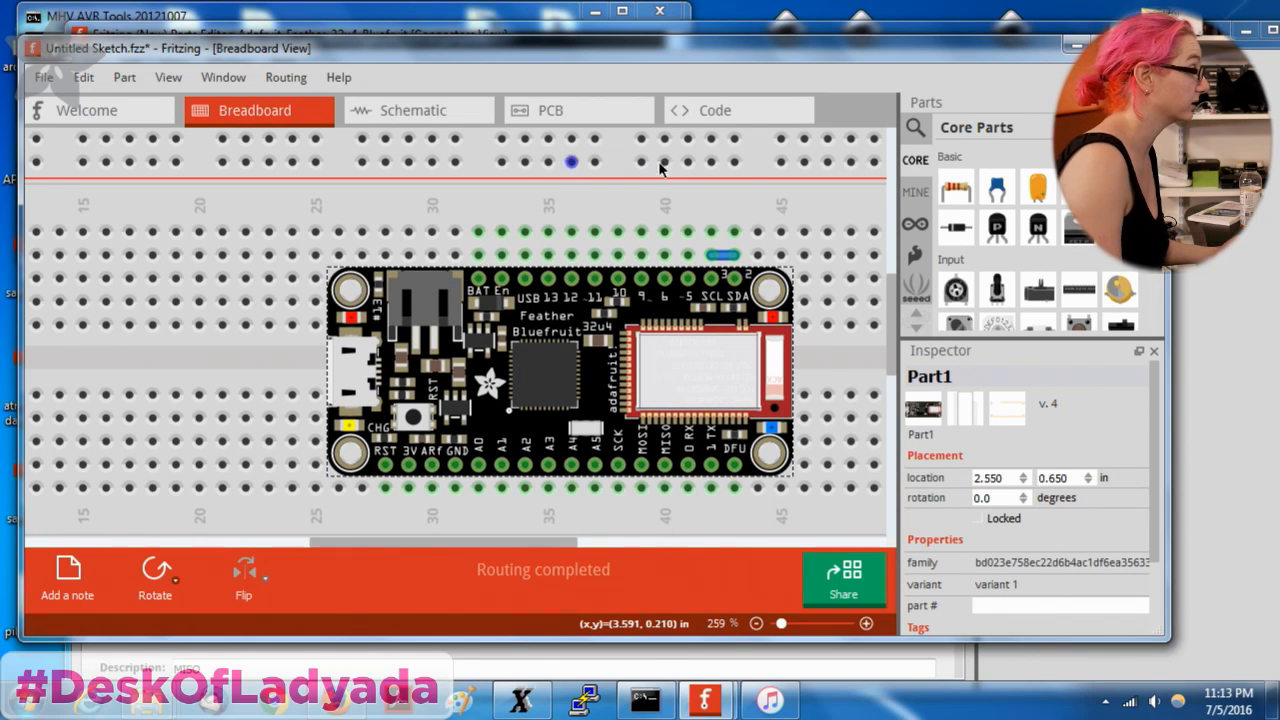
Switch back to the parts editor window and open the part's Breadboard view.
click(1266, 174)
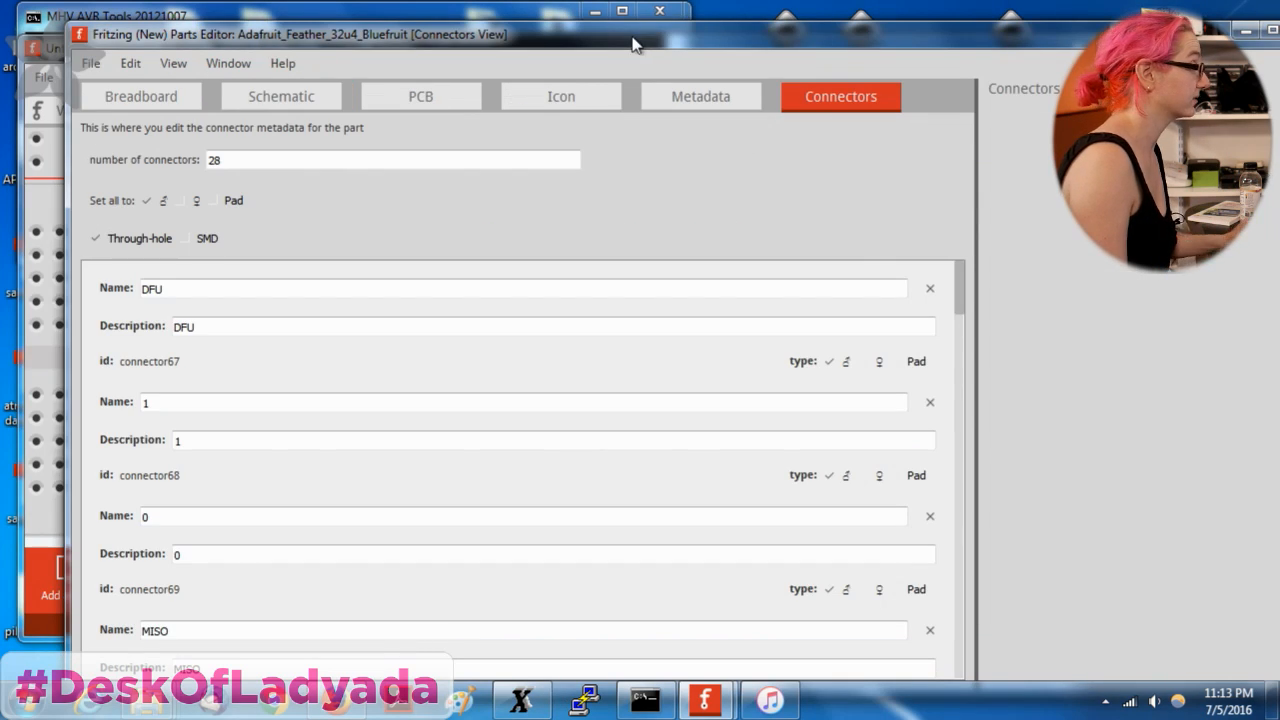
drag(620, 40, 608, 5)
drag(221, 8, 282, 19)
click(180, 79)
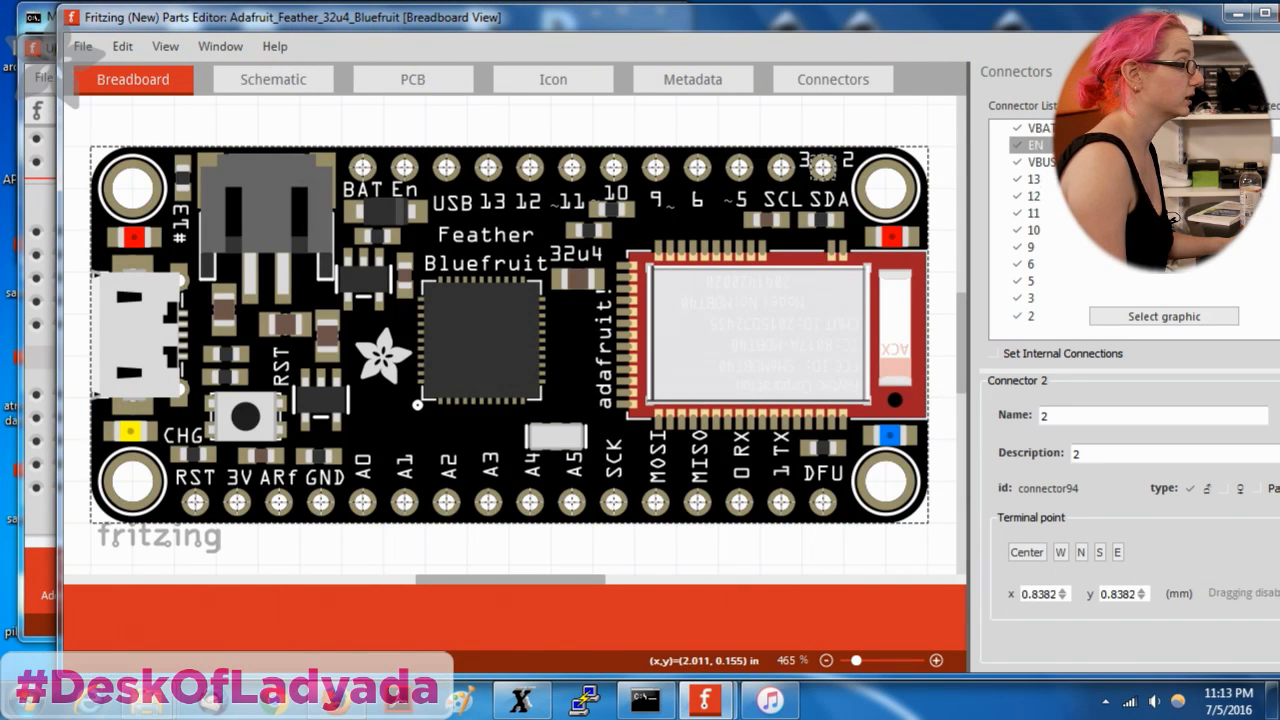
Step through the connector list from 12 up to 1 and back to 0, checking which breadboard pad each connector highlights.
click(1035, 196)
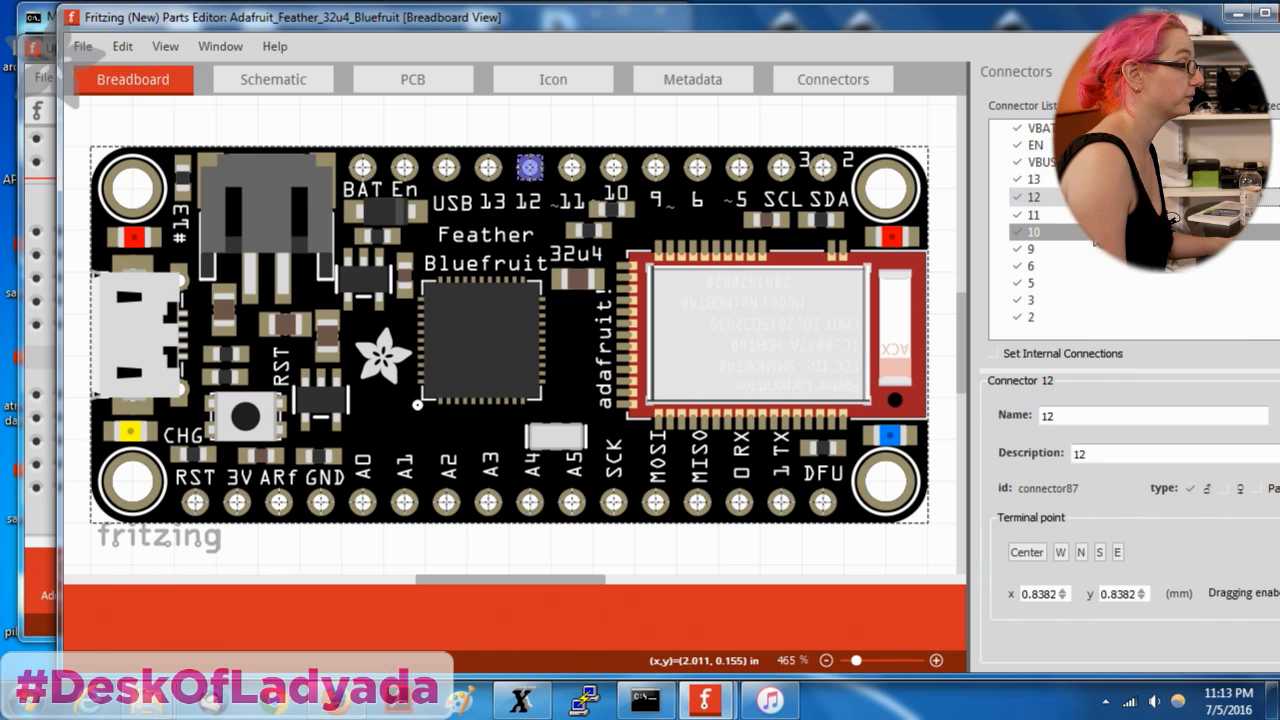
key(Up)
key(Up)
key(Up)
key(Up)
key(Up)
key(Up)
key(Up)
key(Up)
key(Up)
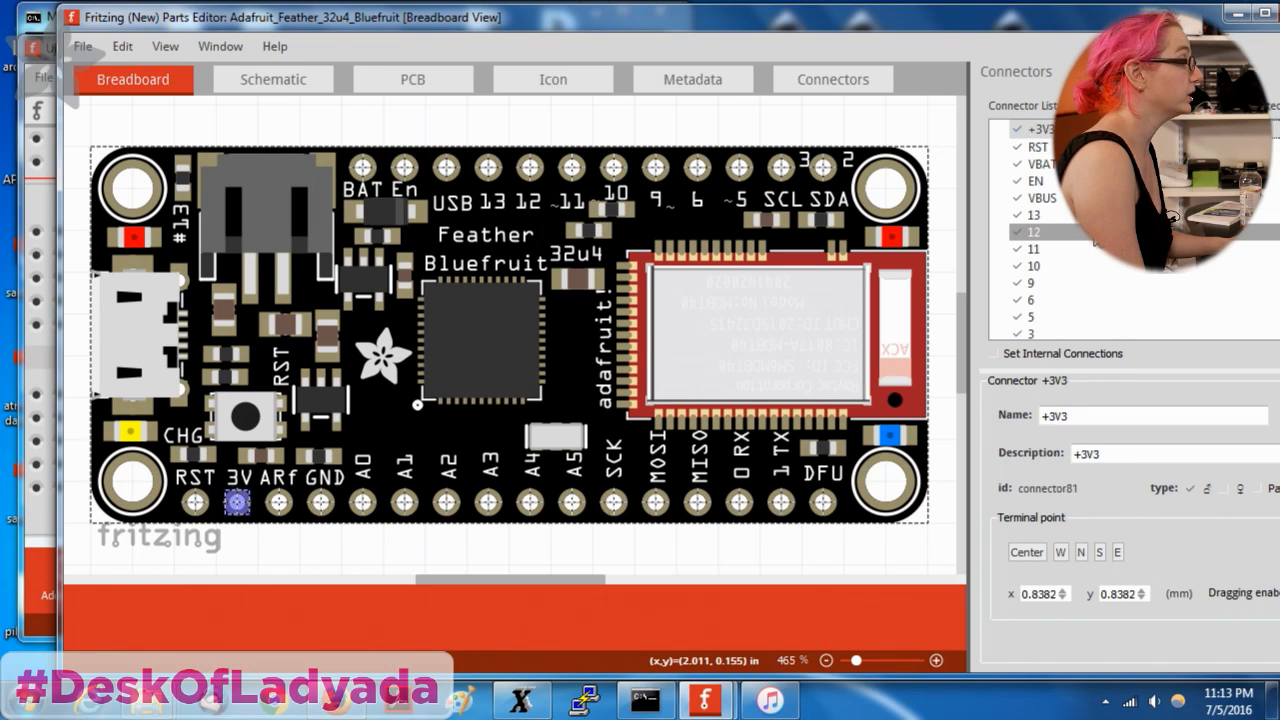
key(Up)
key(Up)
key(Up)
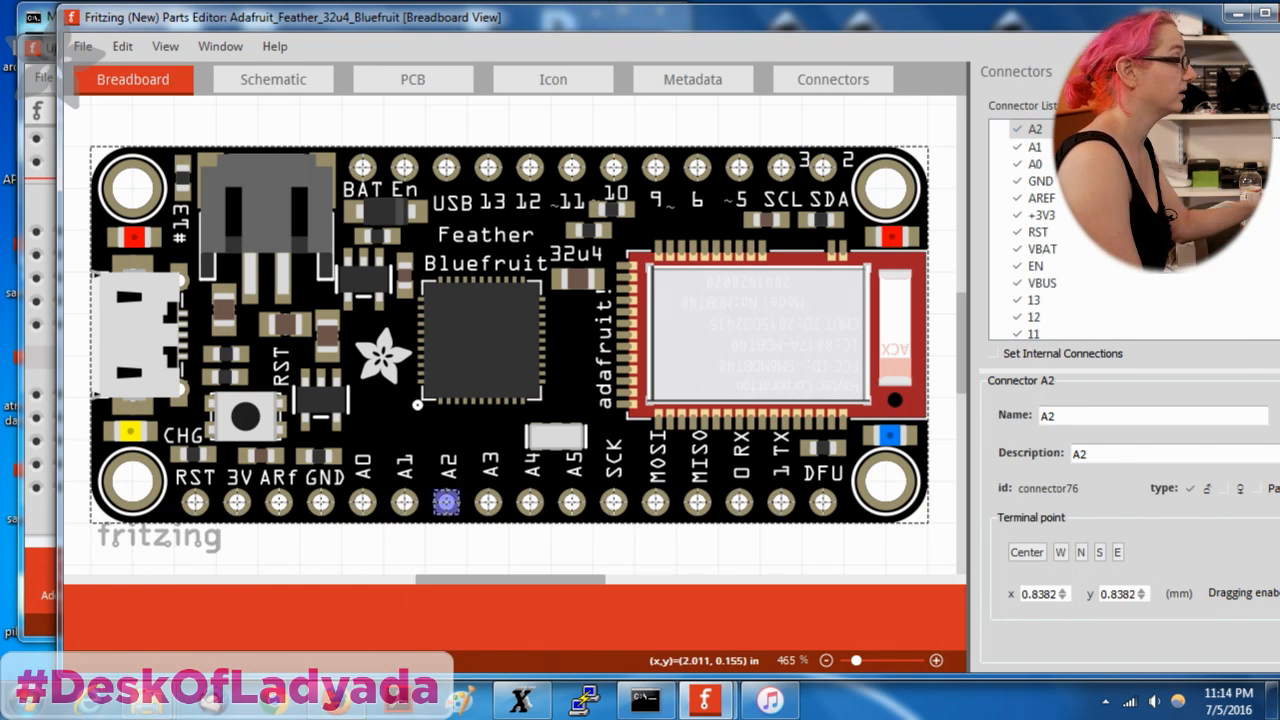
key(Up)
key(Up)
key(Up)
key(Up)
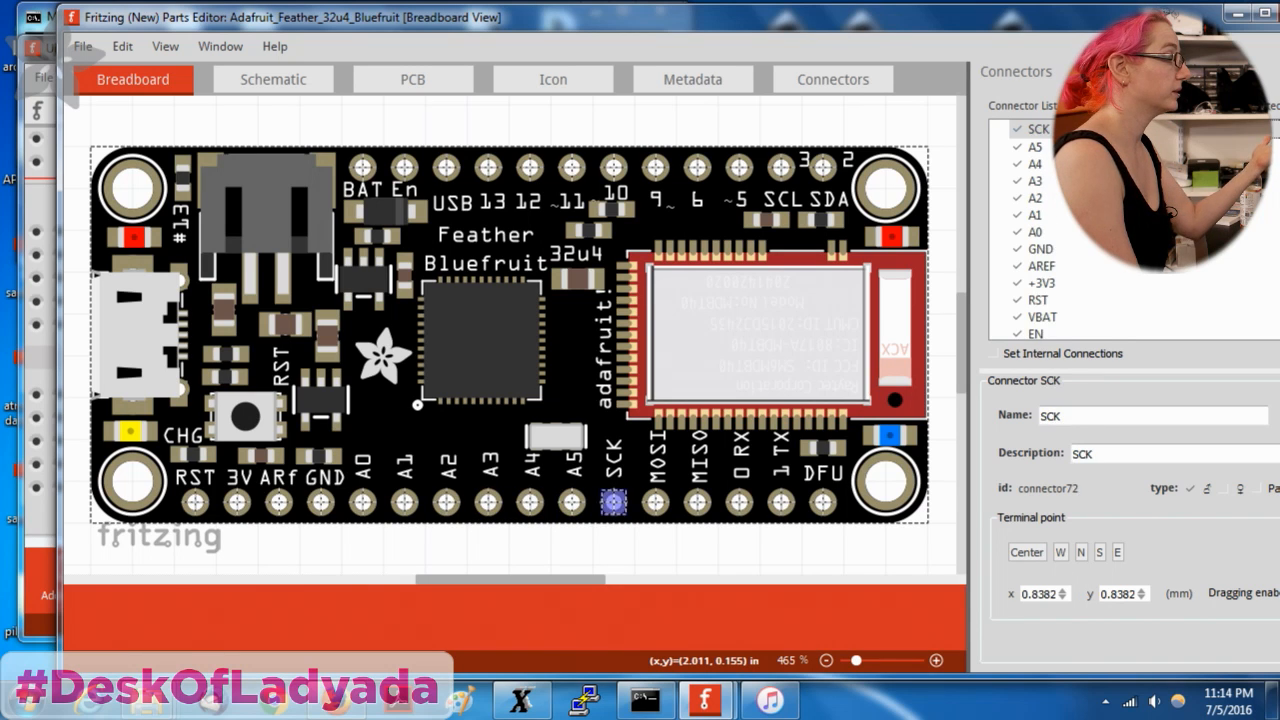
key(Up)
key(Up)
key(Up)
key(Up)
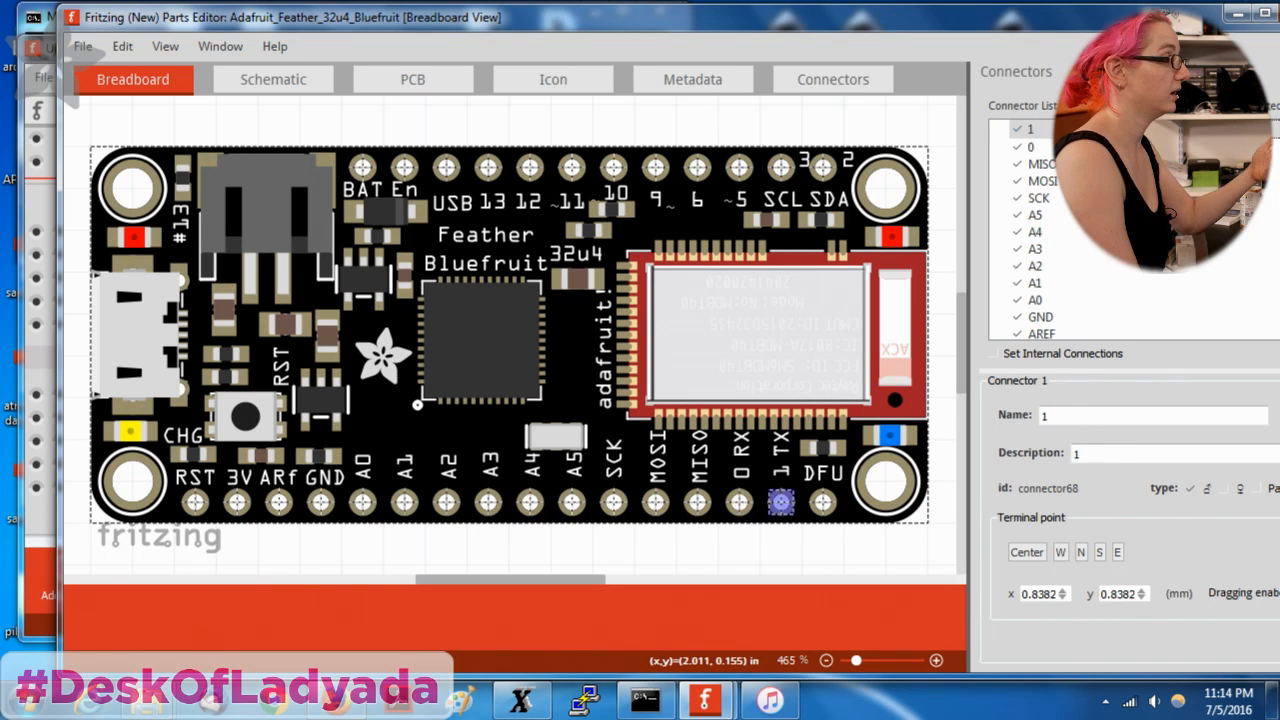
key(Down)
key(Down)
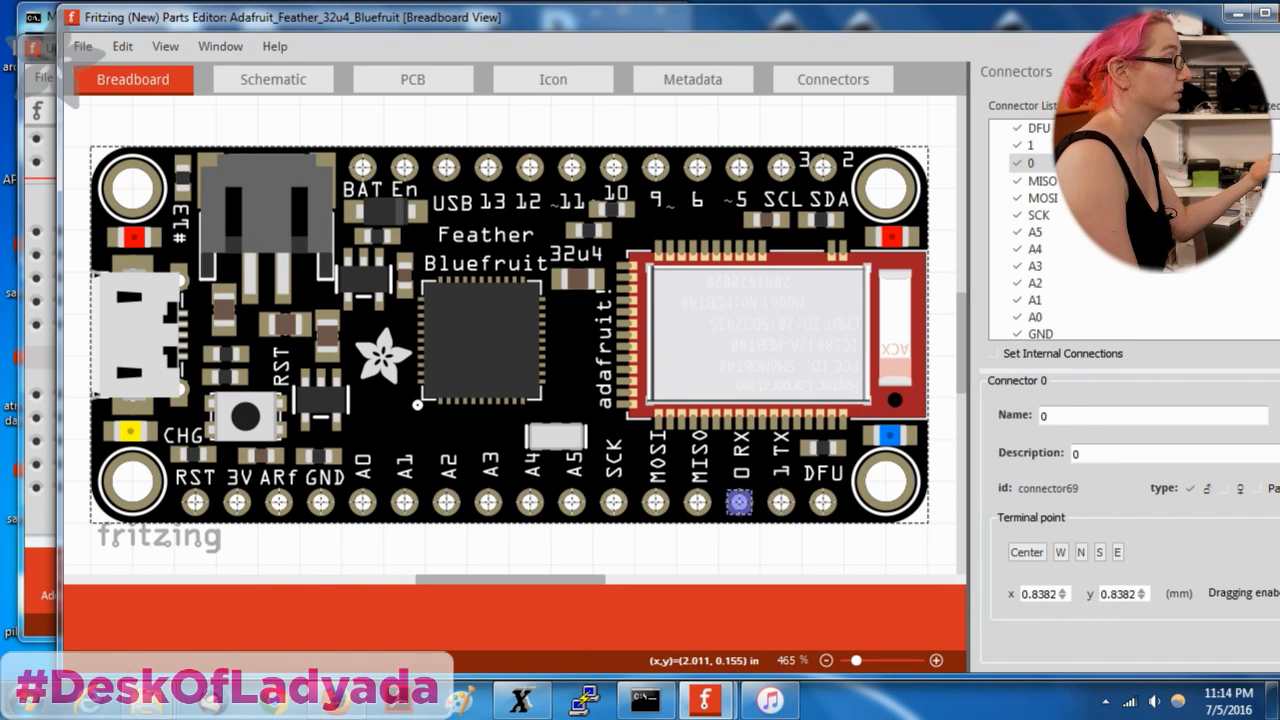
Step through the connector list from 0 down to A4, checking which breadboard pad each connector highlights.
key(Down)
key(Down)
key(Down)
key(Down)
key(Down)
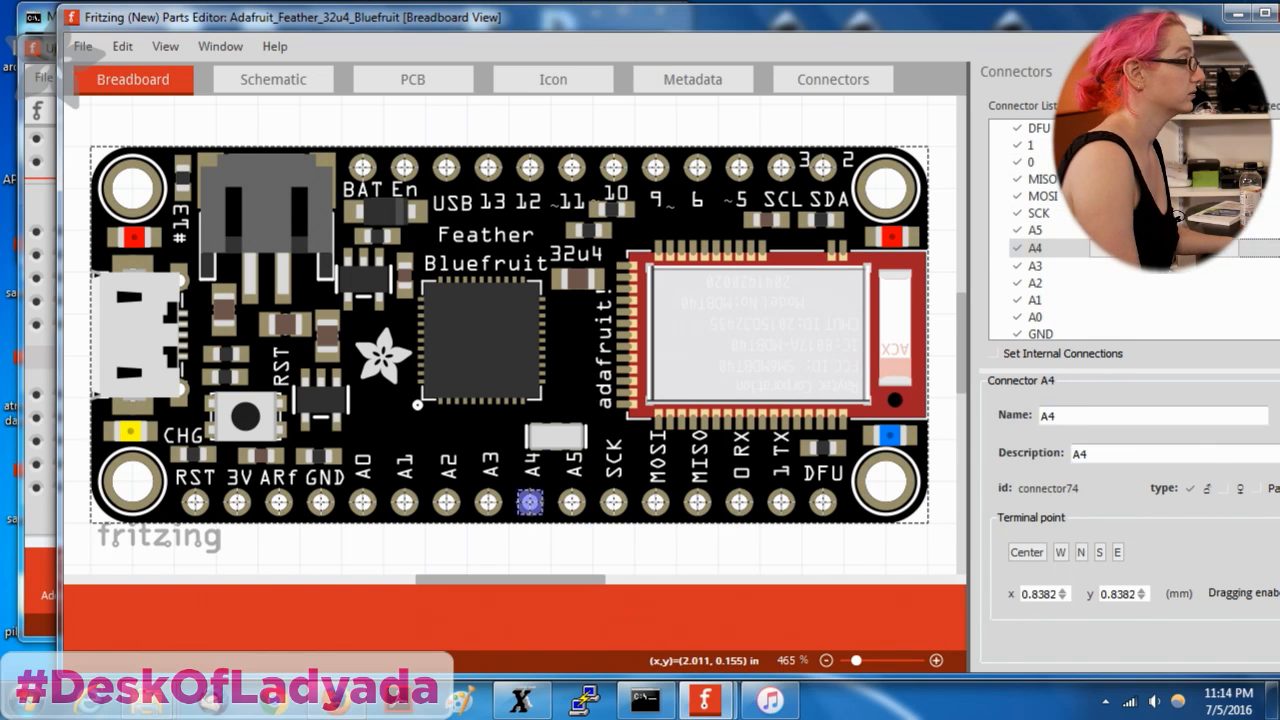
Review the names and descriptions of all connectors in the Connectors view, and go back to the Breadboard view.
click(858, 84)
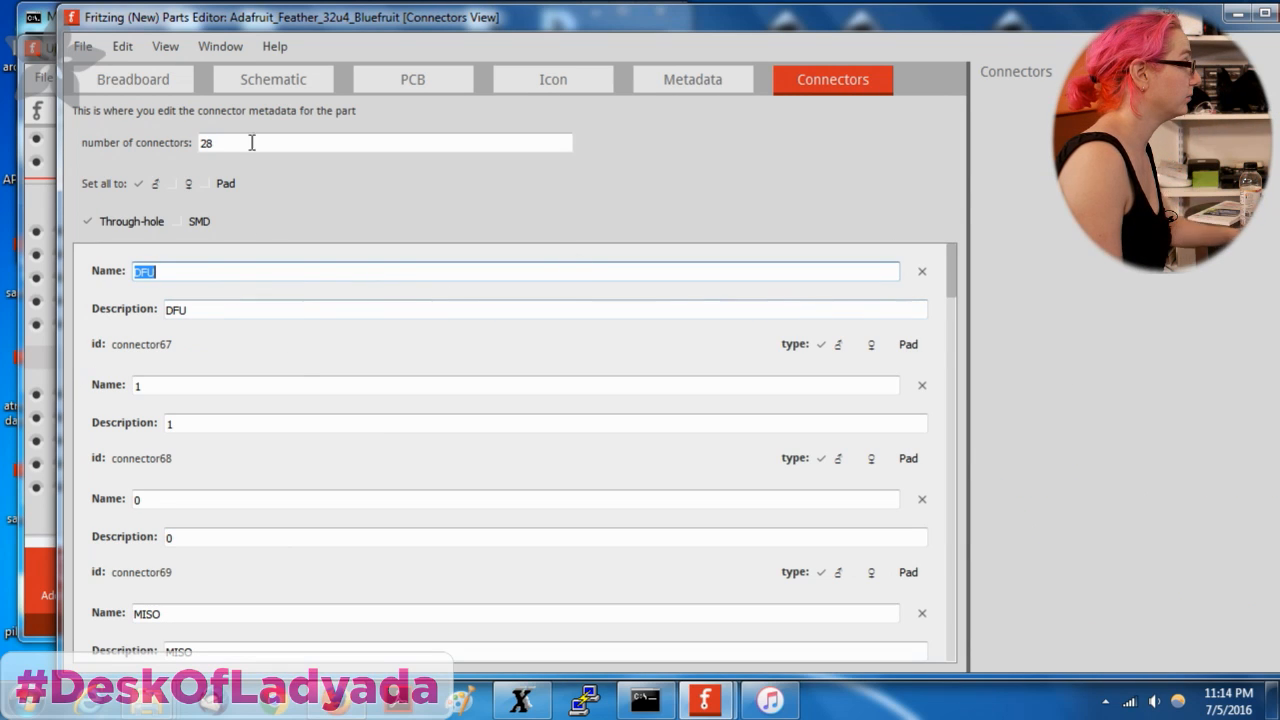
scroll(234, 401, down, 8)
scroll(237, 401, up, 2)
scroll(237, 401, down, 20)
scroll(239, 392, up, 20)
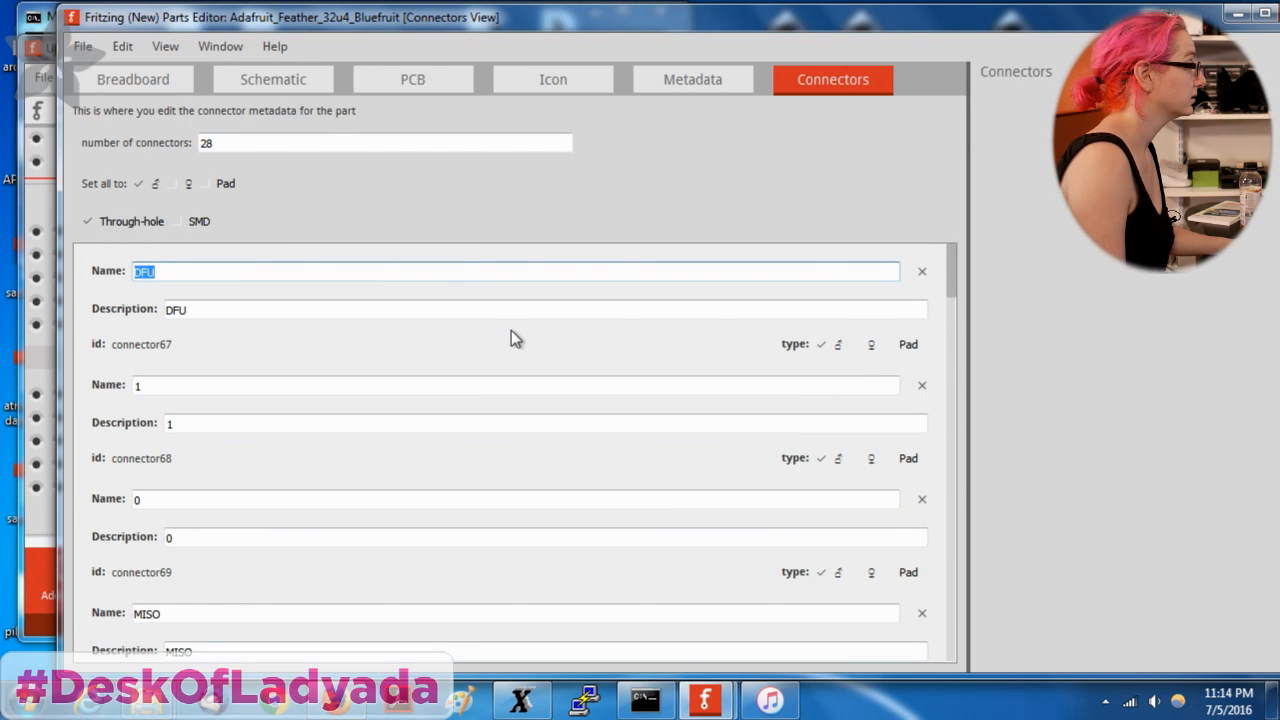
click(150, 80)
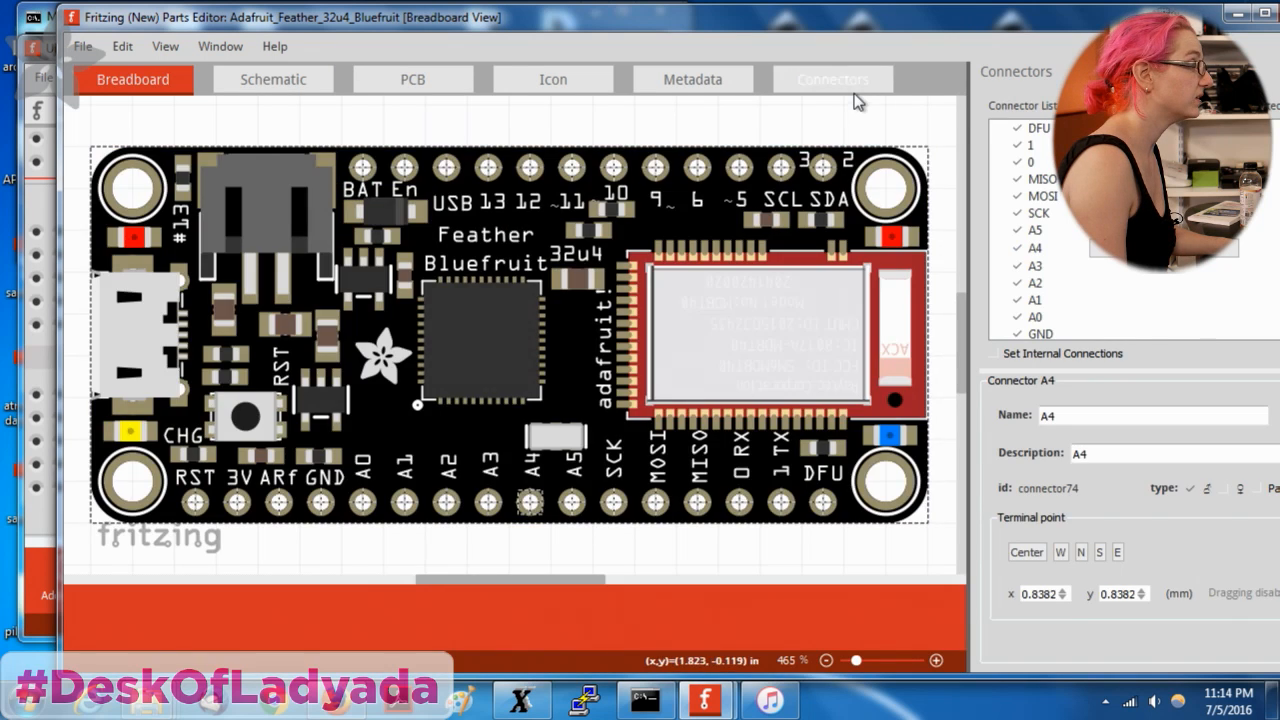
In the Connectors view, set both the name and the description of connector 1 to 1/TX.
click(852, 86)
click(167, 384)
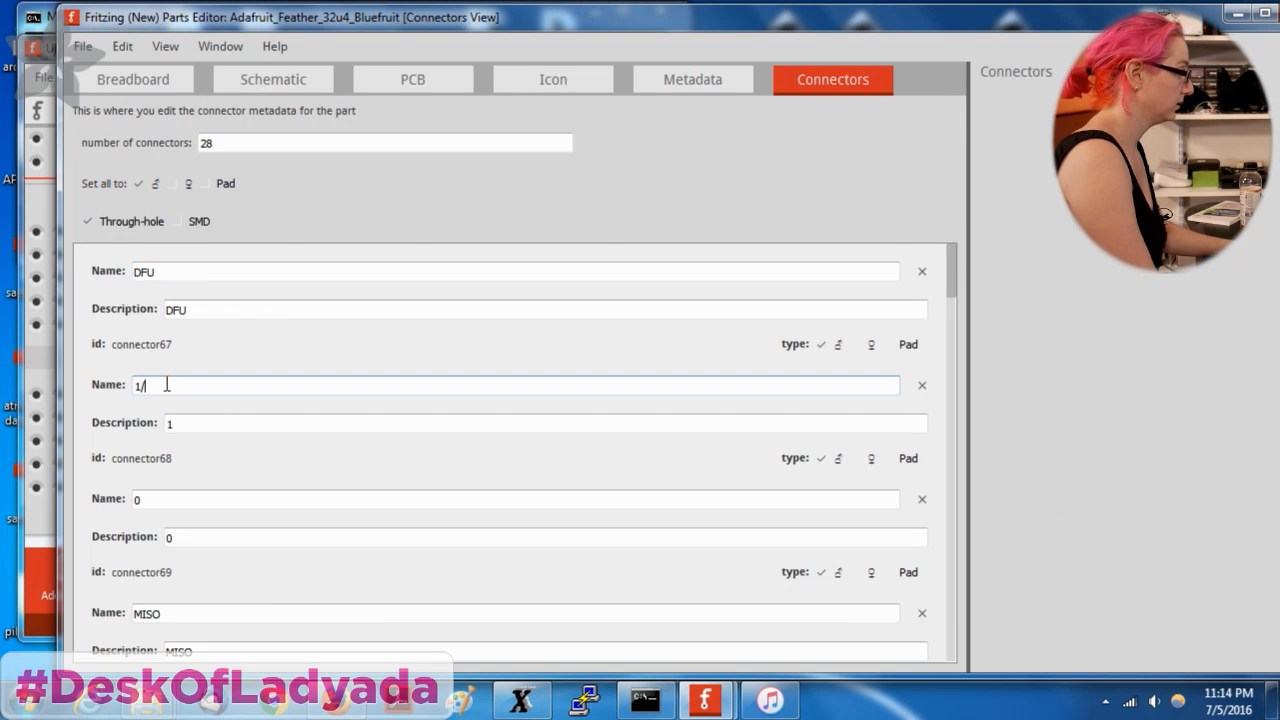
click(227, 420)
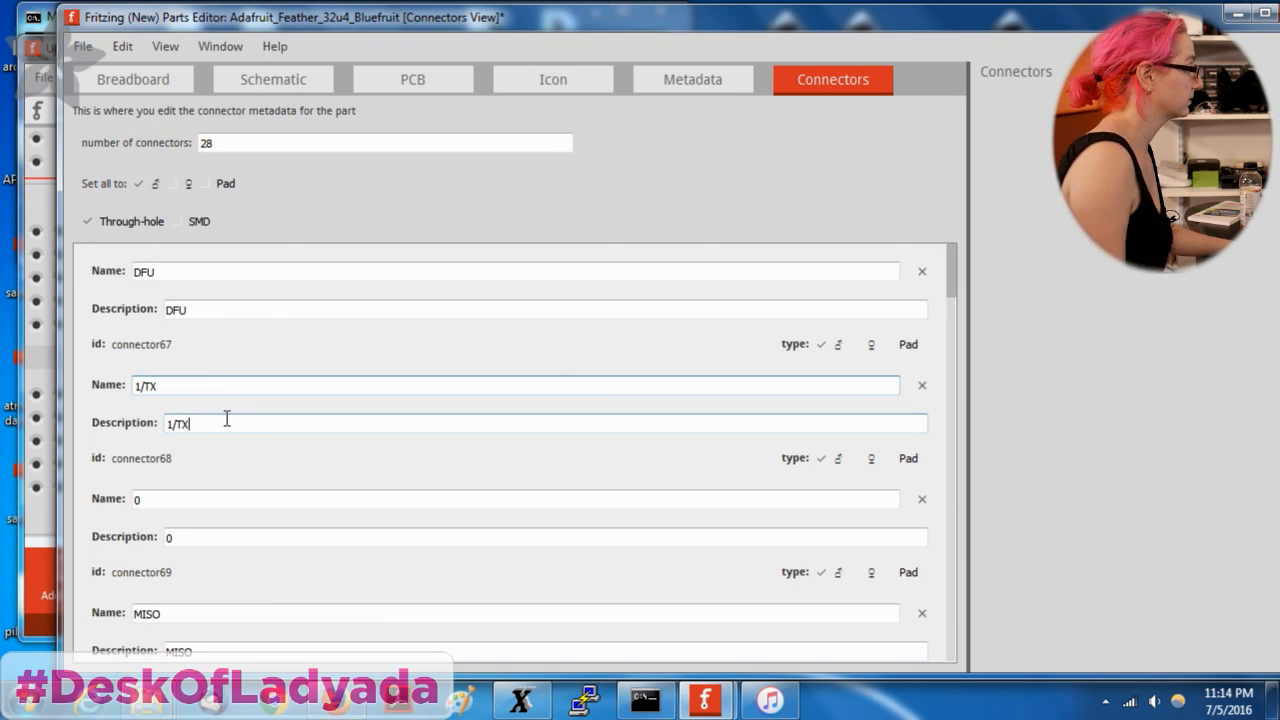
Set both the name and the description of connector 0 to 0/RX, and save the part.
click(186, 499)
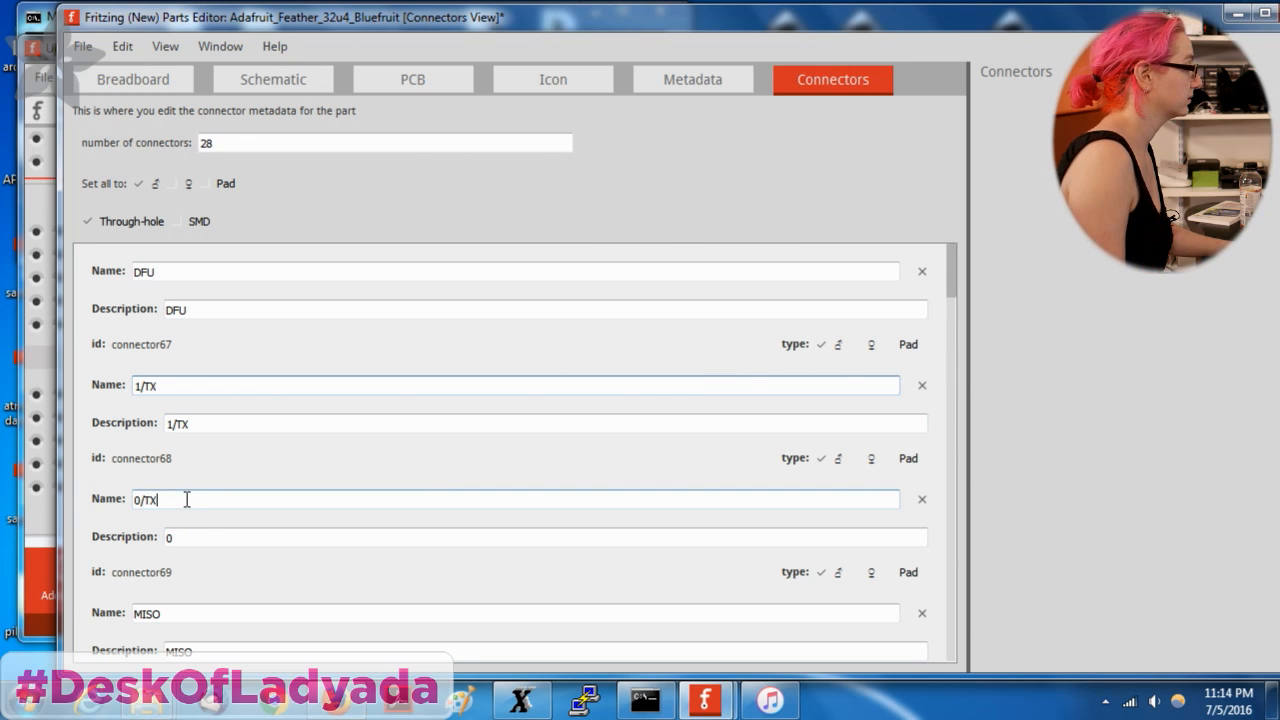
click(197, 538)
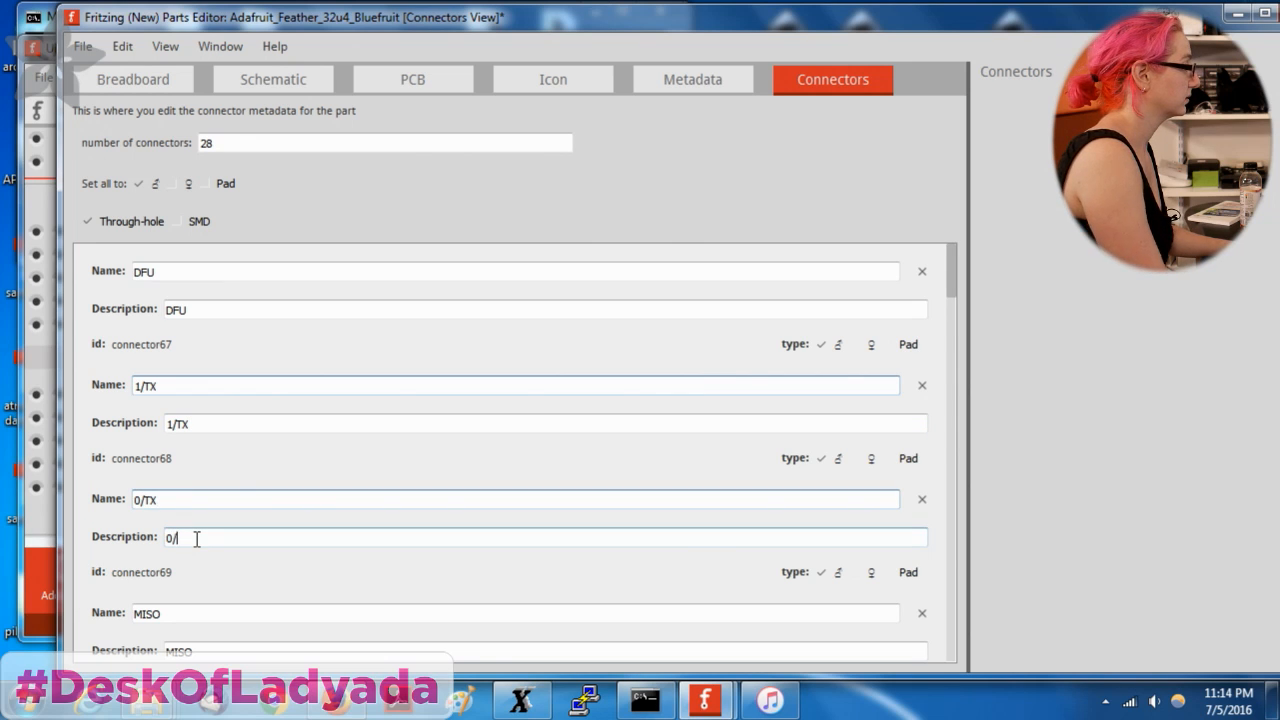
click(168, 500)
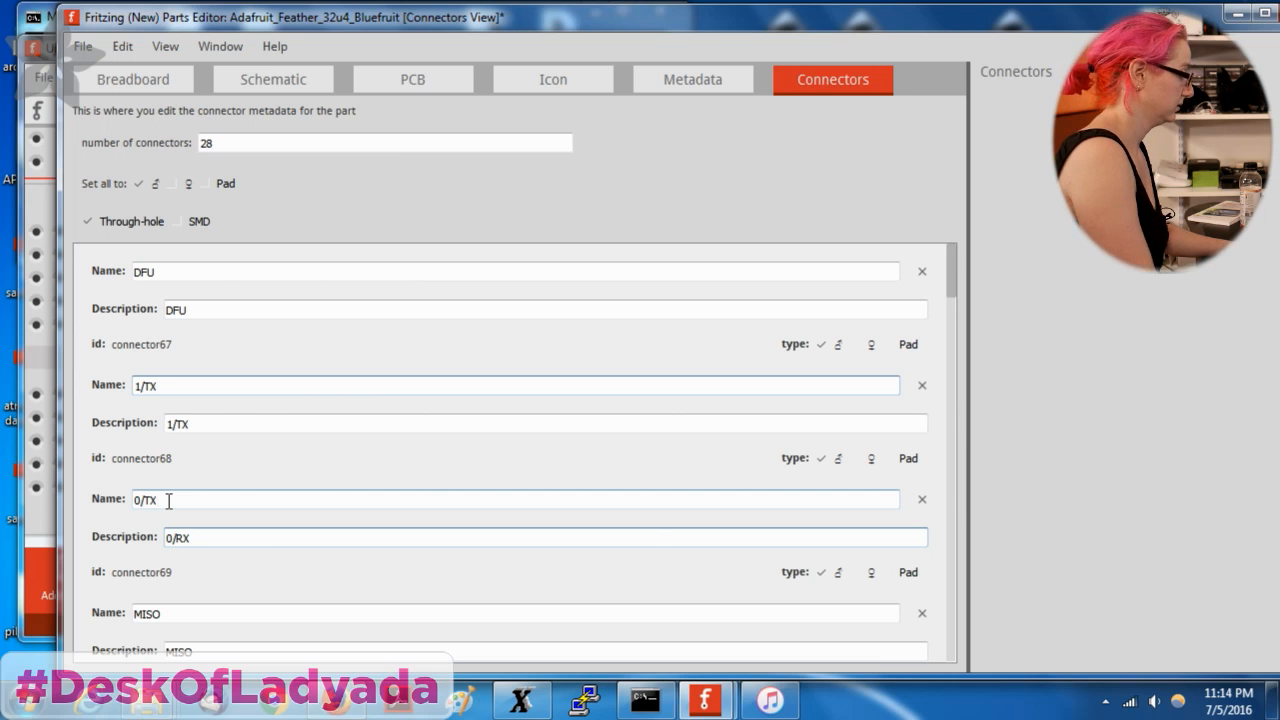
key(ctrl+s)
click(855, 385)
key(Return)
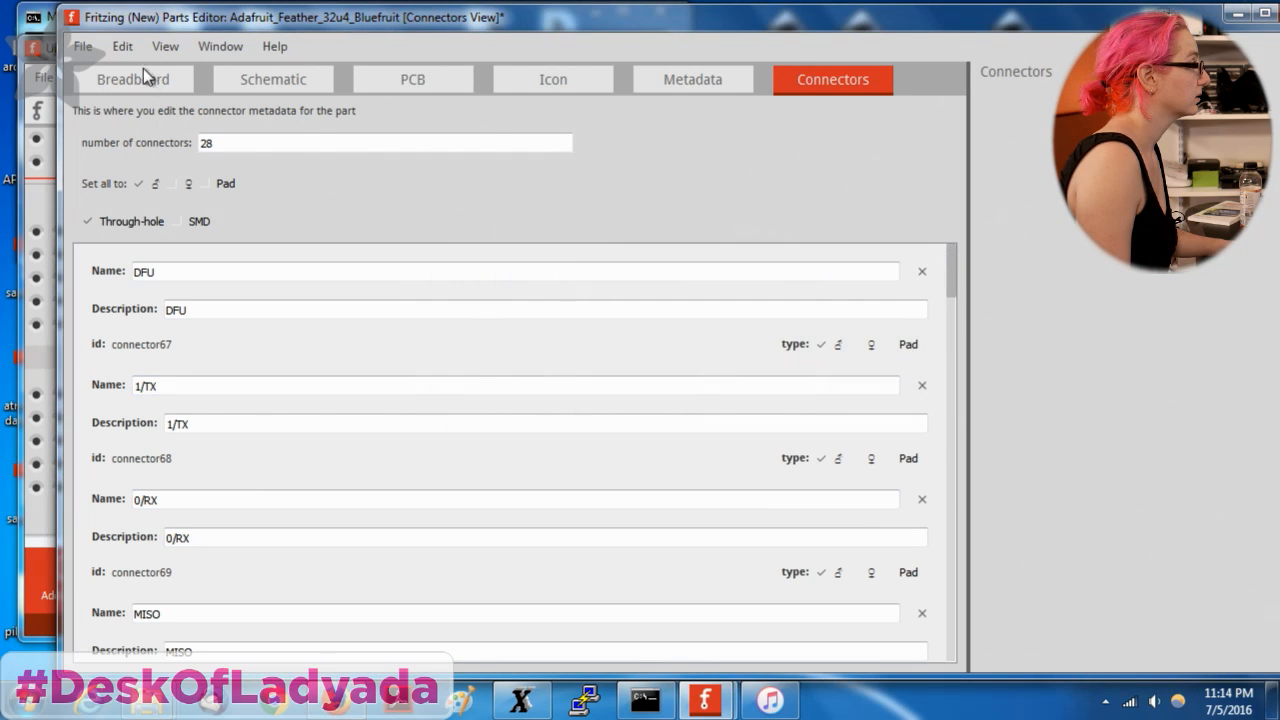
In the Breadboard view, spot-check the pads of the renamed TX and RX connectors, DFU, SCK, A2, VBUS, 12 and EN.
click(146, 80)
click(1068, 146)
click(1068, 163)
click(1068, 129)
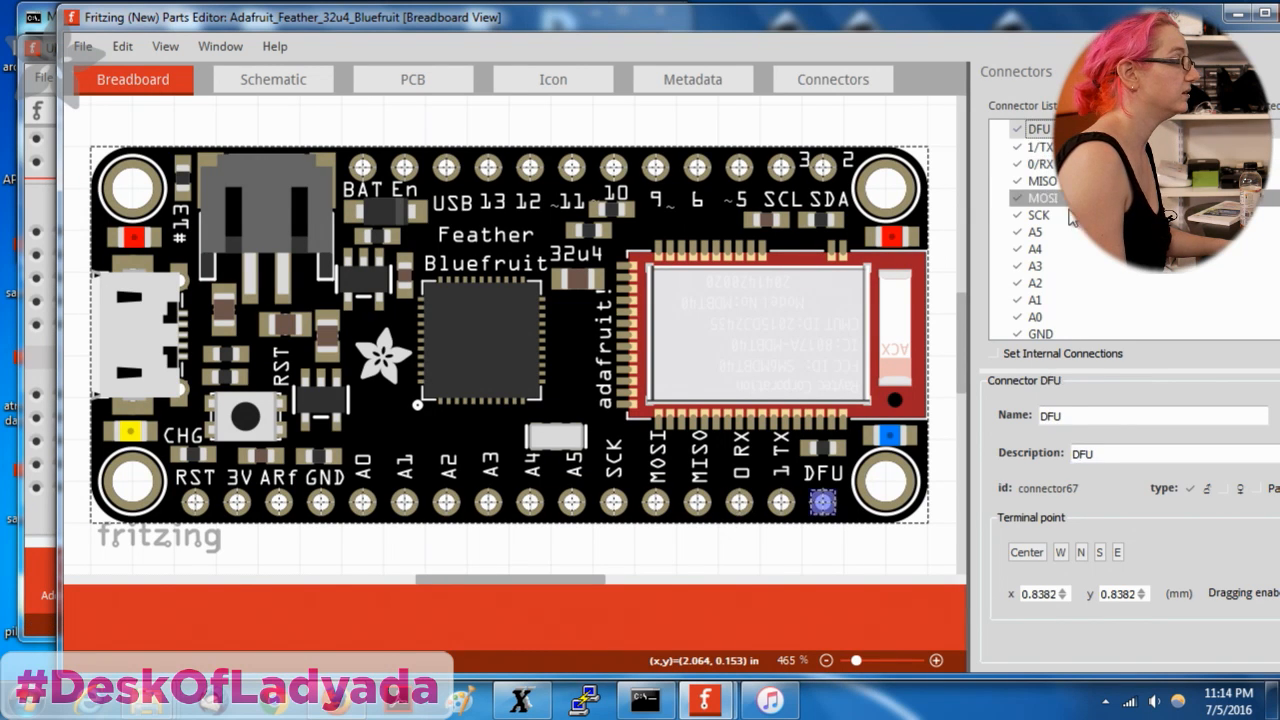
click(1070, 215)
click(1070, 283)
scroll(1064, 278, down, 3)
click(1060, 267)
click(1062, 282)
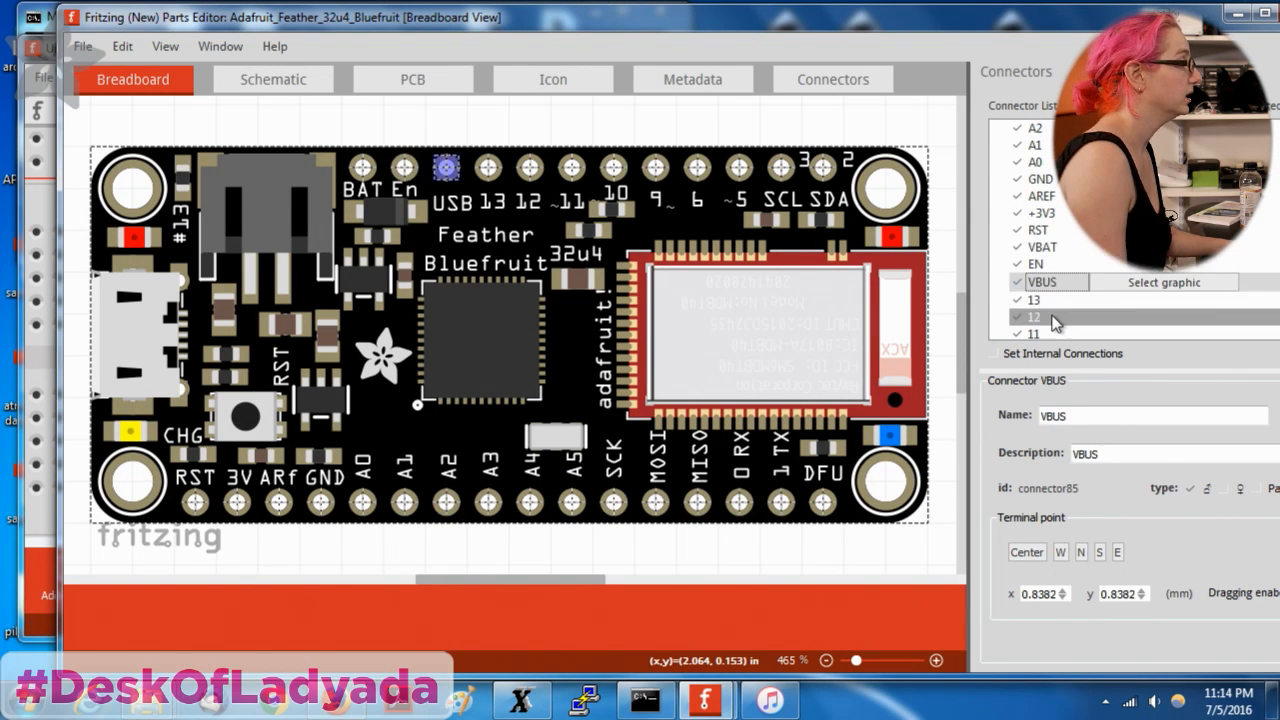
click(1062, 316)
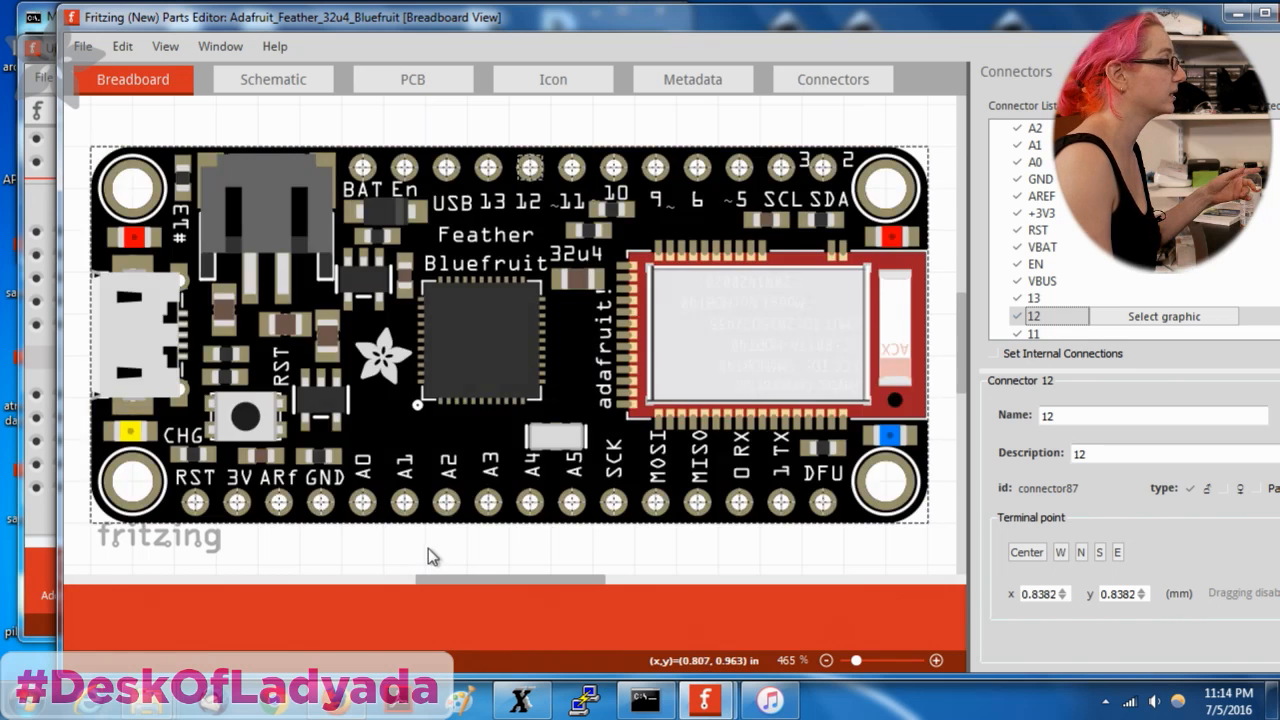
click(1035, 264)
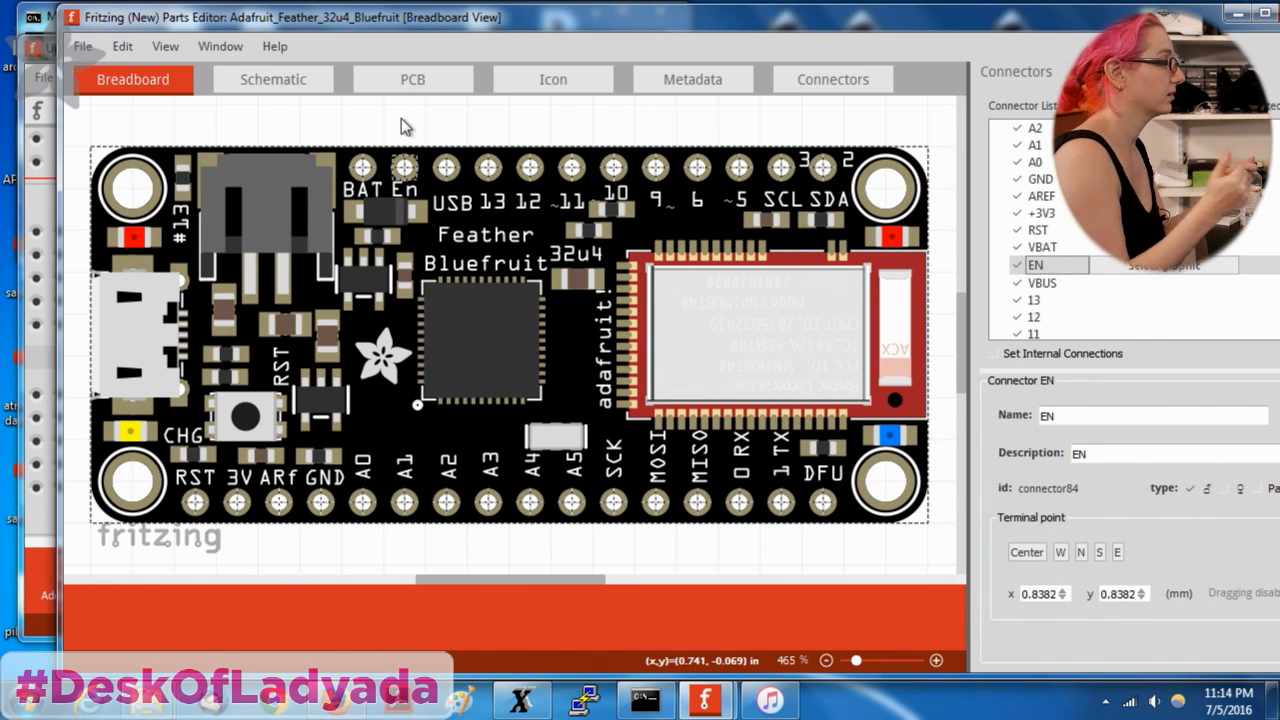
In the Schematic view, set the VBAT pin's terminal point to its east end, at x 5.0800 mm.
click(310, 85)
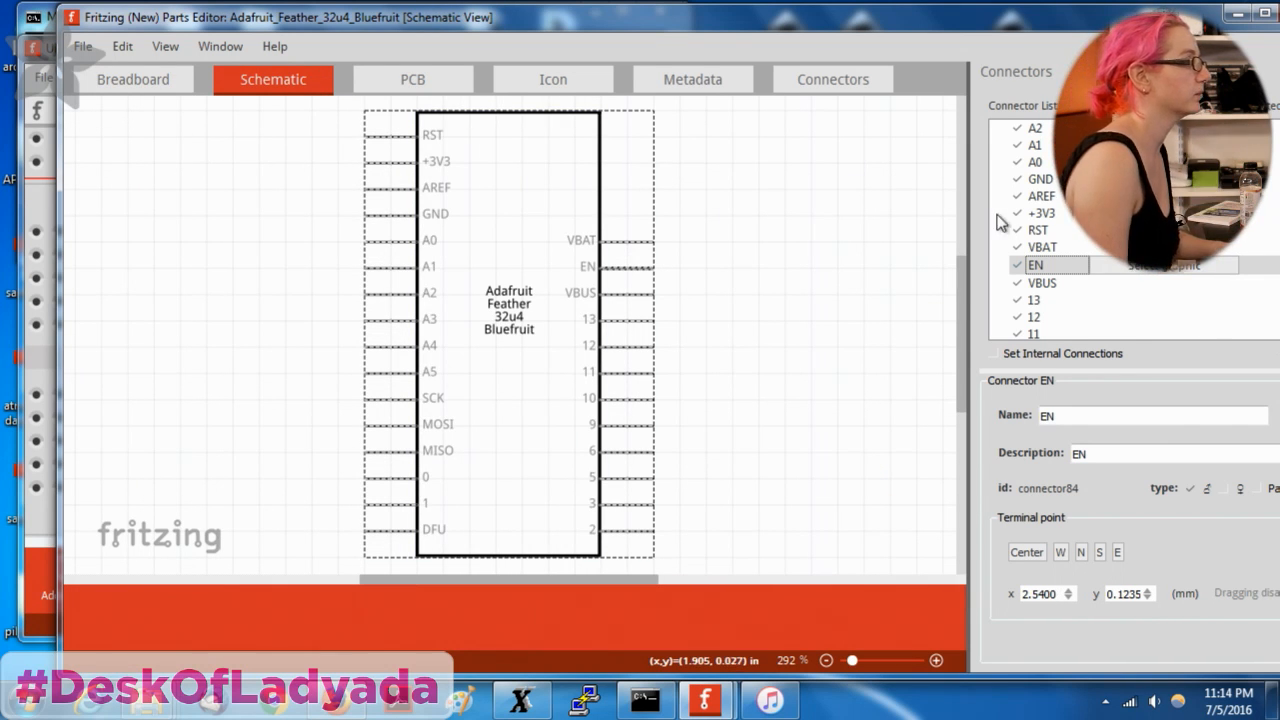
scroll(1038, 228, up, 3)
click(1038, 128)
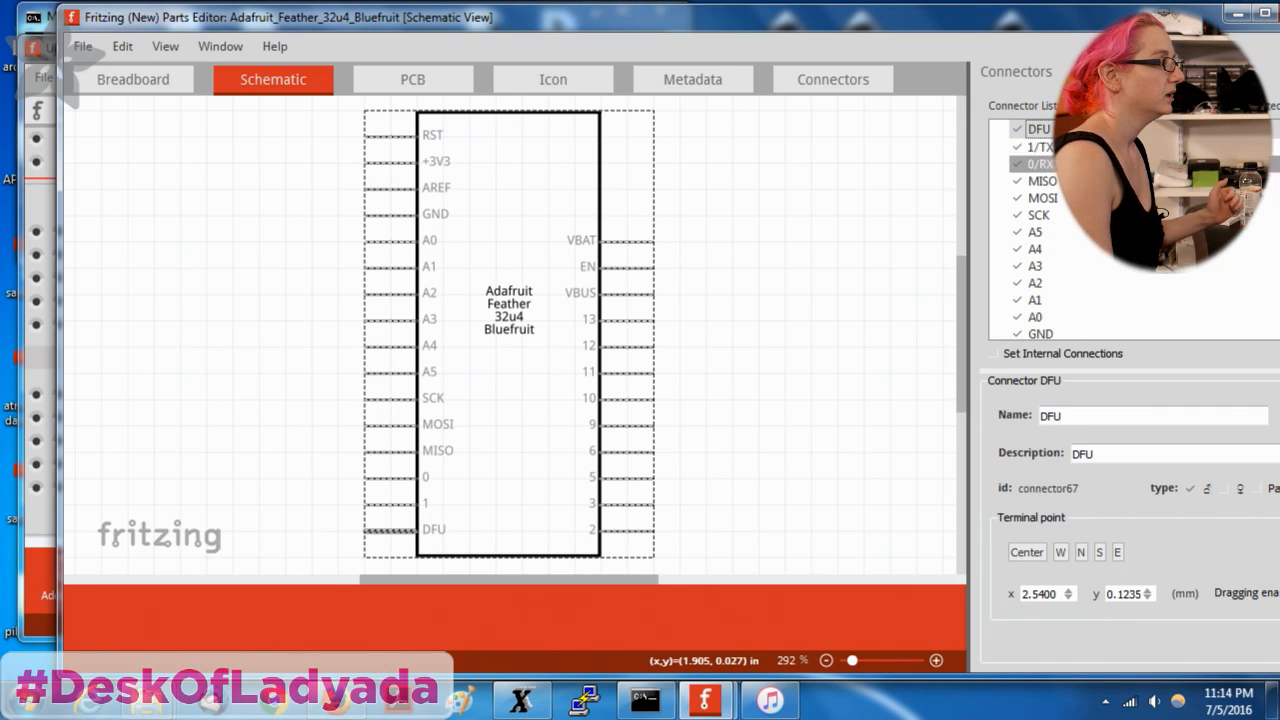
scroll(1014, 180, down, 5)
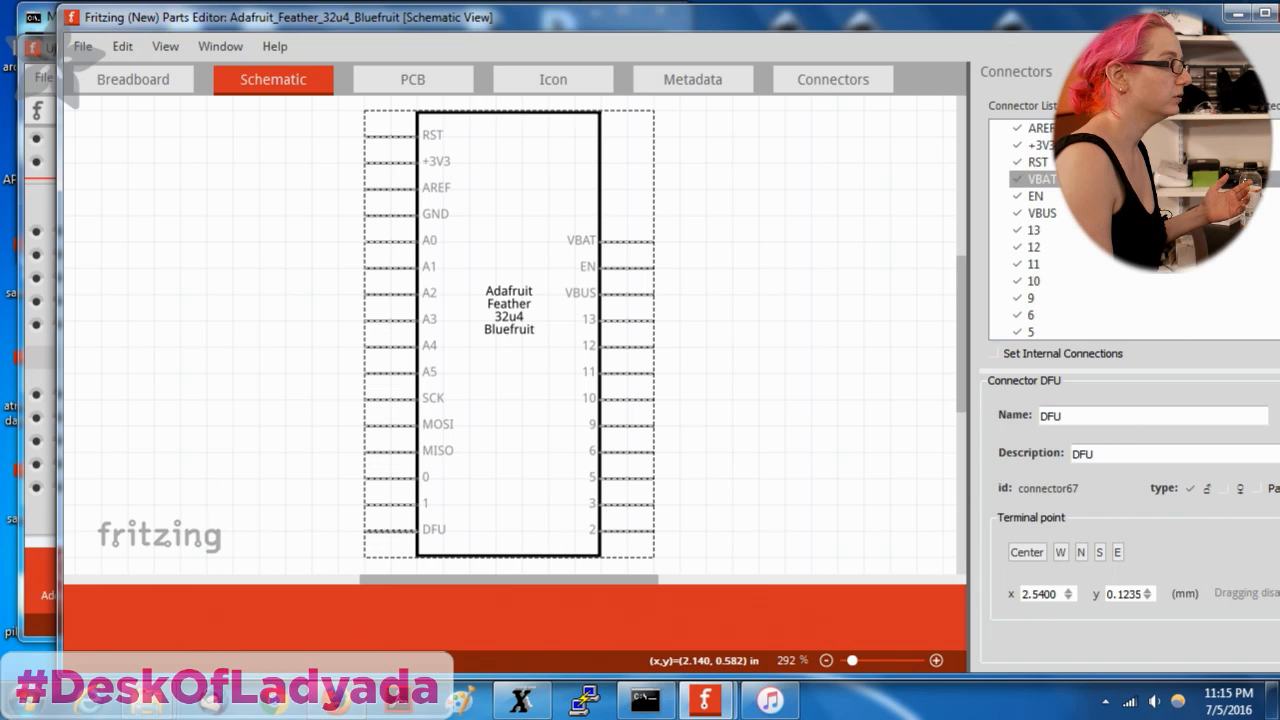
click(647, 244)
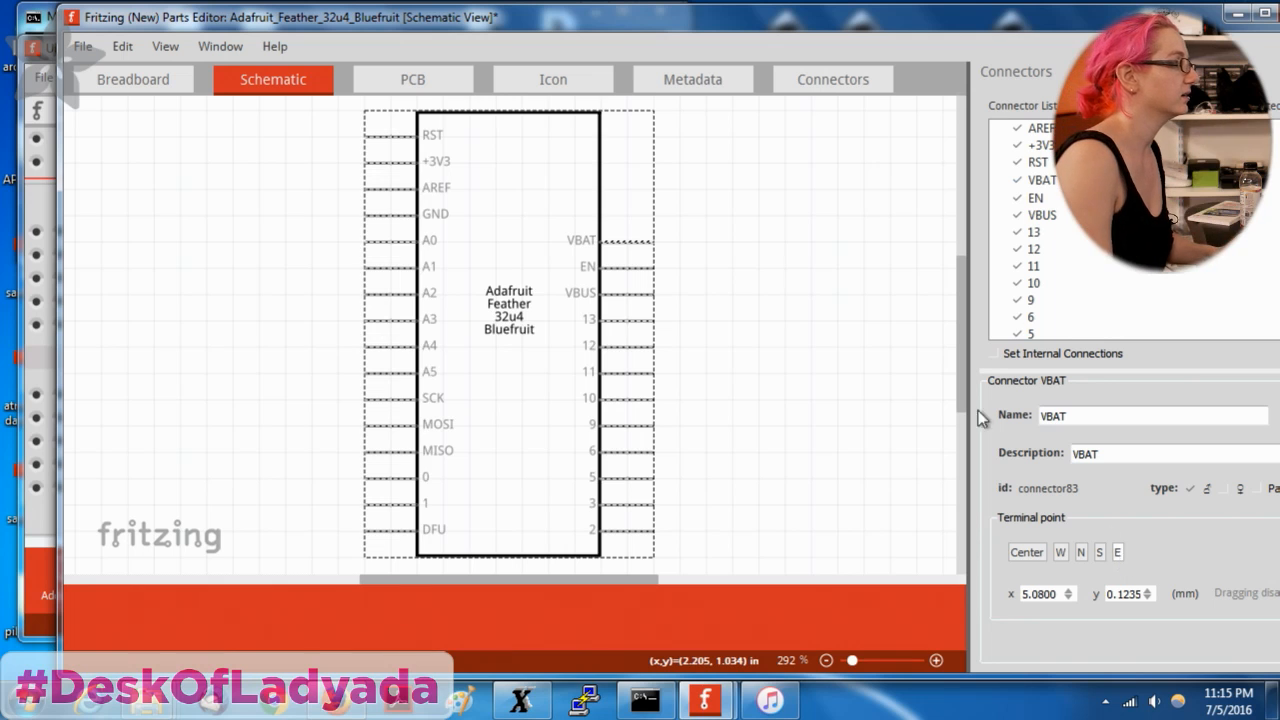
Set the terminal points of schematic pins EN, 13 and 12 to their east ends.
click(625, 268)
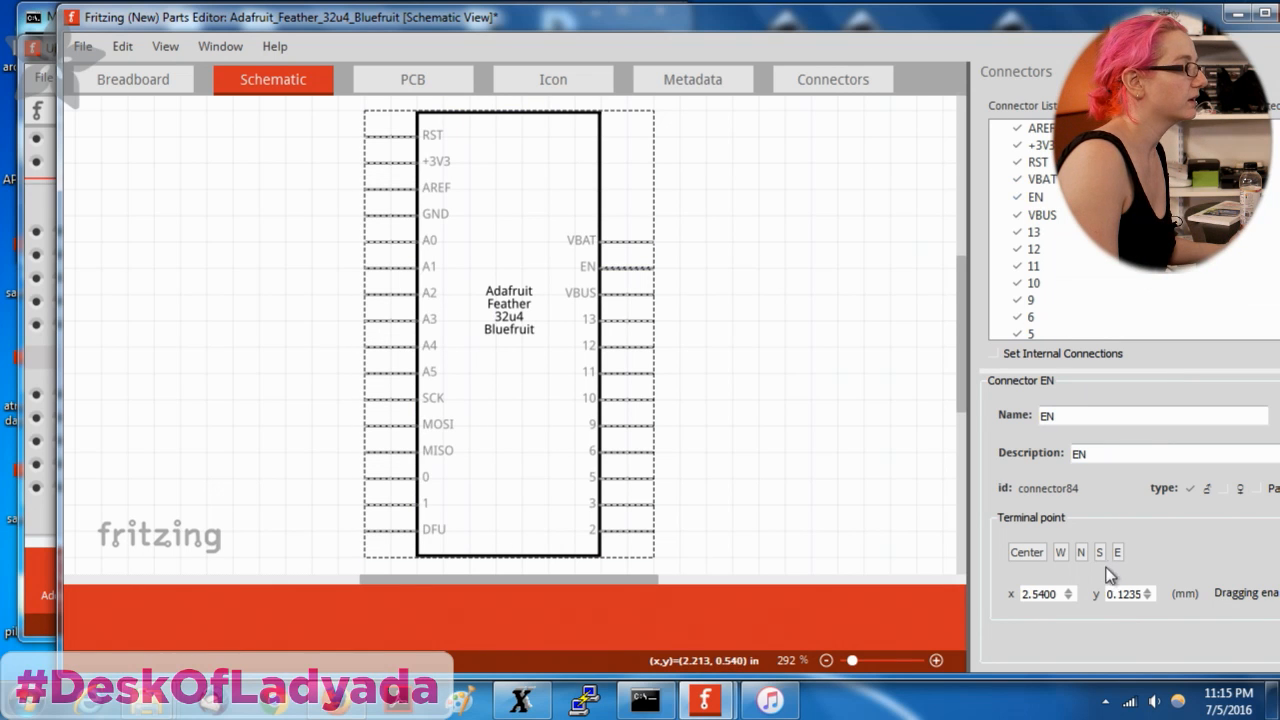
click(625, 320)
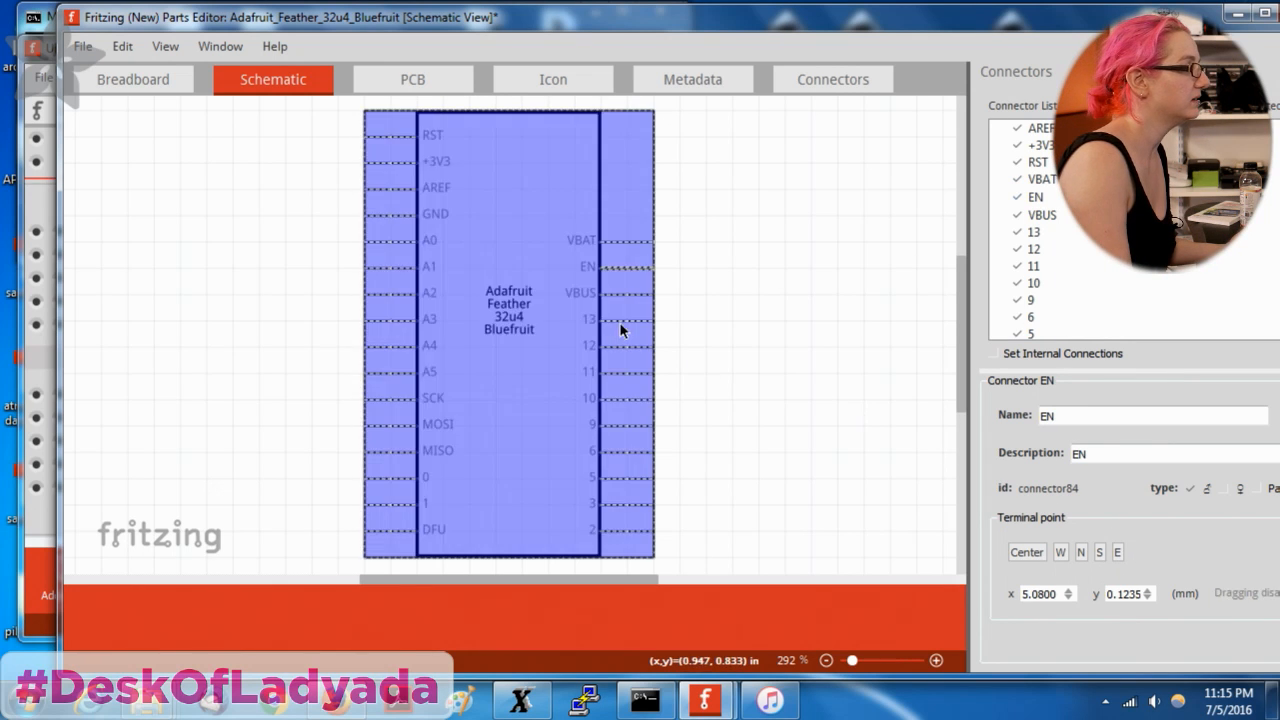
click(1118, 553)
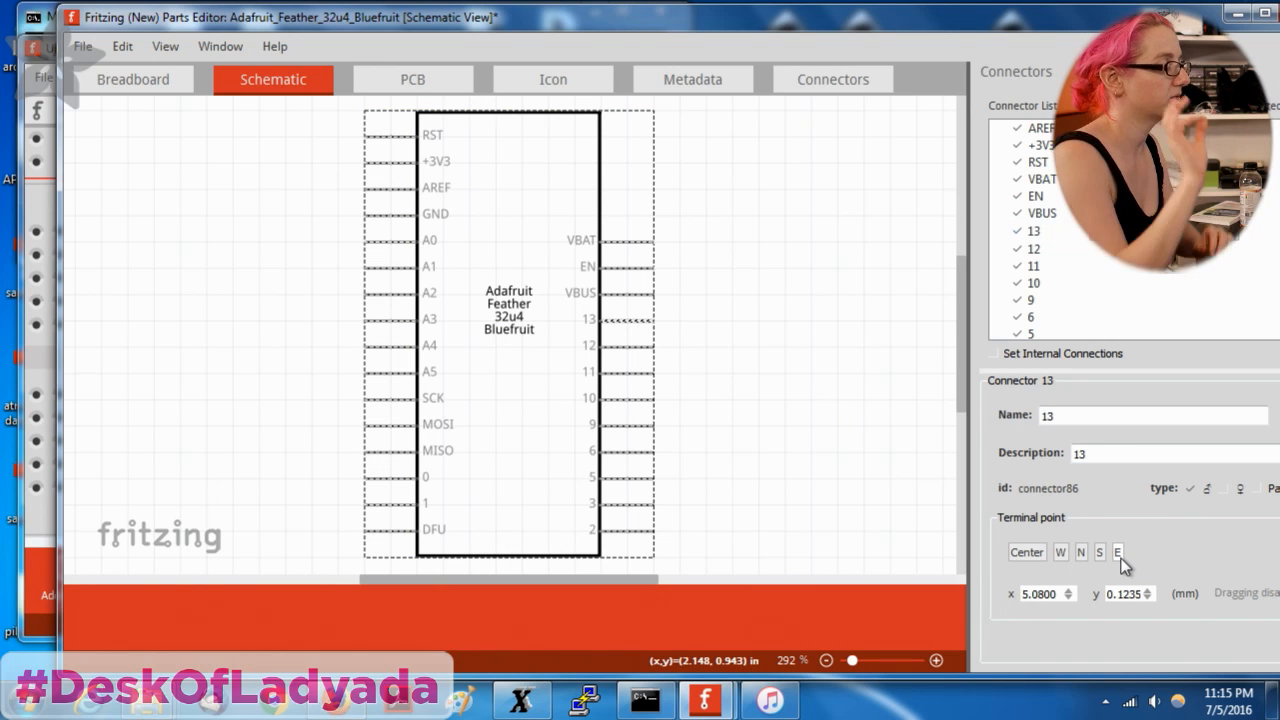
click(643, 347)
click(1118, 553)
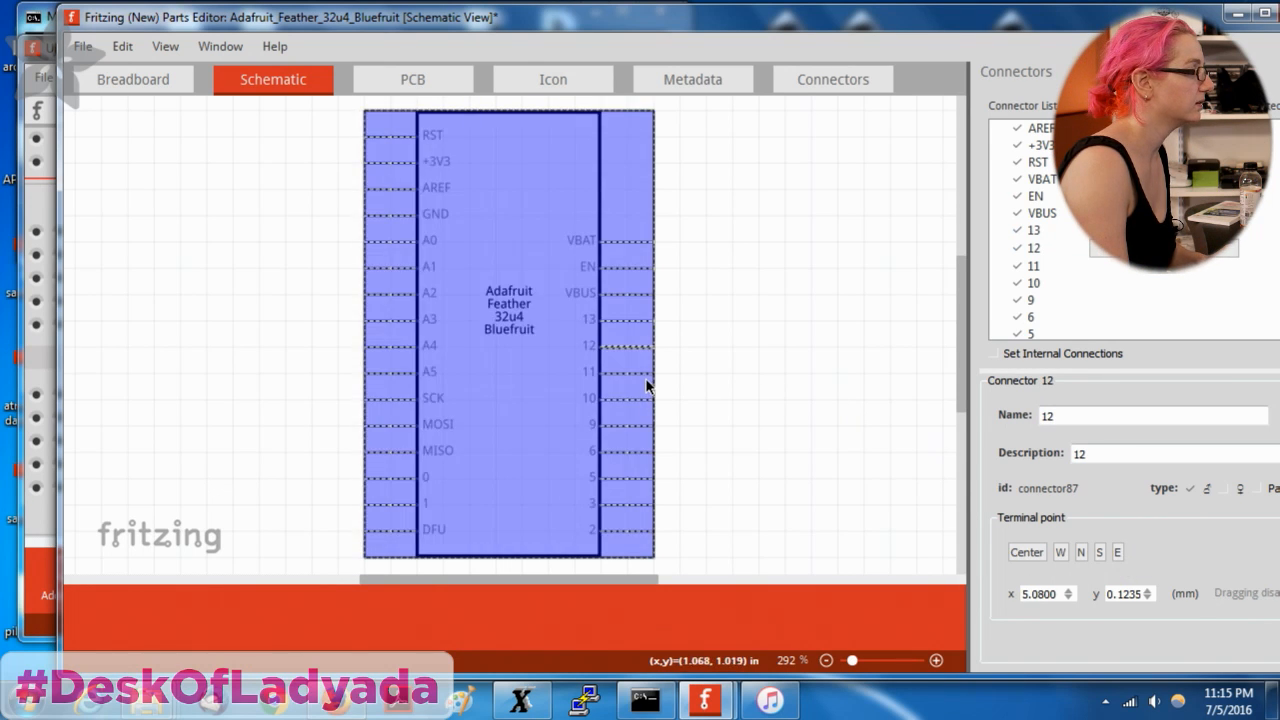
Set the terminal points of schematic pins 11, 10 and 9 to their east ends.
click(645, 372)
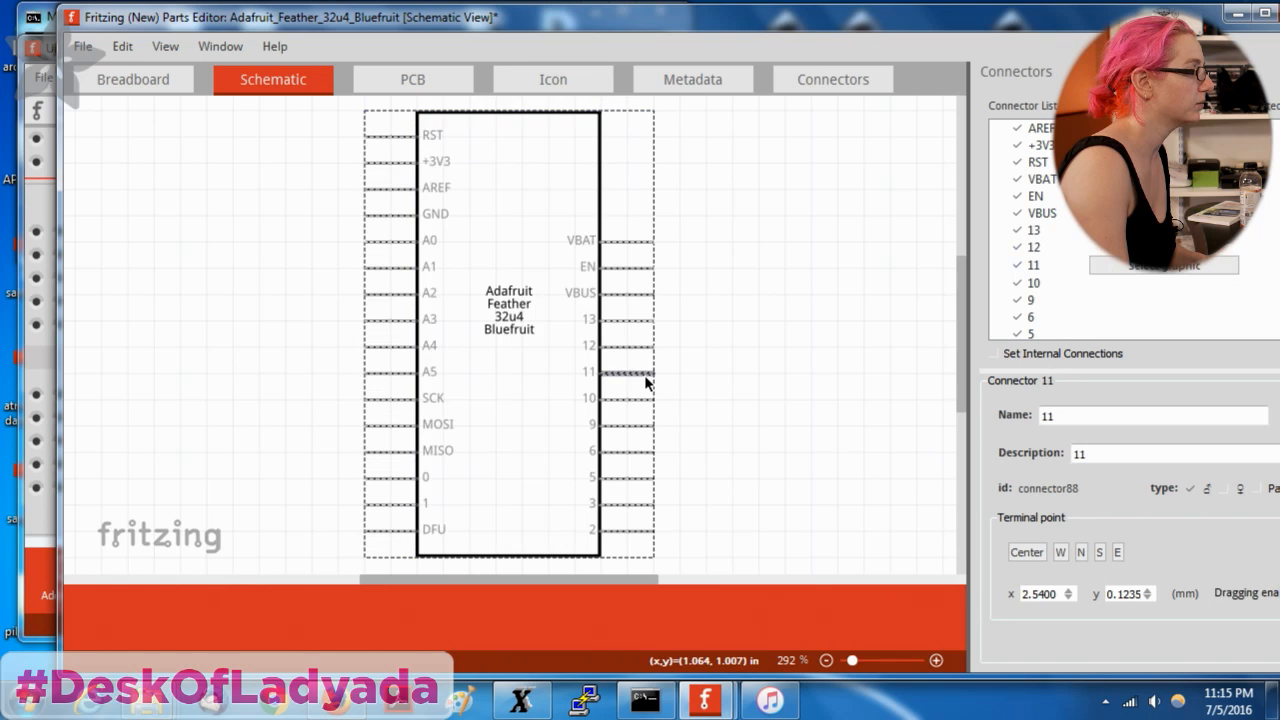
click(1035, 283)
click(1118, 553)
click(1035, 300)
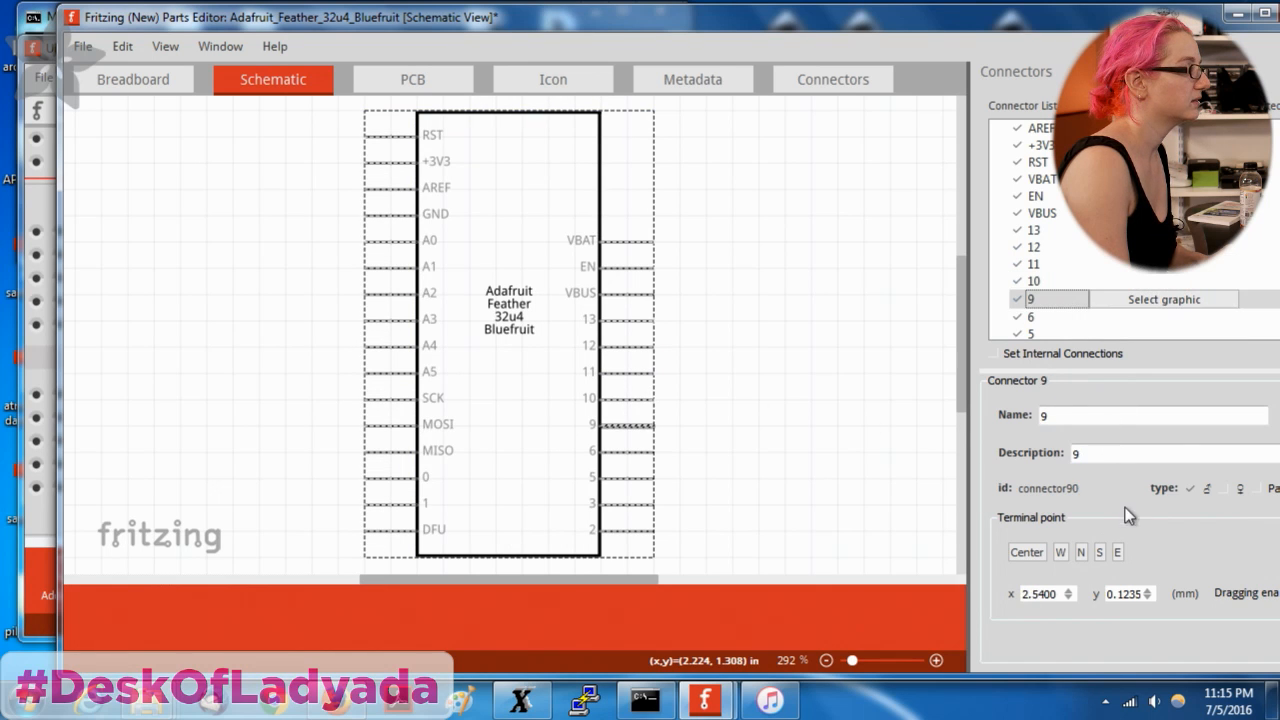
click(1118, 553)
Set the terminal points of schematic pins 6, 5, 3 and 2 to their east ends.
click(1075, 316)
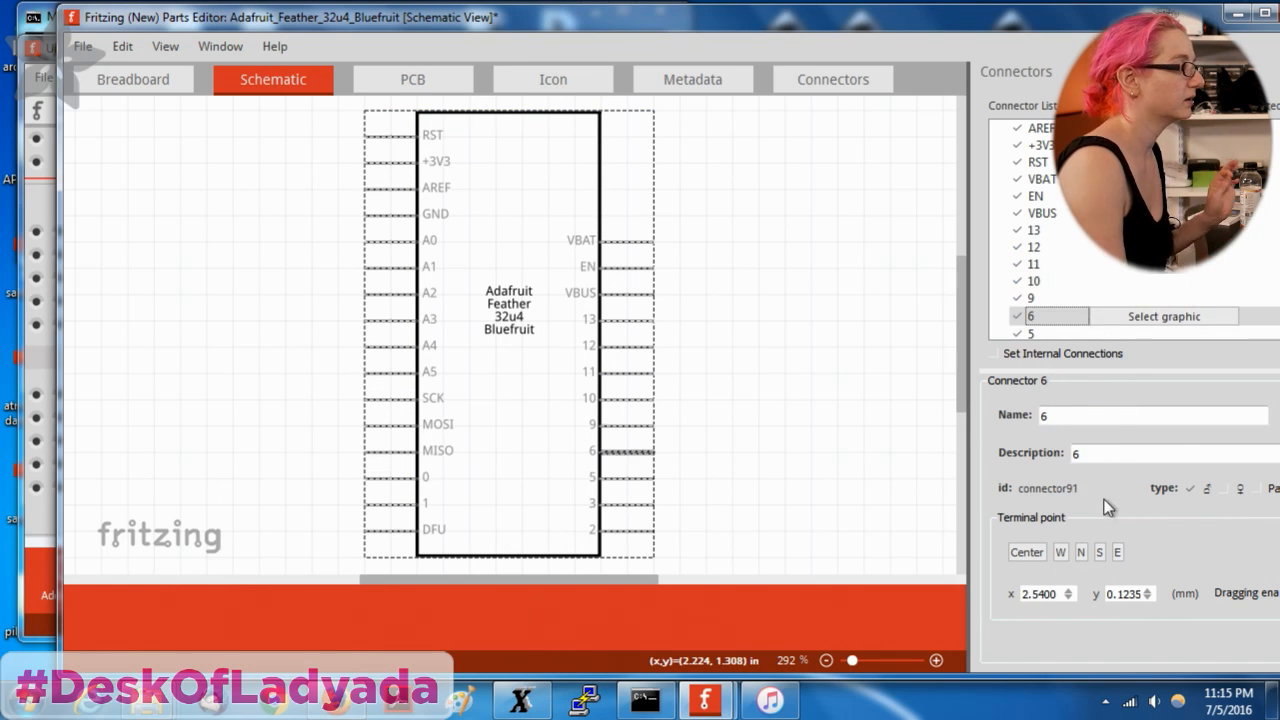
click(1118, 553)
click(1088, 333)
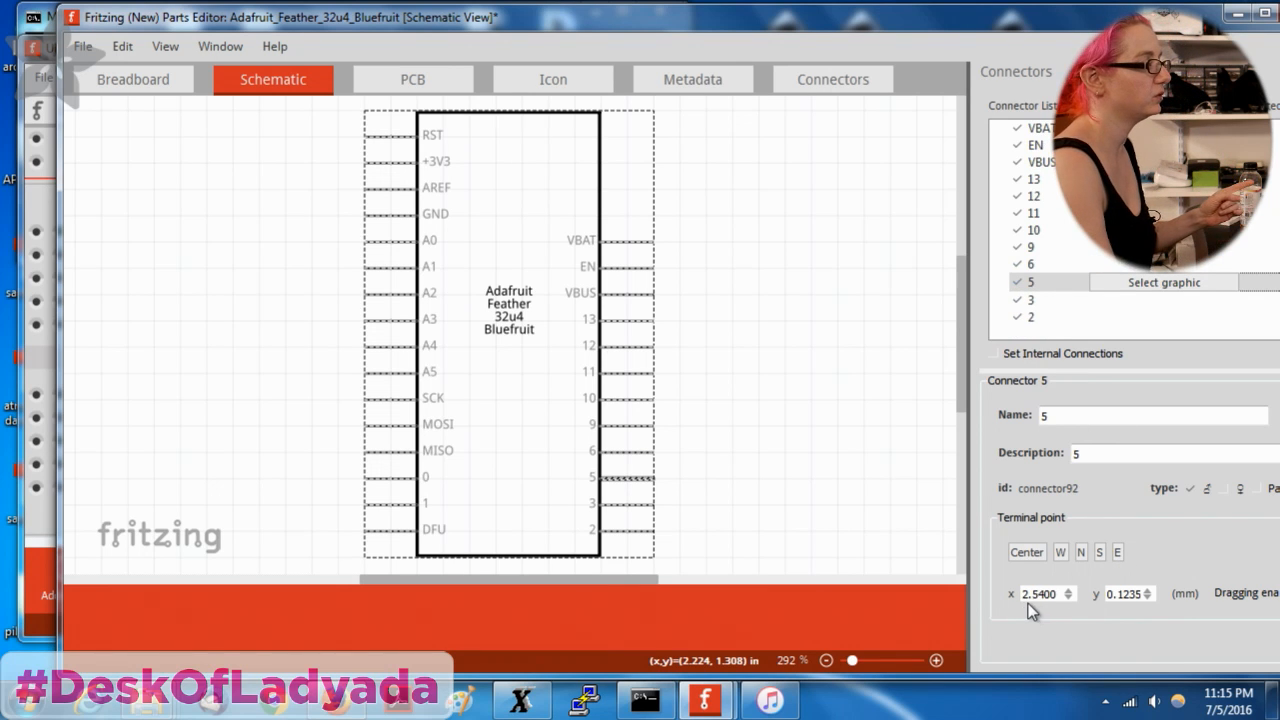
click(1118, 553)
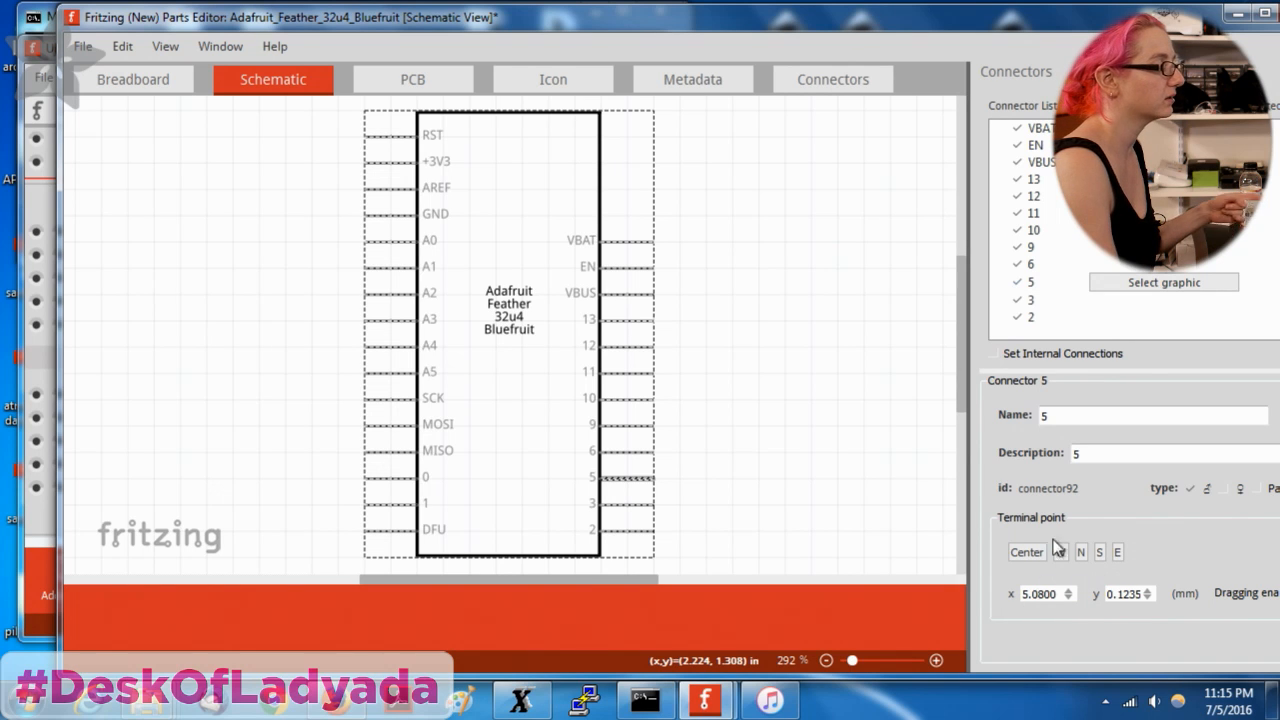
click(1040, 299)
click(1118, 553)
click(1040, 316)
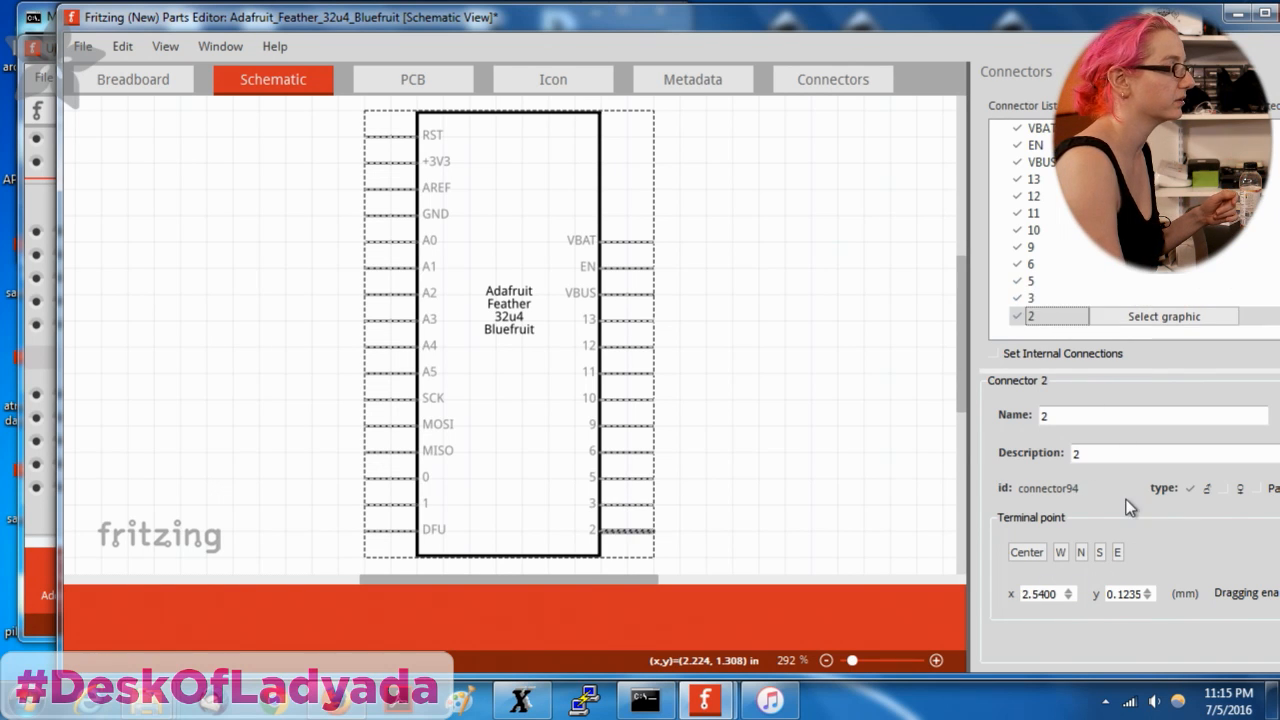
click(1118, 553)
Set the terminal points of schematic pins DFU and 1/TX to their west ends, at x 0.0000 mm.
scroll(1071, 249, down, 4)
click(1045, 146)
click(1040, 129)
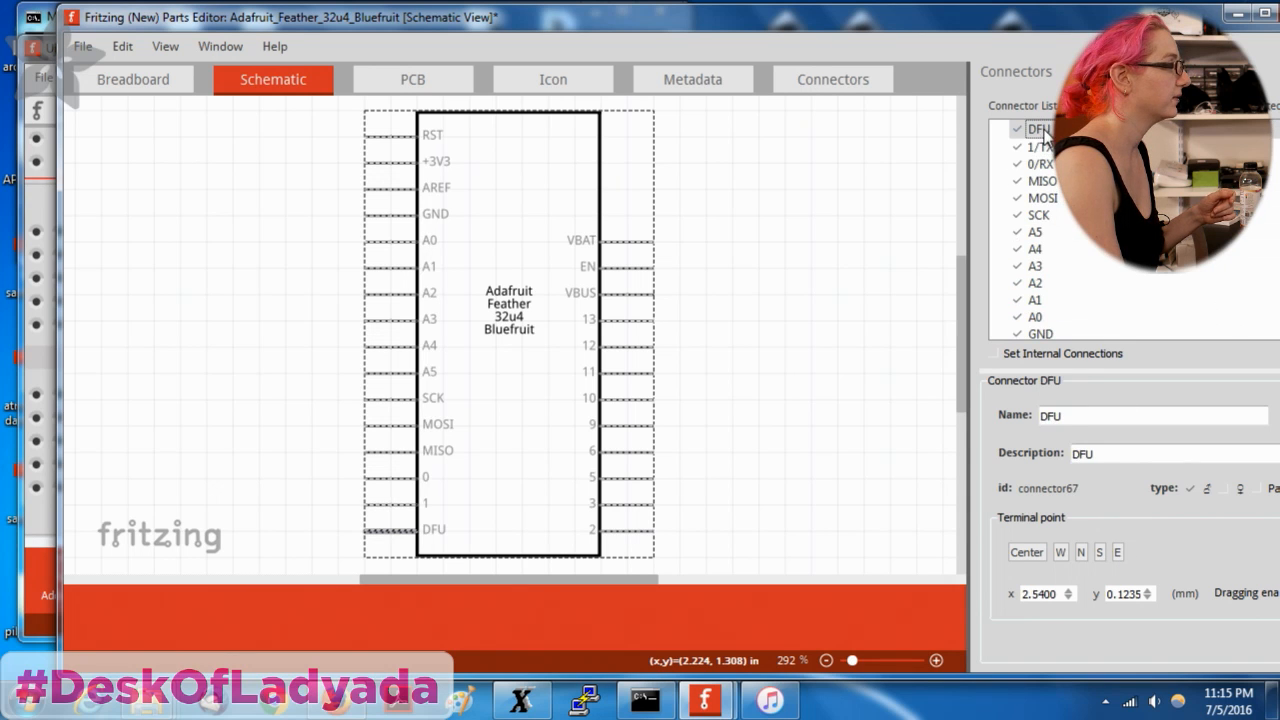
click(1059, 552)
click(1016, 163)
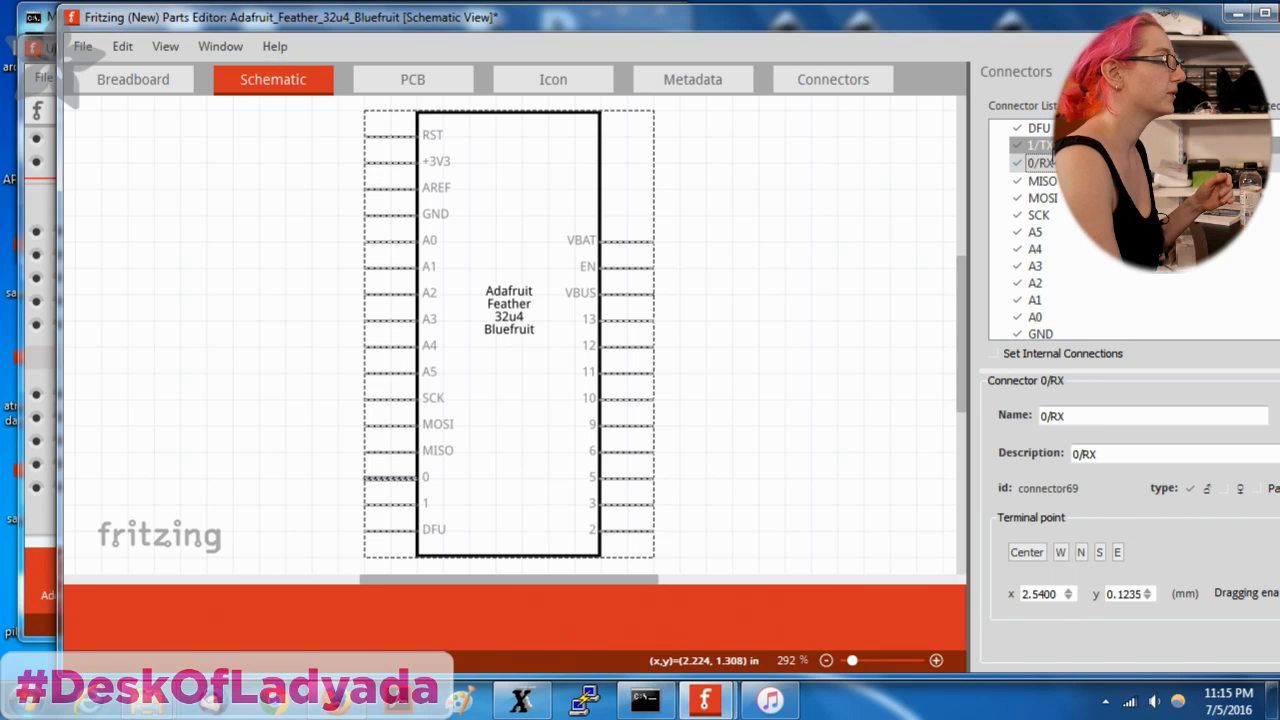
click(1040, 146)
click(1061, 553)
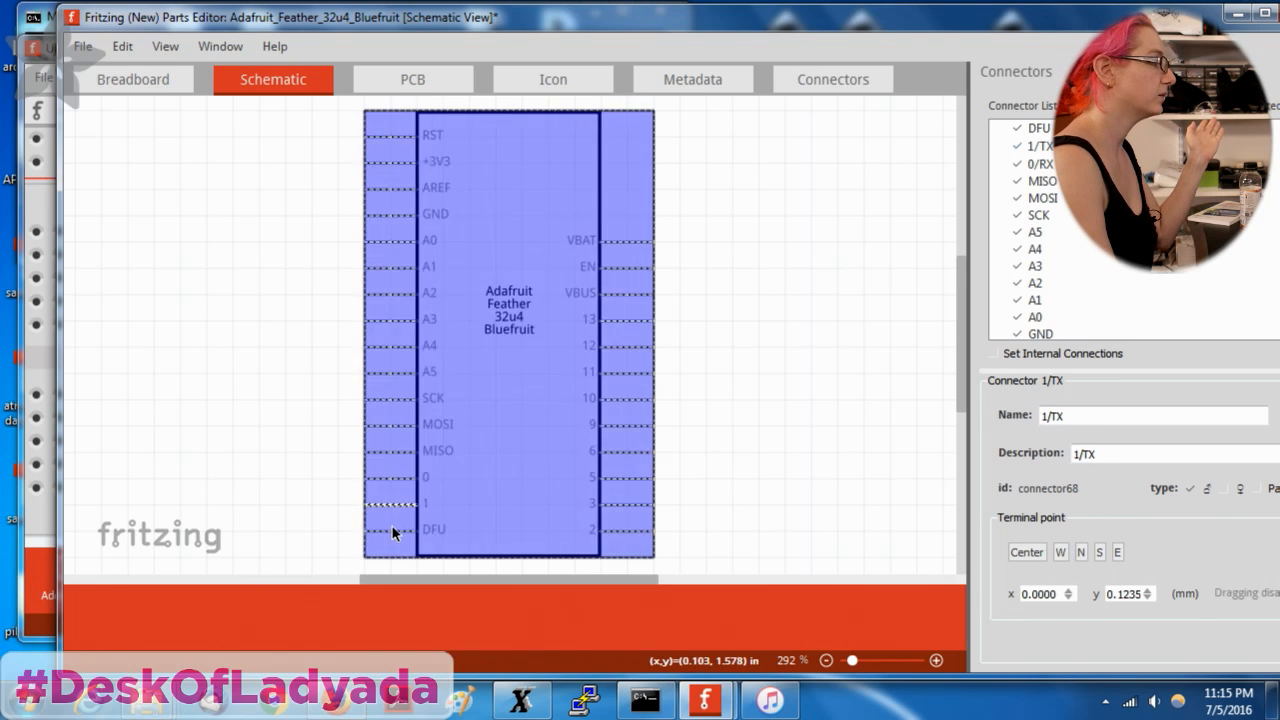
Set the terminal points of schematic pins 0/RX, MISO, MOSI, SCK, A5 and A4 to their west ends.
click(1035, 163)
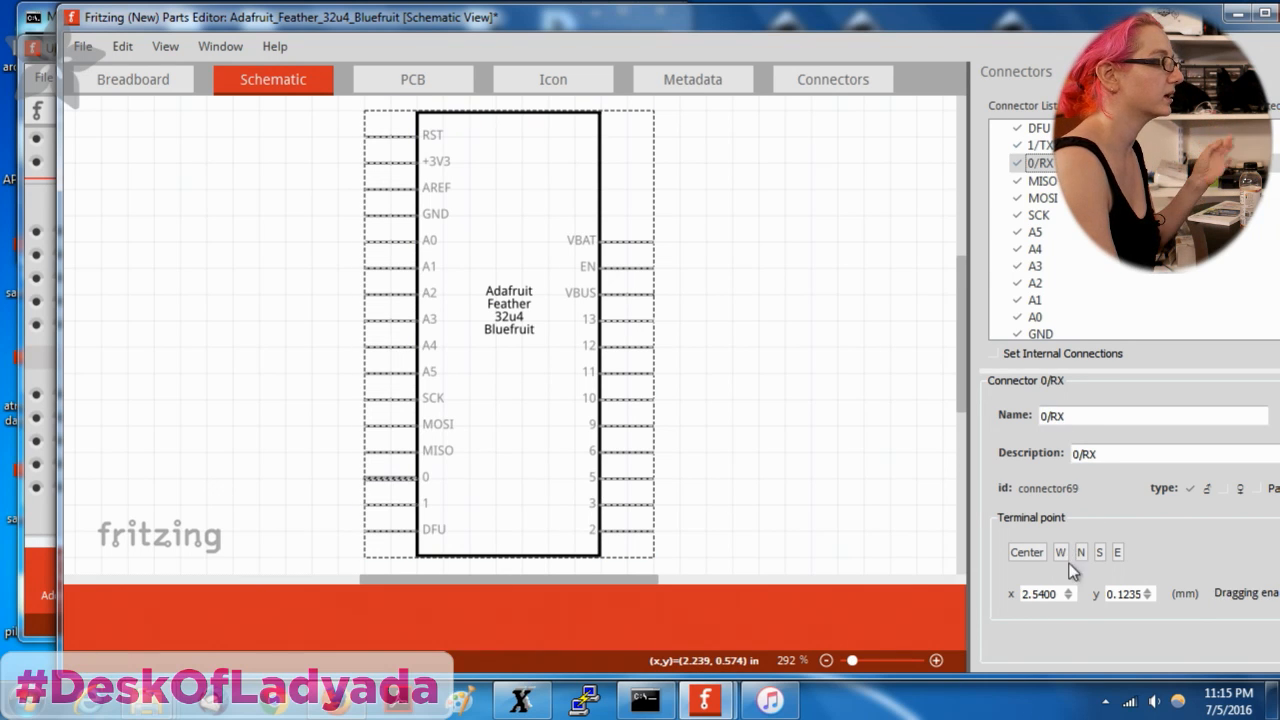
click(1037, 180)
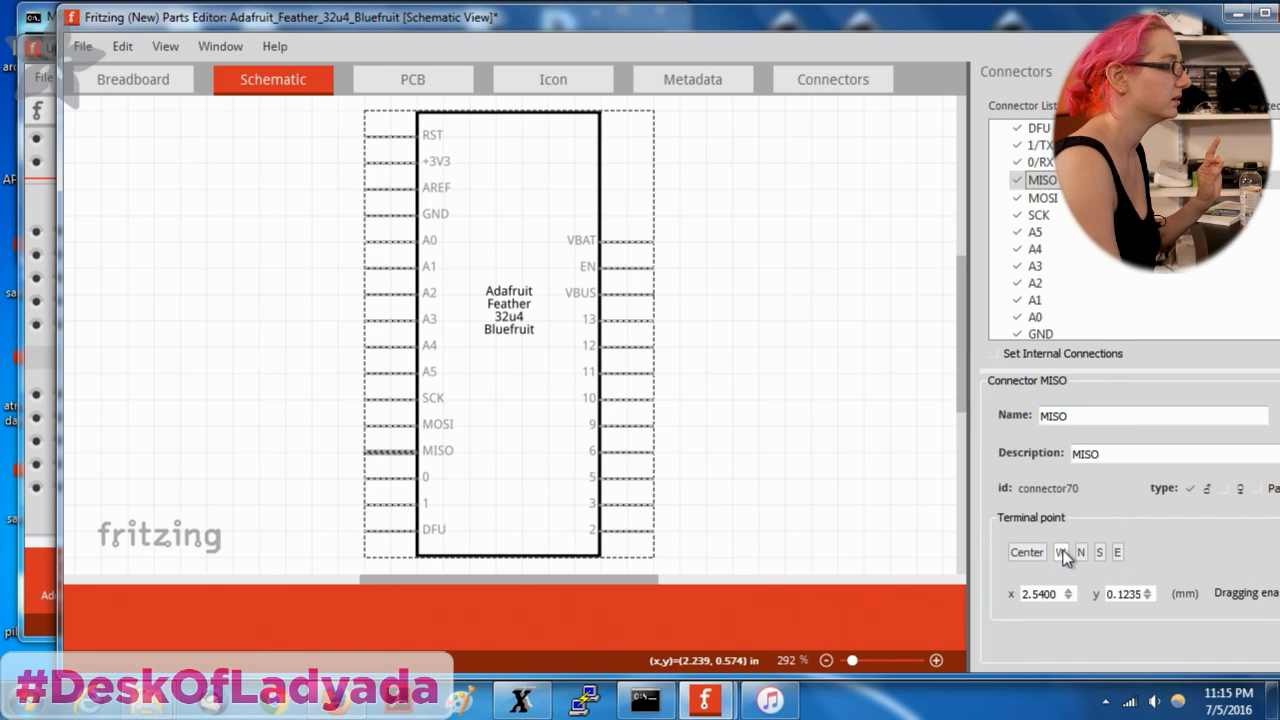
click(1043, 197)
click(1061, 553)
click(1045, 215)
click(1040, 231)
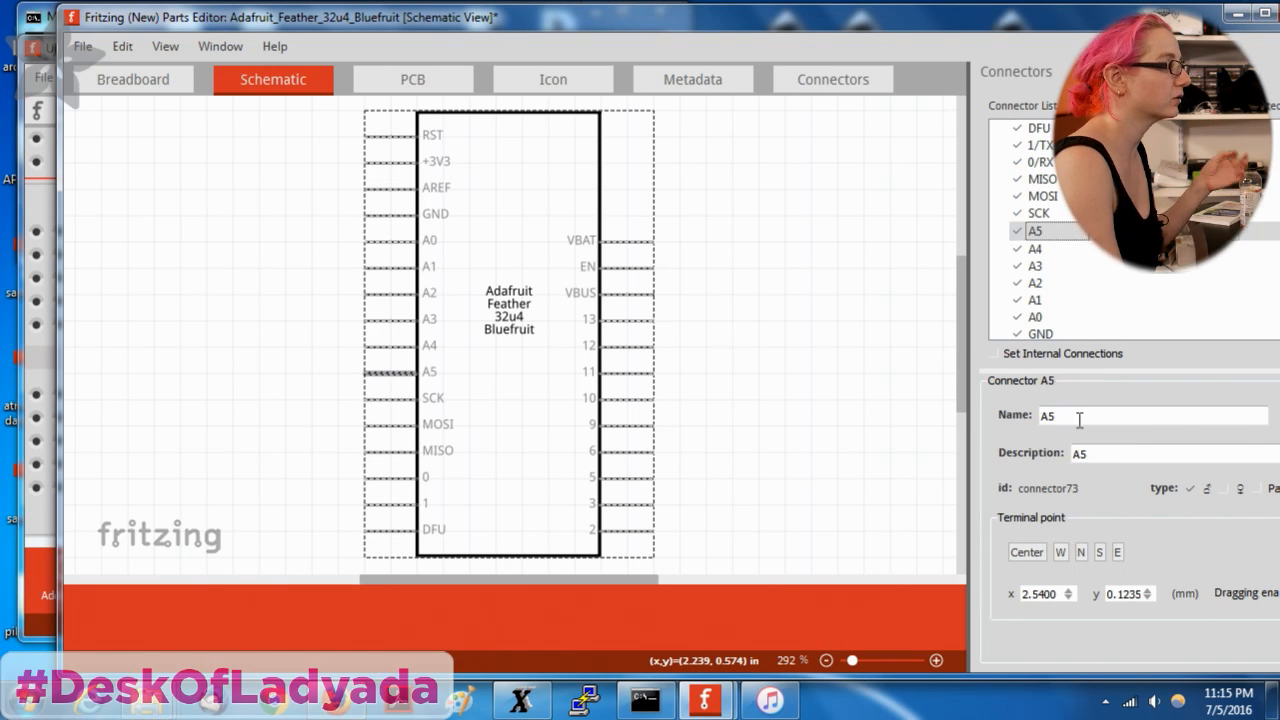
click(1045, 248)
click(1061, 553)
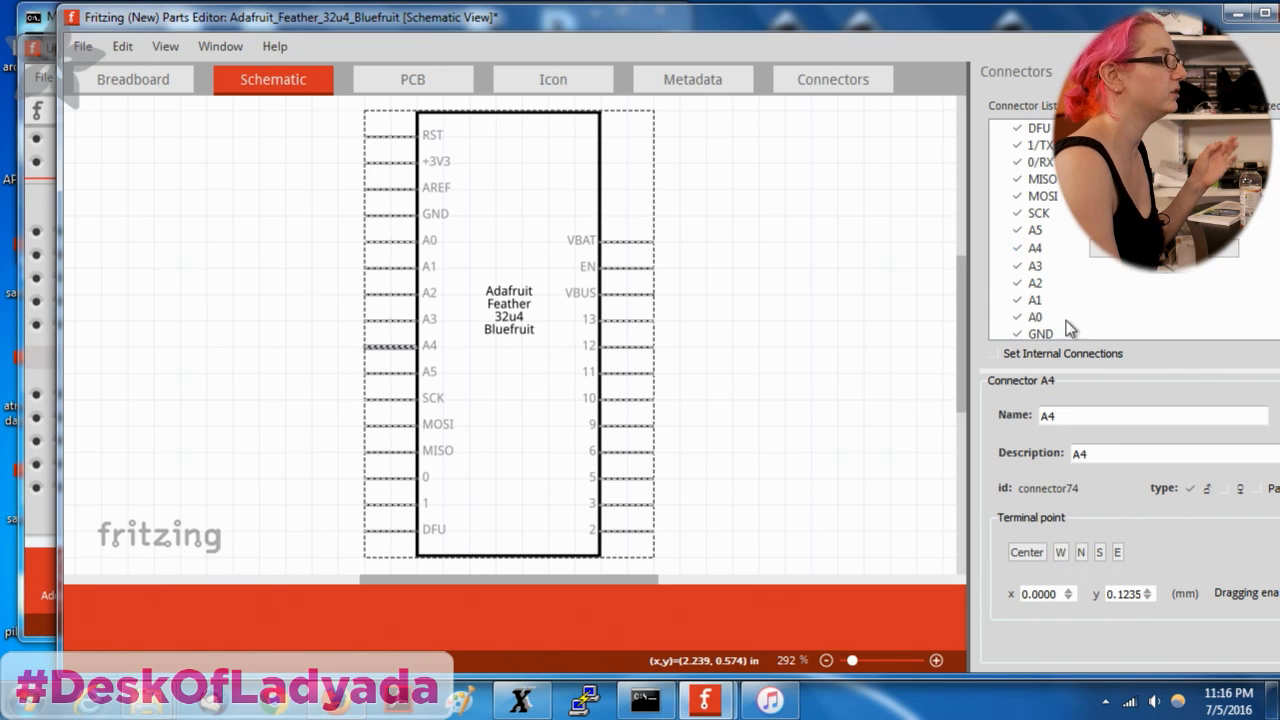
Set the terminal points of schematic pins A3, A2, A1 and A0 to their west ends.
click(1079, 268)
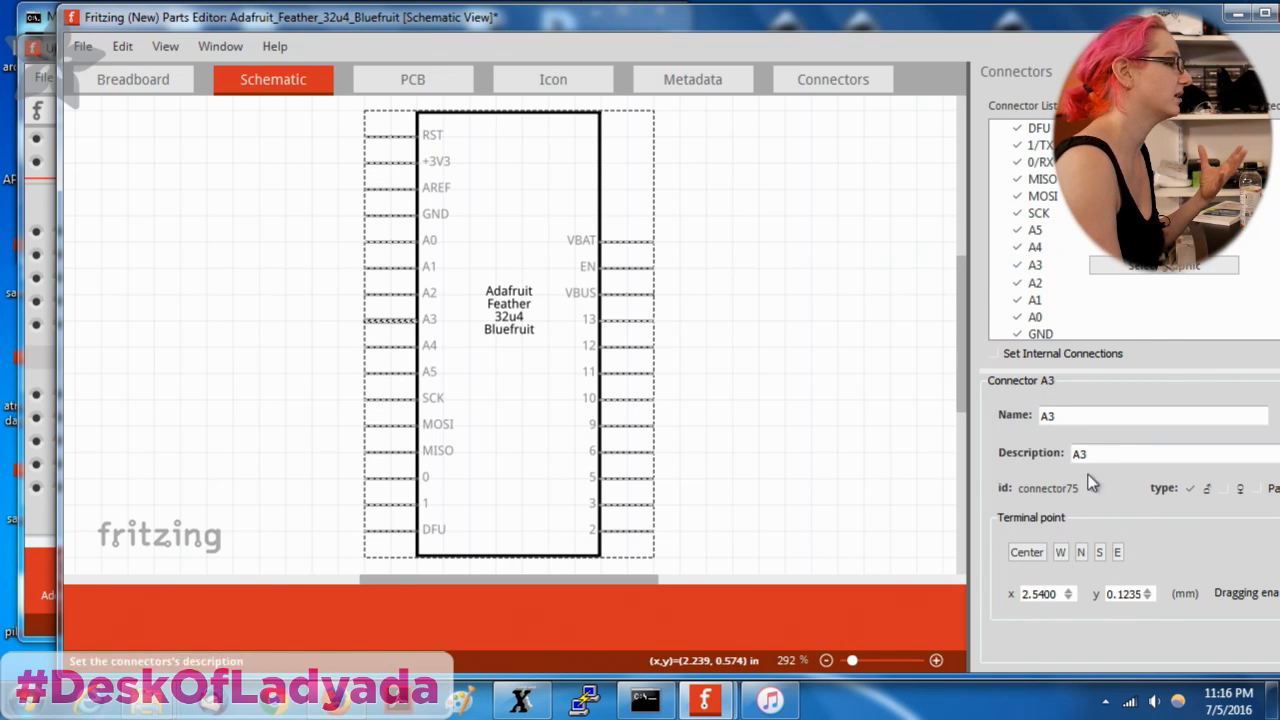
click(1050, 284)
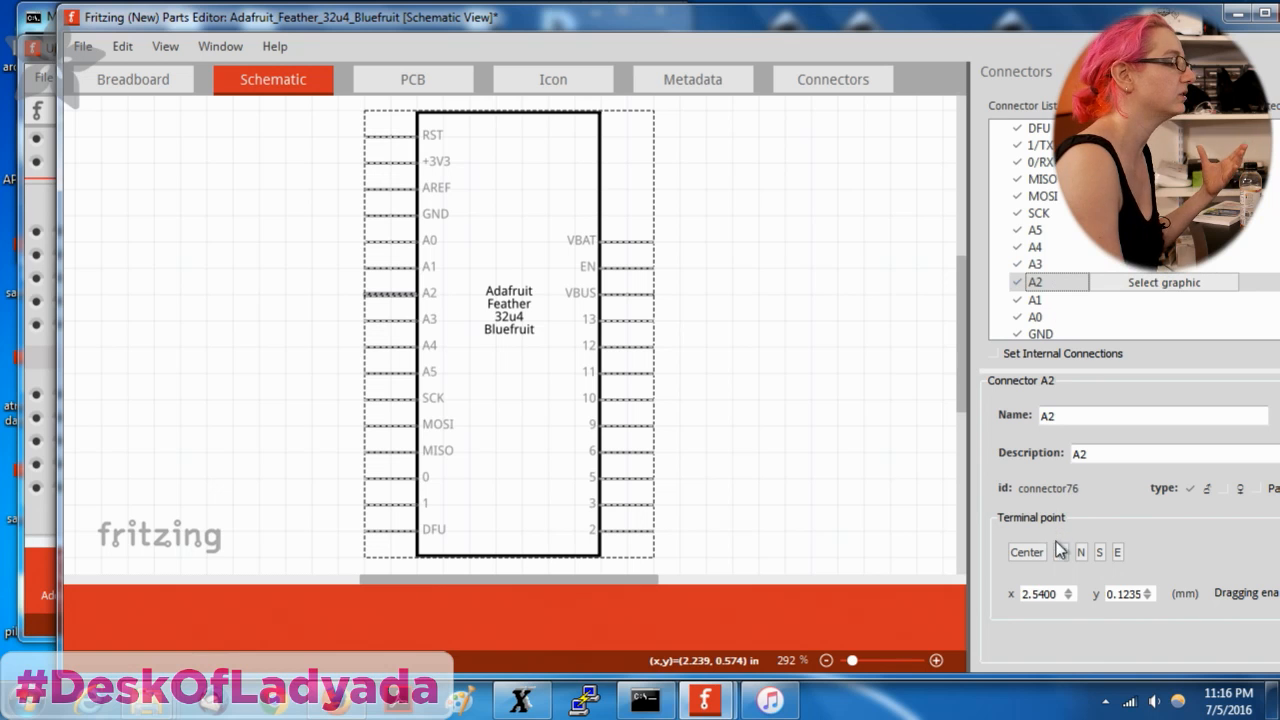
click(1060, 552)
click(1050, 300)
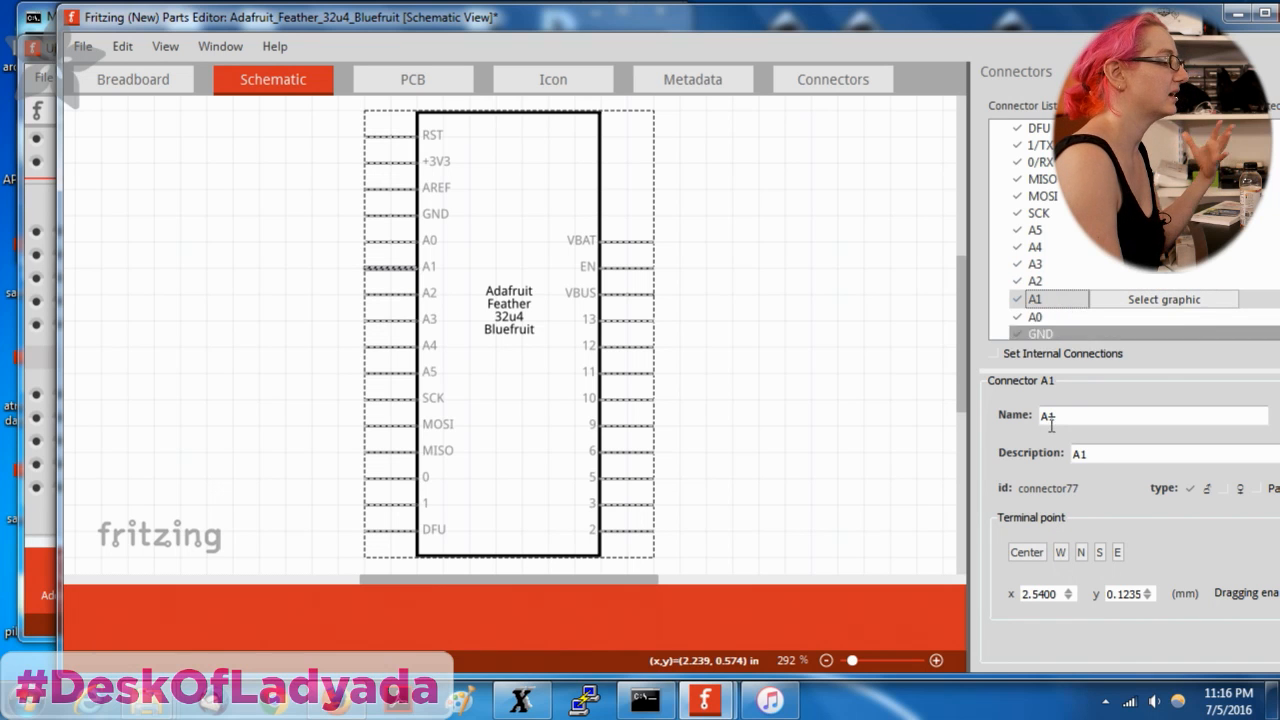
click(1060, 552)
scroll(1060, 240, down, 1)
click(1050, 265)
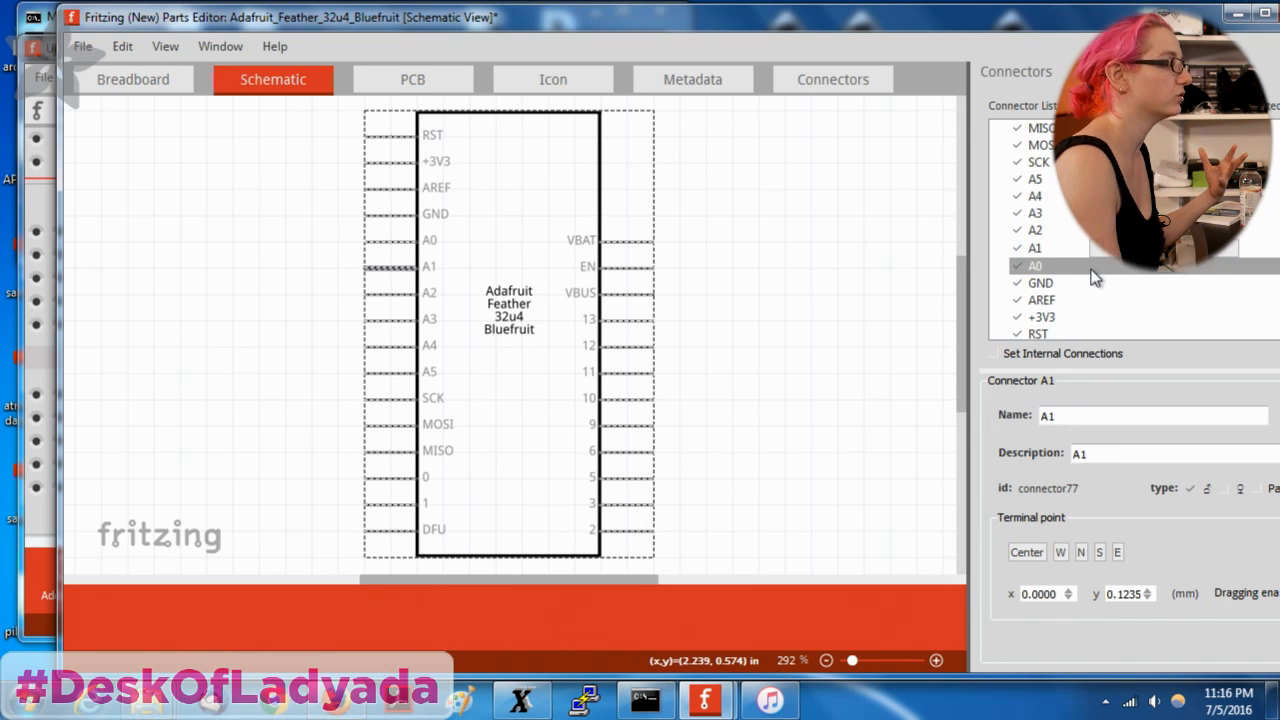
click(1060, 552)
Set the terminal points of schematic pins GND, AREF, +3V3 and RST to their west ends.
click(1050, 282)
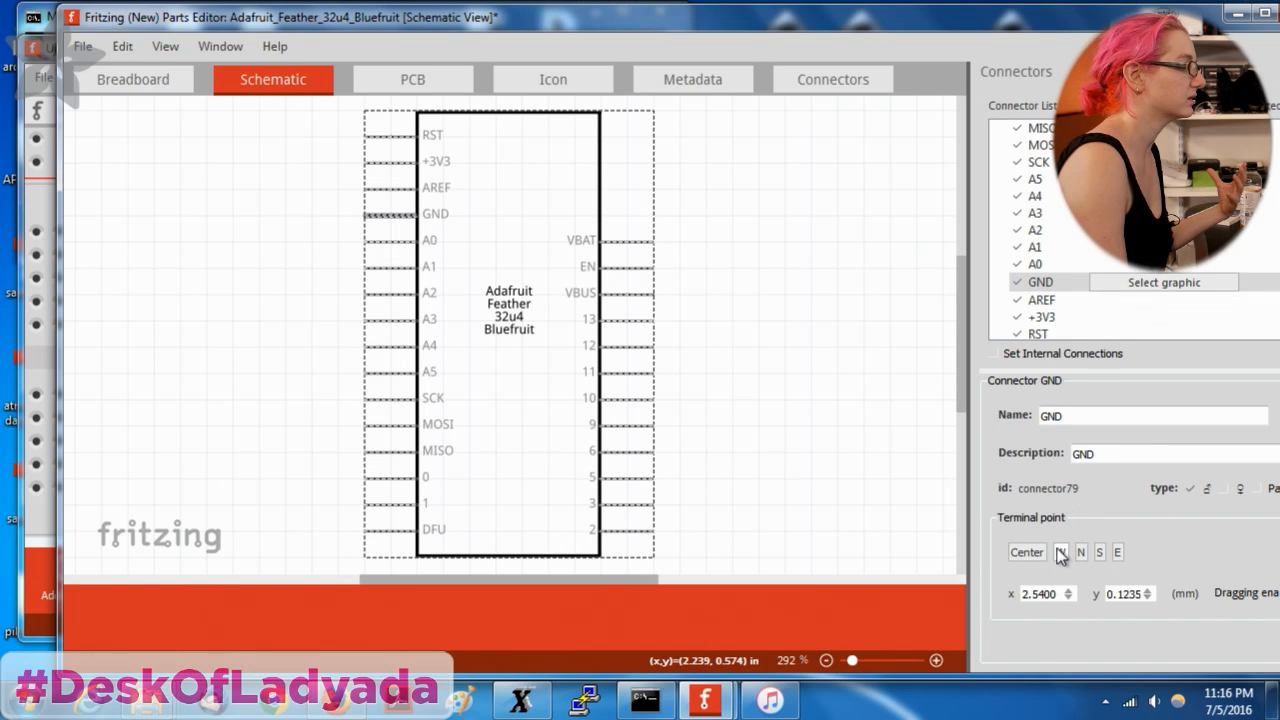
click(1045, 300)
click(1062, 552)
click(1075, 317)
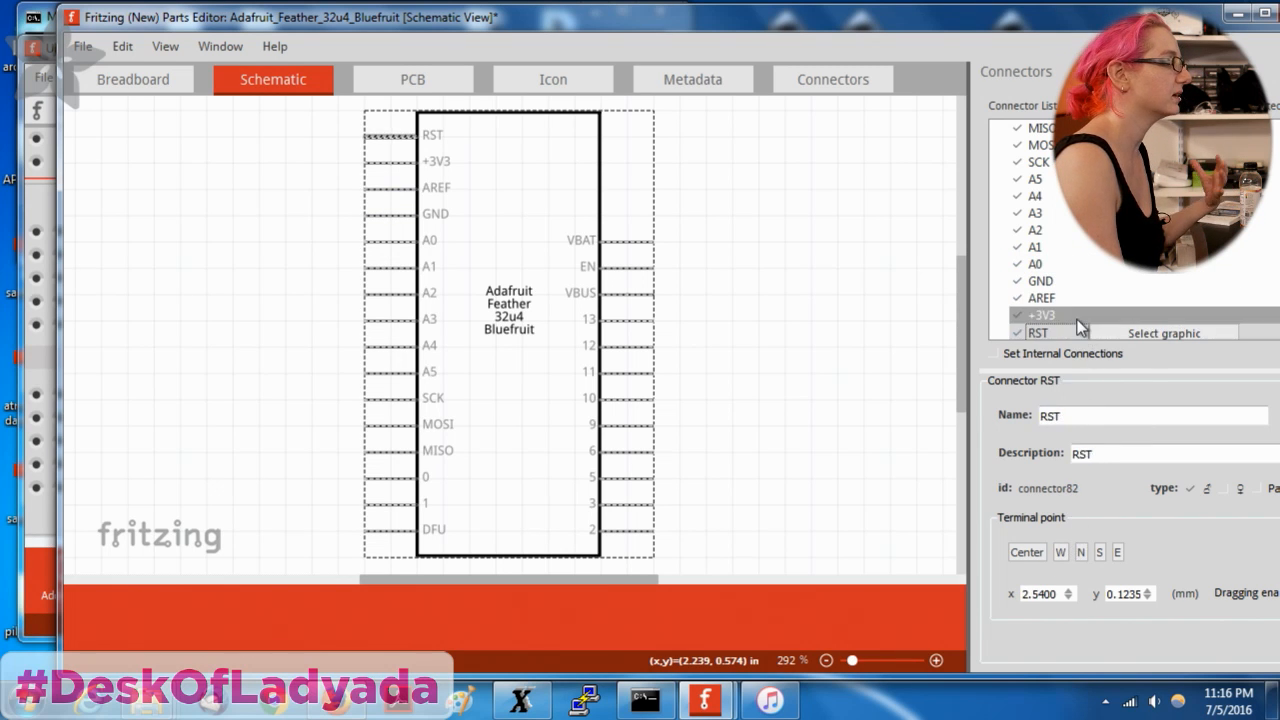
click(1062, 552)
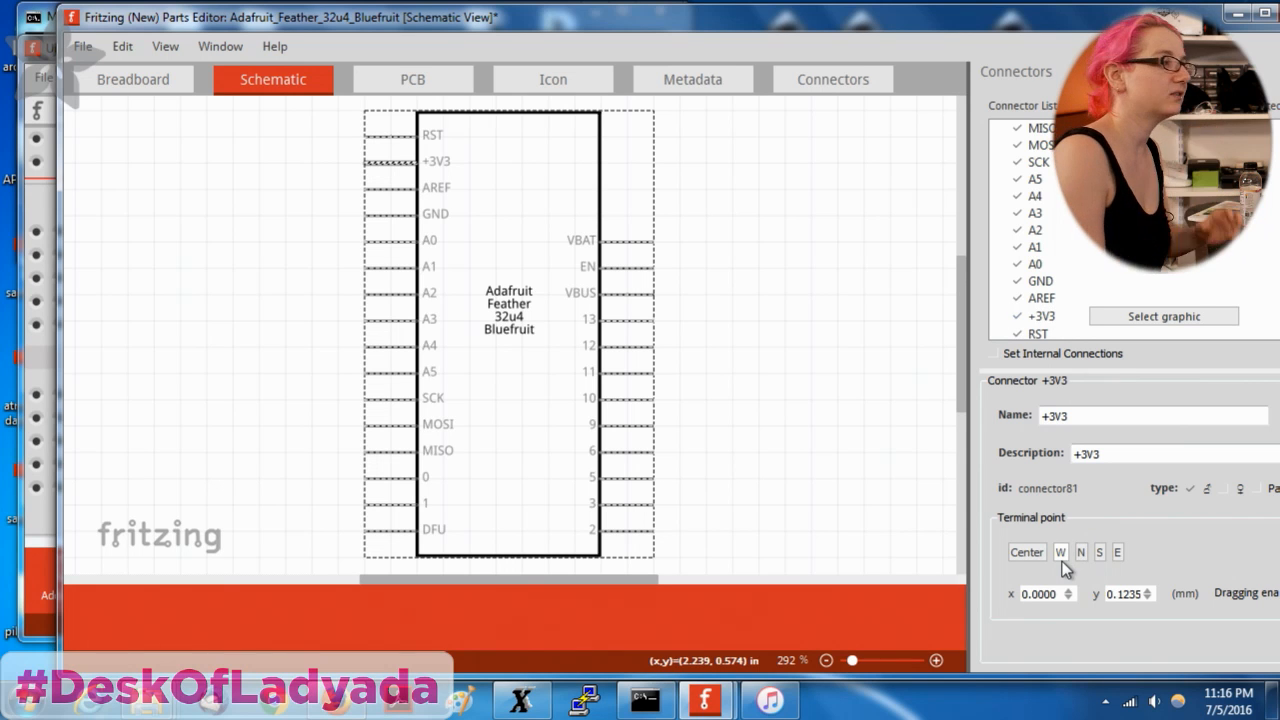
scroll(1096, 287, down, 1)
click(1078, 282)
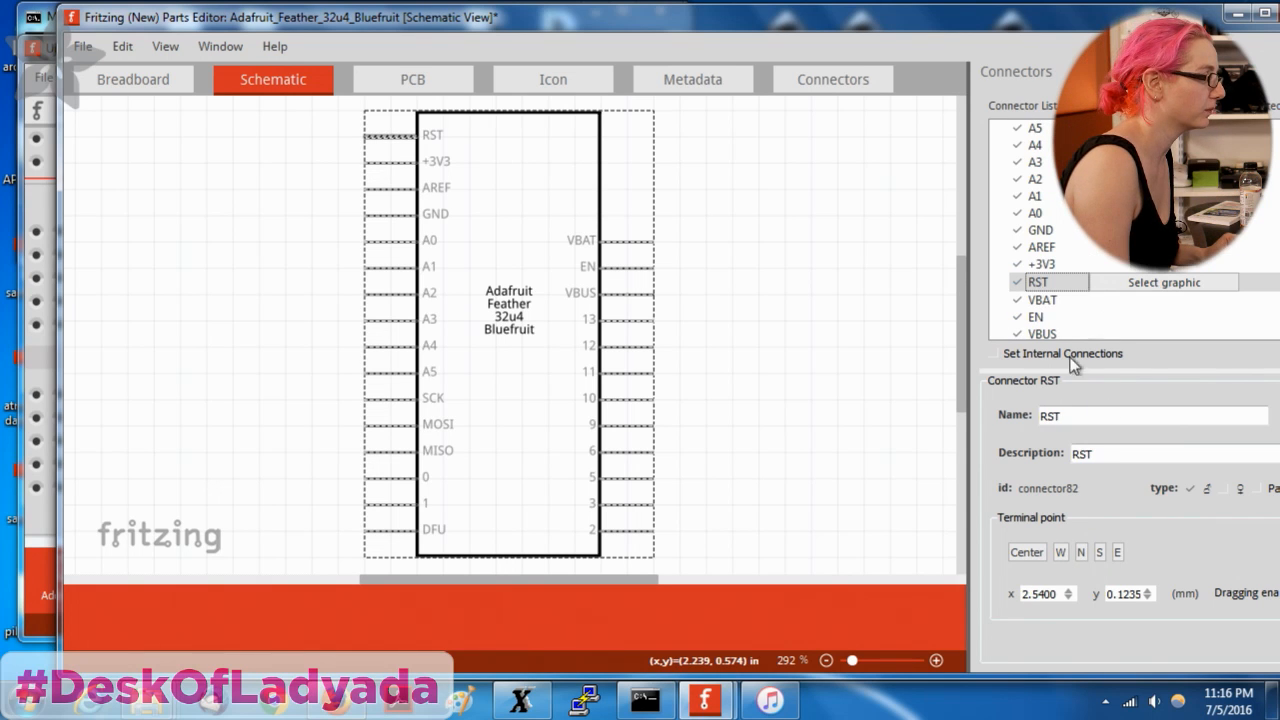
click(1061, 553)
Set schematic pin VBAT's terminal point to its east end and save the part with the prefix adafruit.
click(1084, 300)
click(1063, 556)
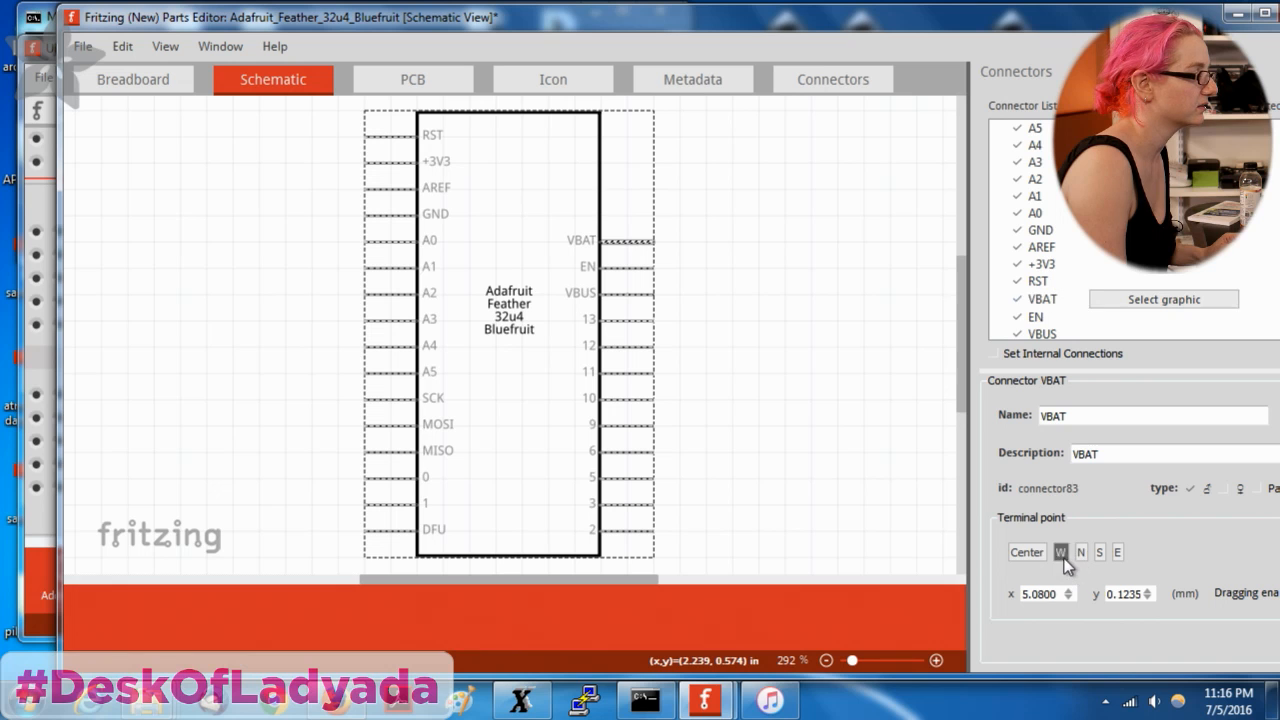
scroll(1094, 285, down, 1)
click(1090, 266)
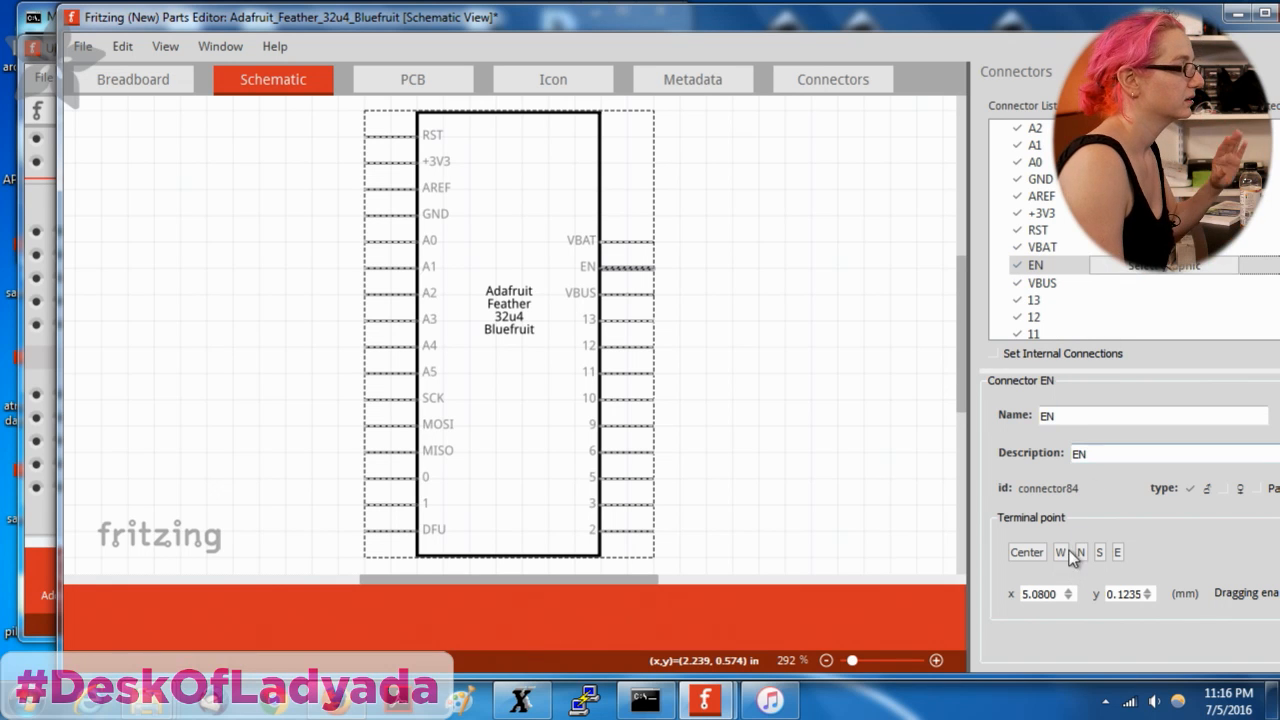
click(1030, 248)
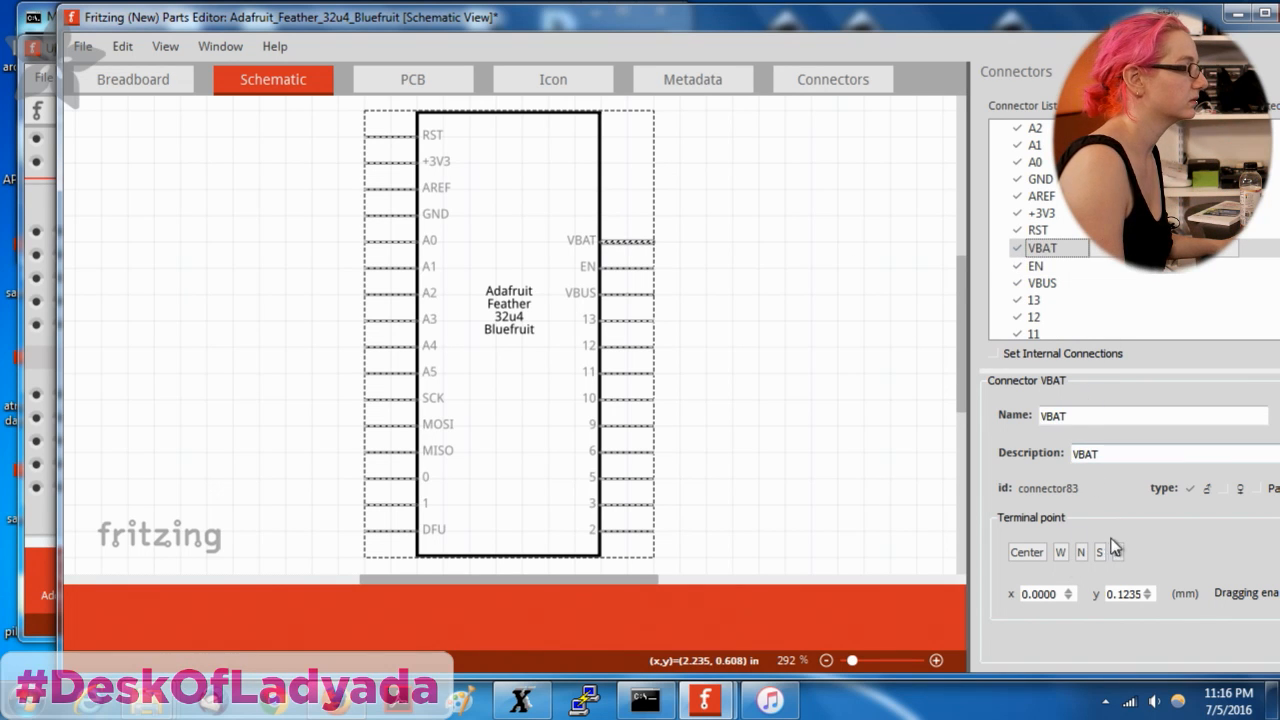
click(1076, 281)
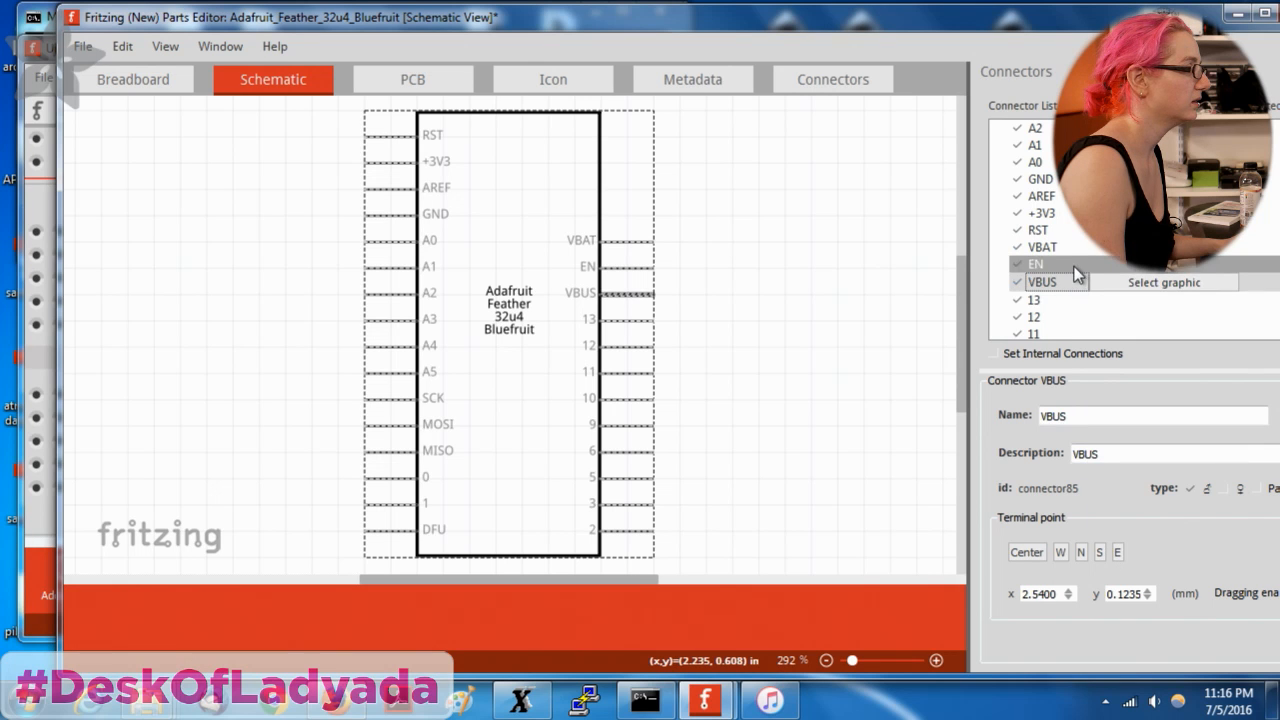
click(1076, 265)
text(adafruit)
click(856, 386)
Check the pads assigned to connectors AREF, EN, 13, 10 and 9 in the PCB view and look over the part icon.
click(389, 77)
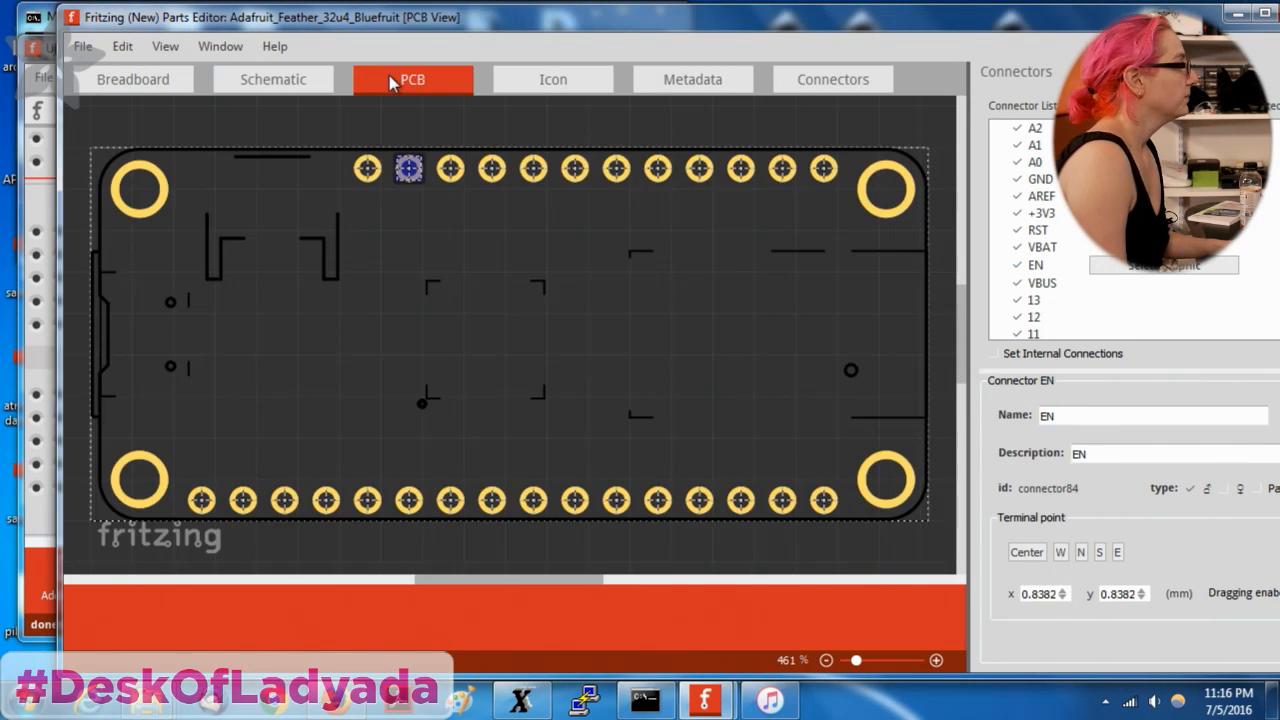
click(1040, 197)
click(1036, 266)
click(1034, 300)
scroll(1037, 280, down, 1)
click(1038, 299)
click(1043, 317)
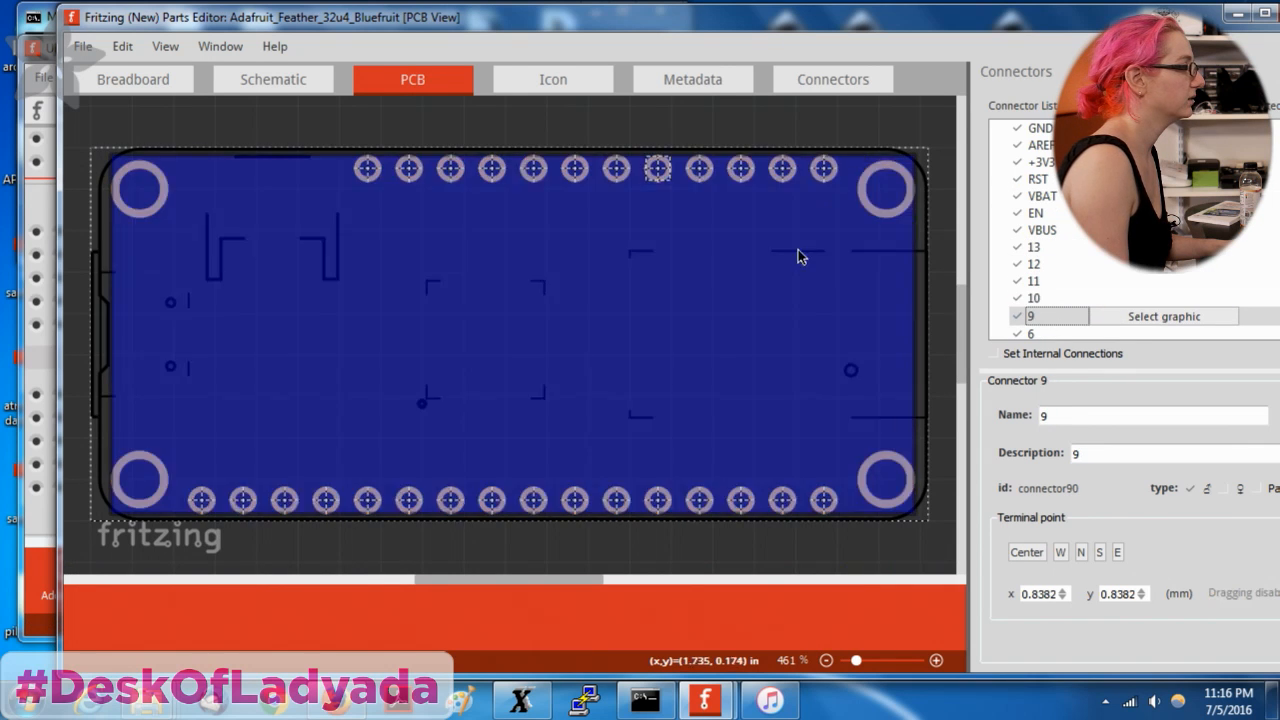
click(541, 70)
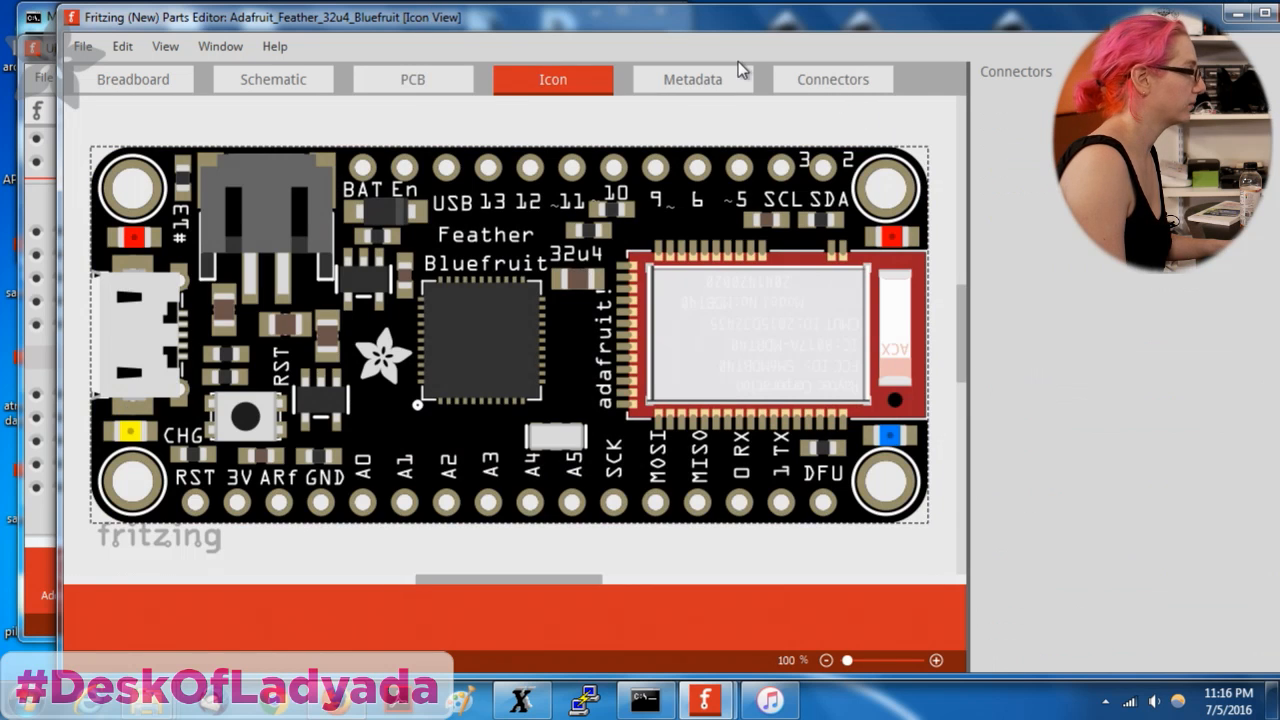
Replace the underscores in the part's metadata title with spaces so it reads Adafruit Feather 32u4 Bluefruit.
click(716, 84)
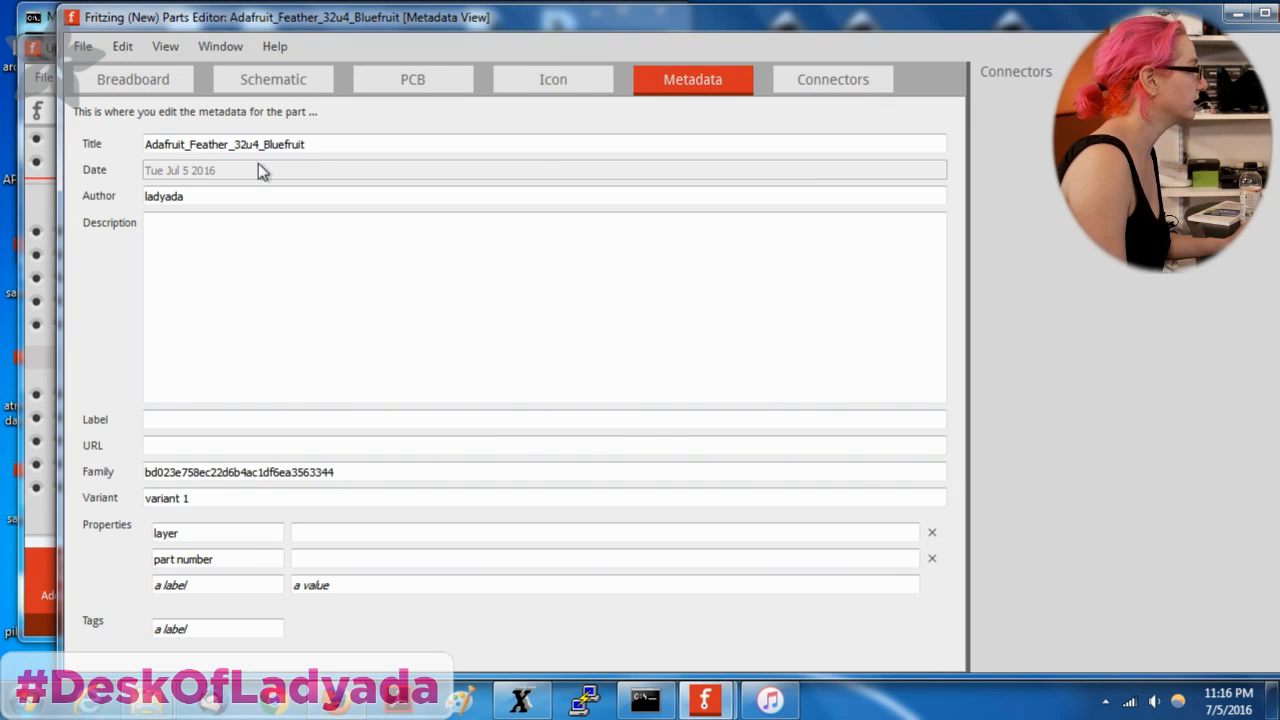
click(187, 146)
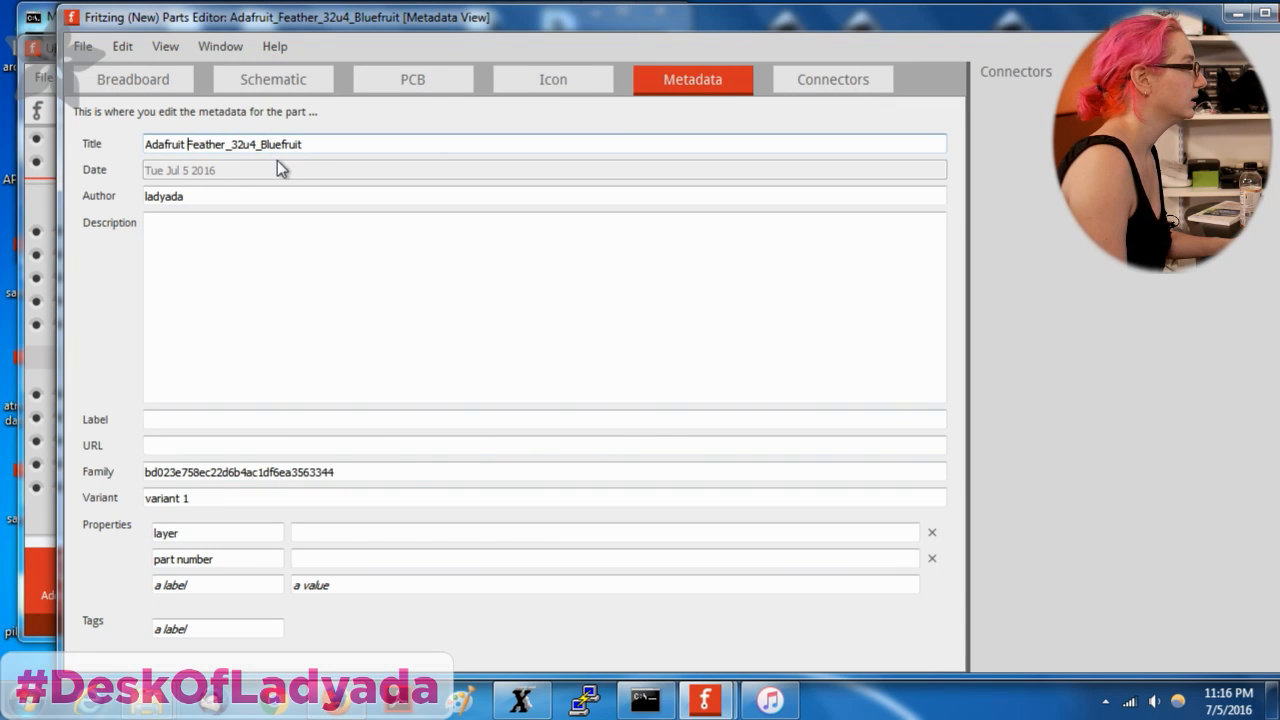
drag(232, 144, 226, 145)
click(319, 385)
click(336, 700)
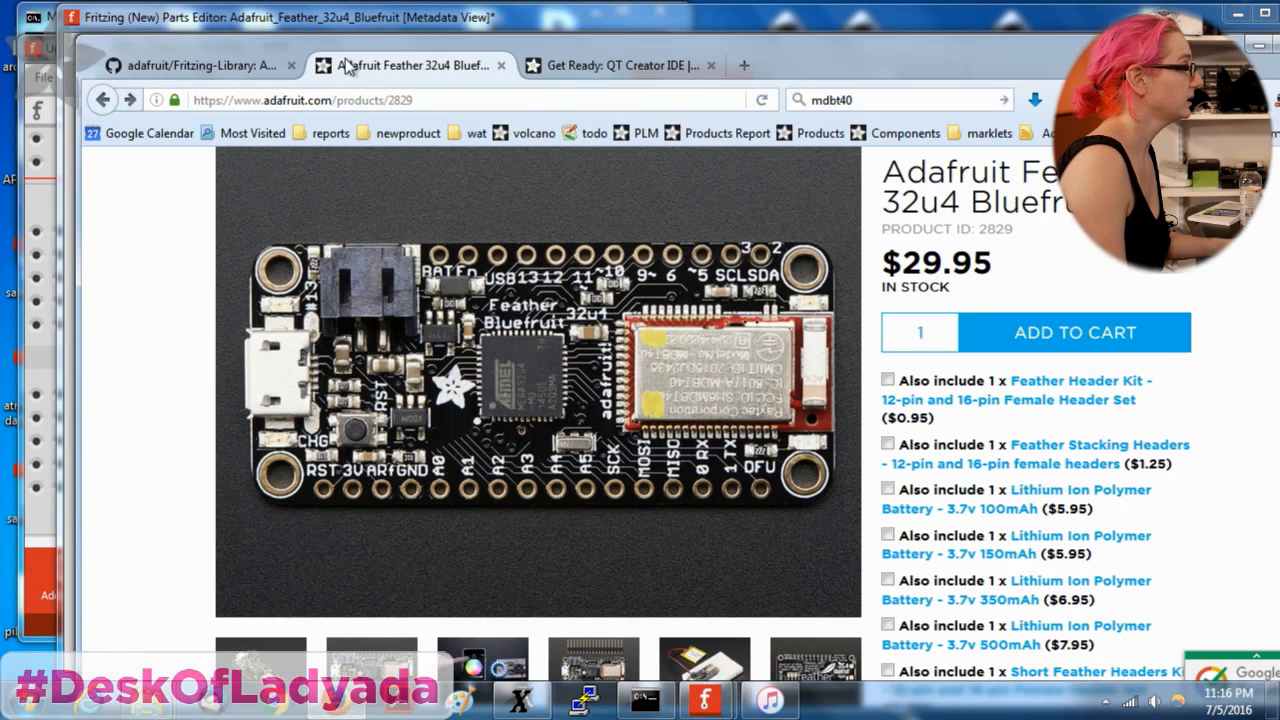
click(354, 99)
key(ctrl+c)
click(534, 33)
click(174, 449)
key(ctrl+v)
Copy the three product-page paragraphs from "This is the Adafruit Feather 32u4 Bluefruit" to "USB MIDI device, etc." into the part's description.
click(336, 700)
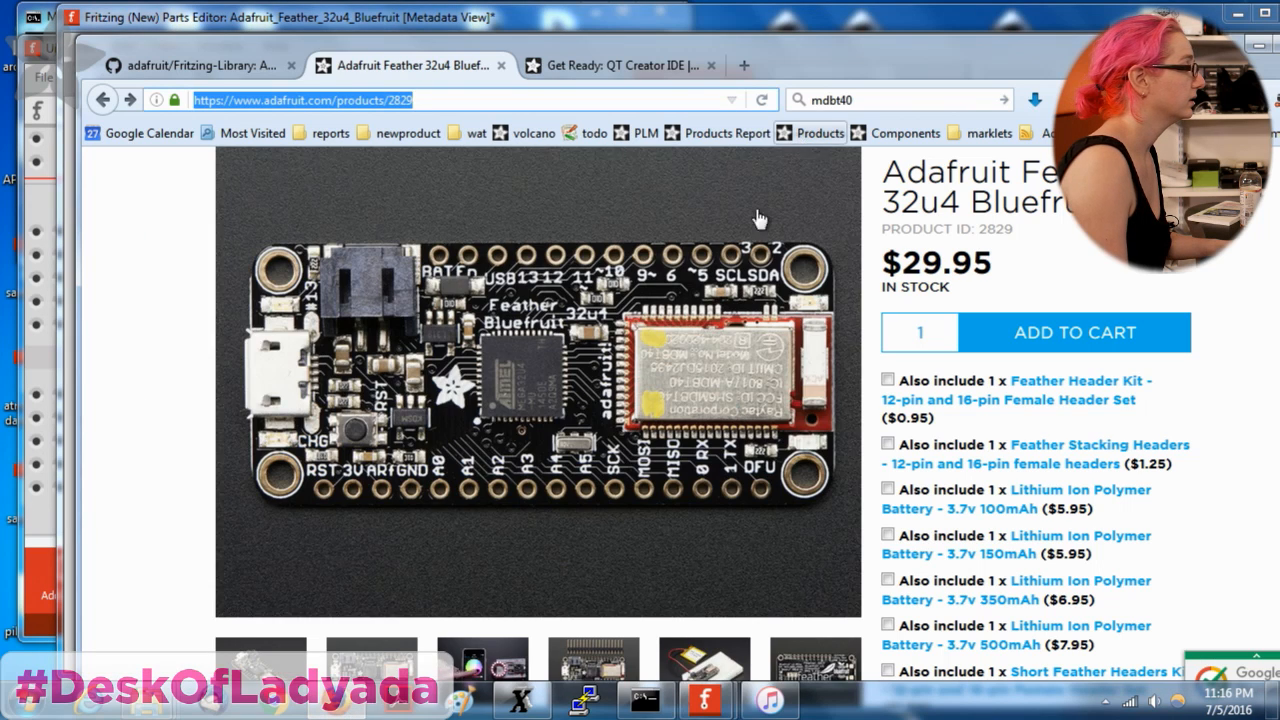
scroll(724, 337, down, 5)
drag(219, 382, 465, 652)
key(ctrl+c)
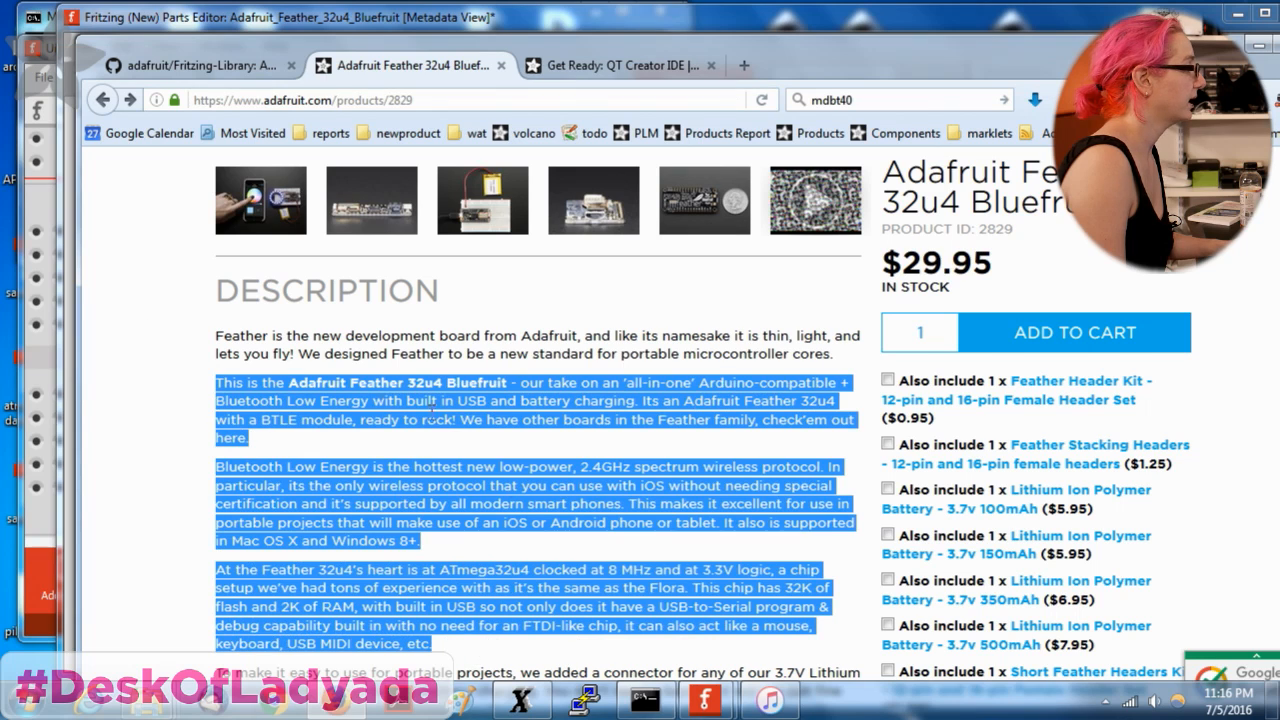
click(167, 28)
click(376, 314)
key(ctrl+v)
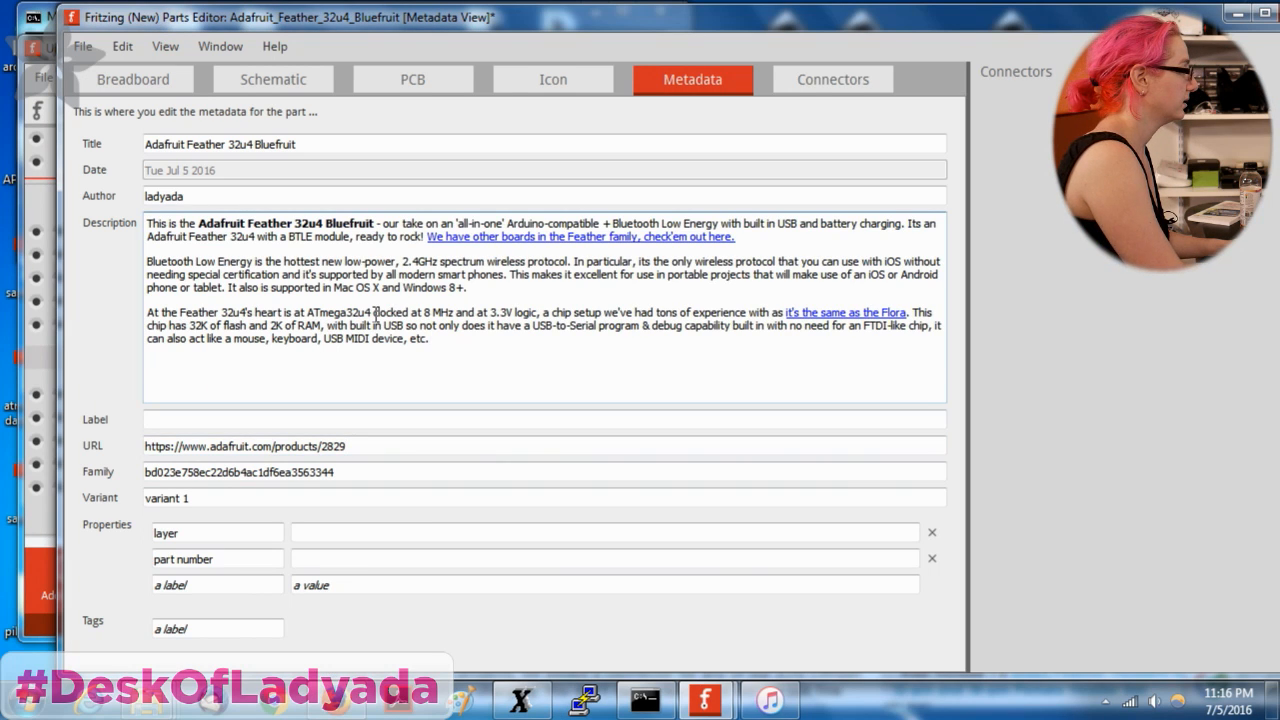
key(Return)
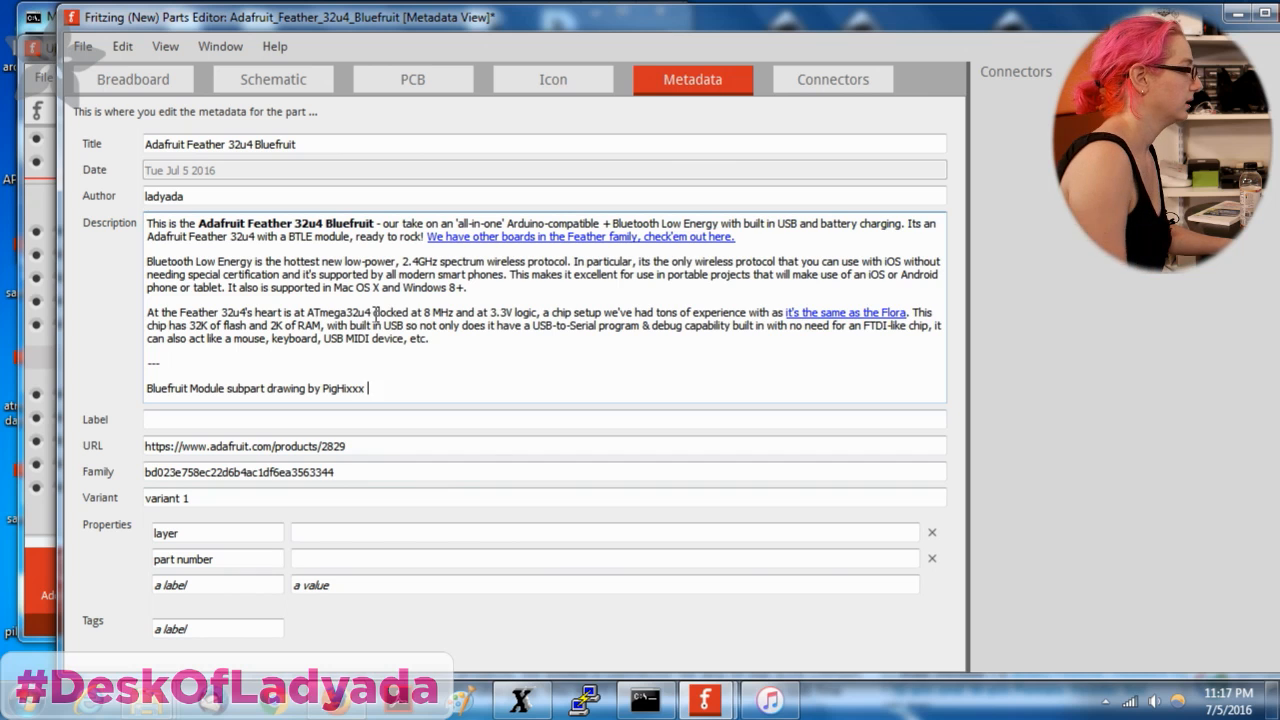
key(alt+Tab)
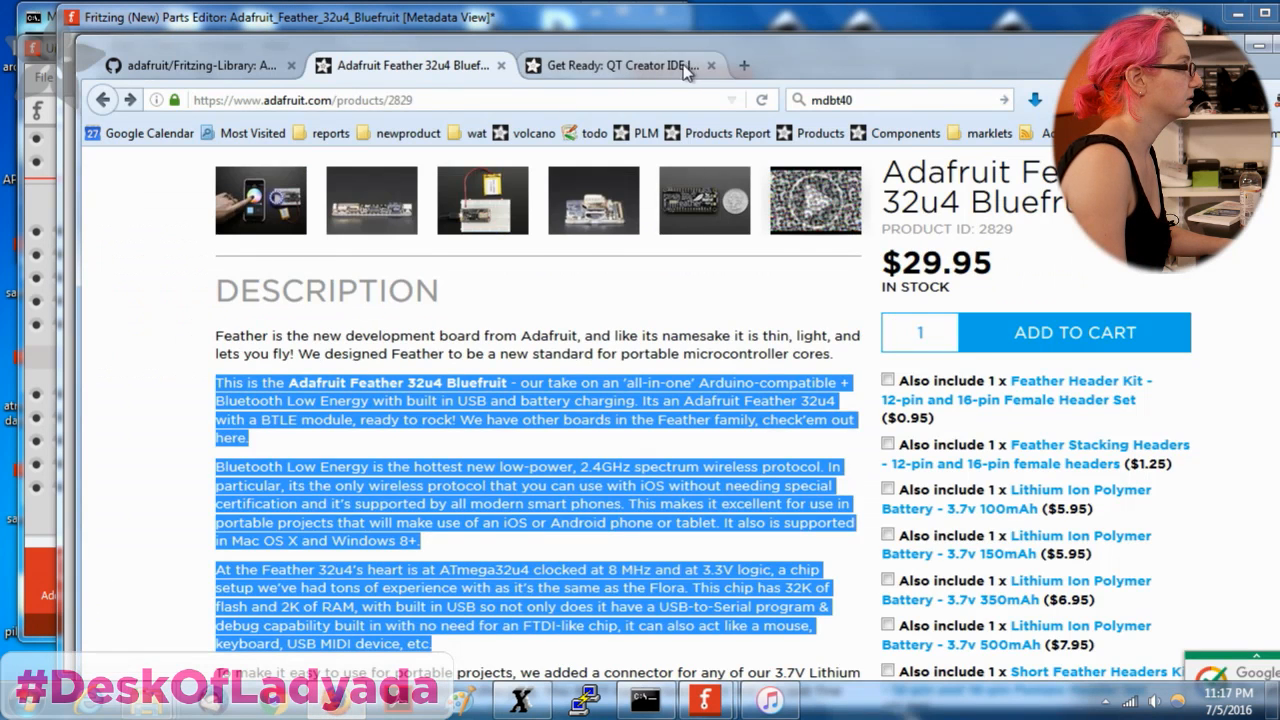
click(620, 65)
click(638, 100)
text(pig)
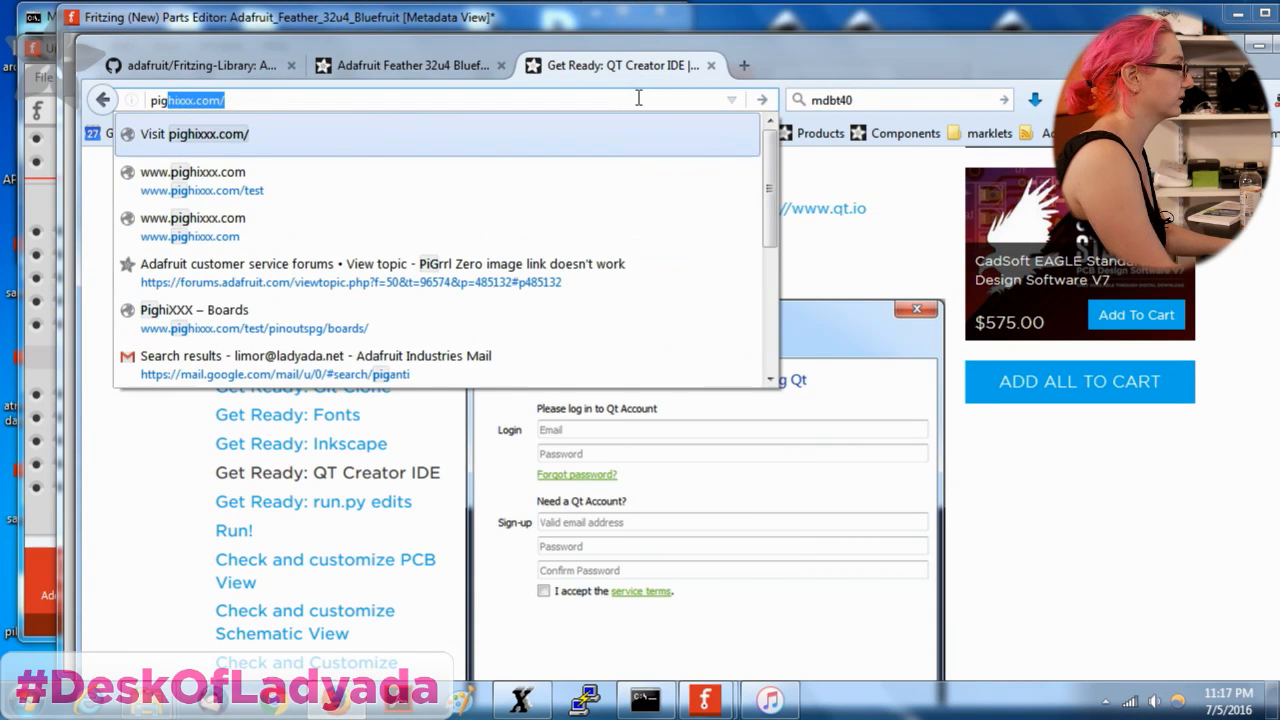
key(Return)
click(638, 100)
key(ctrl+c)
click(682, 16)
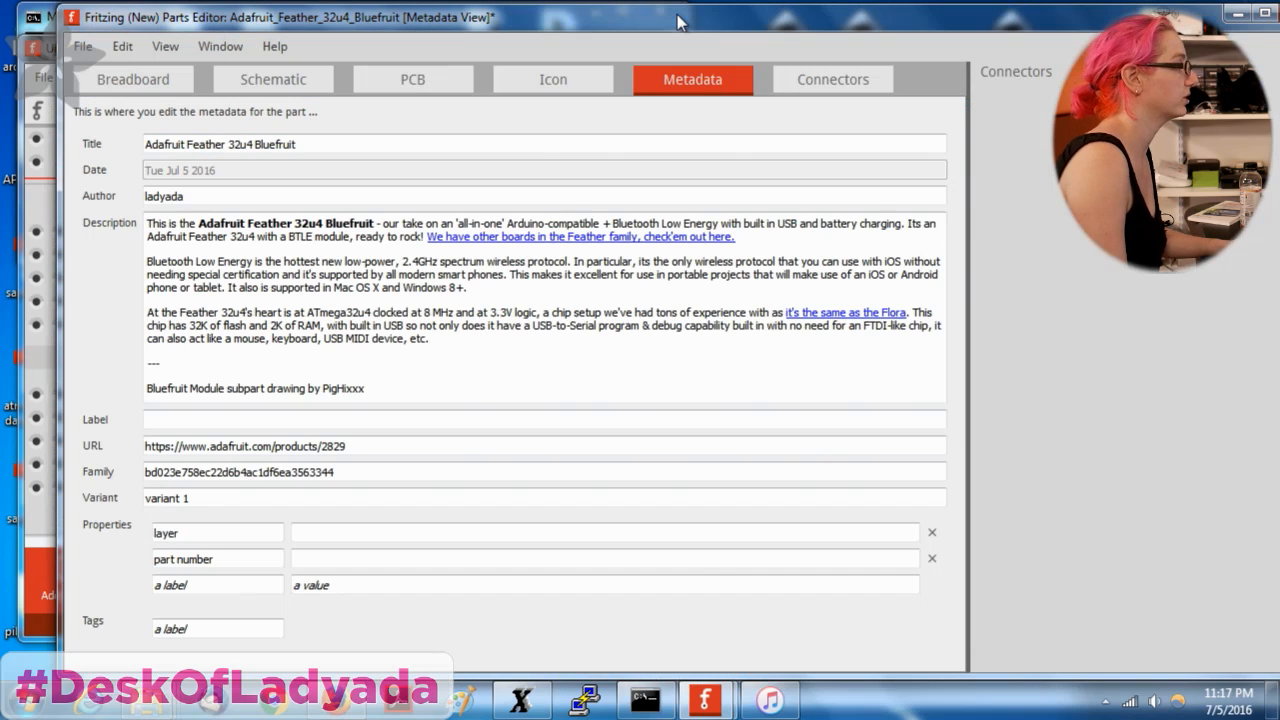
key(ctrl+v)
key(Home)
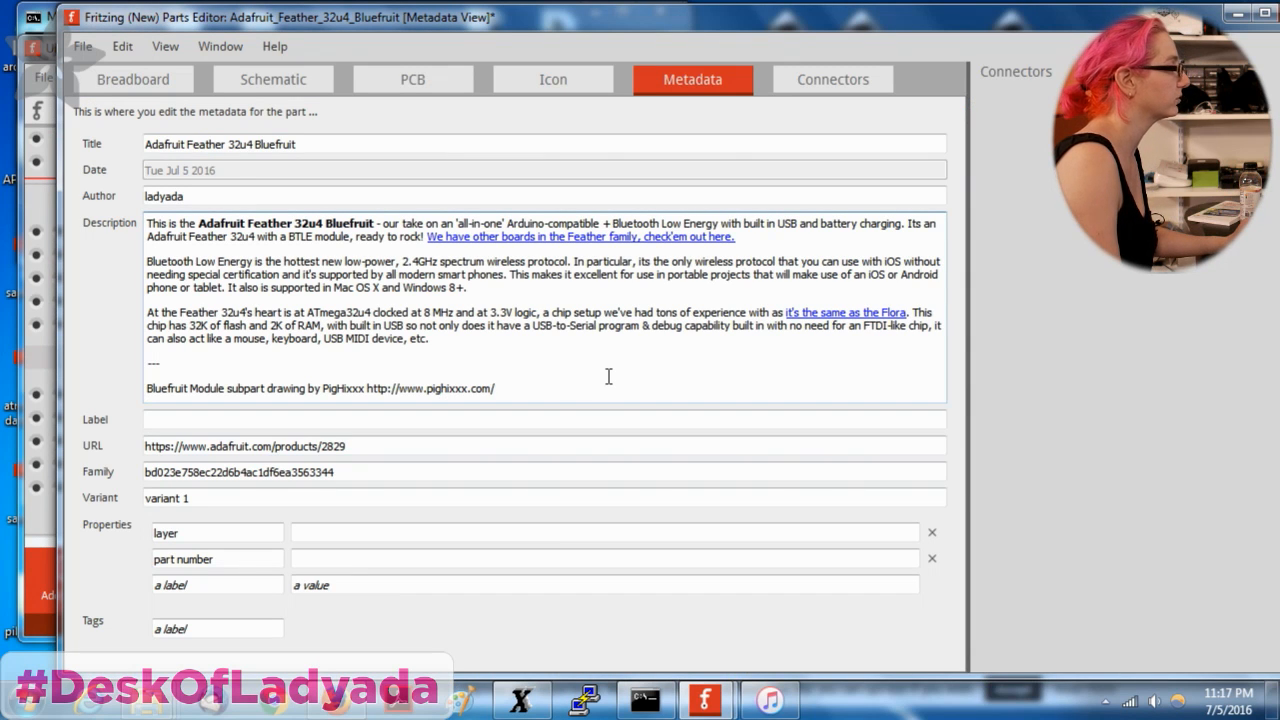
text(LE)
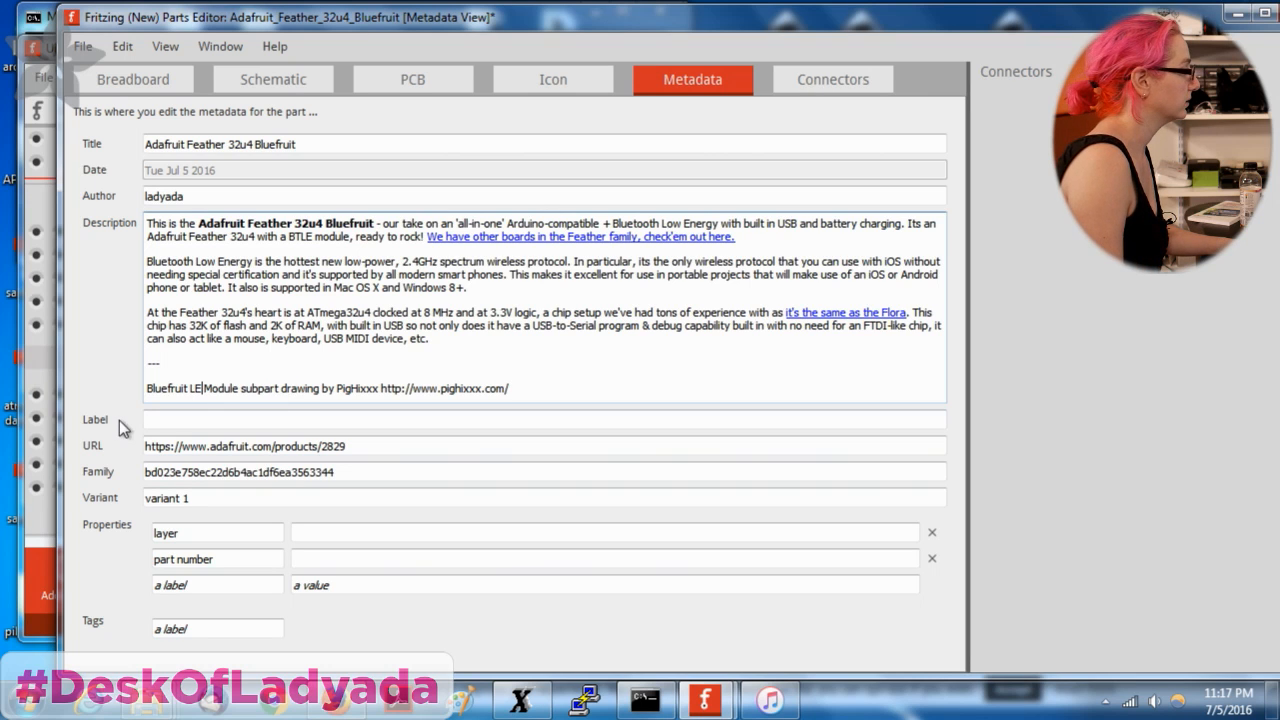
Set the part's family to Adafruit Feather 32u4 Bluefruit and its part number to Adafruit #2829.
triple_click(300, 144)
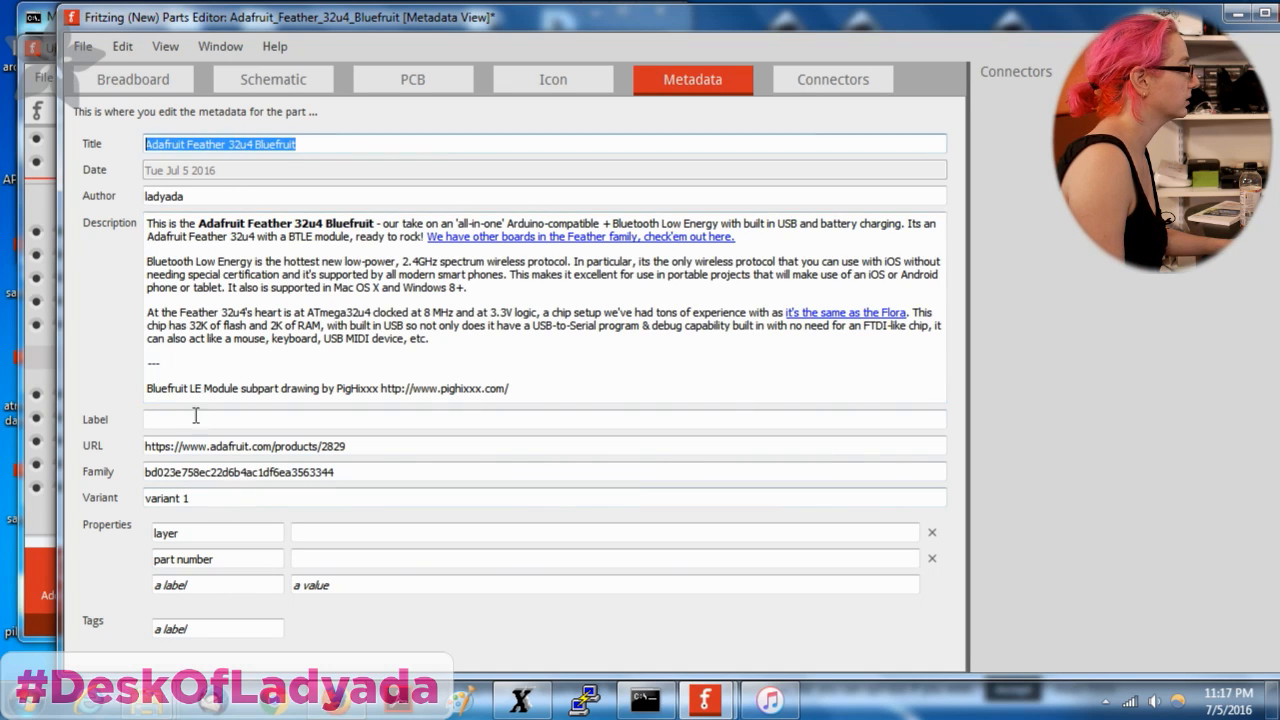
double_click(351, 471)
key(ctrl+v)
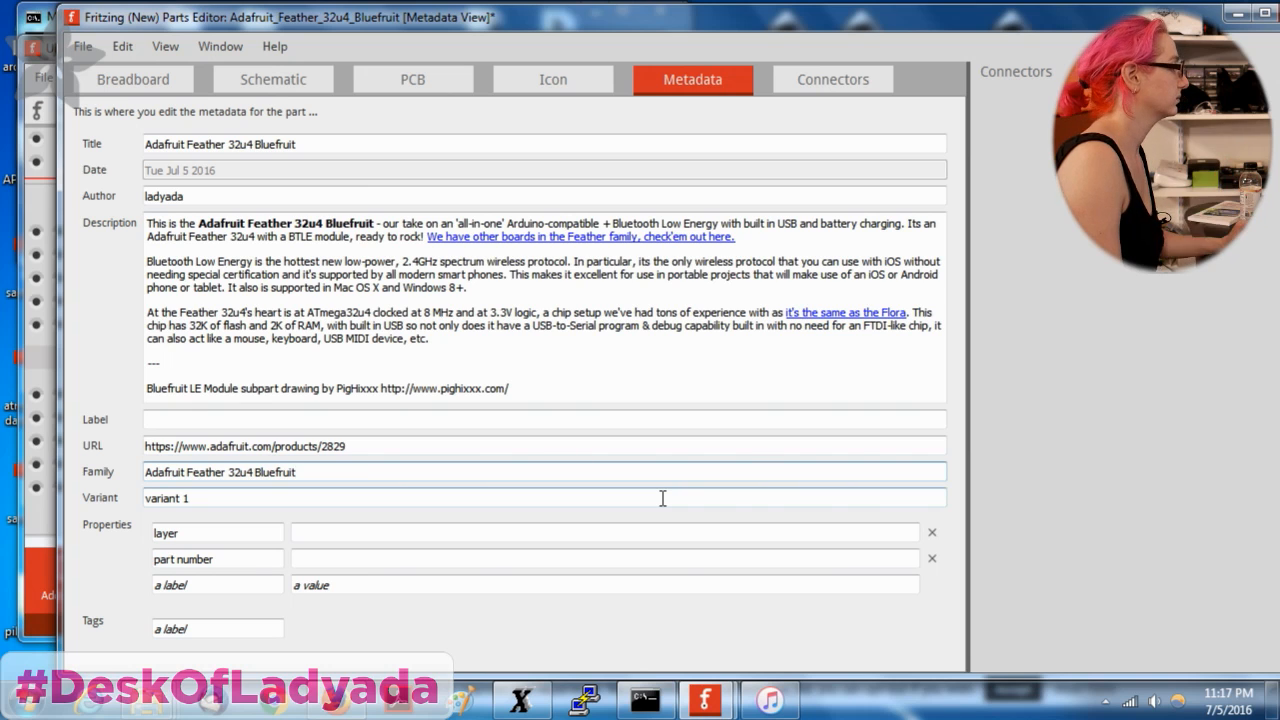
click(316, 559)
text(Adaf)
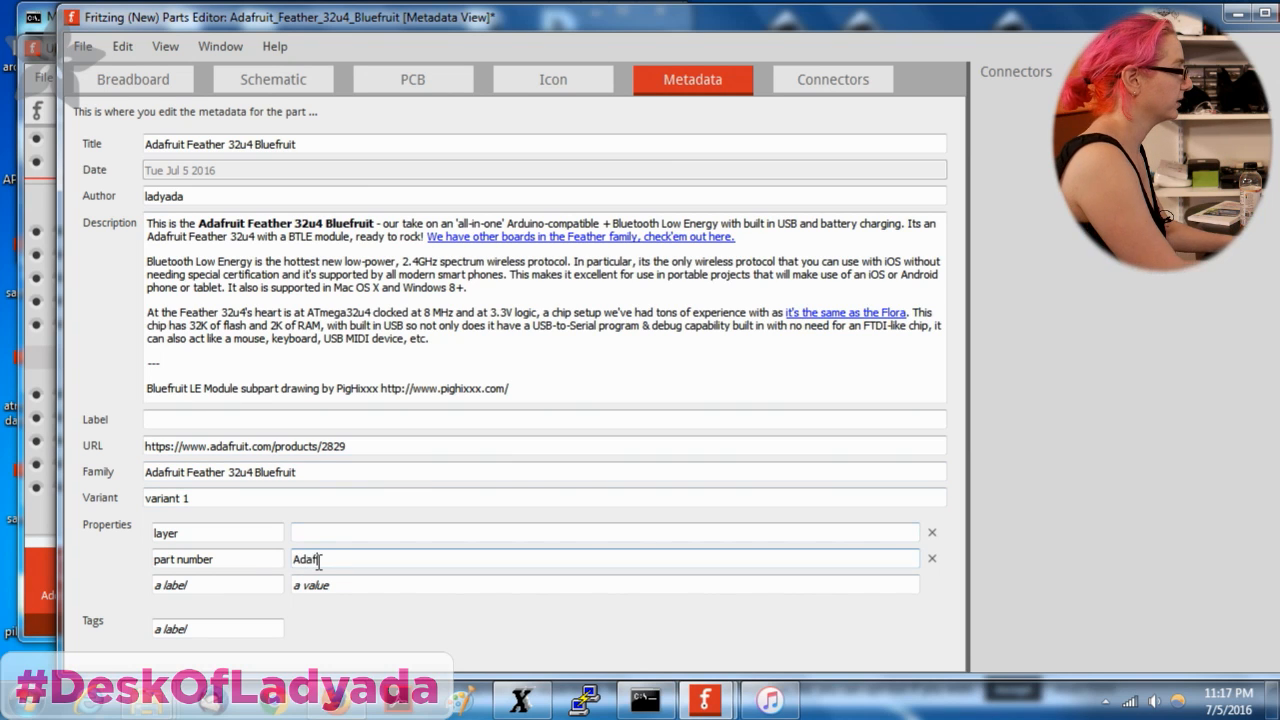
text(ruit #2829)
Save the part with its updated metadata and close the Parts Editor.
click(316, 312)
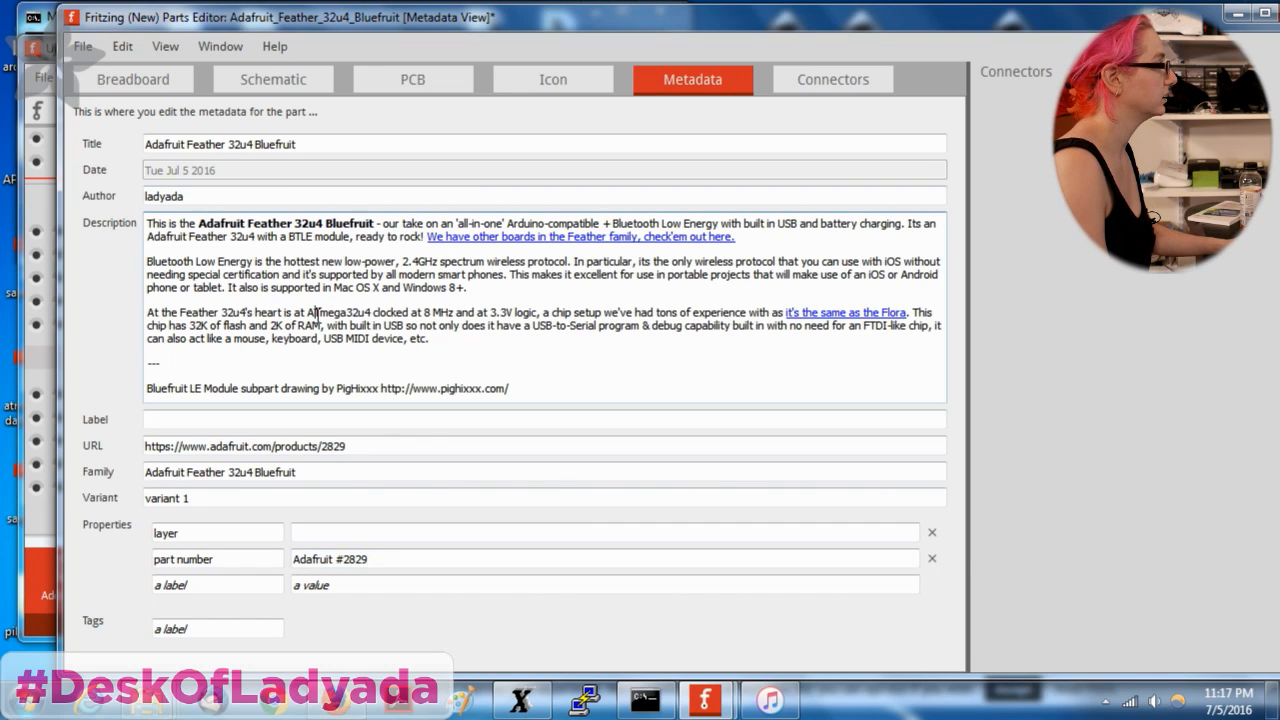
key(ctrl+s)
click(860, 388)
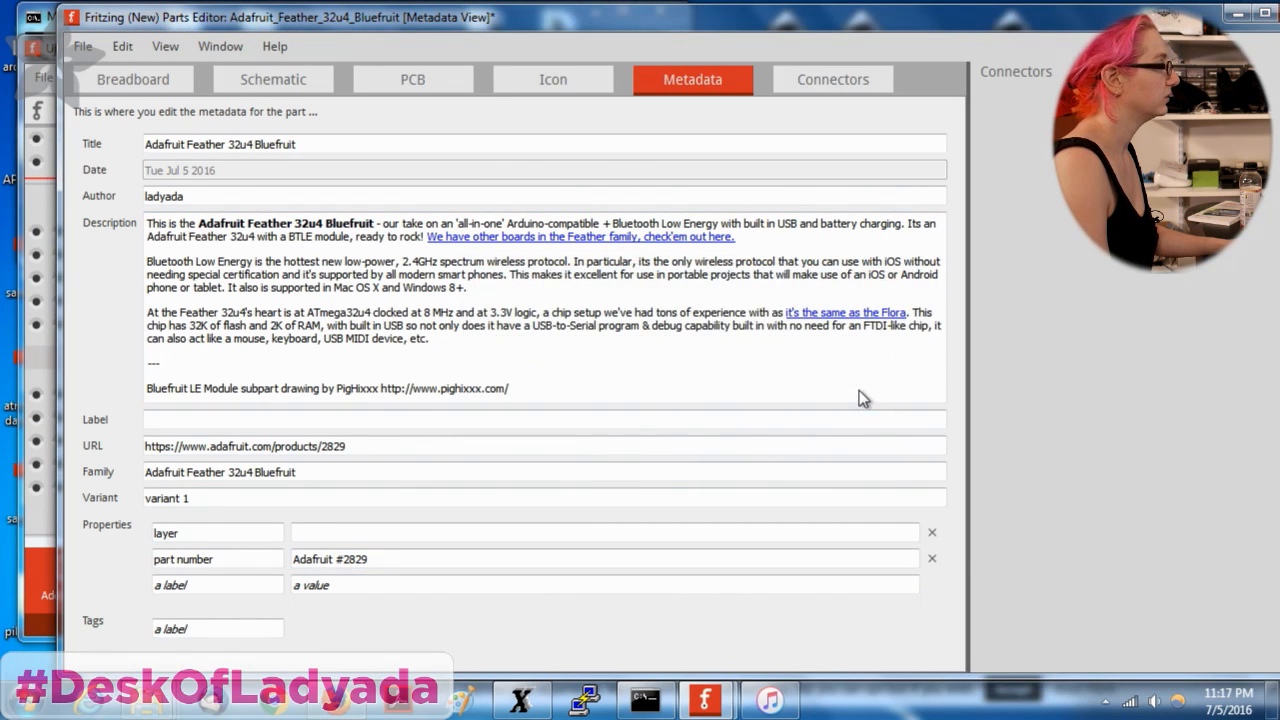
drag(1105, 9, 917, 25)
Delete the old Feather part from the breadboard sketch and search the parts library for "bluefru".
key(alt+Tab)
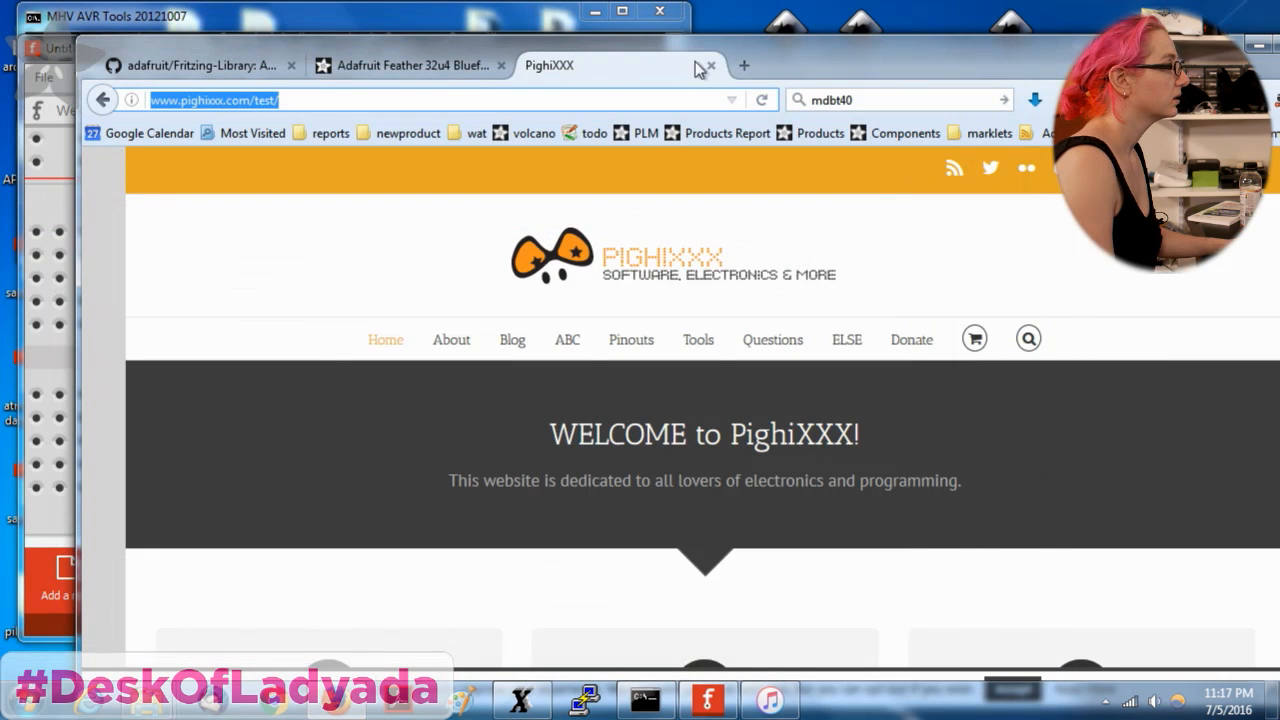
key(alt+Tab)
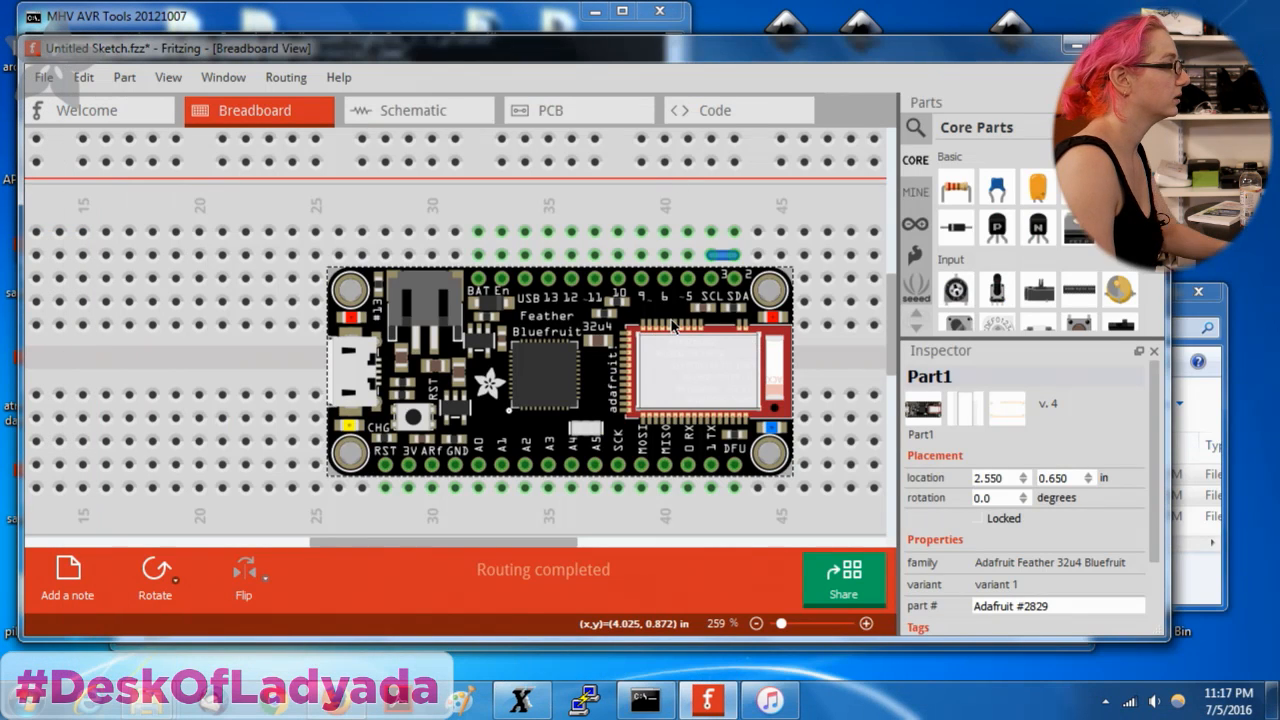
key(Delete)
click(915, 127)
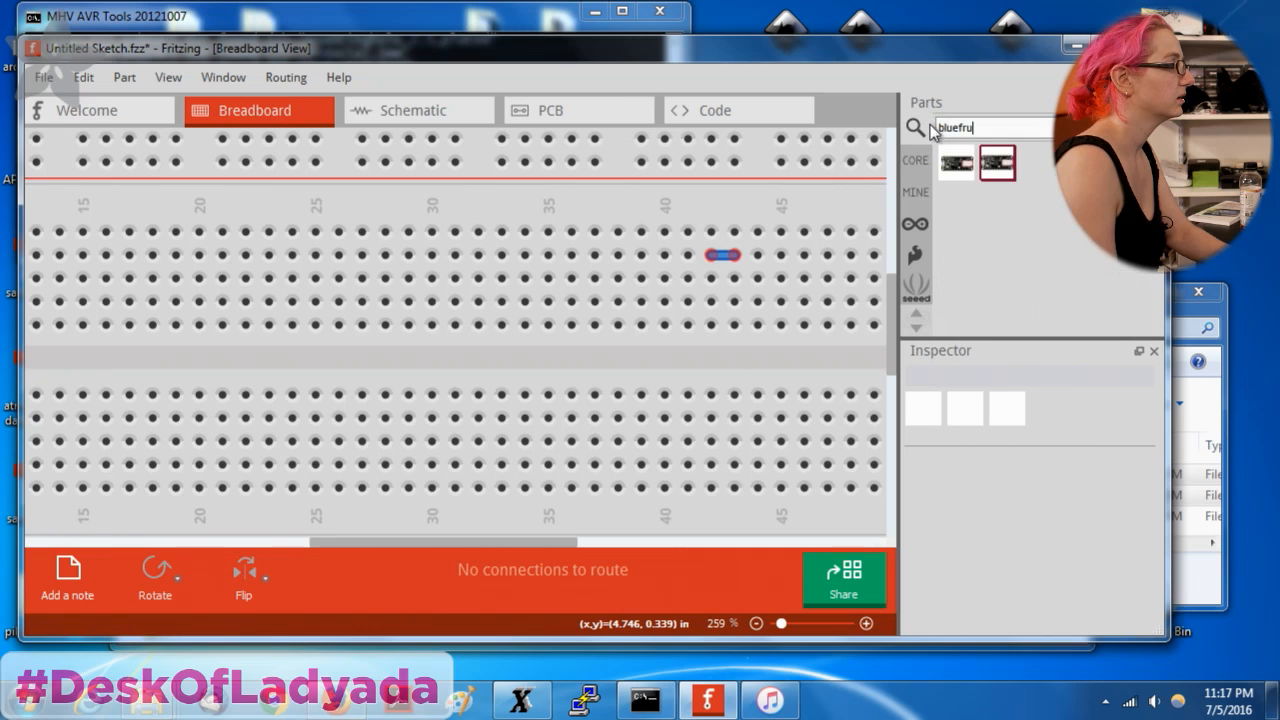
key(Return)
Review the updated Adafruit Feather 32u4 Bluefruit description in the search results and place the part on the breadboard around columns 17 to 37.
click(1005, 166)
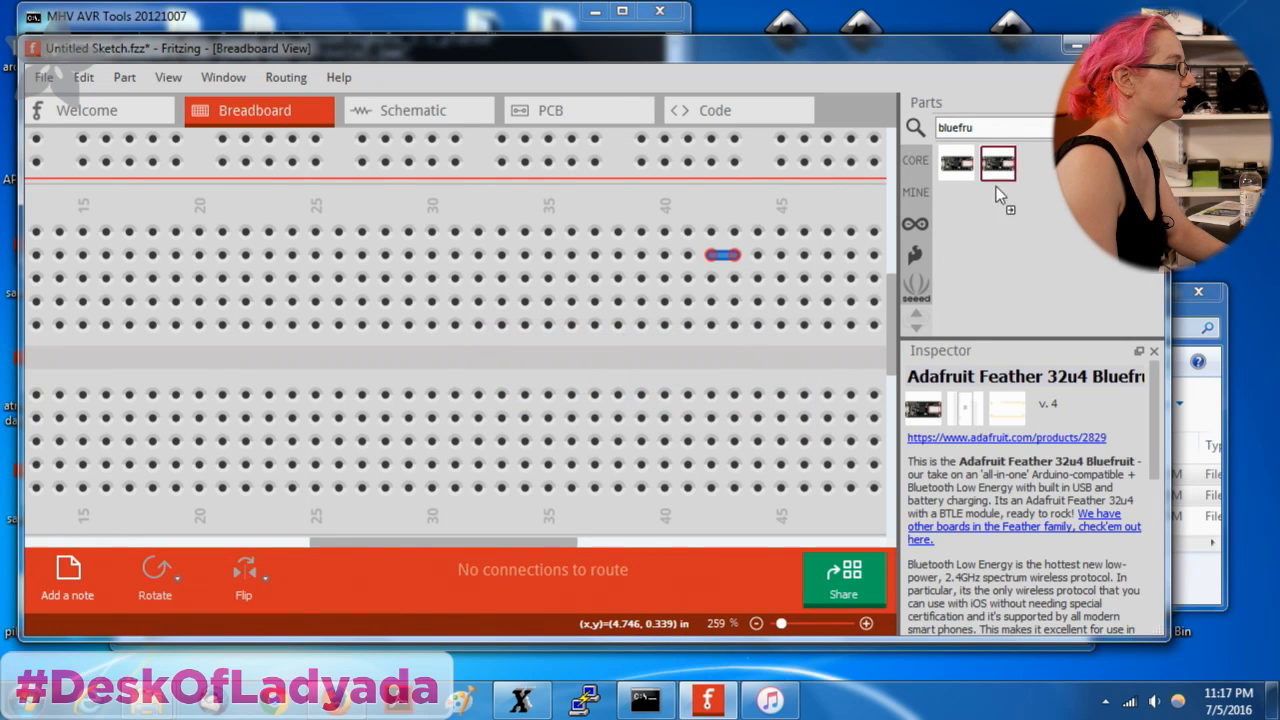
scroll(1078, 497, down, 6)
scroll(1078, 497, up, 6)
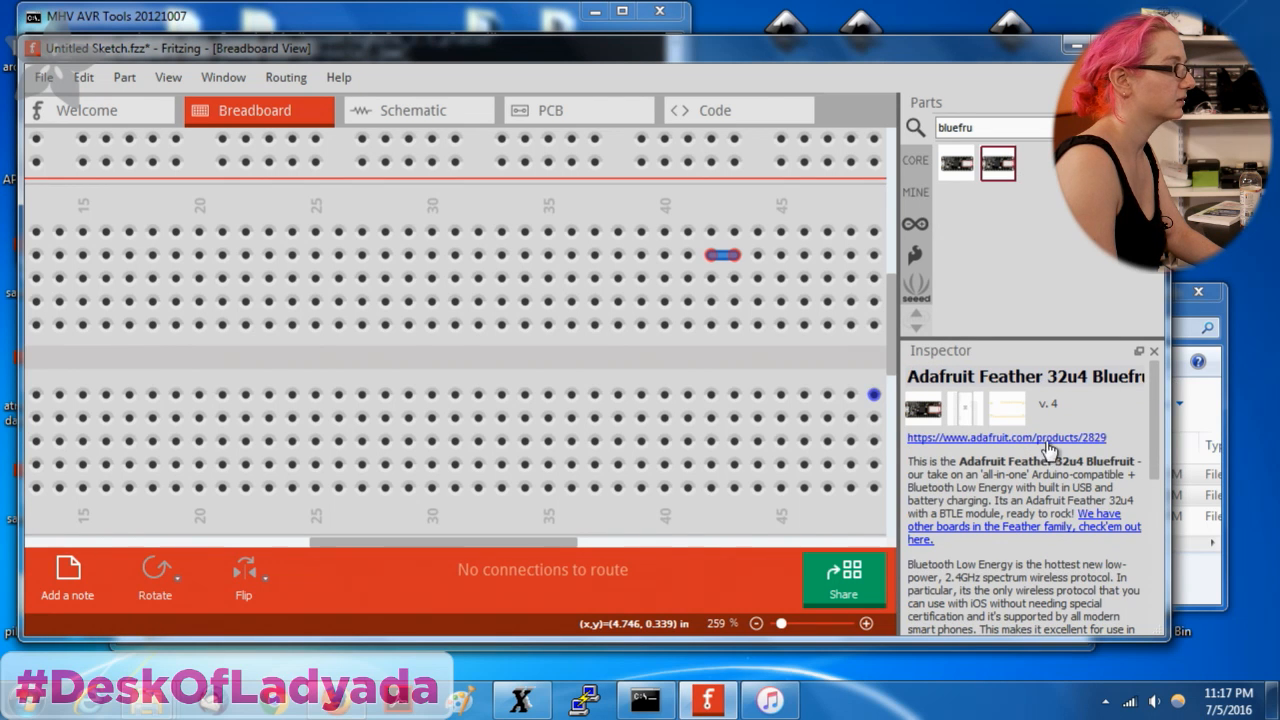
scroll(1034, 490, down, 8)
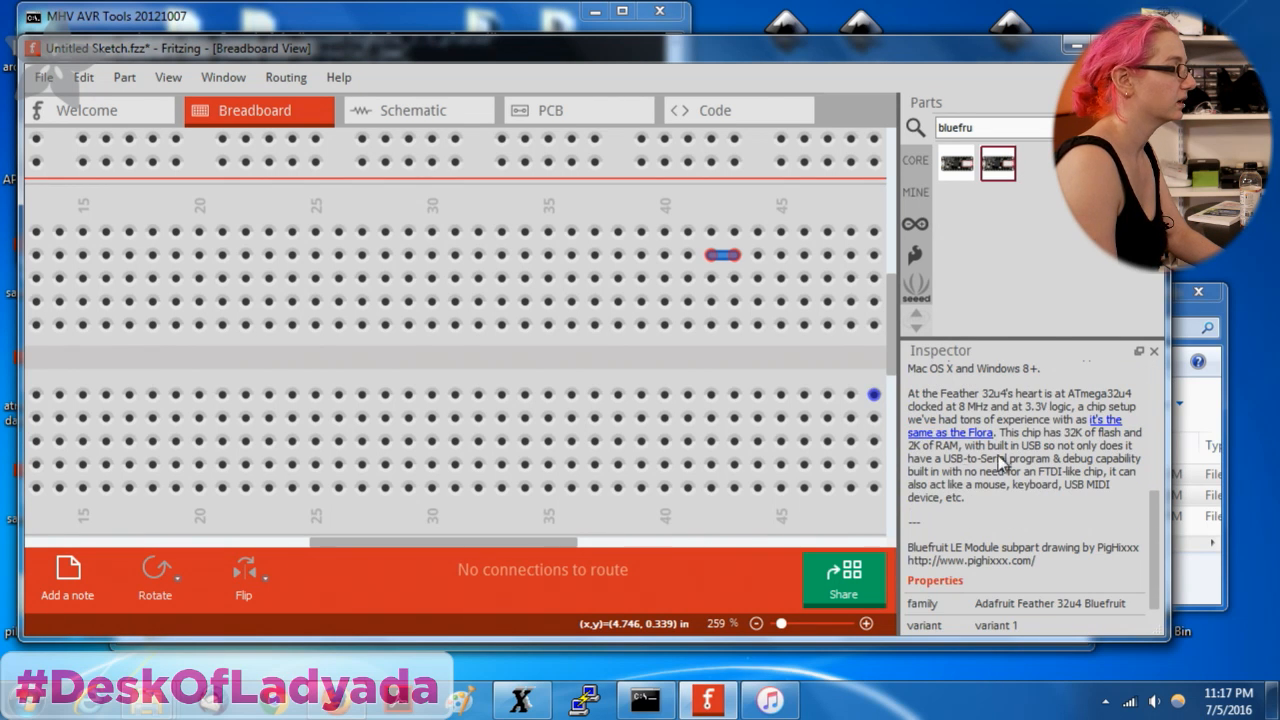
scroll(982, 459, down, 2)
drag(952, 176, 202, 274)
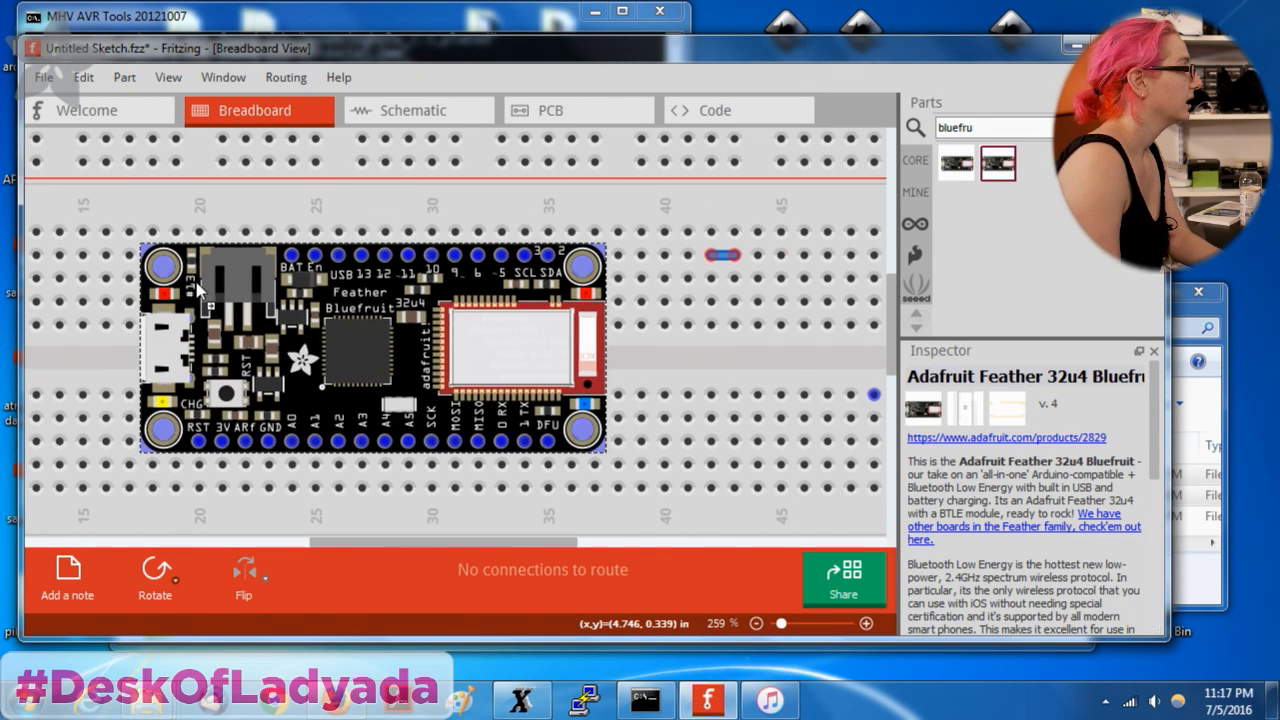
Wire the Feather's SCK pin to pin 10 on the breadboard and route the same connection in the schematic.
drag(432, 463, 437, 252)
click(405, 110)
scroll(586, 270, down, 12)
scroll(173, 235, up, 5)
drag(104, 209, 471, 326)
scroll(471, 326, up, 5)
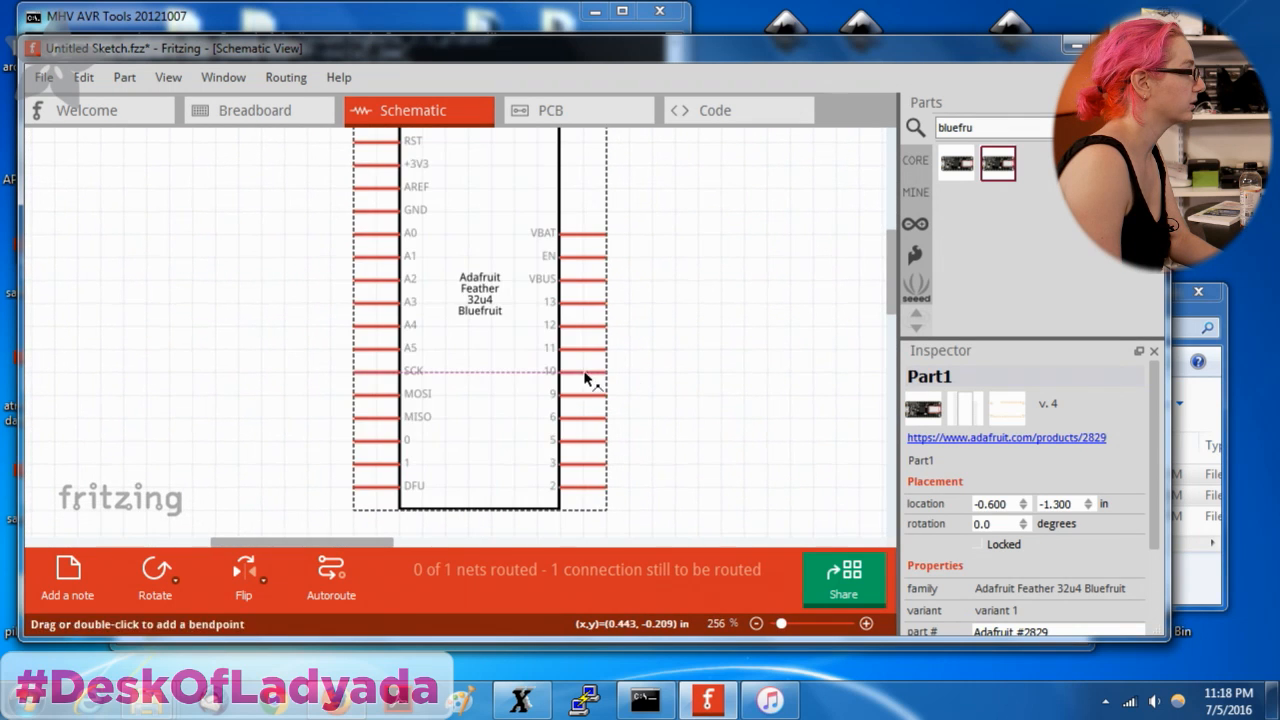
mouse_move(357, 373)
mouse_down()
mouse_move(379, 391)
mouse_move(578, 387)
mouse_move(597, 372)
mouse_move(338, 367)
mouse_up()
double_click(357, 372)
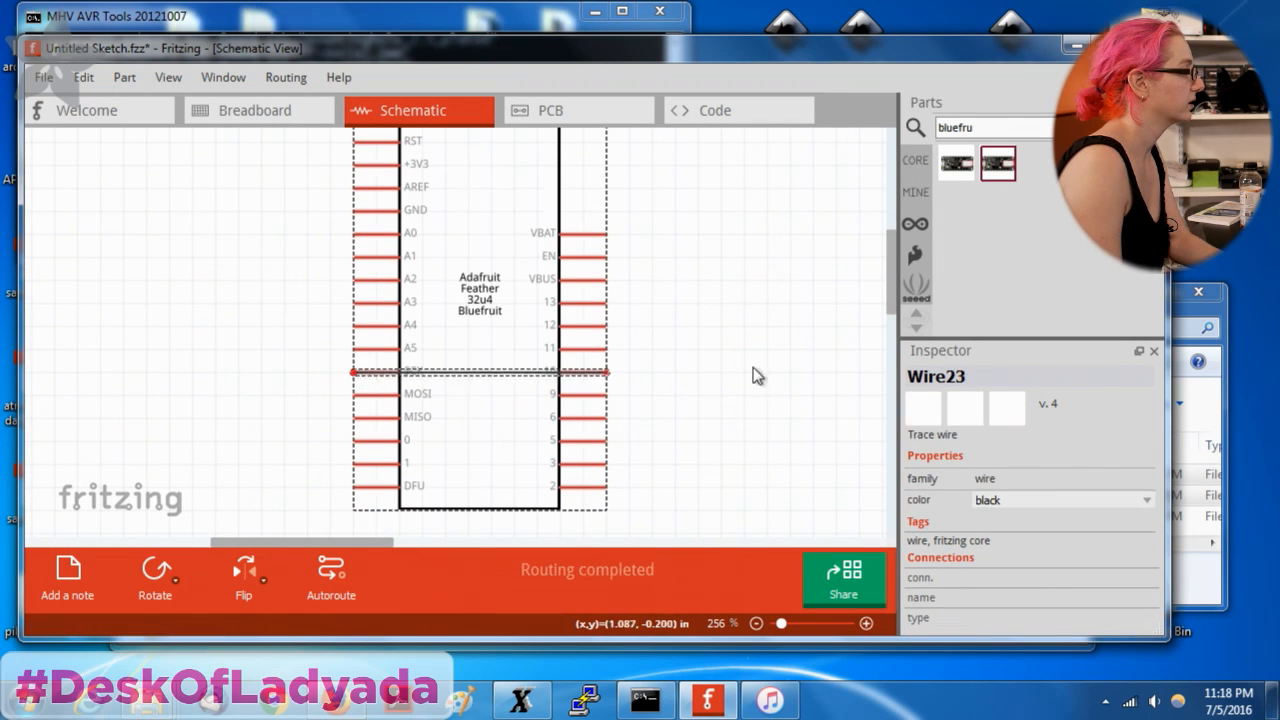
Delete the SCK-to-10 wire and the short leftover blue wire from the breadboard, and check the connection in the schematic.
click(213, 128)
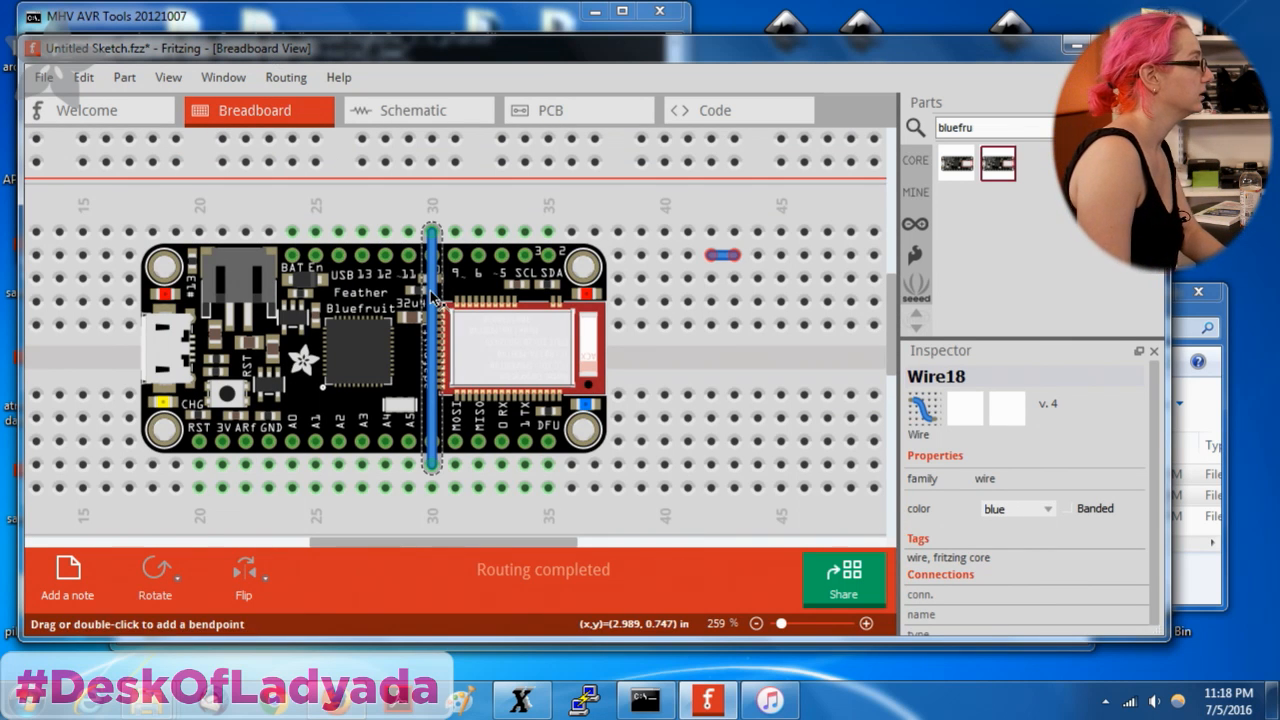
key(Delete)
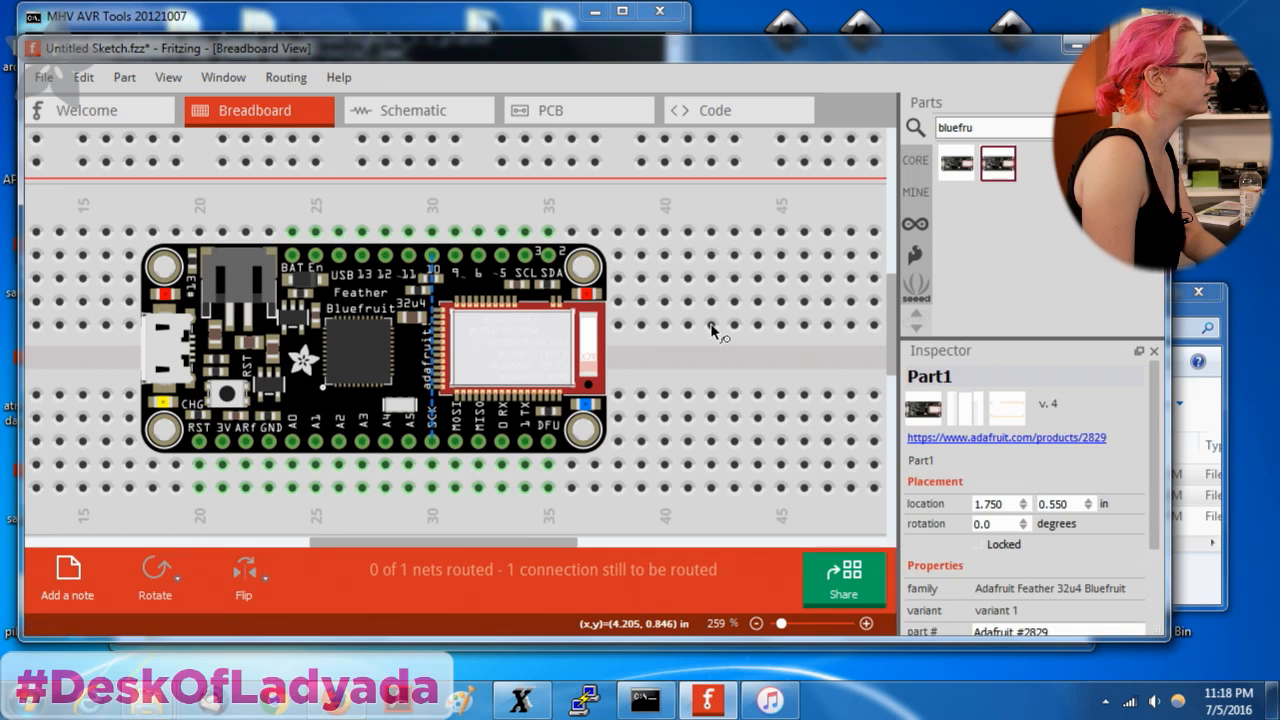
ctrl+scroll(714, 323, down, 2)
scroll(483, 359, up, 3)
mouse_move(570, 315)
mouse_down()
mouse_move(697, 354)
mouse_move(570, 336)
mouse_move(588, 329)
mouse_up()
click(385, 108)
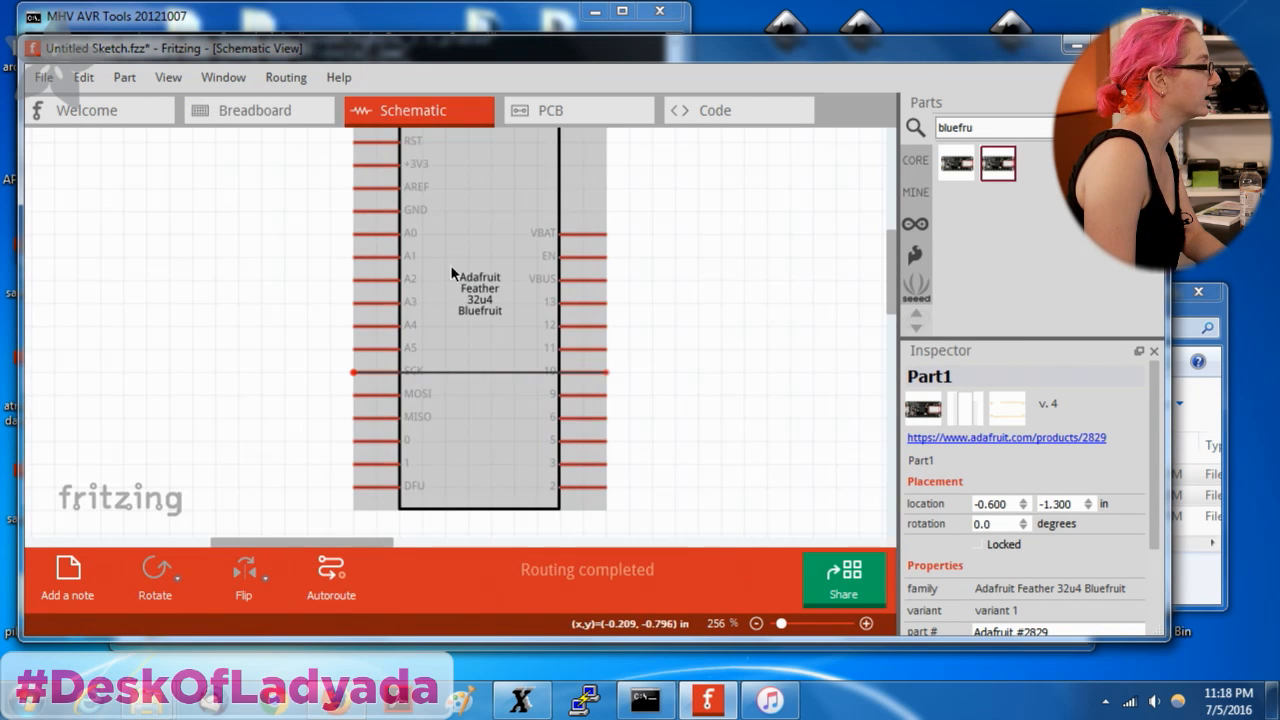
click(250, 110)
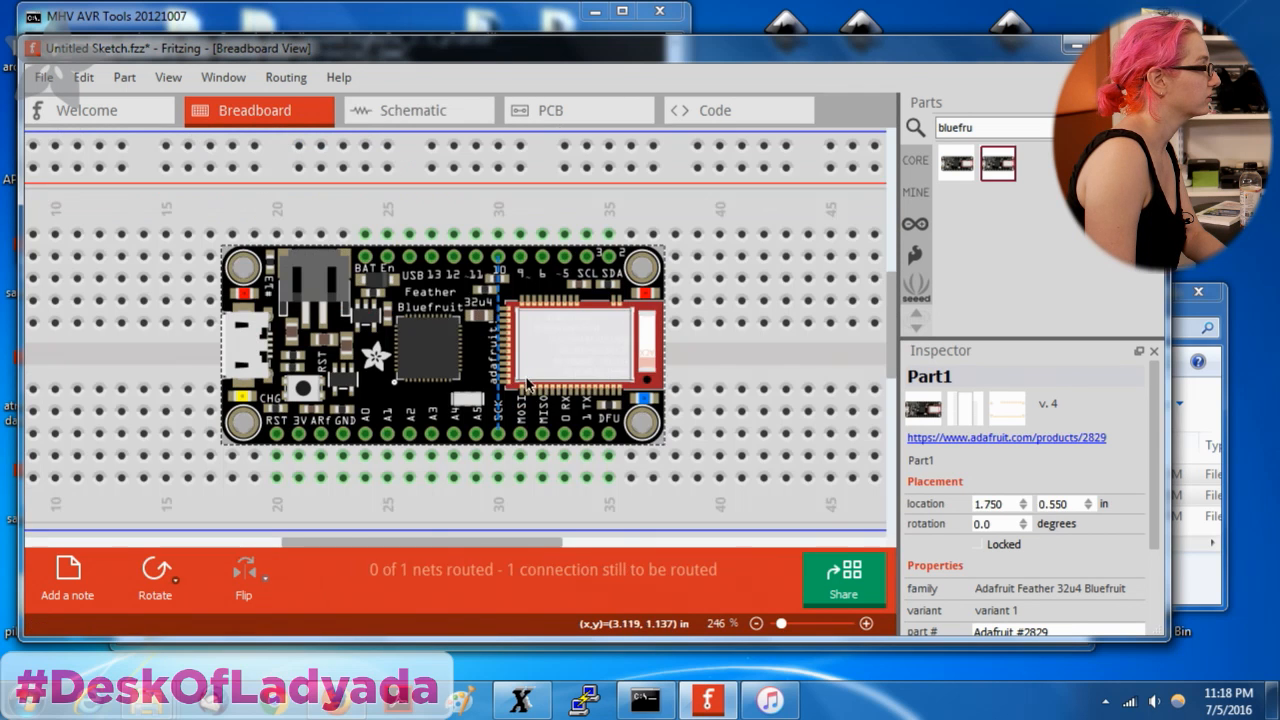
Try the breadboard wire from SCK to pin 10 again, and delete the trace between these pins in the schematic.
drag(499, 457, 499, 253)
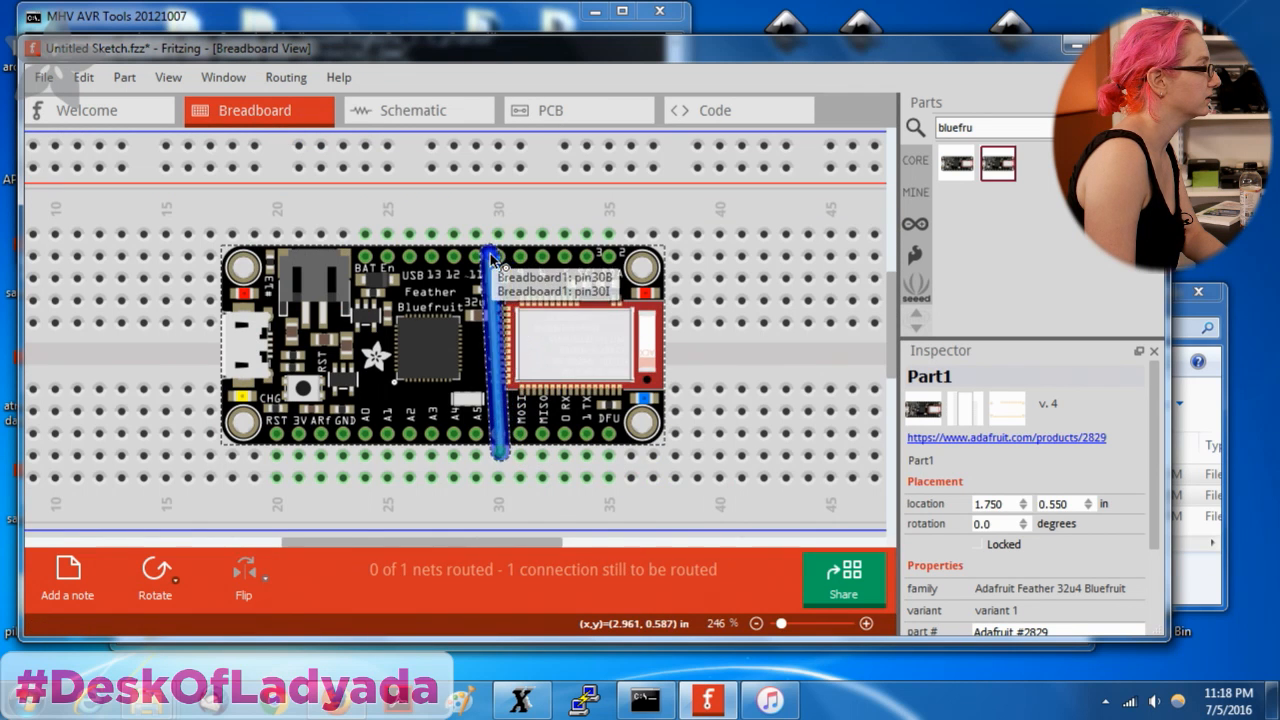
drag(621, 411, 500, 459)
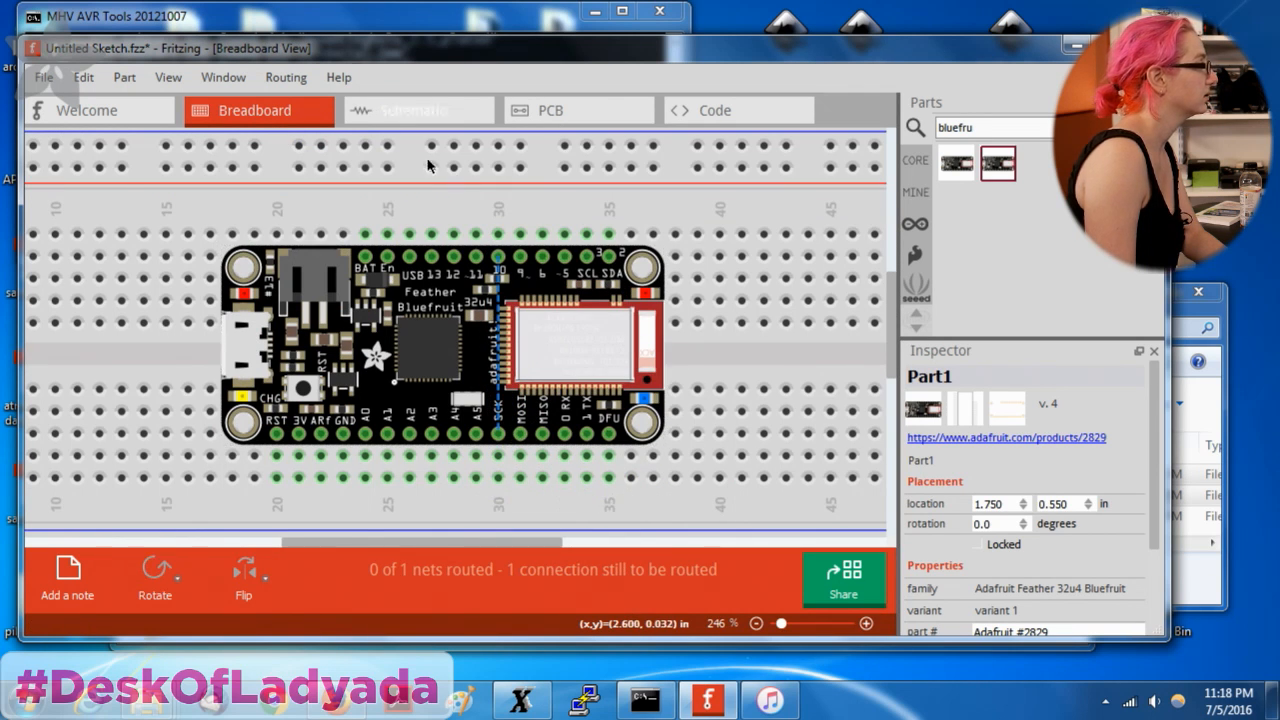
click(400, 115)
click(444, 375)
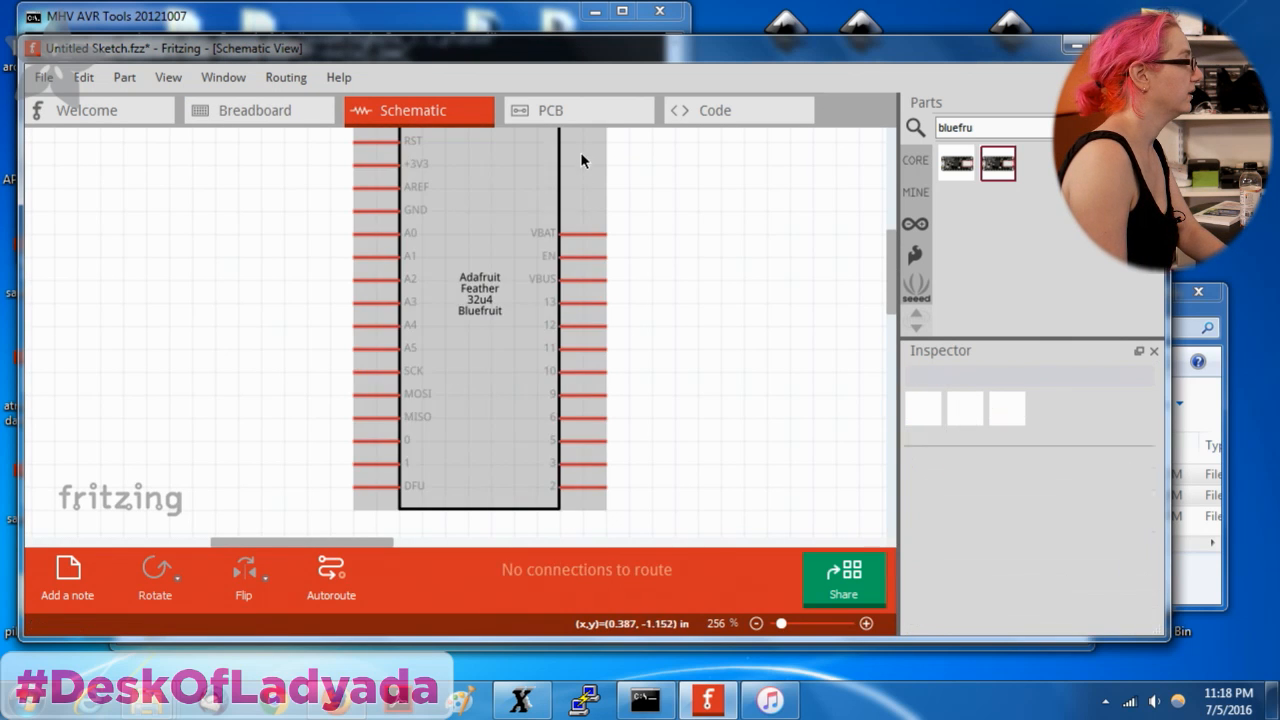
Position the Feather footprint inside the PCB board outline at 1.332, 0.750 in.
click(570, 111)
drag(334, 239, 449, 374)
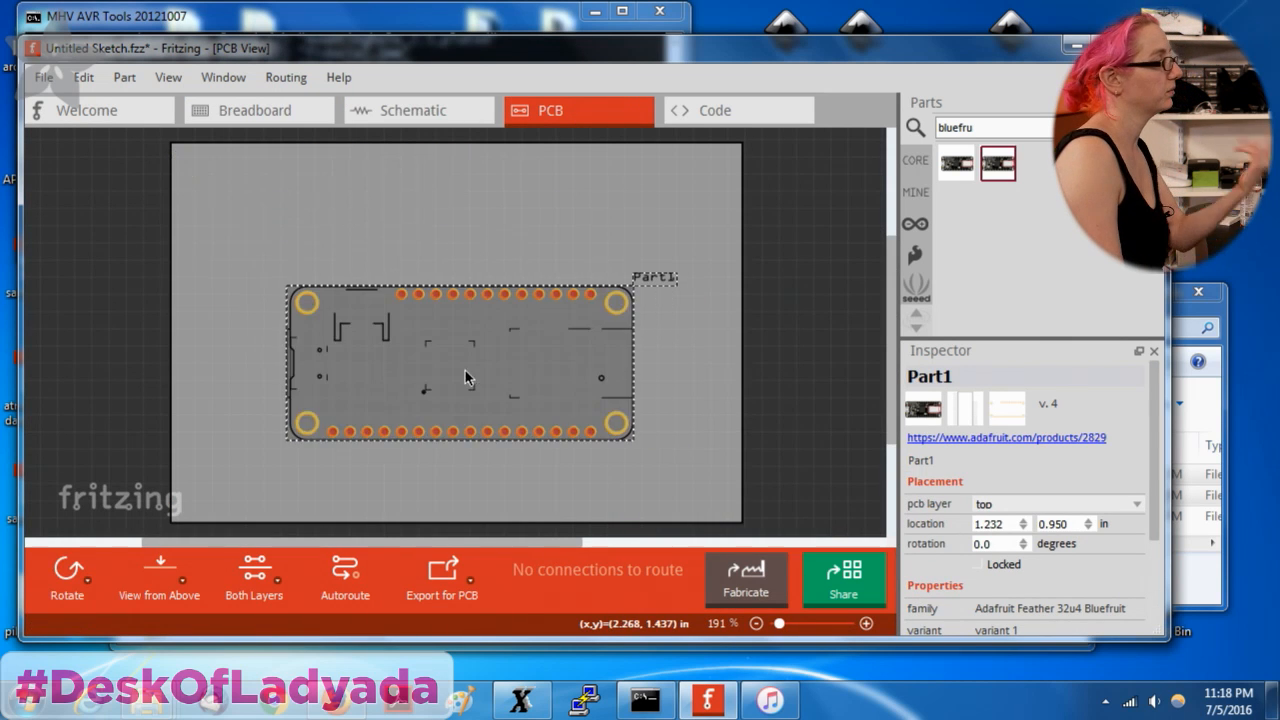
click(170, 114)
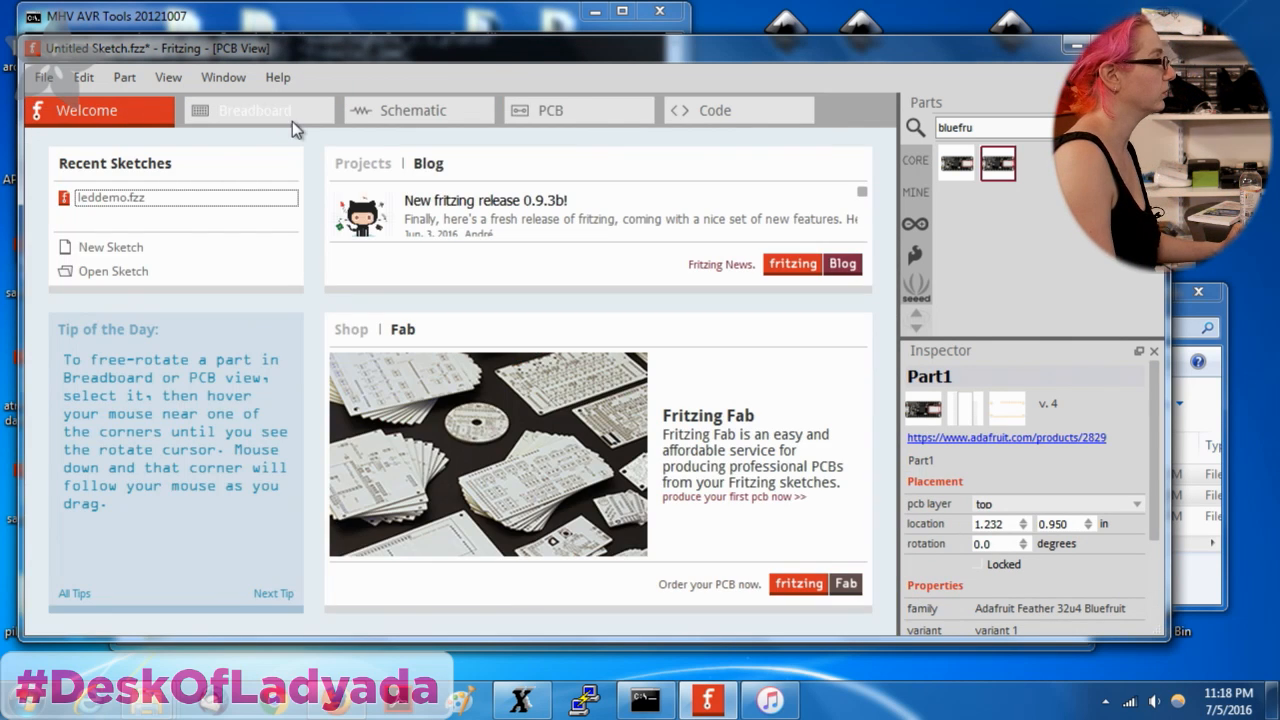
click(540, 109)
drag(529, 381, 536, 343)
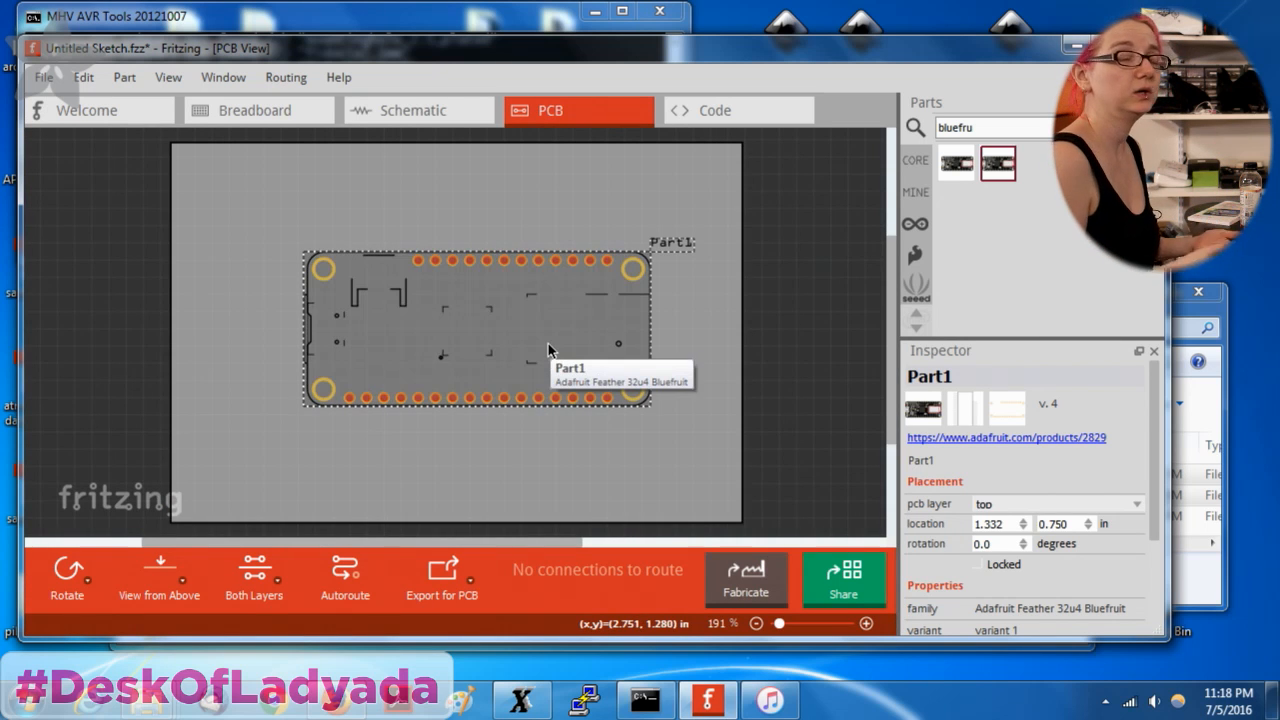
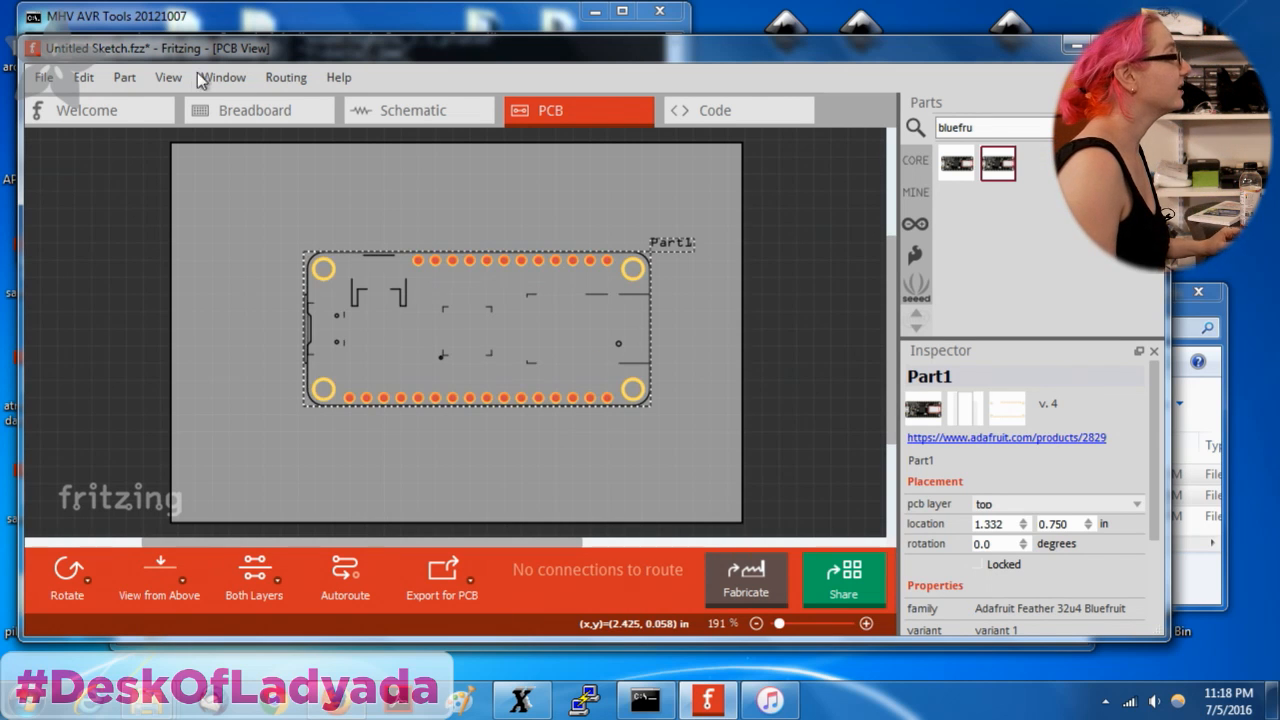
Export the finished Bluefruit part as "Adafruit Feather 32u4 Bluefruit.fzpz" into the Fritzing-Library parts folder.
drag(820, 67, 826, 89)
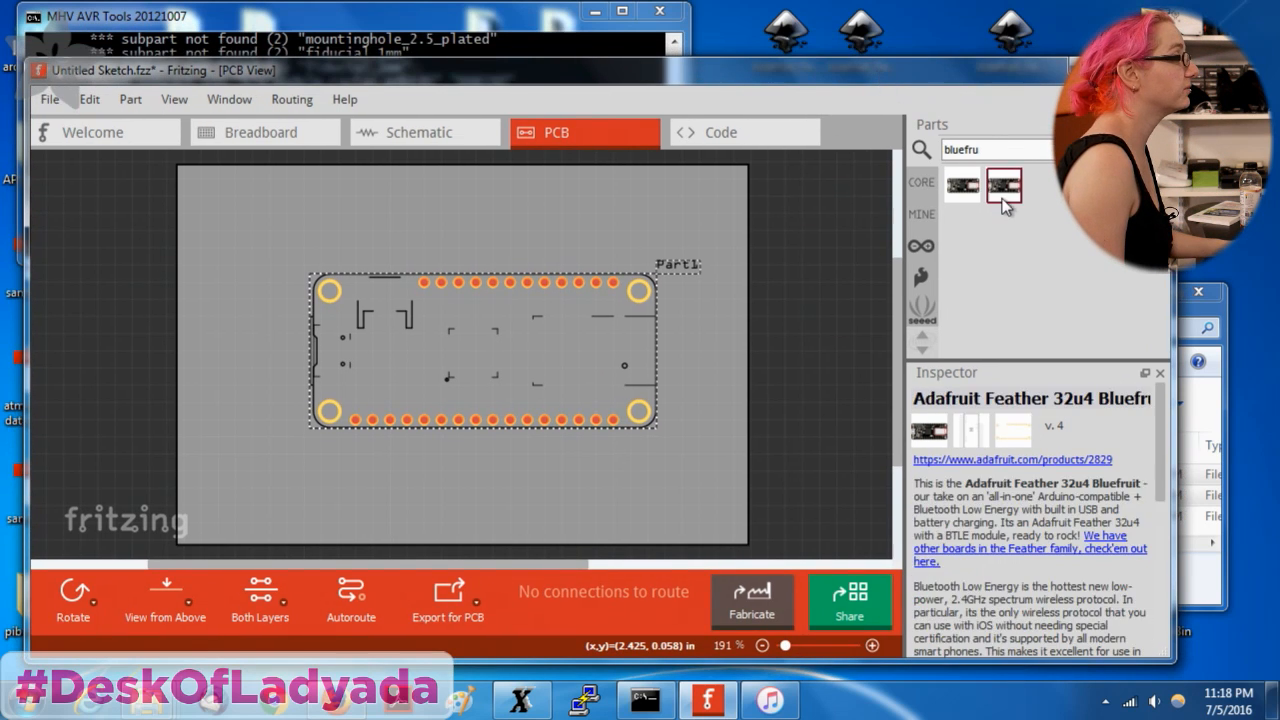
right_click(1006, 195)
click(1047, 224)
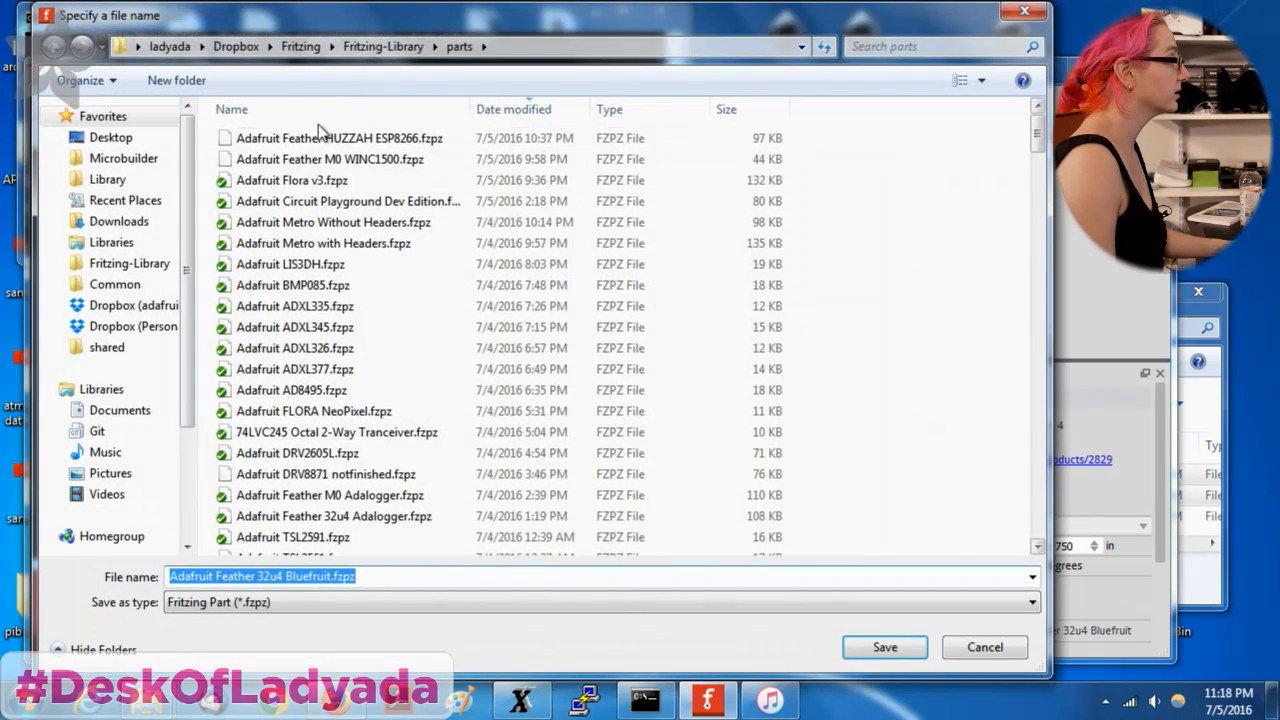
click(883, 649)
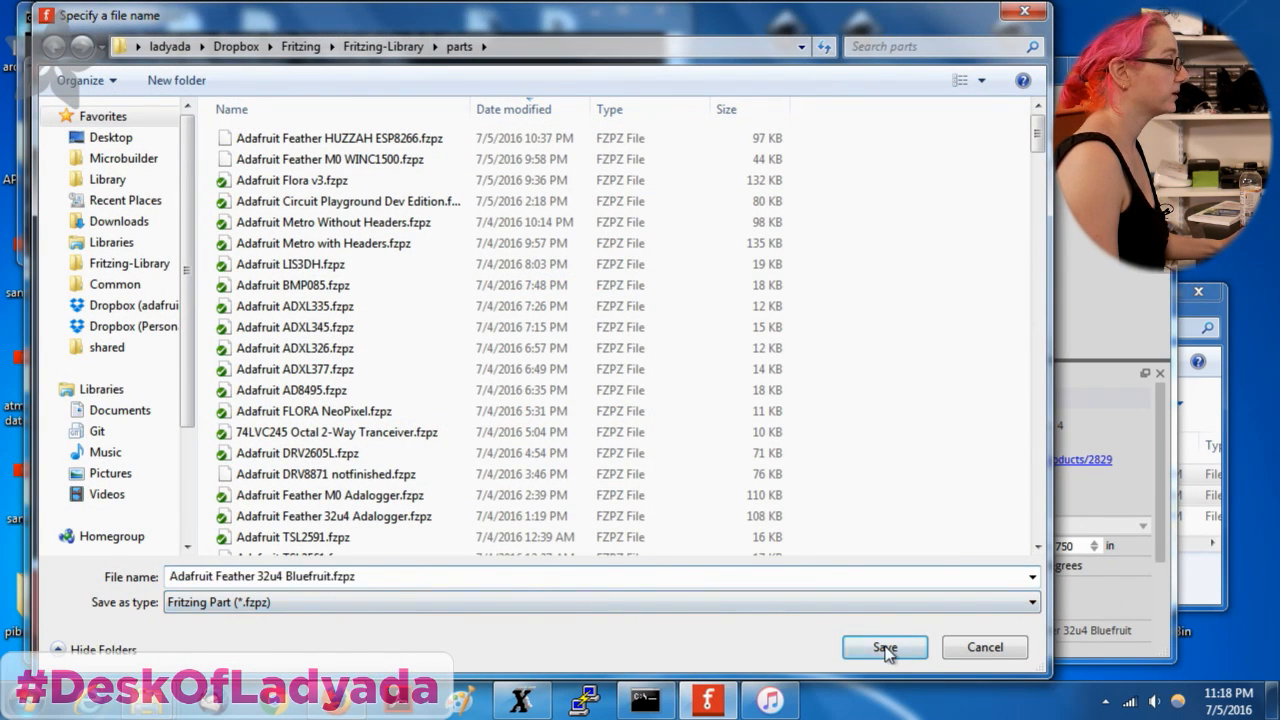
Switch to the file explorer and open the parts folder of Fritzing-Library.
mouse_move(150, 700)
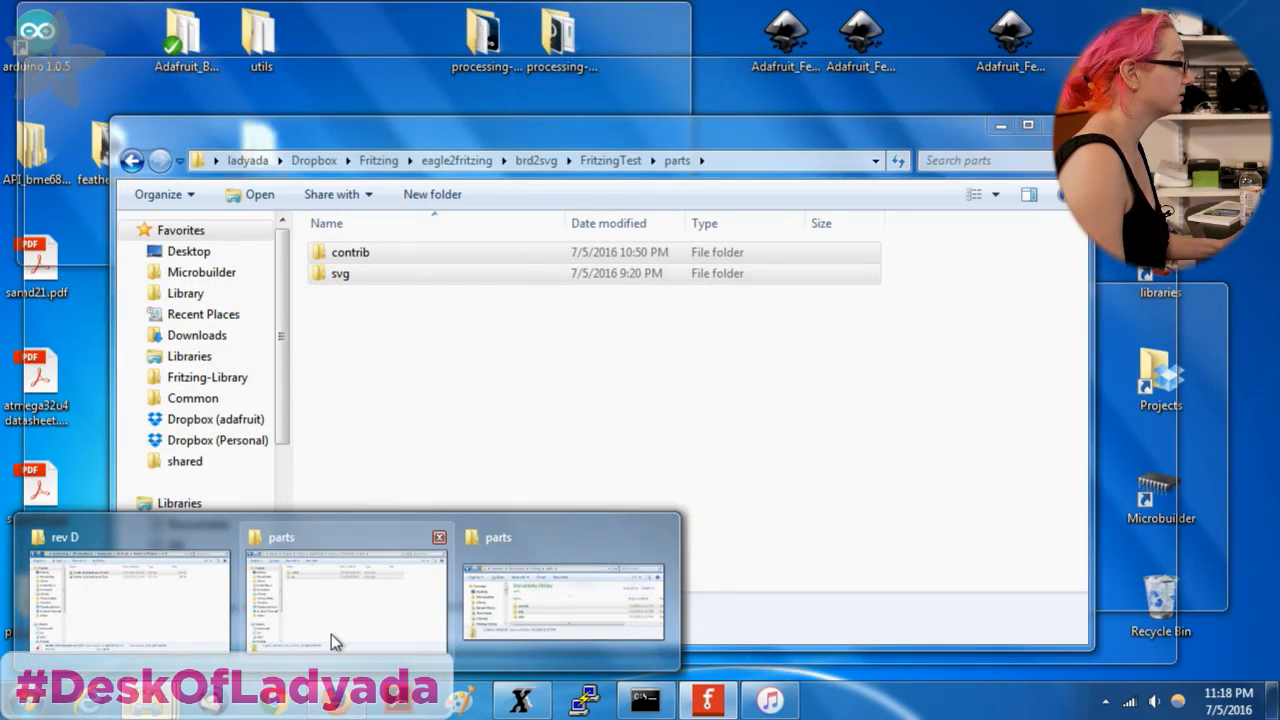
click(331, 634)
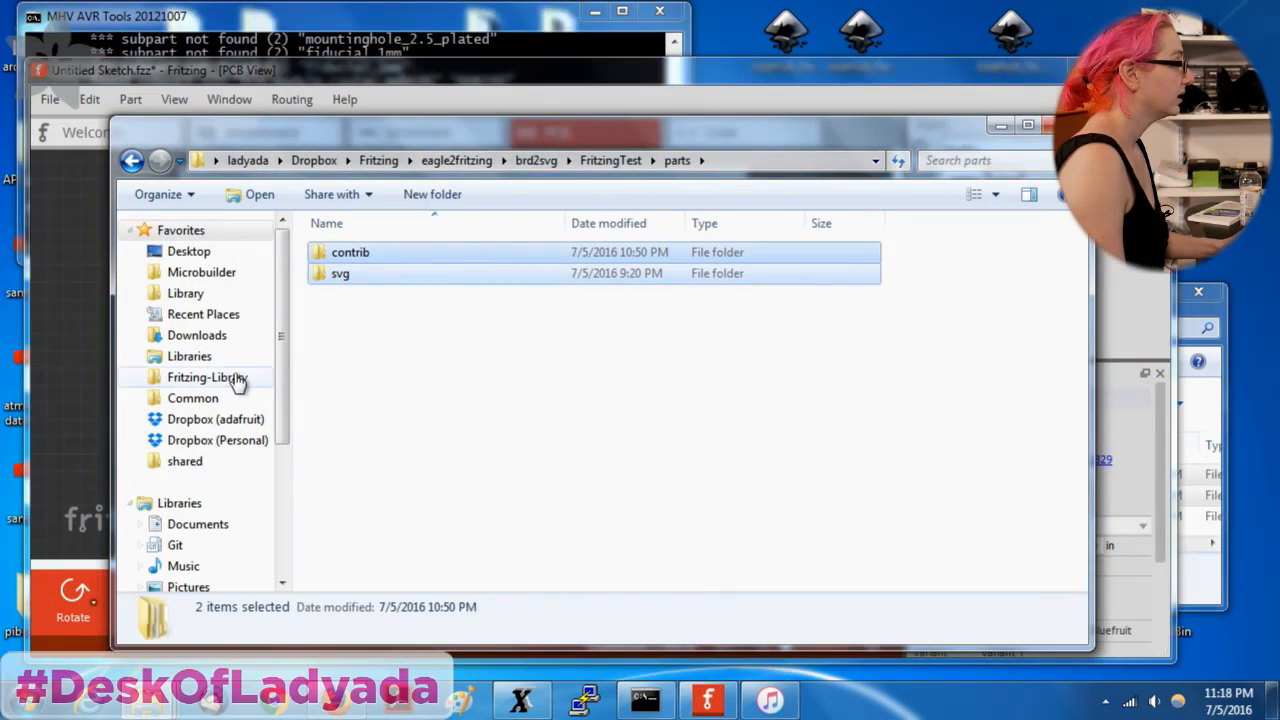
click(240, 377)
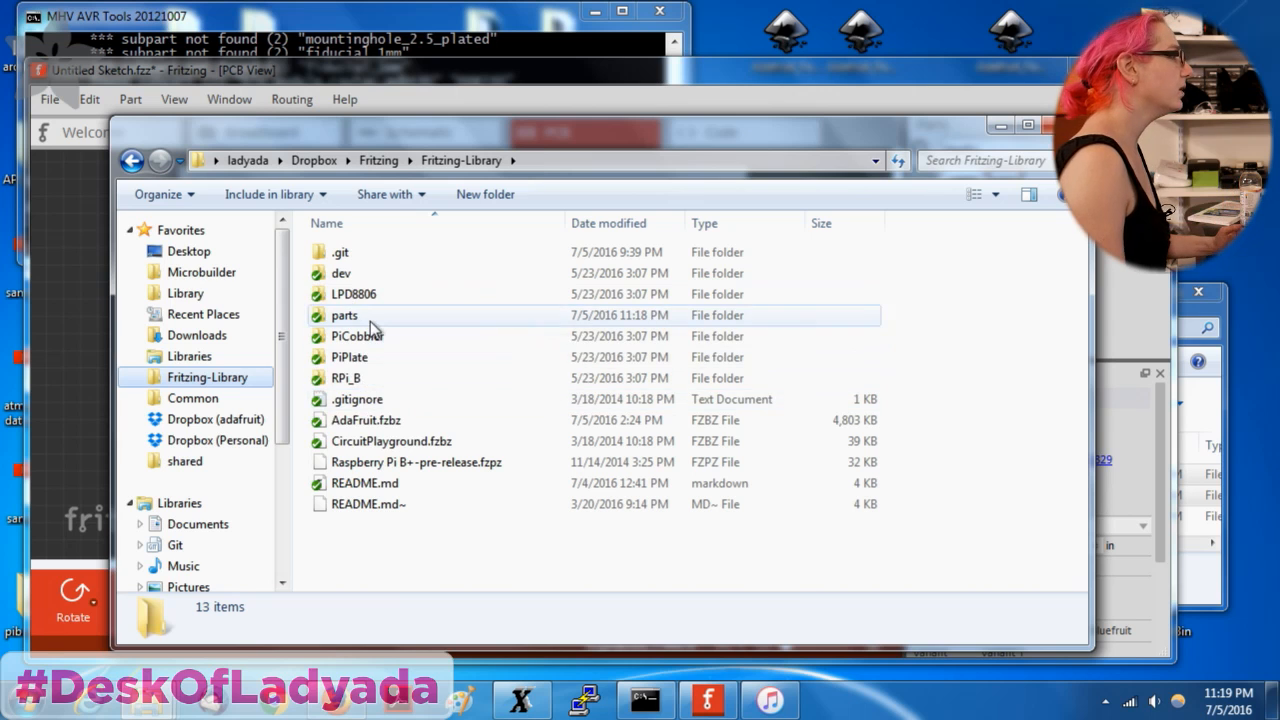
double_click(360, 316)
Change the extension of the exported Adafruit Feather 32u4 Bluefruit file to .zip and open the archive.
click(400, 255)
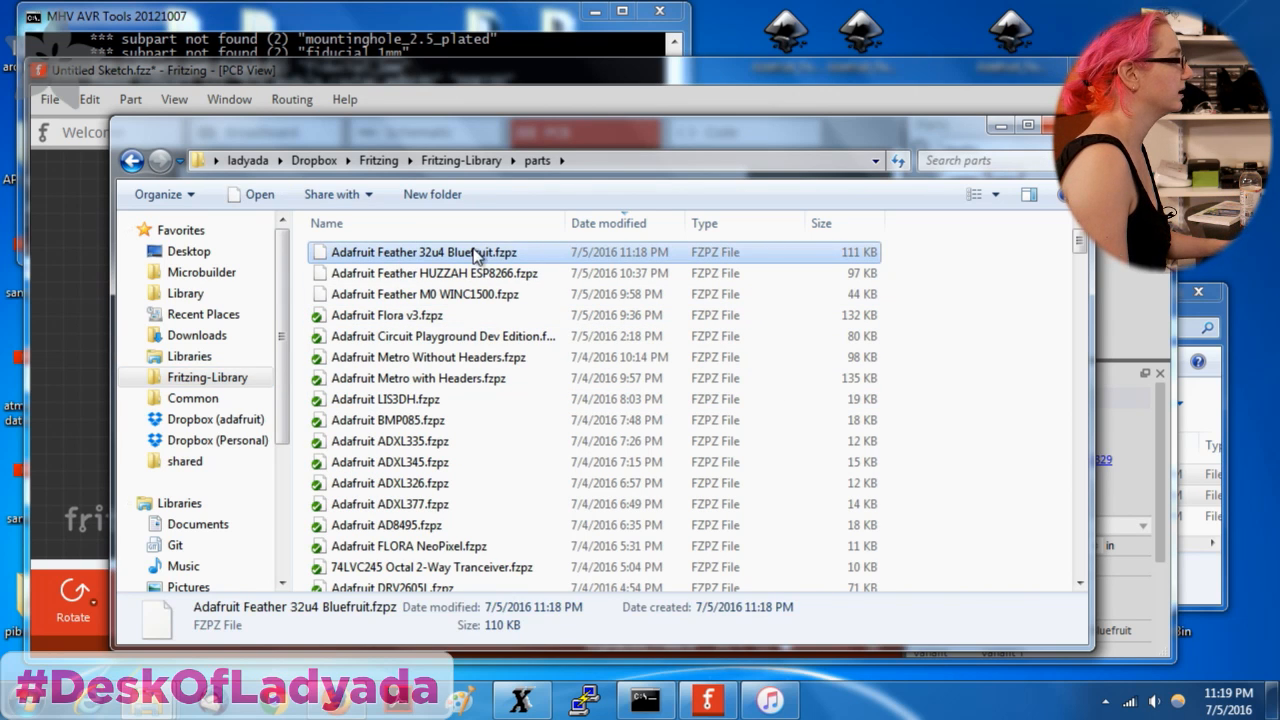
click(507, 251)
click(500, 252)
text(zip)
key(Return)
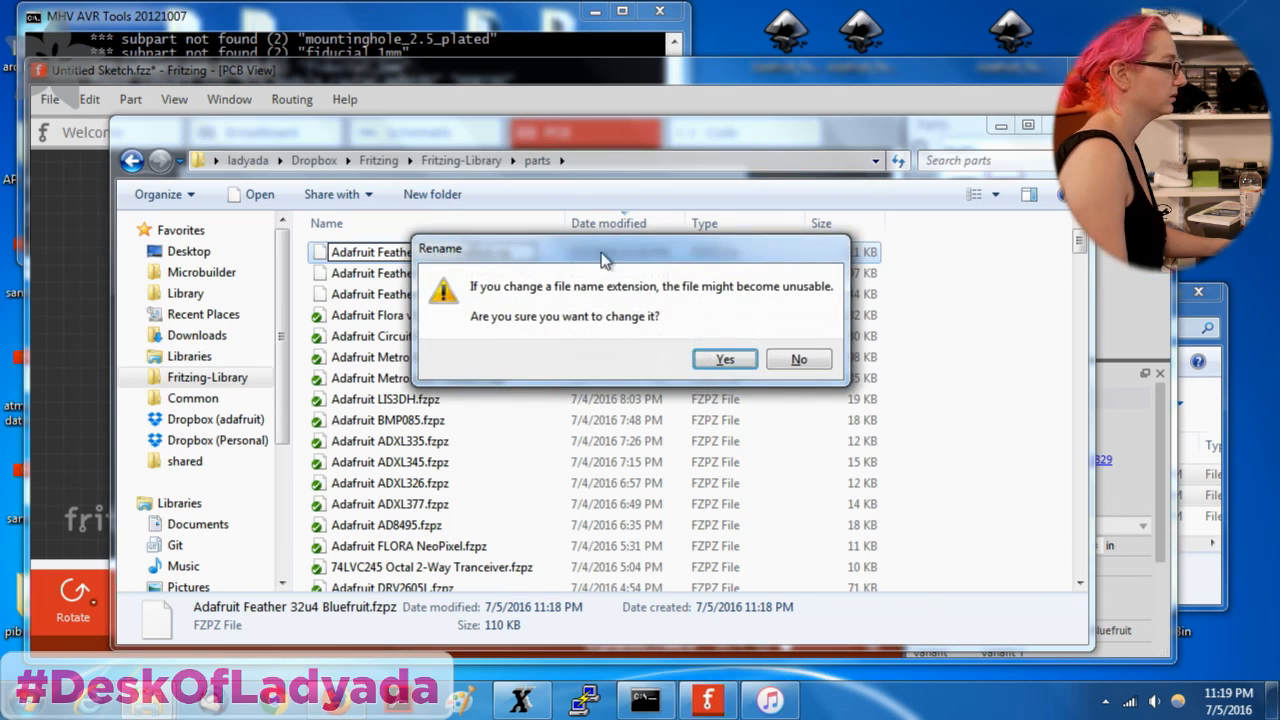
click(722, 360)
key(Return)
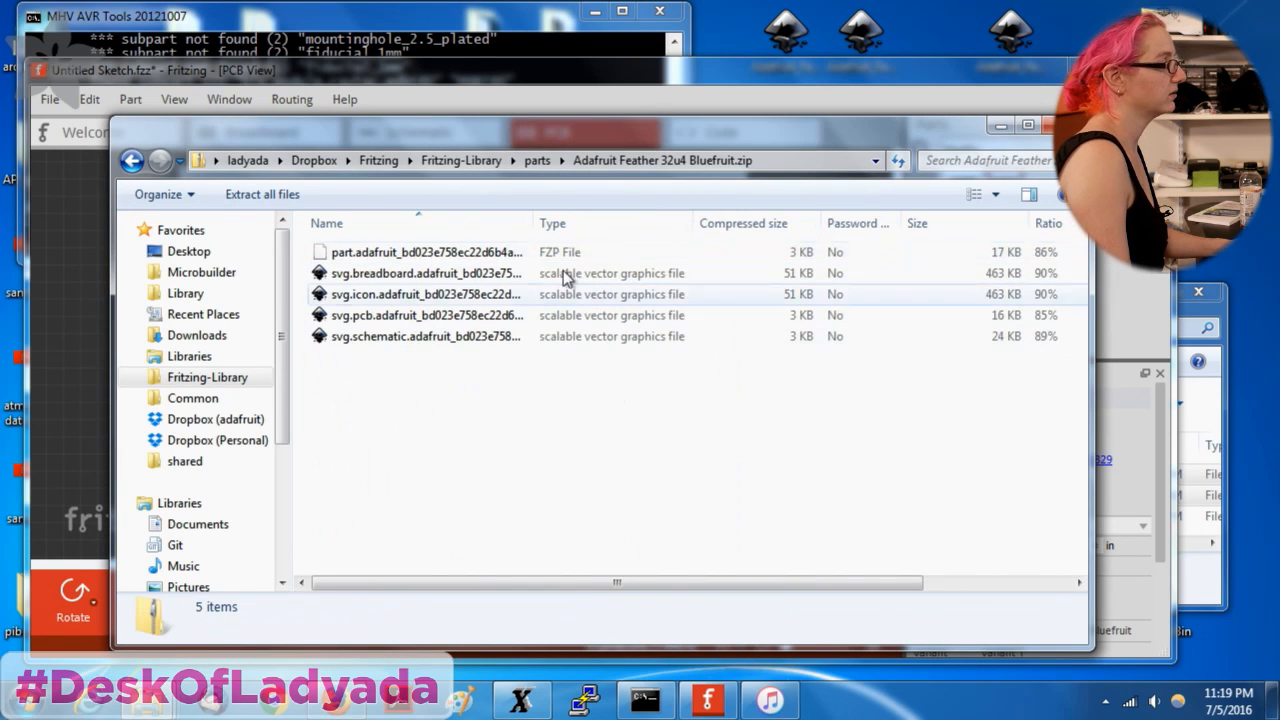
Show the full file names in the archive and inspect the breadboard SVG in Inkscape, closing it again.
drag(535, 223, 814, 223)
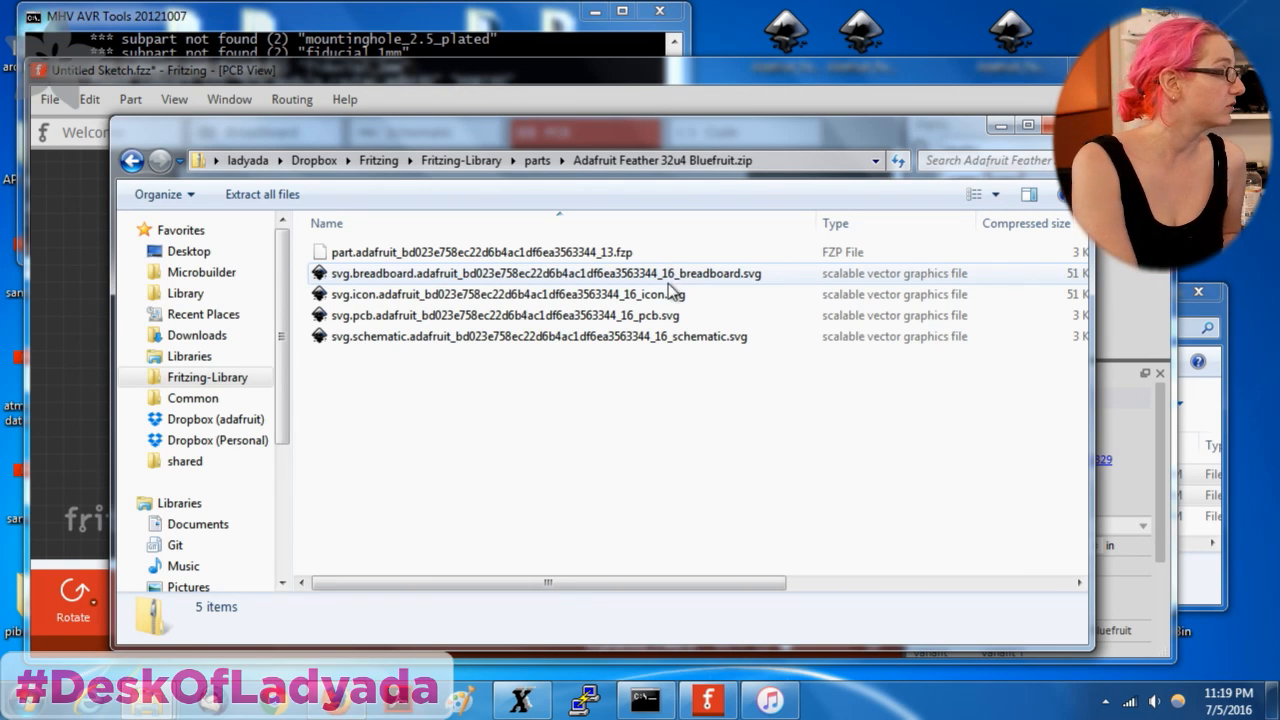
double_click(698, 273)
click(540, 212)
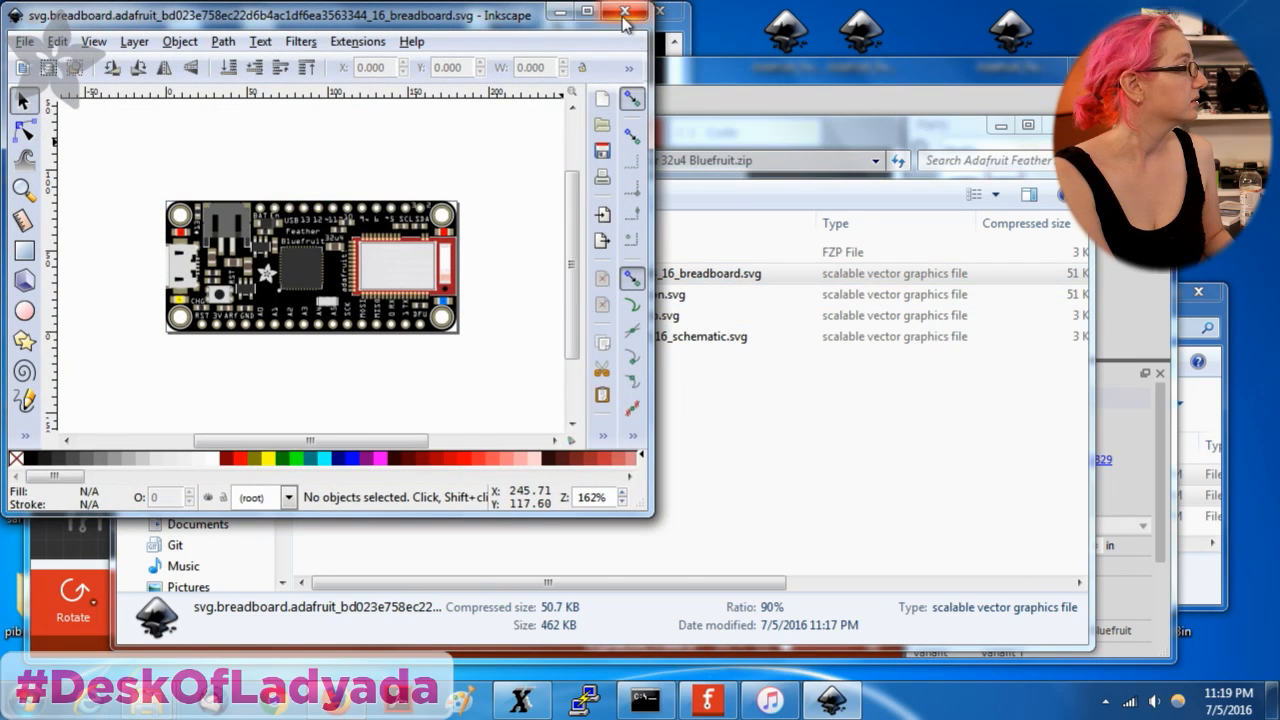
click(627, 12)
Return to the parts folder, rename the Bluefruit archive back to the .fzpz extension, and switch back to Fritzing.
click(131, 160)
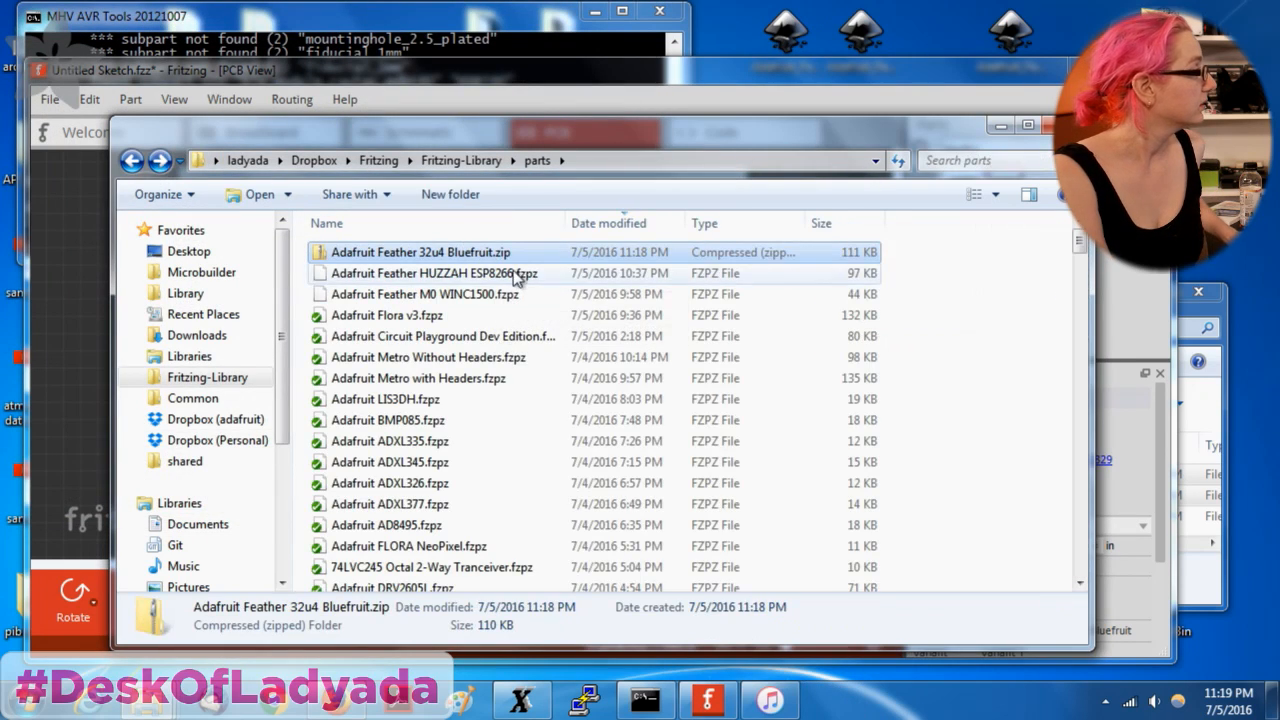
click(503, 252)
double_click(503, 252)
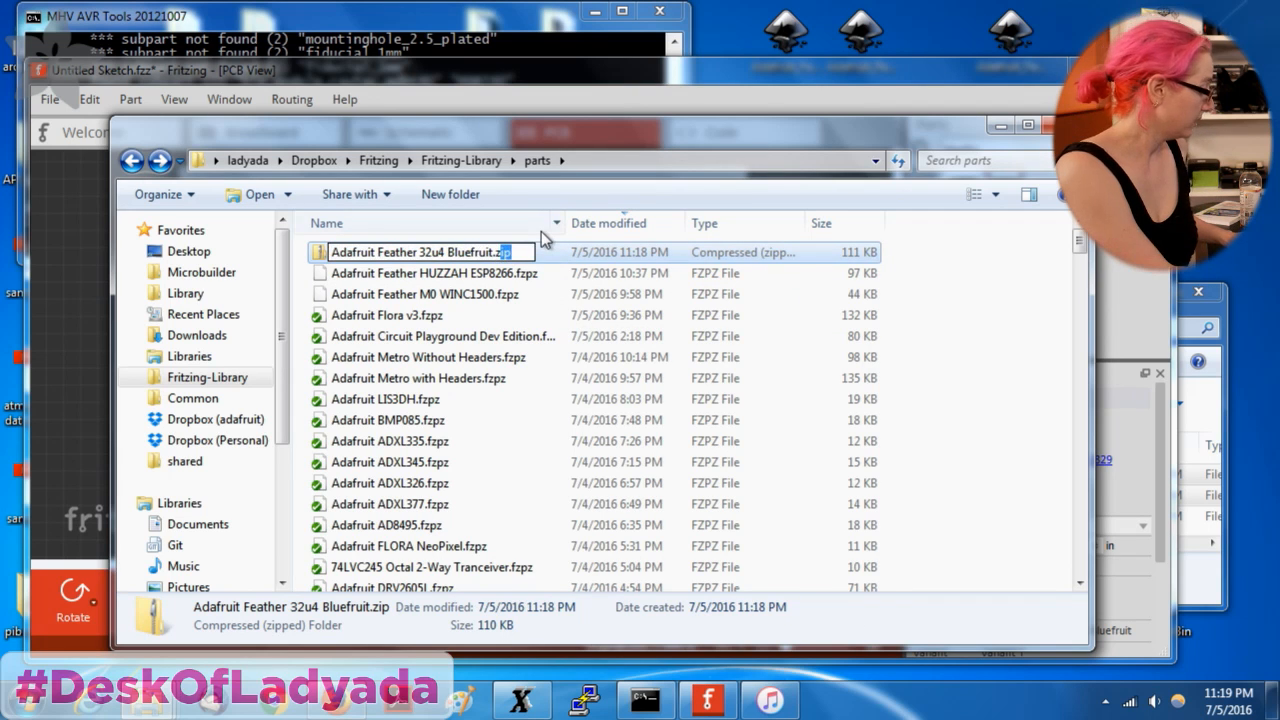
key(Return)
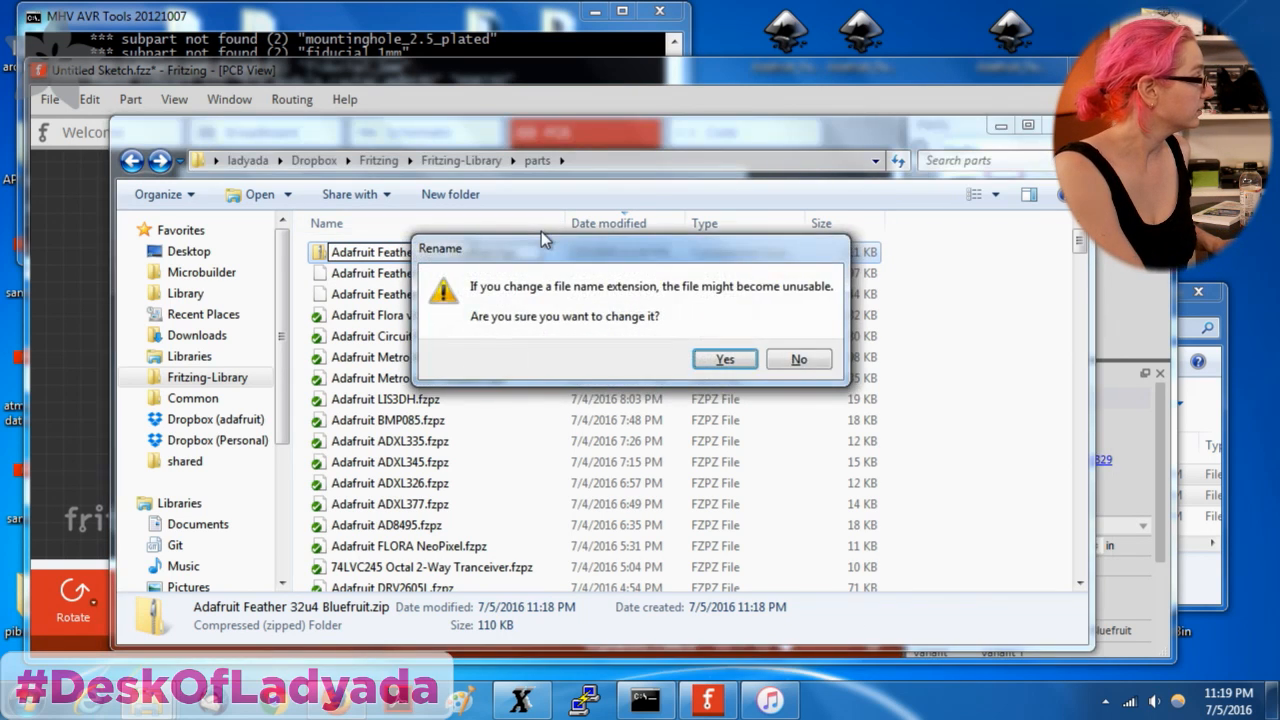
key(Return)
click(718, 86)
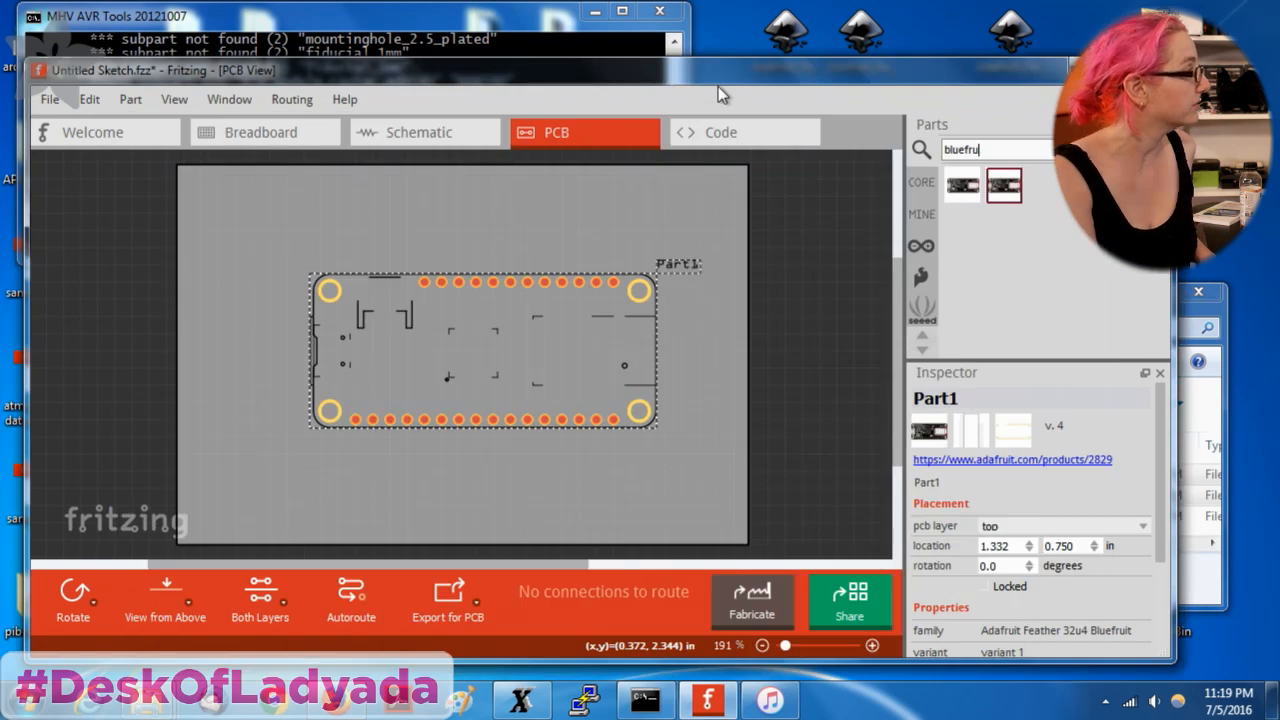
Return to the breadboard view and change the breadboard's size to half+.
click(118, 136)
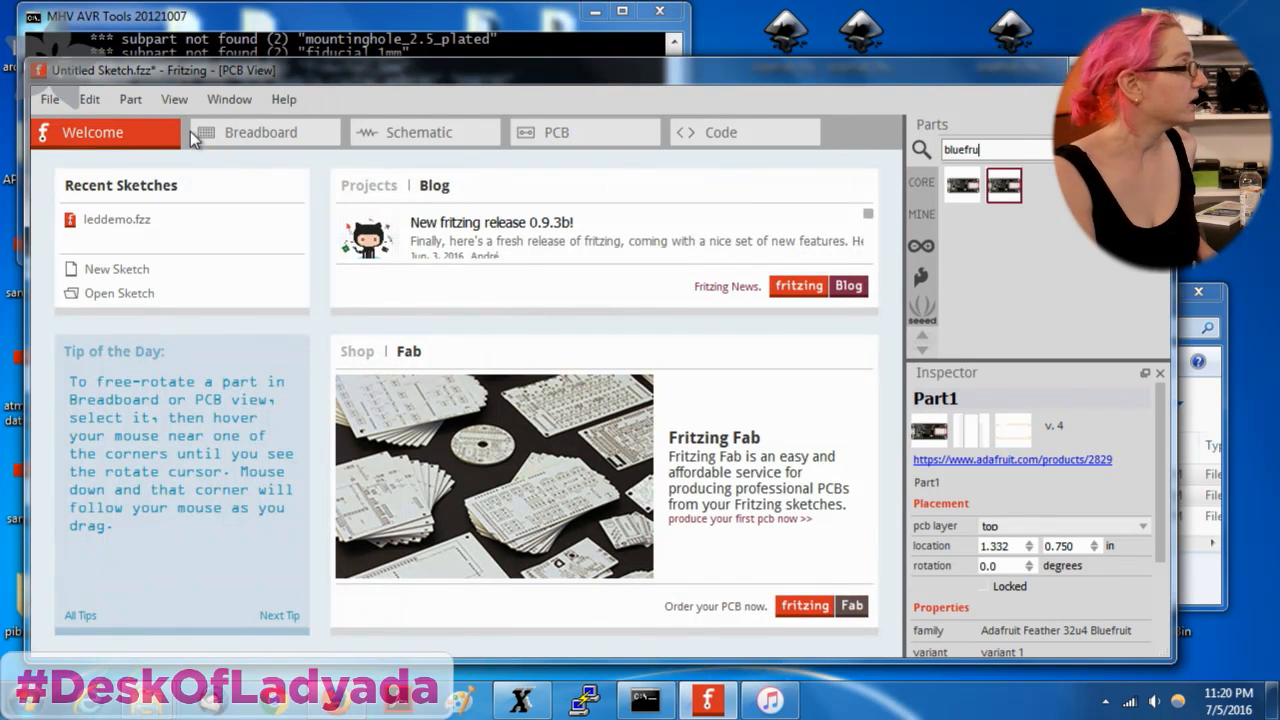
click(226, 134)
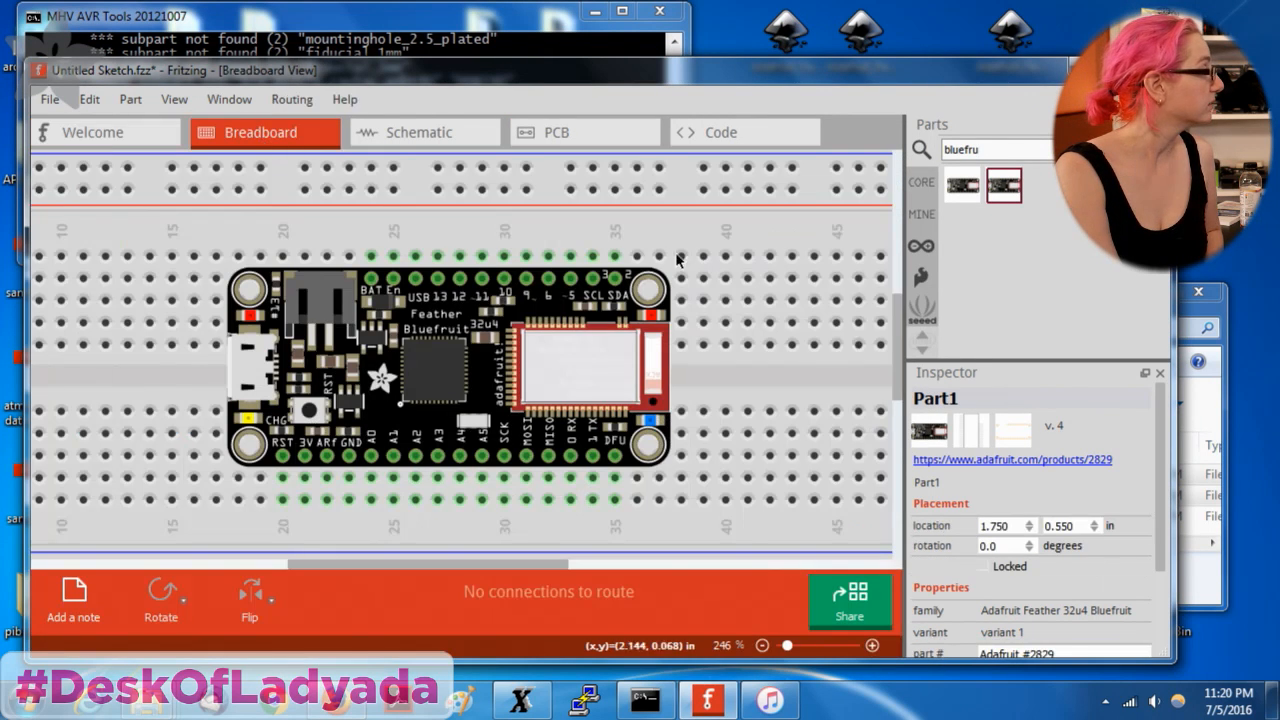
ctrl+scroll(751, 376, down, 5)
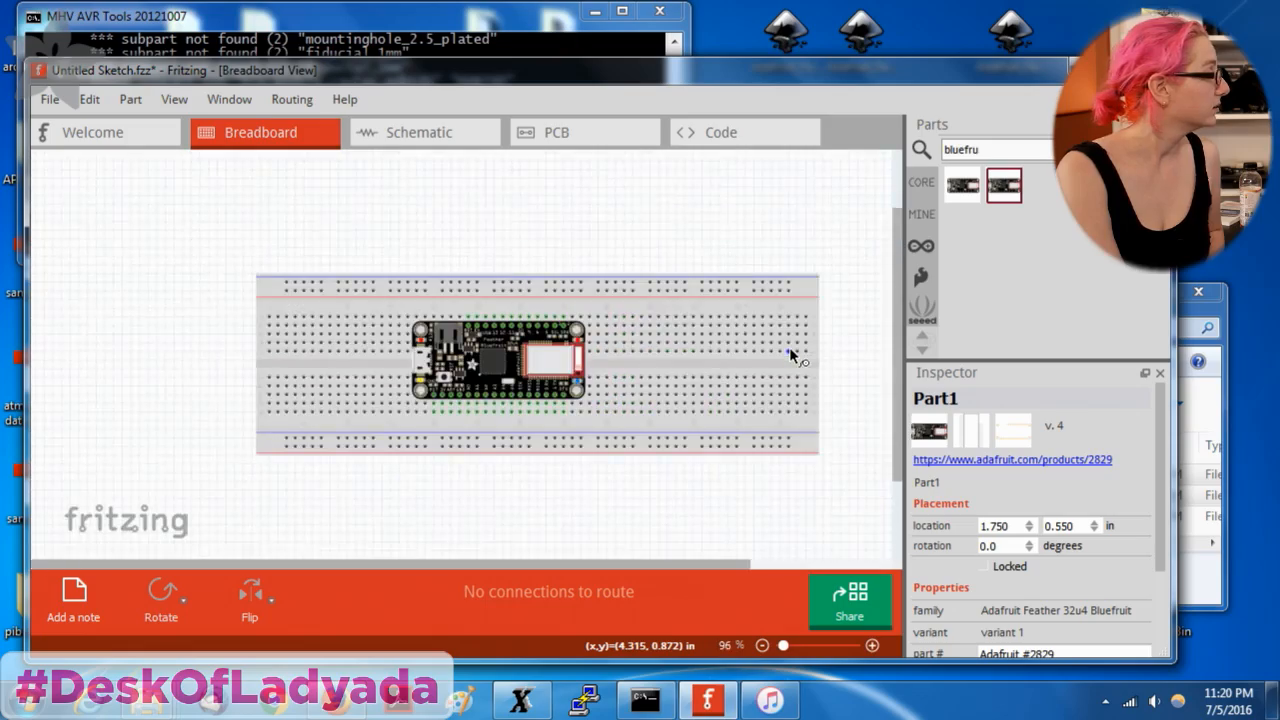
ctrl+scroll(789, 350, up, 3)
click(741, 297)
right_click(741, 297)
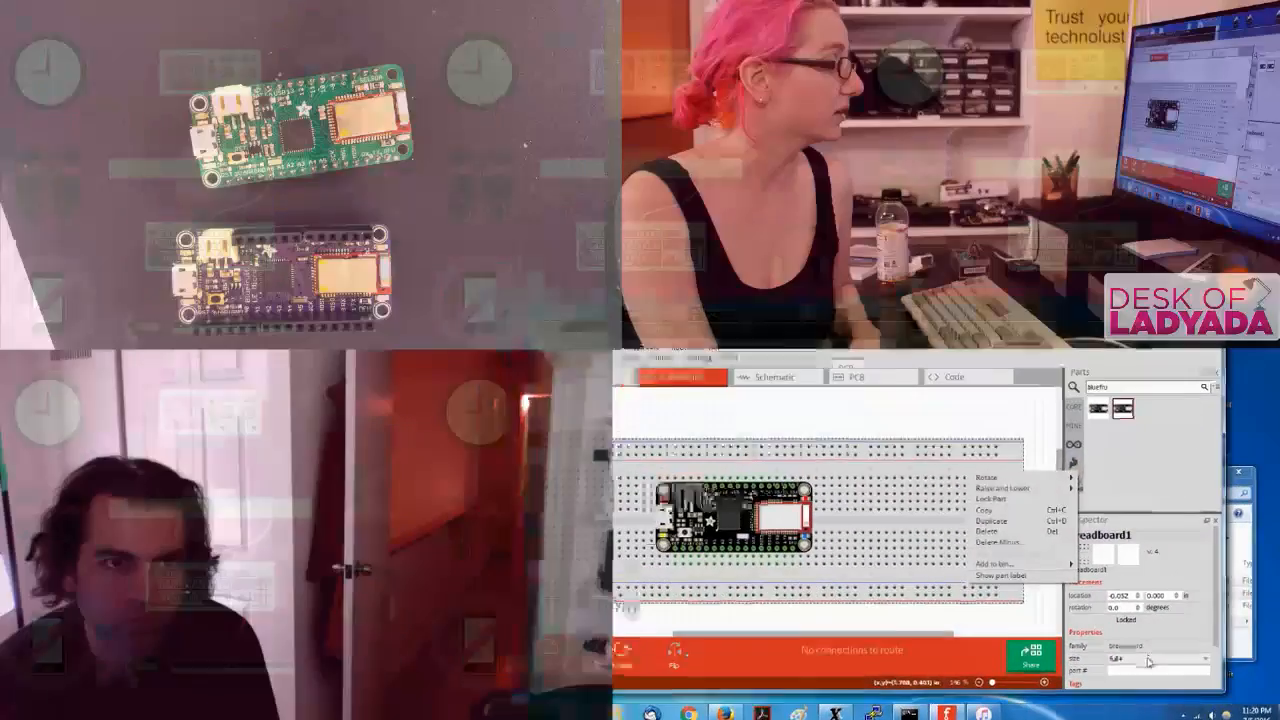
click(1148, 662)
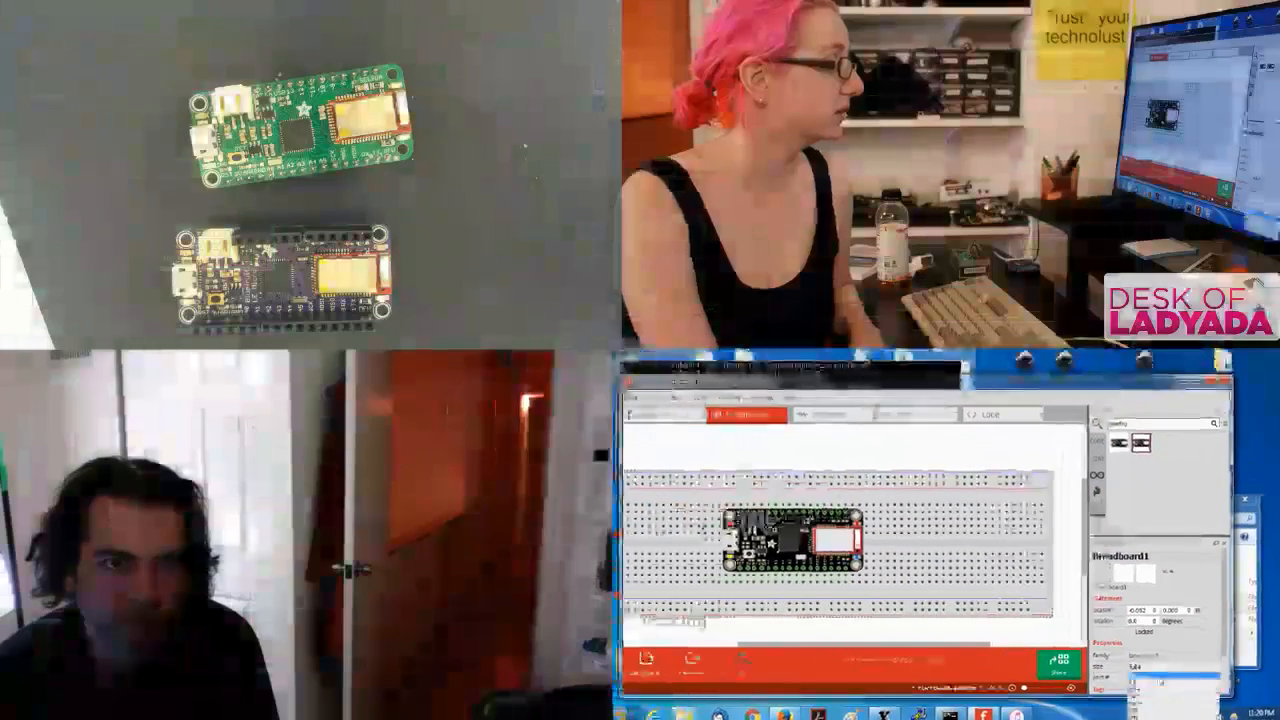
click(1150, 682)
Move the half+ breadboard to the middle of the canvas and seat the Feather at its end, straddling the centre gap.
drag(797, 541, 720, 539)
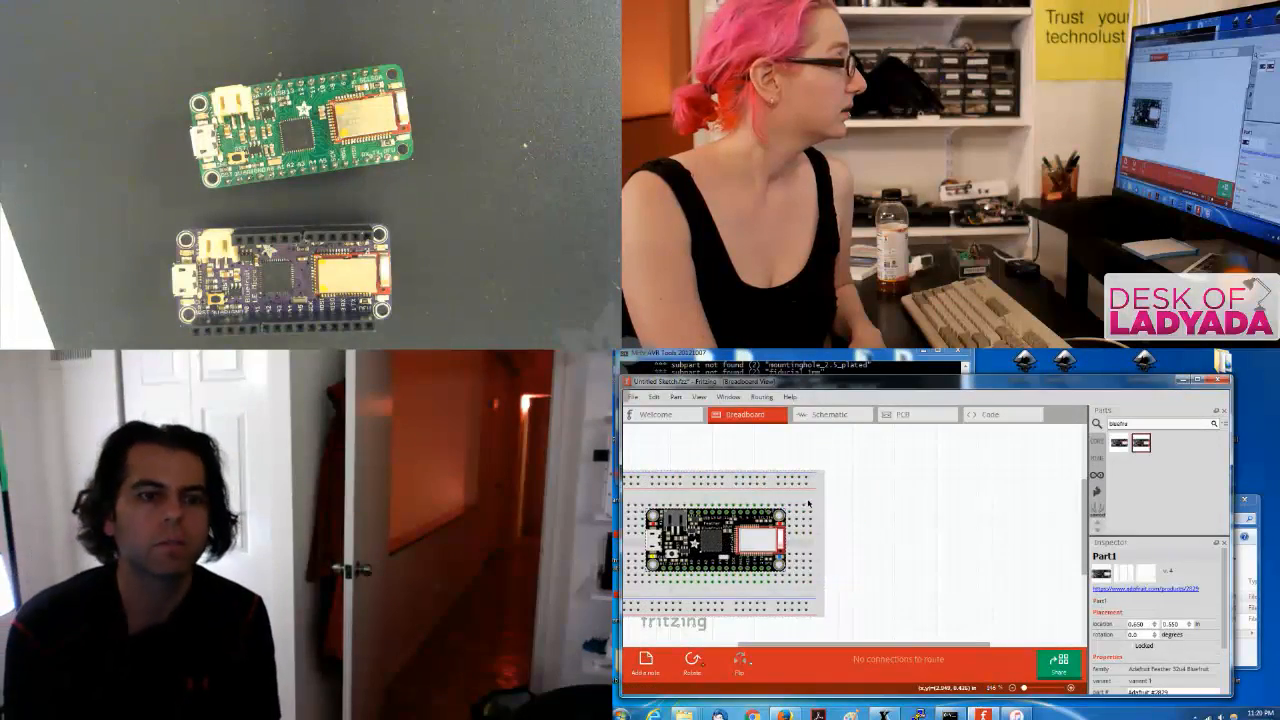
drag(817, 499, 982, 514)
click(879, 553)
drag(879, 553, 826, 553)
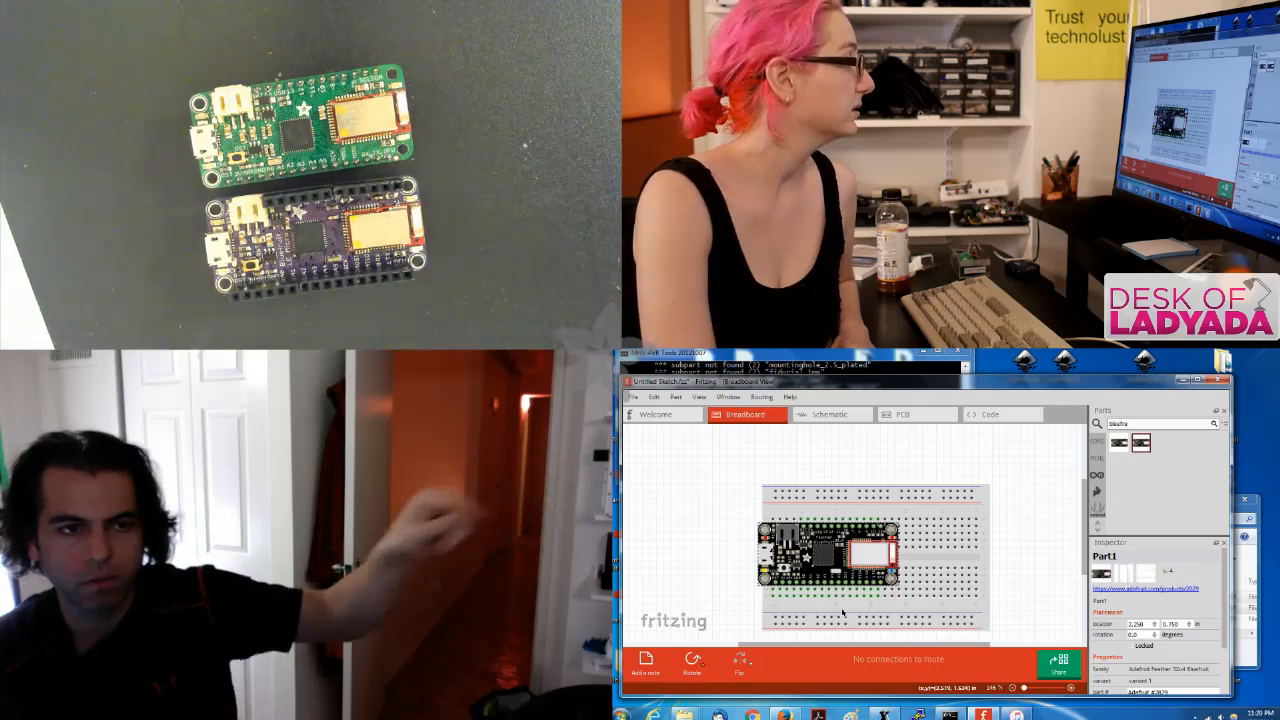
scroll(812, 569, up, 5)
scroll(814, 572, up, 2)
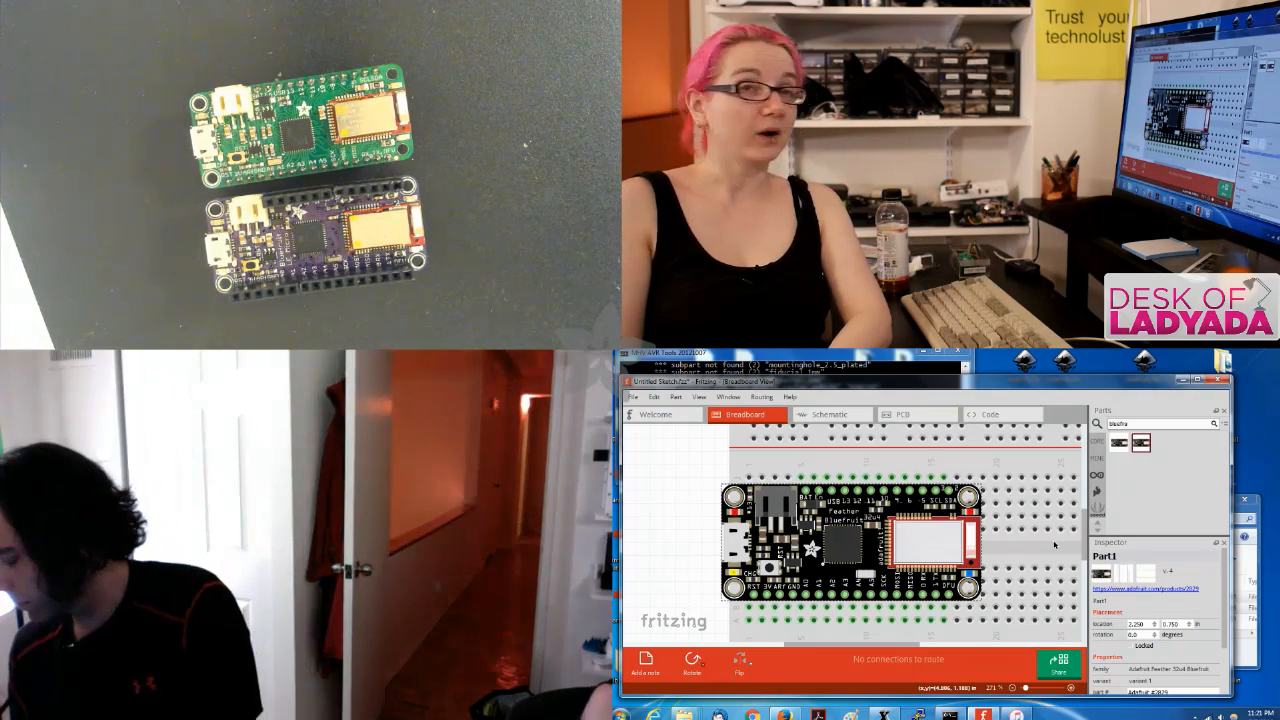
Try to replace the Feather on the breadboard with a fresh copy of the Bluefruit part.
mouse_move(908, 547)
mouse_down()
mouse_move(921, 560)
mouse_move(700, 541)
mouse_move(922, 541)
mouse_up()
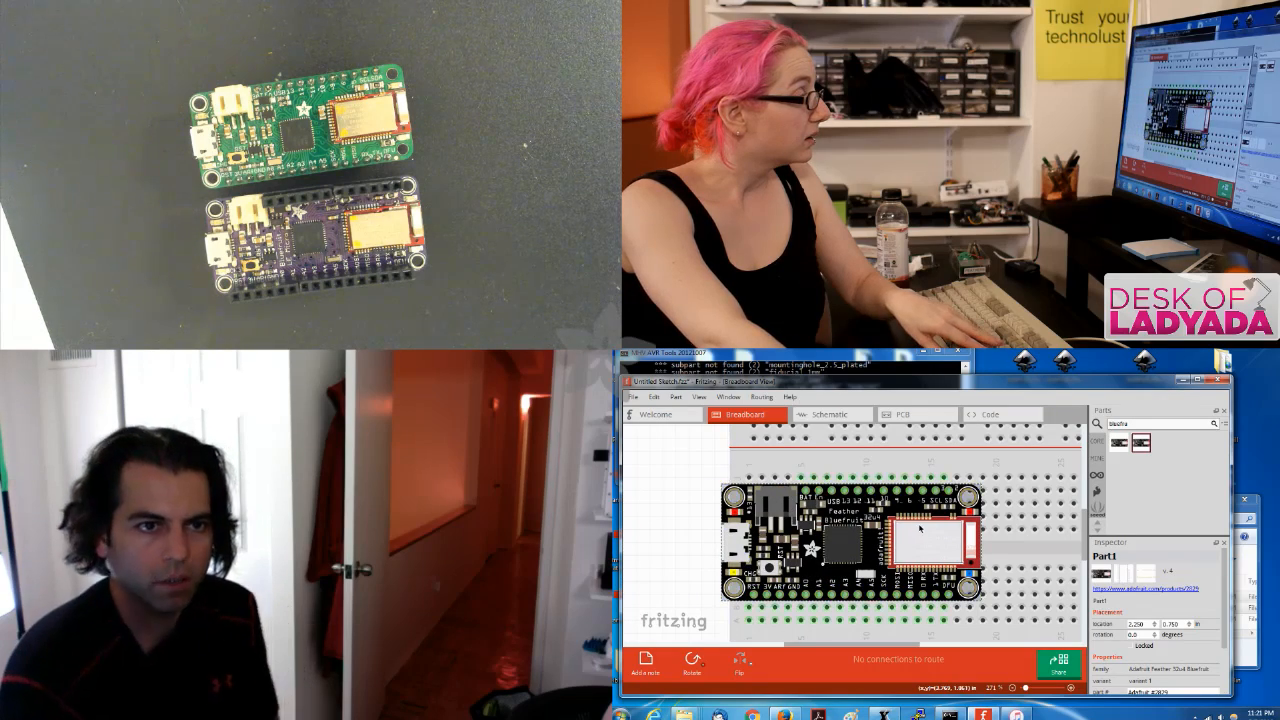
key(Delete)
drag(1147, 447, 767, 505)
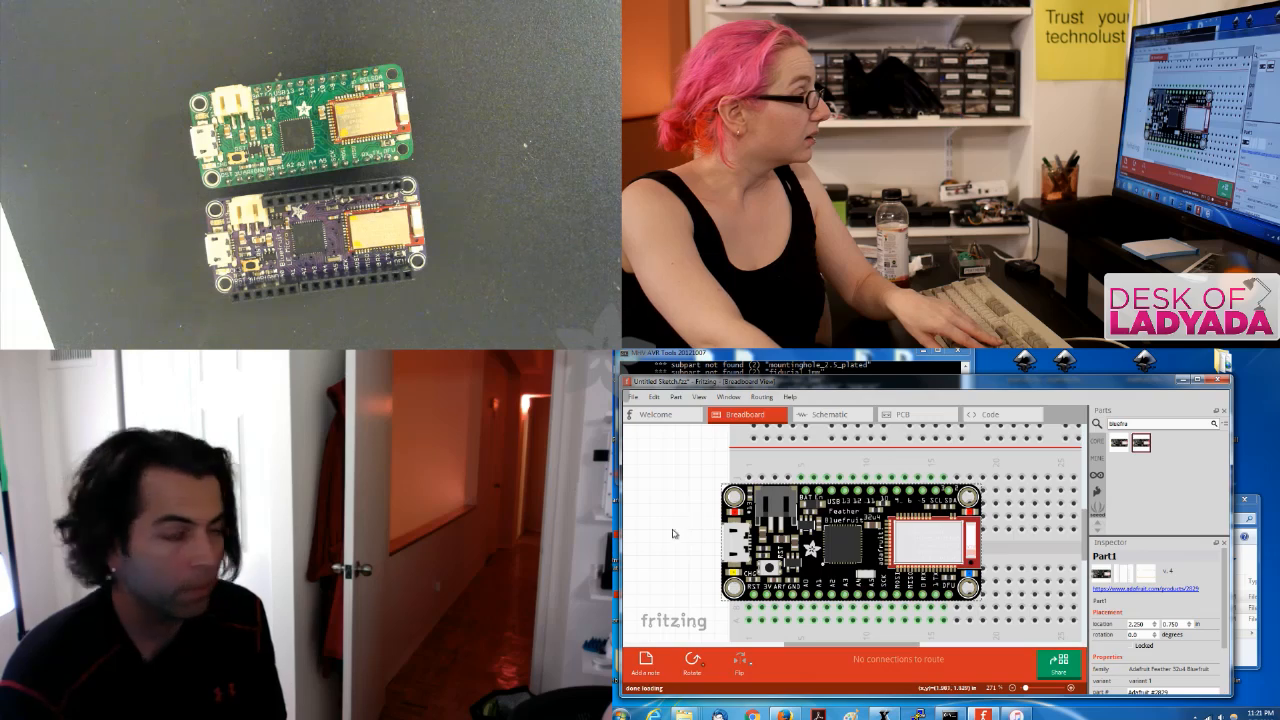
Shift the Feather along the breadboard until it sits fully inside the board's edge, and show it up close.
ctrl+scroll(678, 540, down, 2)
drag(988, 563, 970, 546)
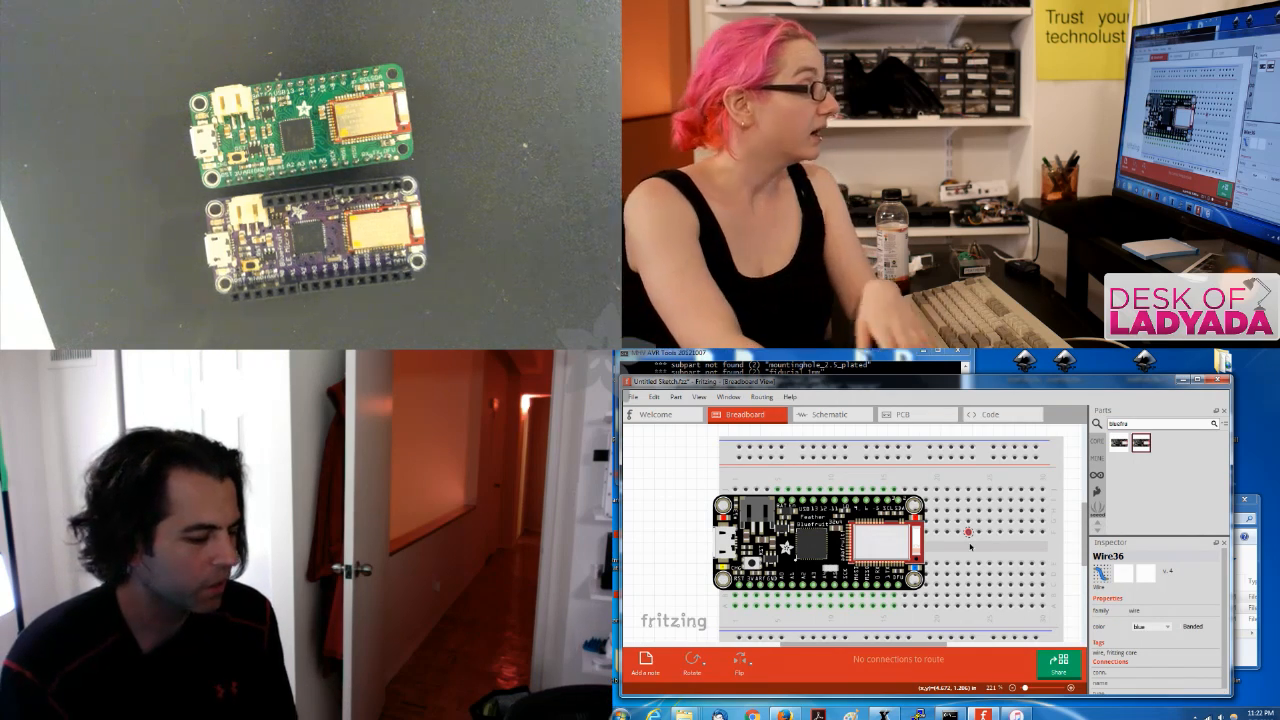
click(965, 556)
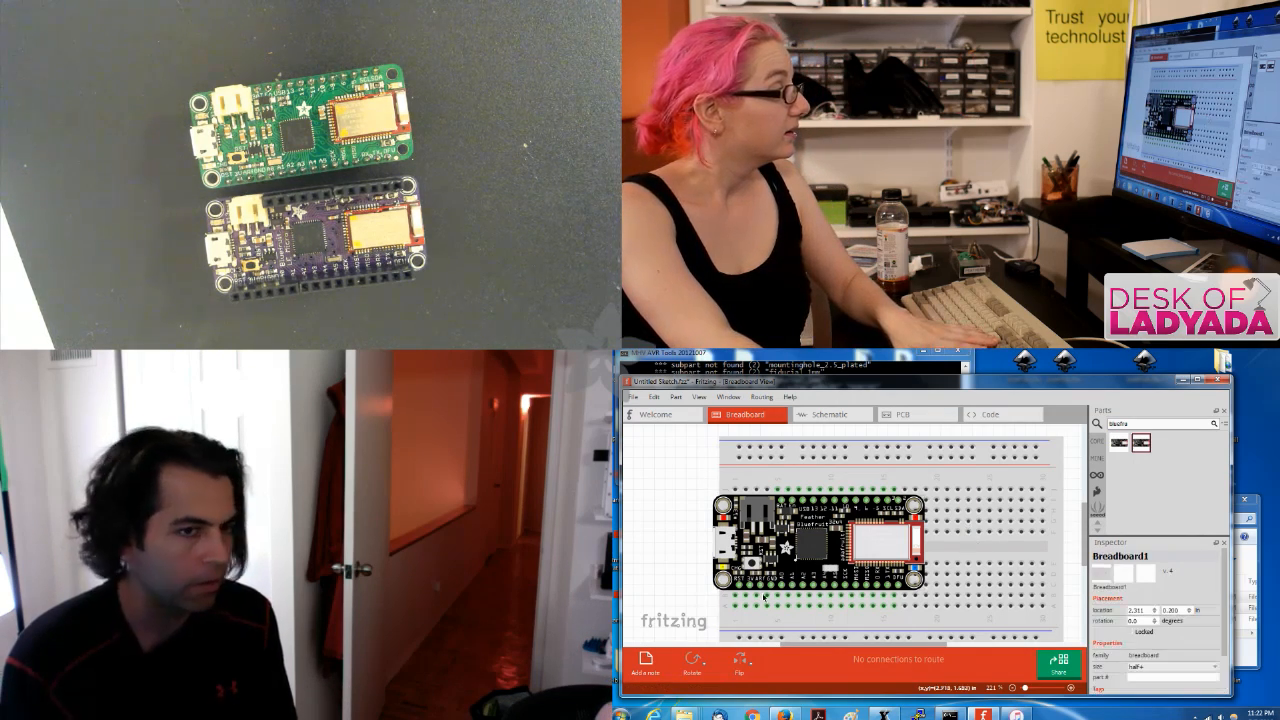
scroll(765, 597, up, 2)
drag(922, 551, 962, 548)
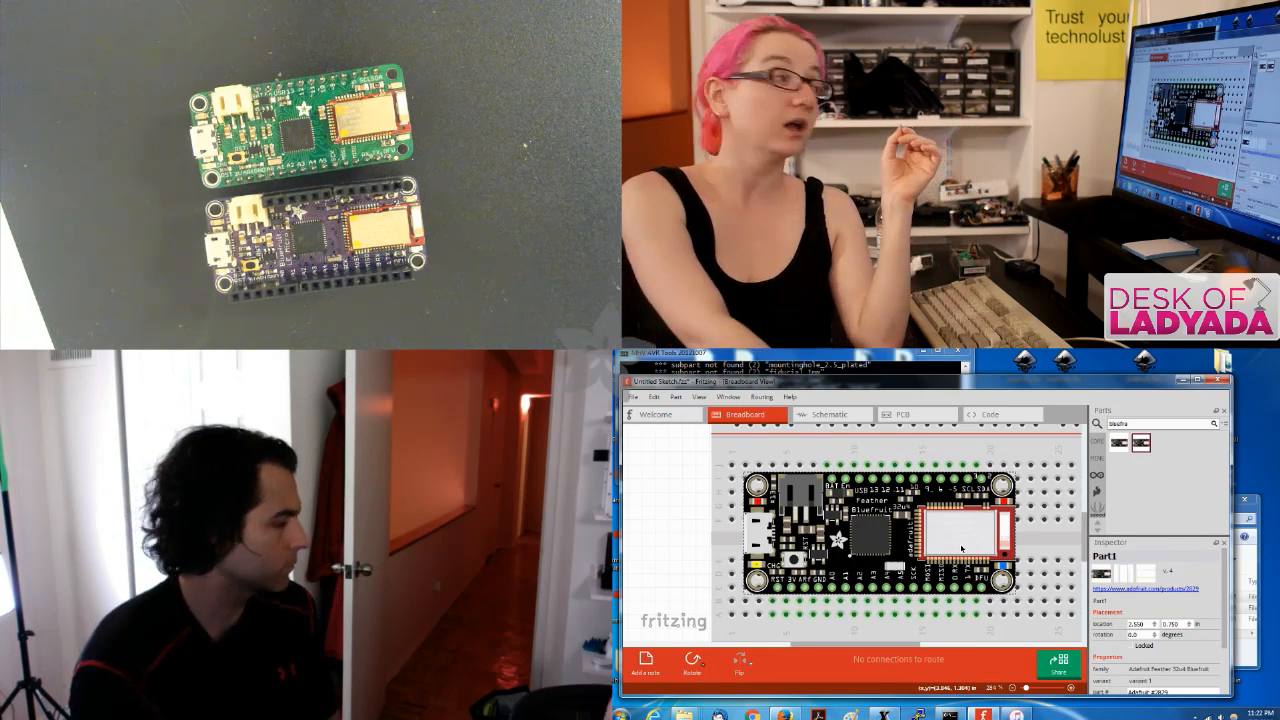
ctrl+scroll(962, 548, up, 3)
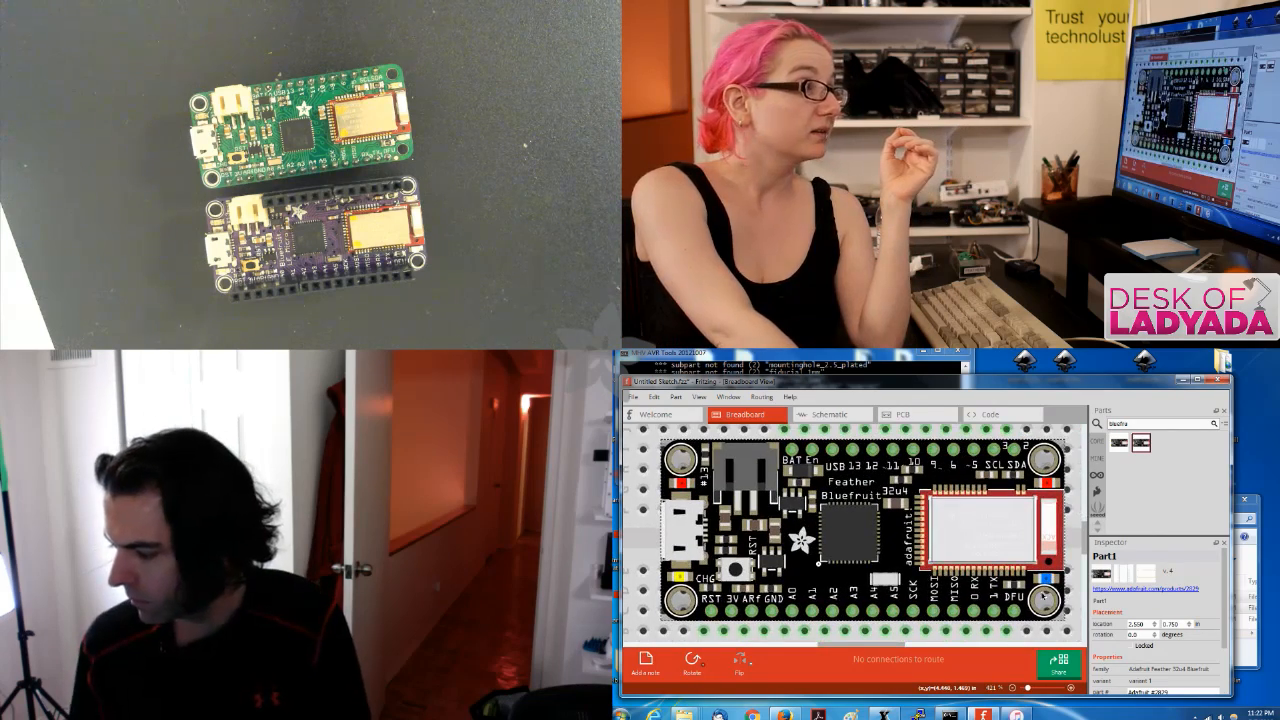